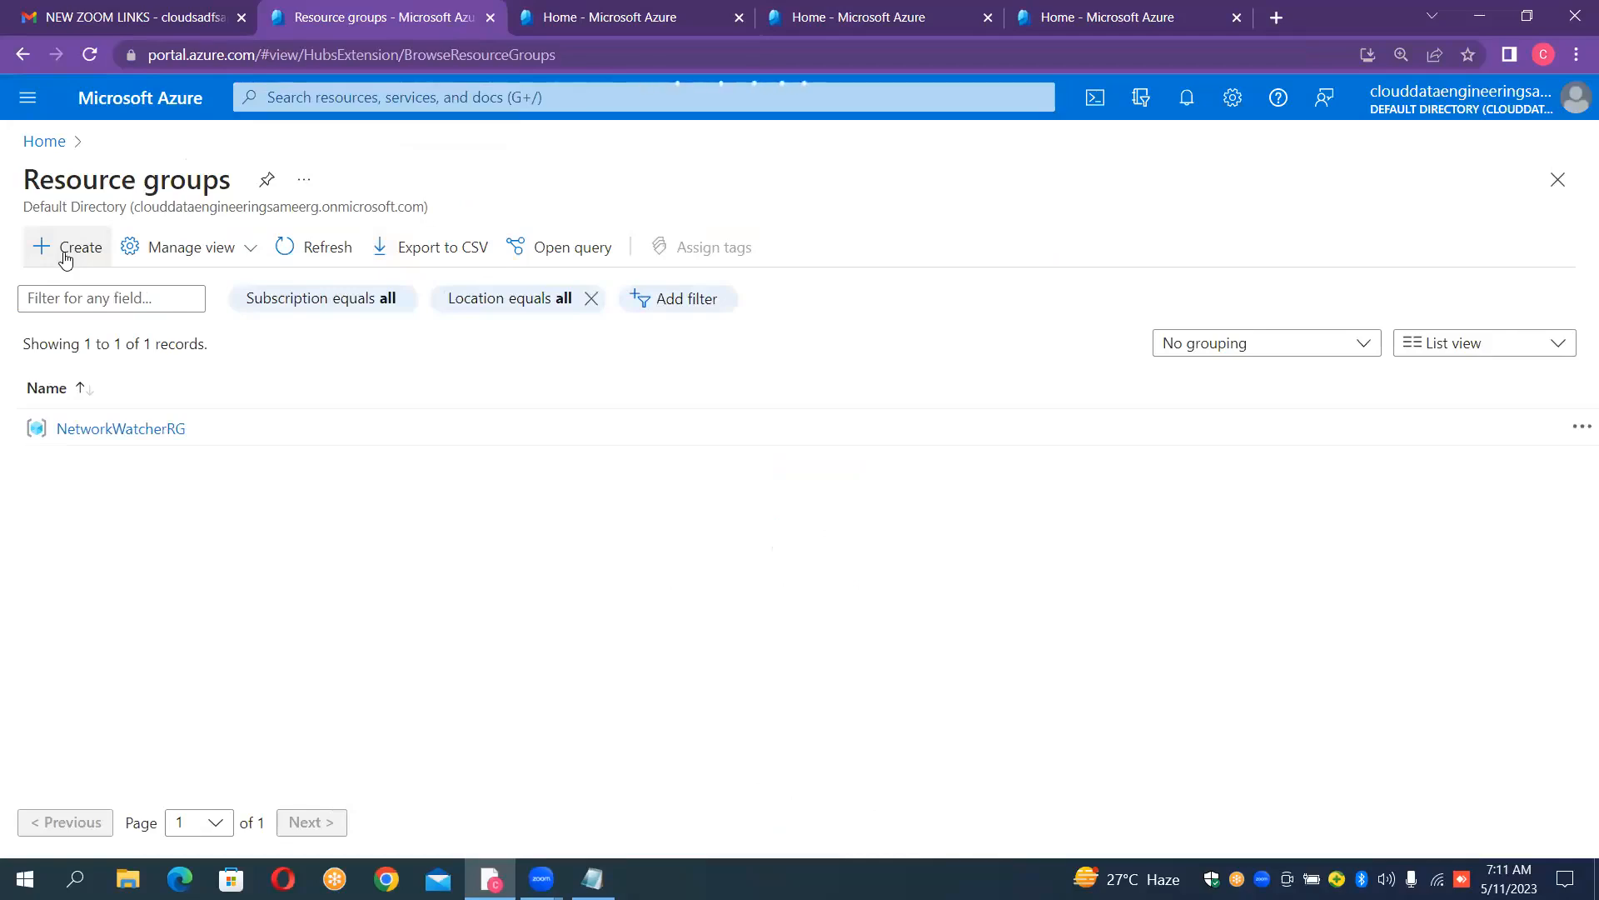
- Create a resource group named FileCountCopyRG in the East US region and open it
click(65, 259)
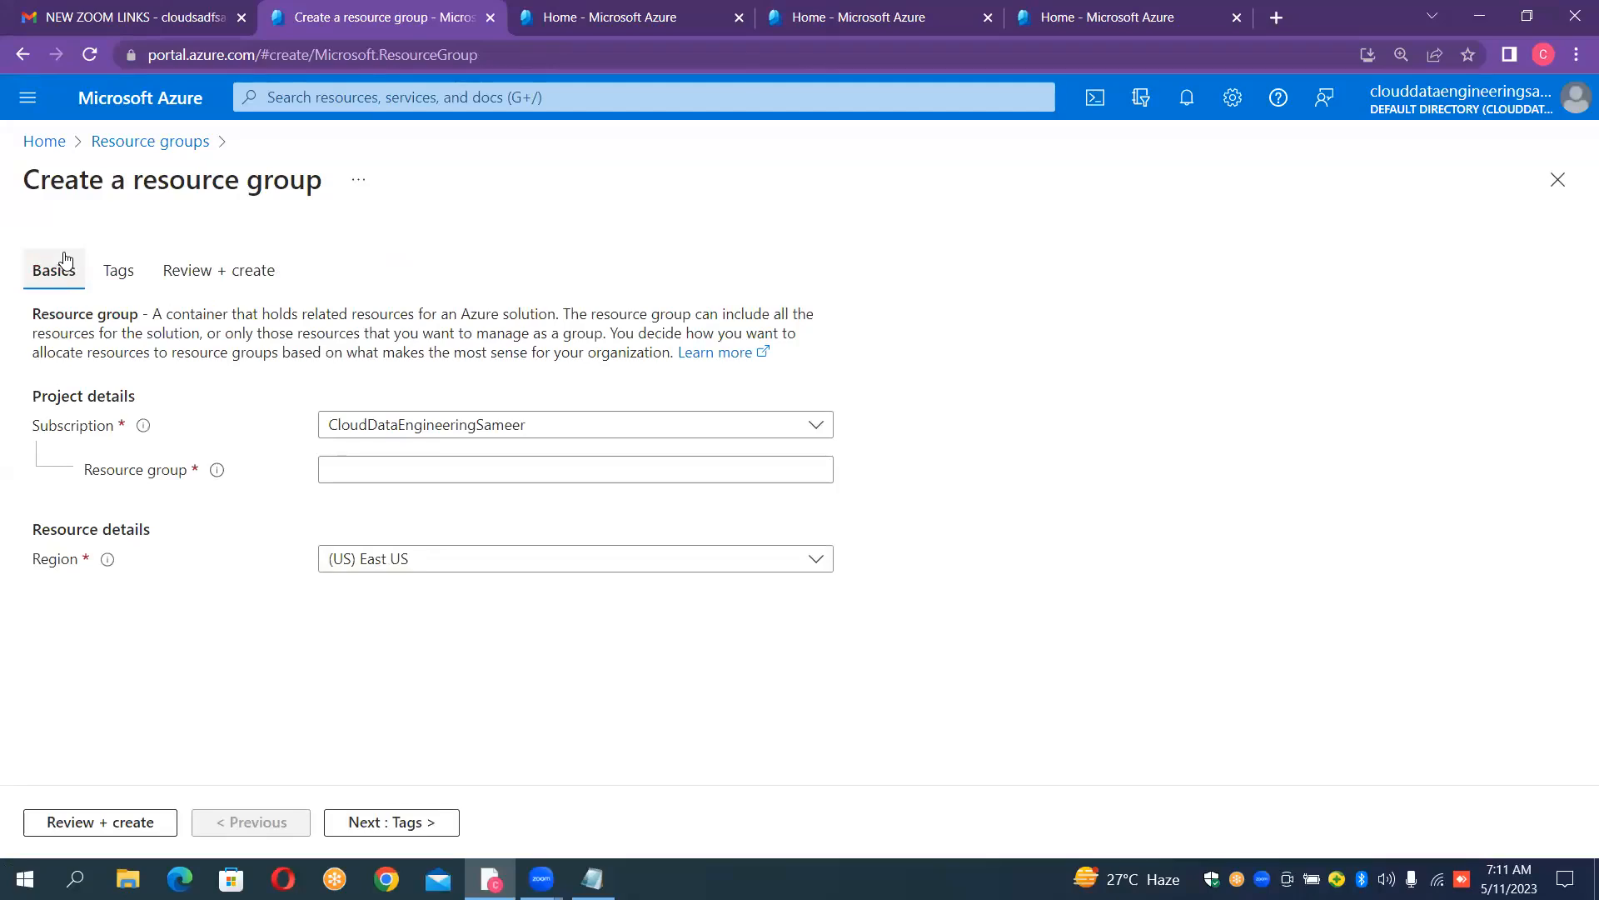
click(457, 471)
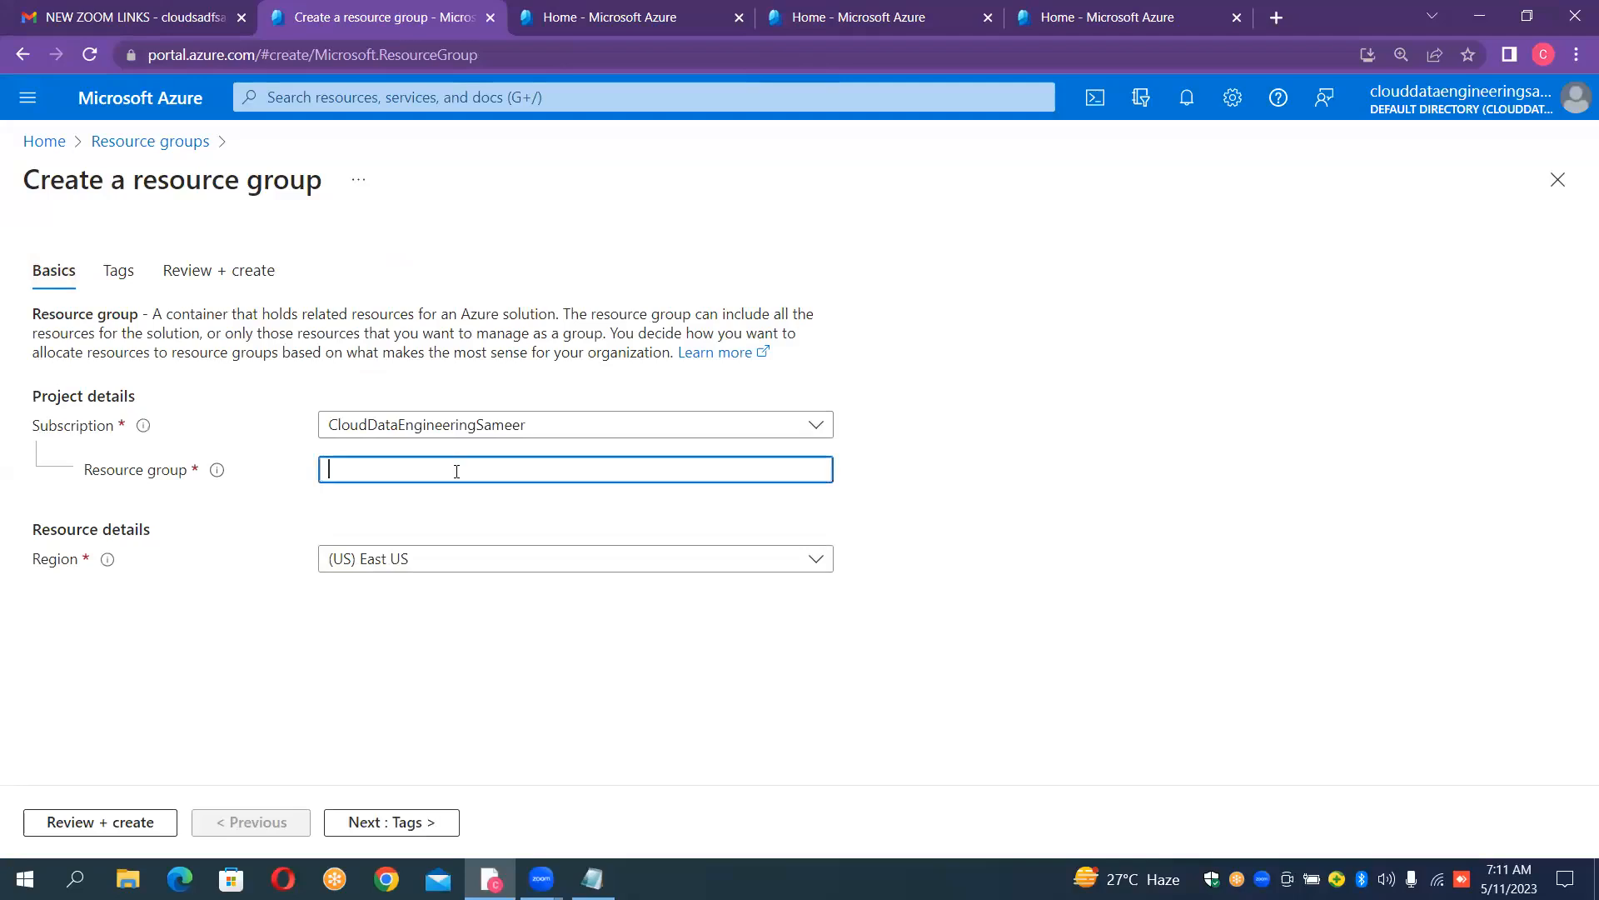
text(File)
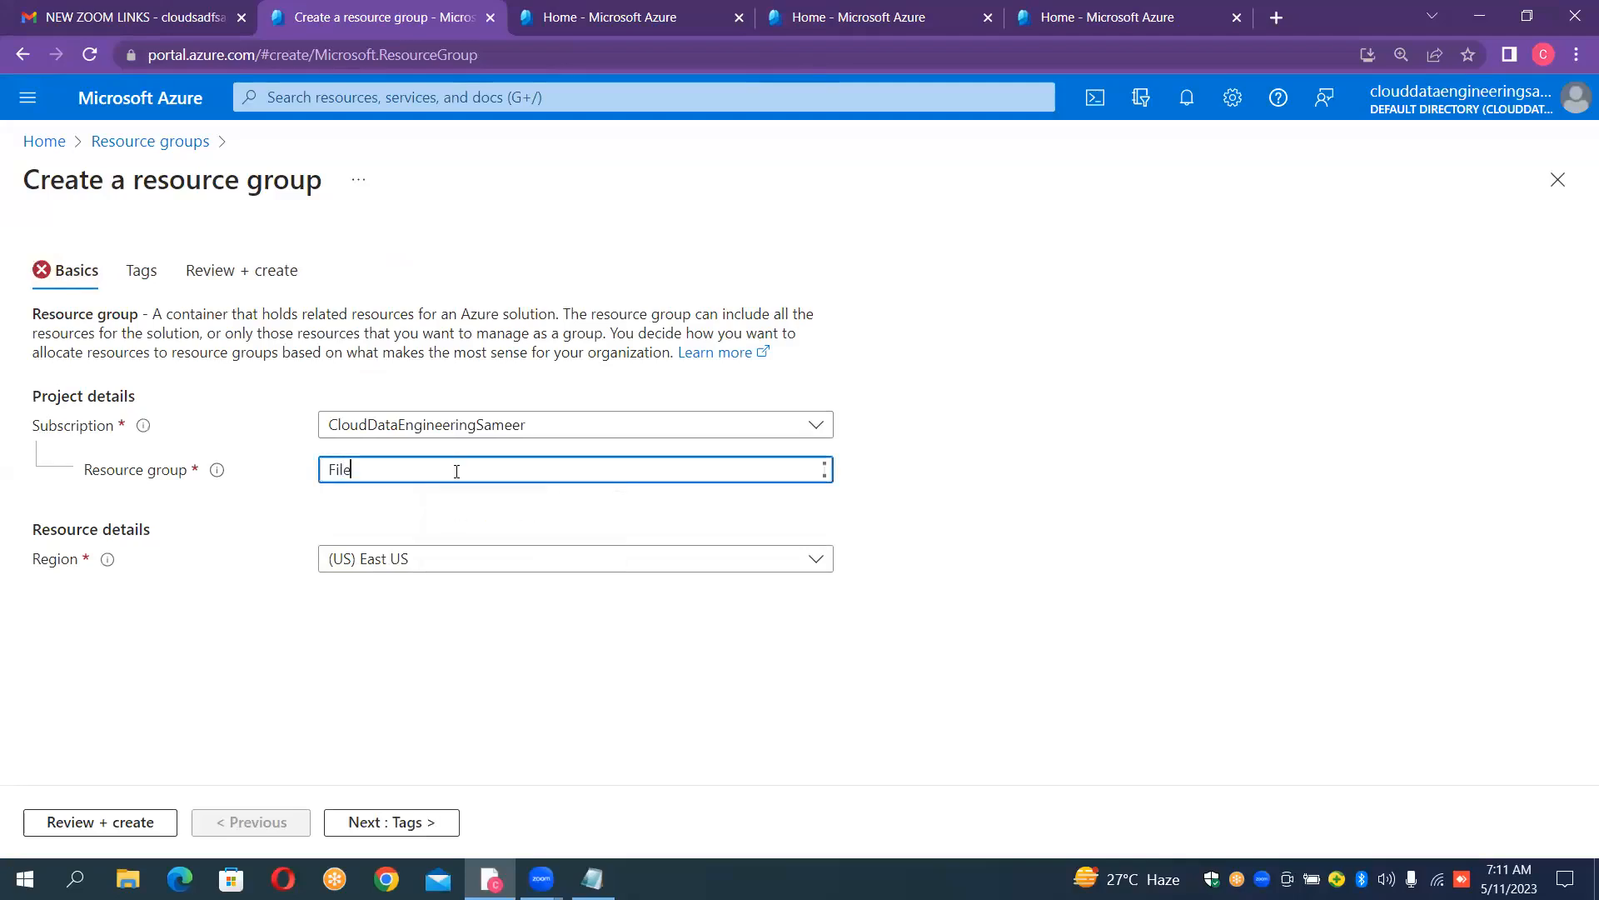
text(CountCopyRG)
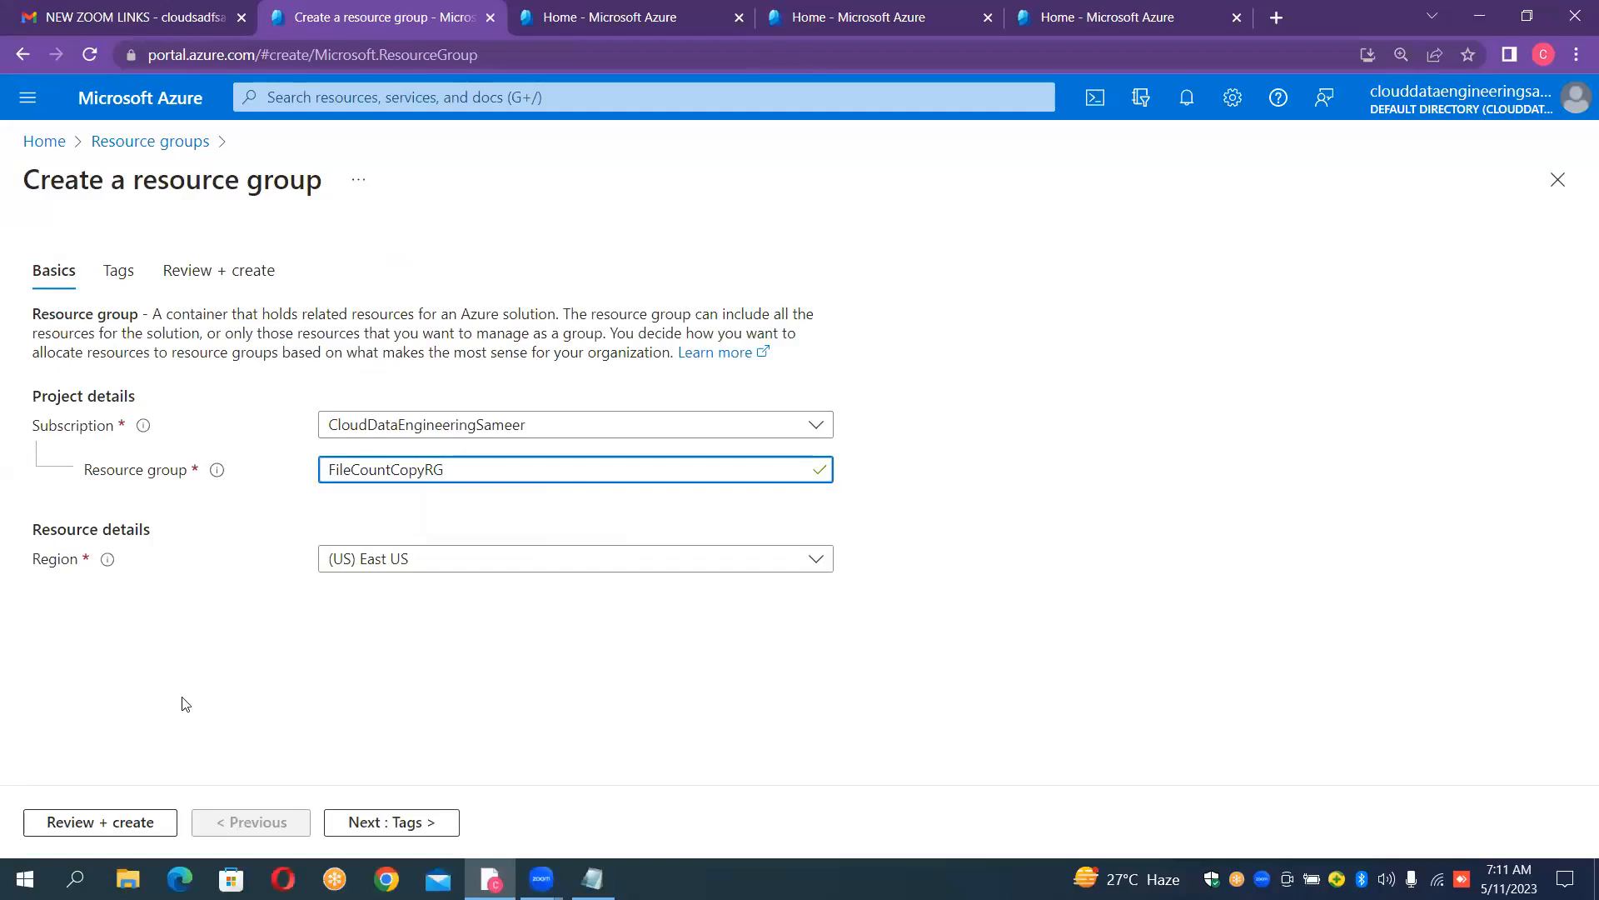
click(149, 823)
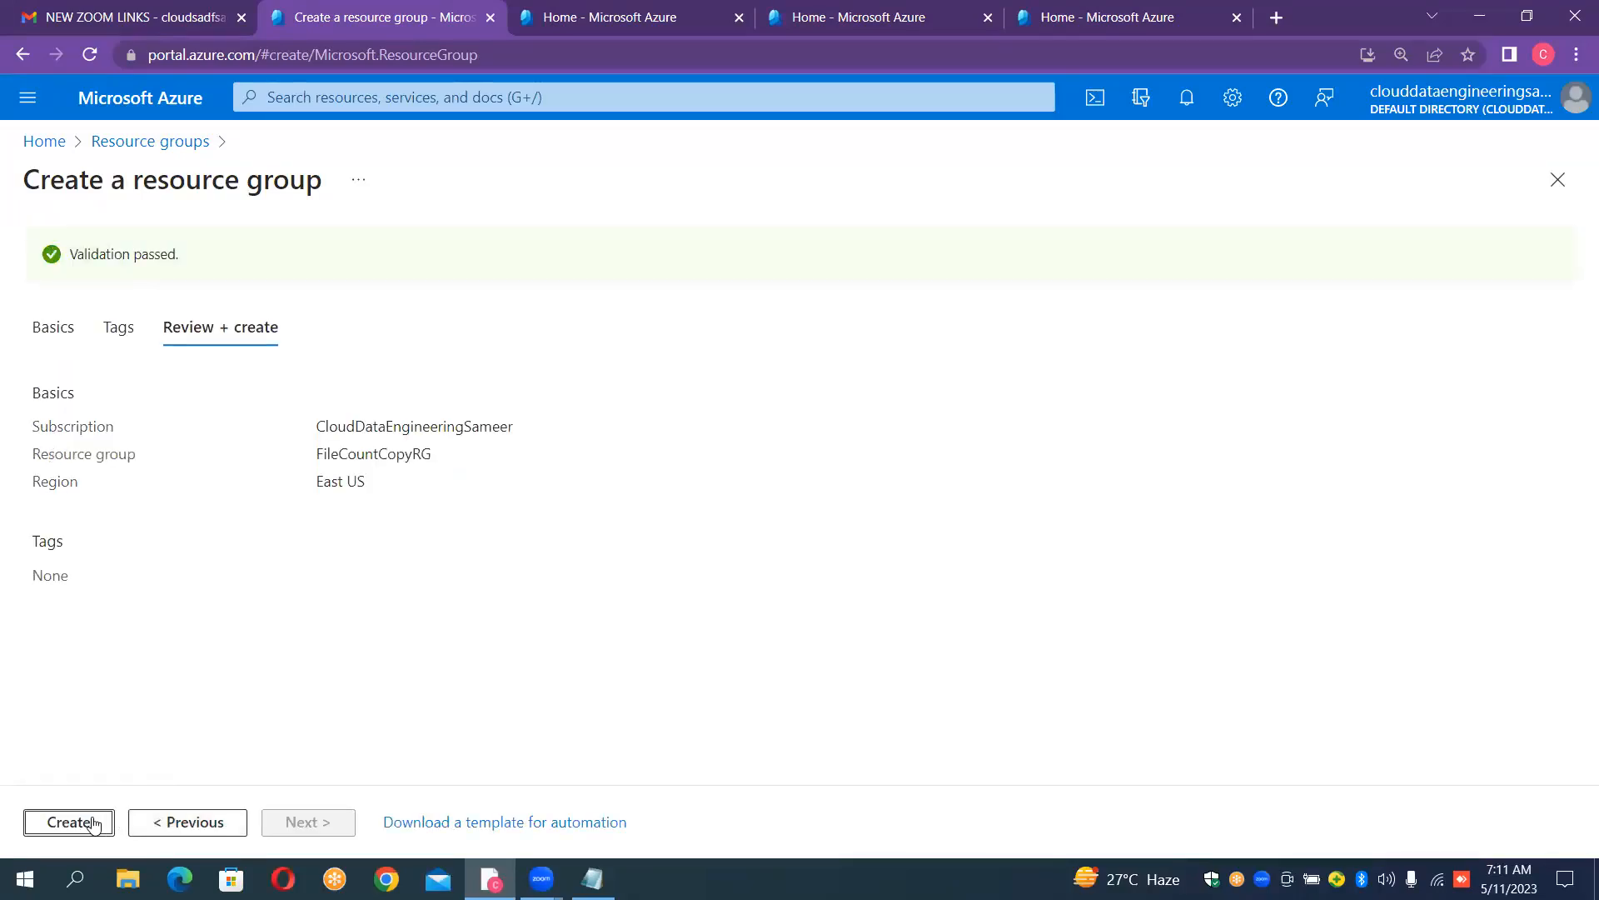
click(95, 823)
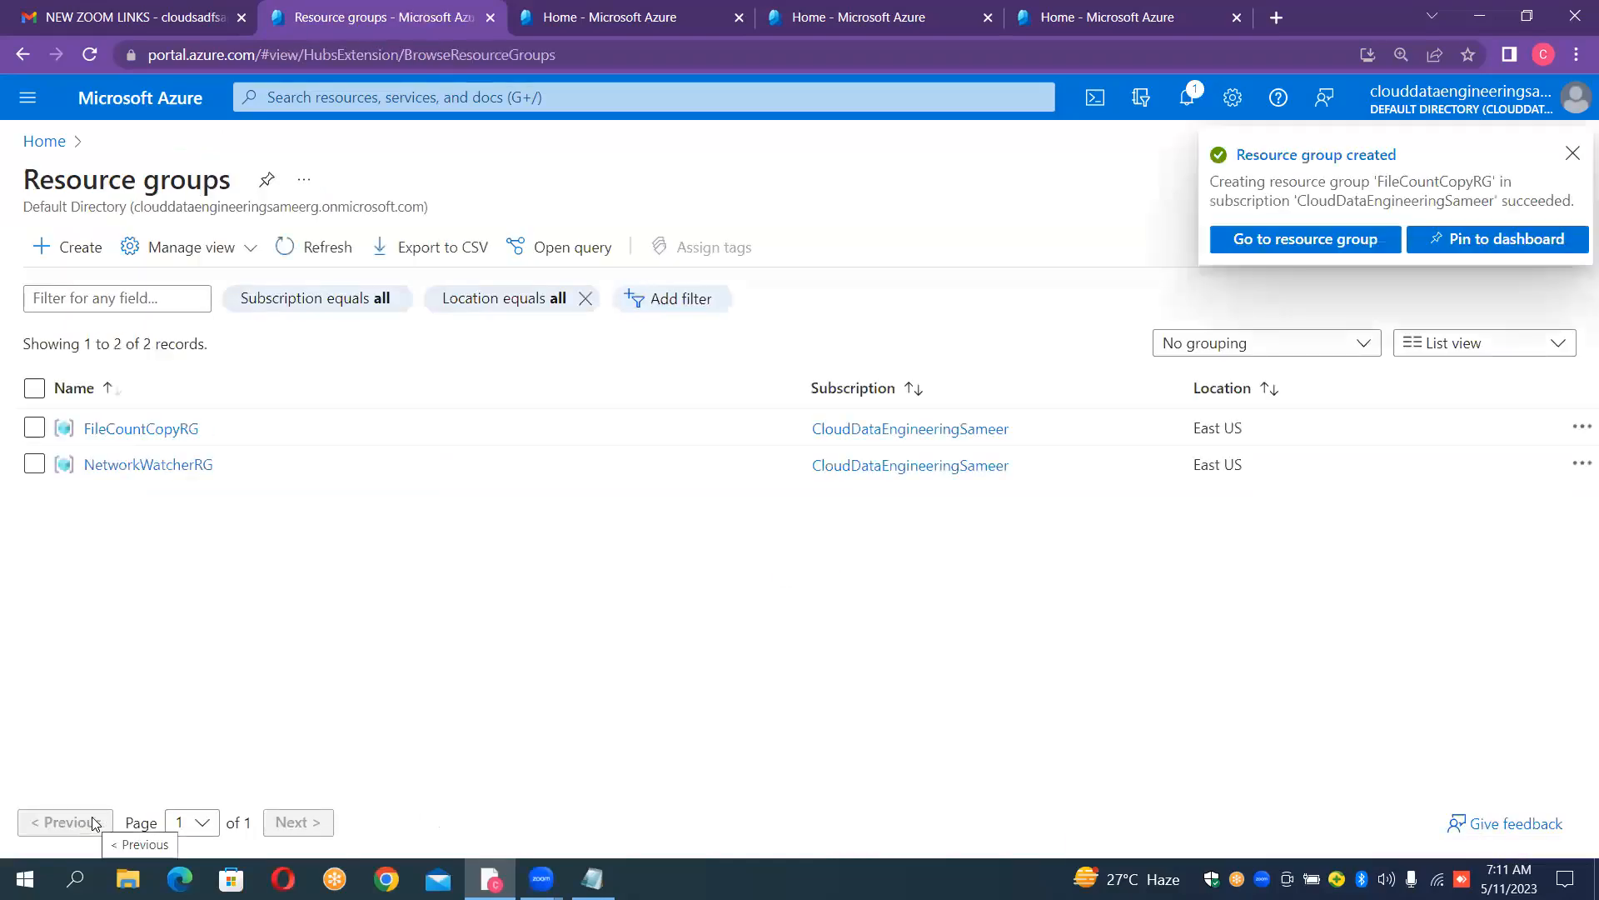
click(1268, 248)
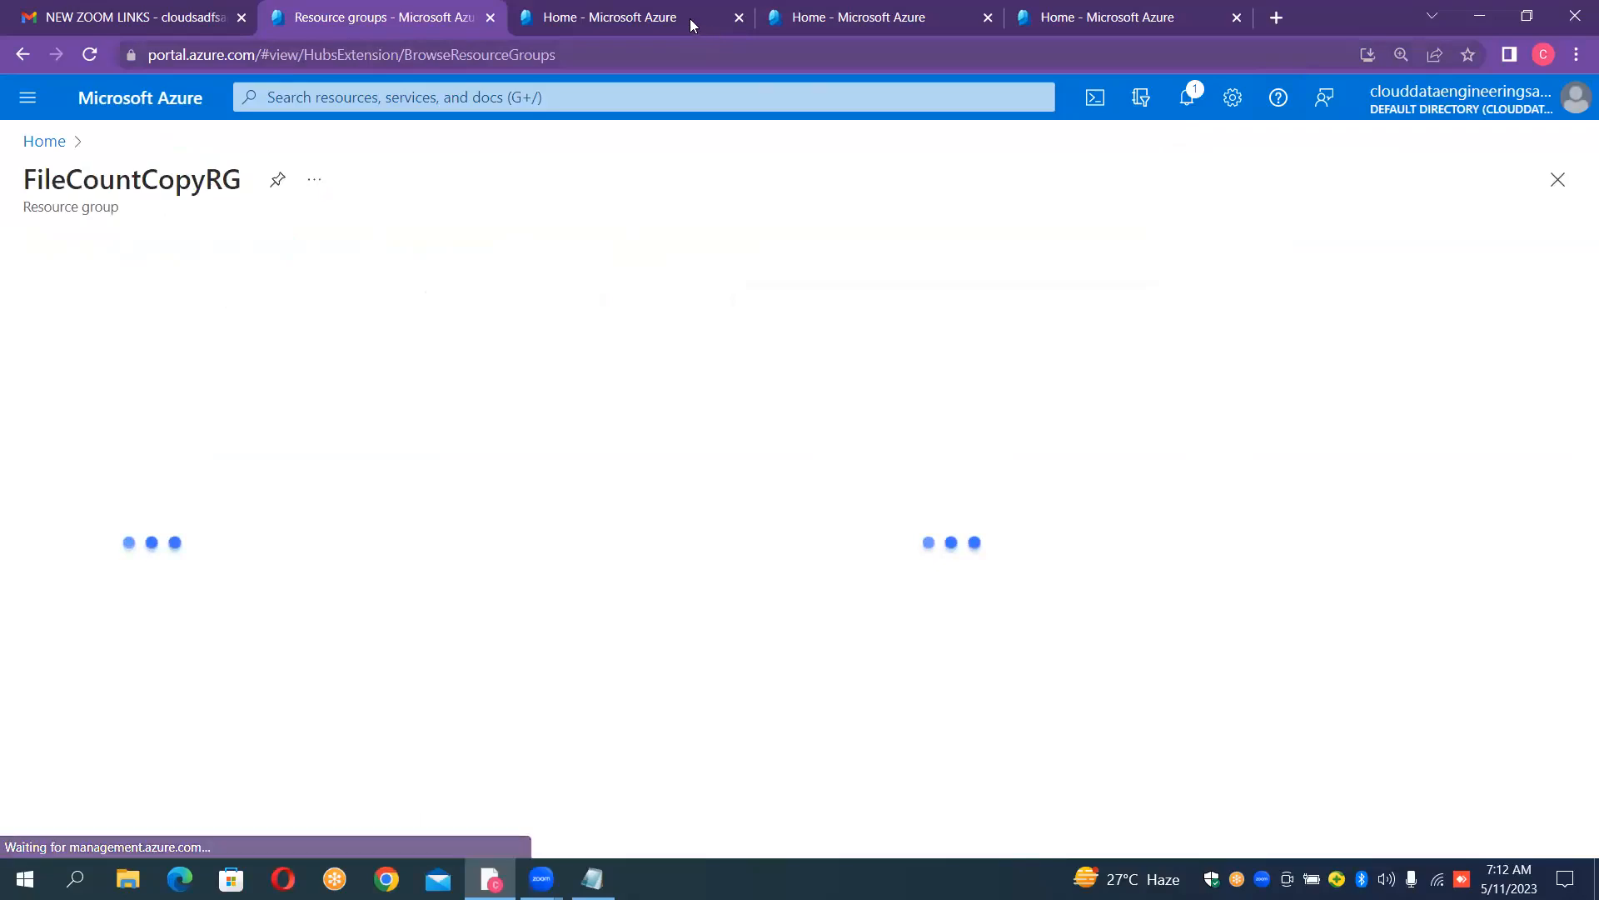
- In the next portal tab, start a new storage account in FileCountCopyRG and enter sourcefilecount as its name
click(664, 14)
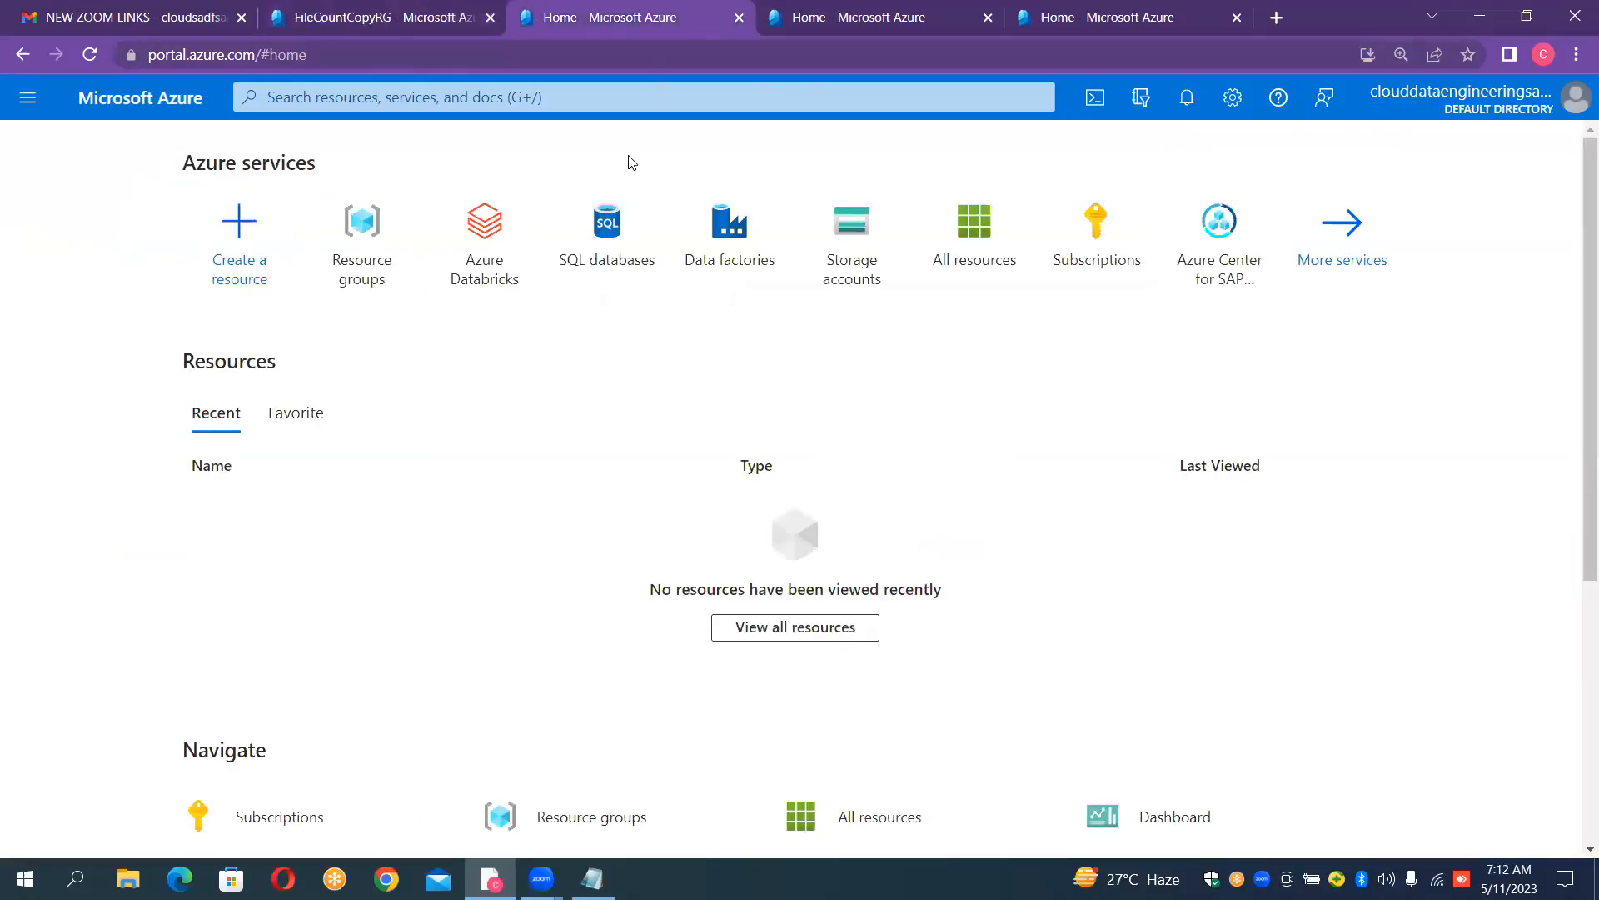
click(862, 261)
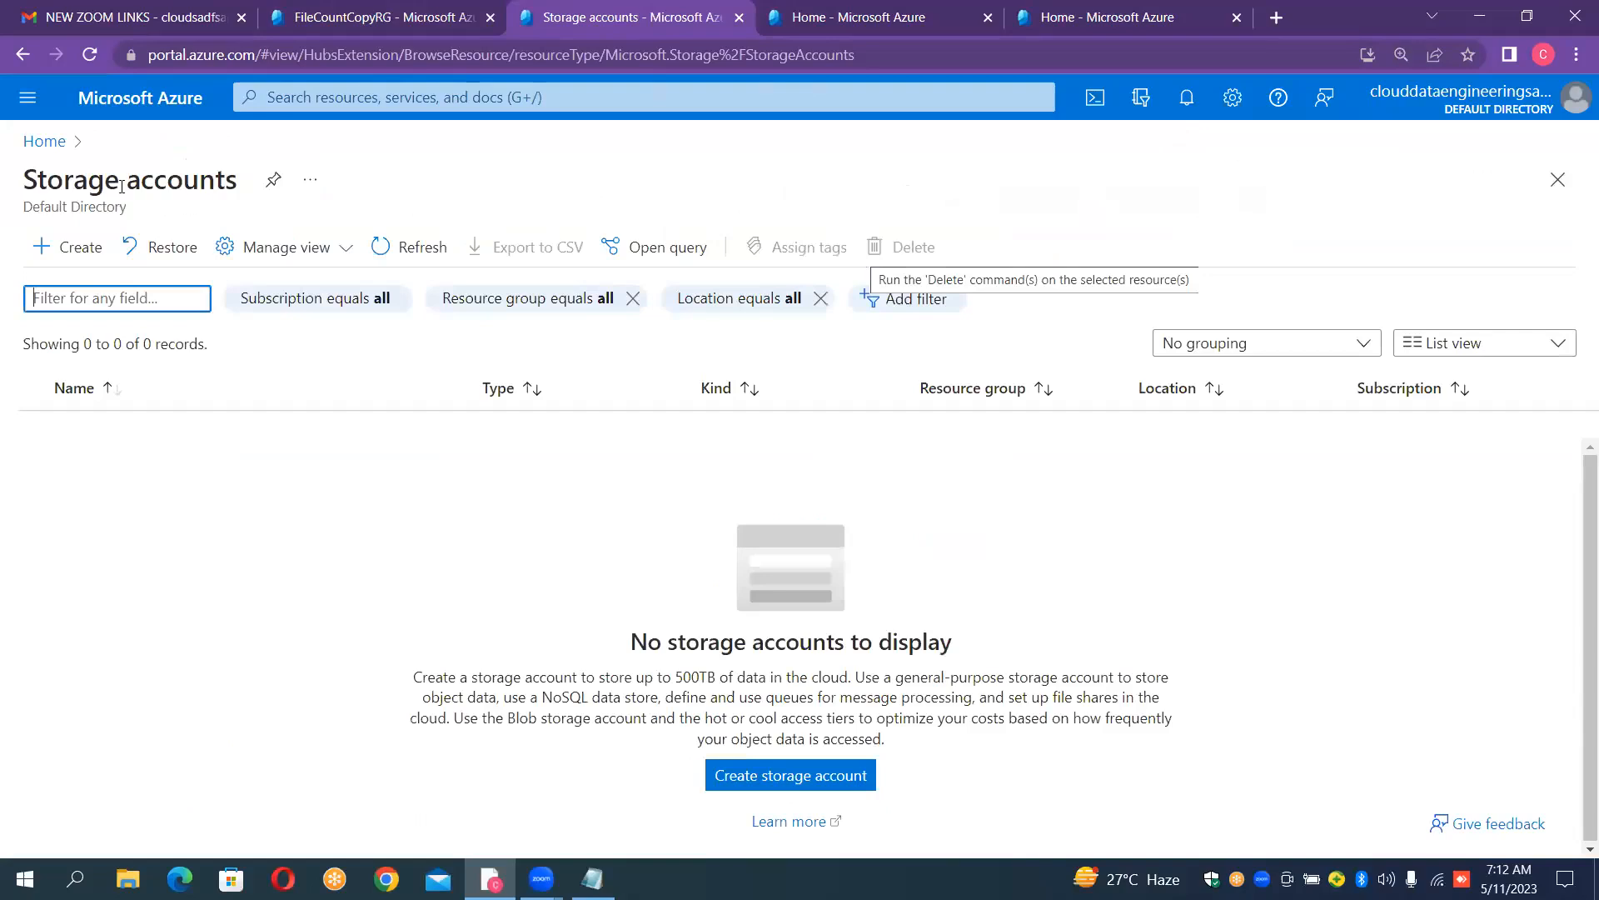
click(80, 248)
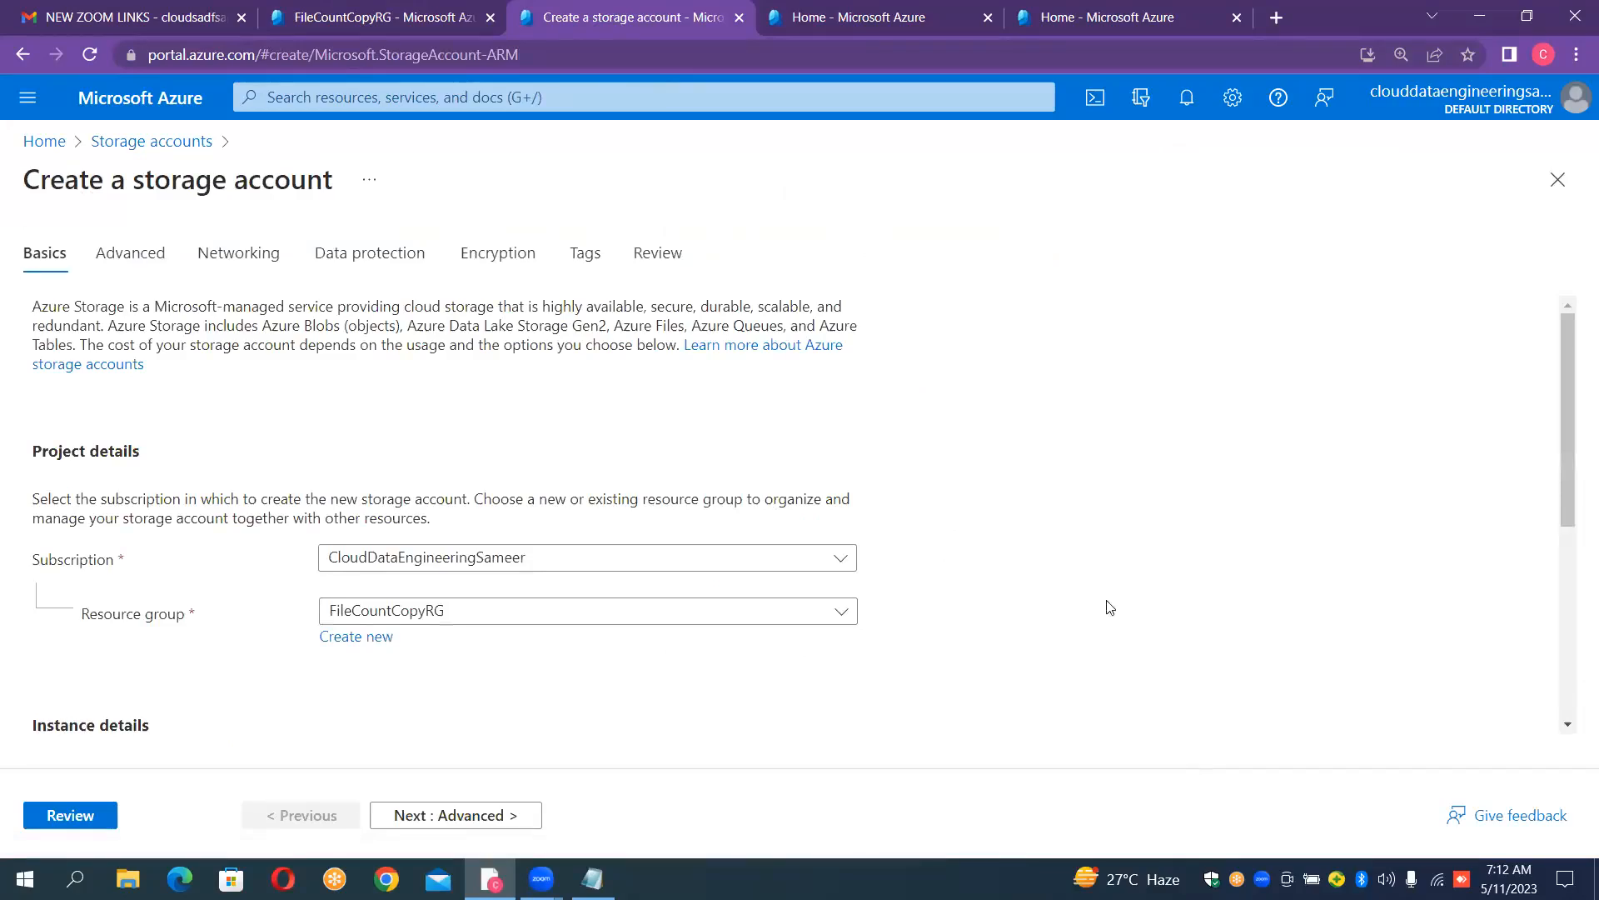
scroll(1089, 522, down, 3)
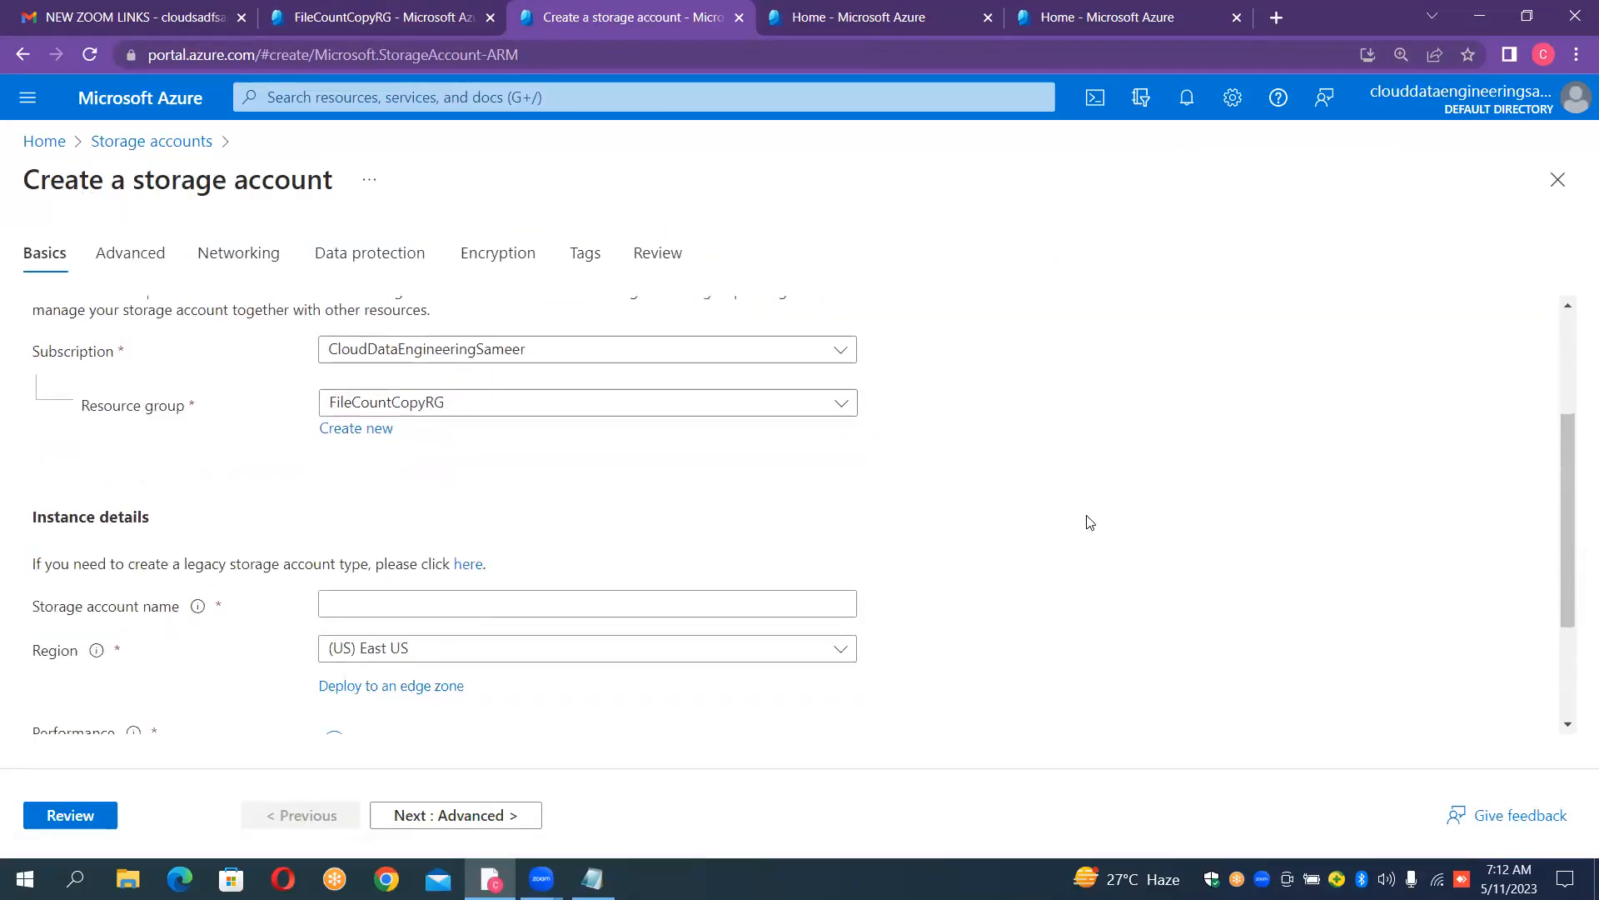
click(664, 594)
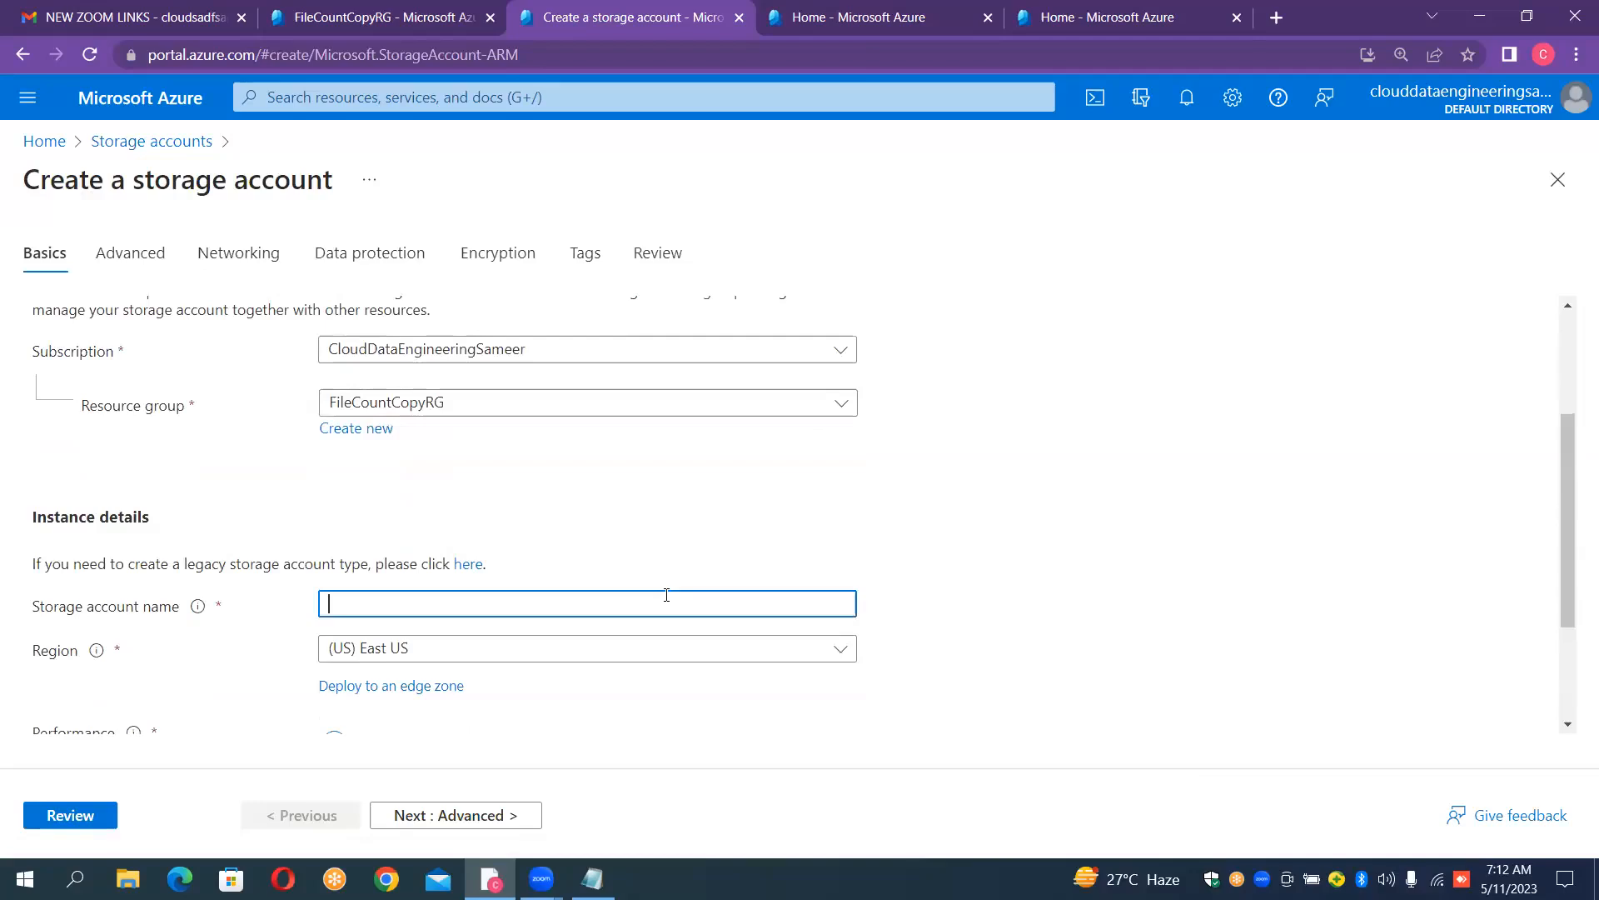
text(sourcefilr)
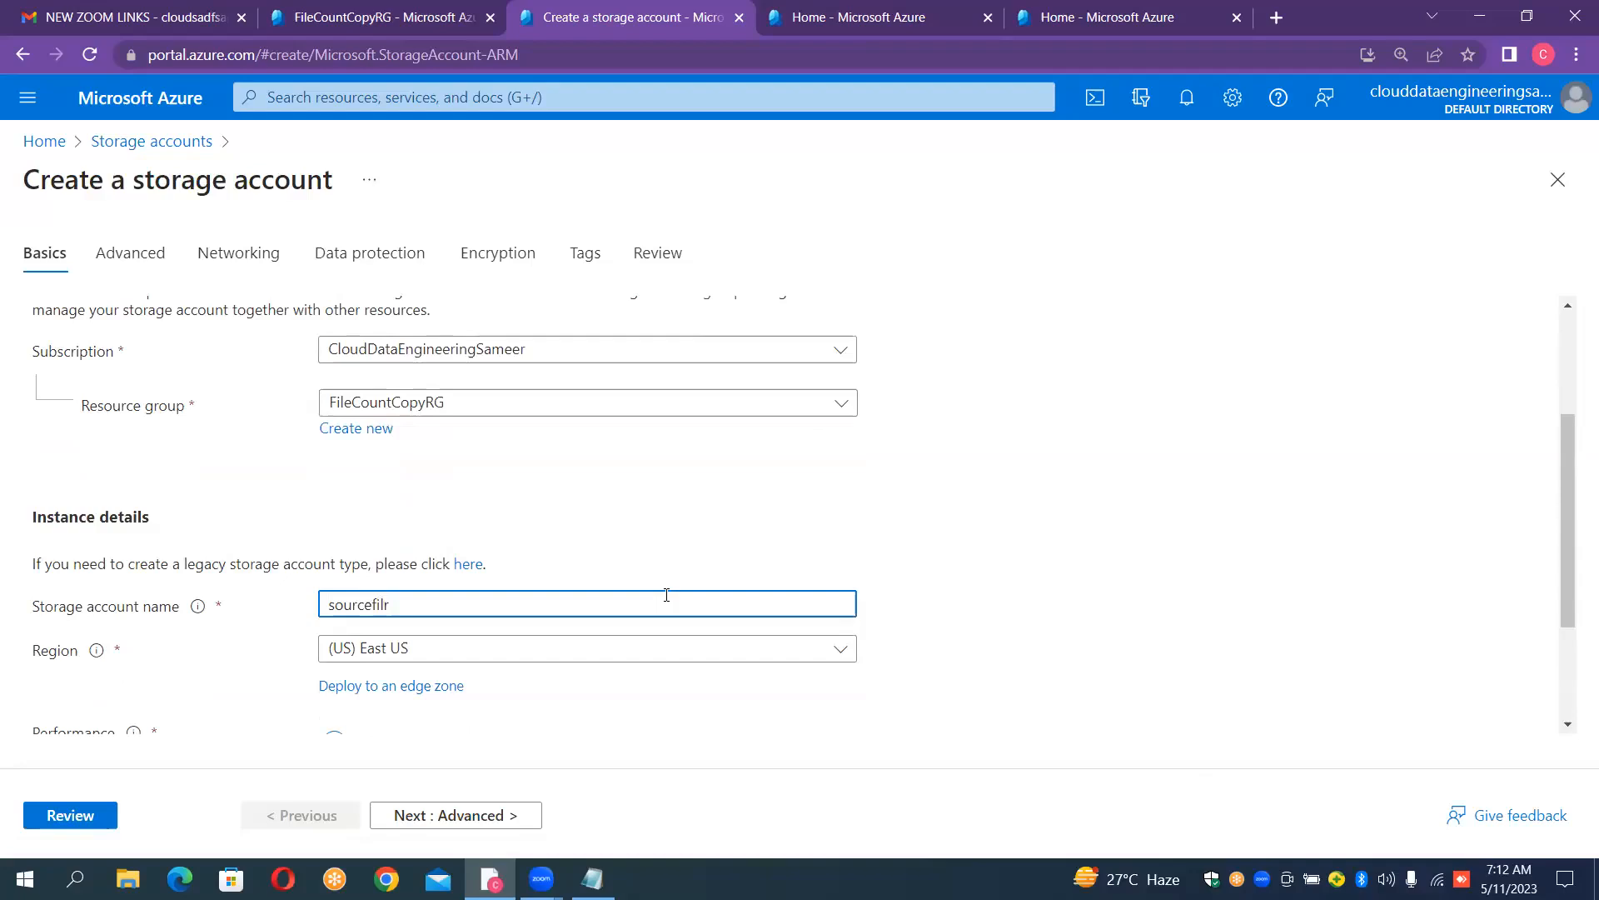
key(BackSpace)
text(ecount)
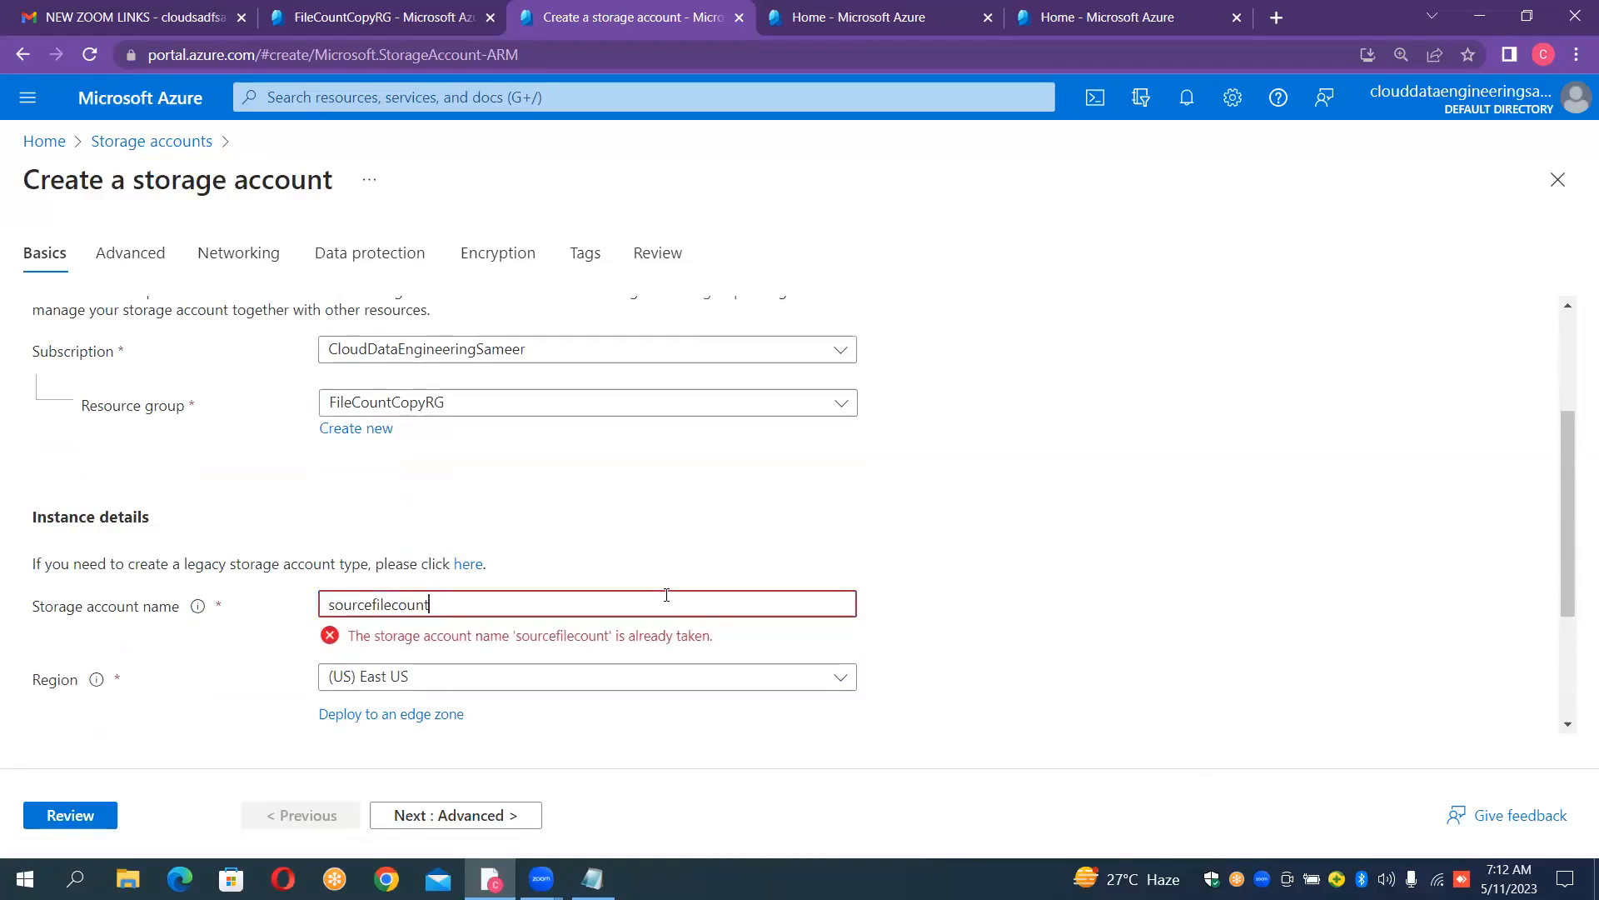
- Extend the storage account name to sourcefilecountdynamic, then review and create the account
click(667, 595)
text(dynamic)
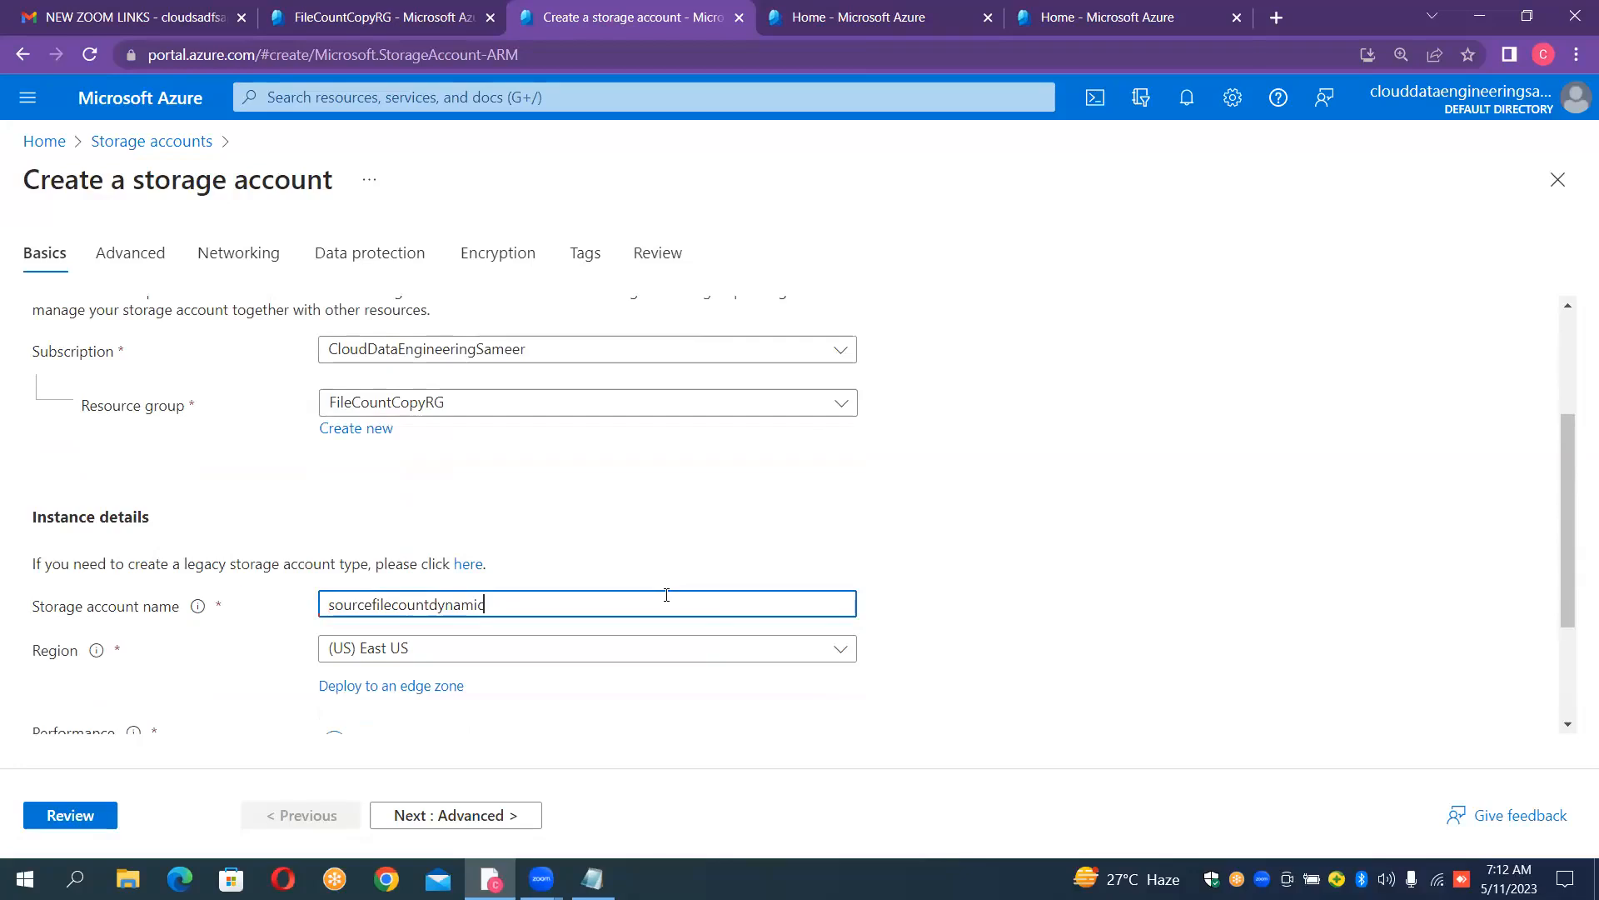
click(1132, 457)
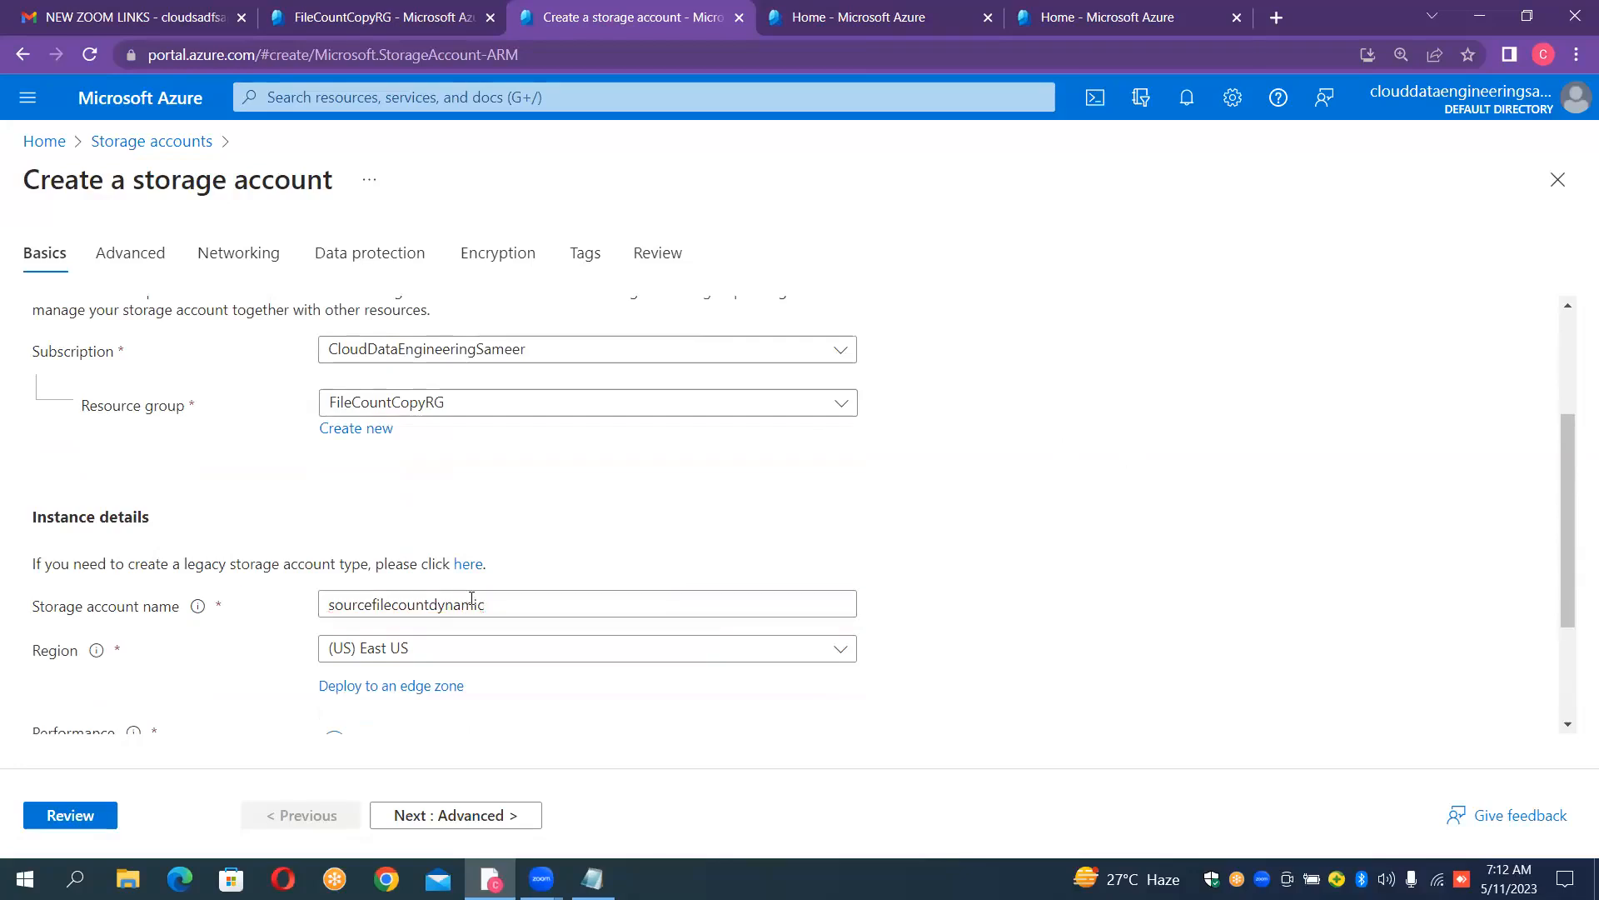
click(73, 816)
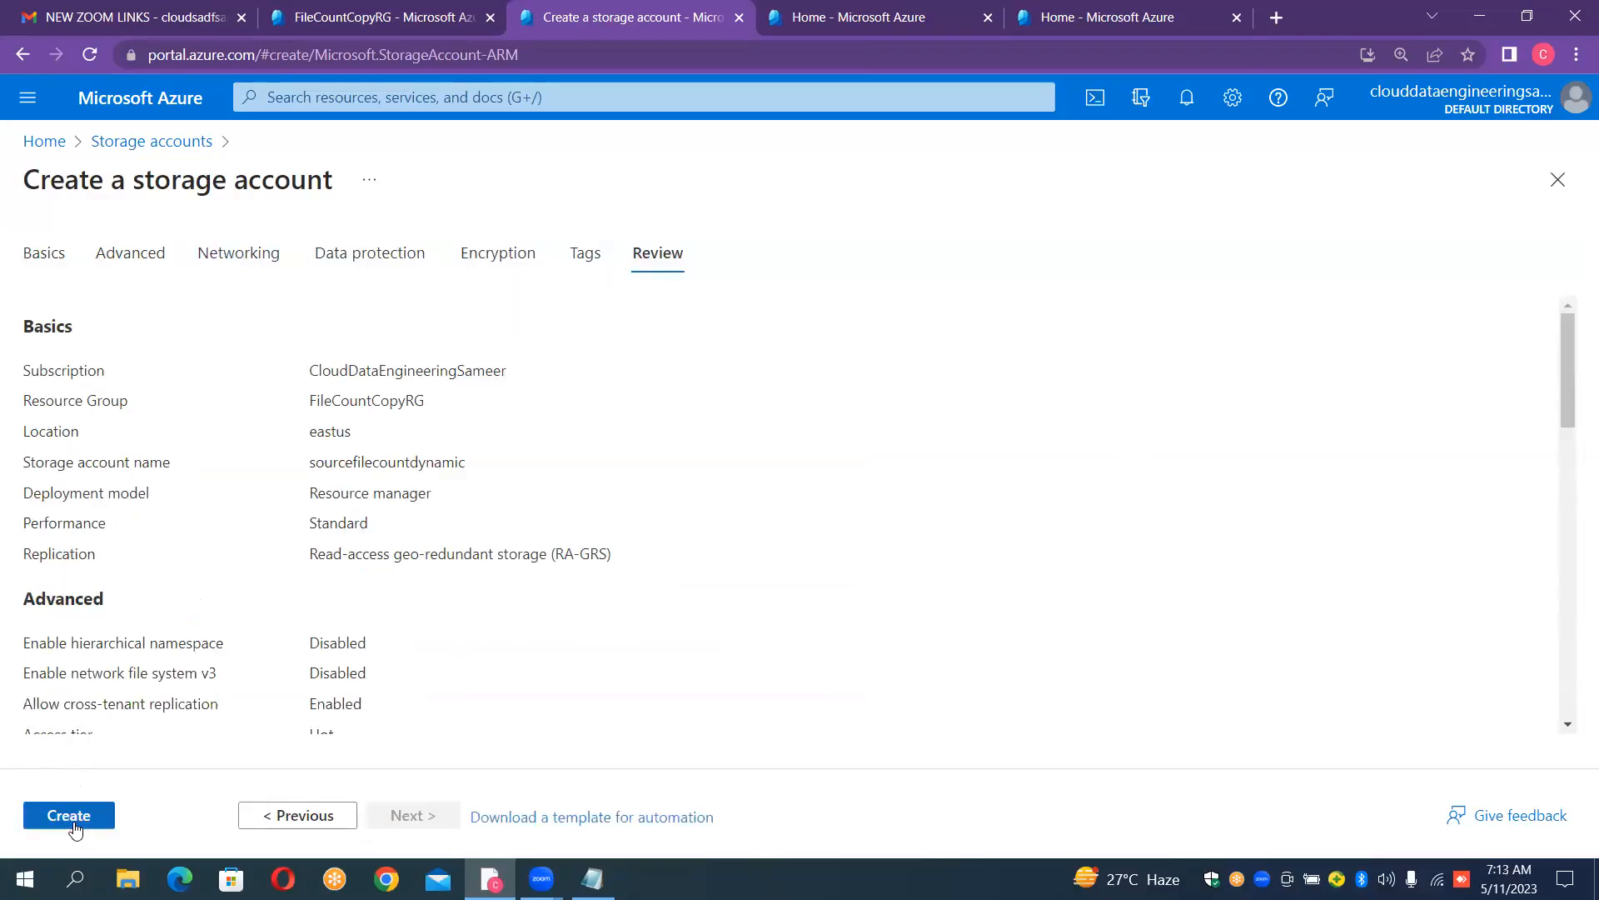
click(69, 815)
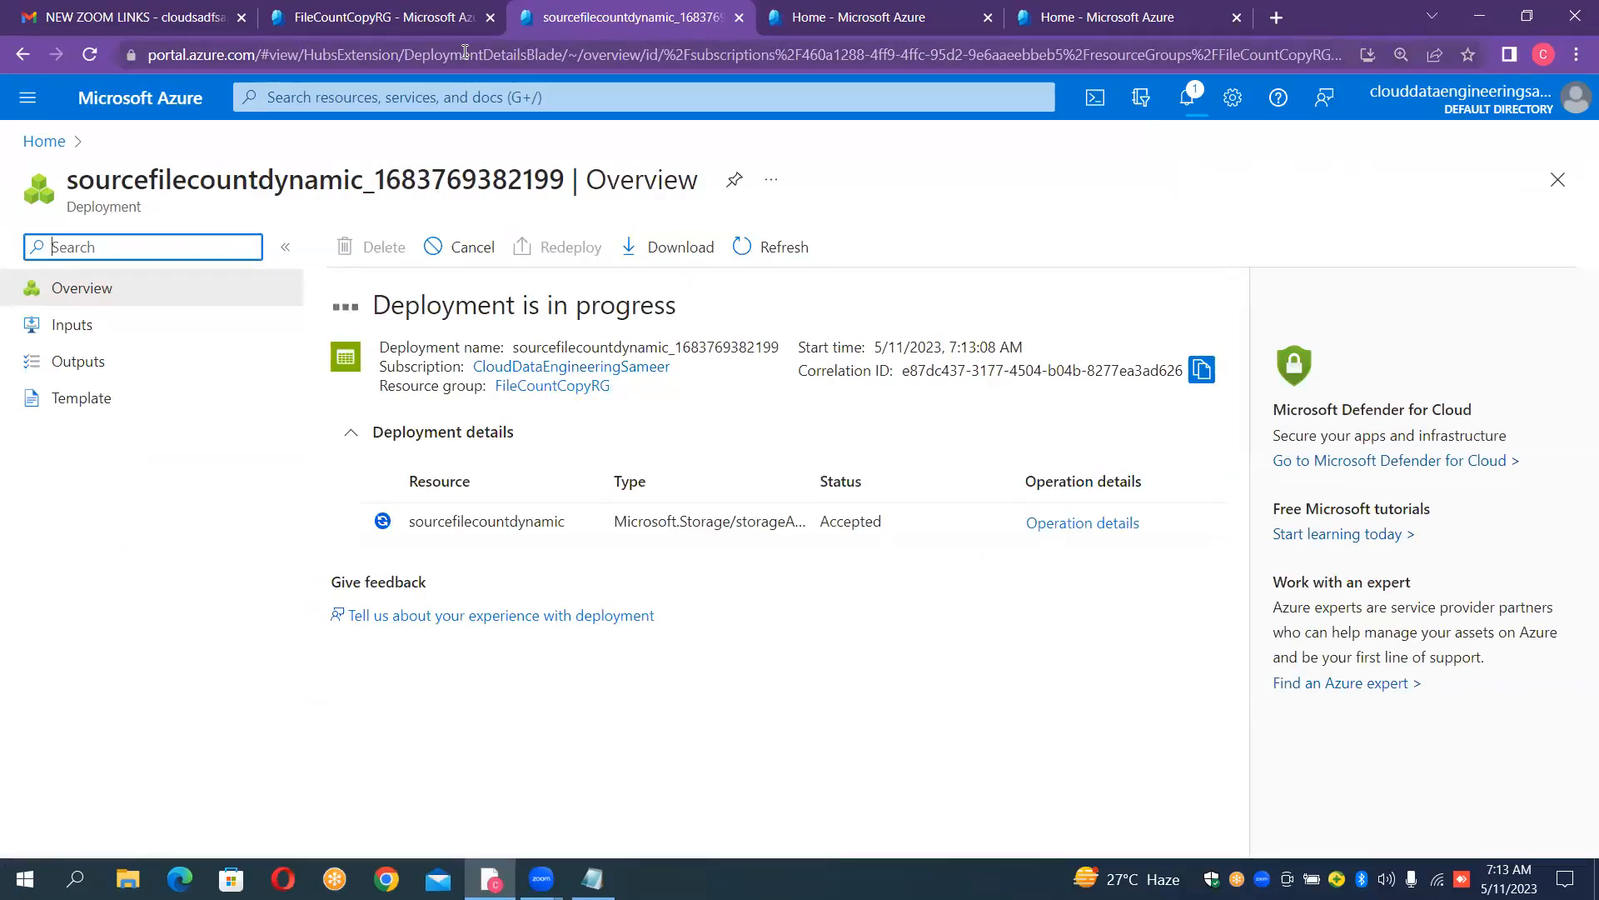
- Close the Azure welcome page's browser tab and start a second storage account in the remaining portal home tab
click(799, 15)
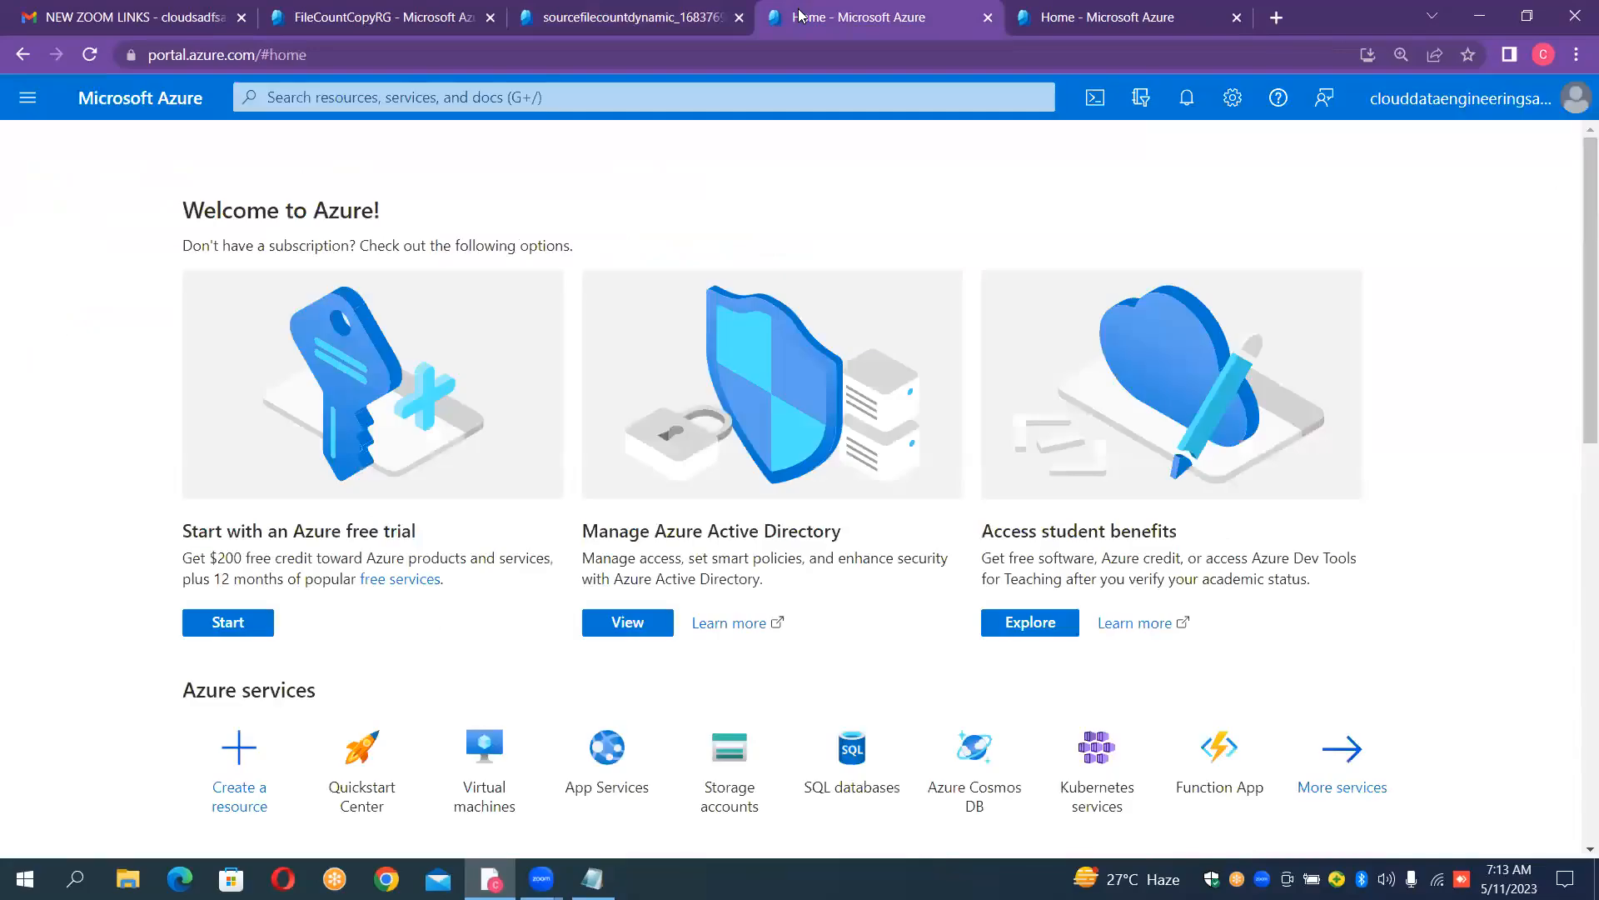
click(986, 19)
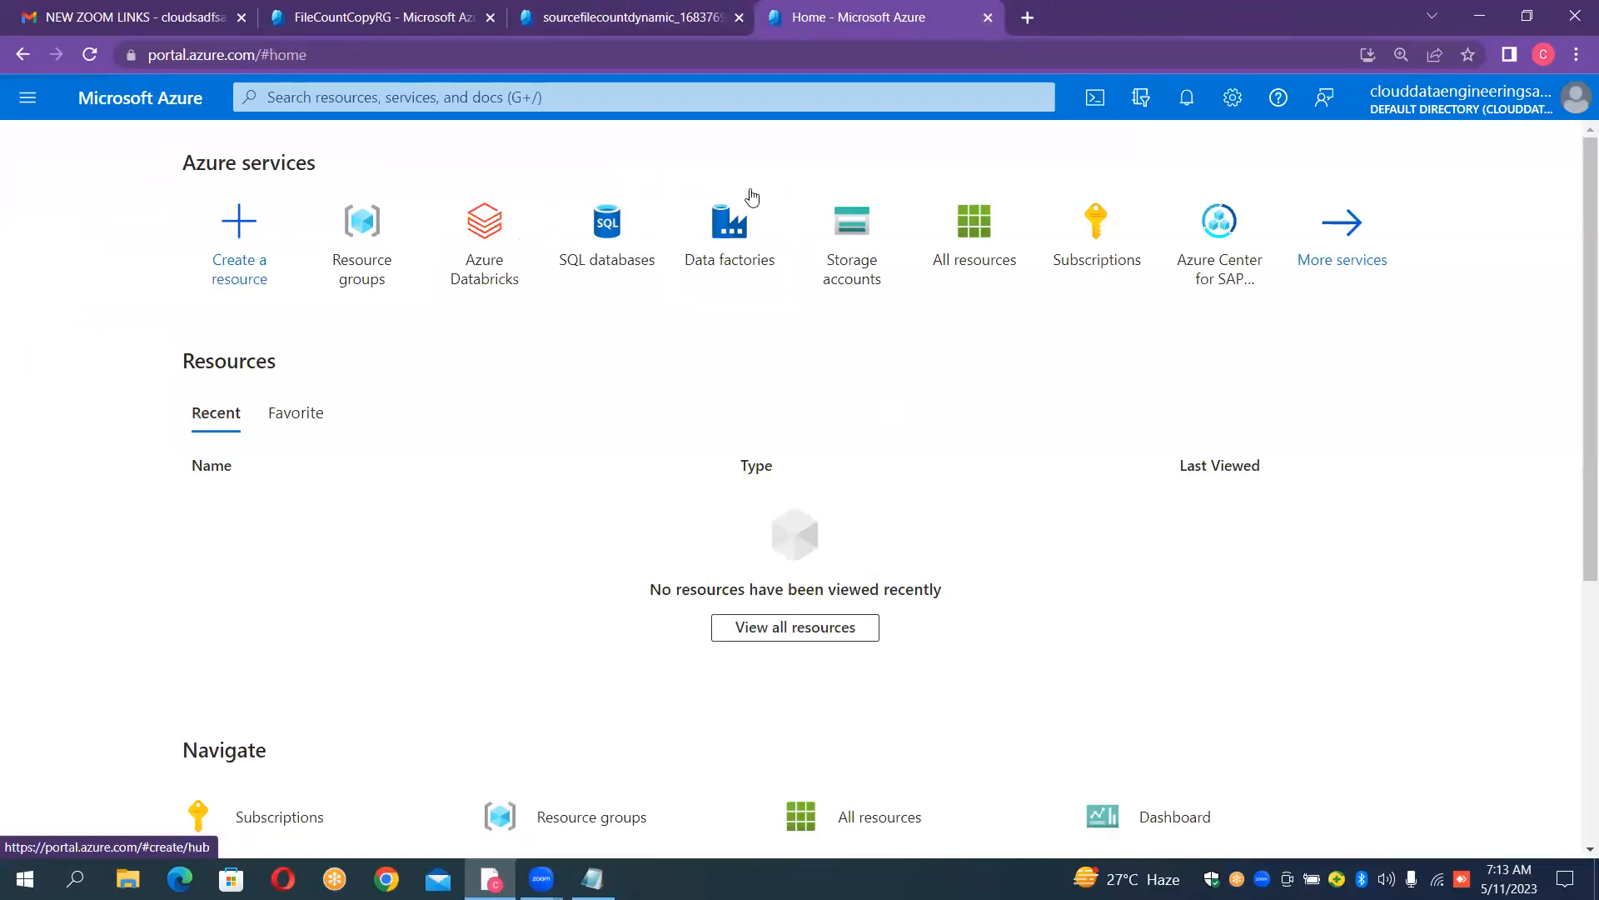
click(846, 241)
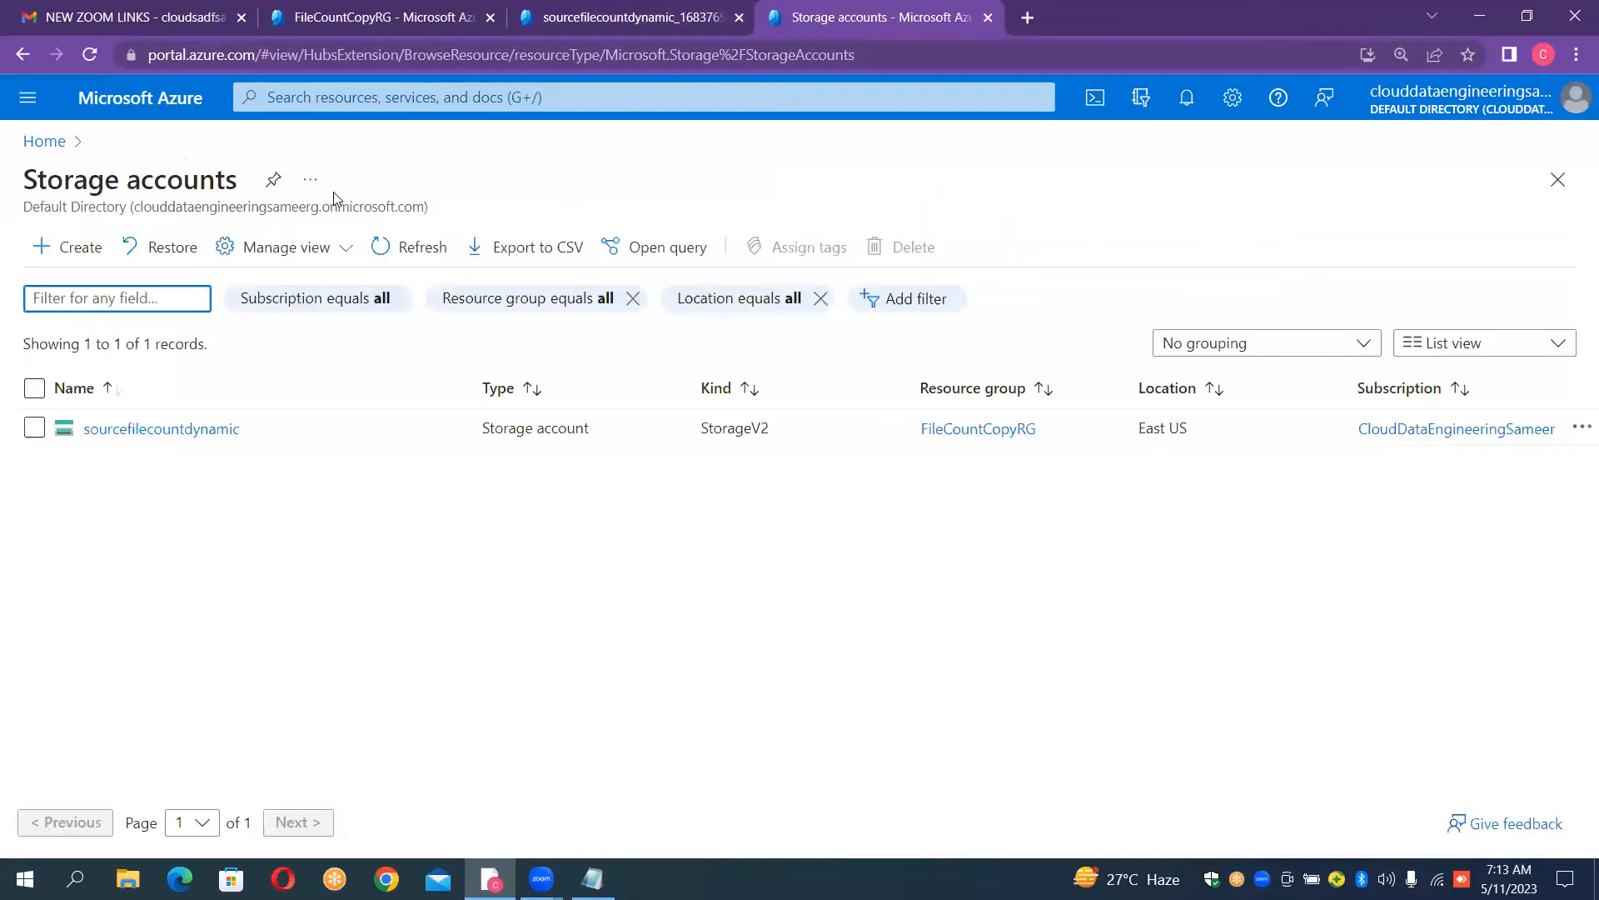
click(77, 250)
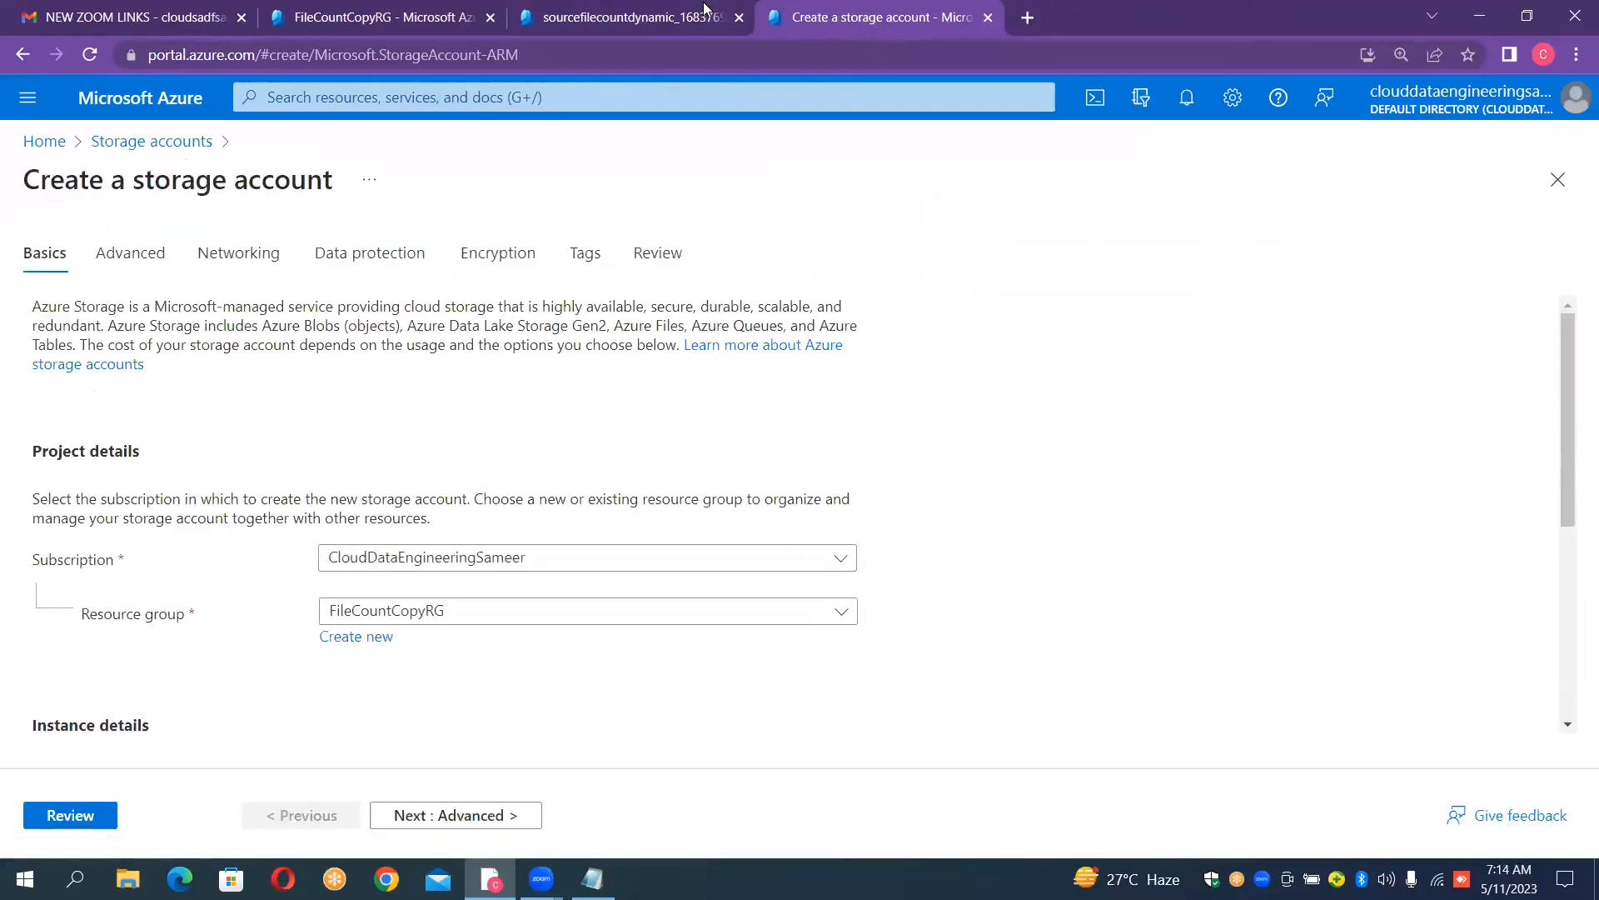
- Name the new storage account sinkfilecountdynamic
scroll(958, 399, down, 5)
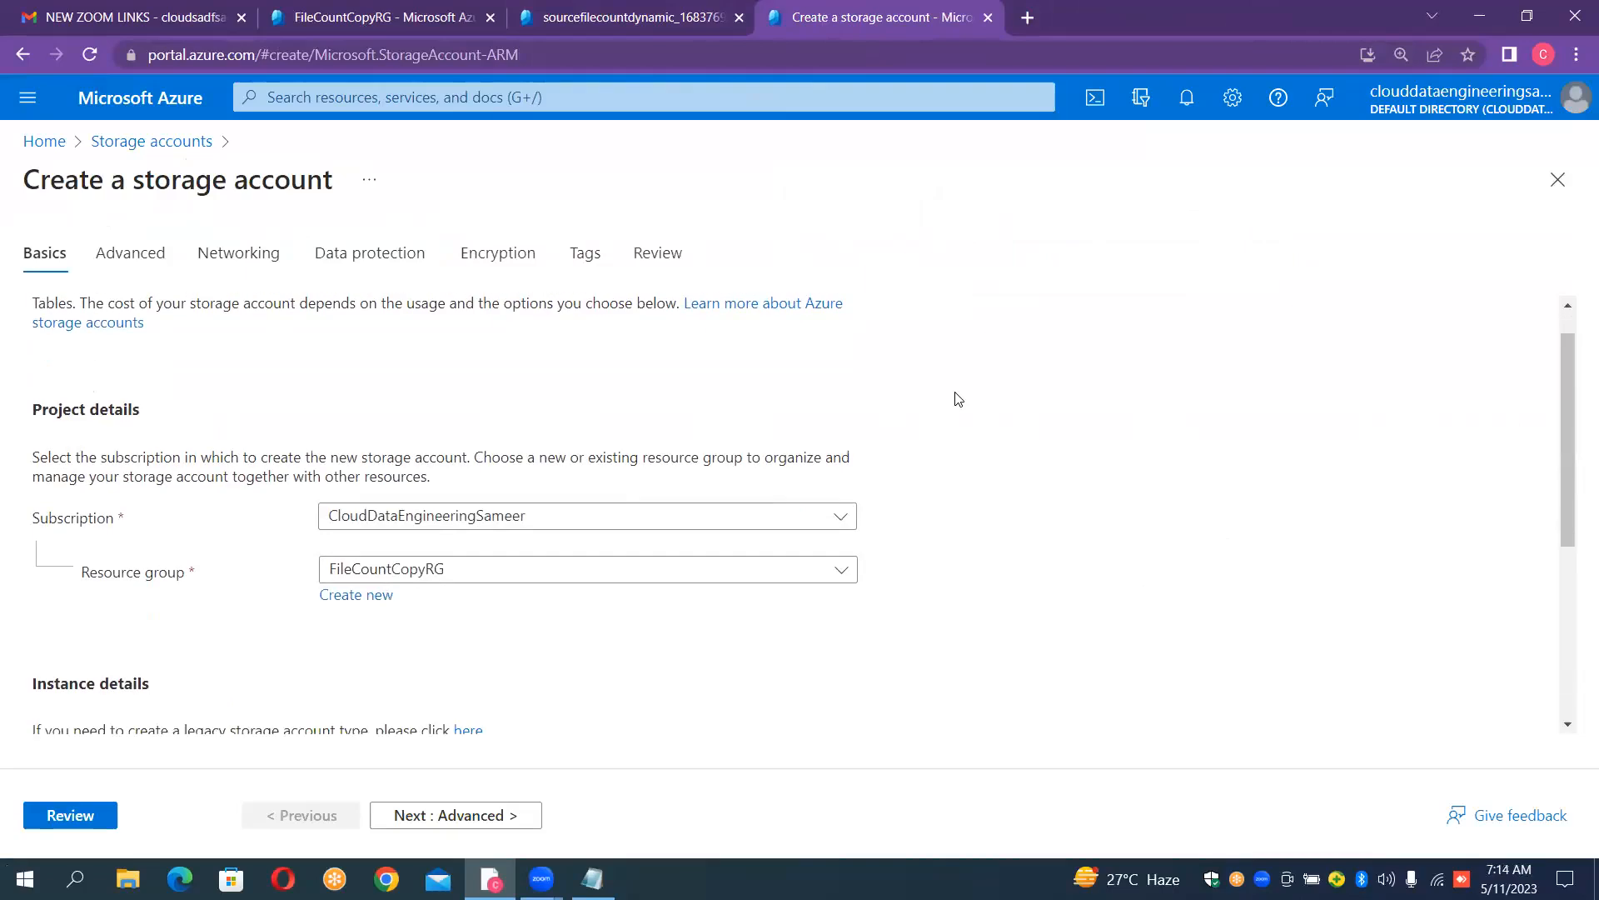
click(615, 437)
click(610, 437)
text(sin)
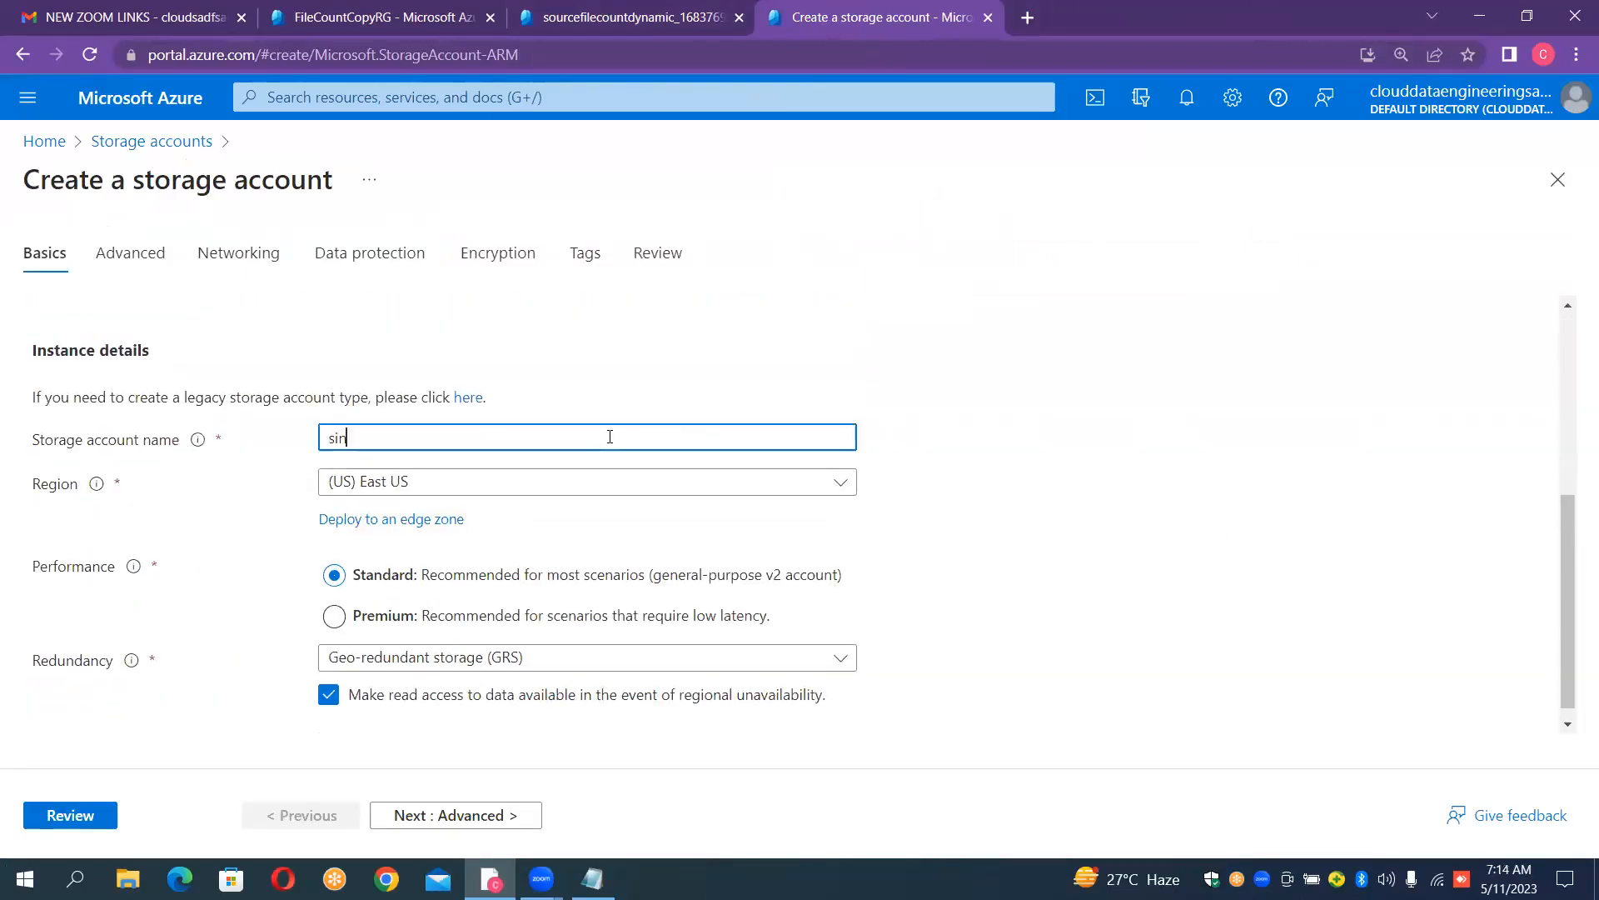
text(kfilecountdymanic)
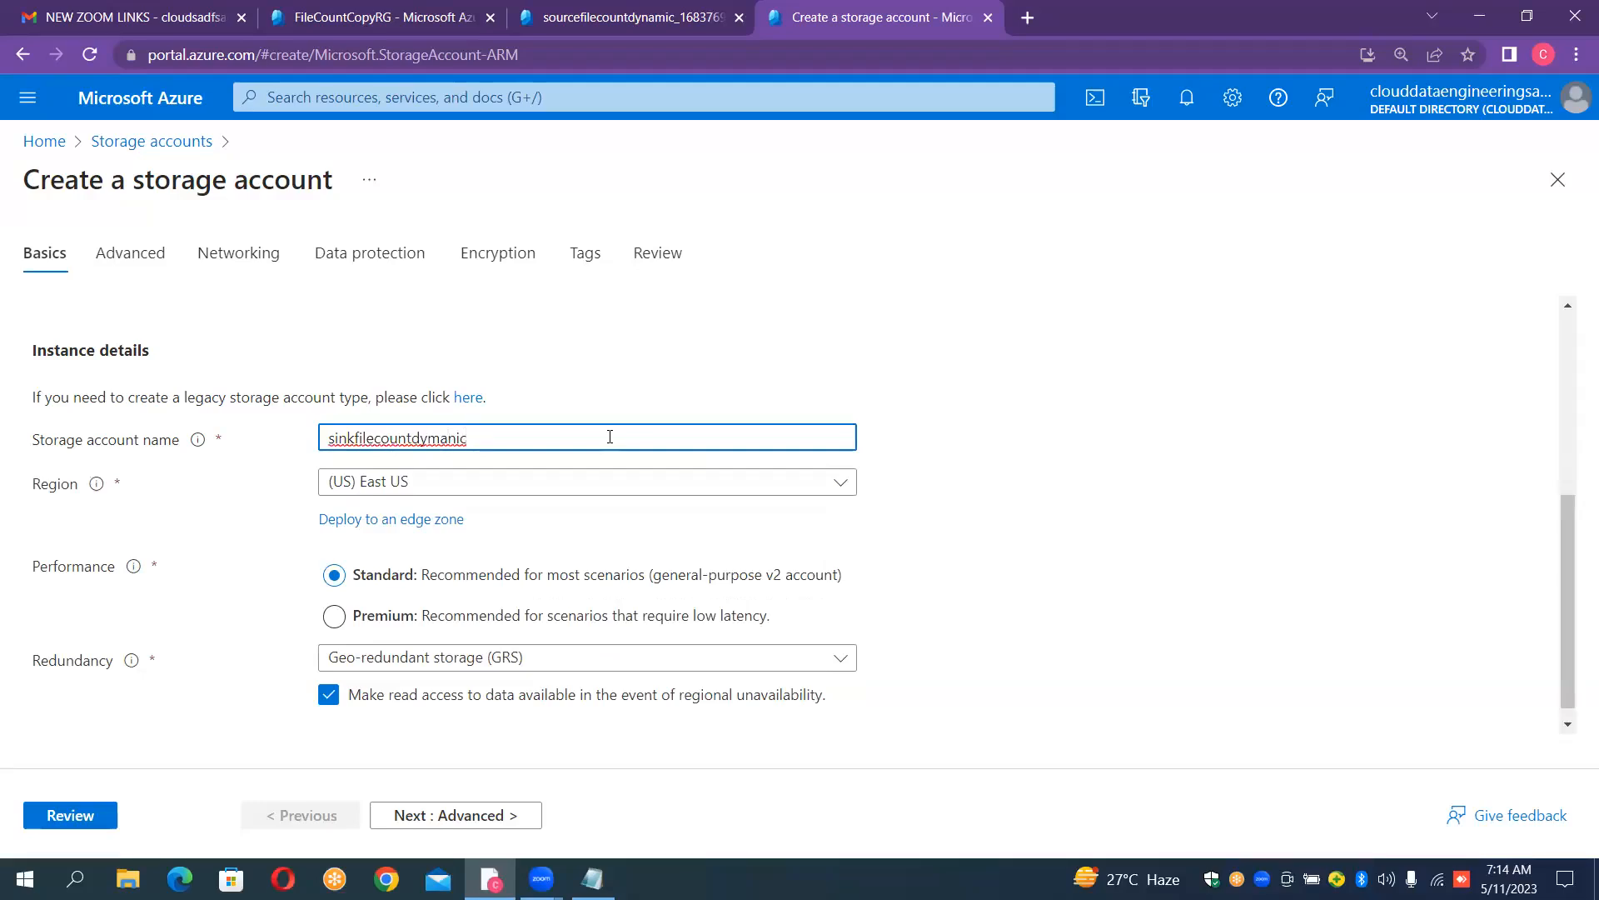
key(BackSpace)
key(BackSpace)
key(BackSpace)
key(BackSpace)
key(BackSpace)
text(namic)
click(810, 350)
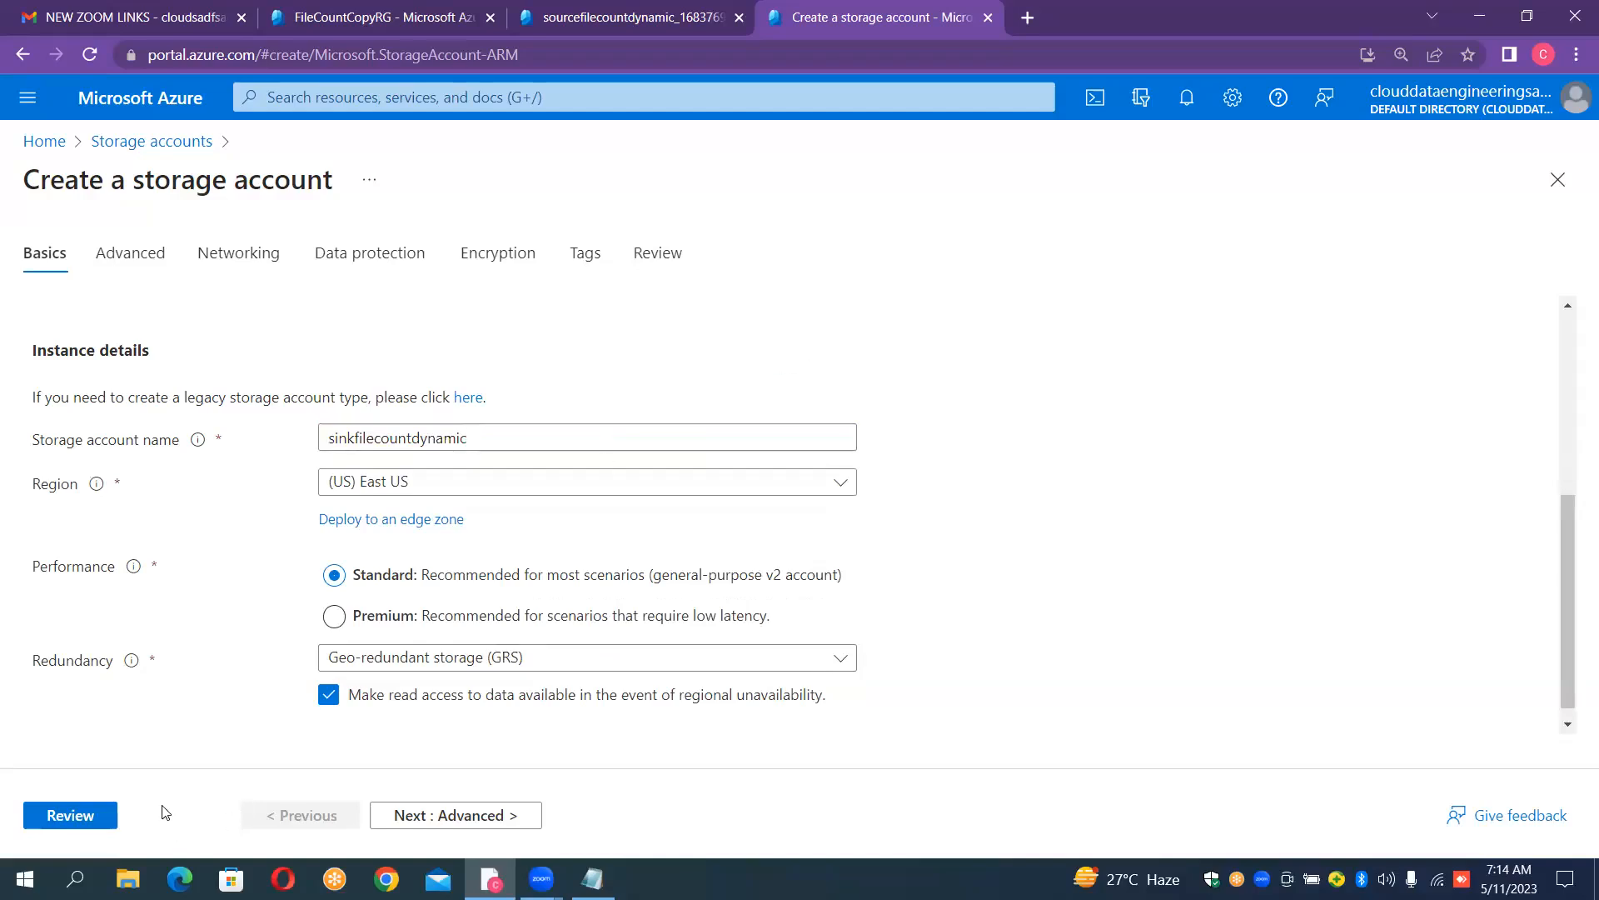
- Enable the hierarchical namespace for the sink storage account, then review and create it
click(157, 258)
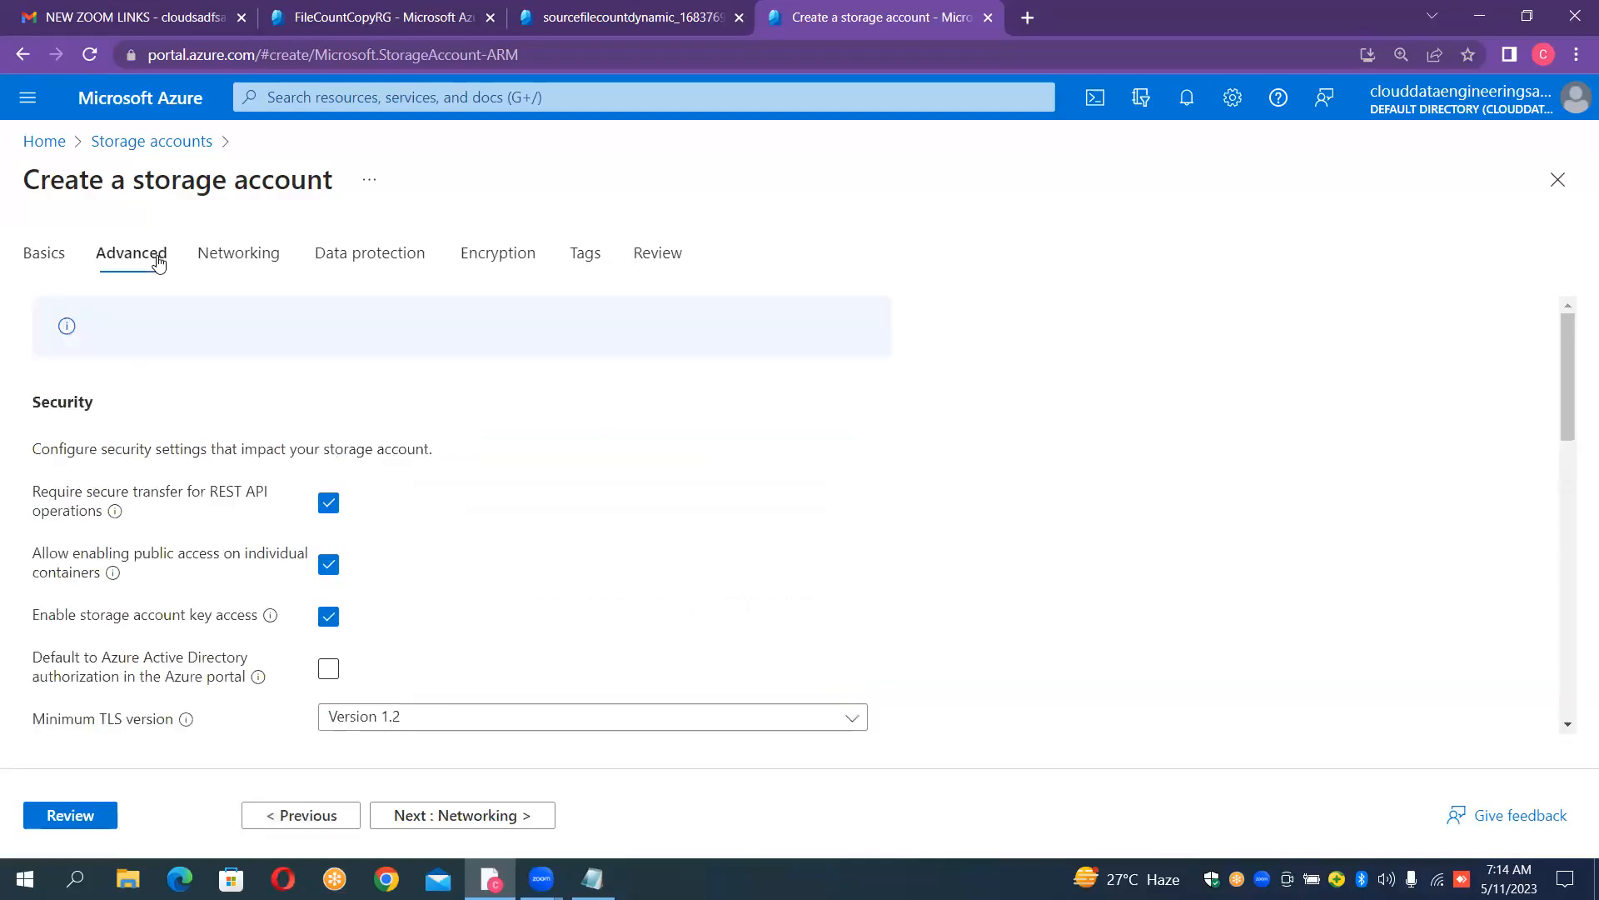
scroll(875, 479, down, 3)
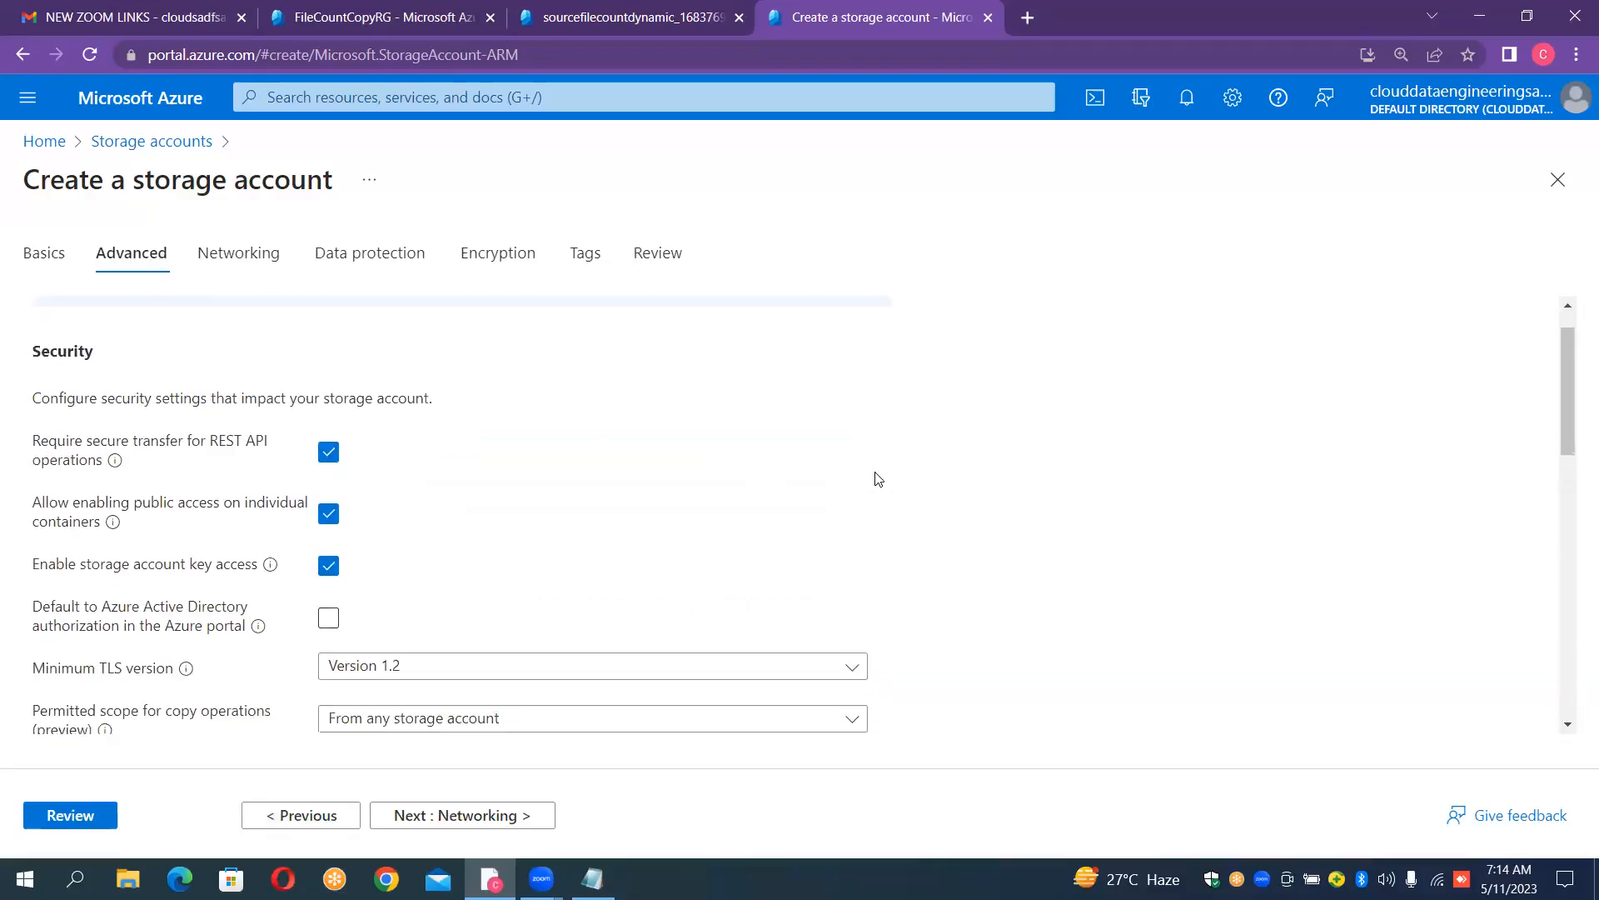
click(329, 682)
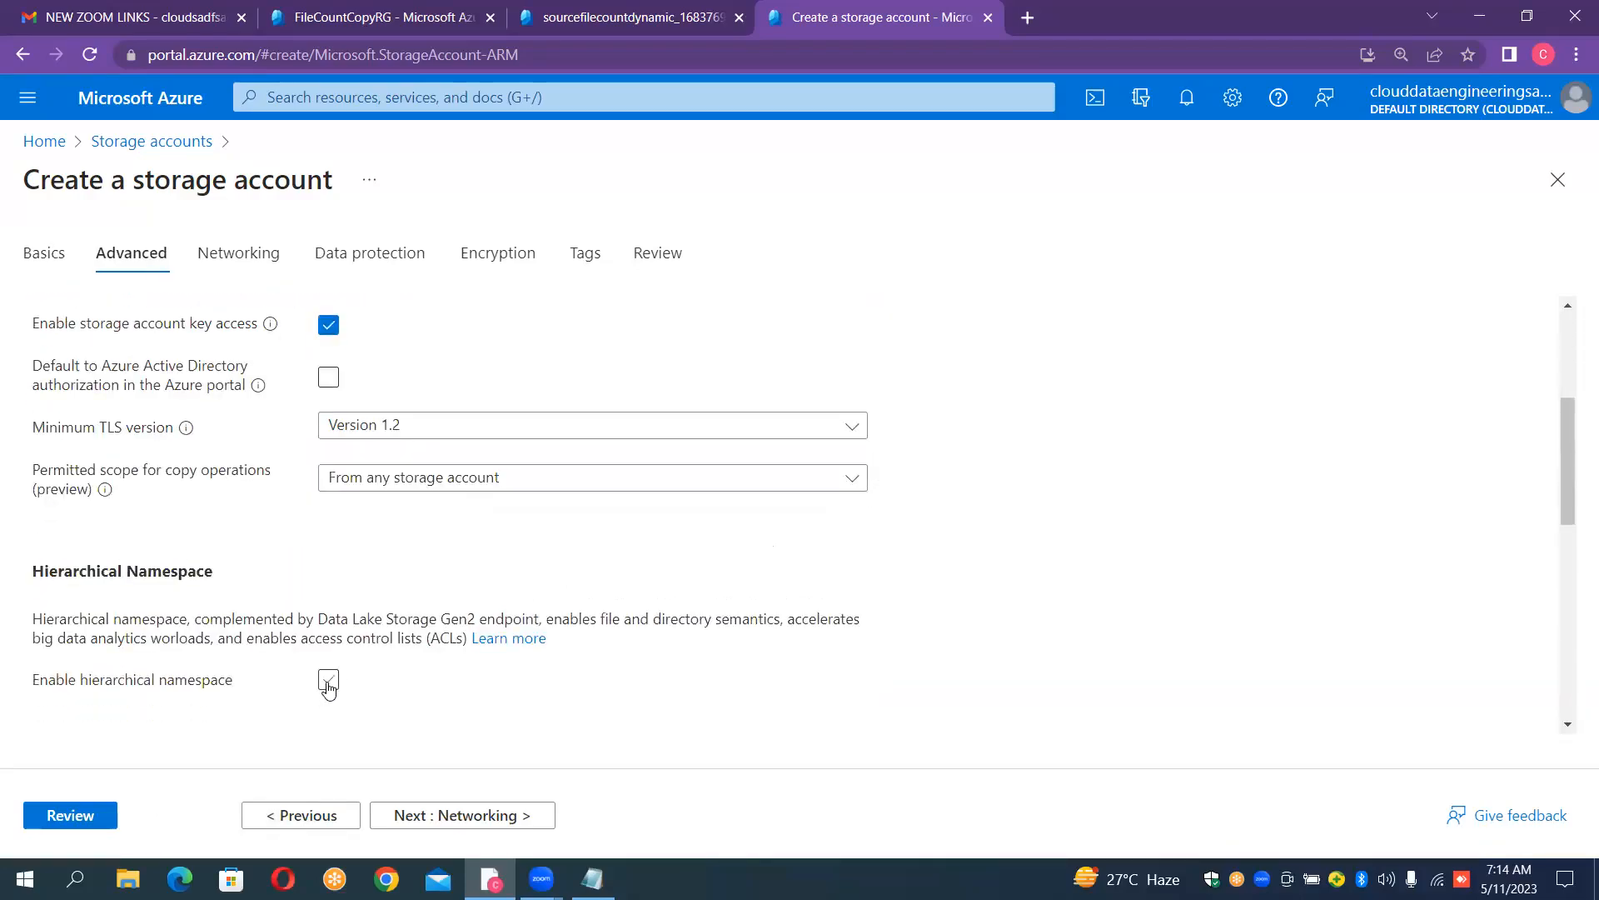
click(69, 817)
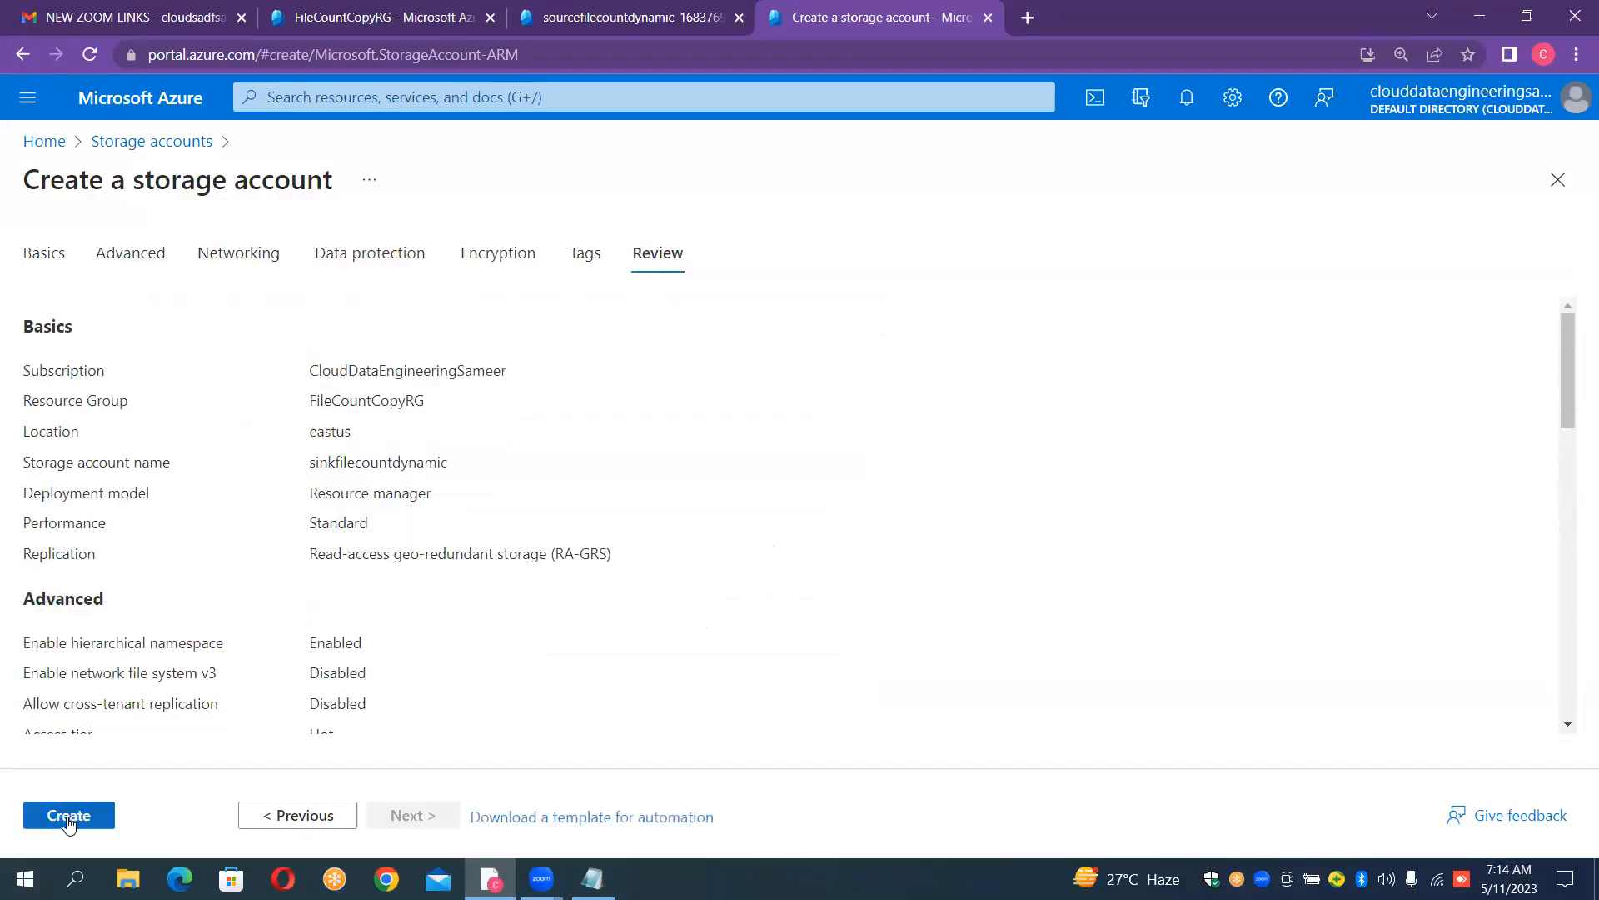
click(68, 816)
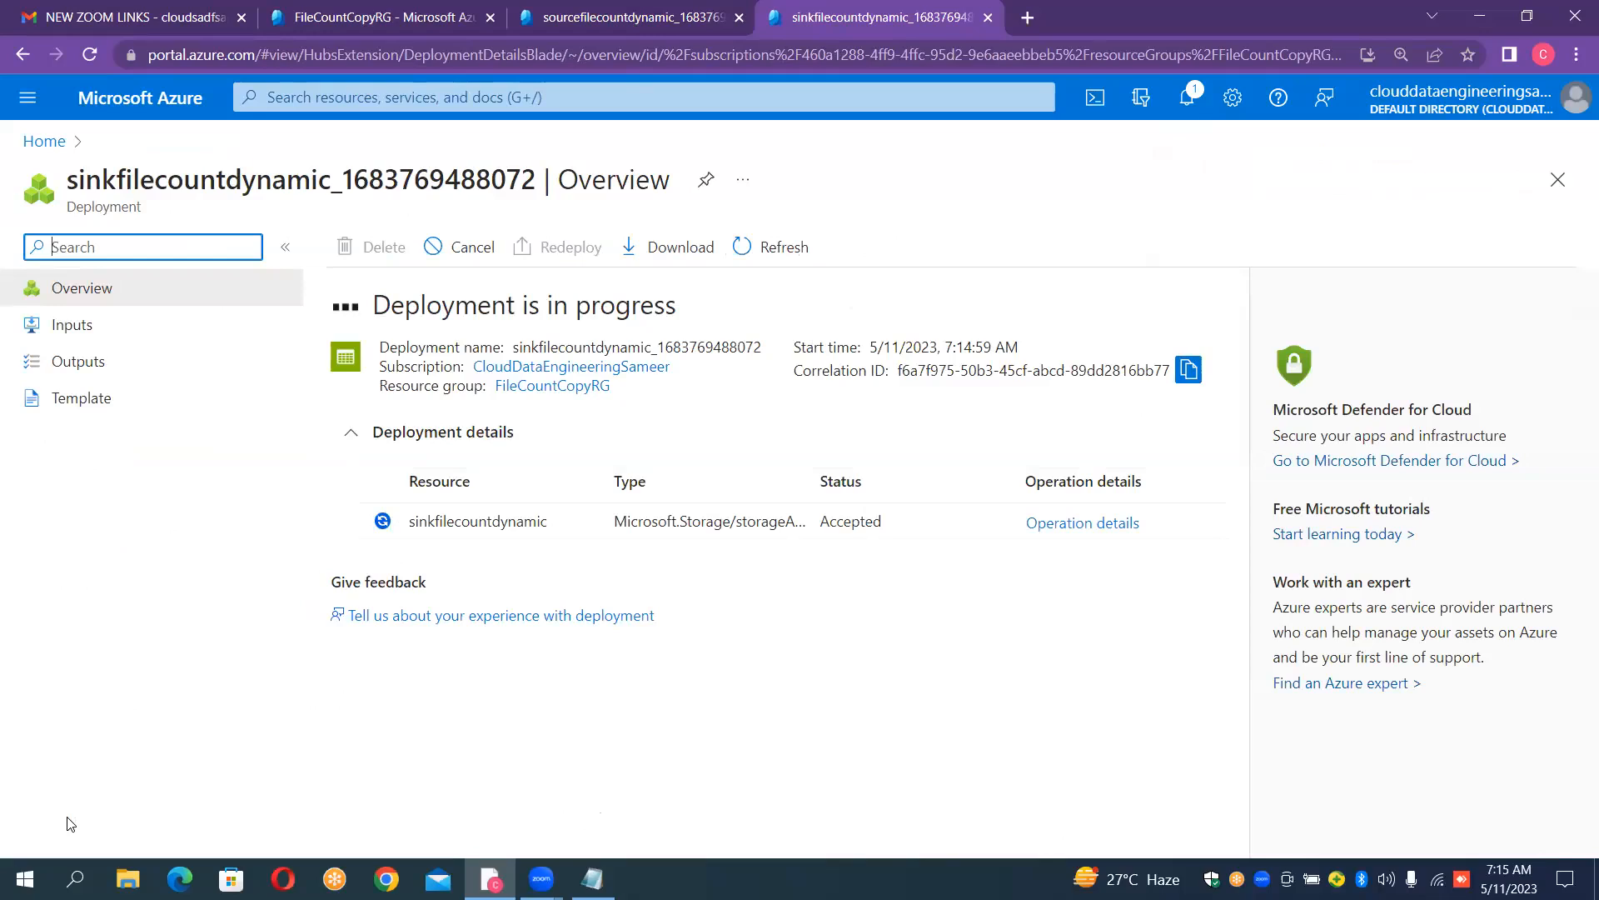
- Start a new data factory from a separate Azure portal tab and assign it to the FileCountCopyRG resource group
click(1028, 18)
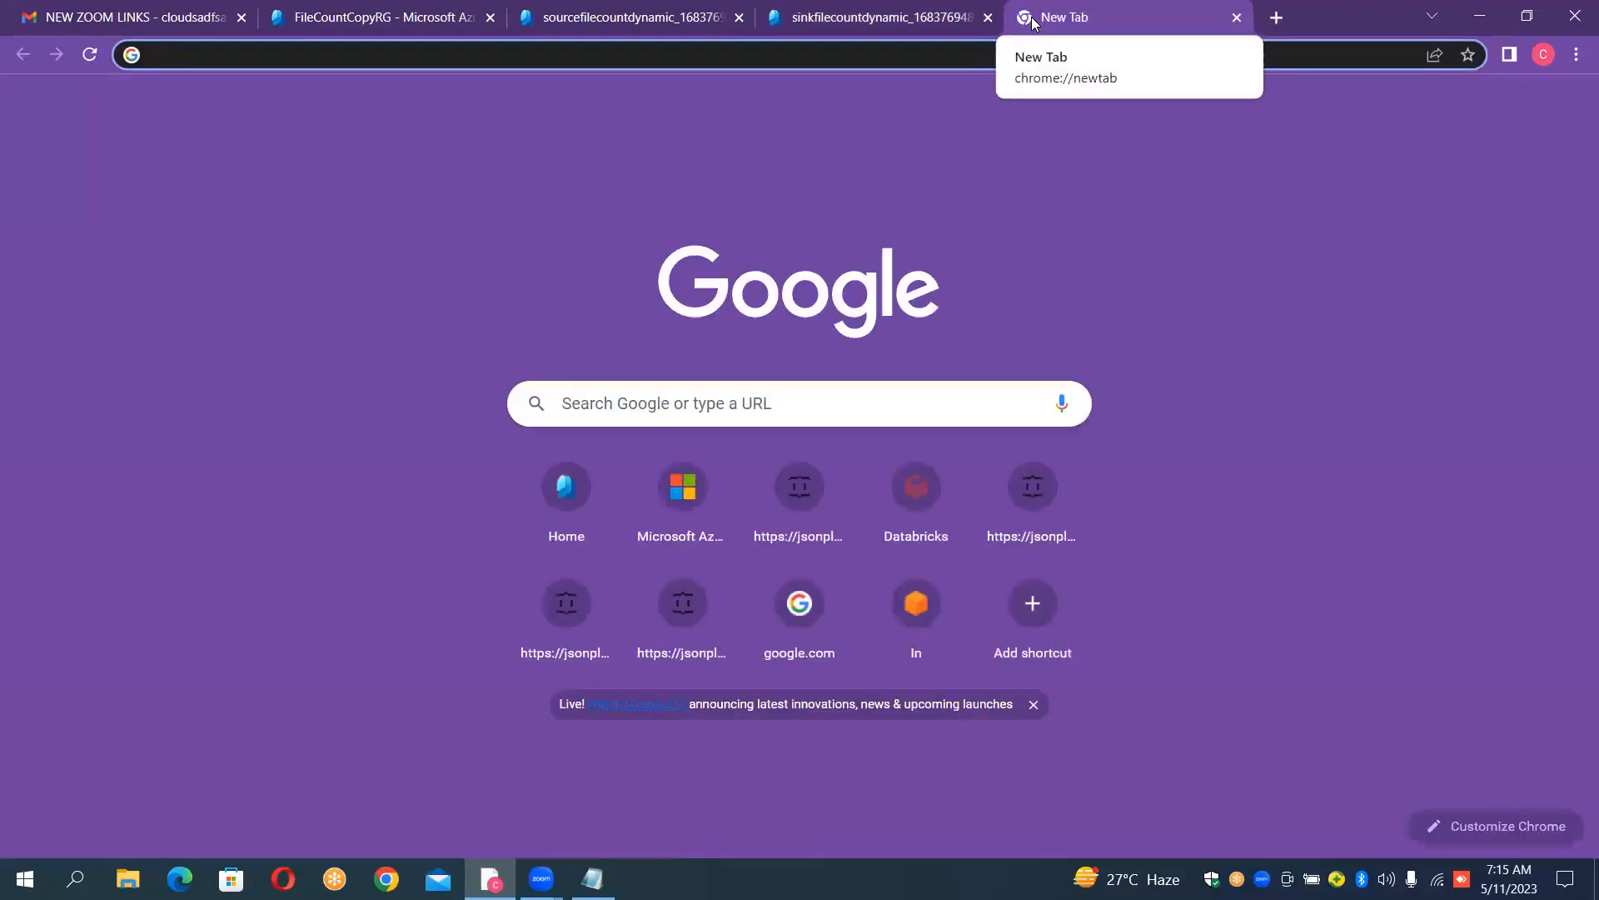
click(575, 490)
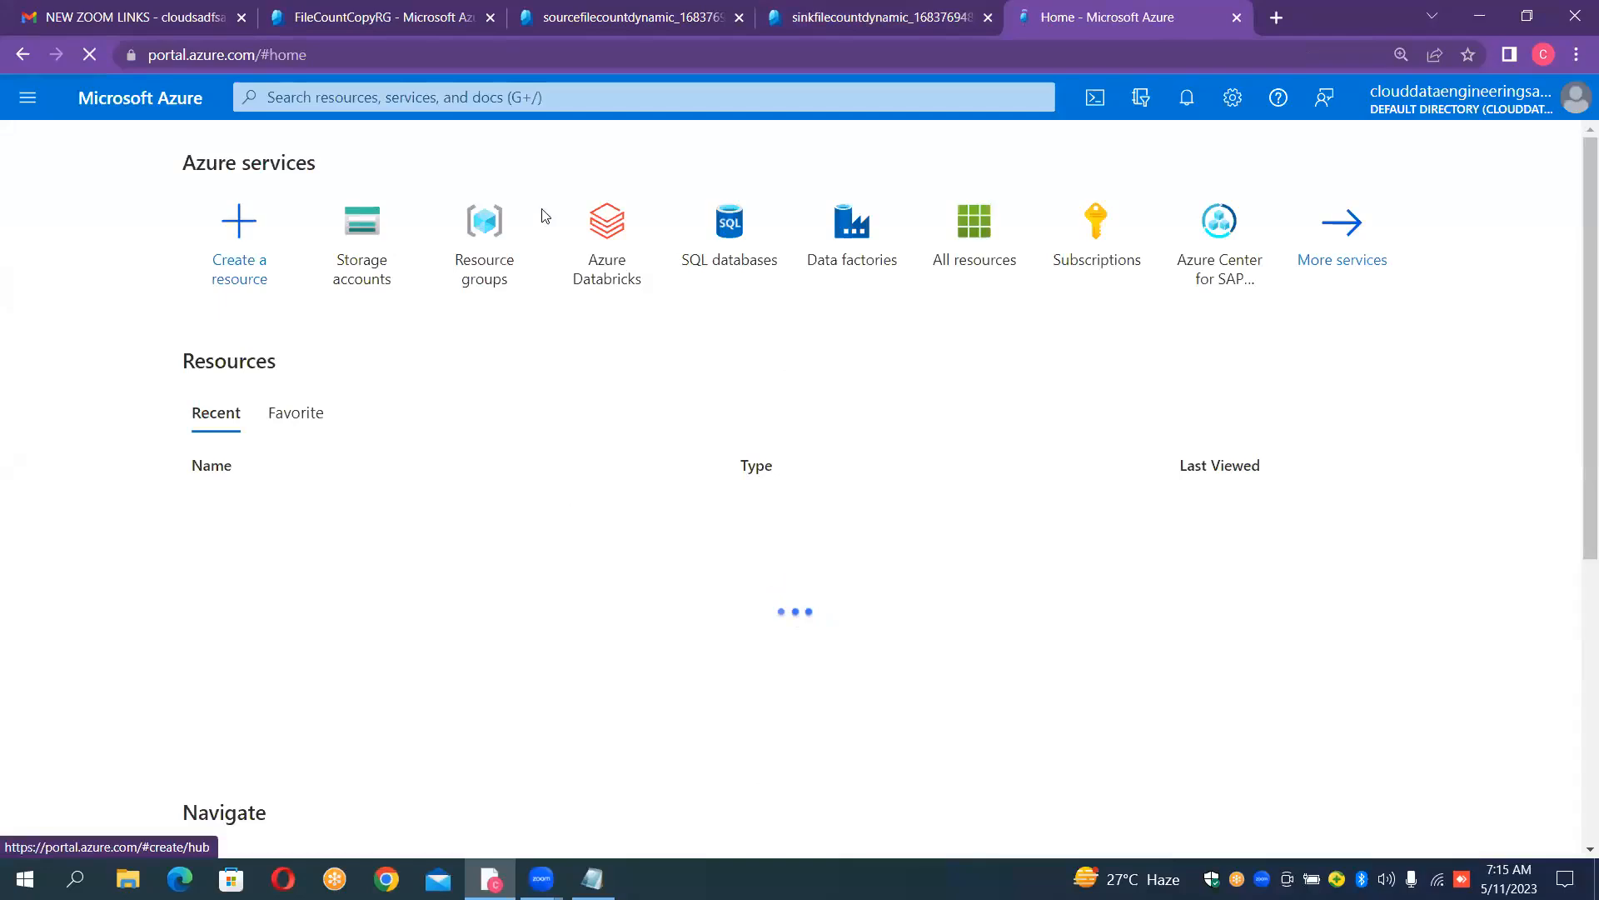
click(847, 234)
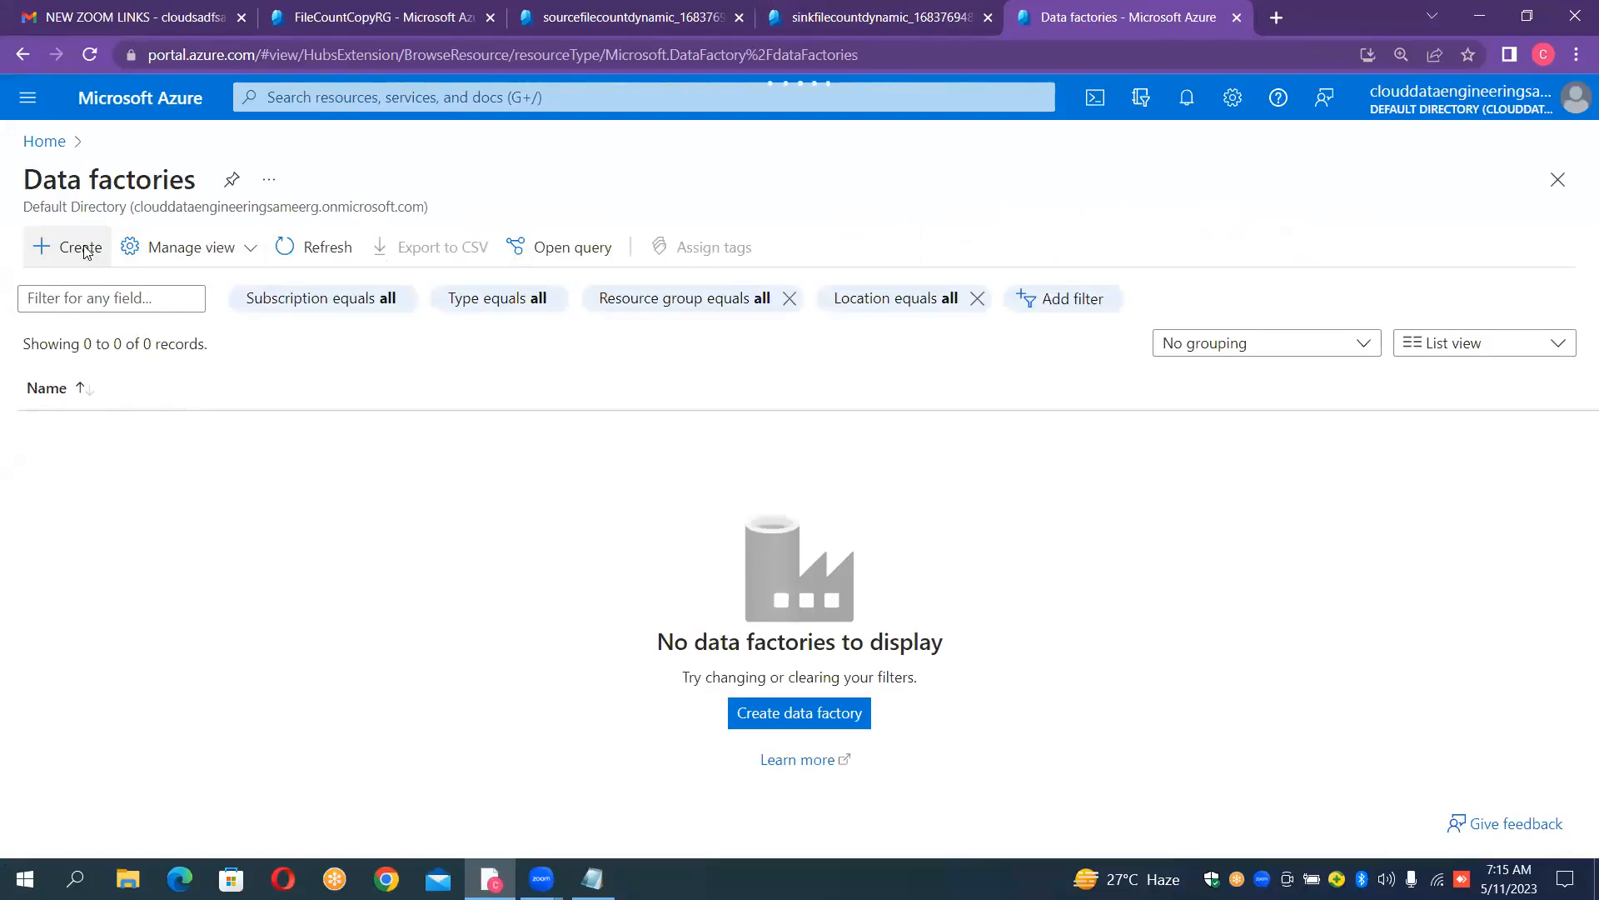
click(84, 252)
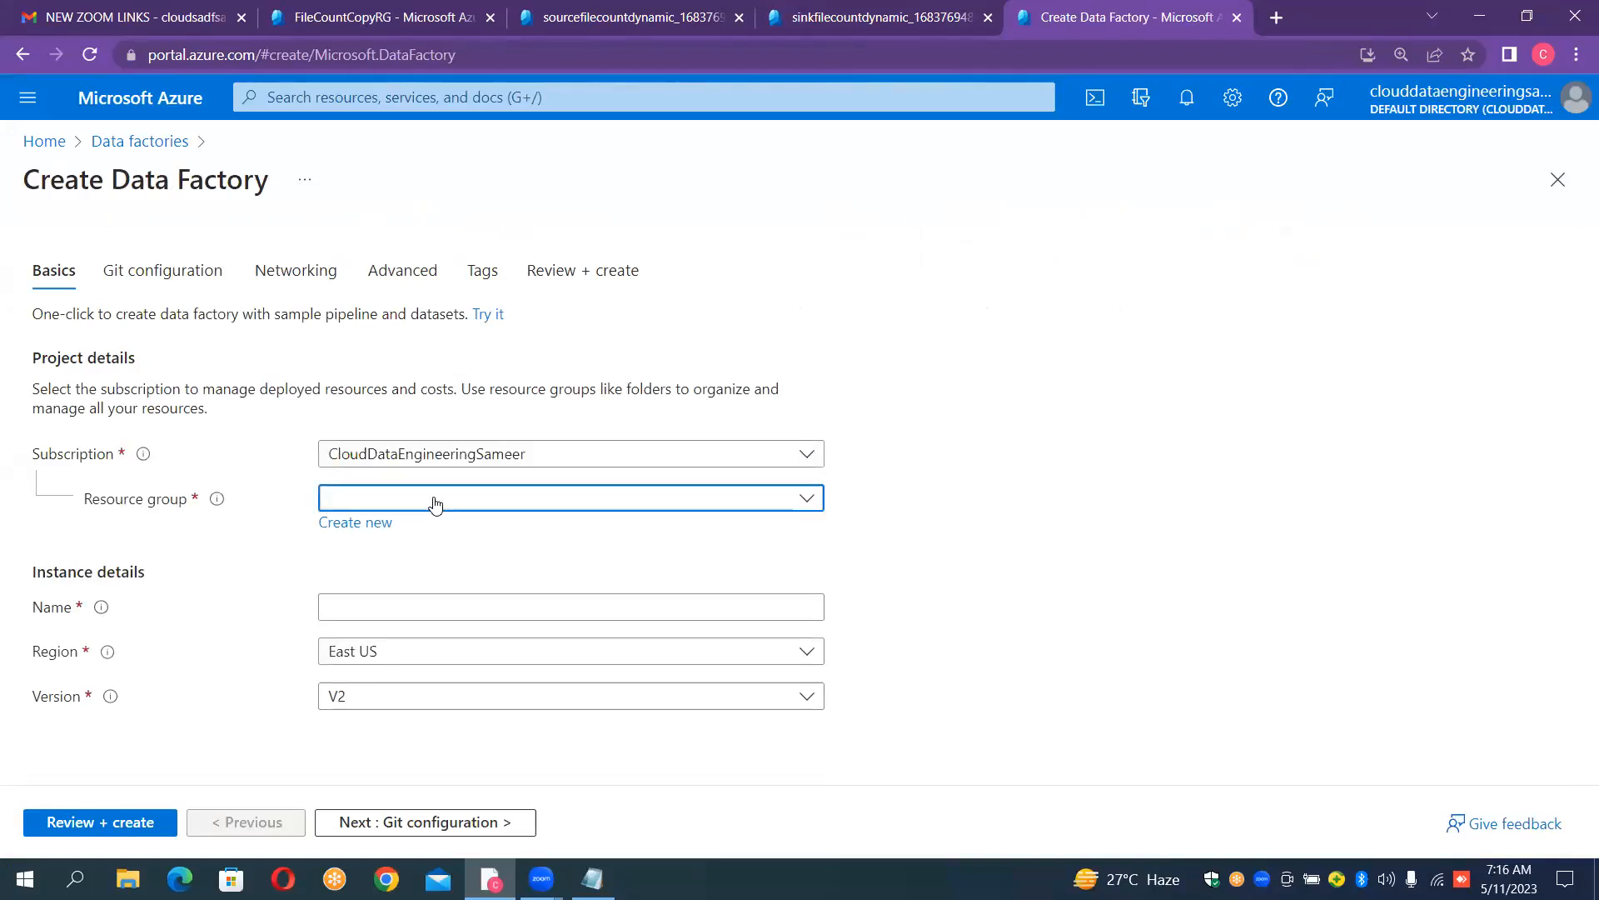
click(434, 499)
click(434, 499)
click(434, 499)
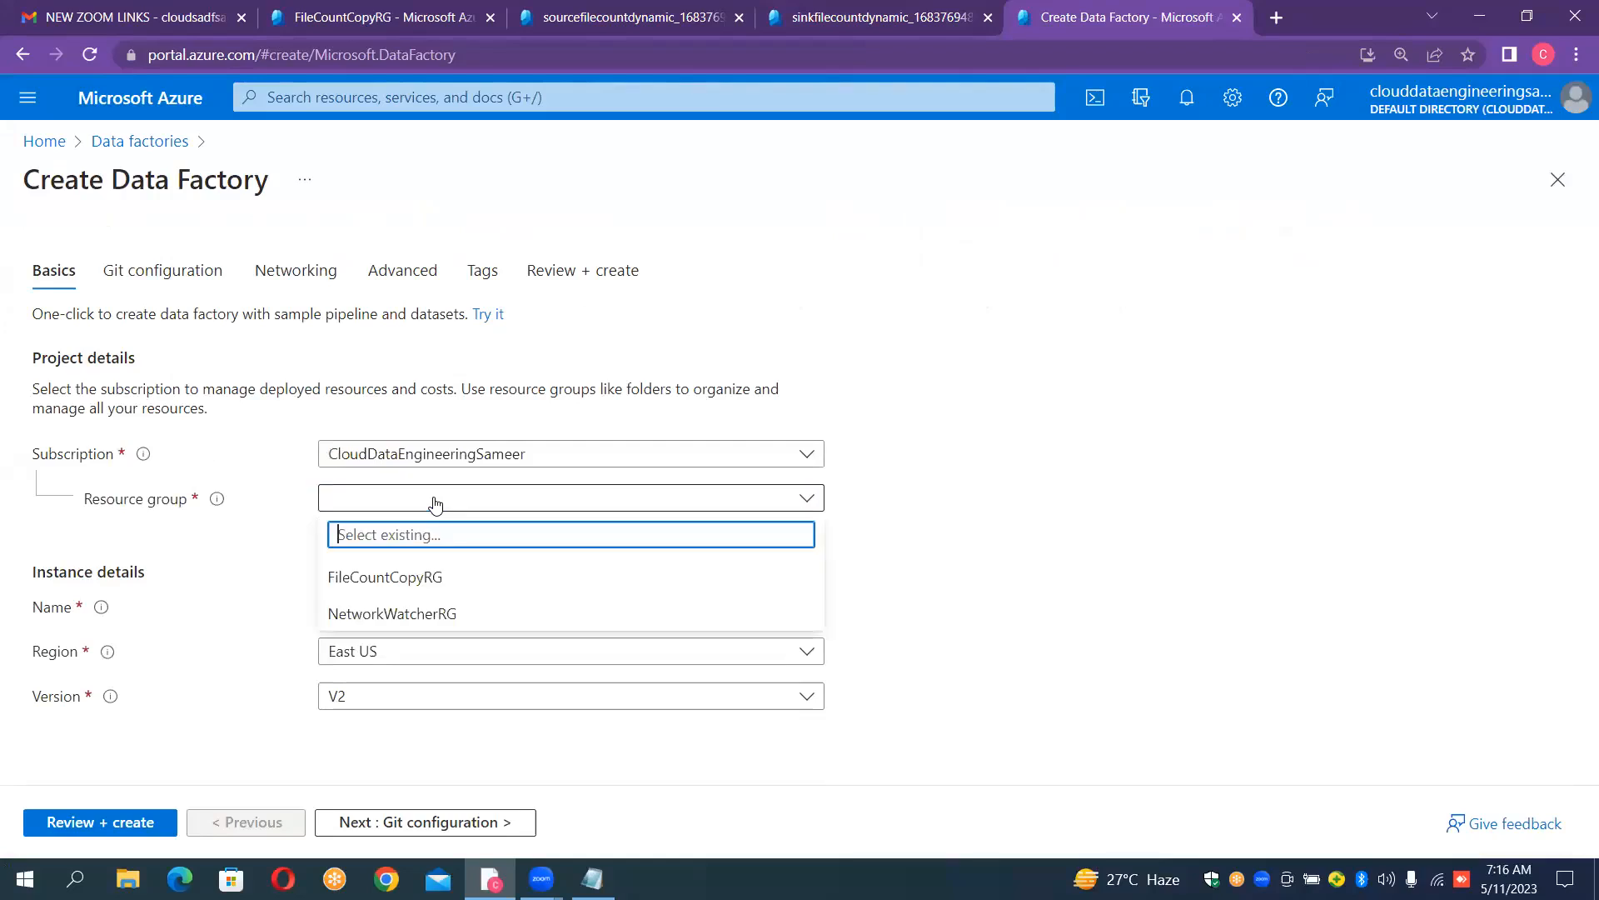
click(403, 577)
- Name the new data factory InstanceFileCountDynamicCopy
click(403, 606)
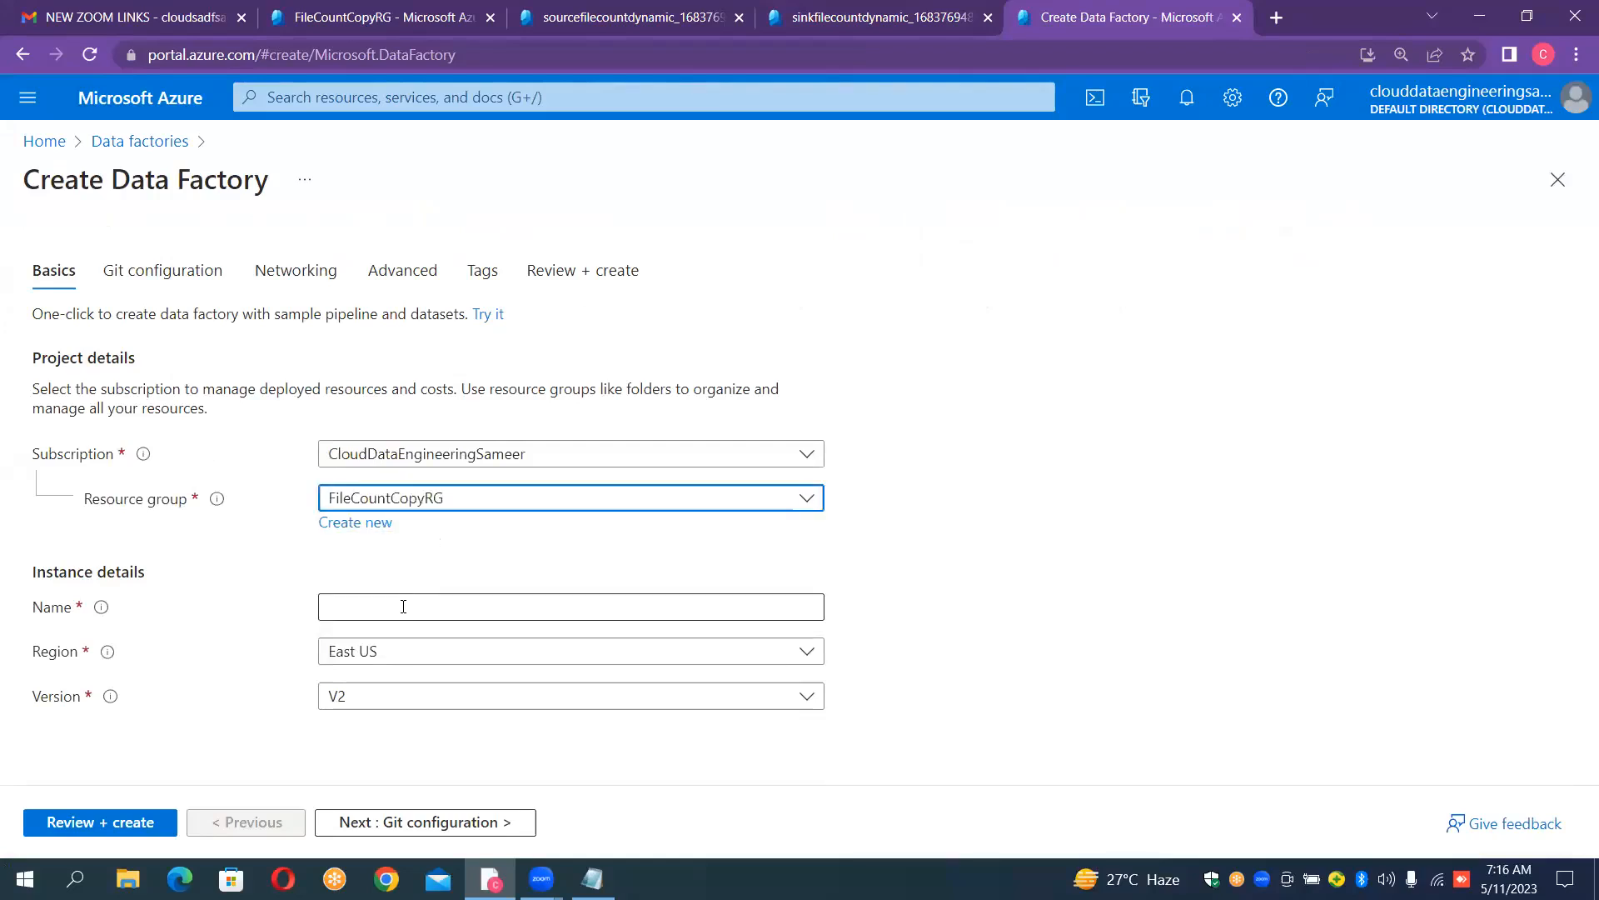
text(Ins)
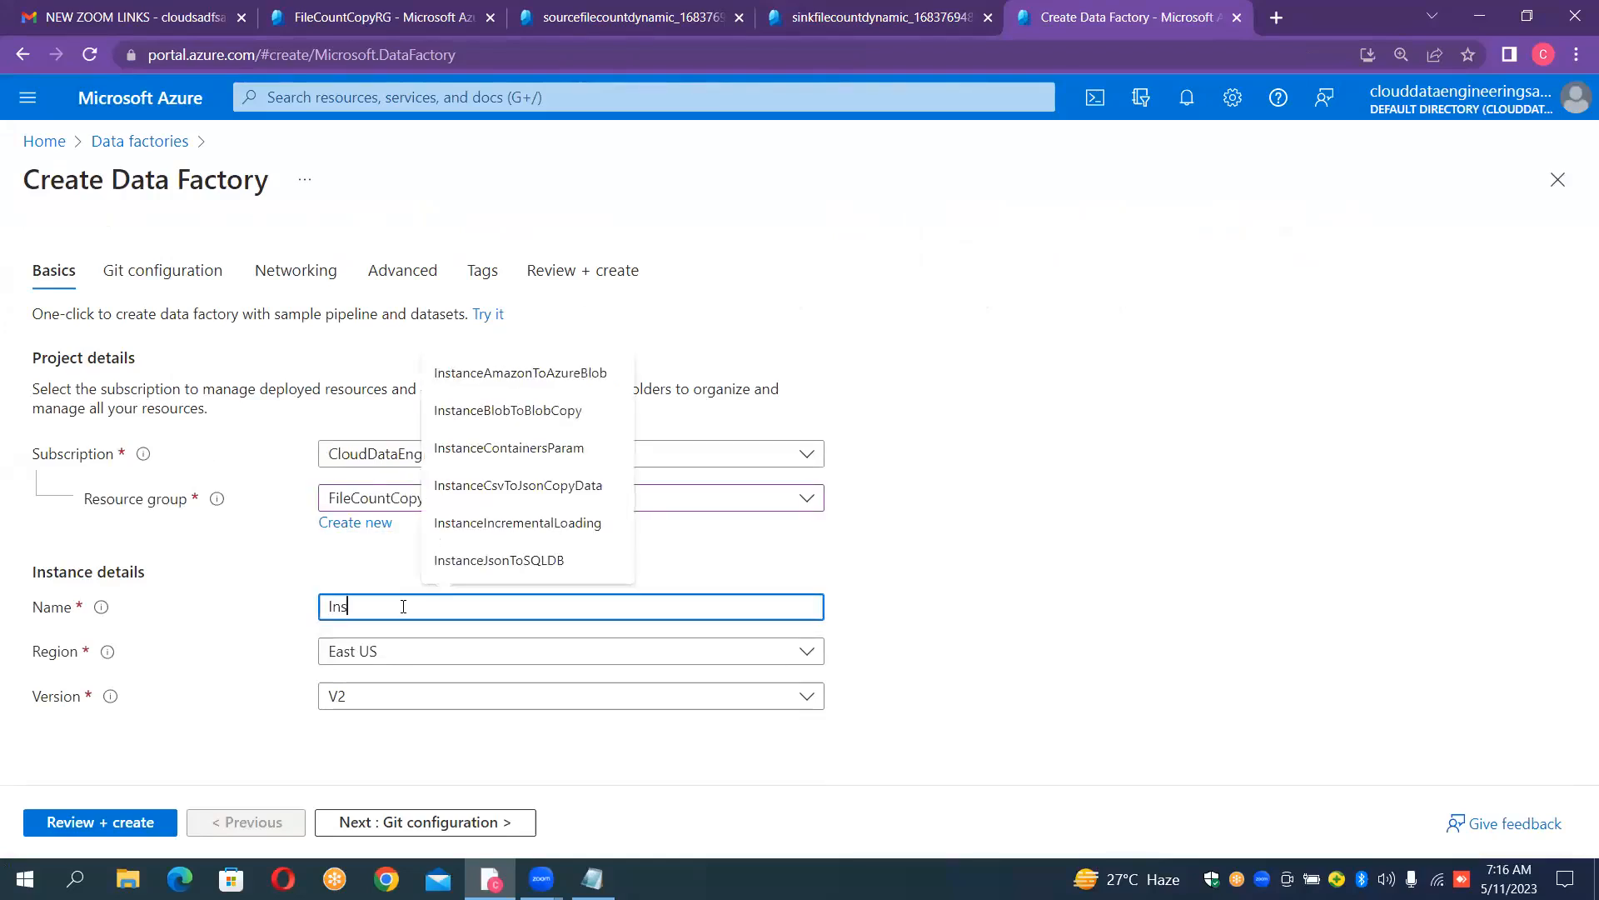
text(tanceF)
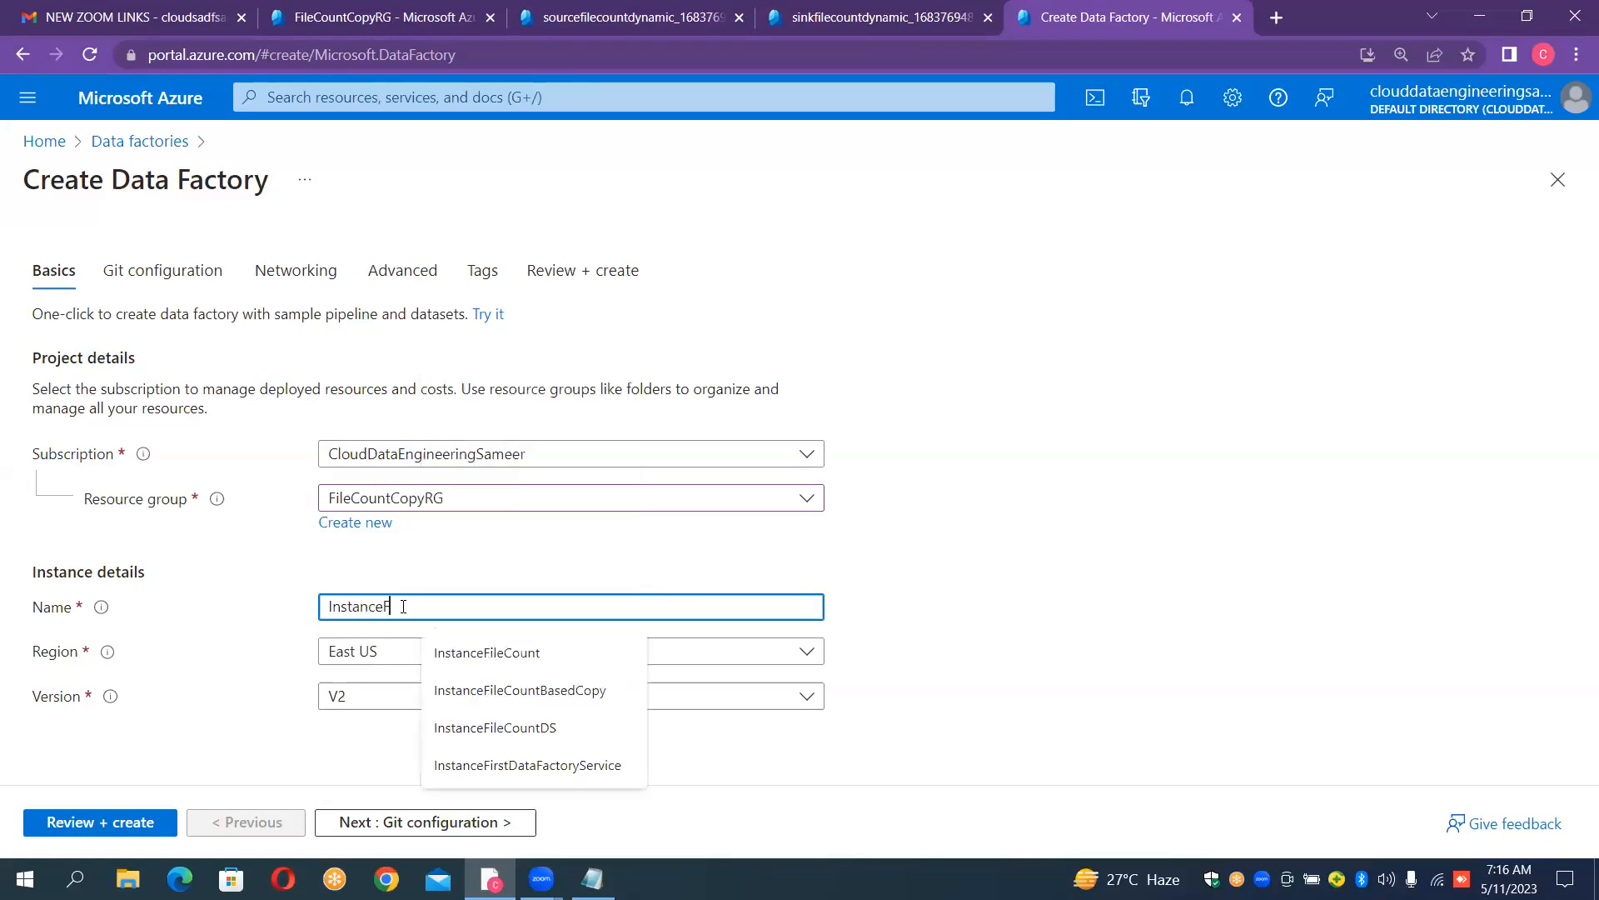
text(ileCount)
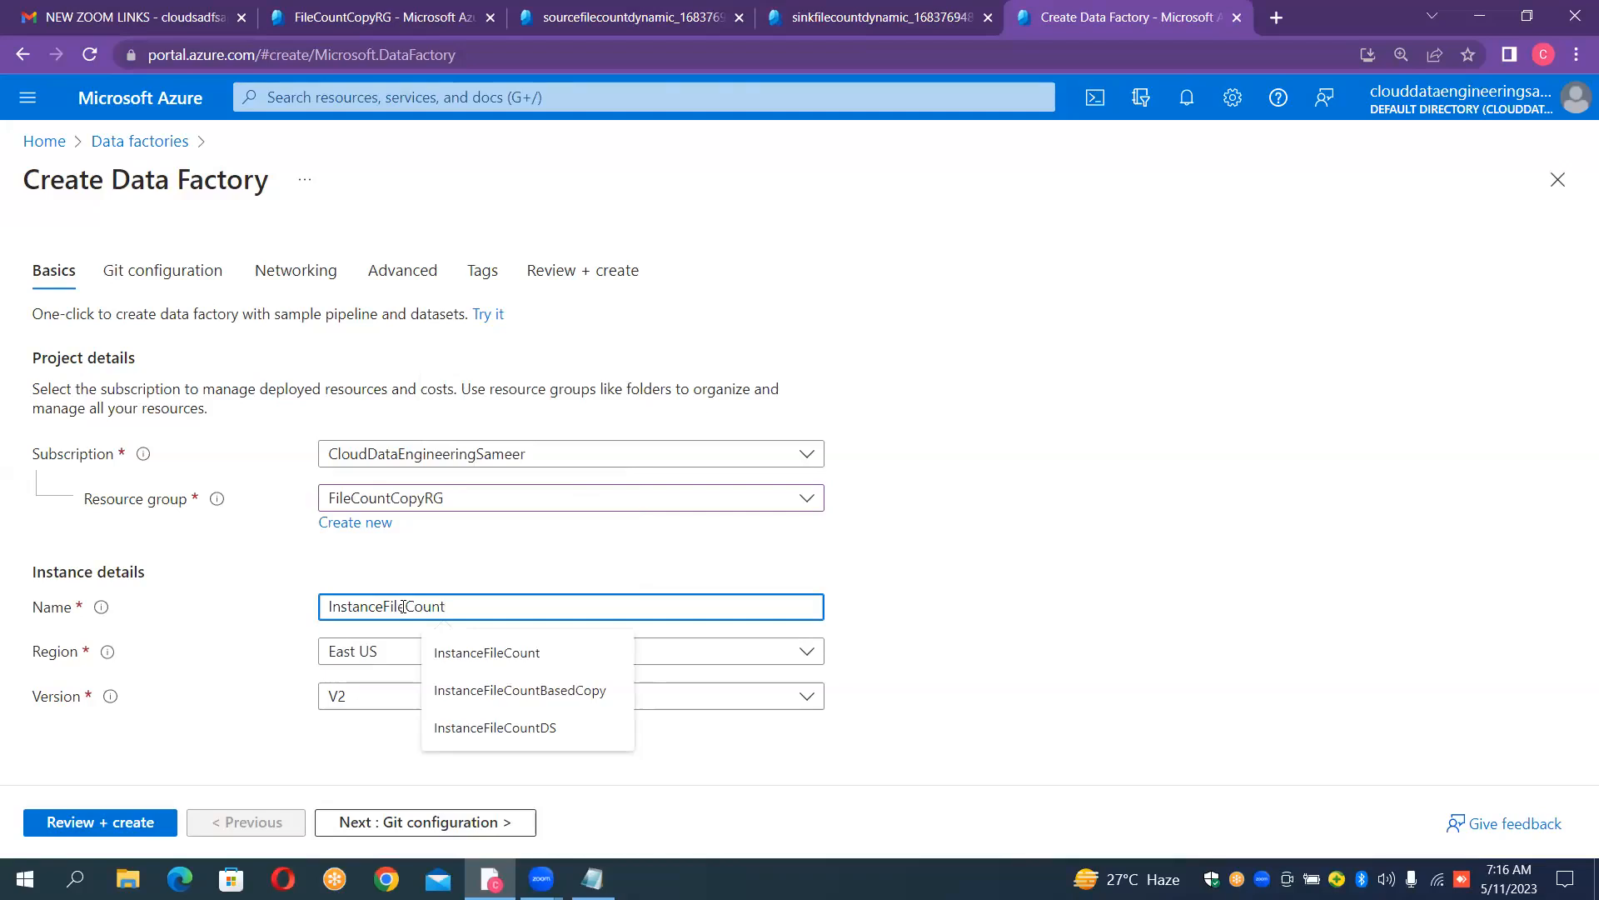
text(Dynamic)
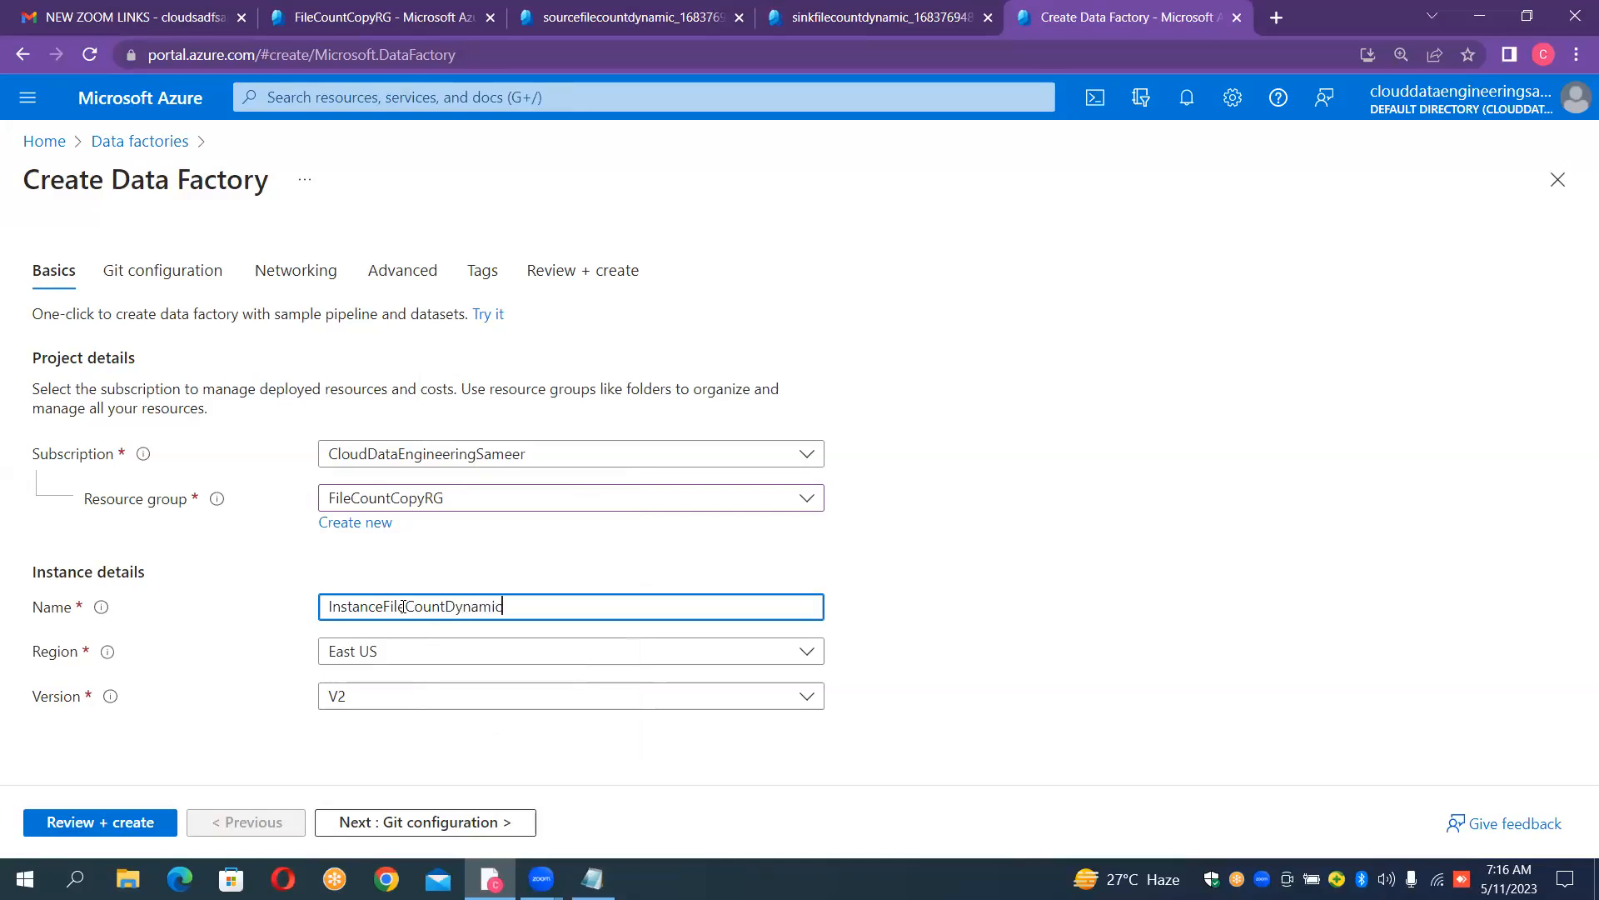
text(Copy)
click(1202, 509)
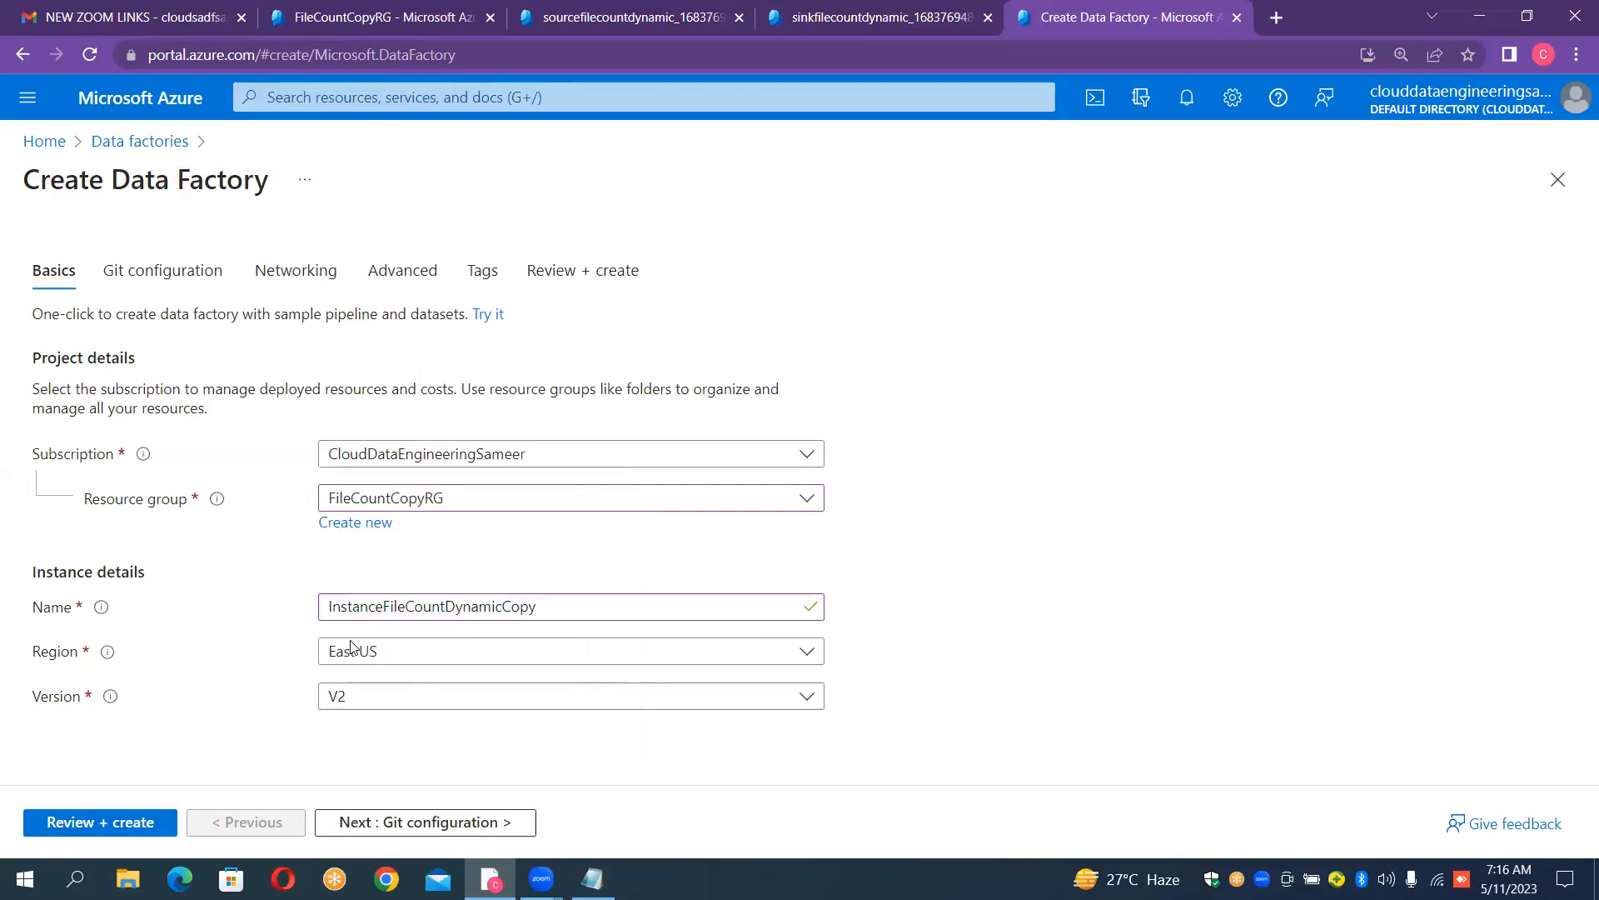
- Review and create the data factory, then launch Azure Data Factory Studio from its resource page
click(138, 825)
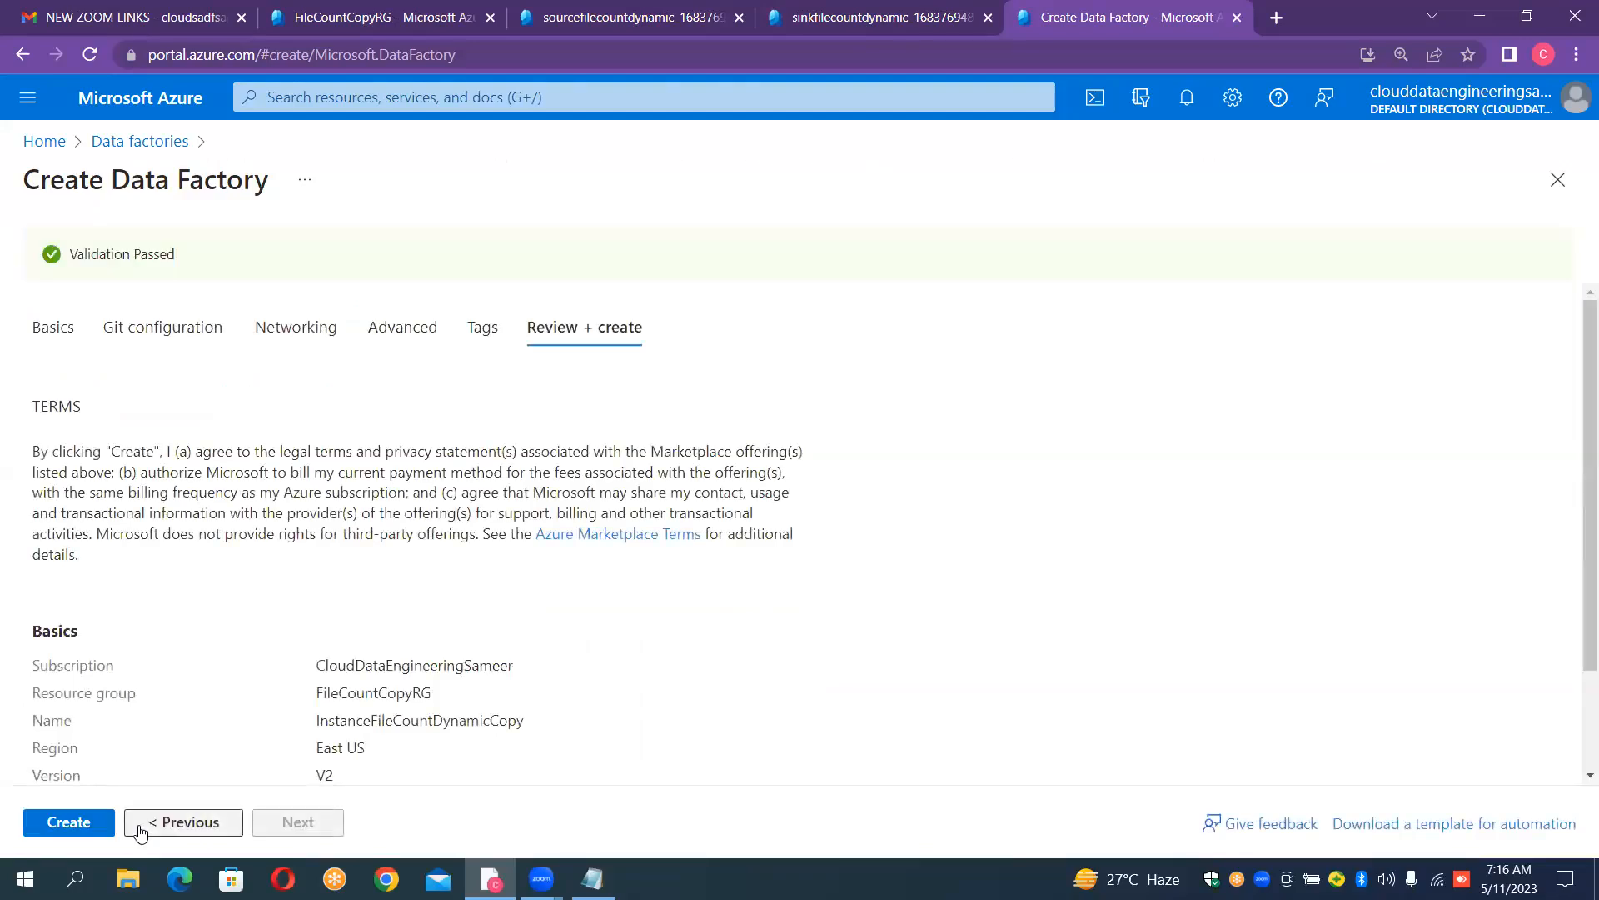
click(97, 824)
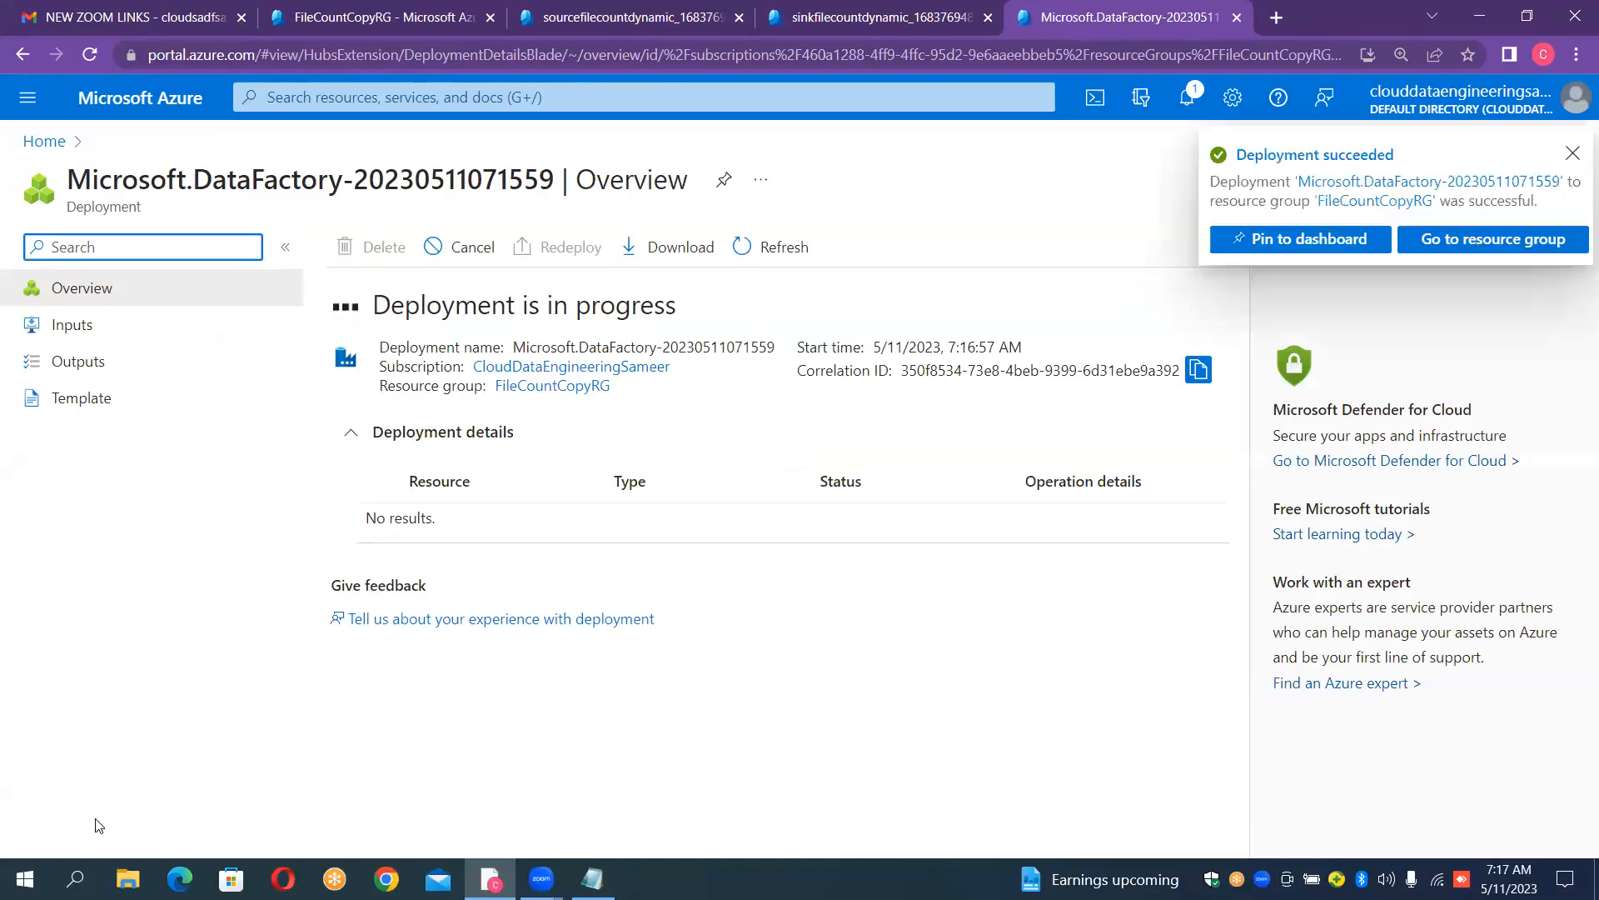
click(470, 526)
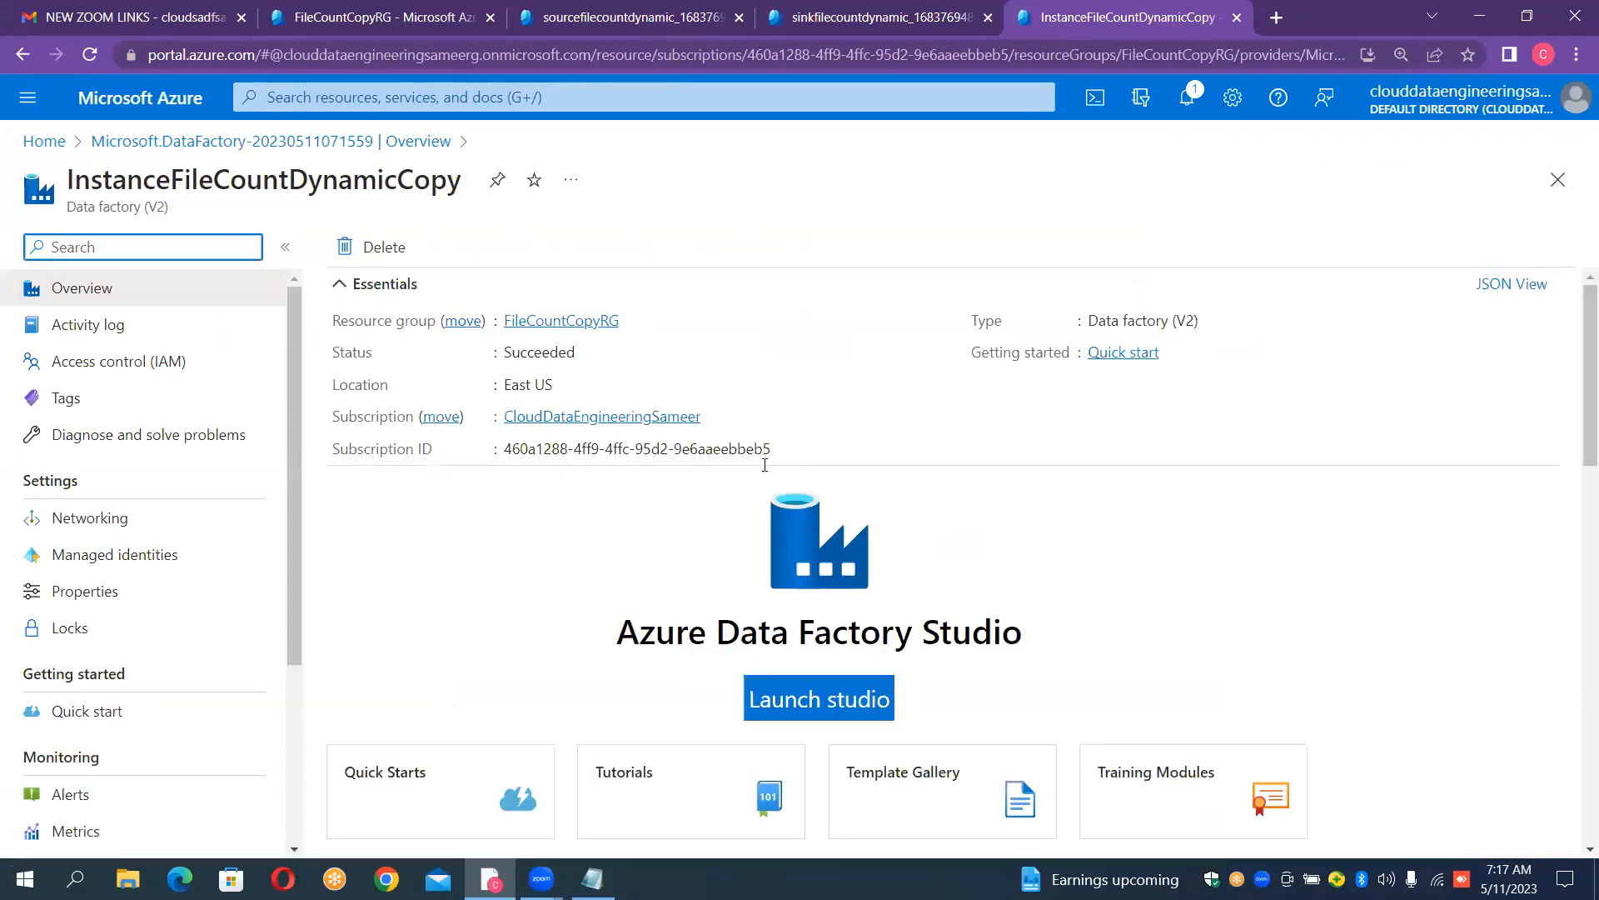
click(843, 700)
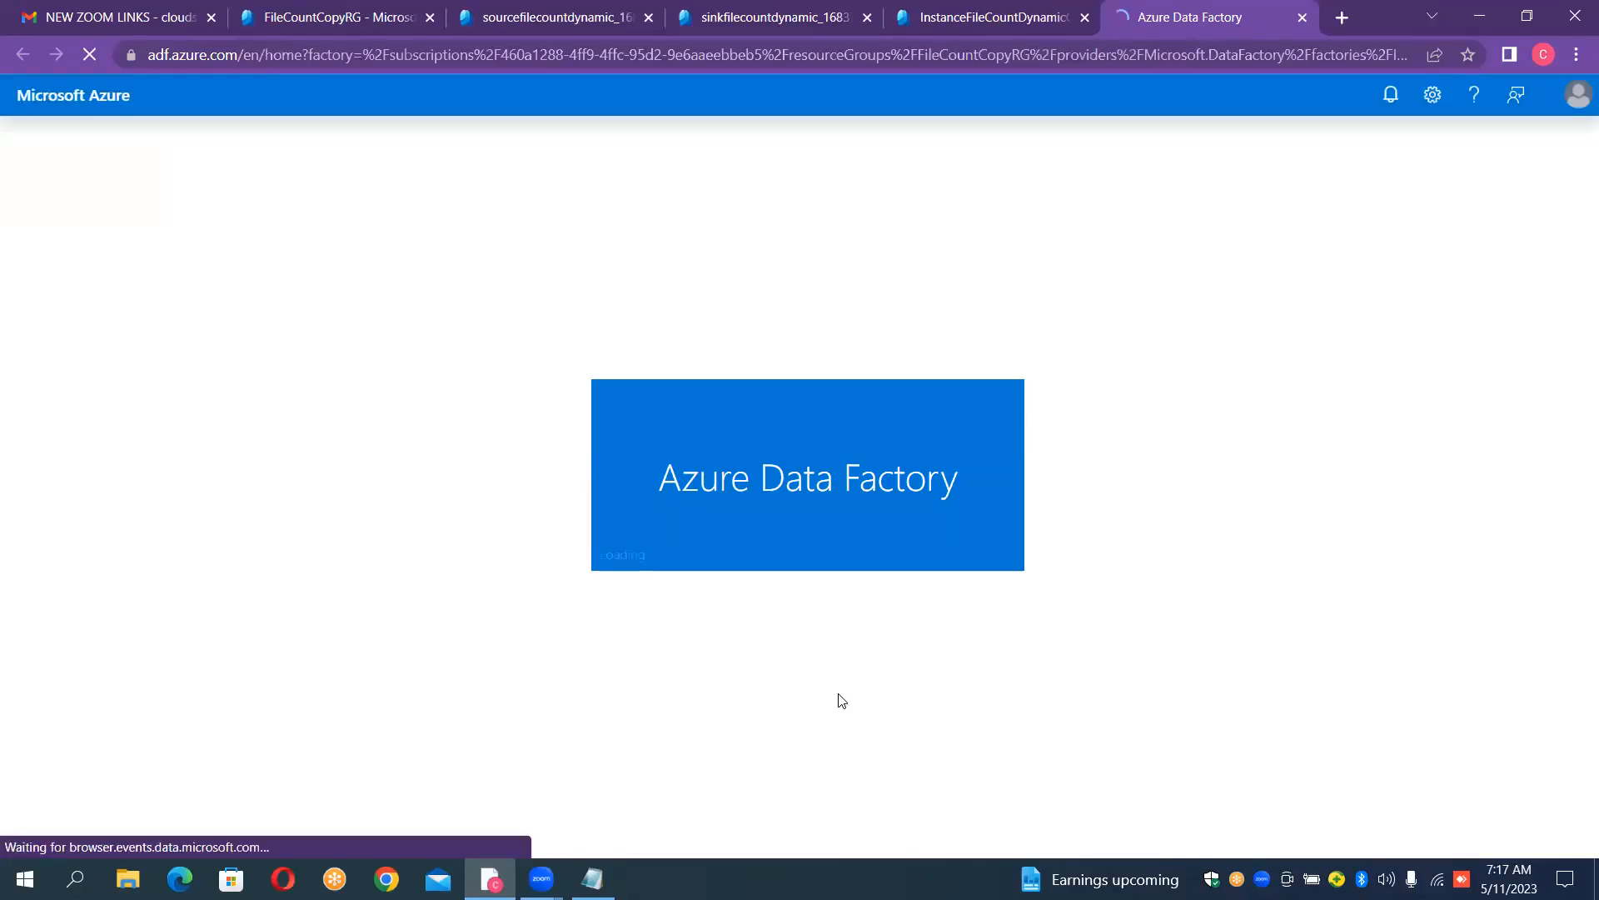
- Create a container named input1 in the sourcefilecountdynamic storage account
click(546, 11)
click(447, 517)
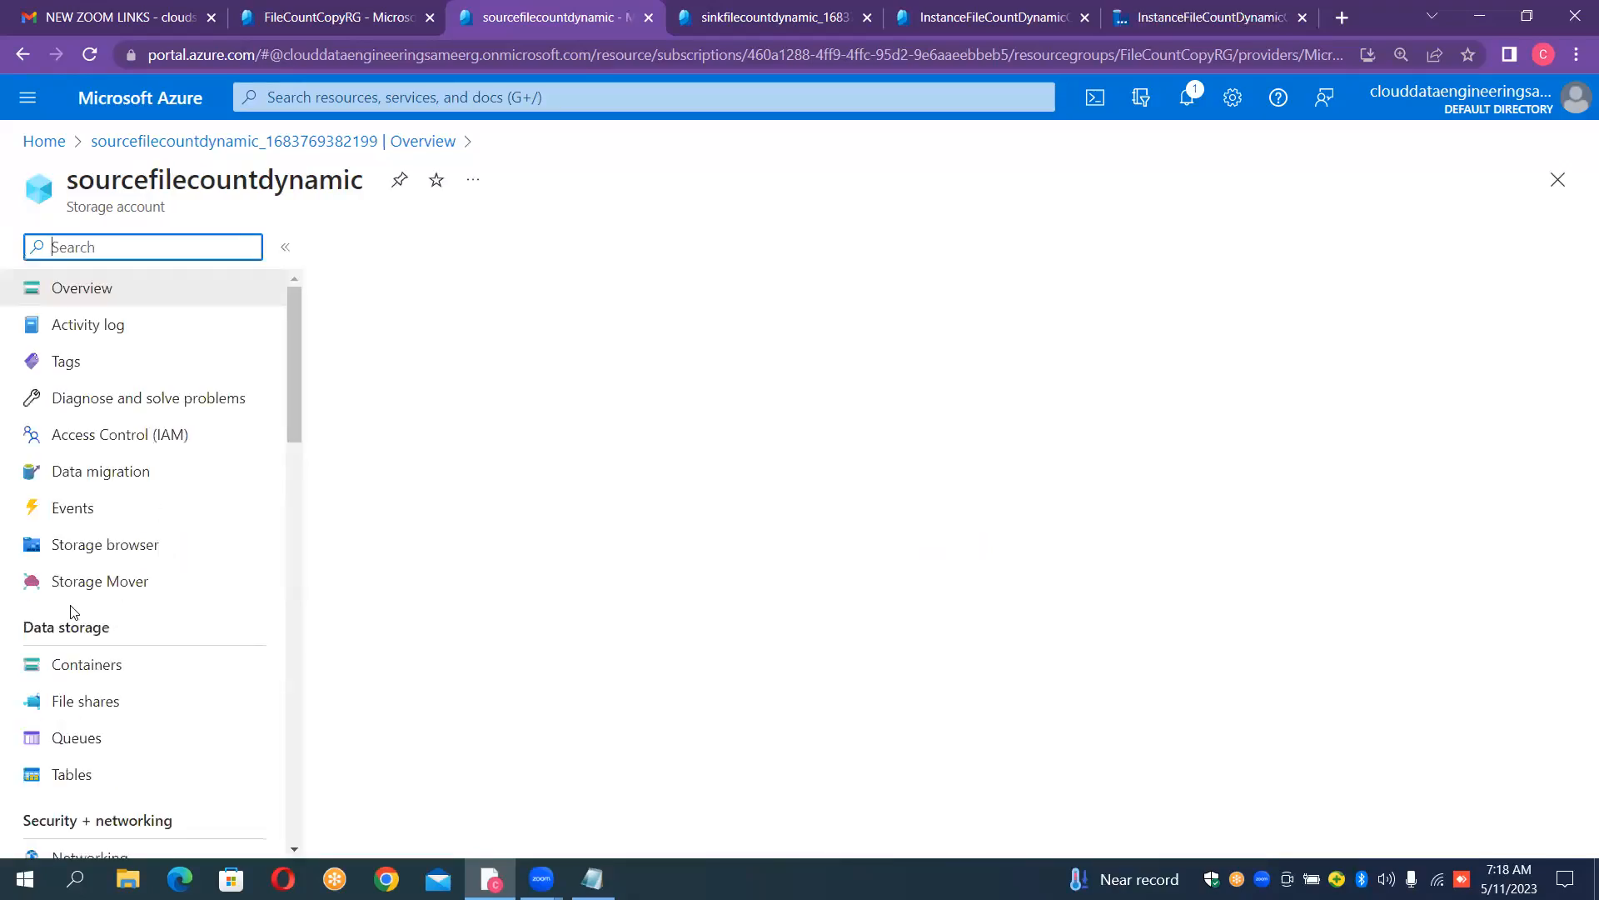
click(71, 678)
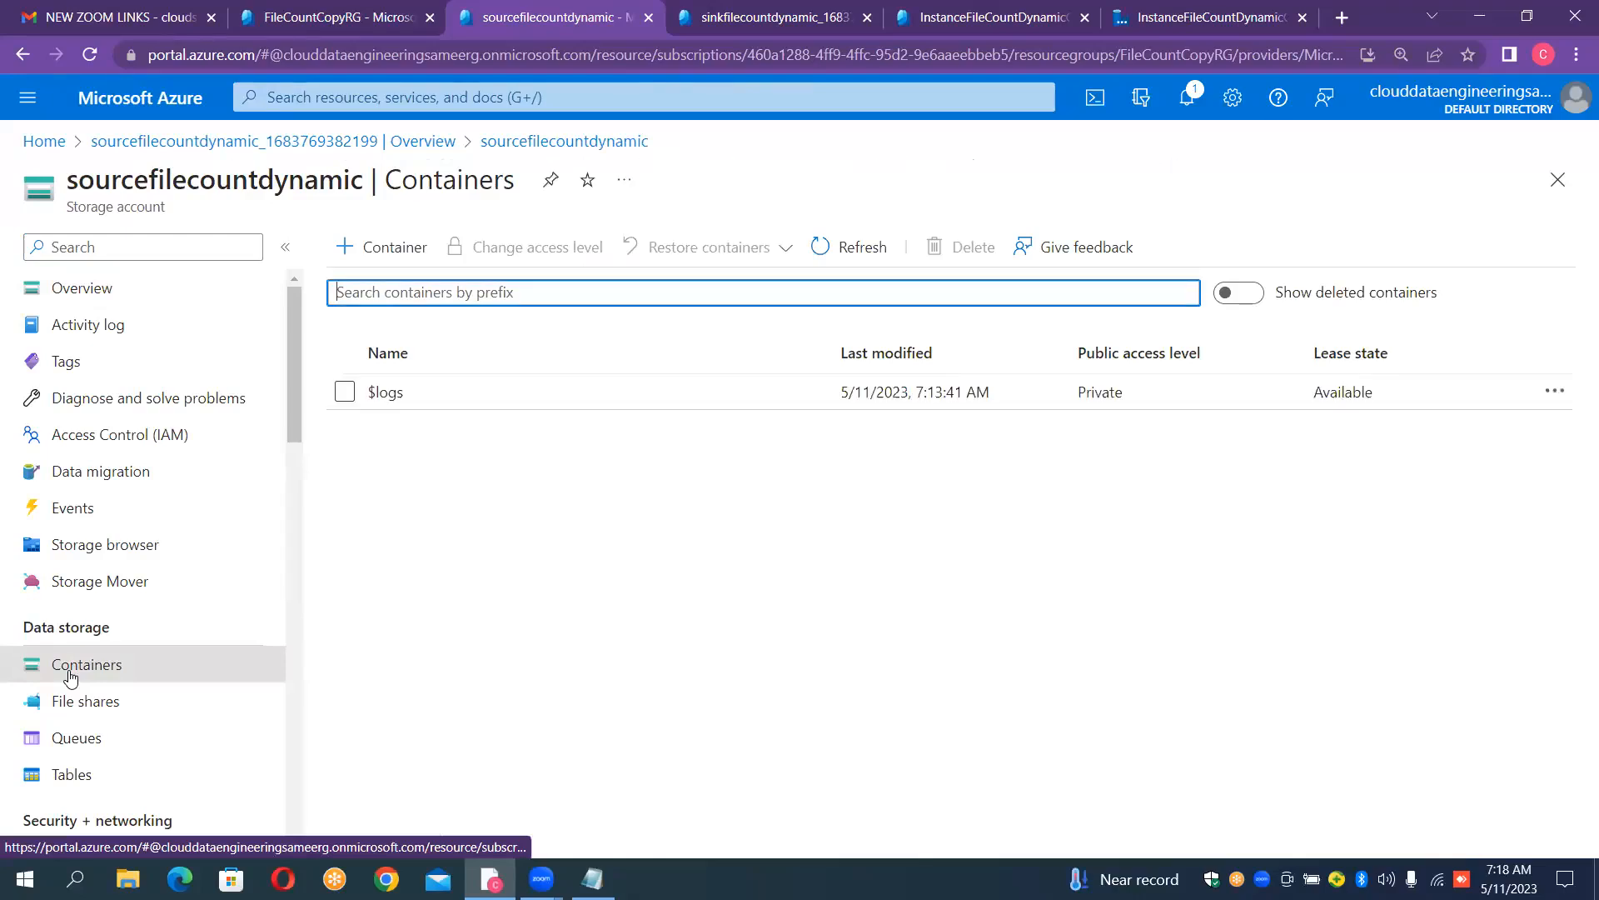
click(387, 248)
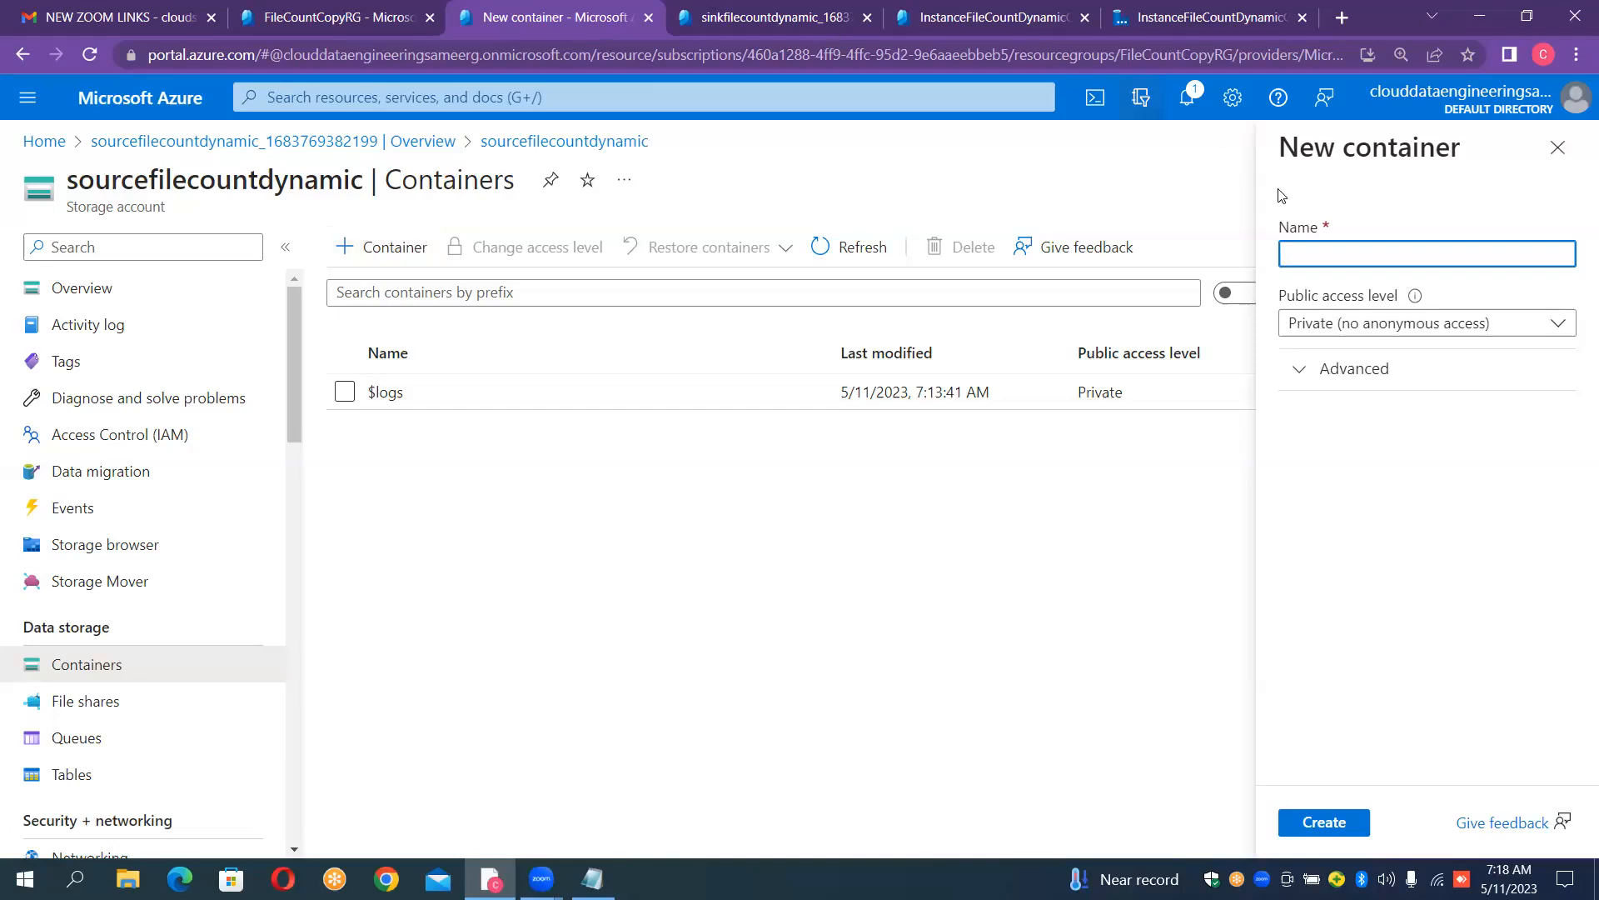
text(input1)
click(1333, 820)
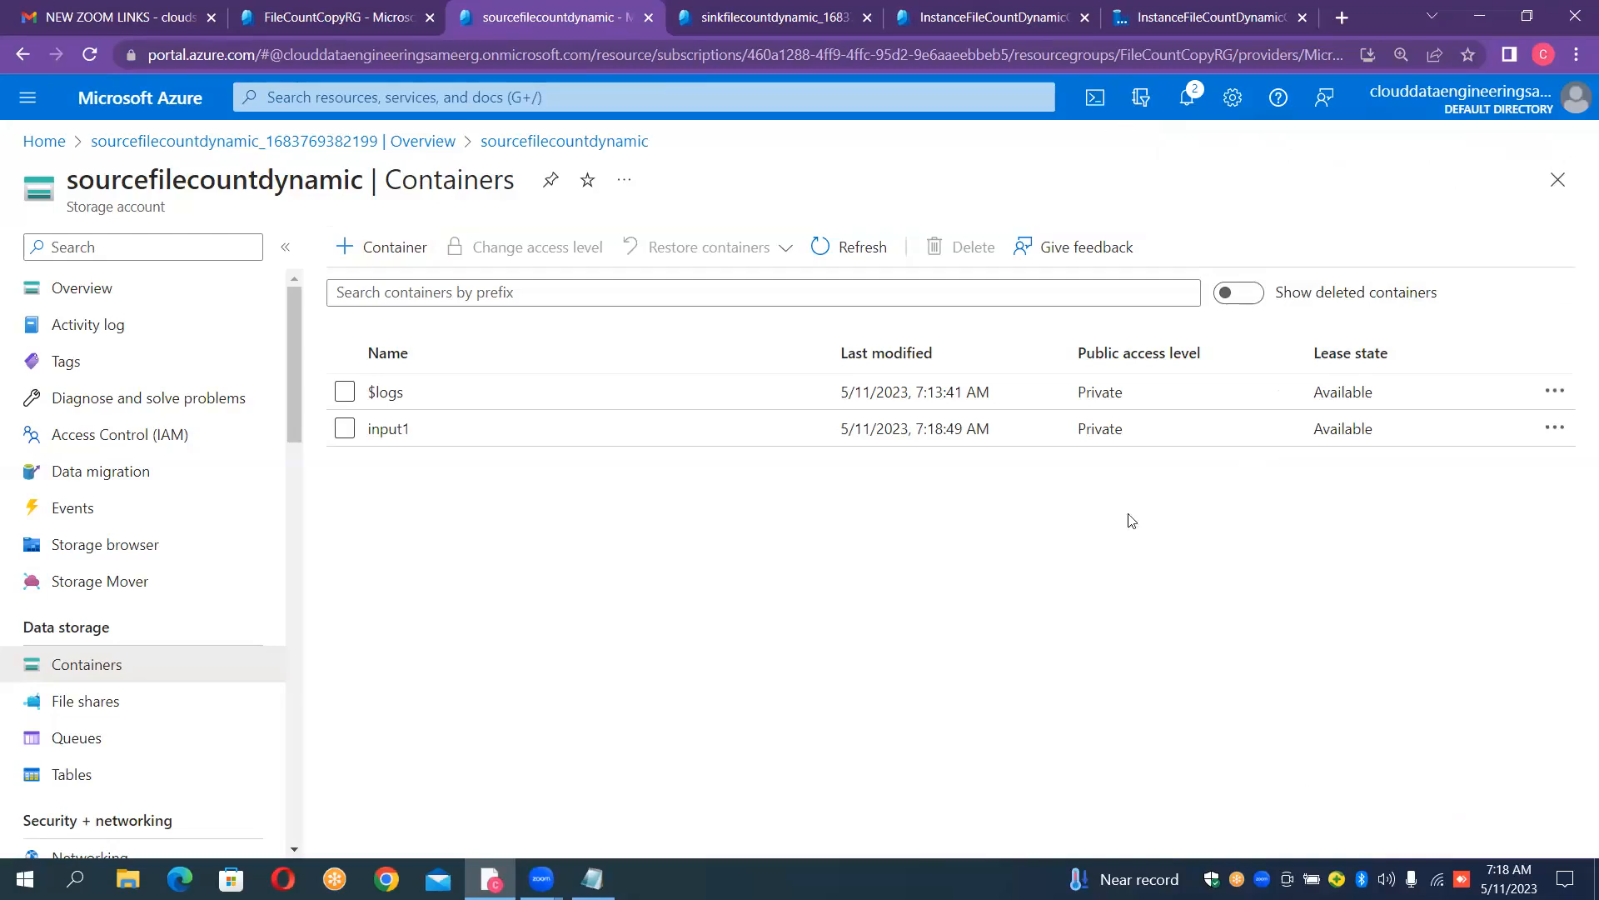
- Add a second container named input2 to the source storage account
click(431, 248)
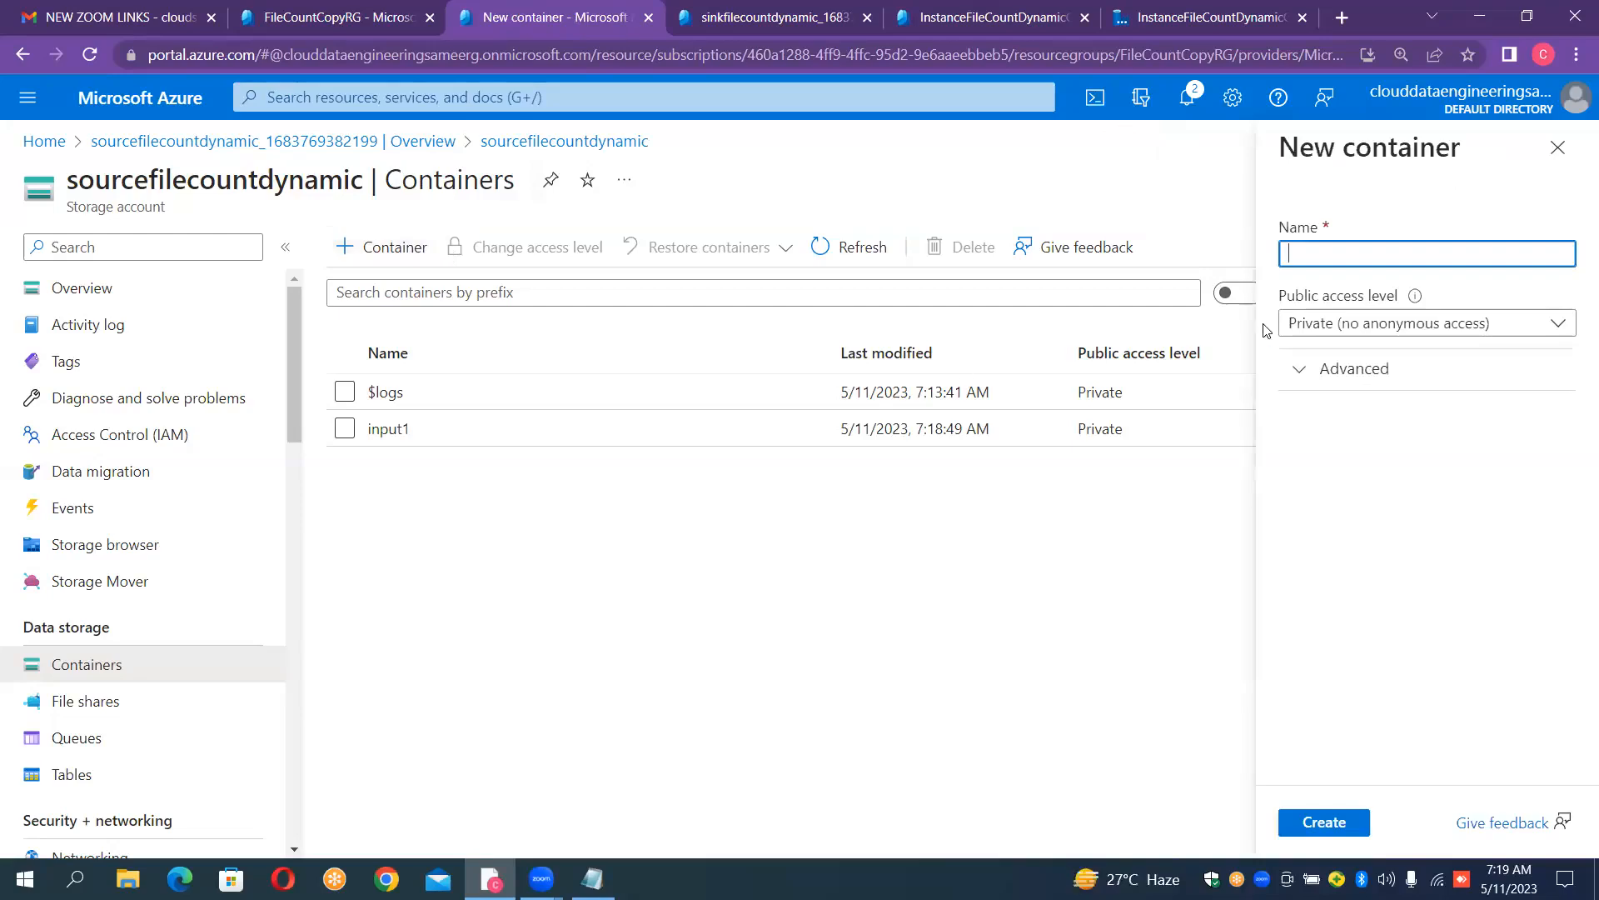
text(i)
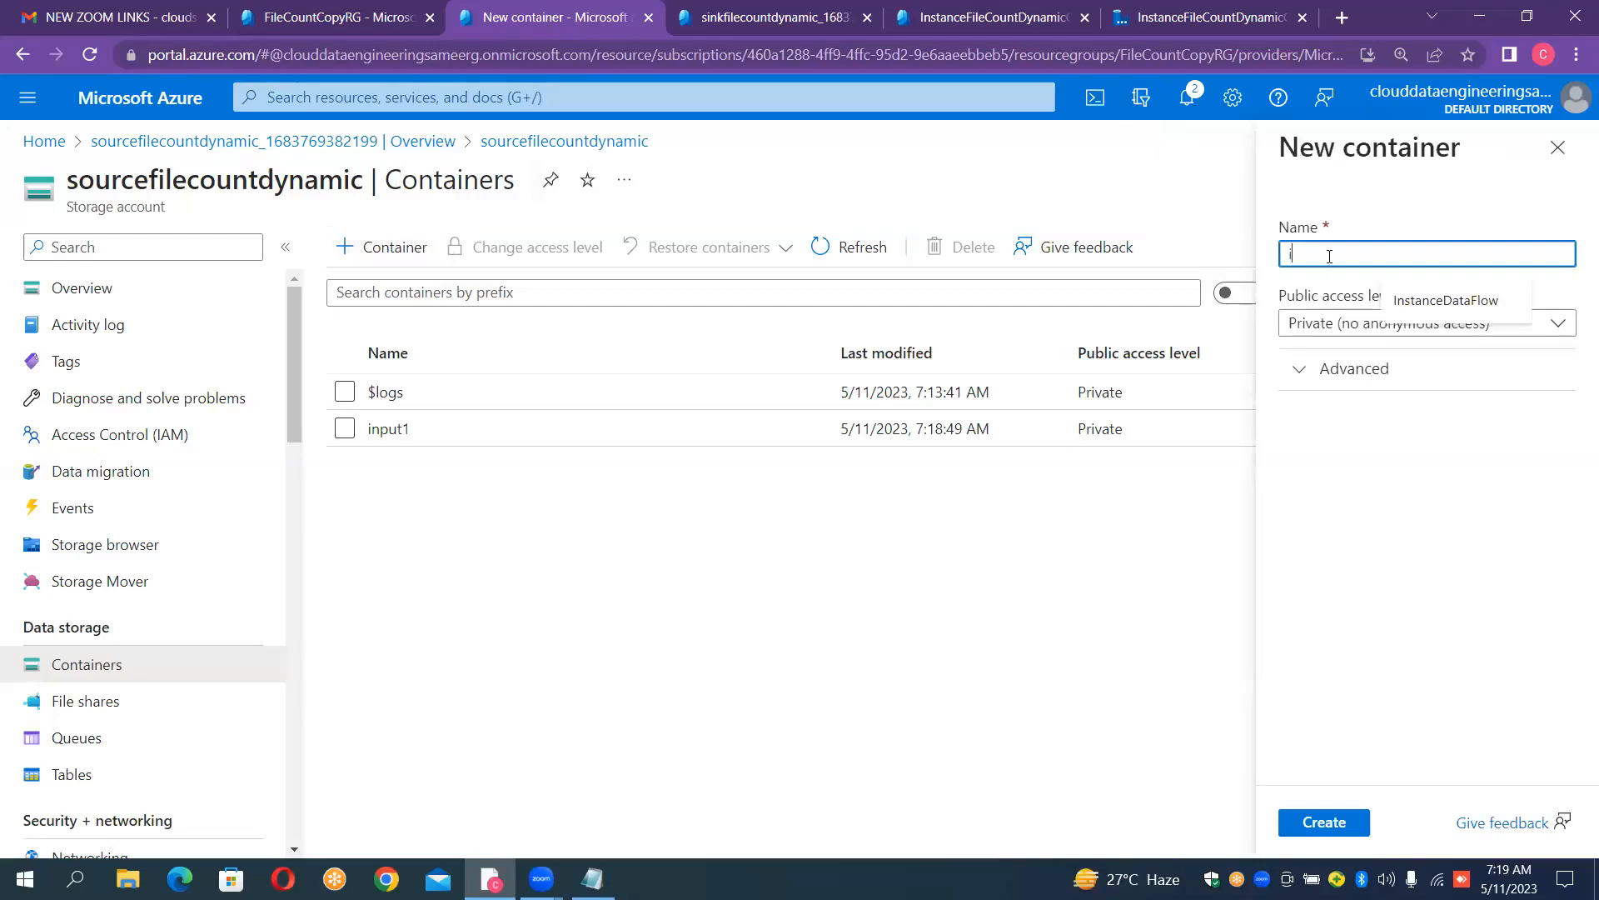
text(nput2)
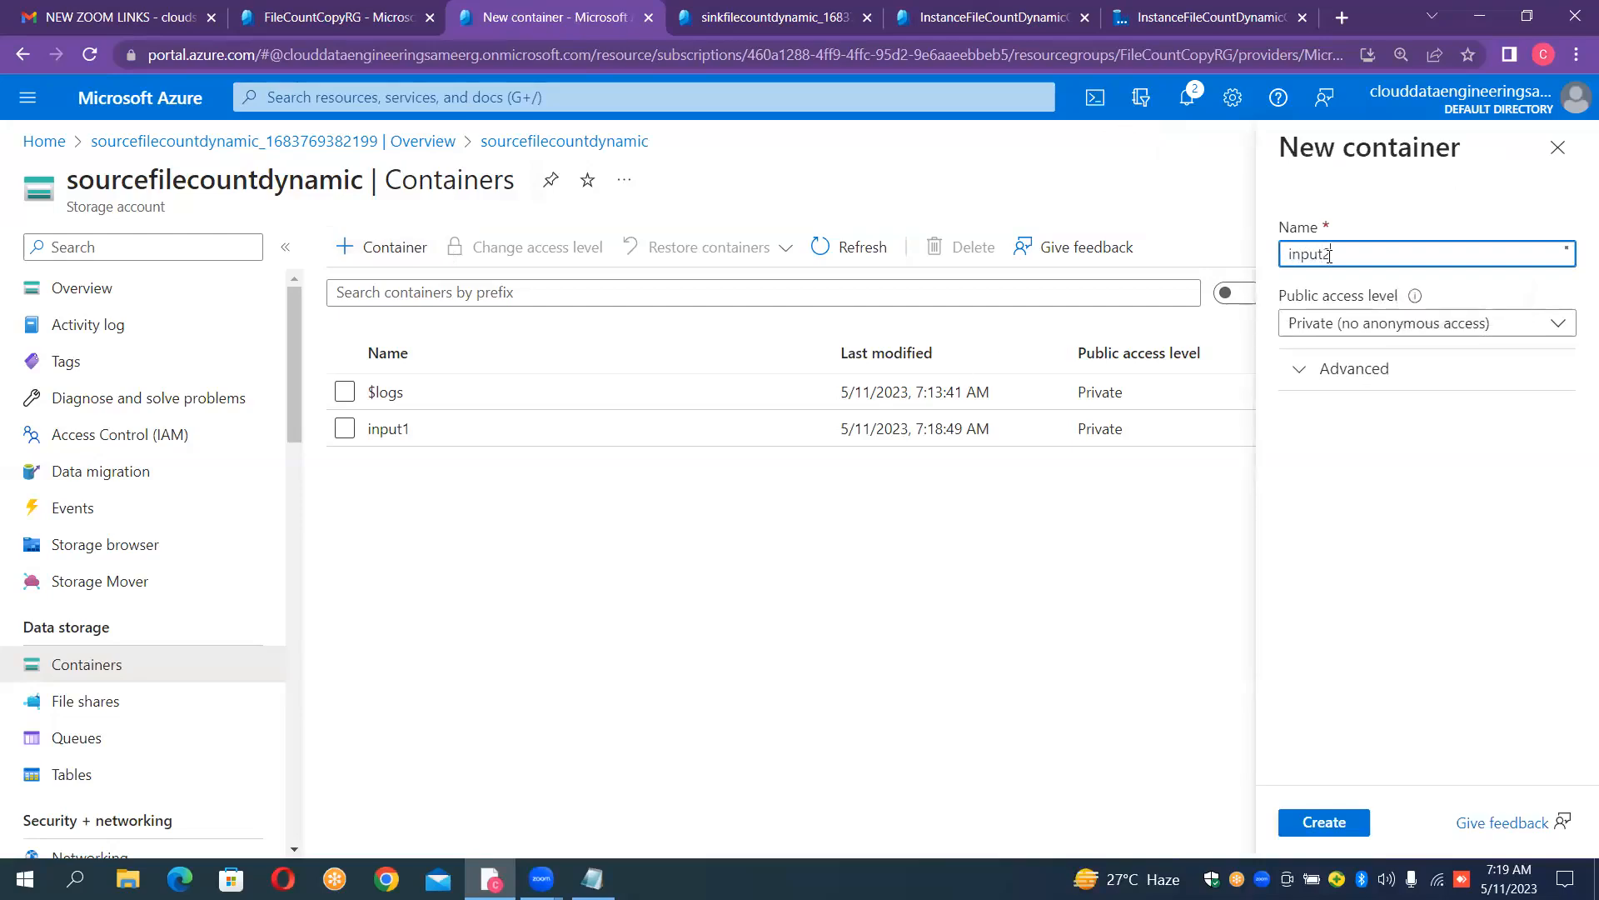
click(1314, 823)
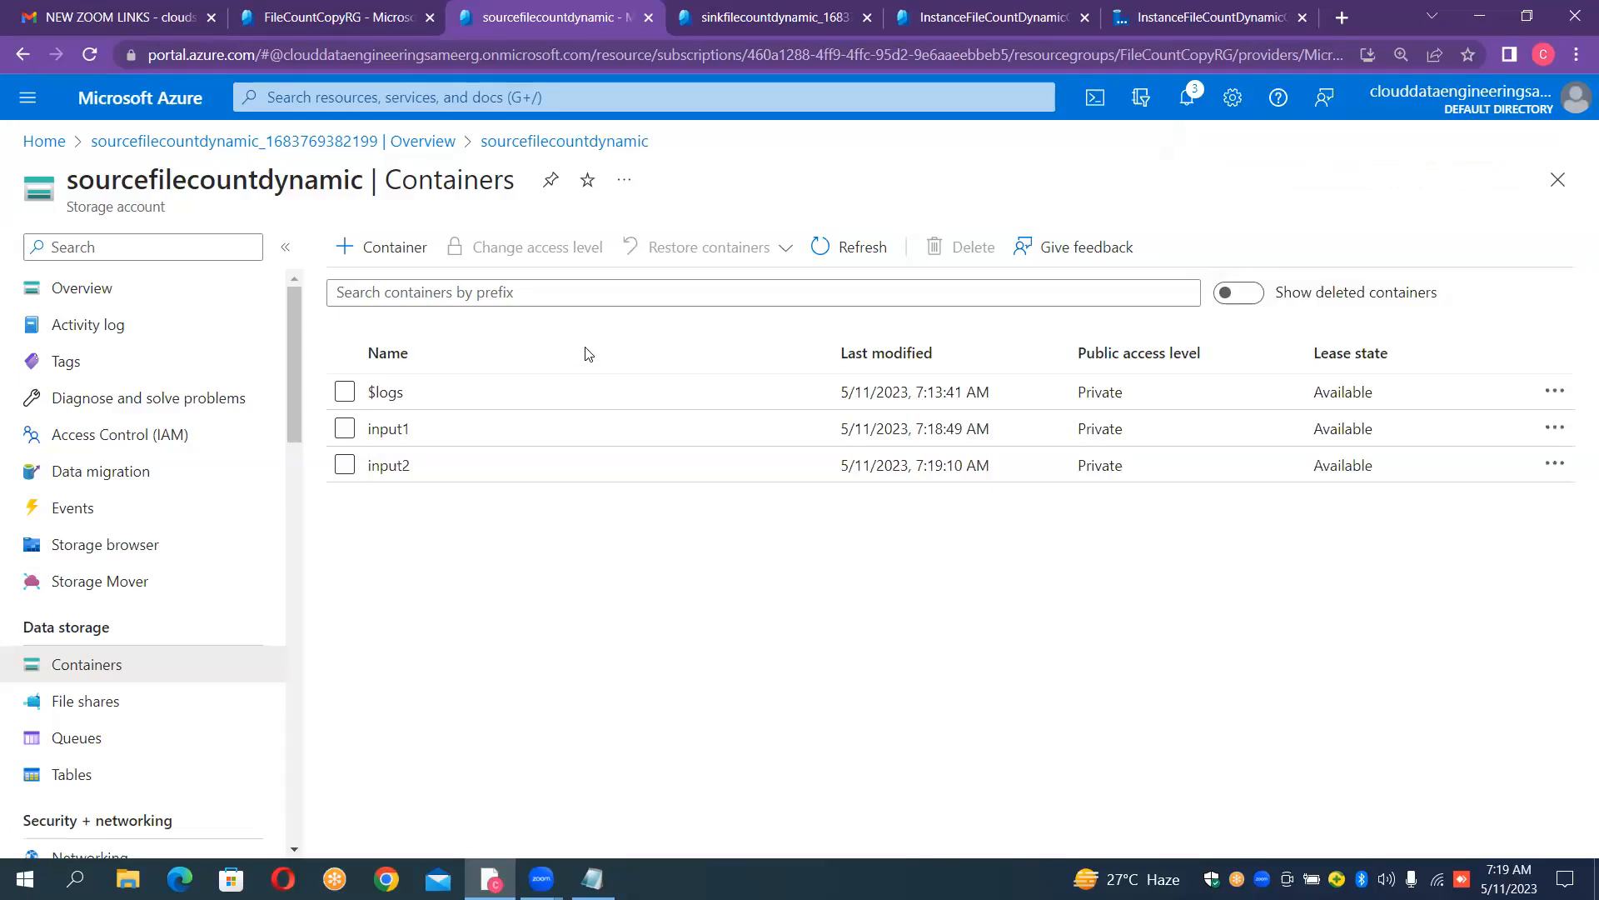
- Add a third container named input3 to the source storage account
click(373, 248)
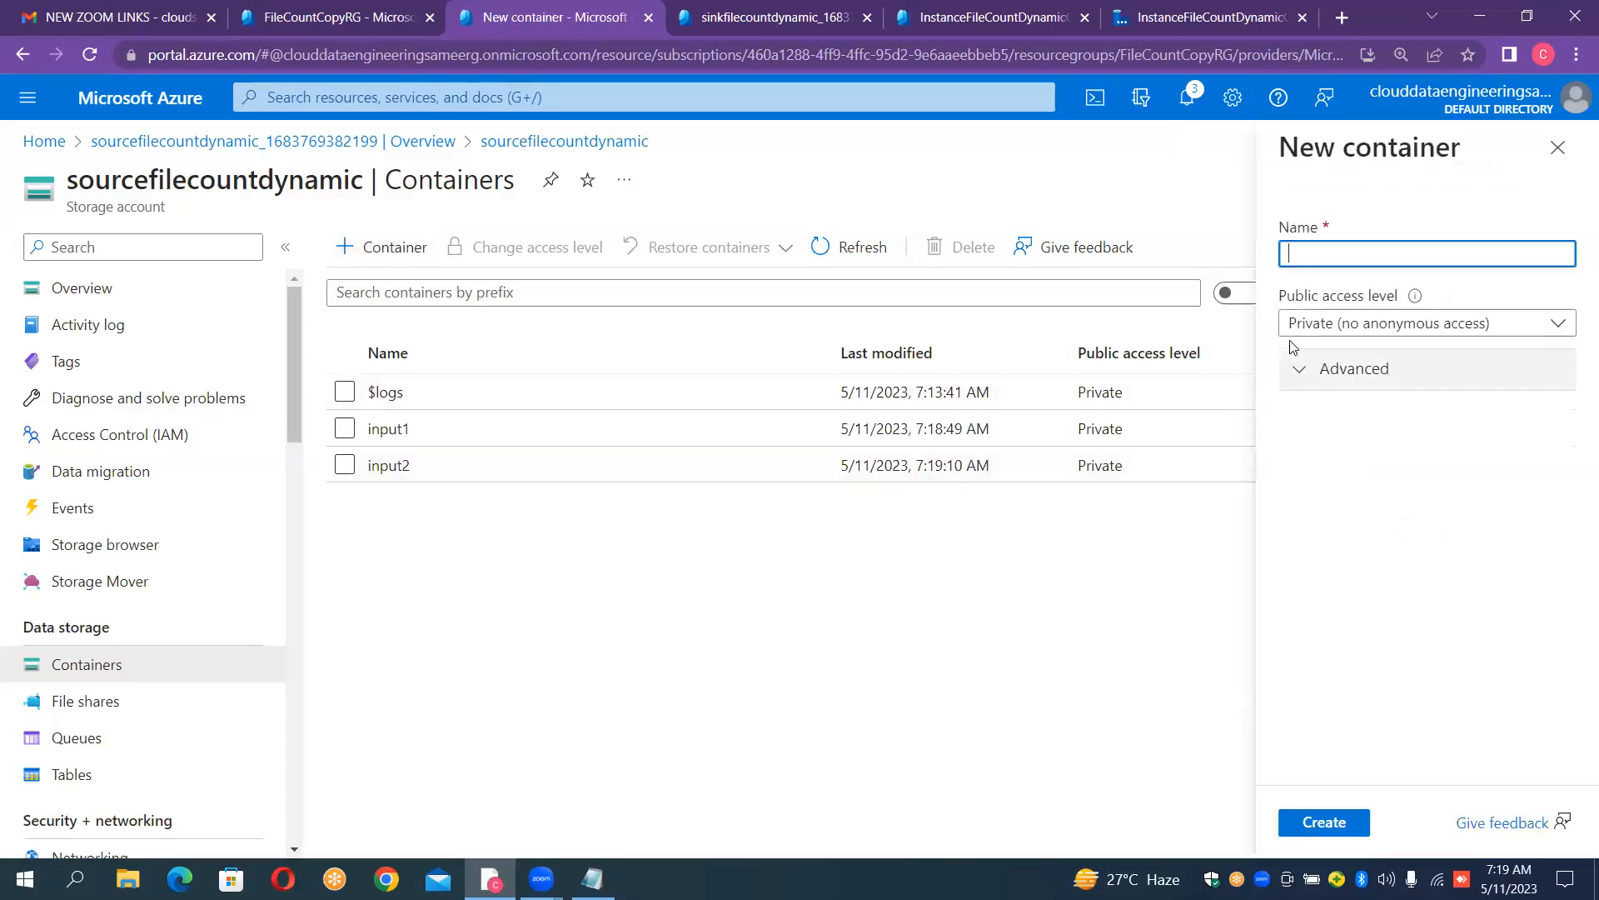
text(in)
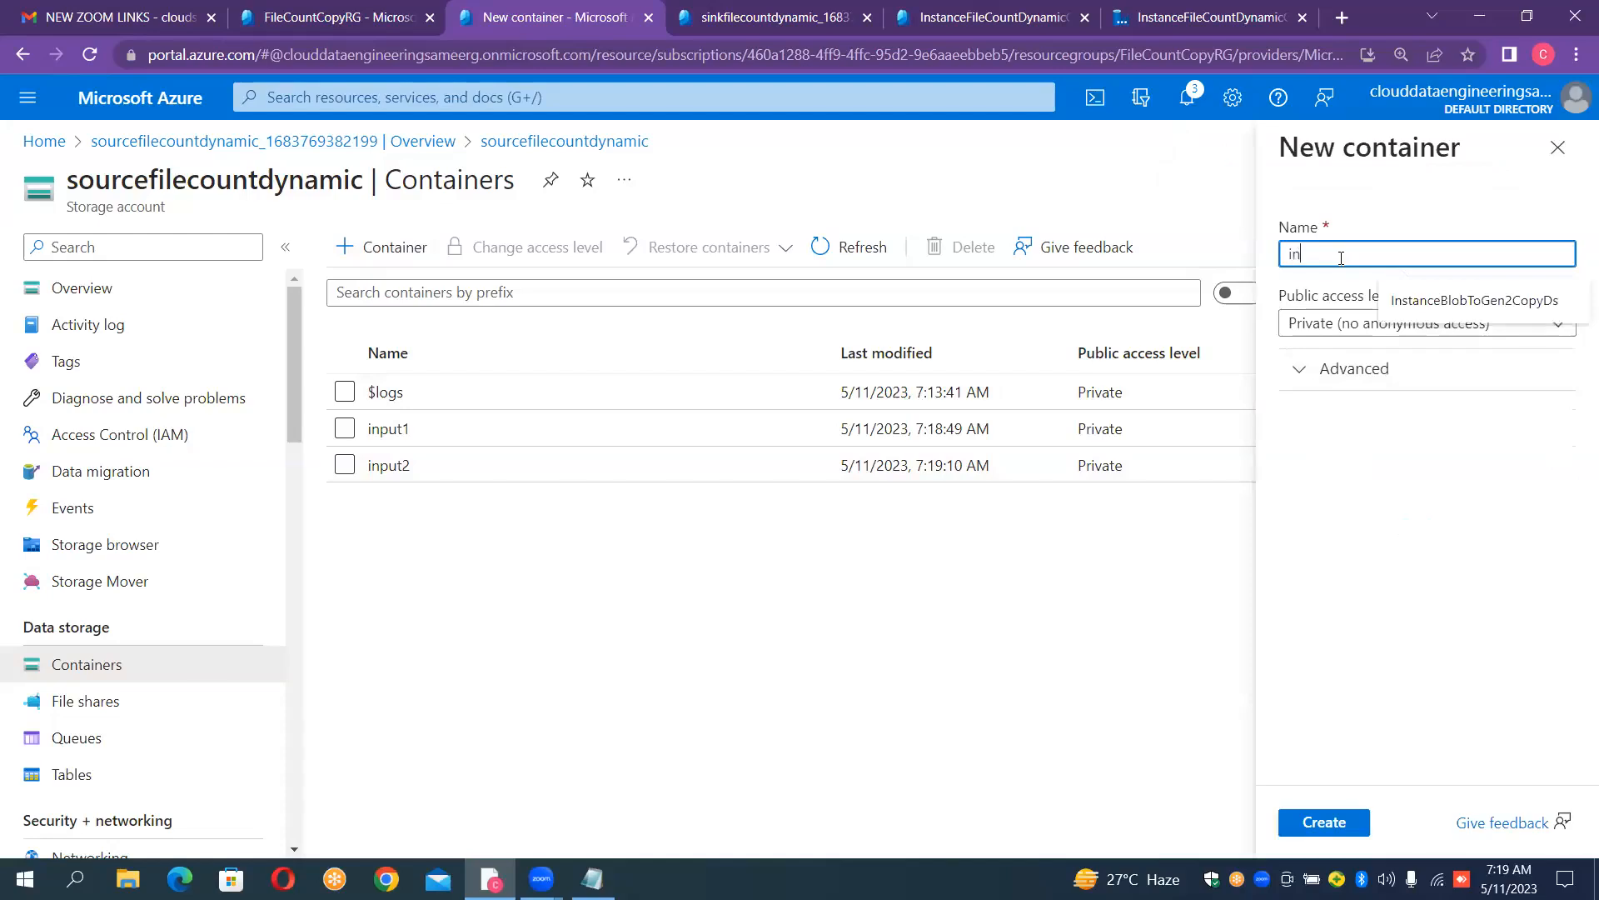
text(put3)
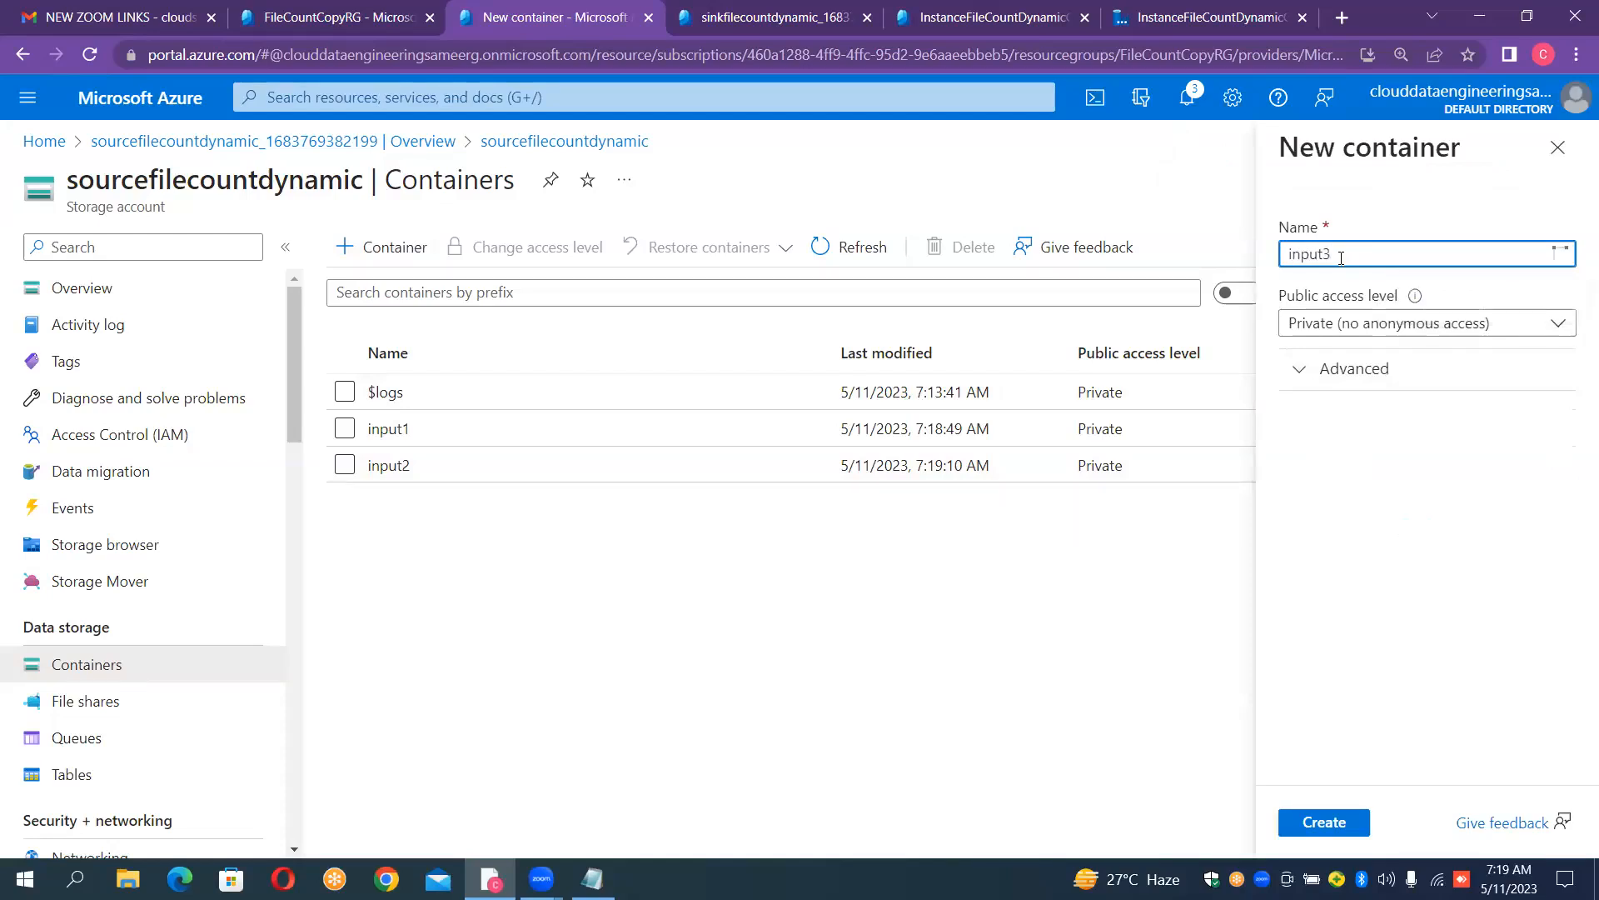
click(1333, 820)
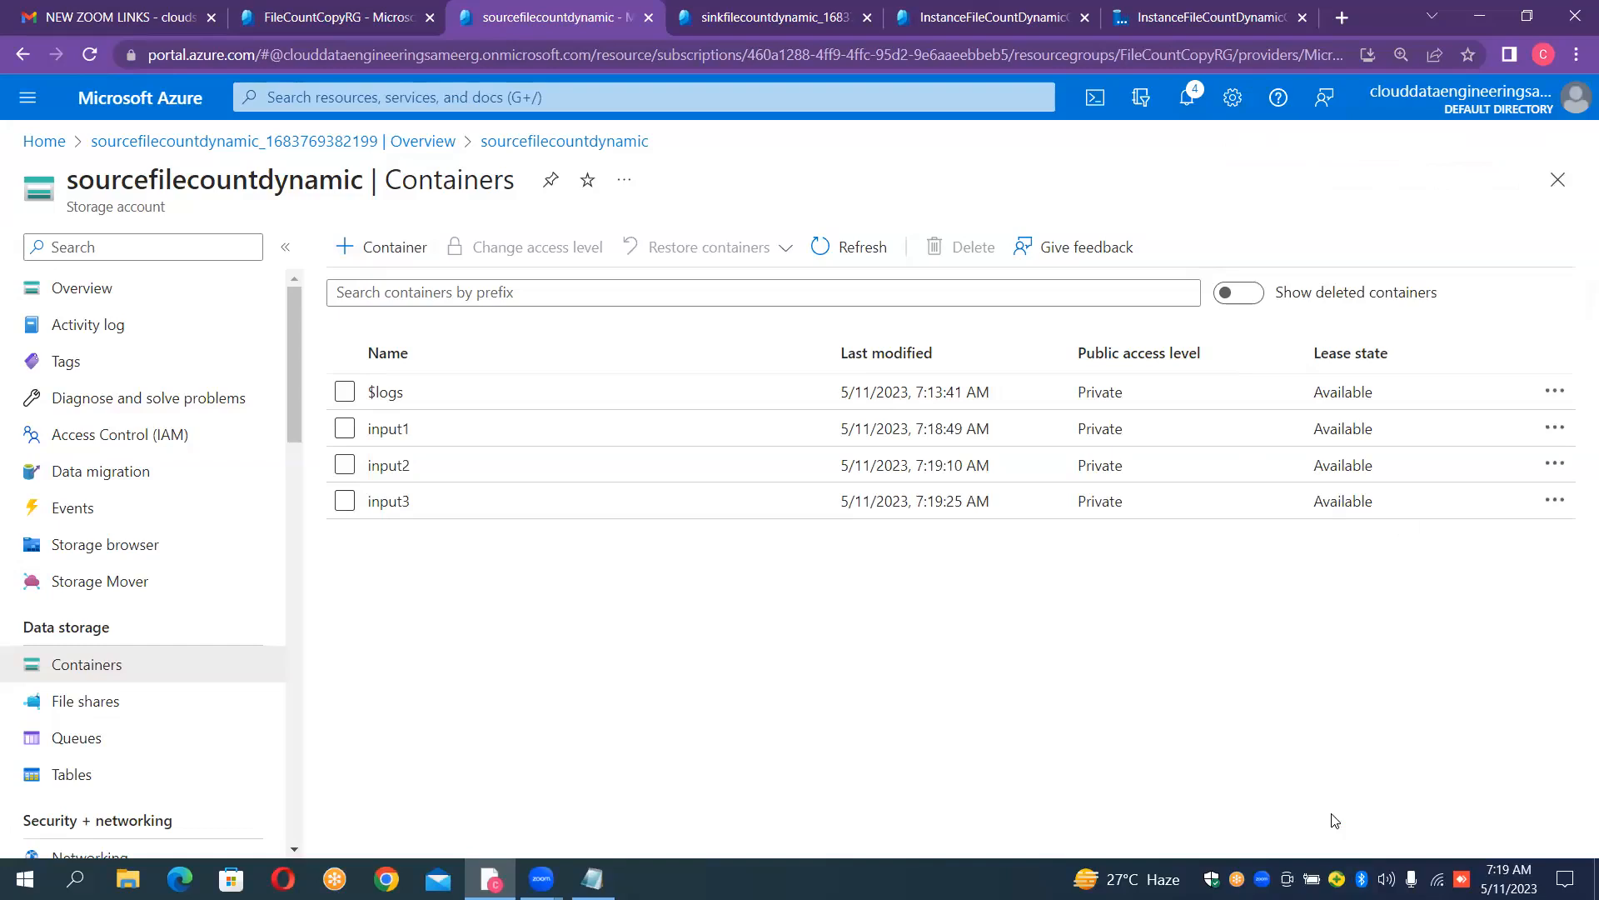
- In the input1 container, choose the CSV files airlines, countries, customers_east, customers_south, Department and EmployeeInfo from Data_Files for a blob upload
click(413, 435)
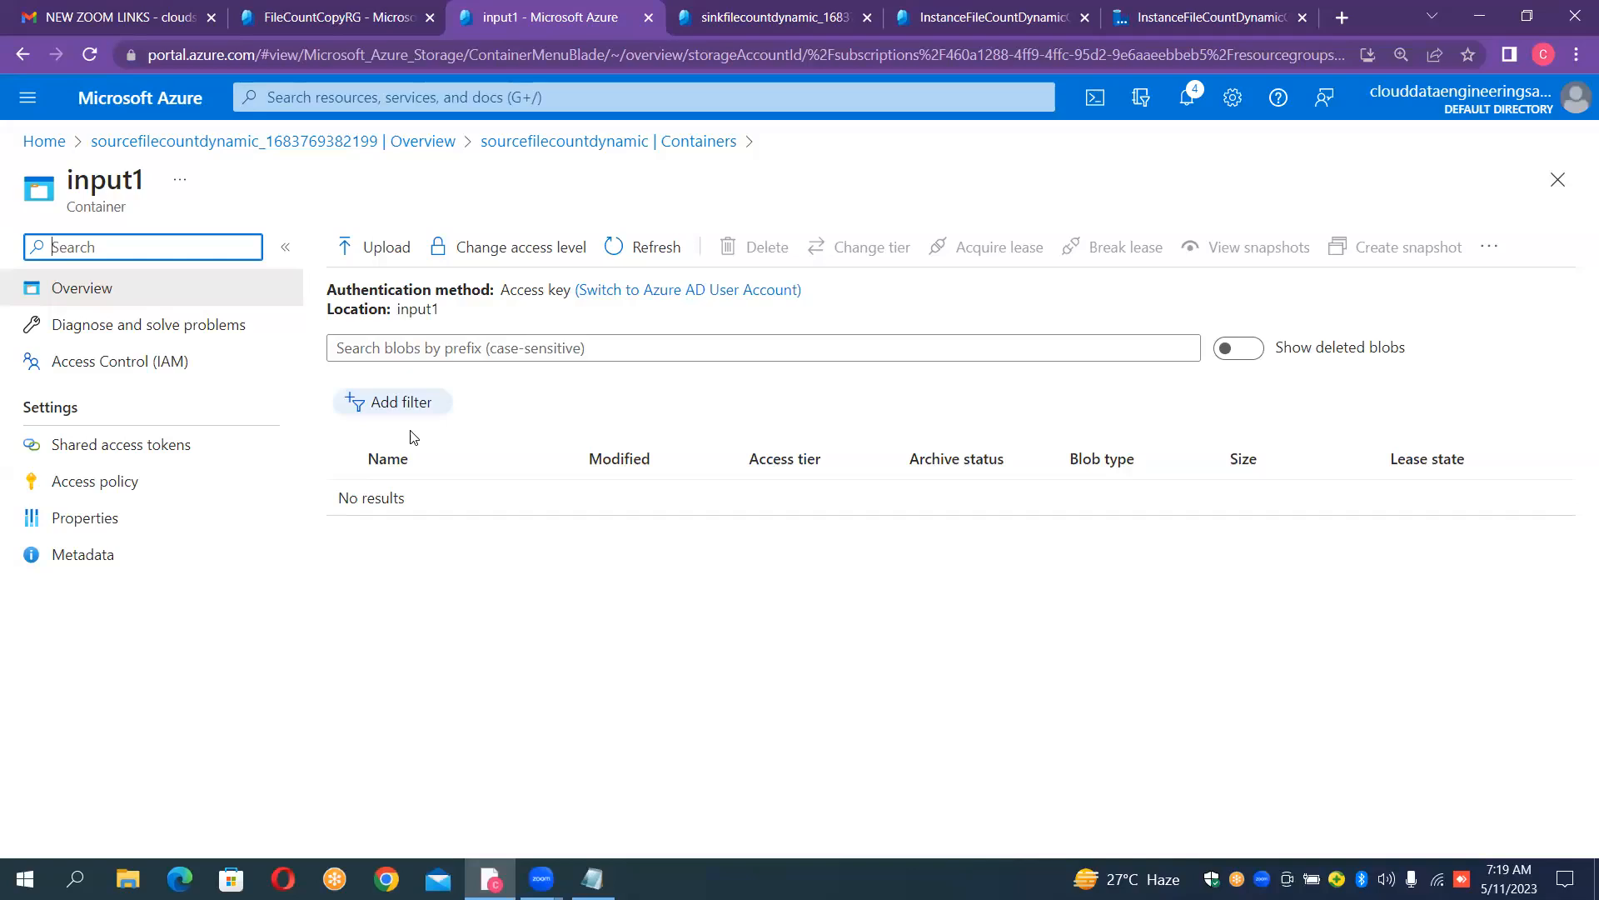
click(400, 249)
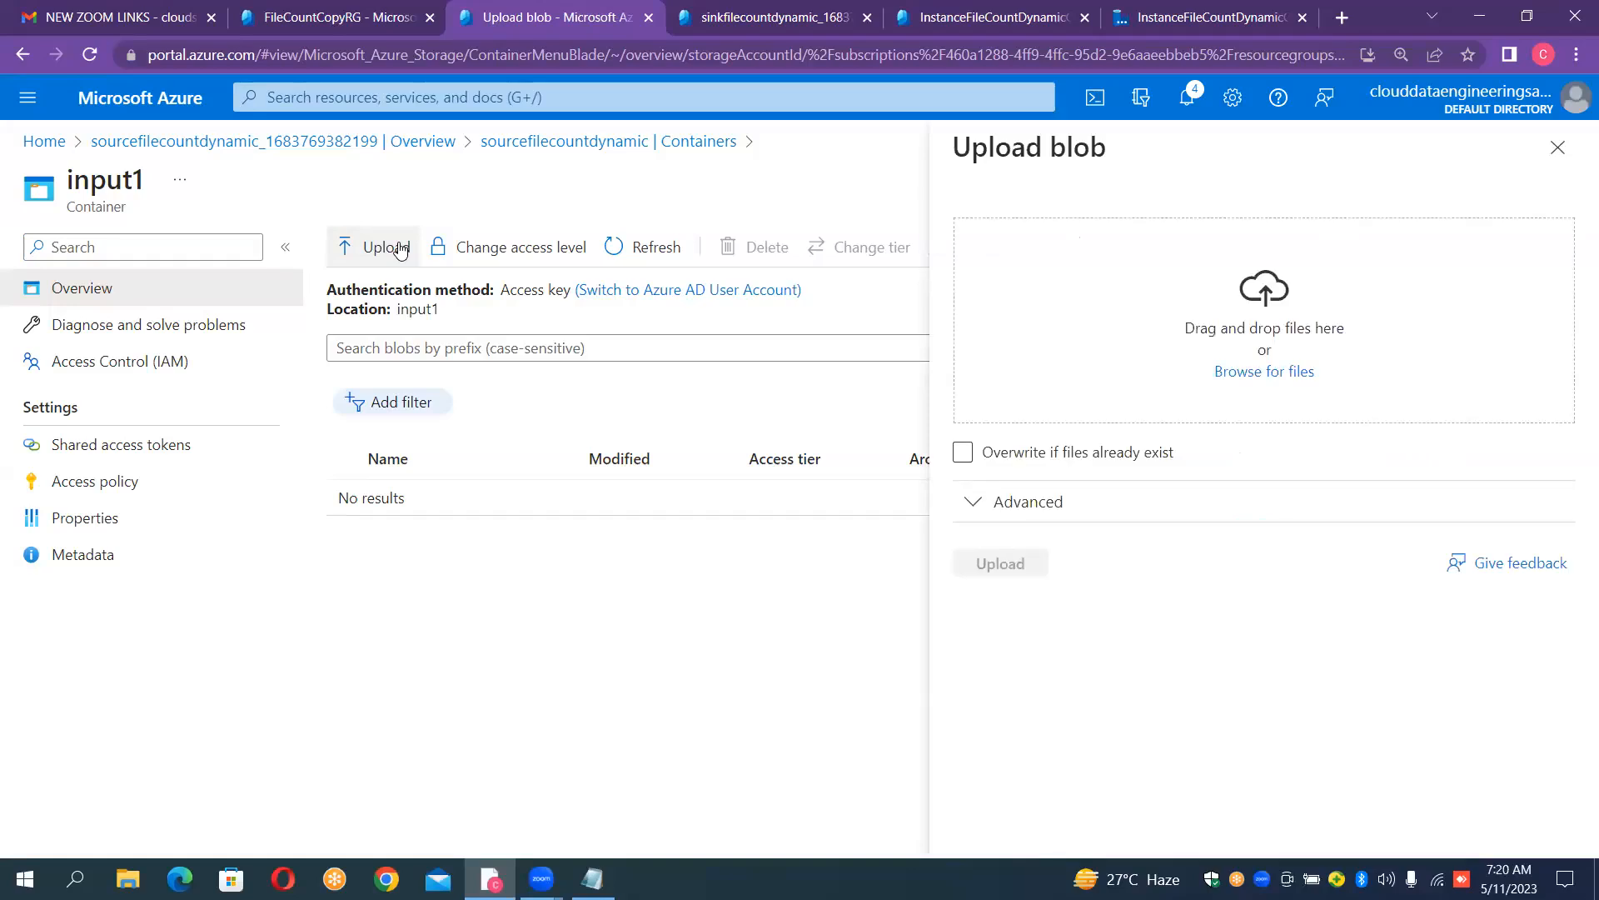
click(1281, 373)
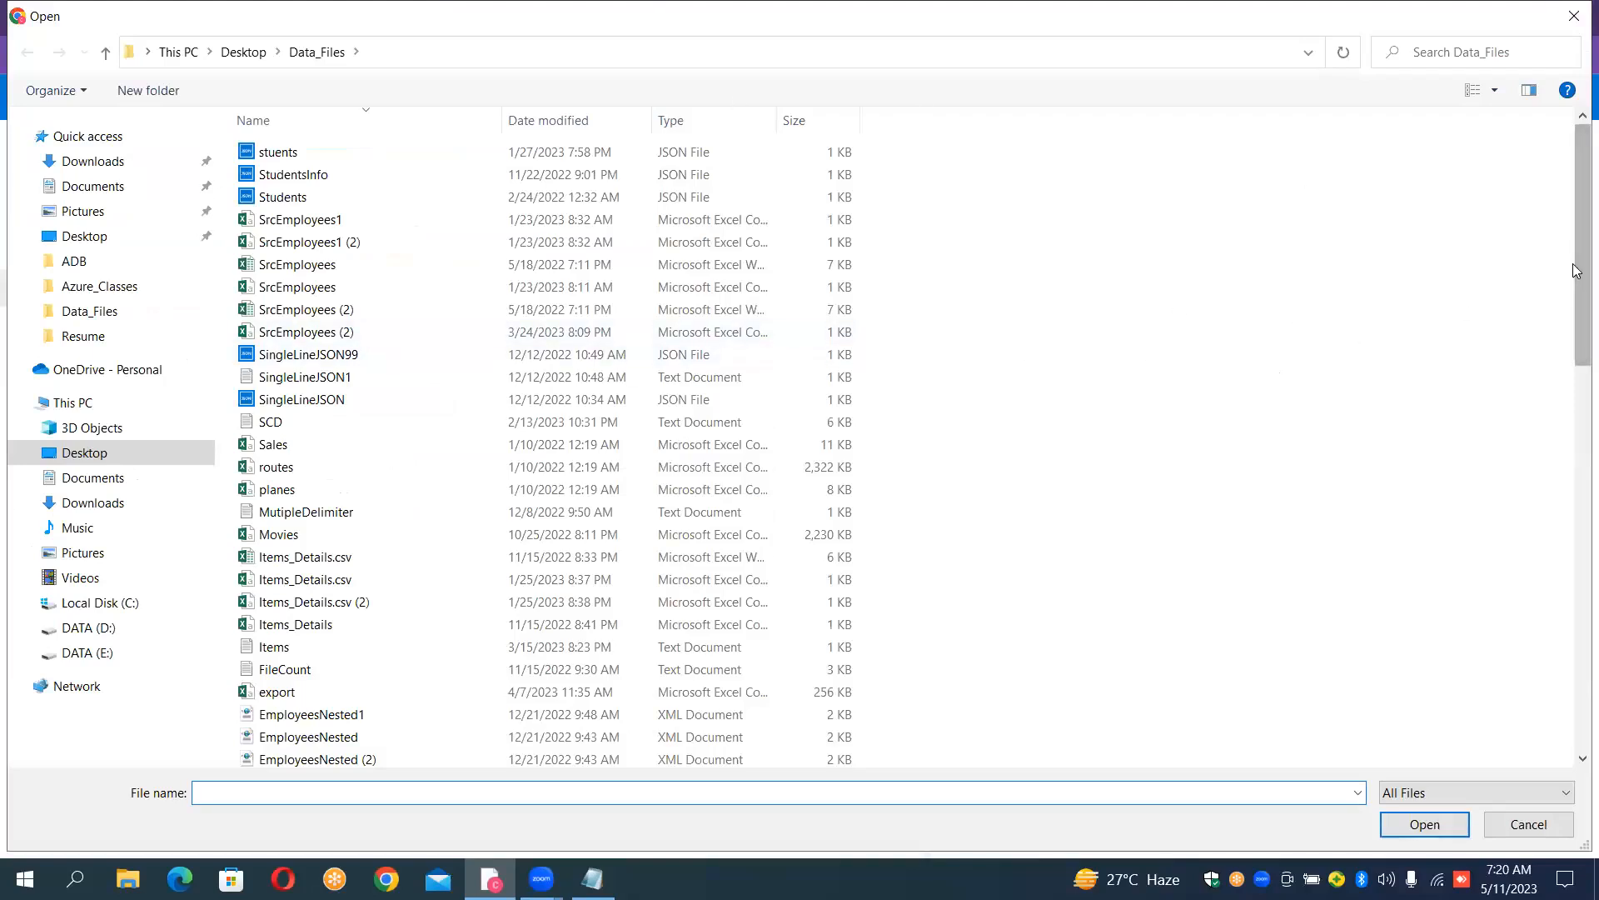
drag(1576, 273, 1576, 637)
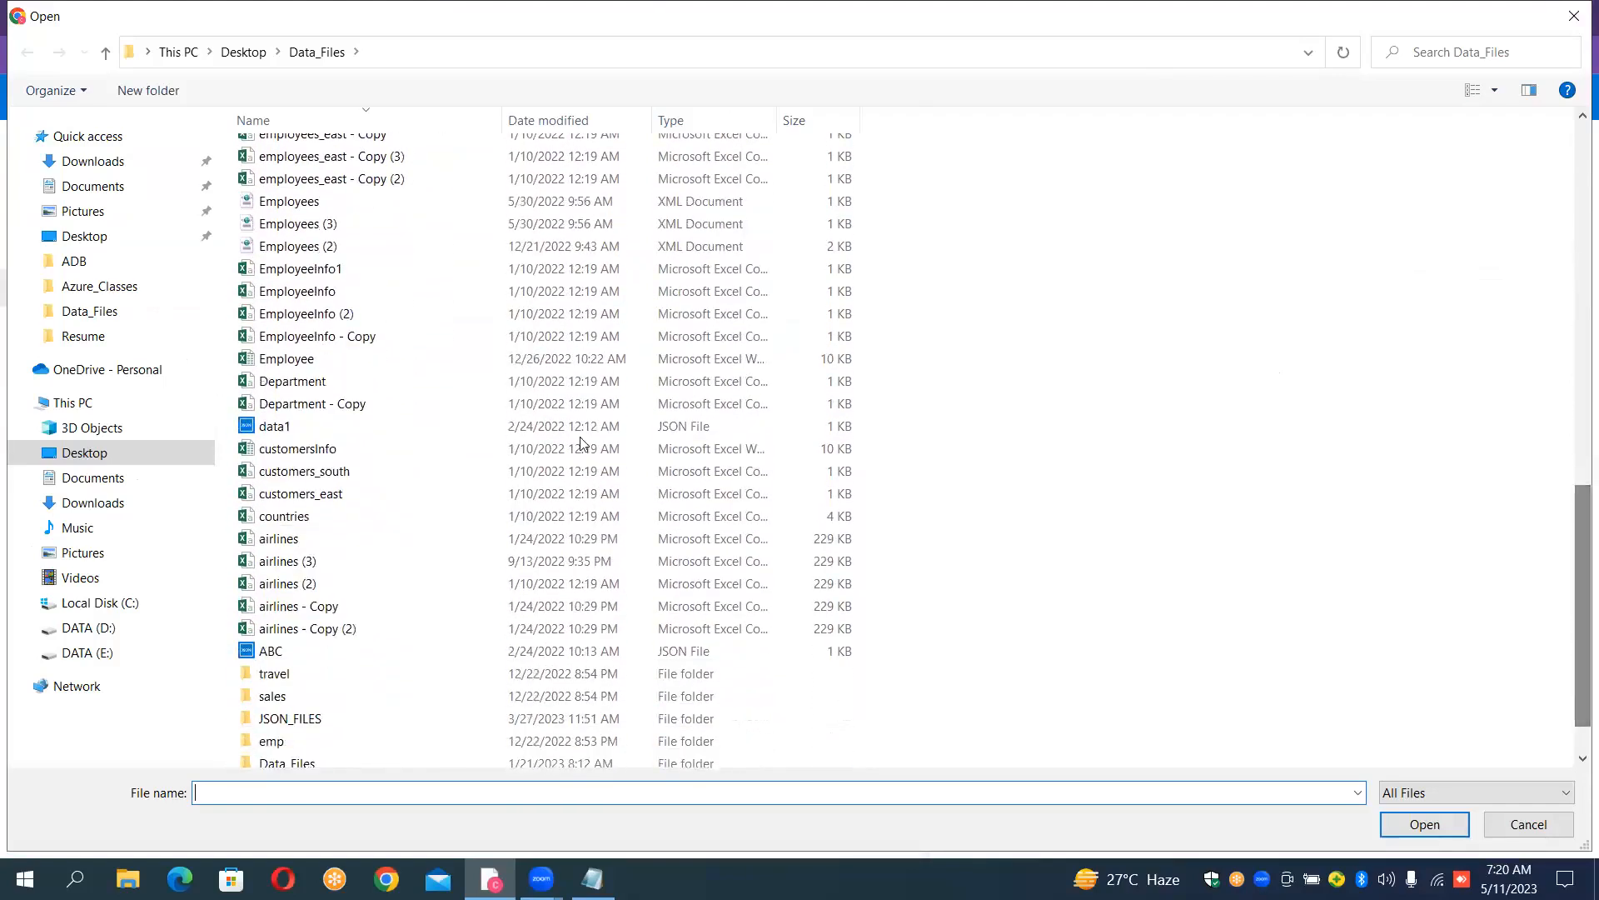
click(288, 543)
ctrl+click(287, 519)
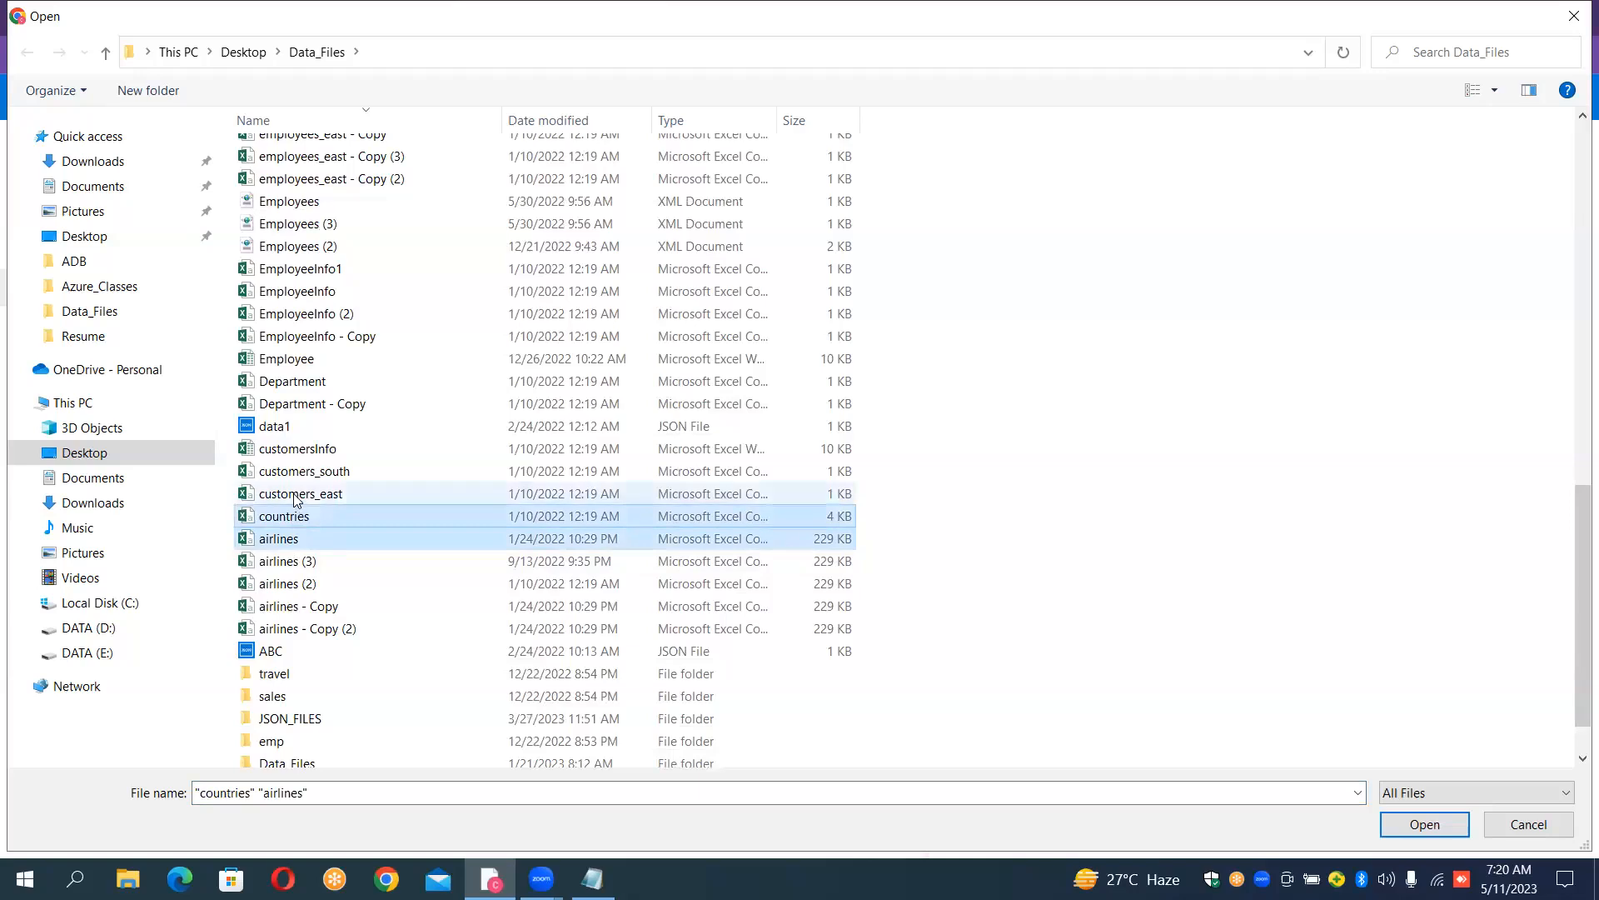
ctrl+click(297, 495)
ctrl+click(300, 473)
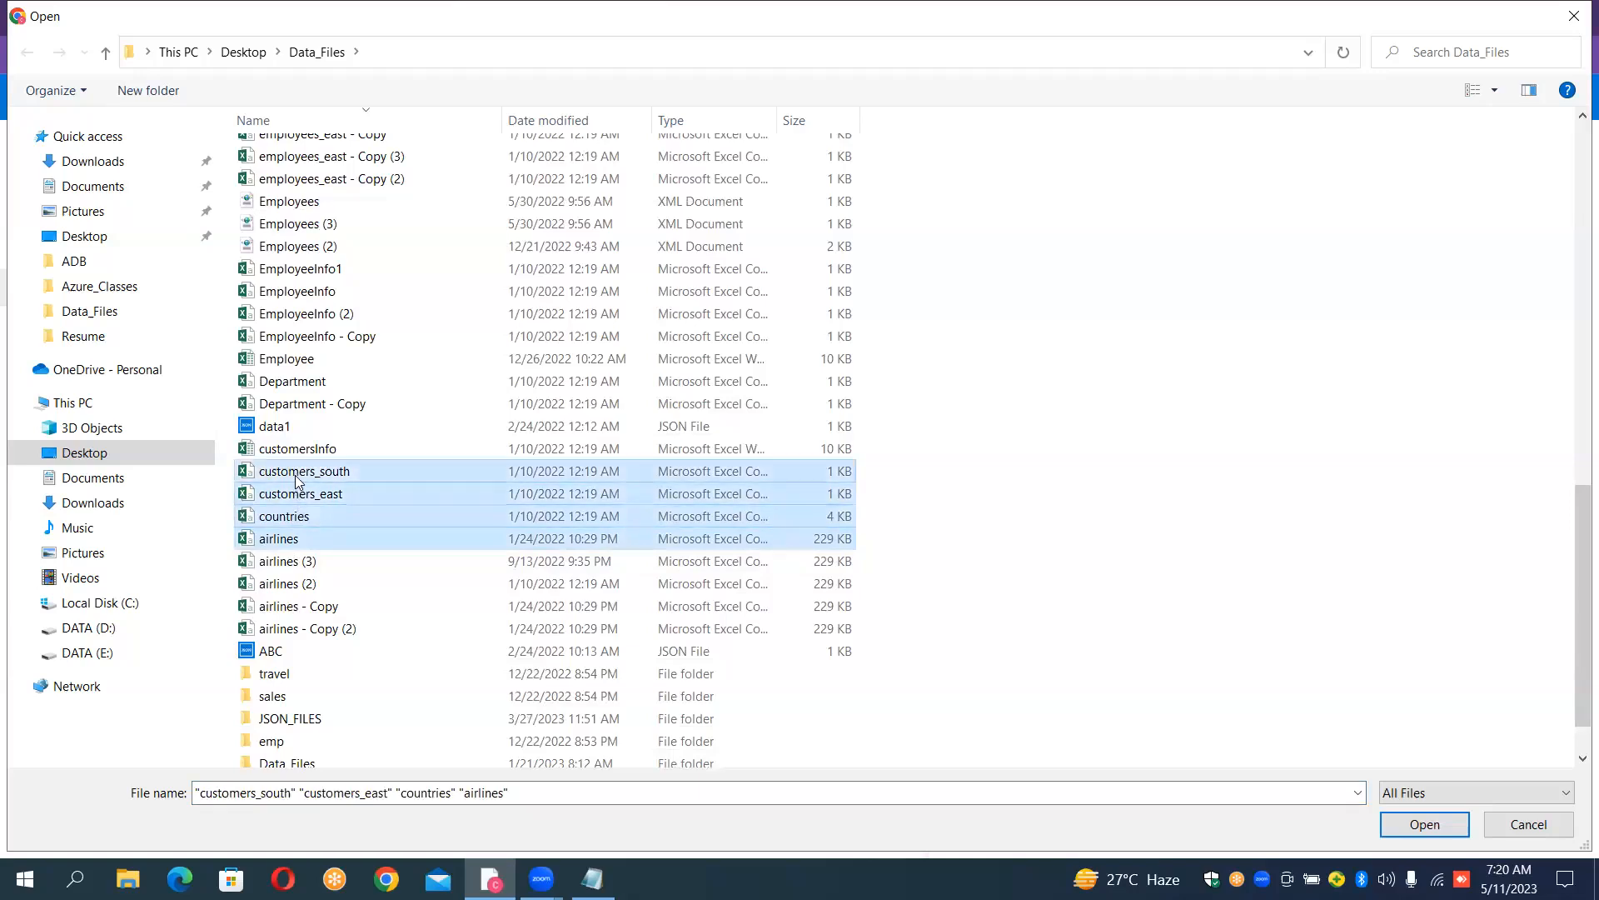
ctrl+click(293, 385)
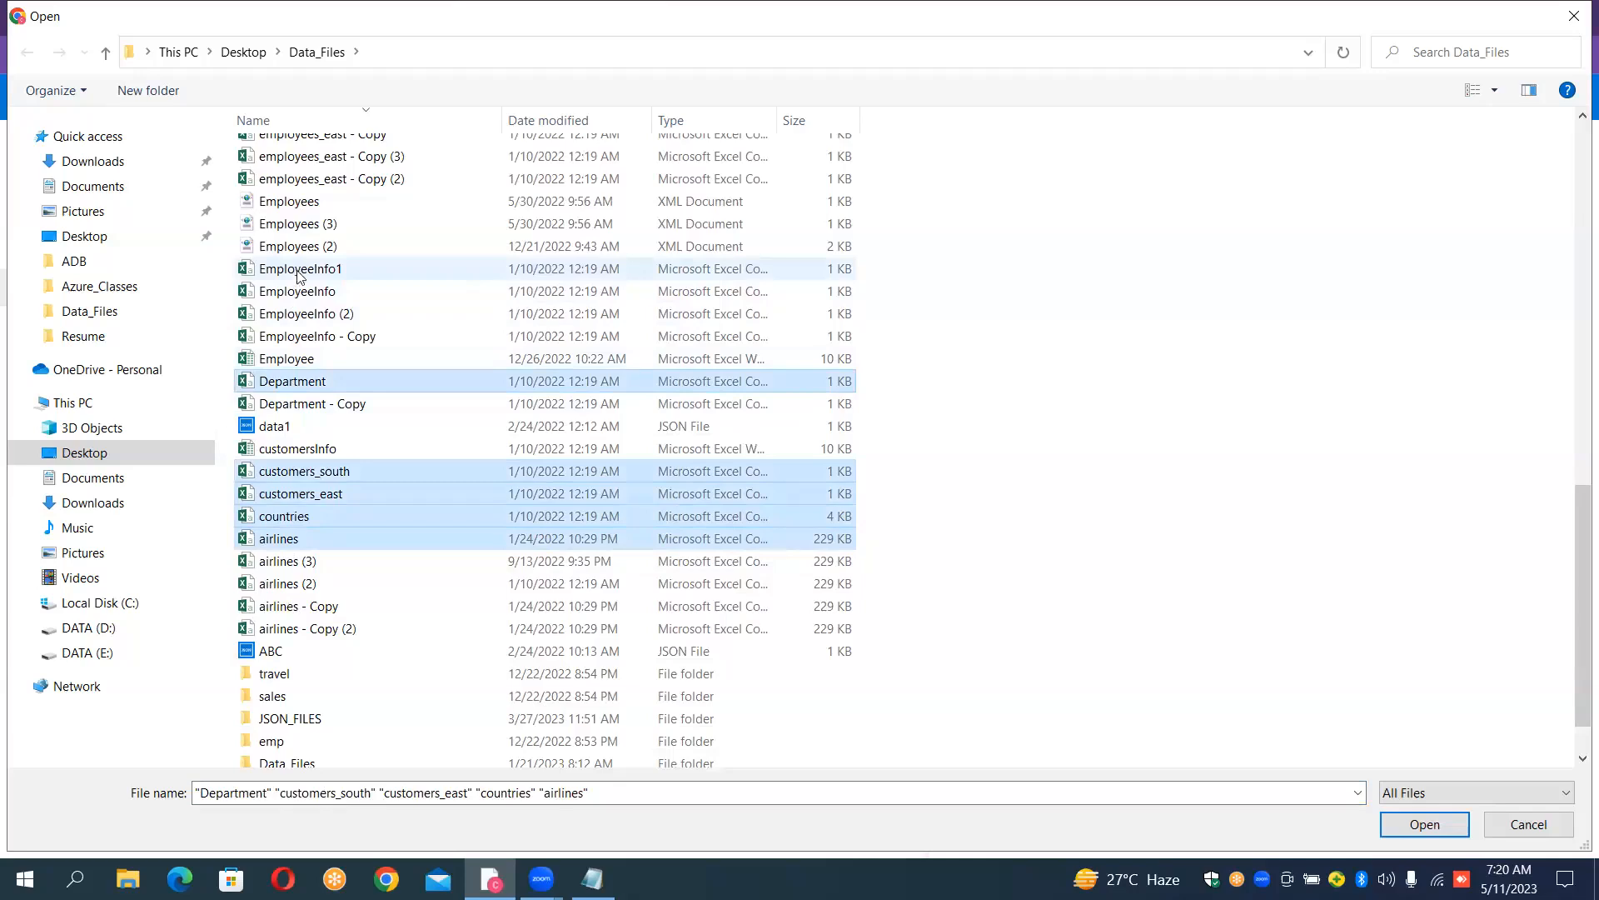
ctrl+click(301, 296)
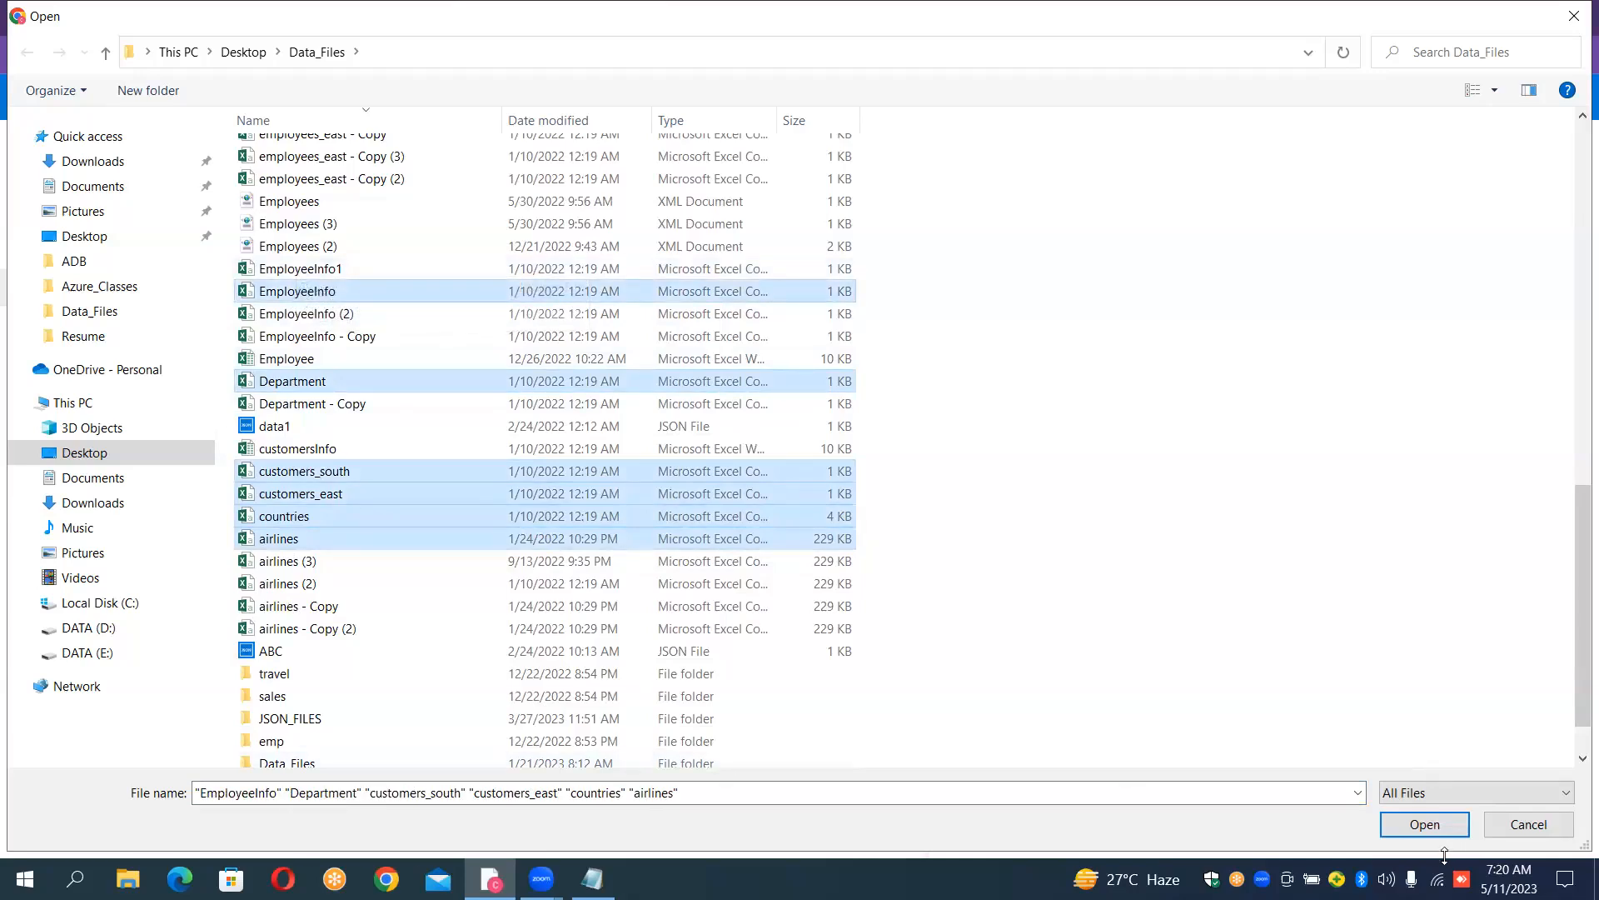
click(1434, 828)
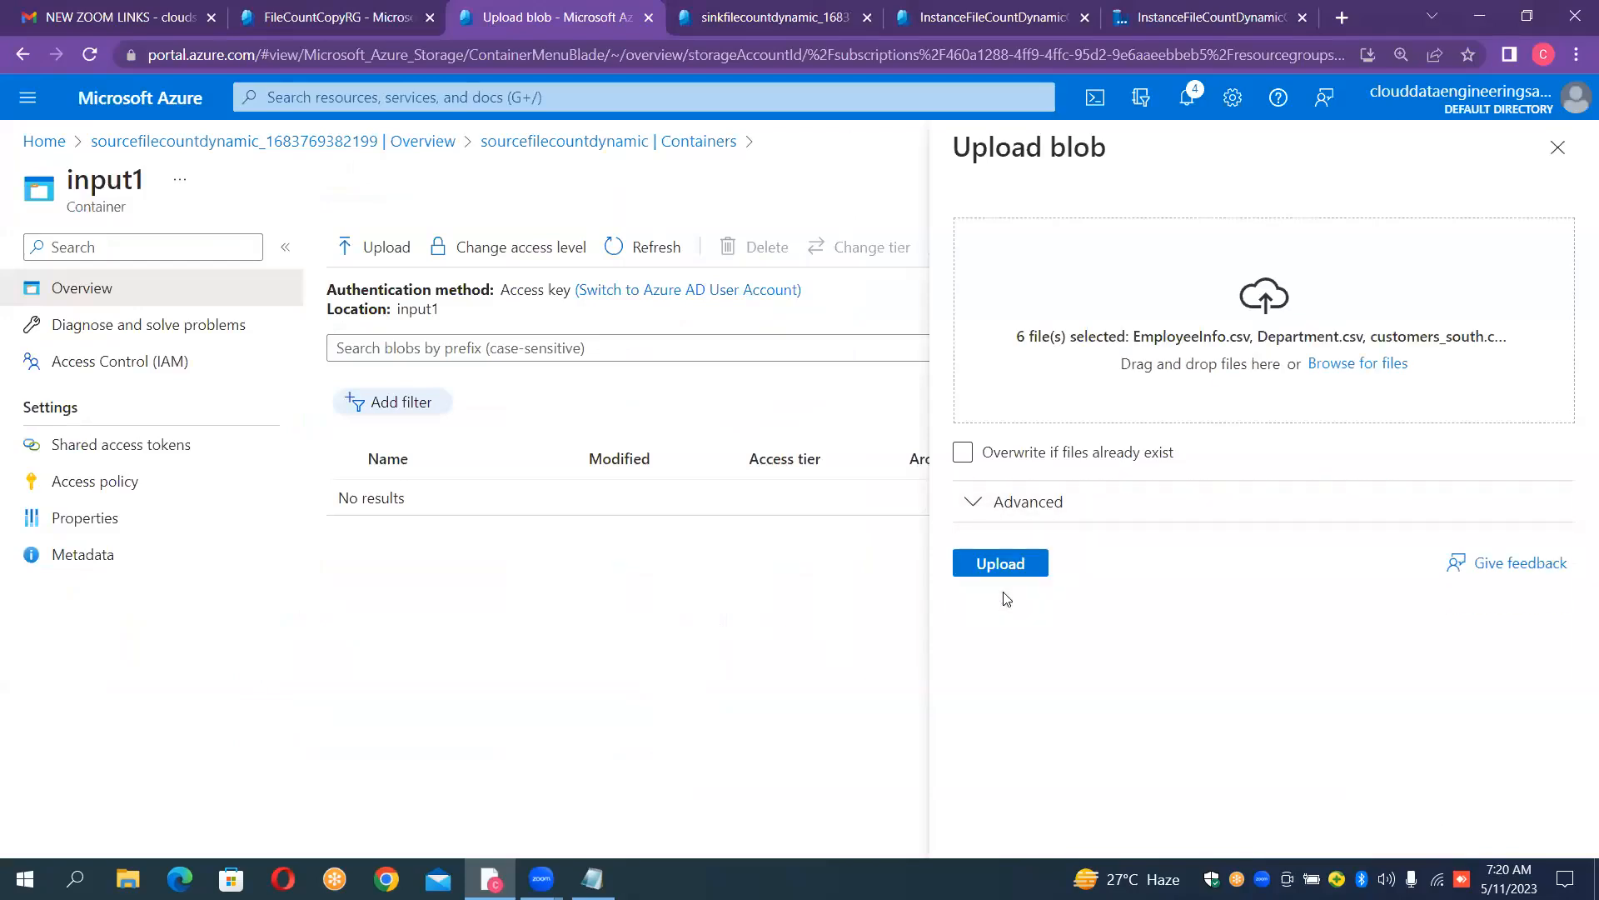
- Upload the six chosen files to the input1 container and close the upload pane
click(1011, 564)
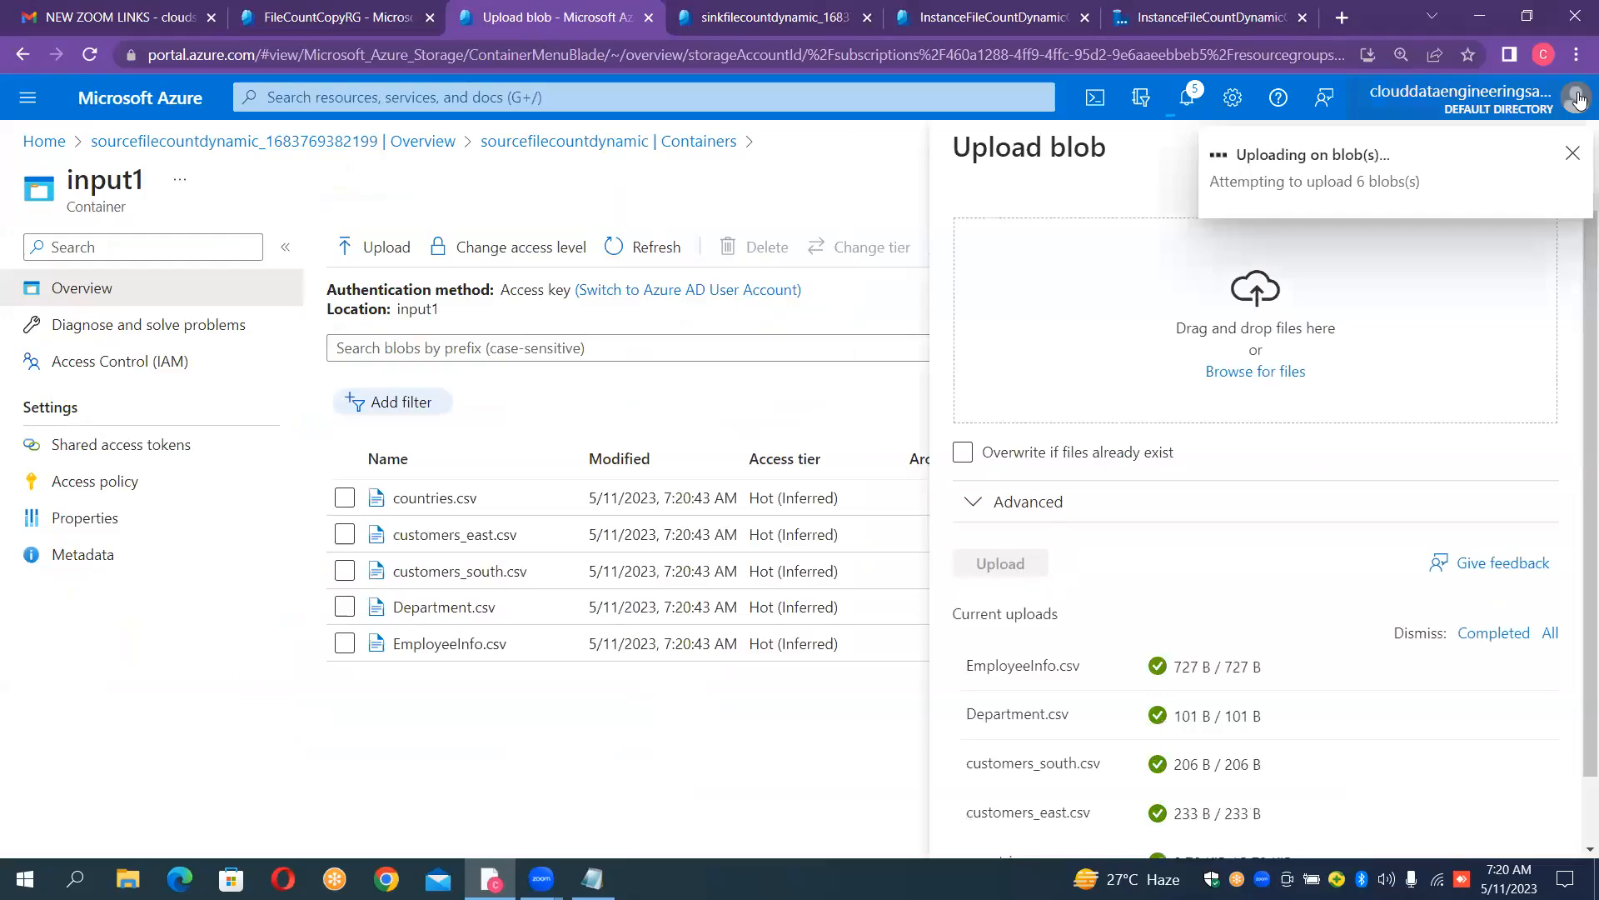
click(1572, 156)
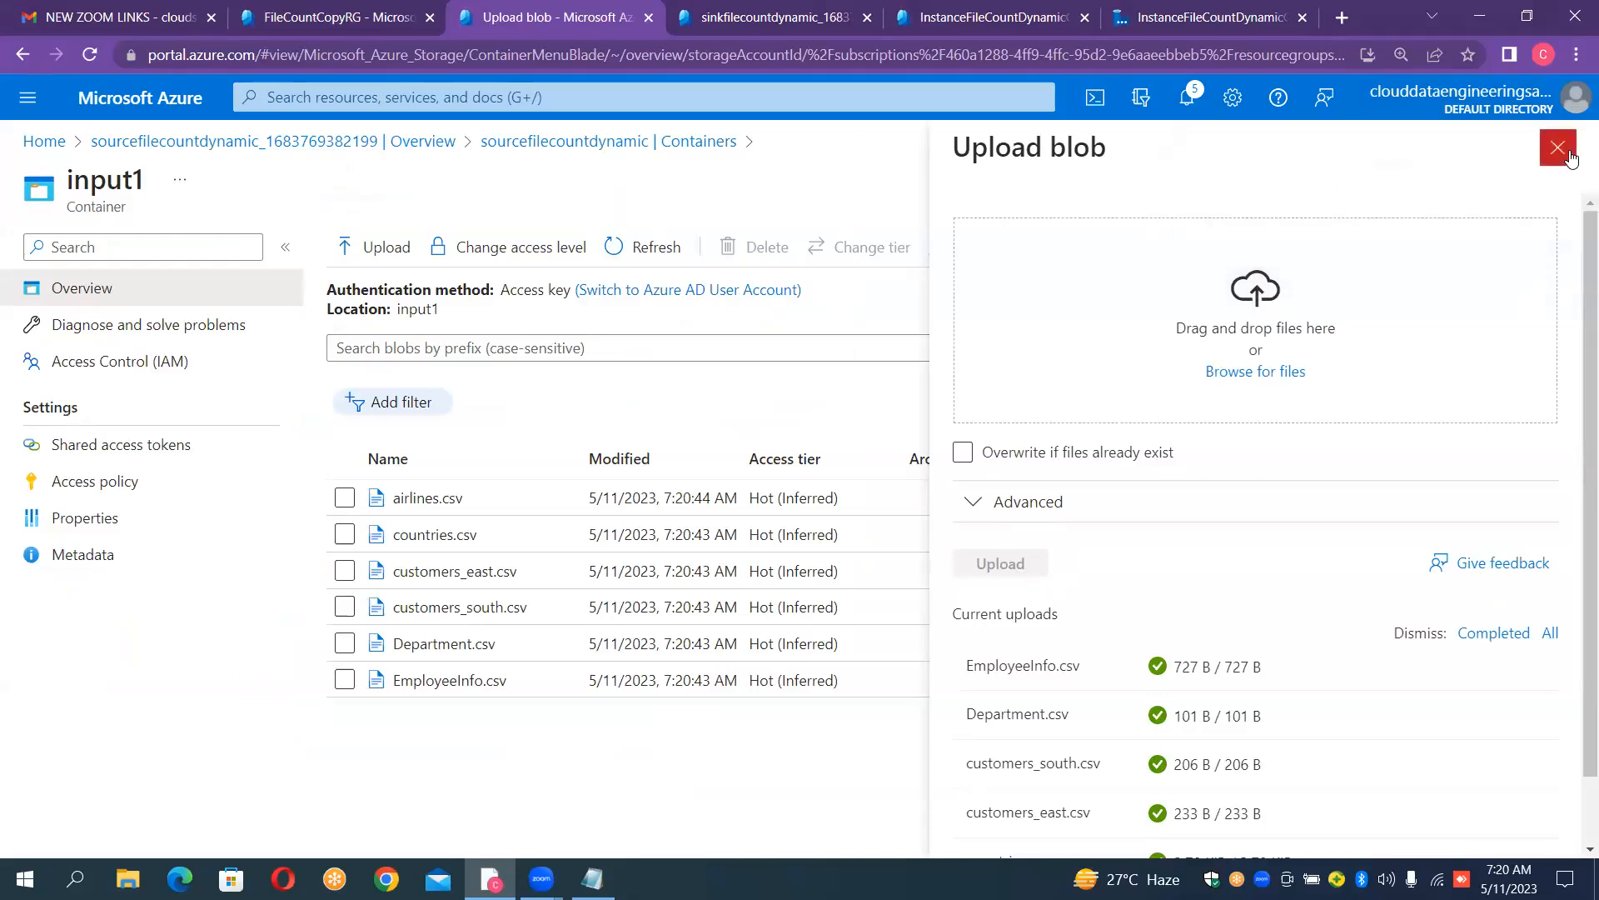
click(1572, 156)
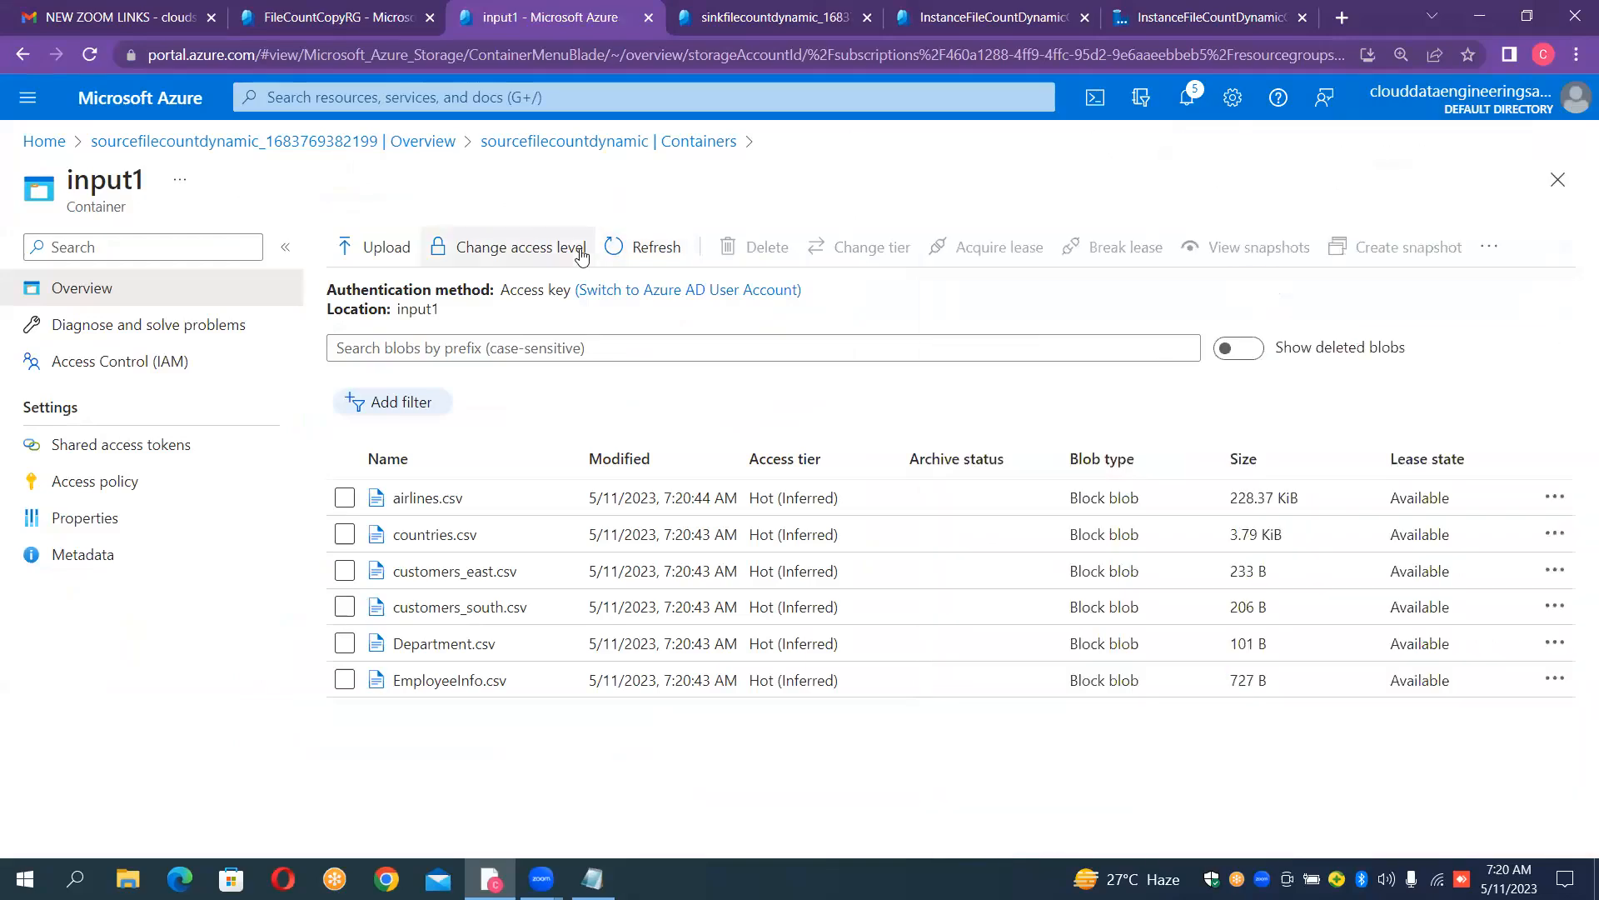
- In the input2 container, choose the CSV files SrcEmployees, Sales, routes, planes, Items_Details.csv and export from Data_Files for a blob upload
click(602, 146)
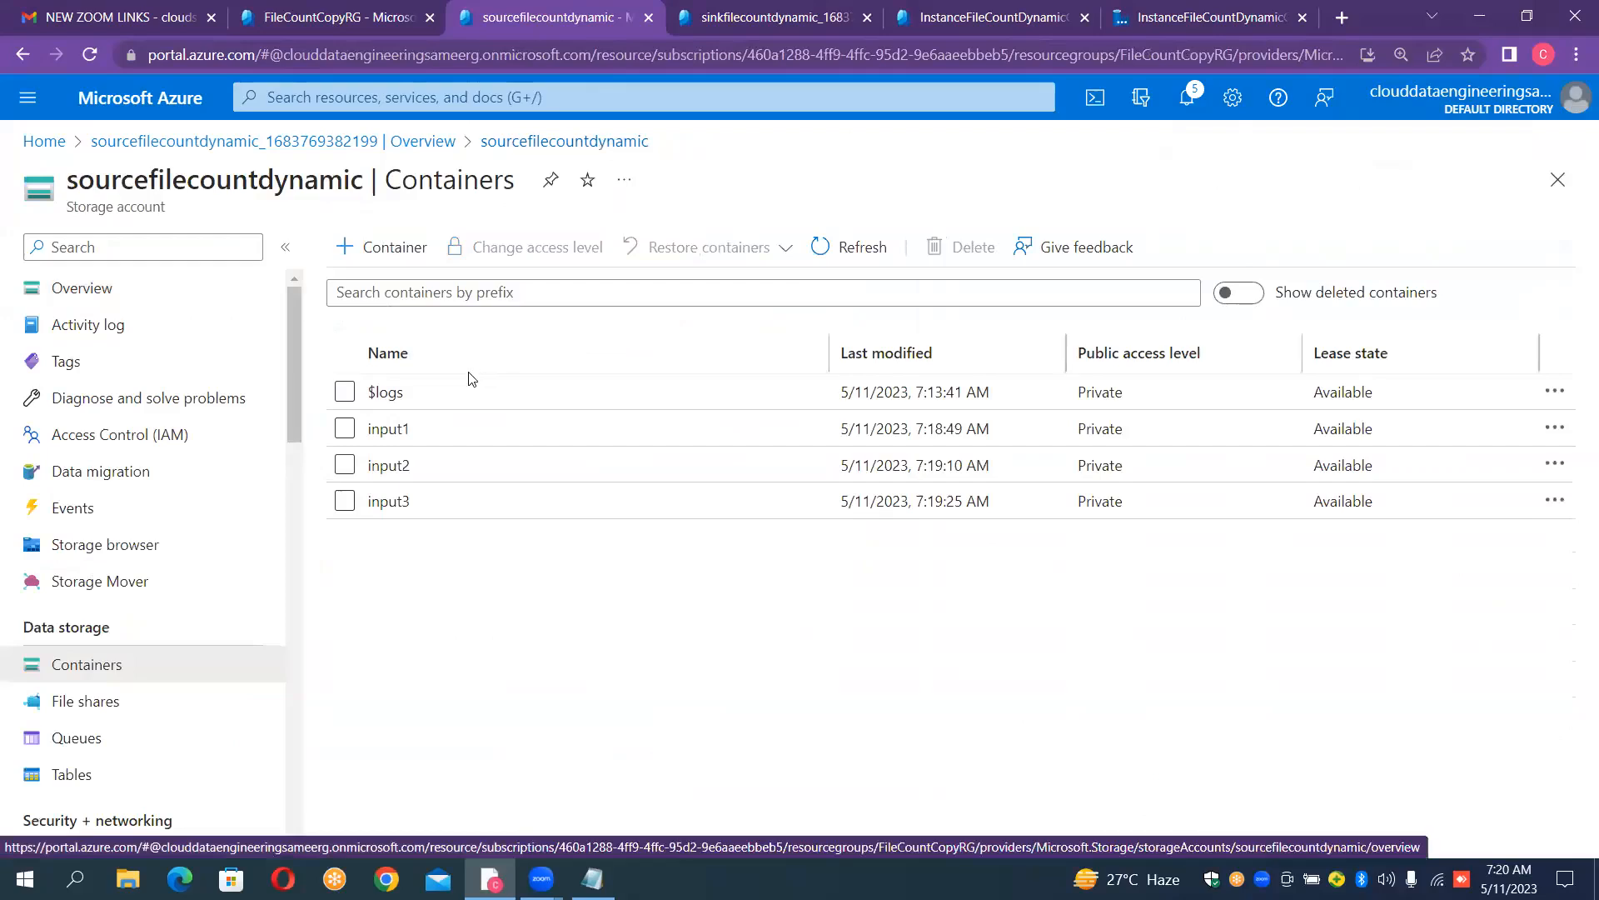
click(404, 466)
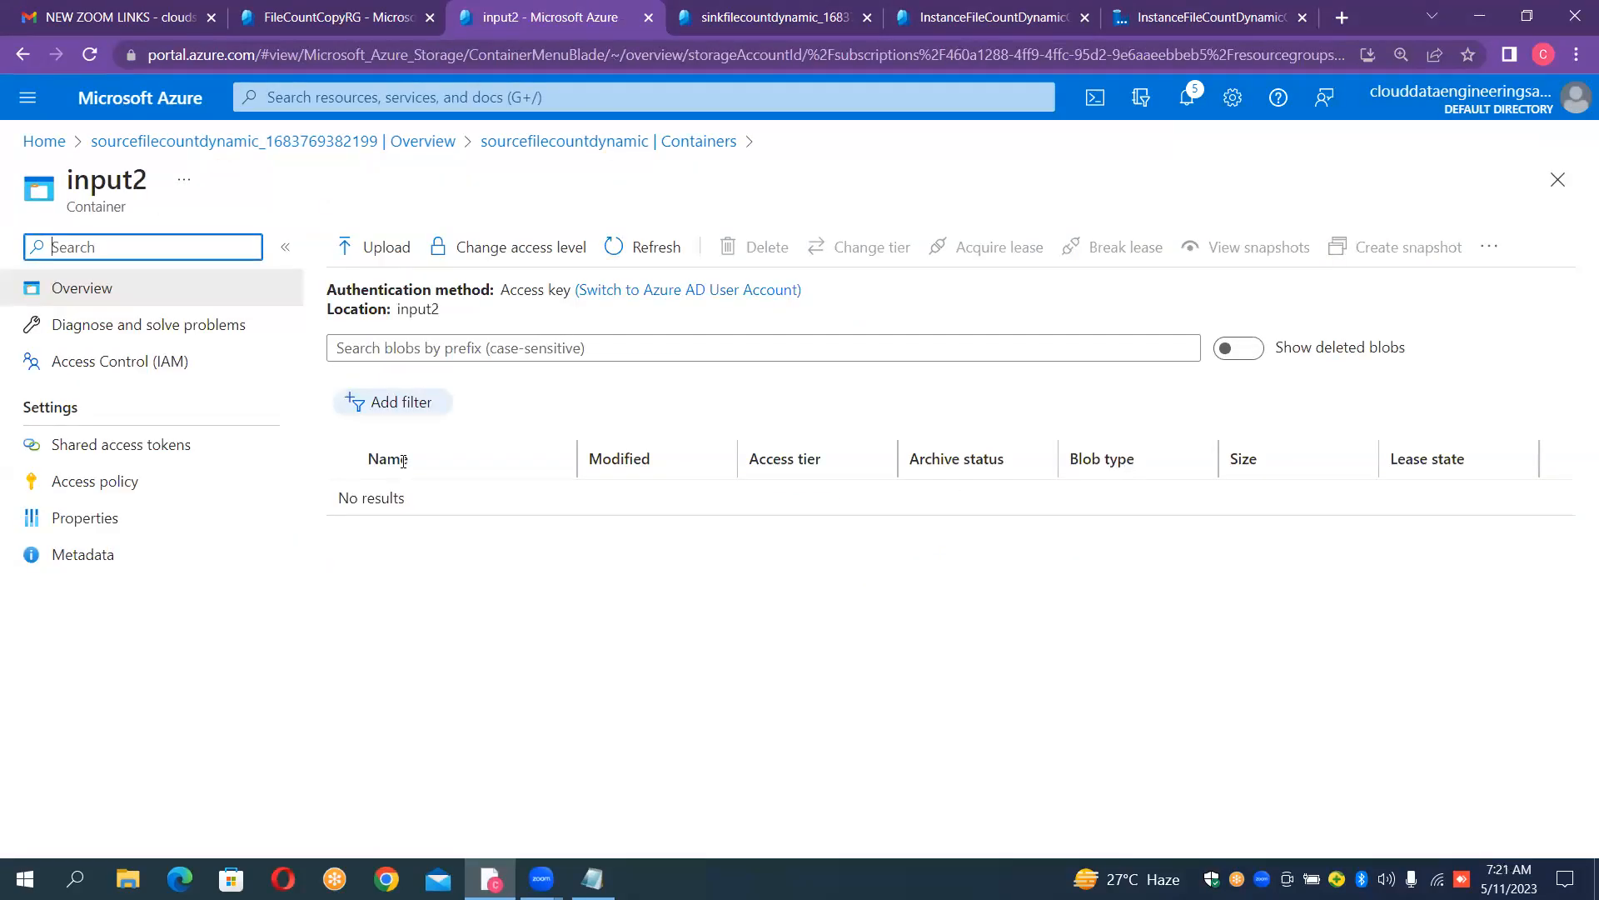
click(406, 263)
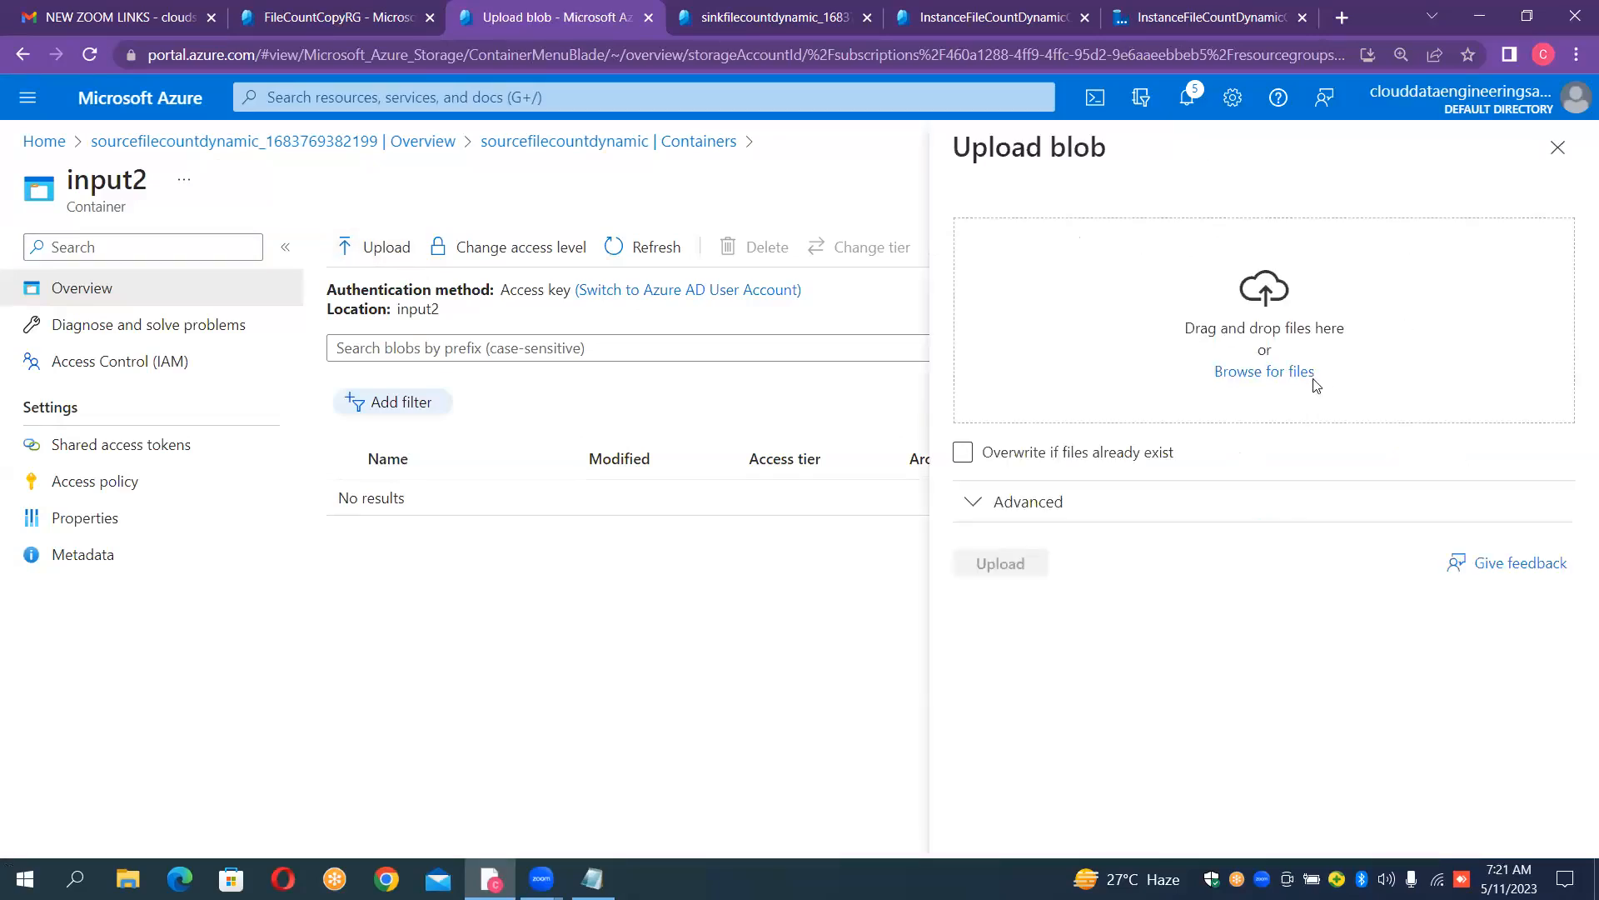
click(1275, 379)
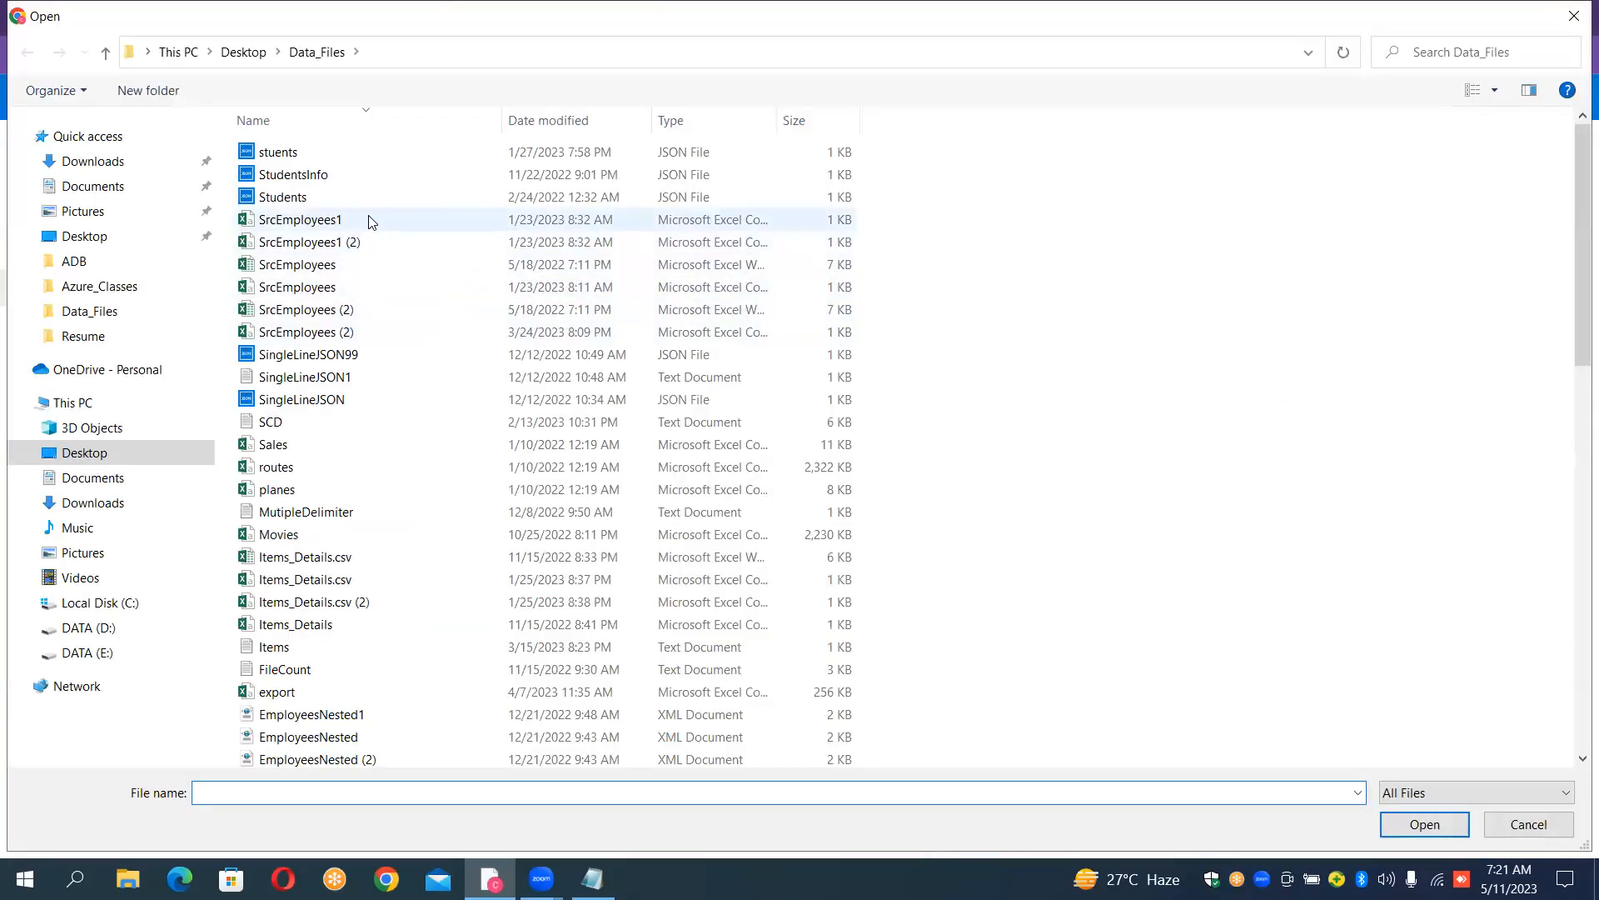
click(332, 288)
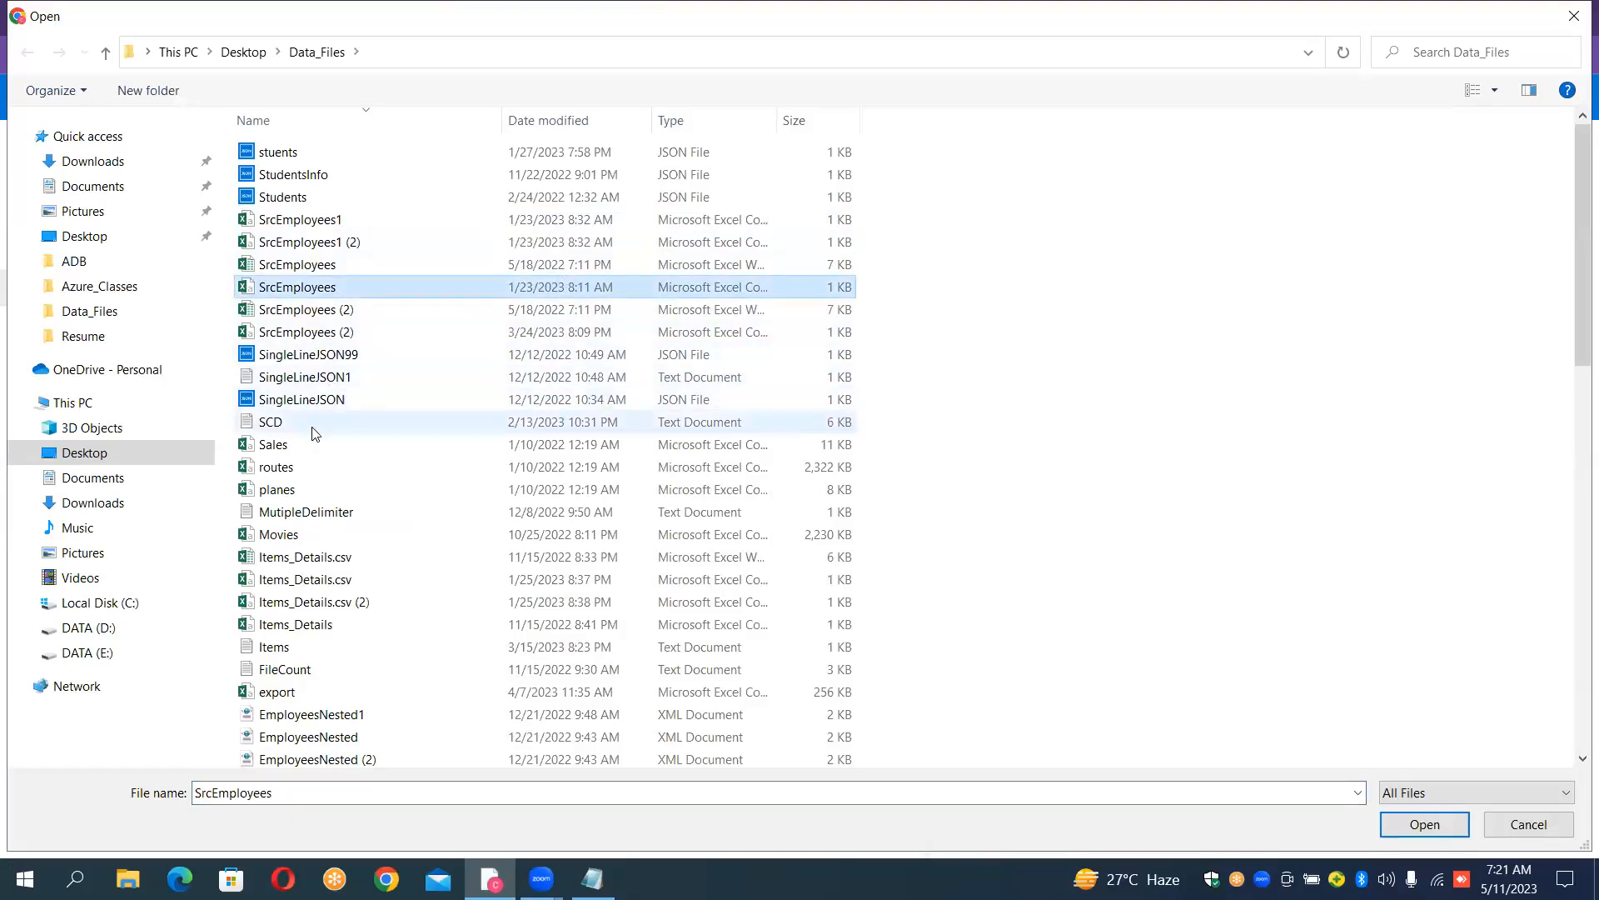
ctrl+click(314, 447)
ctrl+click(302, 467)
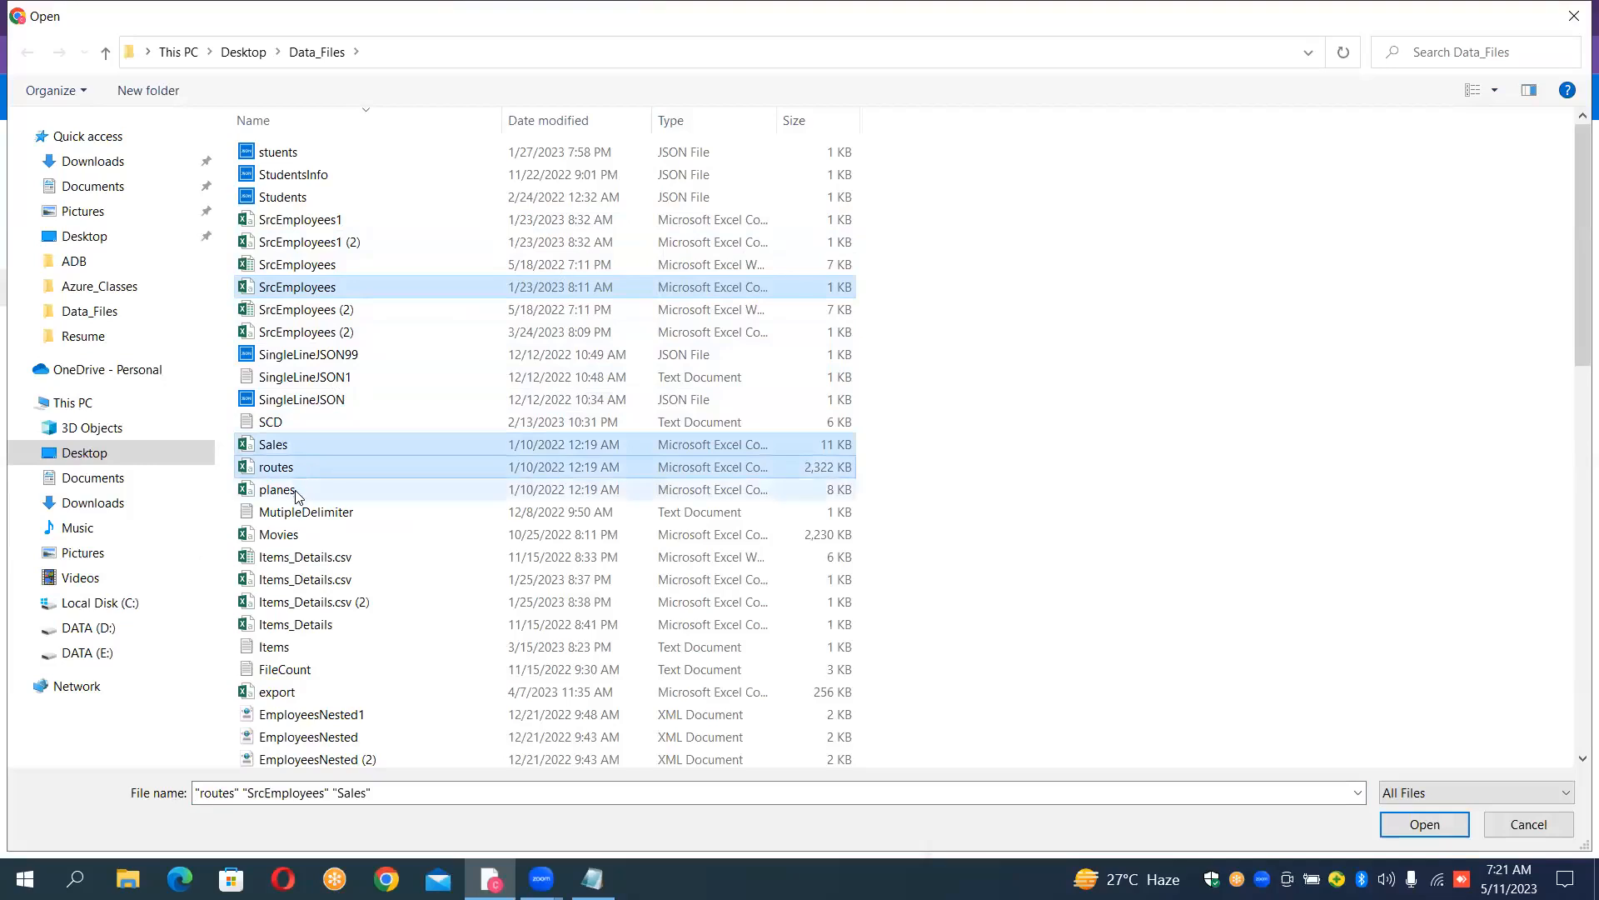
ctrl+click(295, 489)
ctrl+click(297, 583)
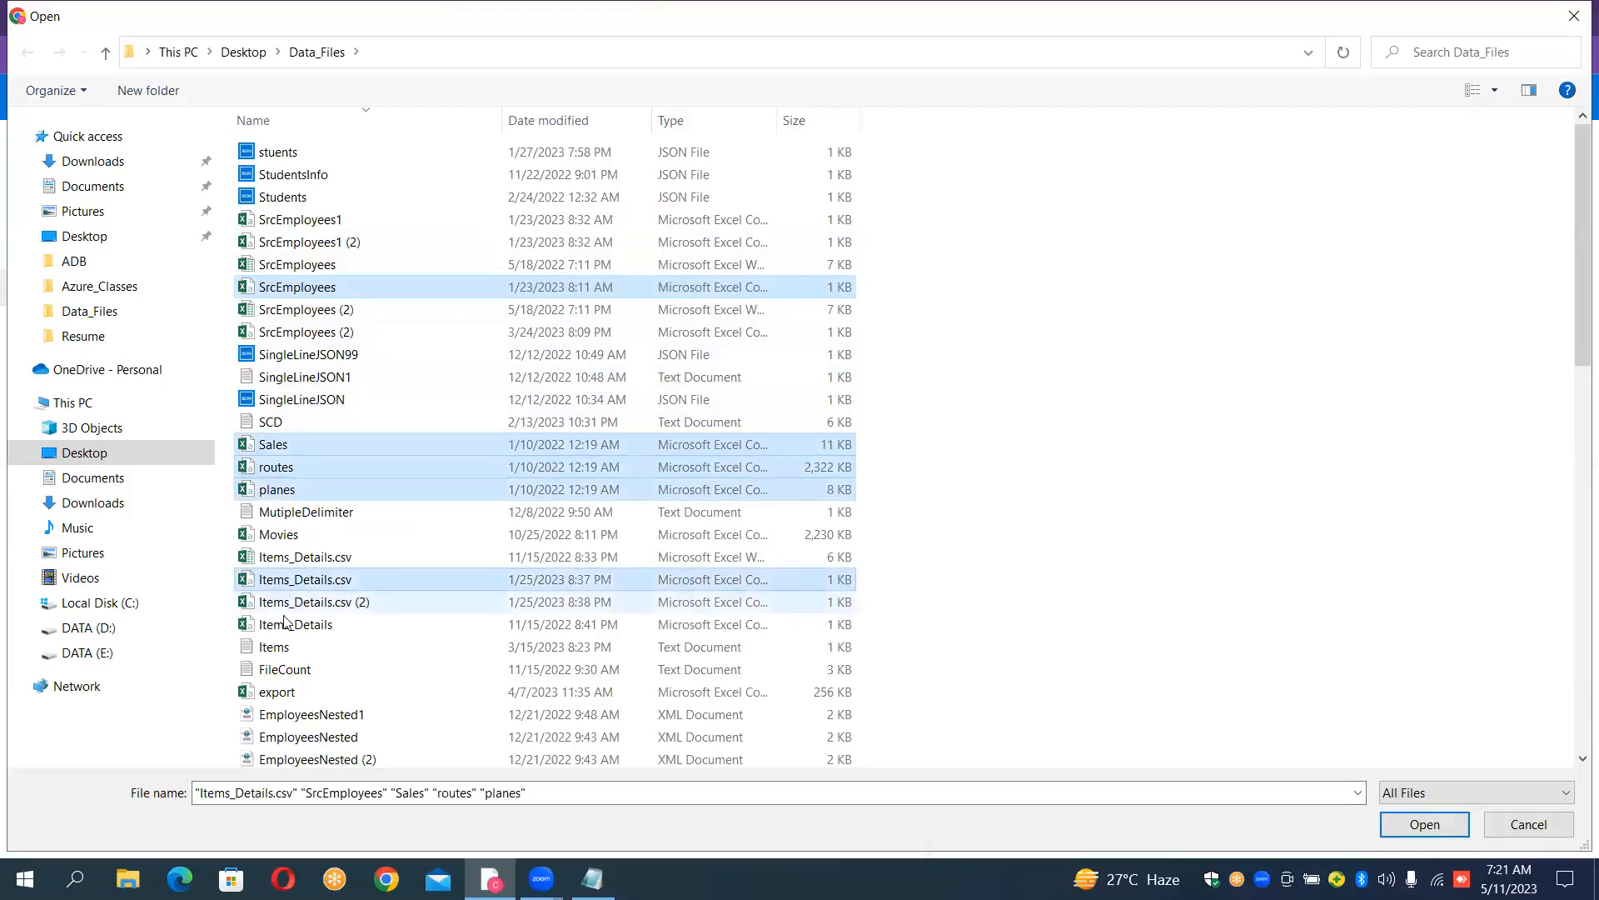
ctrl+click(287, 691)
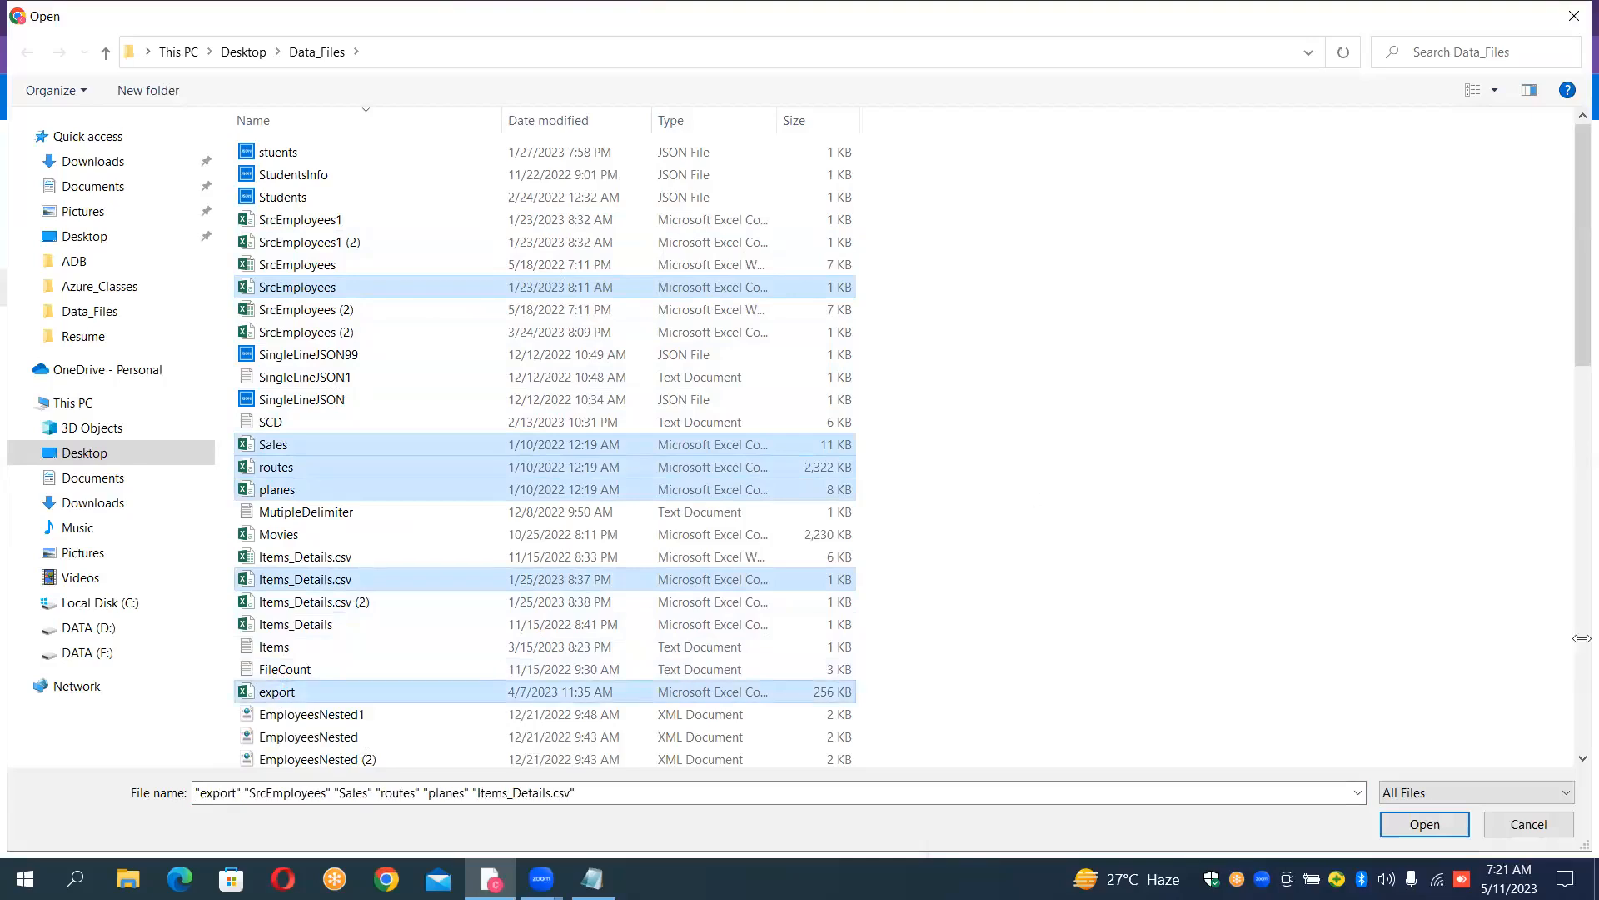
click(1424, 823)
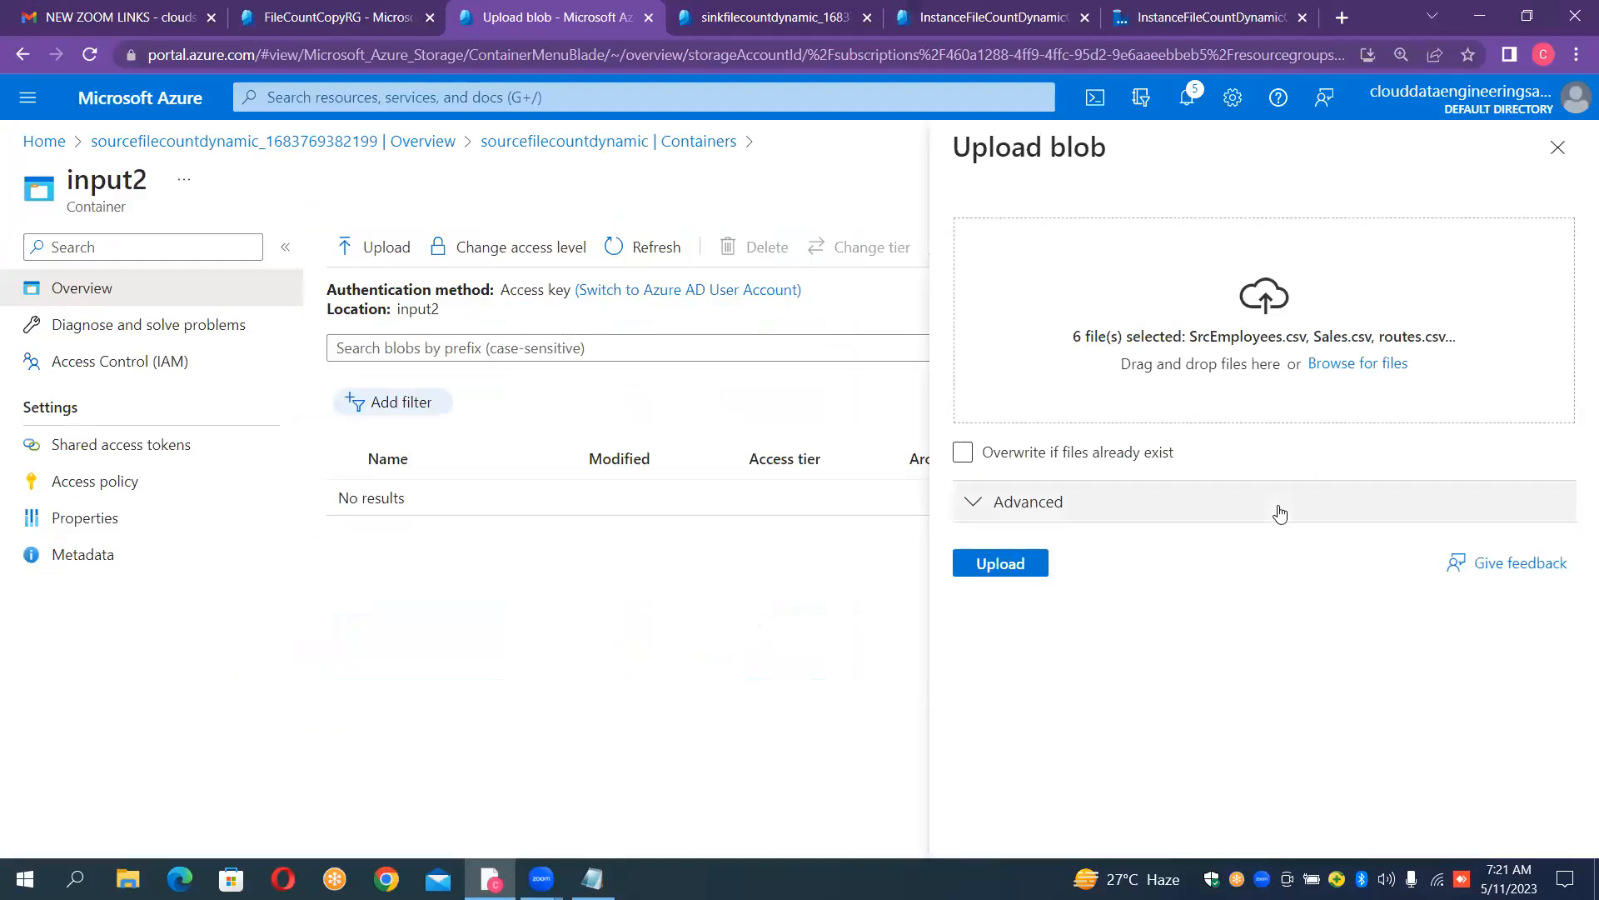
- Upload the six chosen files to the input2 container and close the upload pane
click(1010, 564)
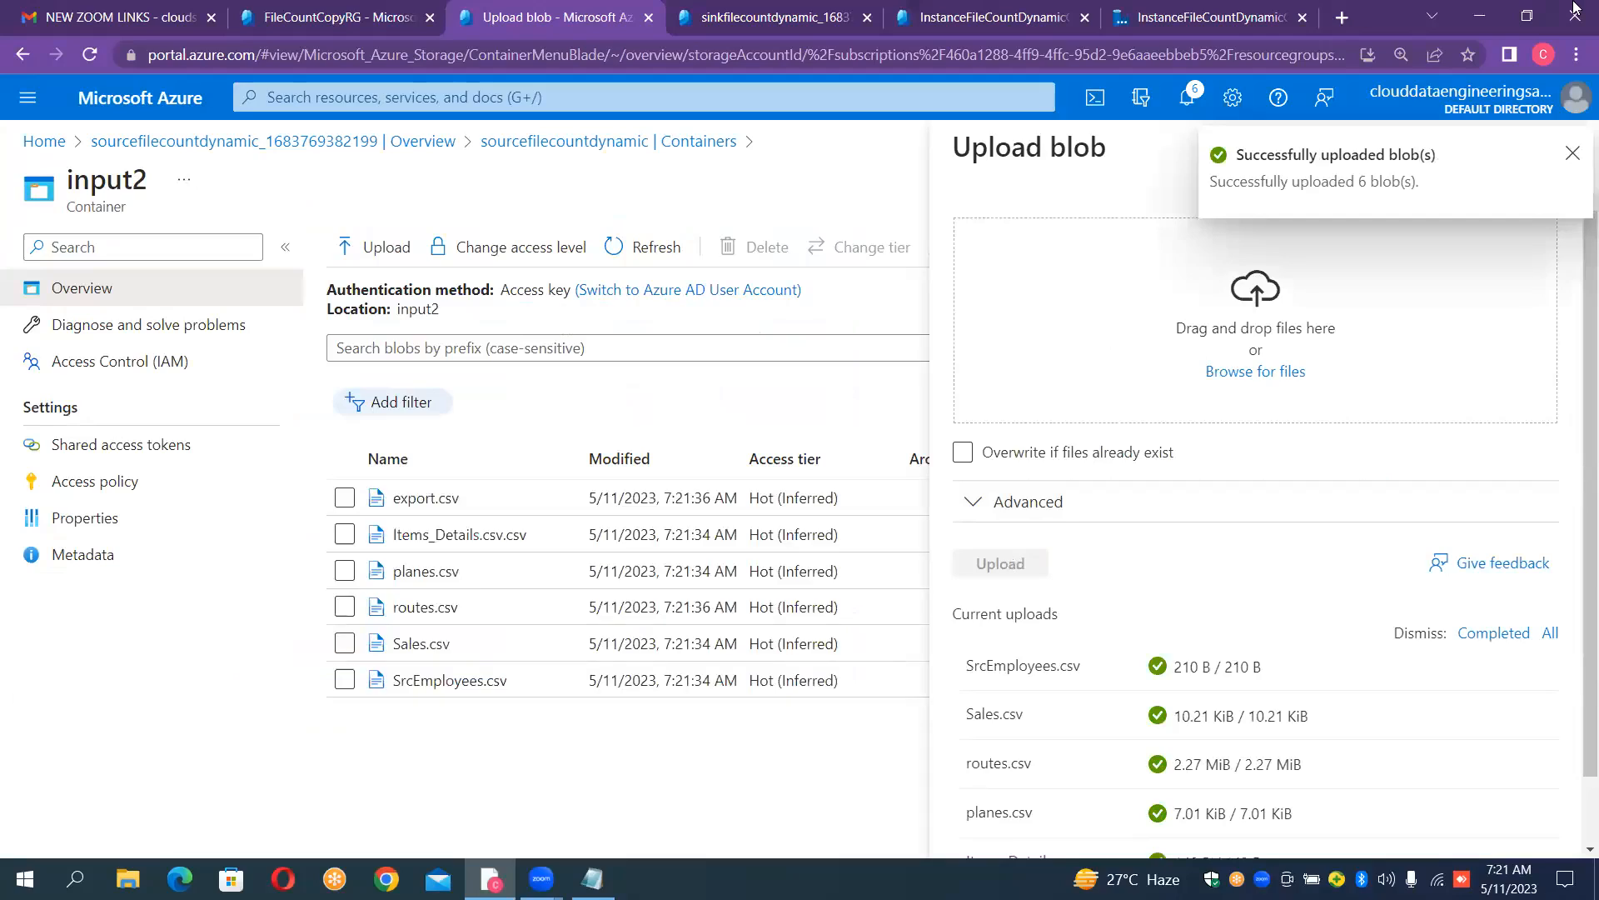
click(1572, 153)
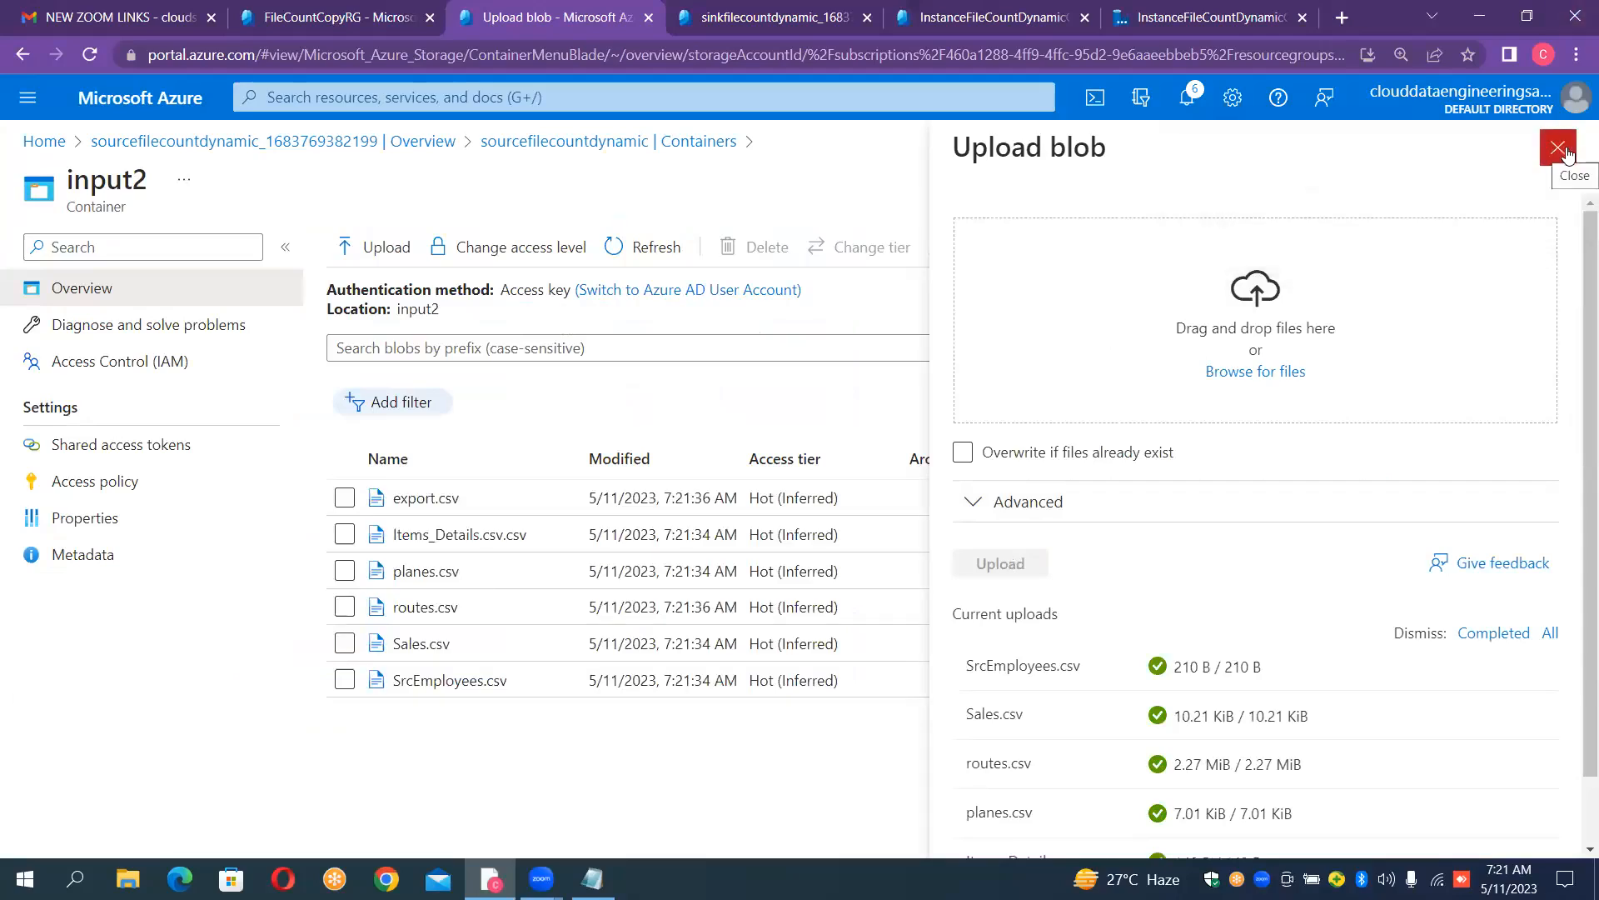
click(1567, 155)
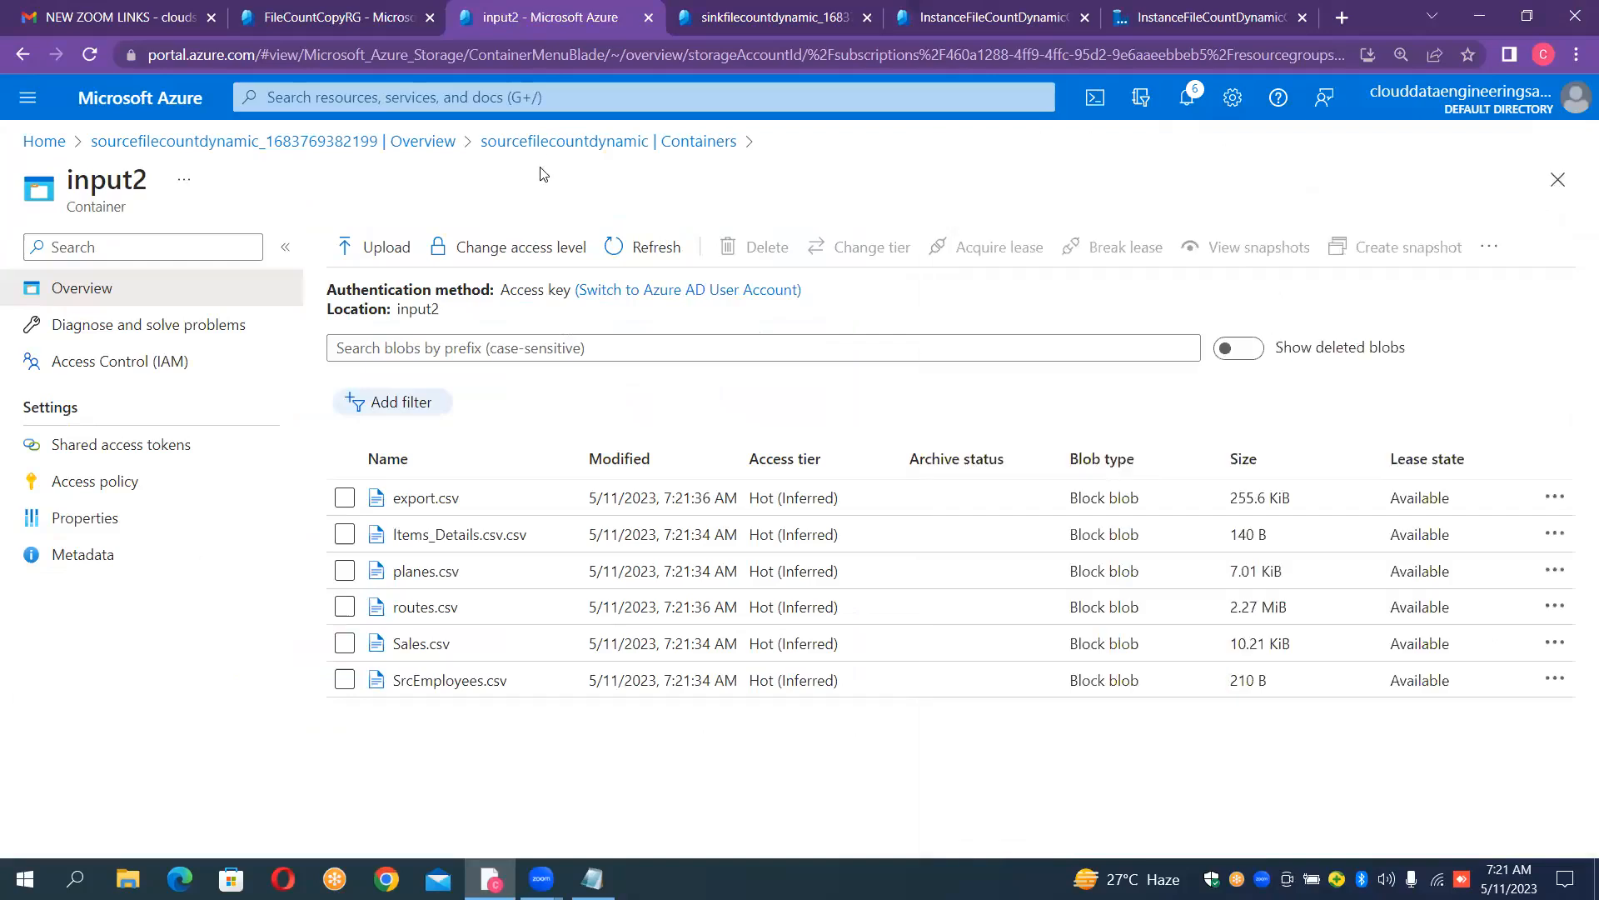
- Check the contents of the input3 container, then return to the source account's container list
click(553, 143)
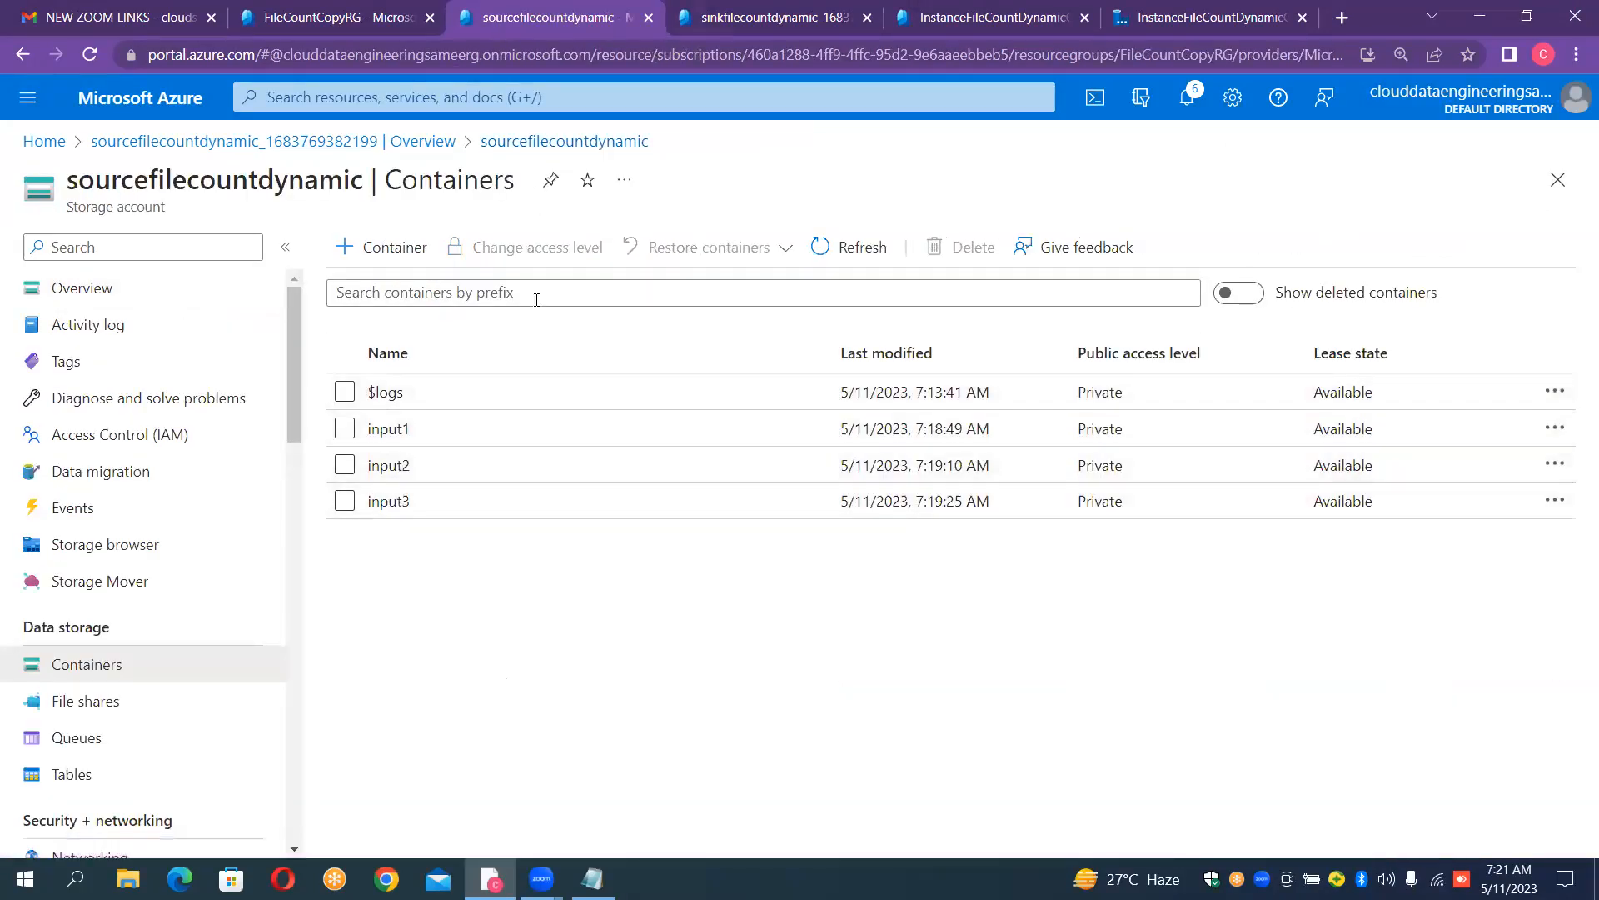
click(405, 502)
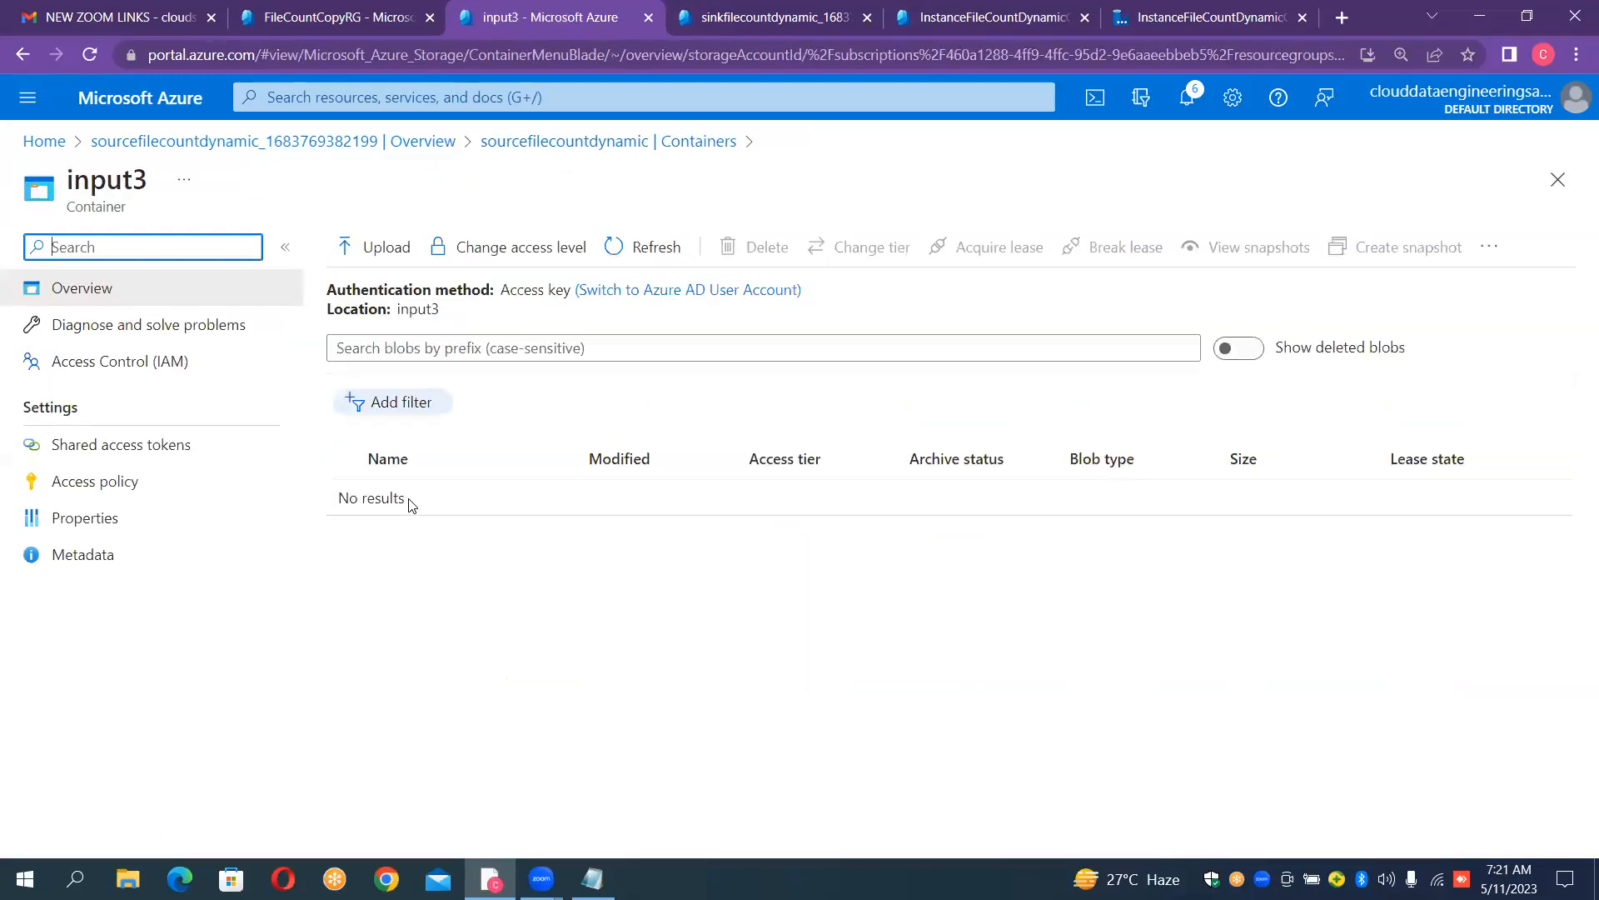
click(615, 154)
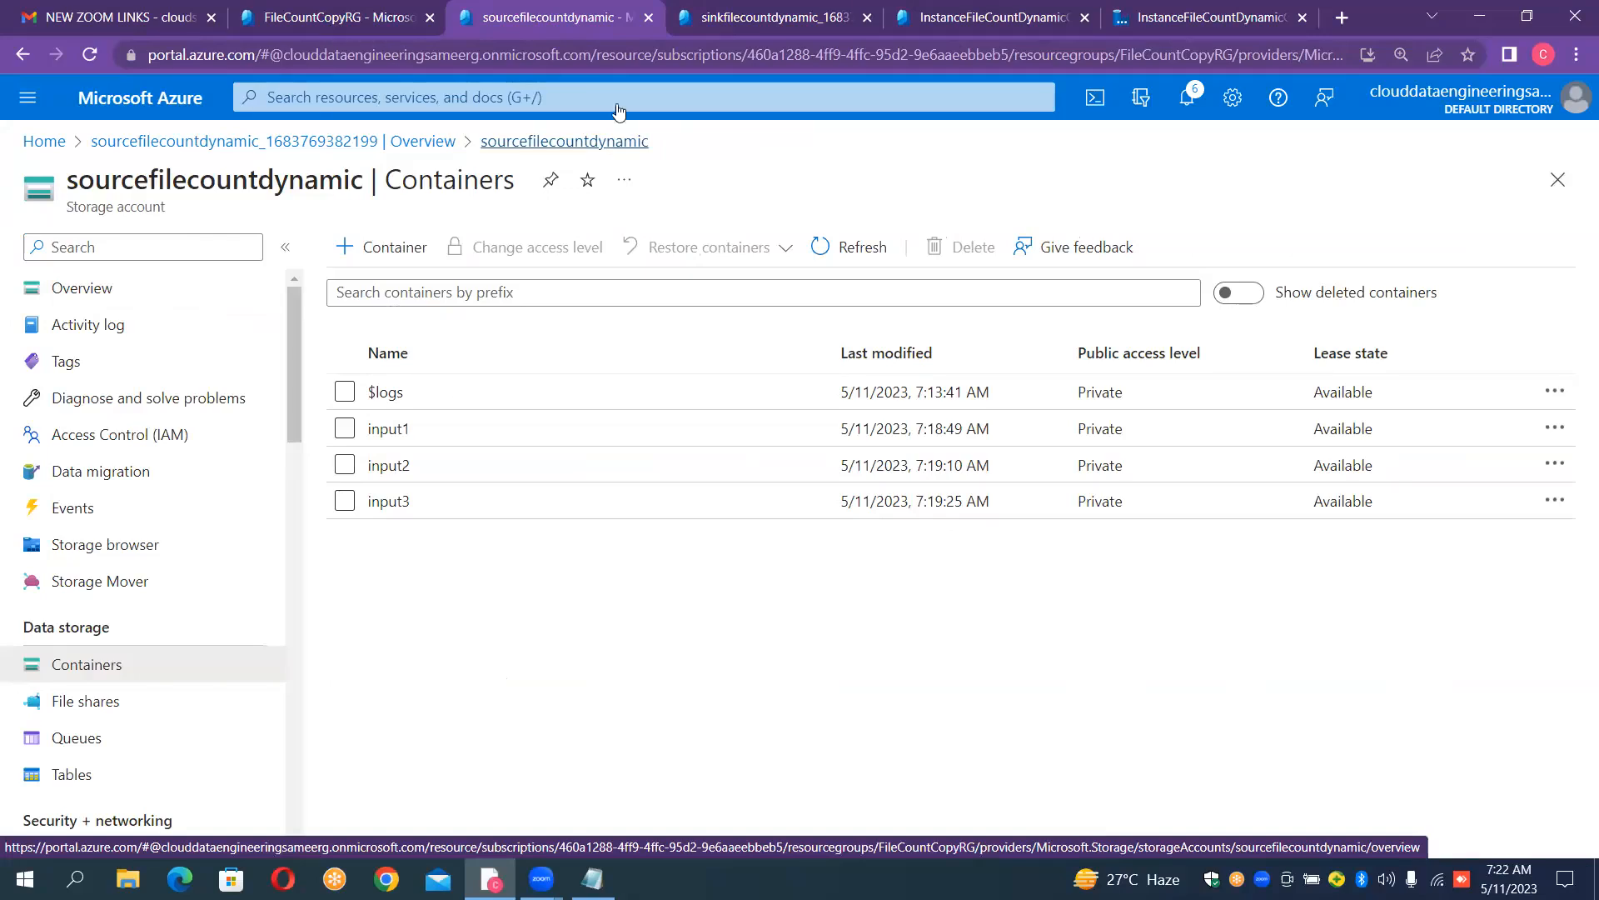
- Go to the sinkfilecountdynamic storage account from its completed deployment and open its container list
click(776, 18)
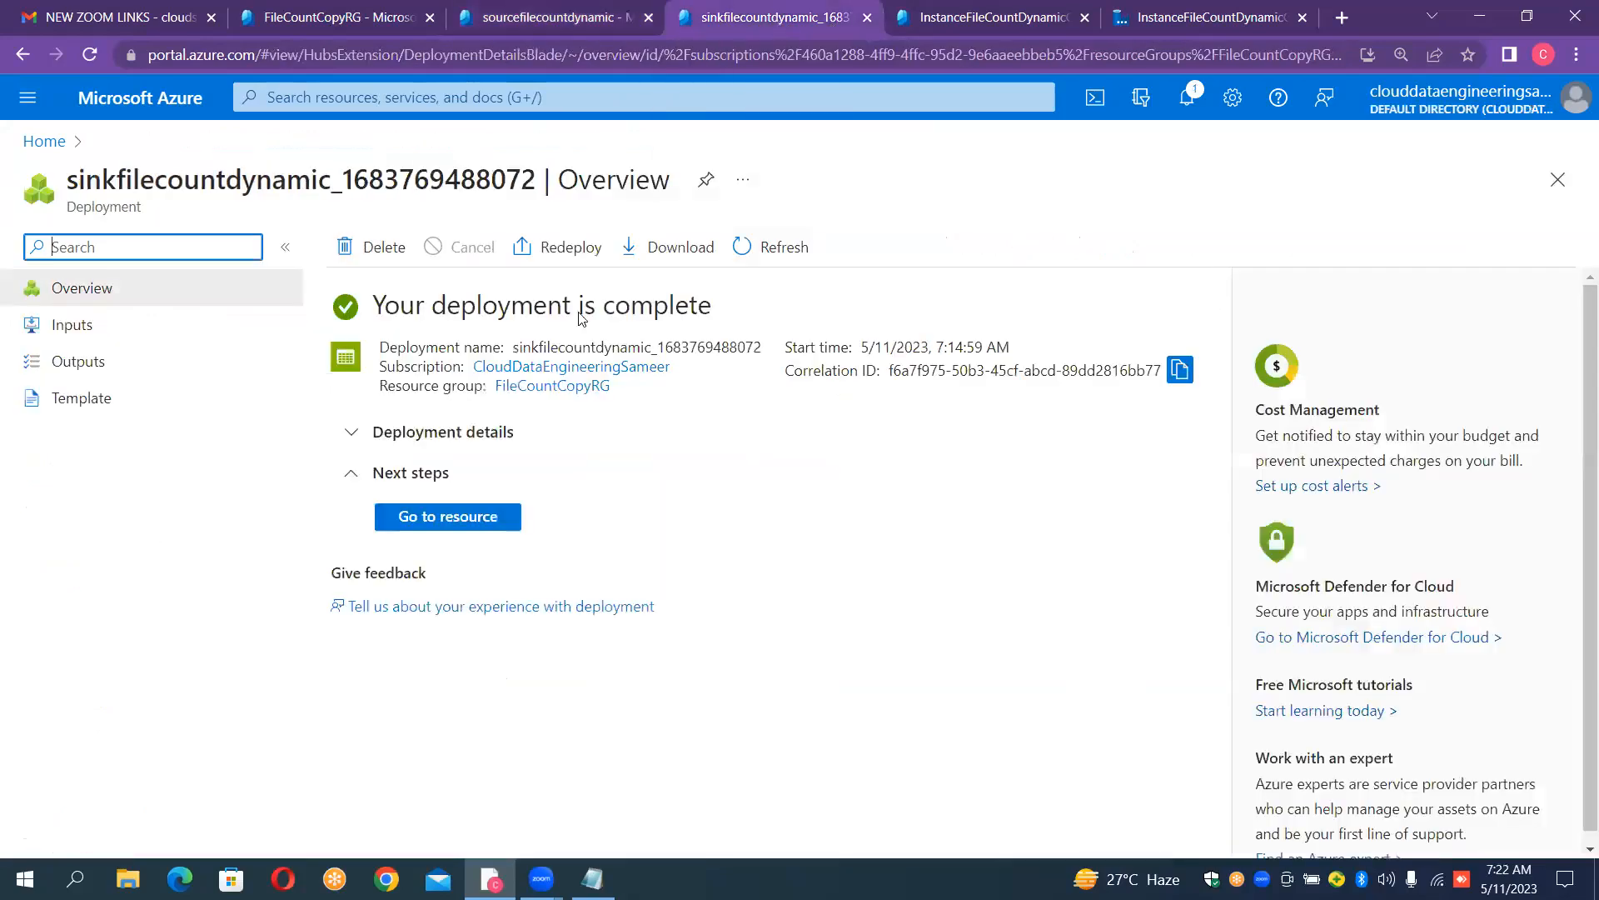
click(448, 518)
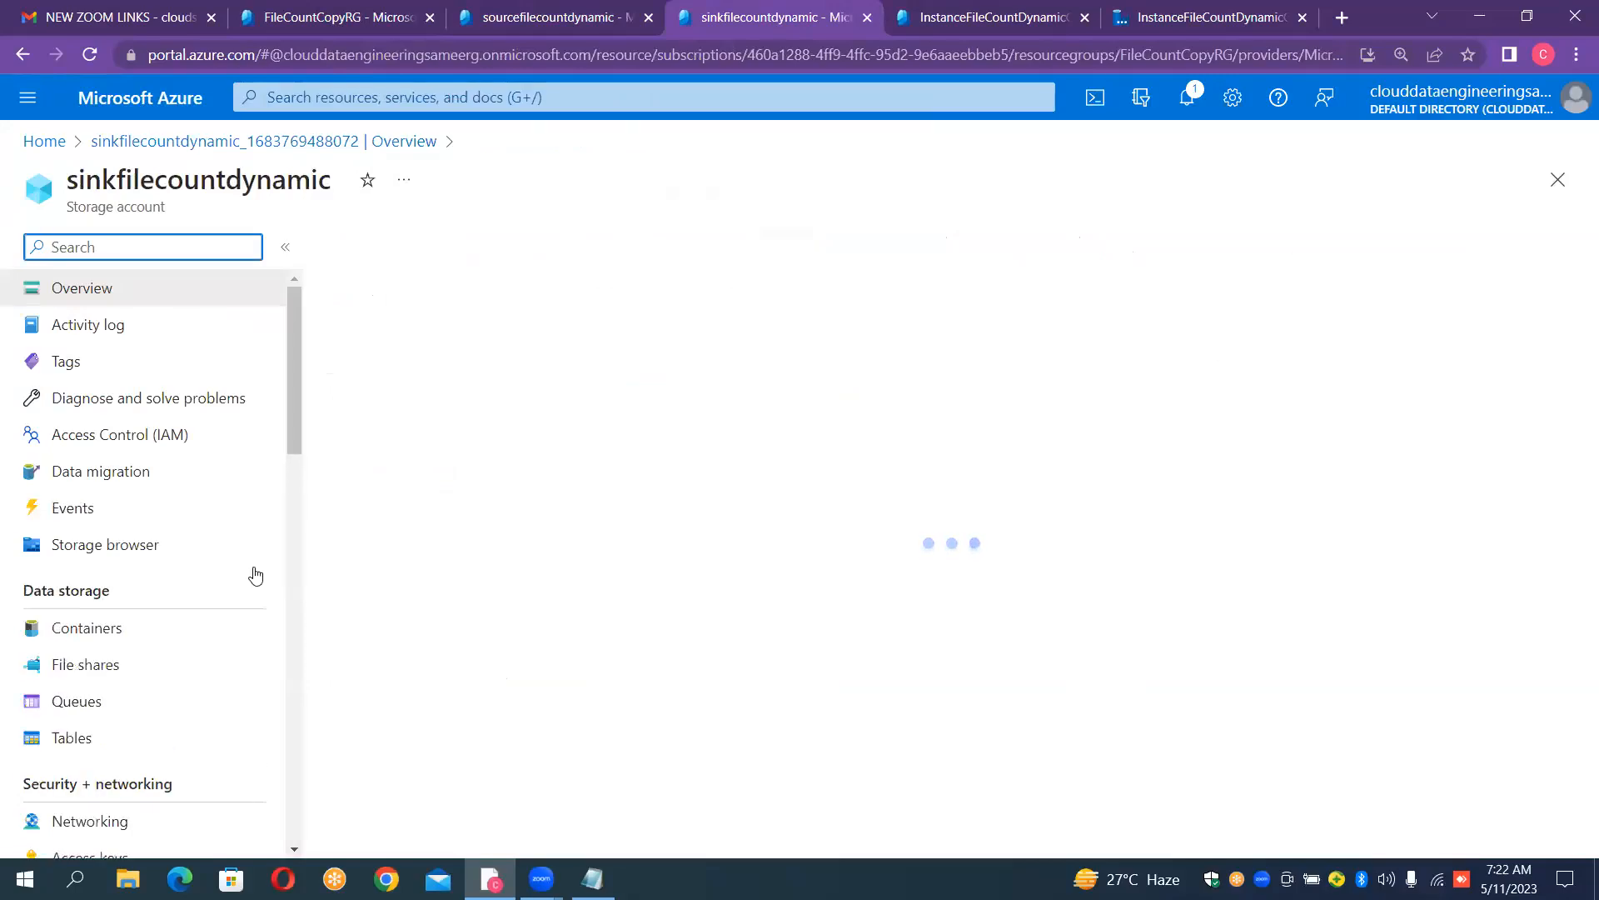
click(133, 638)
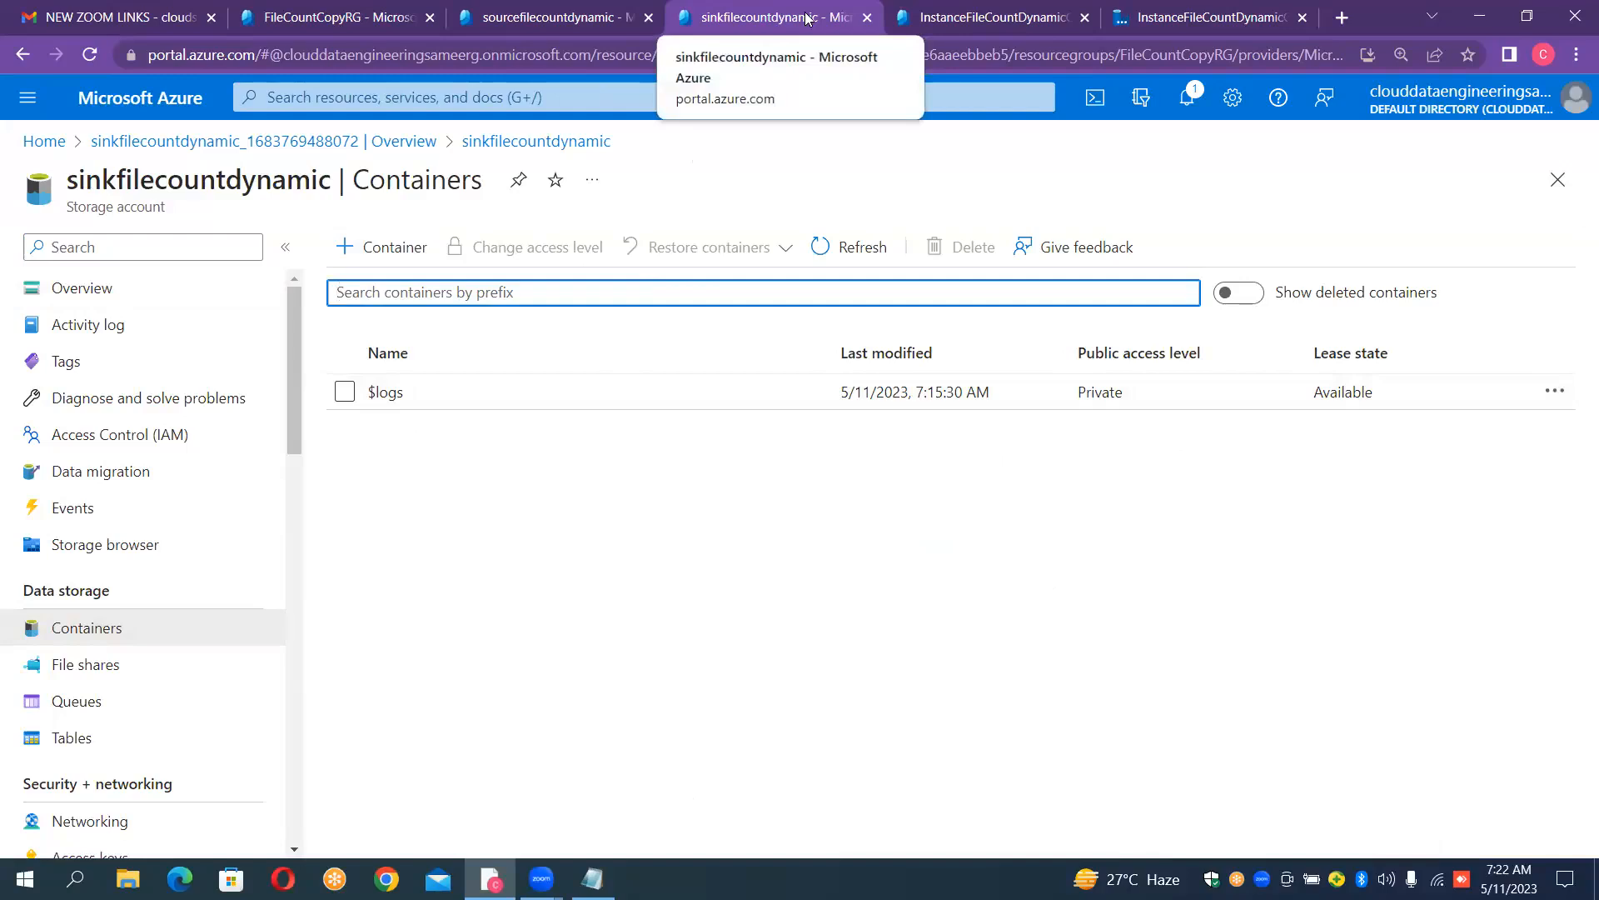
- Switch to Azure Data Factory Studio for InstanceFileCountDynamicCopy and expand its navigation pane to show the page names
click(958, 8)
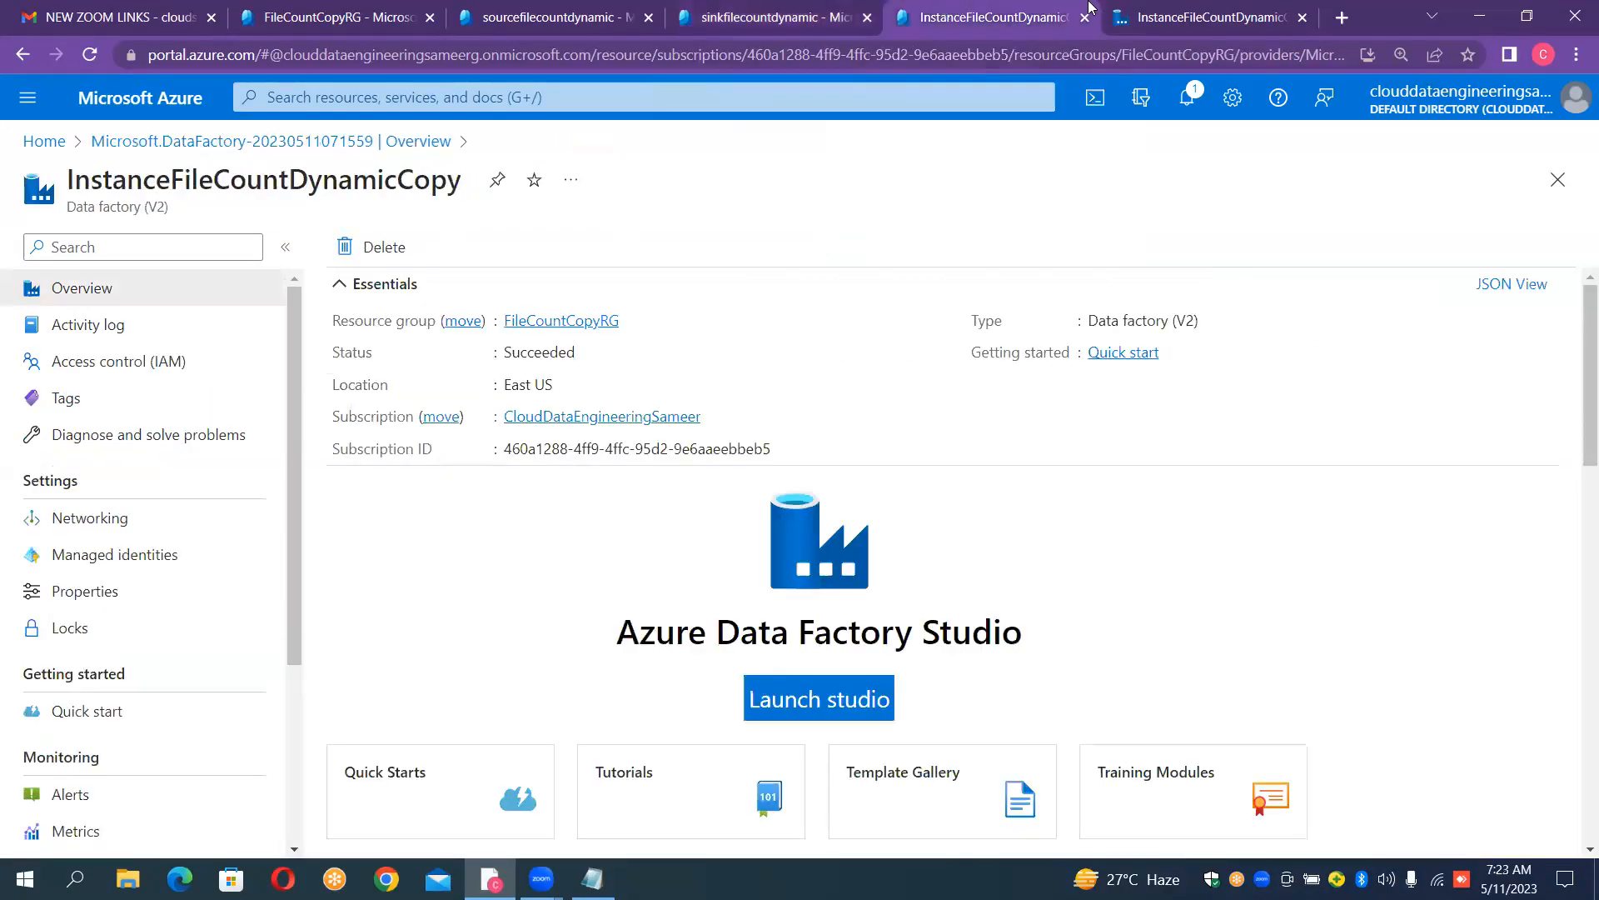
click(1172, 17)
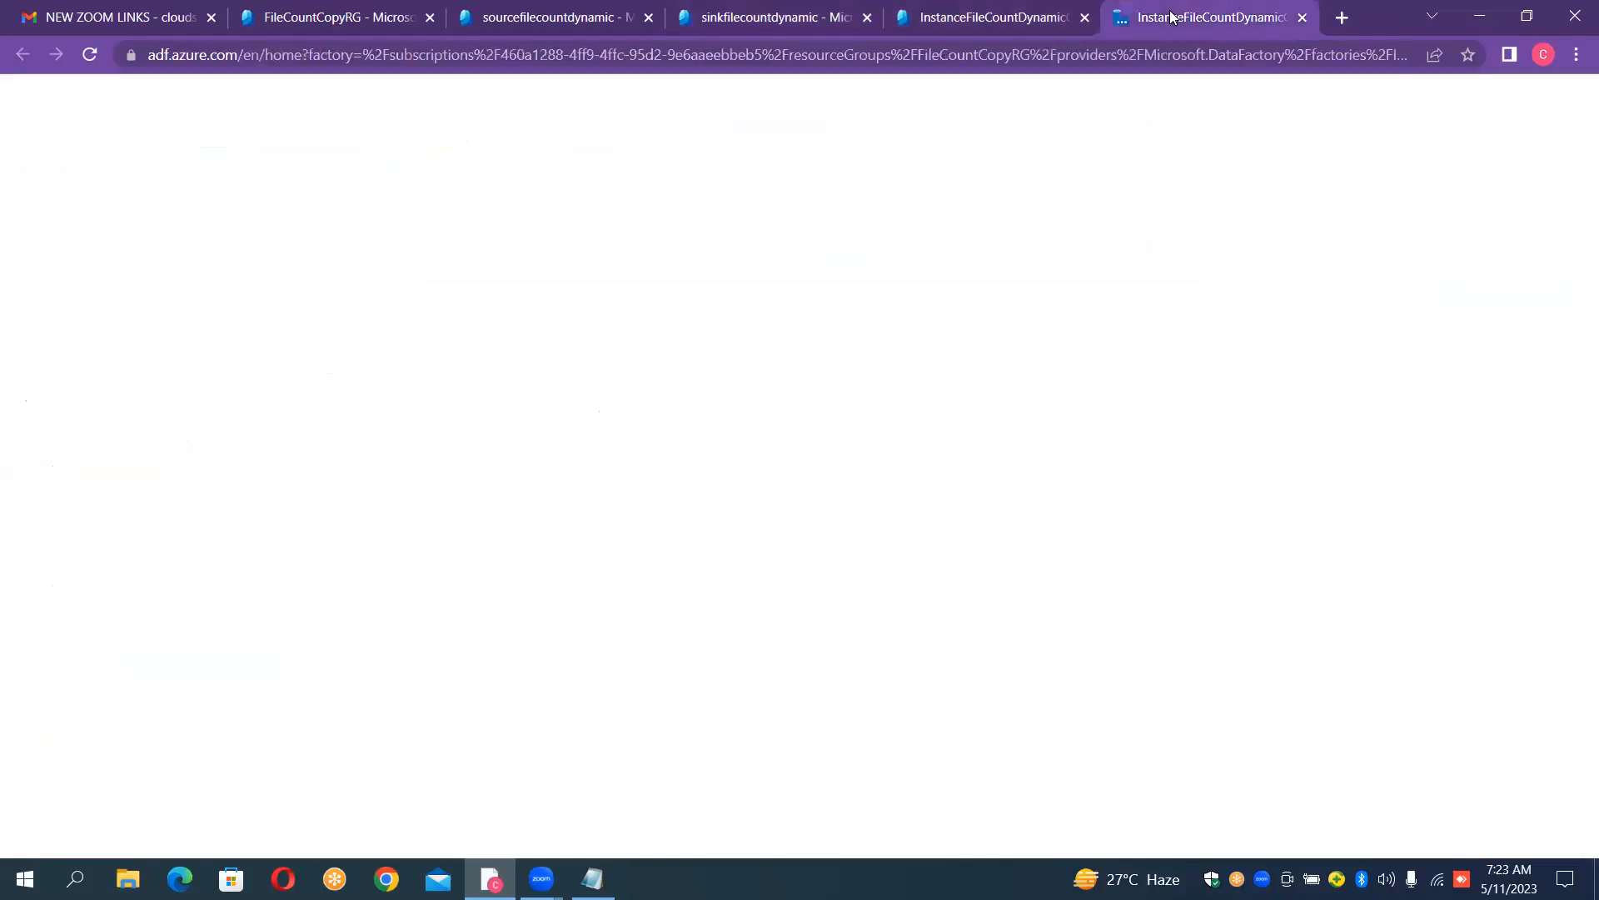
click(1062, 19)
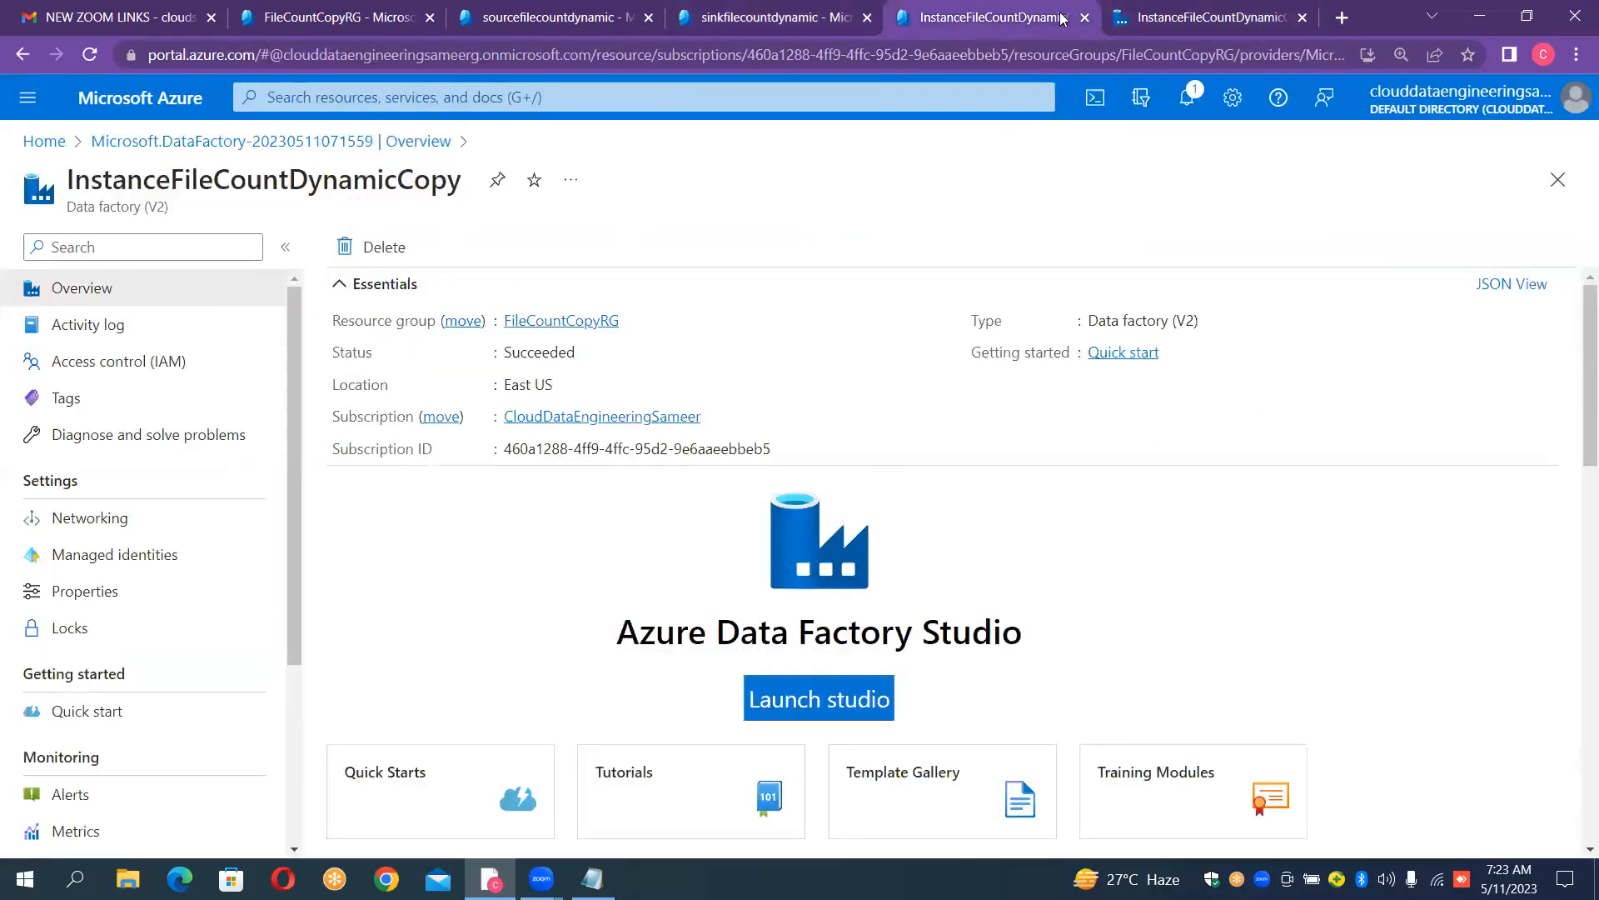
click(1190, 18)
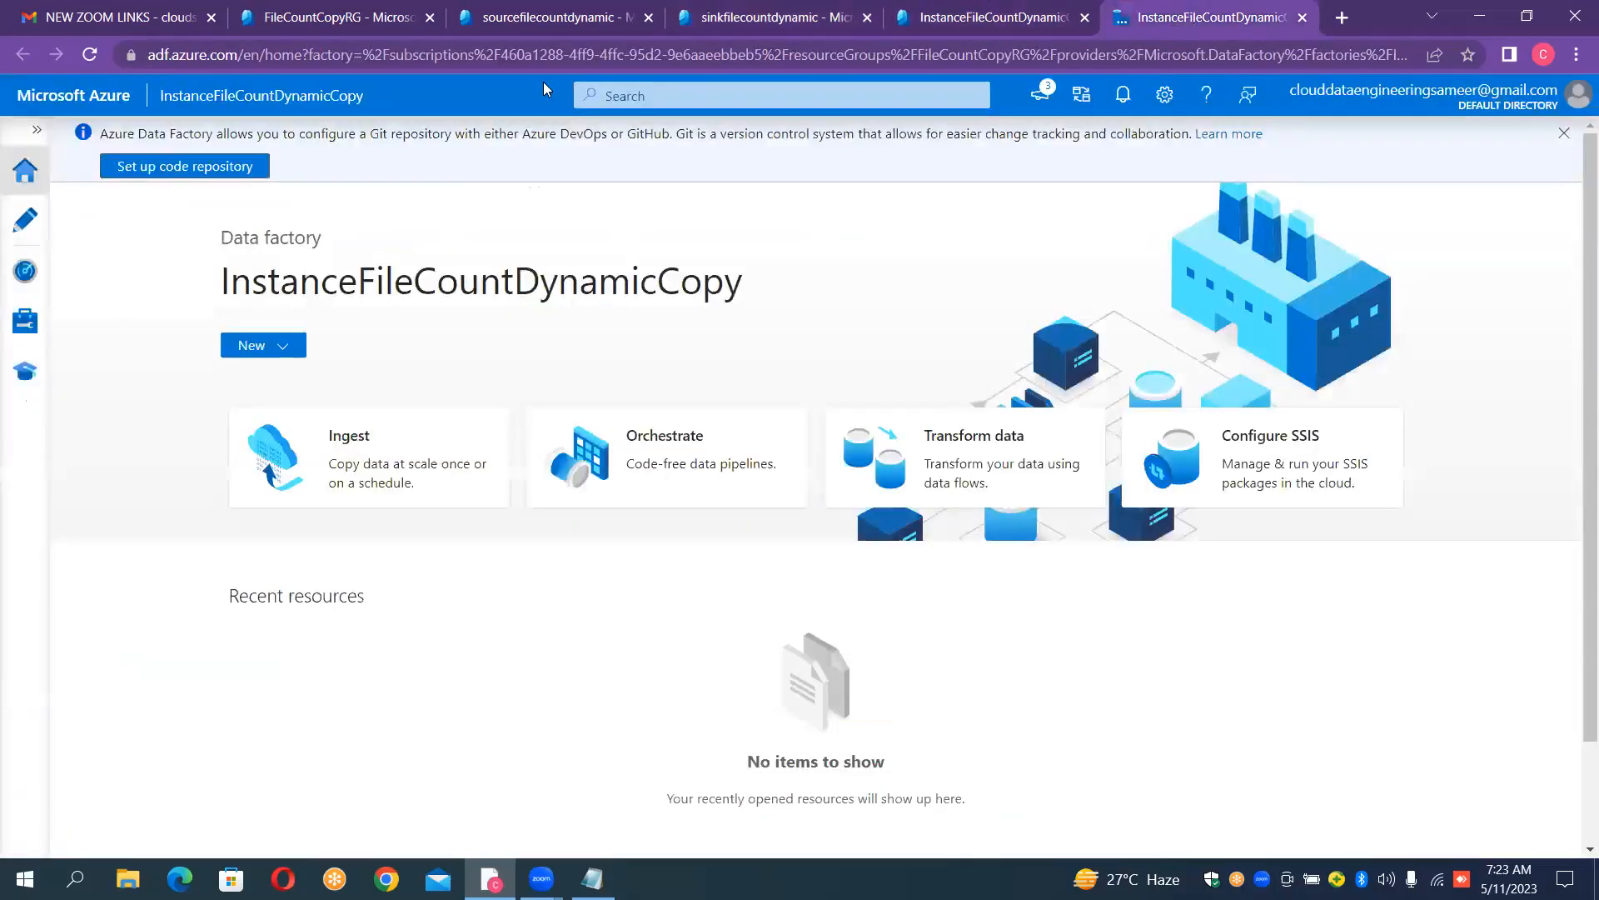
click(35, 130)
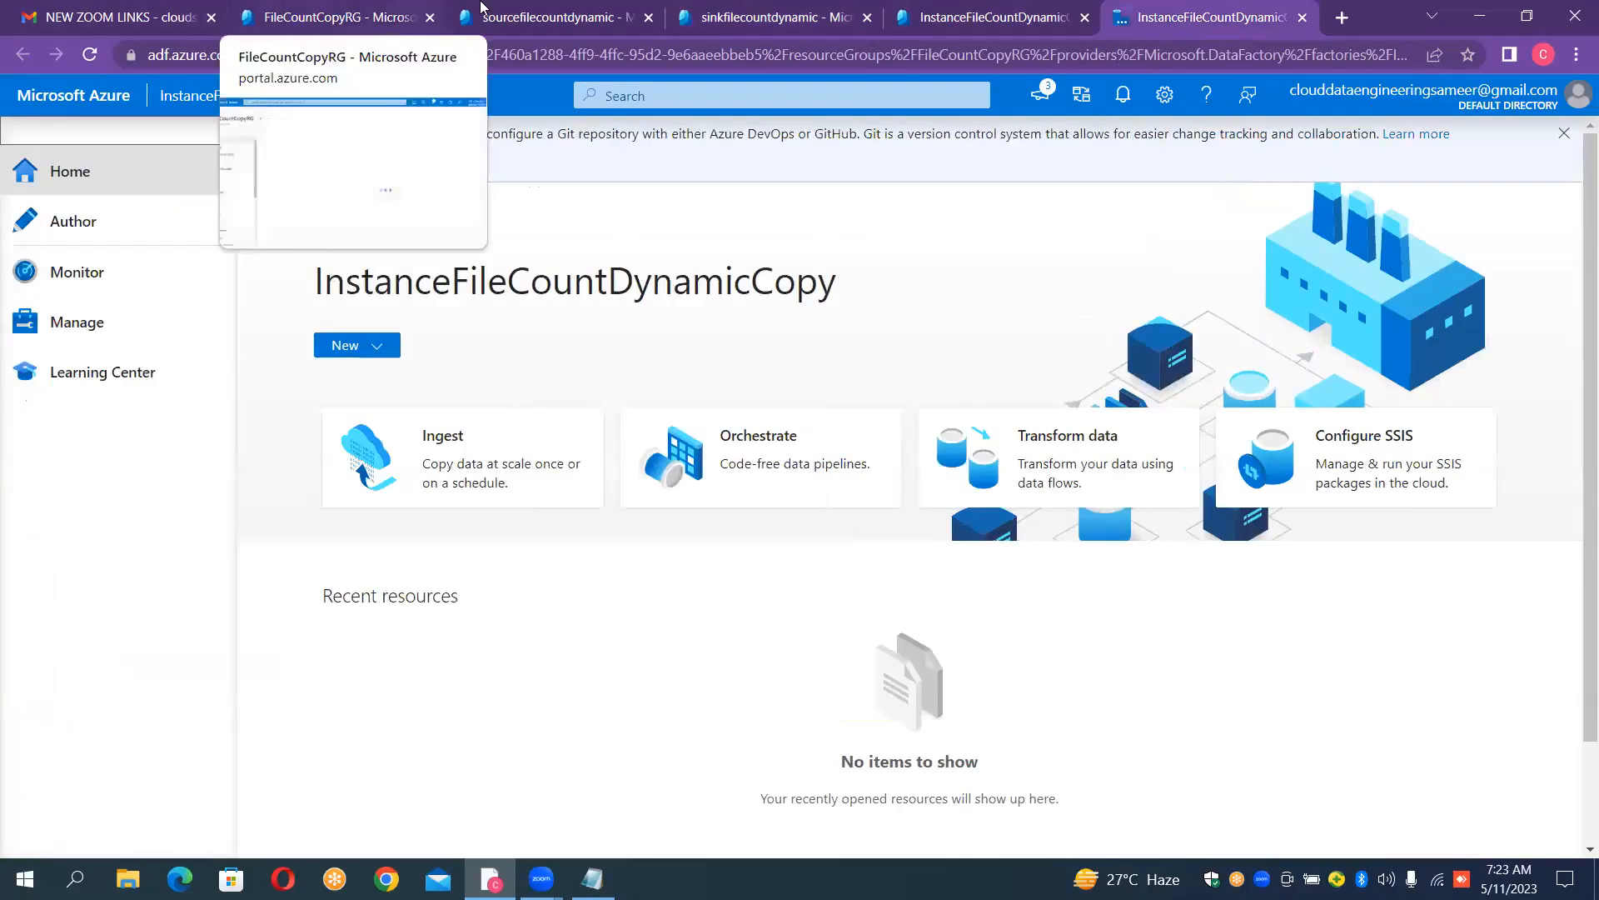
- Switch to the sourcefilecountdynamic storage account's container list and open a blank Notepad document over it
click(524, 18)
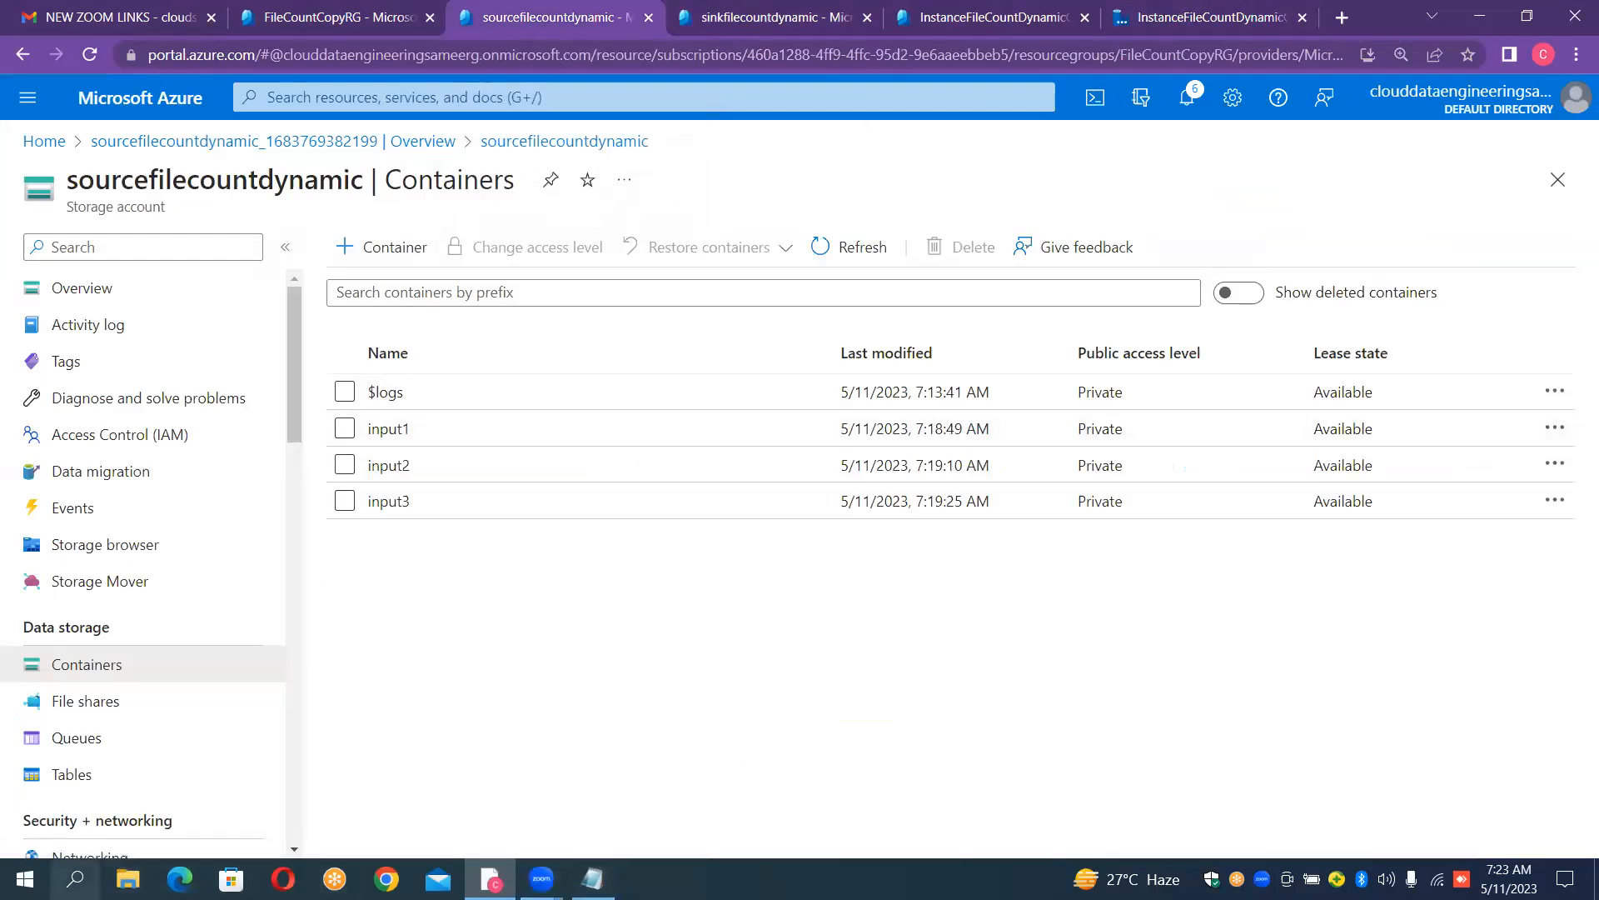
click(75, 878)
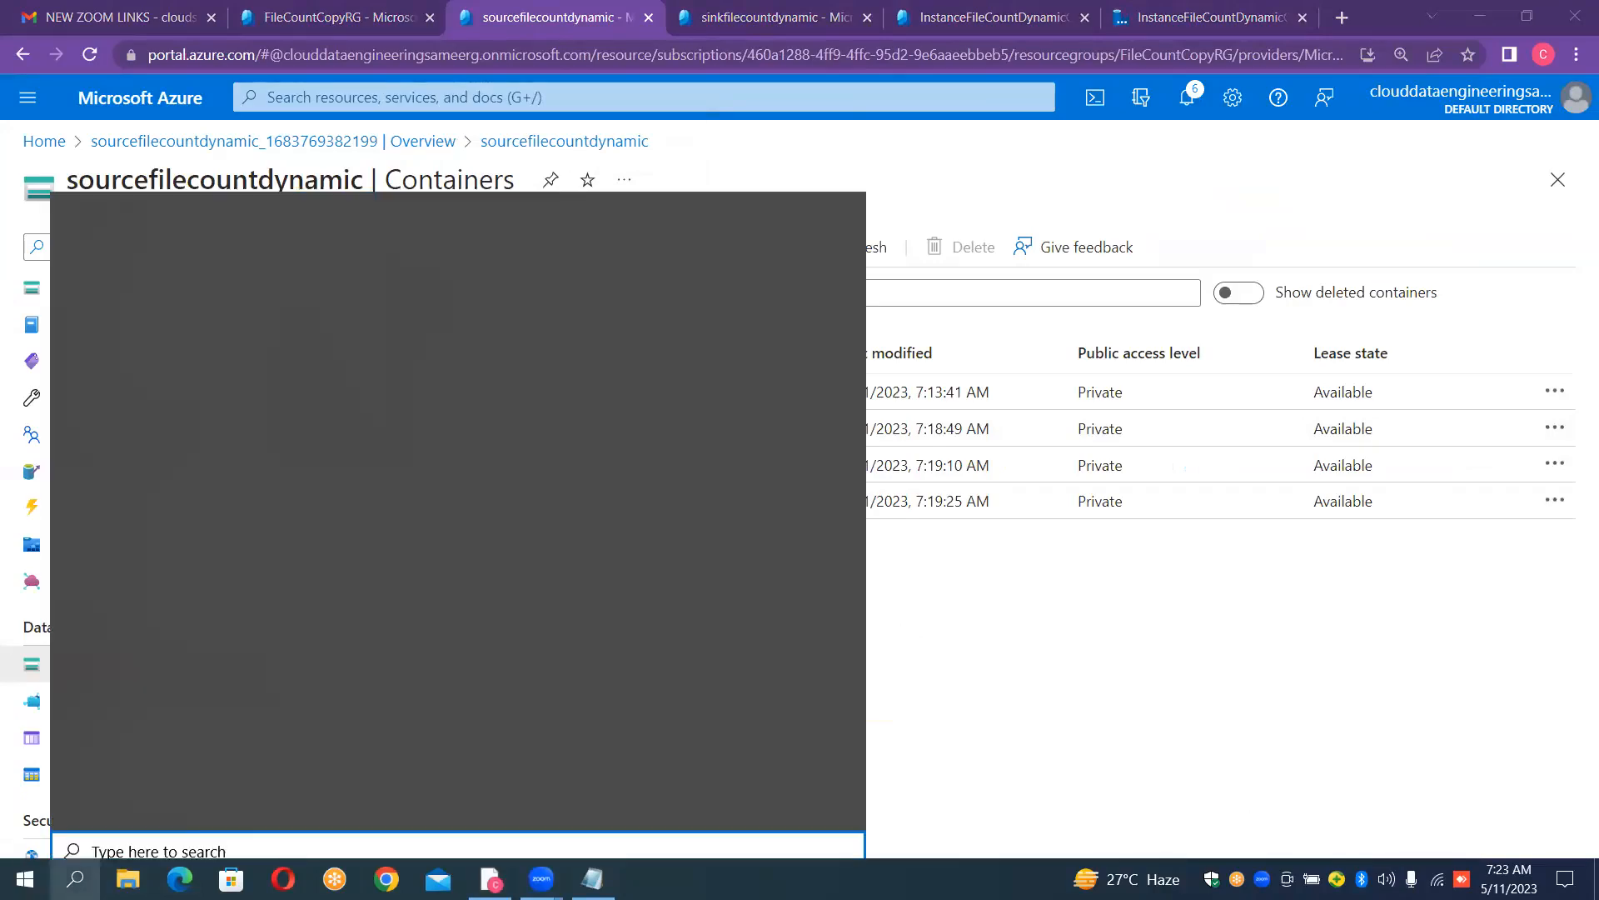
text(no)
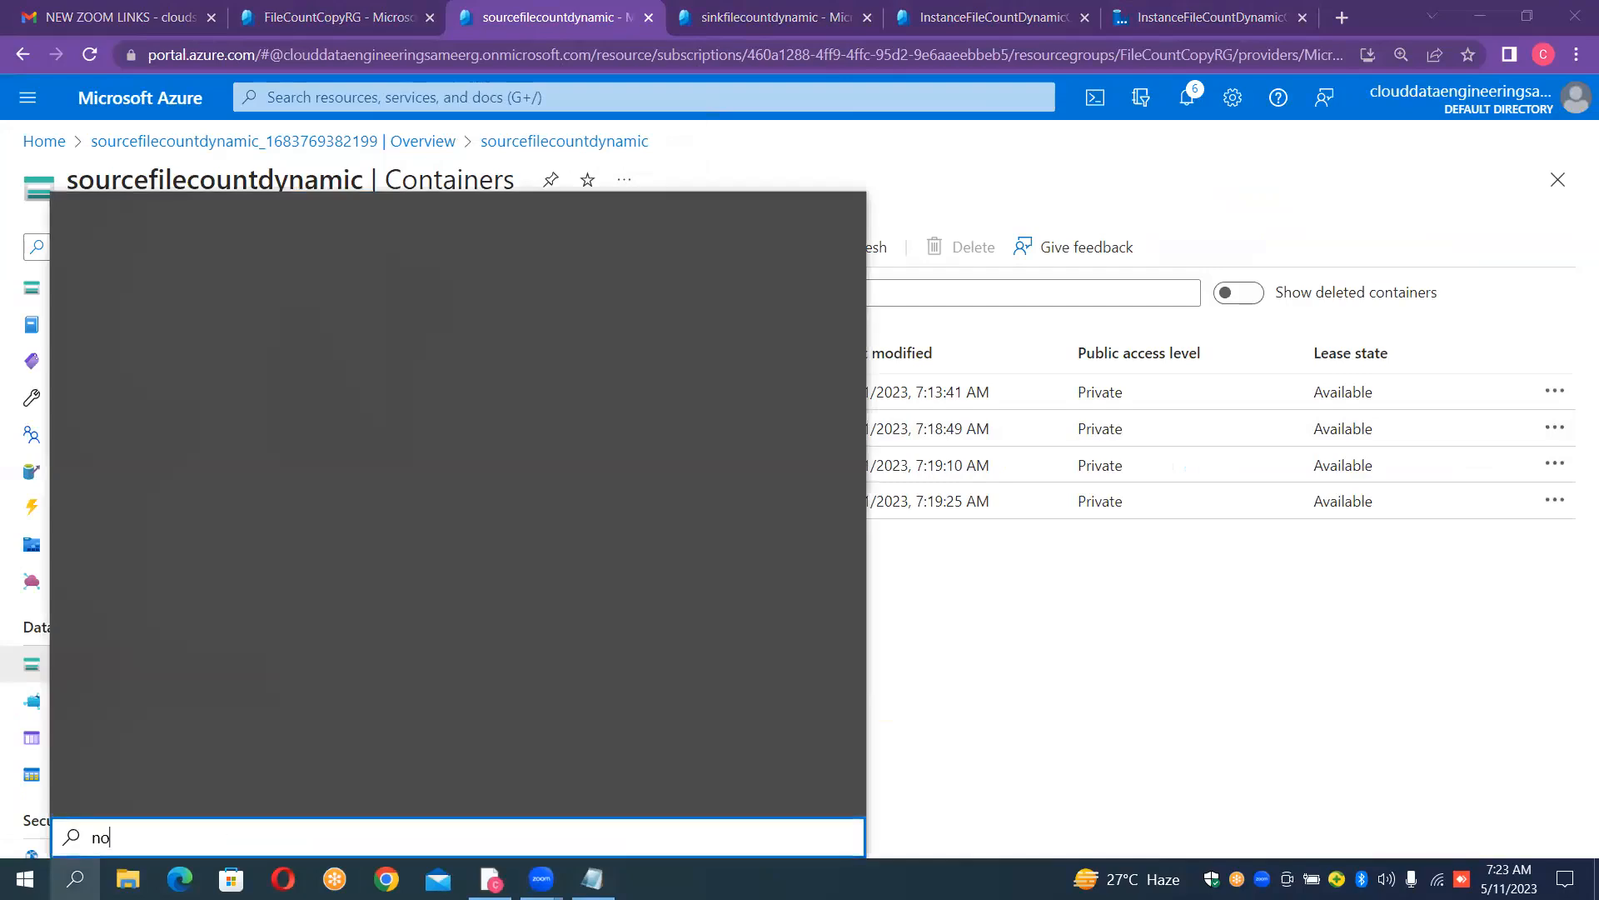
text(tepad)
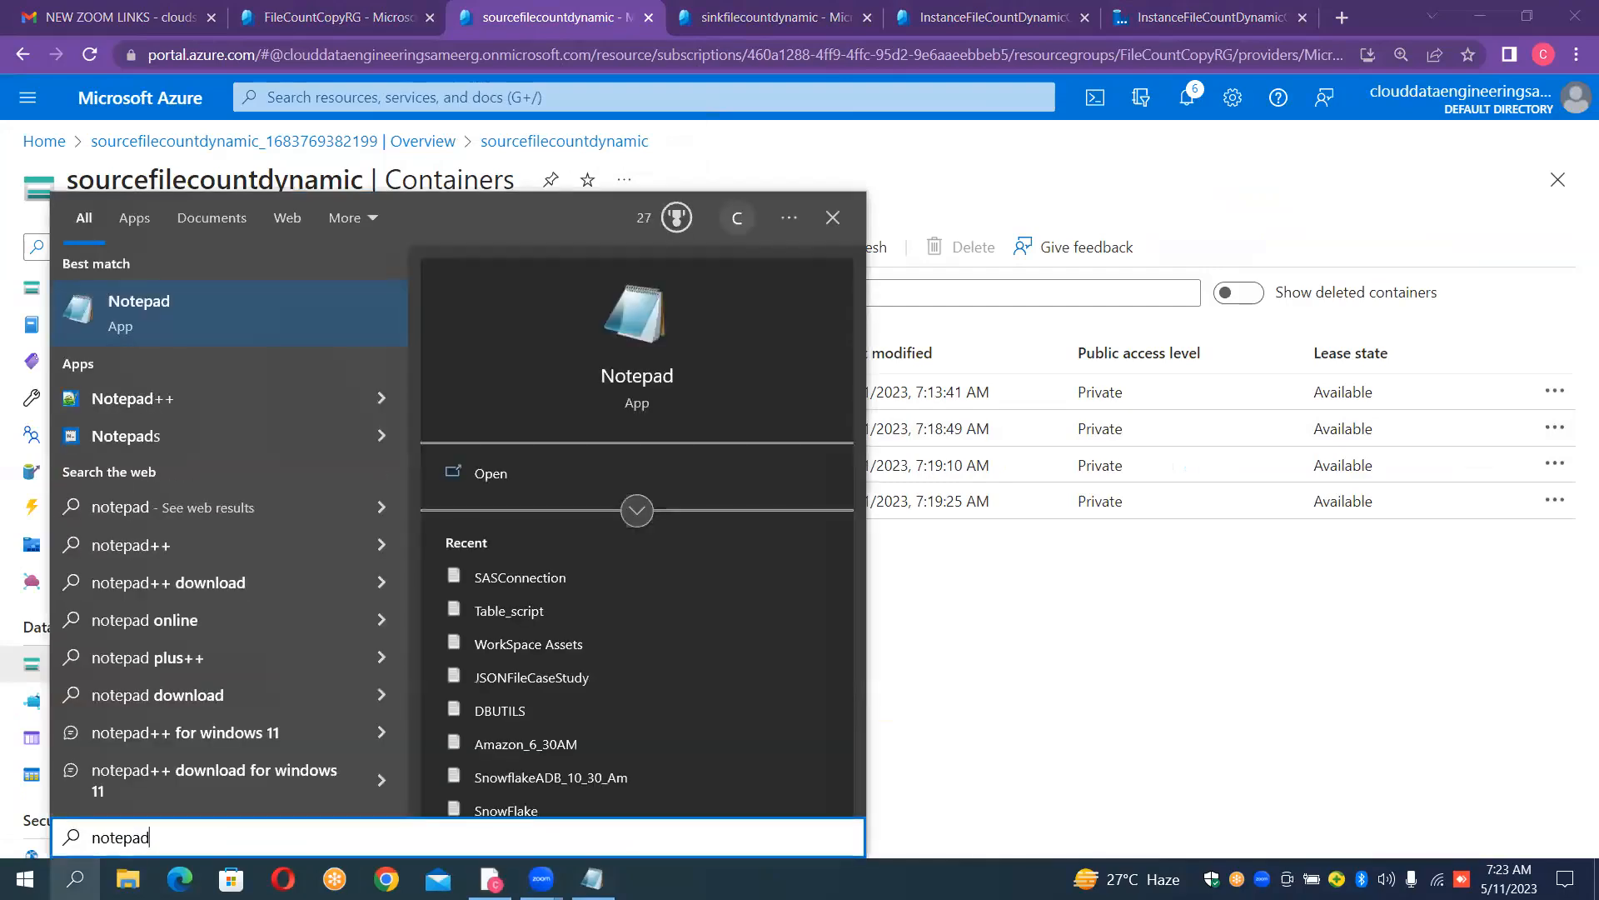
key(Return)
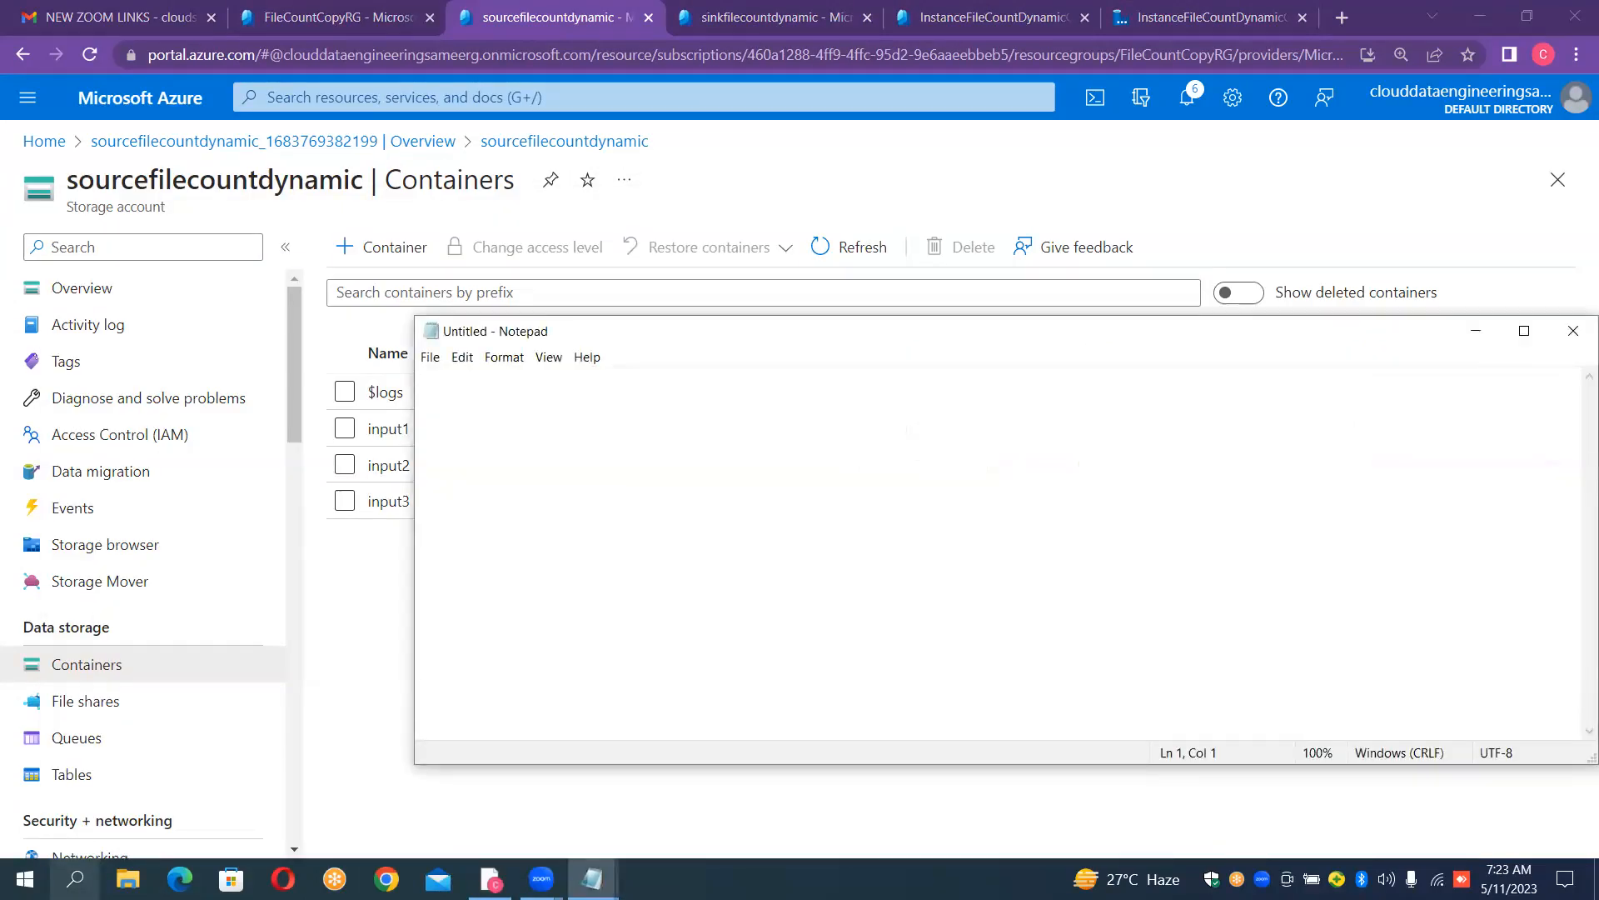
- Write the header line sourcecontainer,sinkcontainer in the blank document
text(sour)
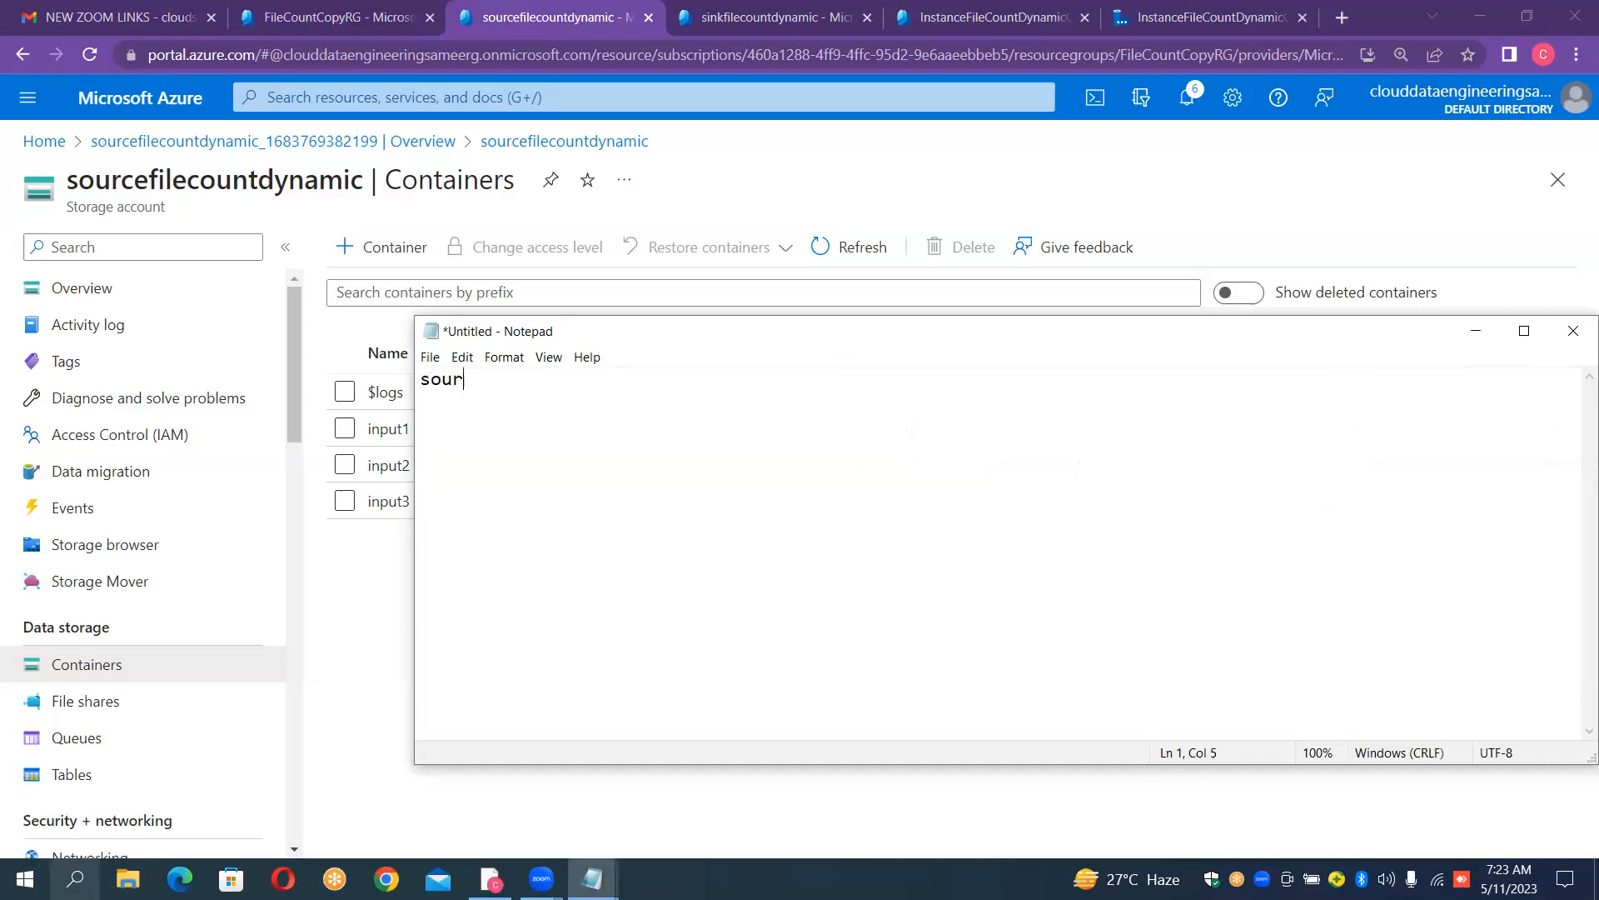
text(cecontainer,sinkcontaine)
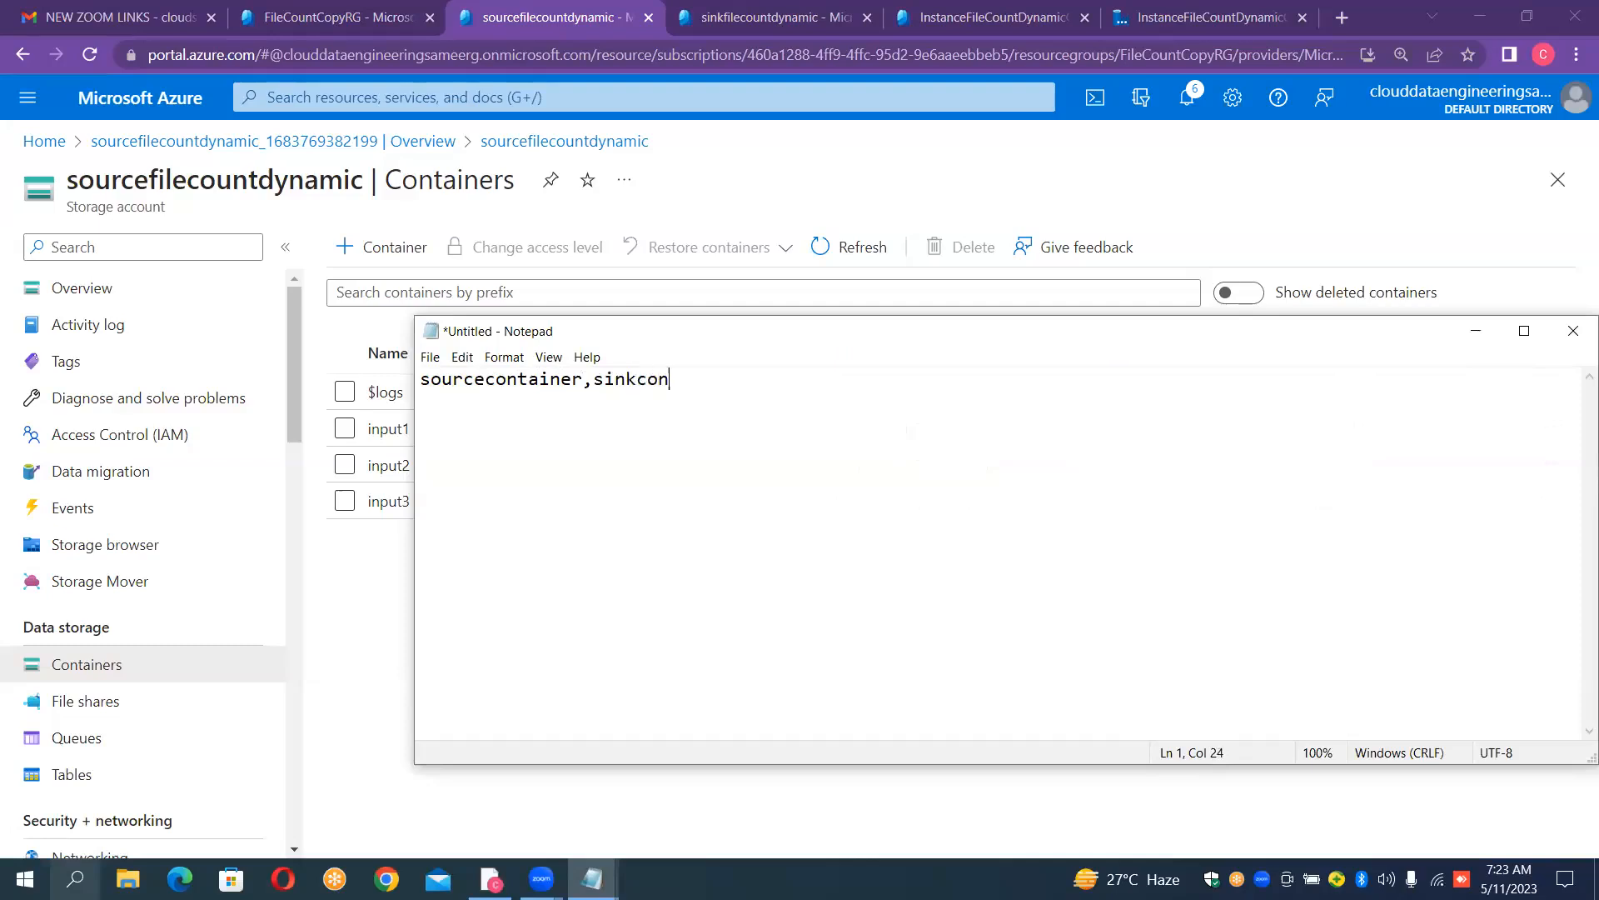
text(r)
- Add three rows below the header: input1,output1, input2,output2 and input3,output3
key(Return)
text(input1,output1 )
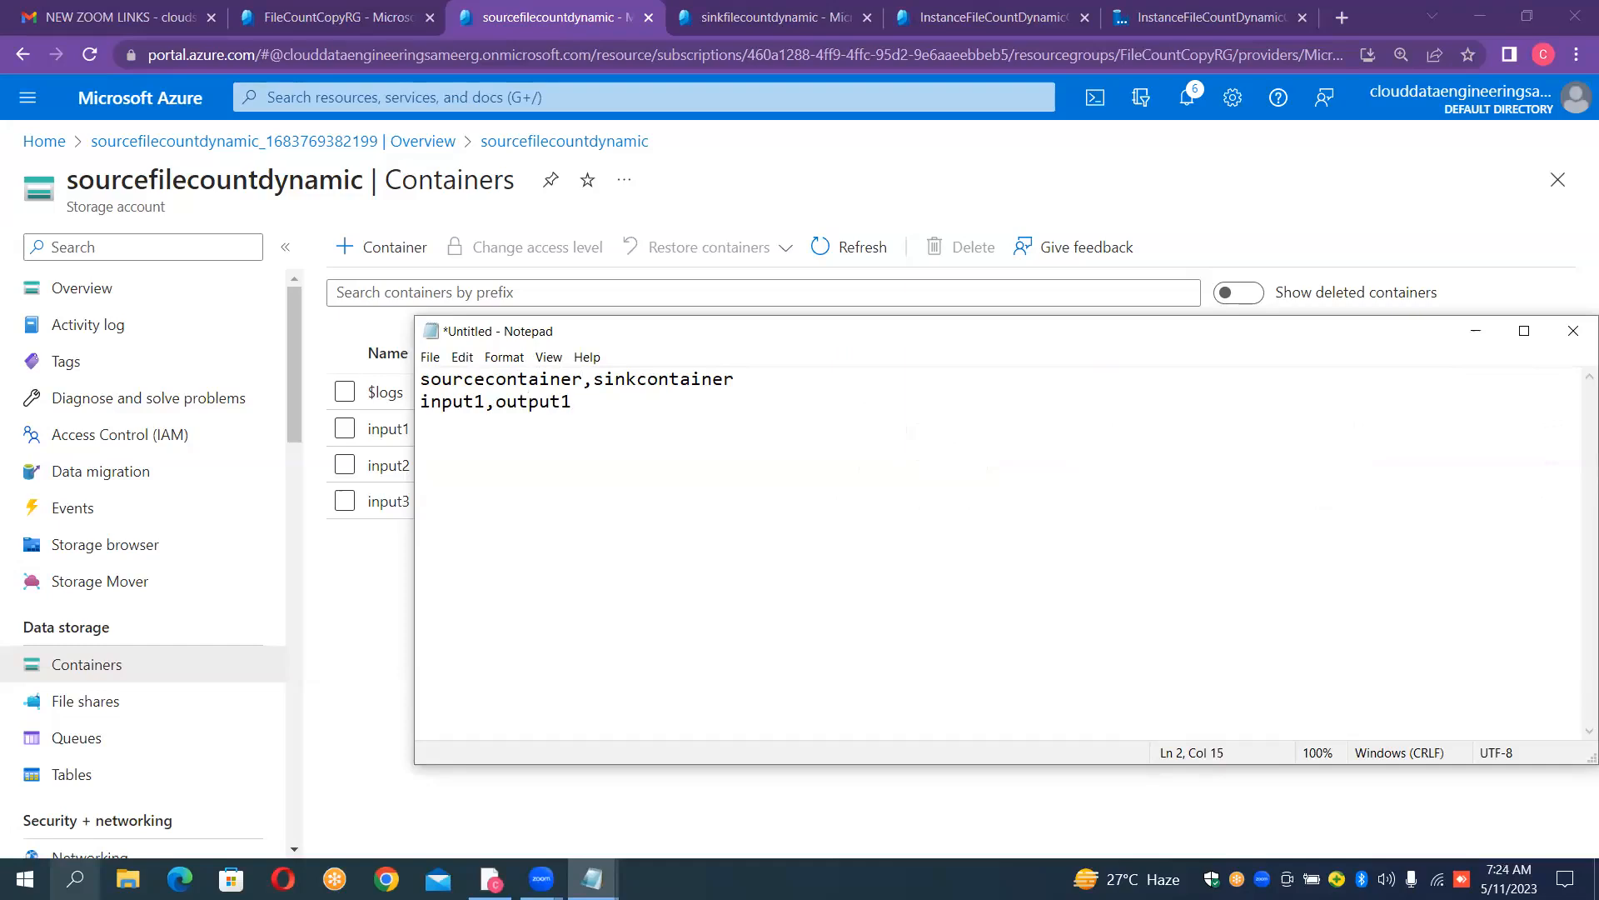
text(input1)
key(BackSpace)
text(2,output2 inpu)
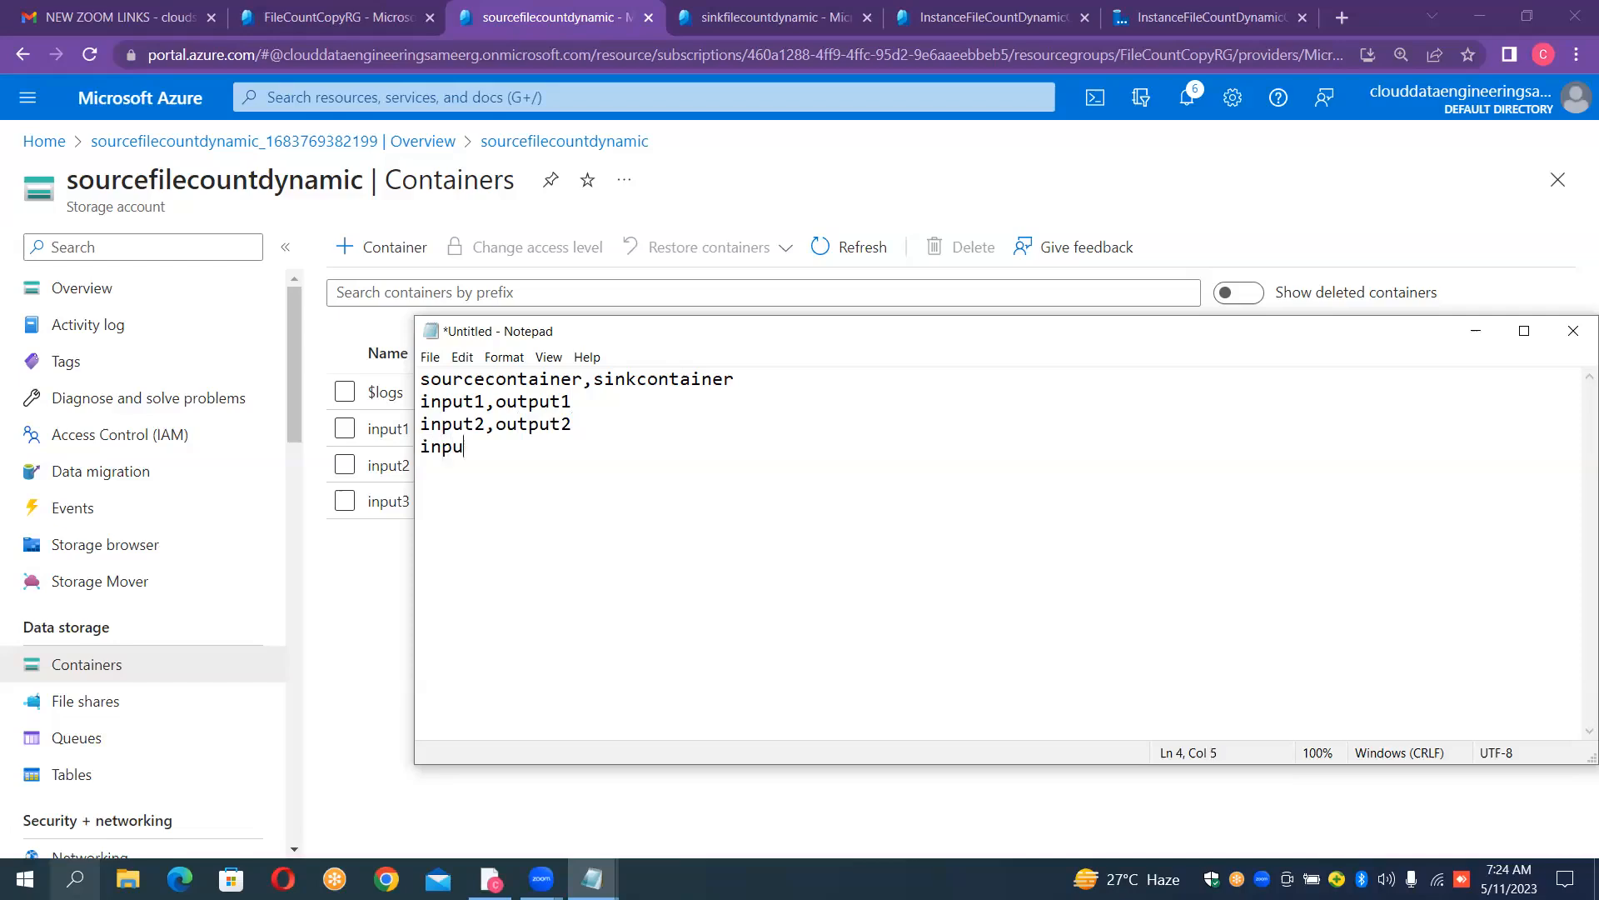
text(t3,output3)
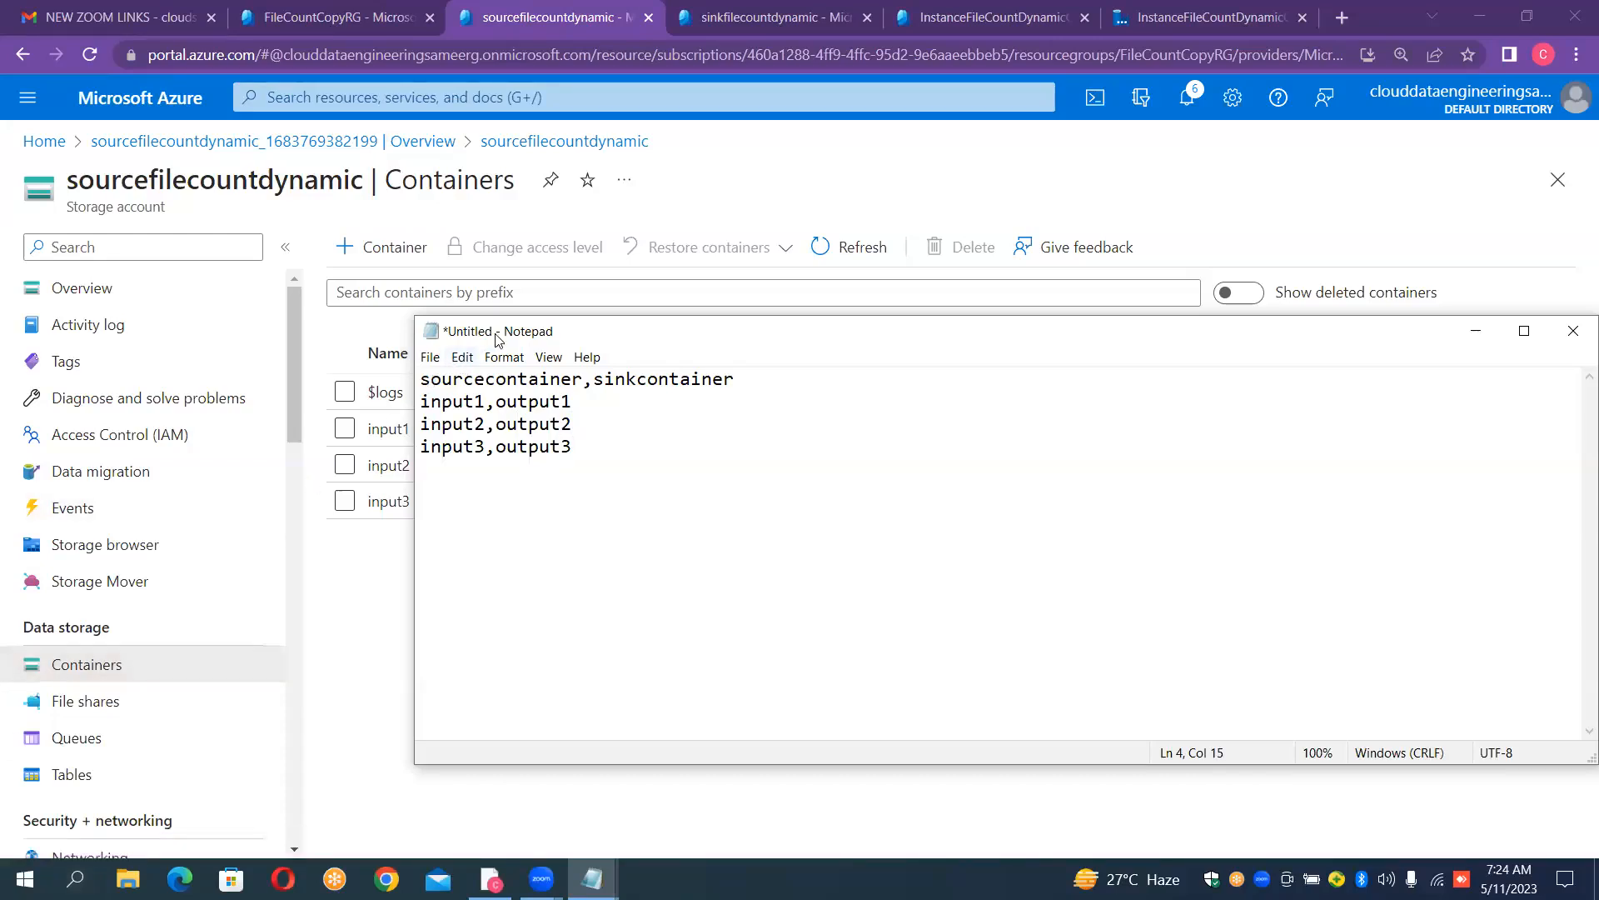
- Start saving the document and create a folder named ADF_CONFIG on the Desktop as its save location
double_click(566, 332)
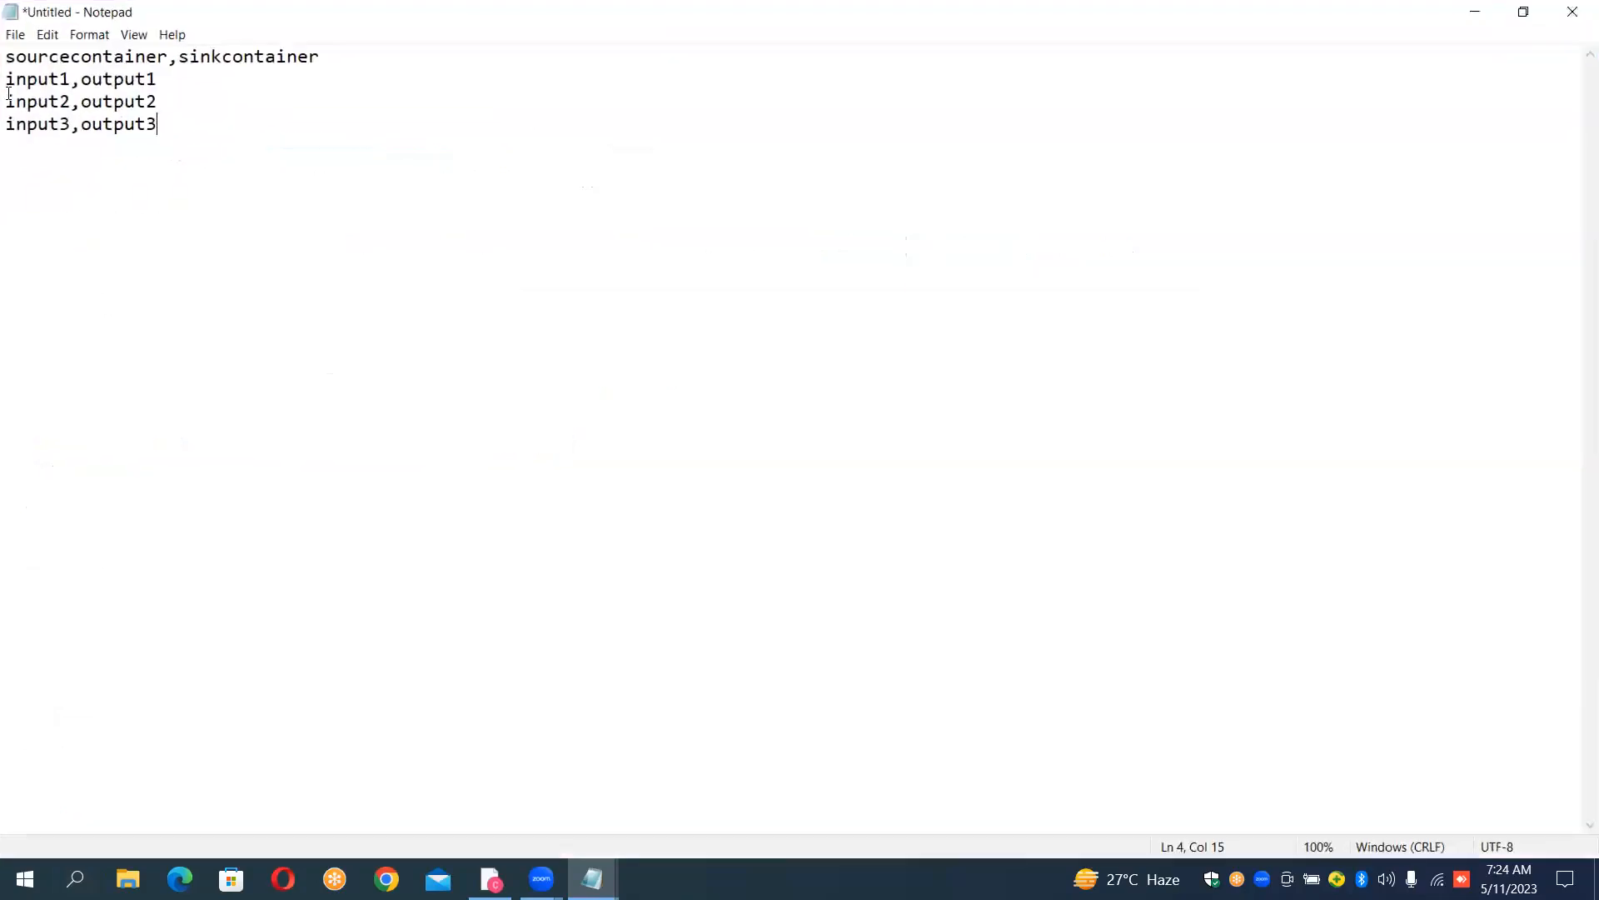
click(16, 35)
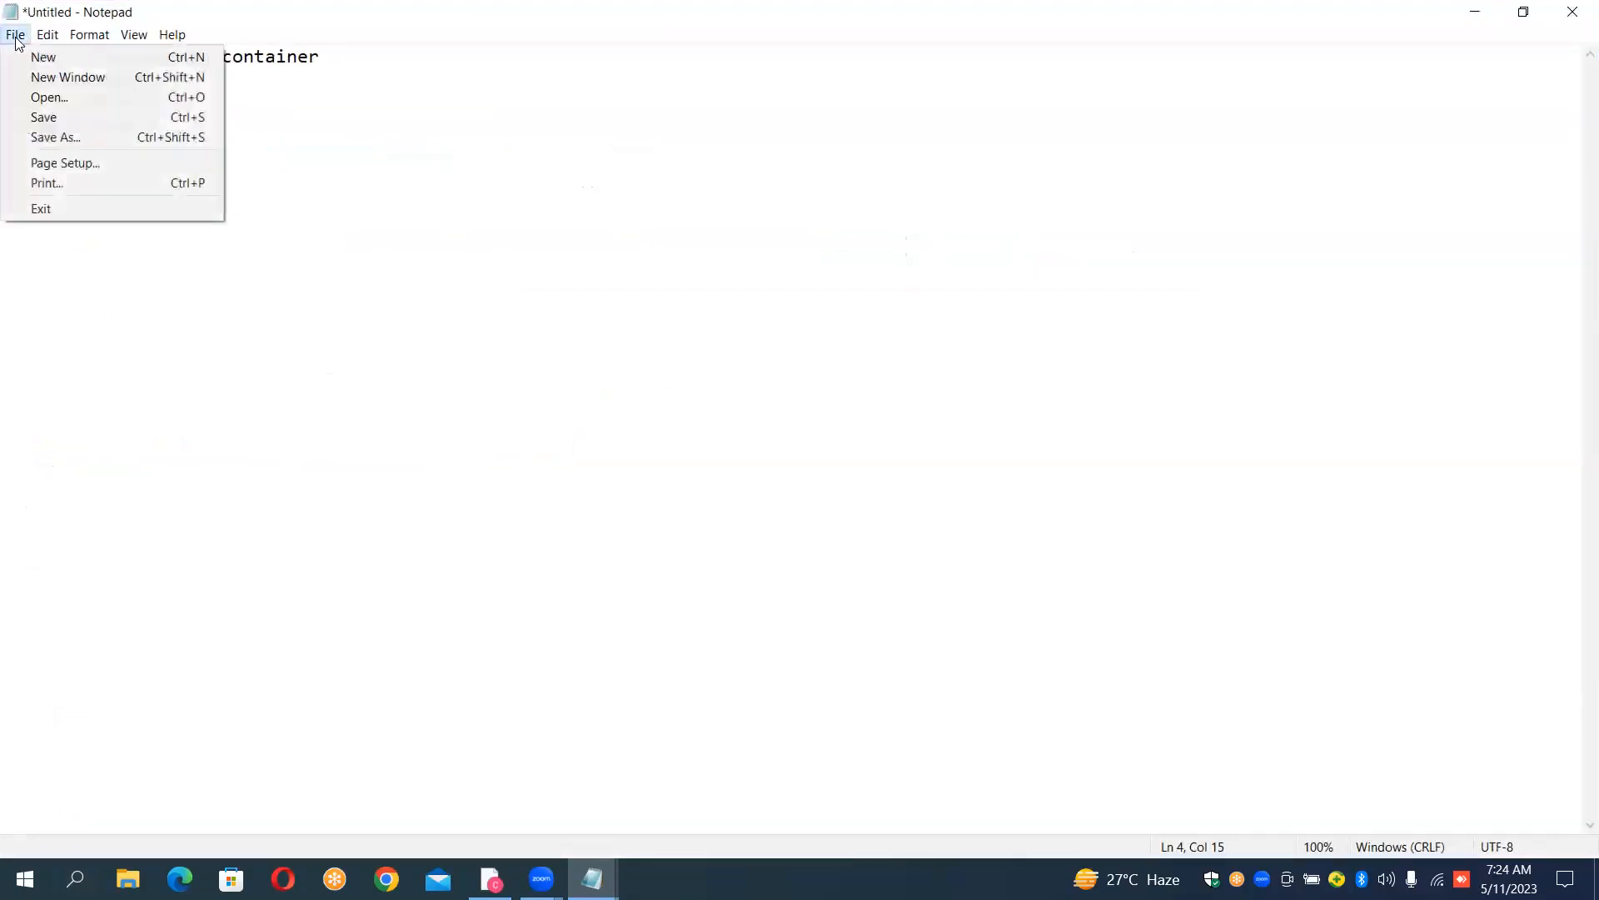
click(46, 122)
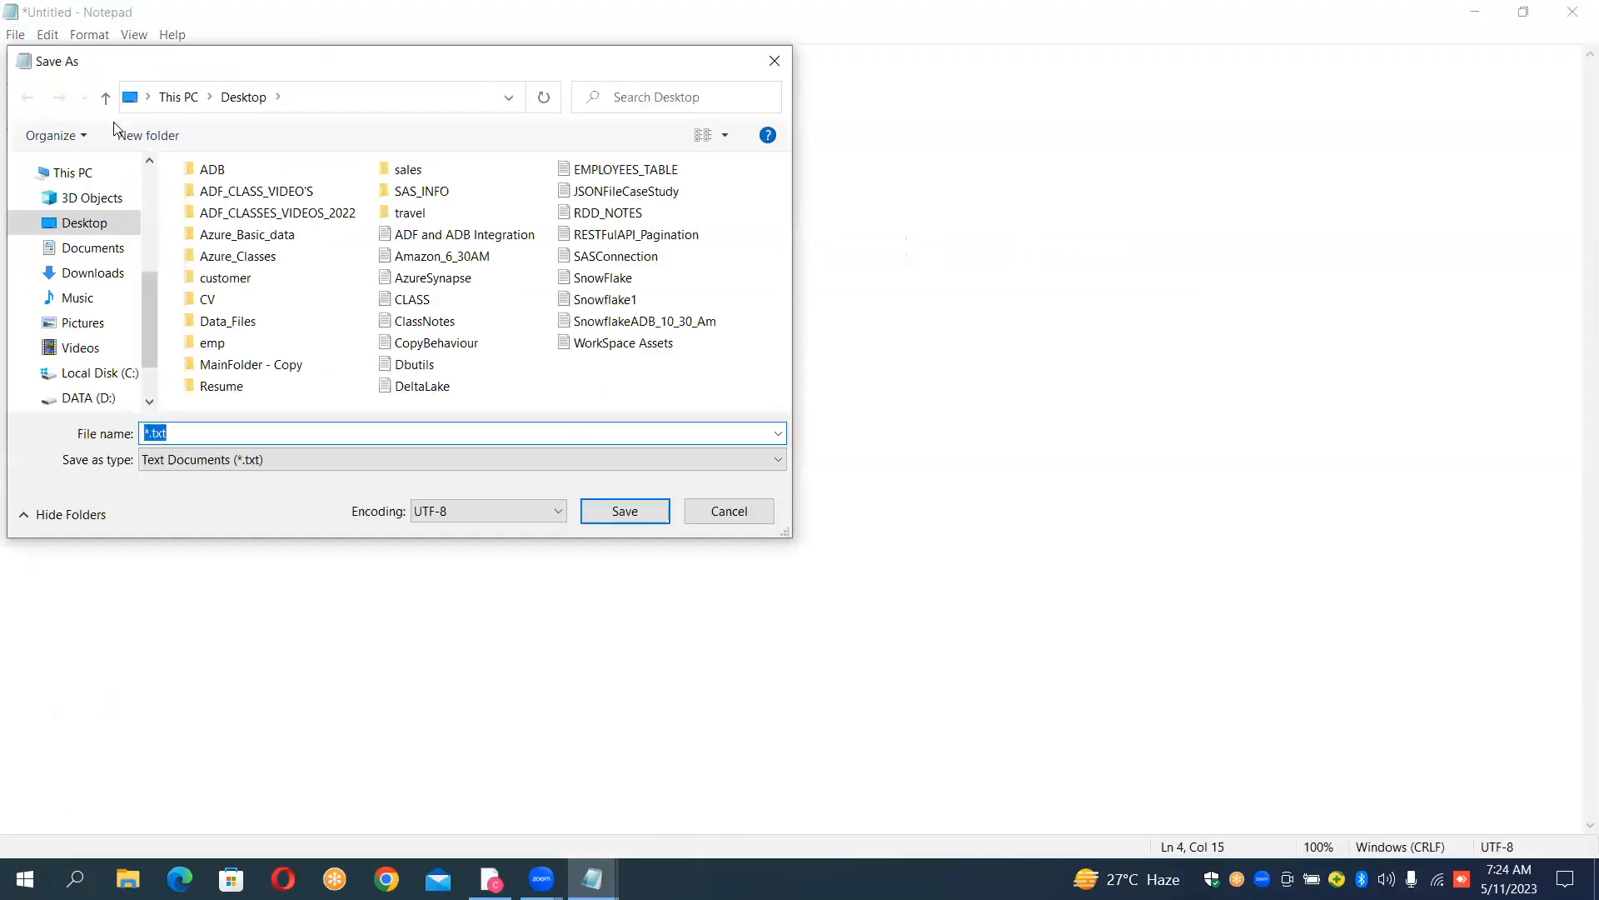
right_click(568, 385)
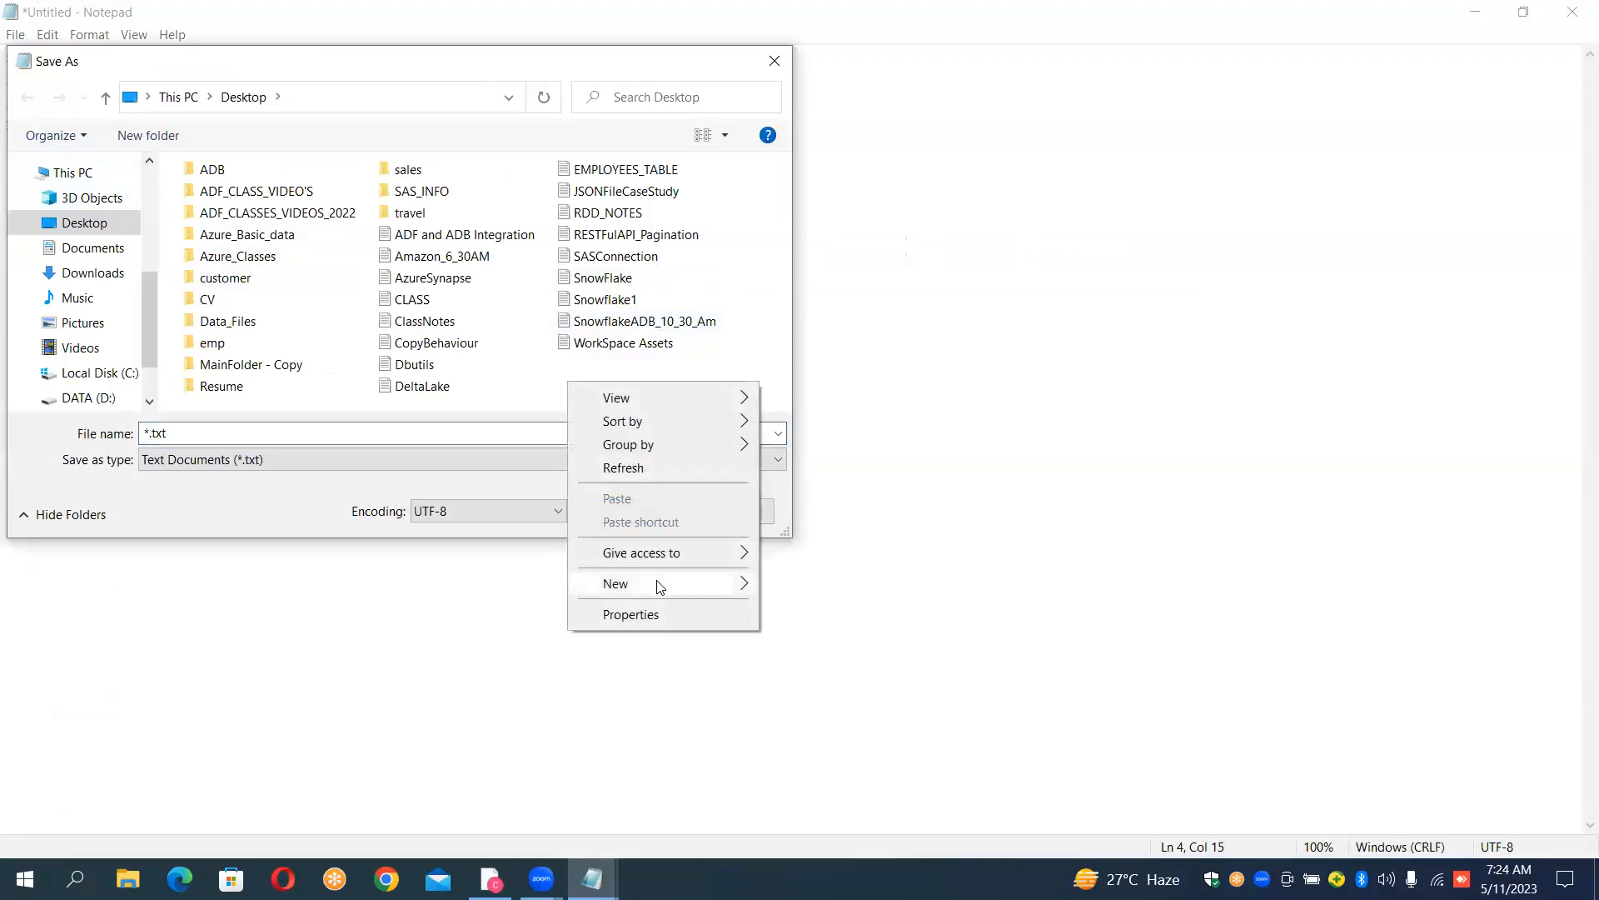
click(746, 586)
click(800, 587)
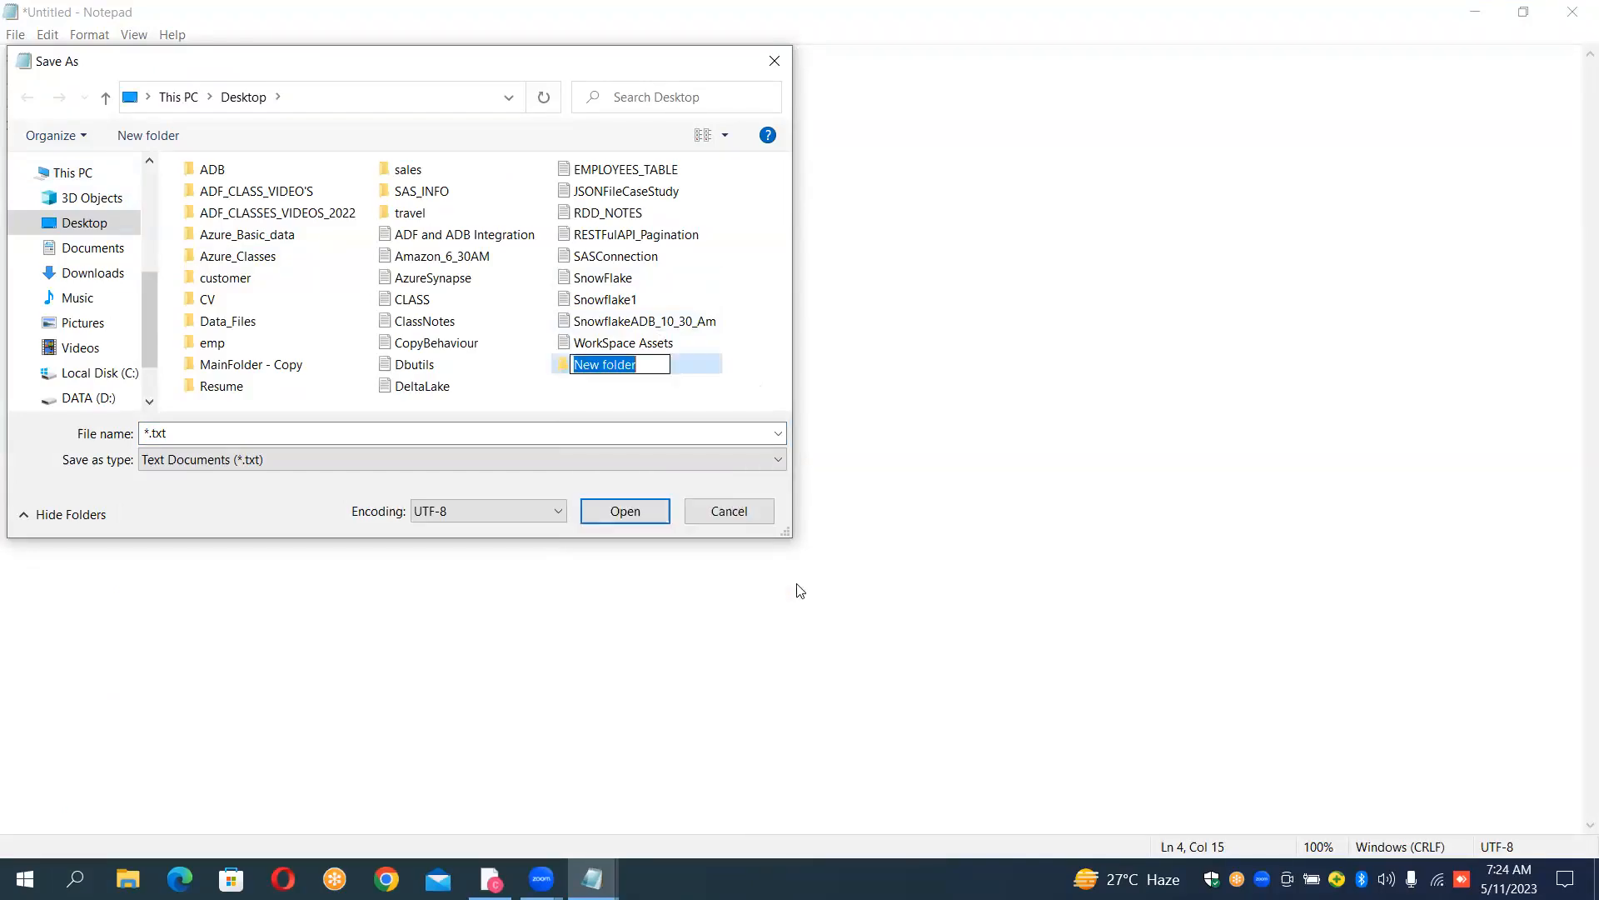
key(BackSpace)
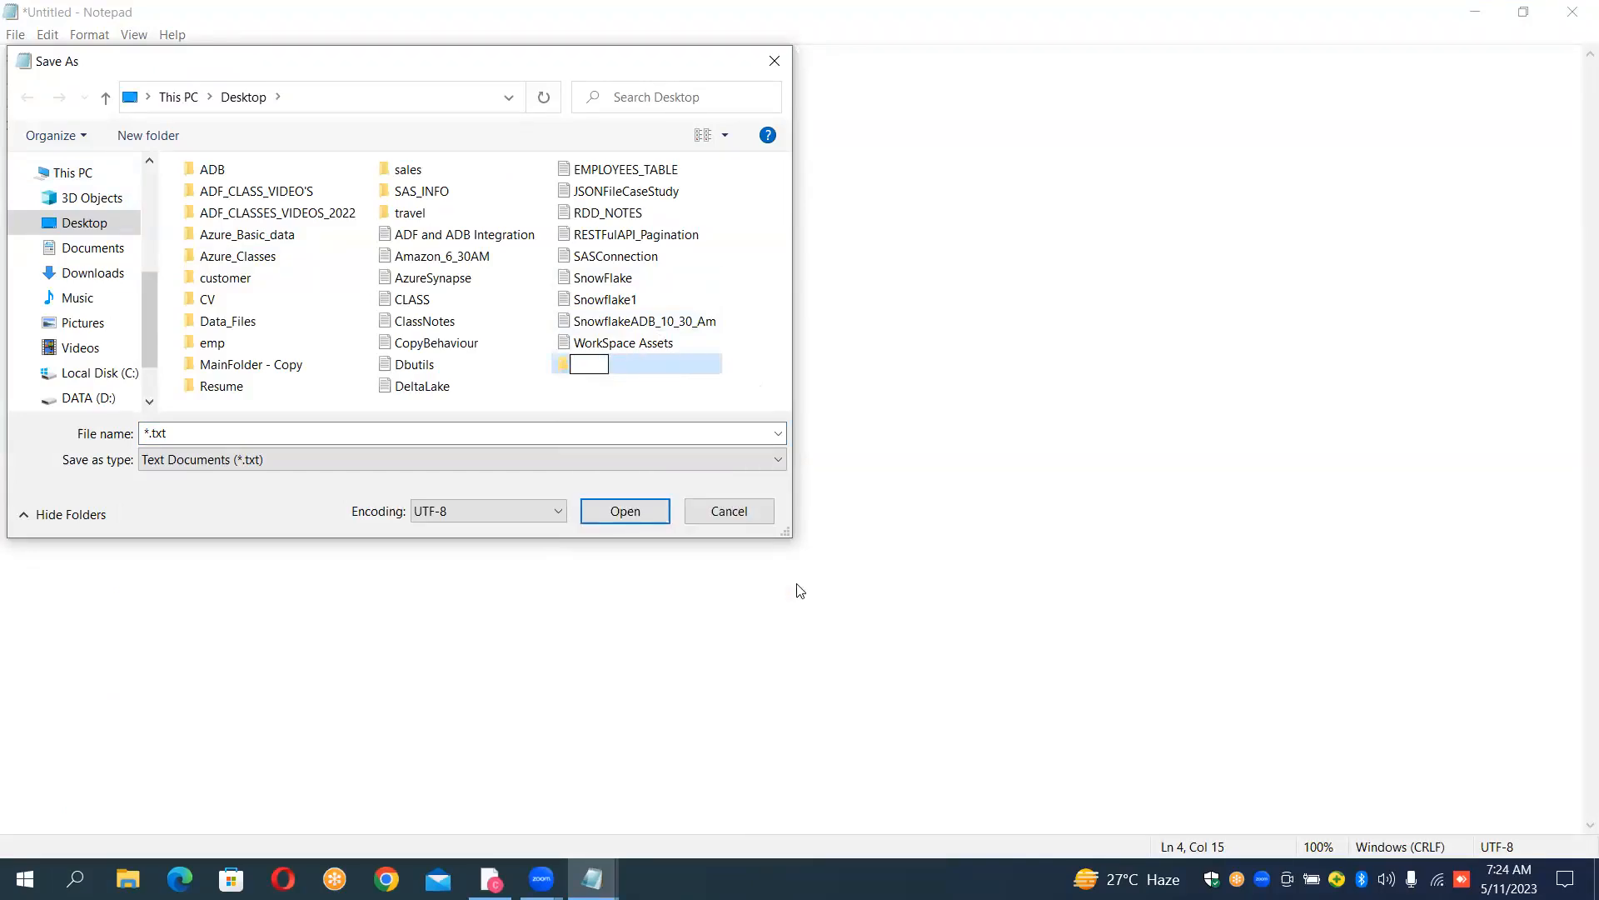
text(ADF-CONFIG)
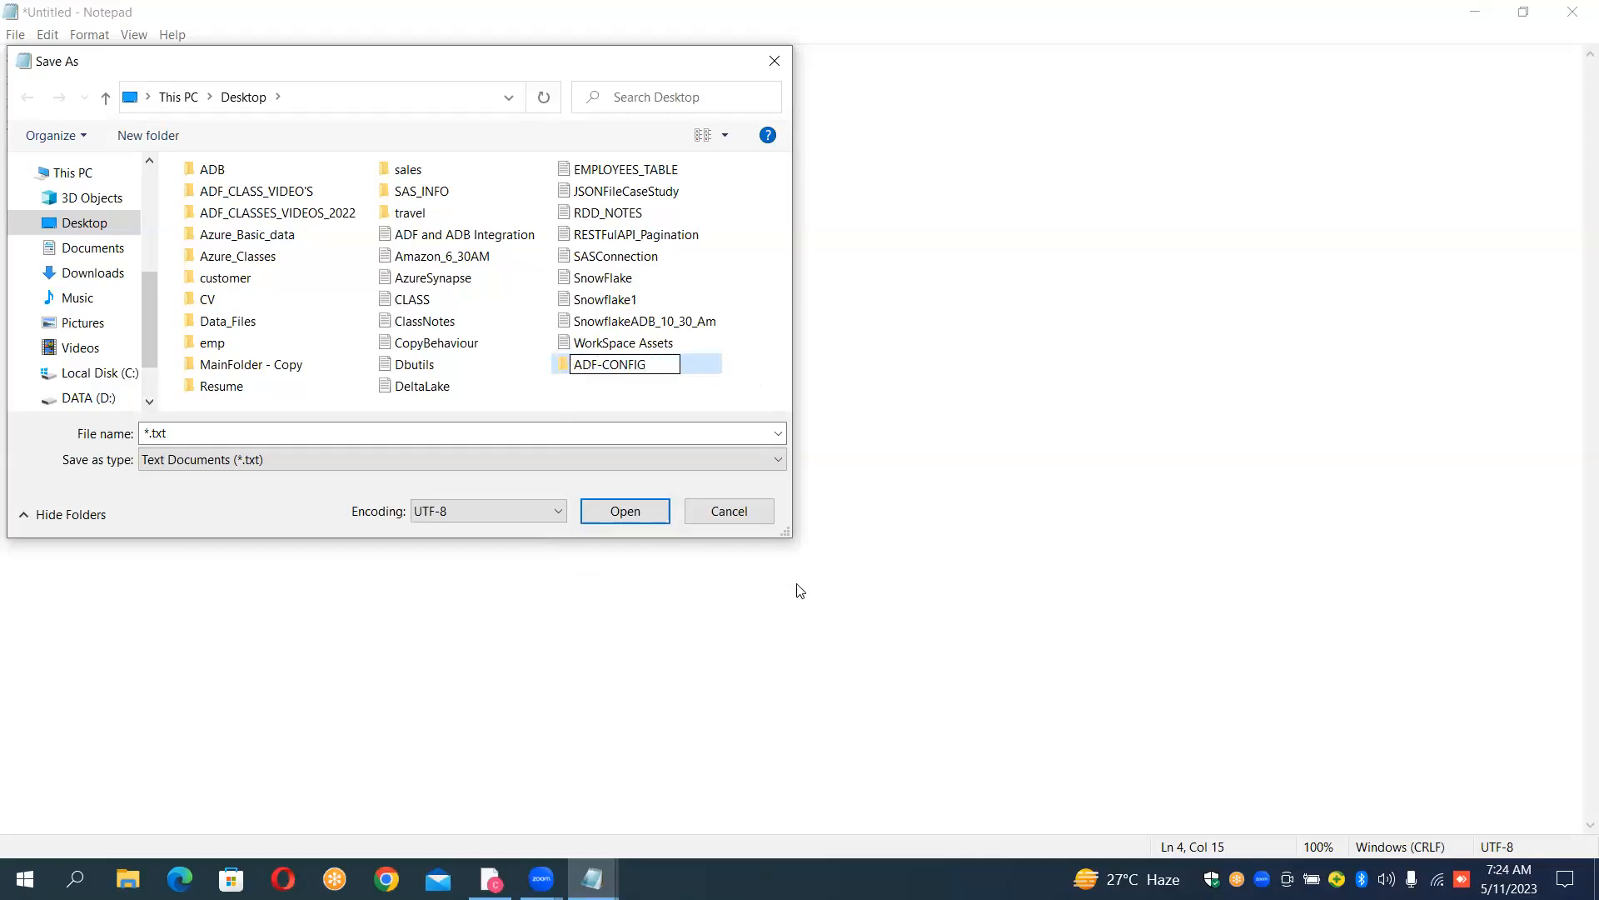
key(BackSpace)
text(_)
key(Return)
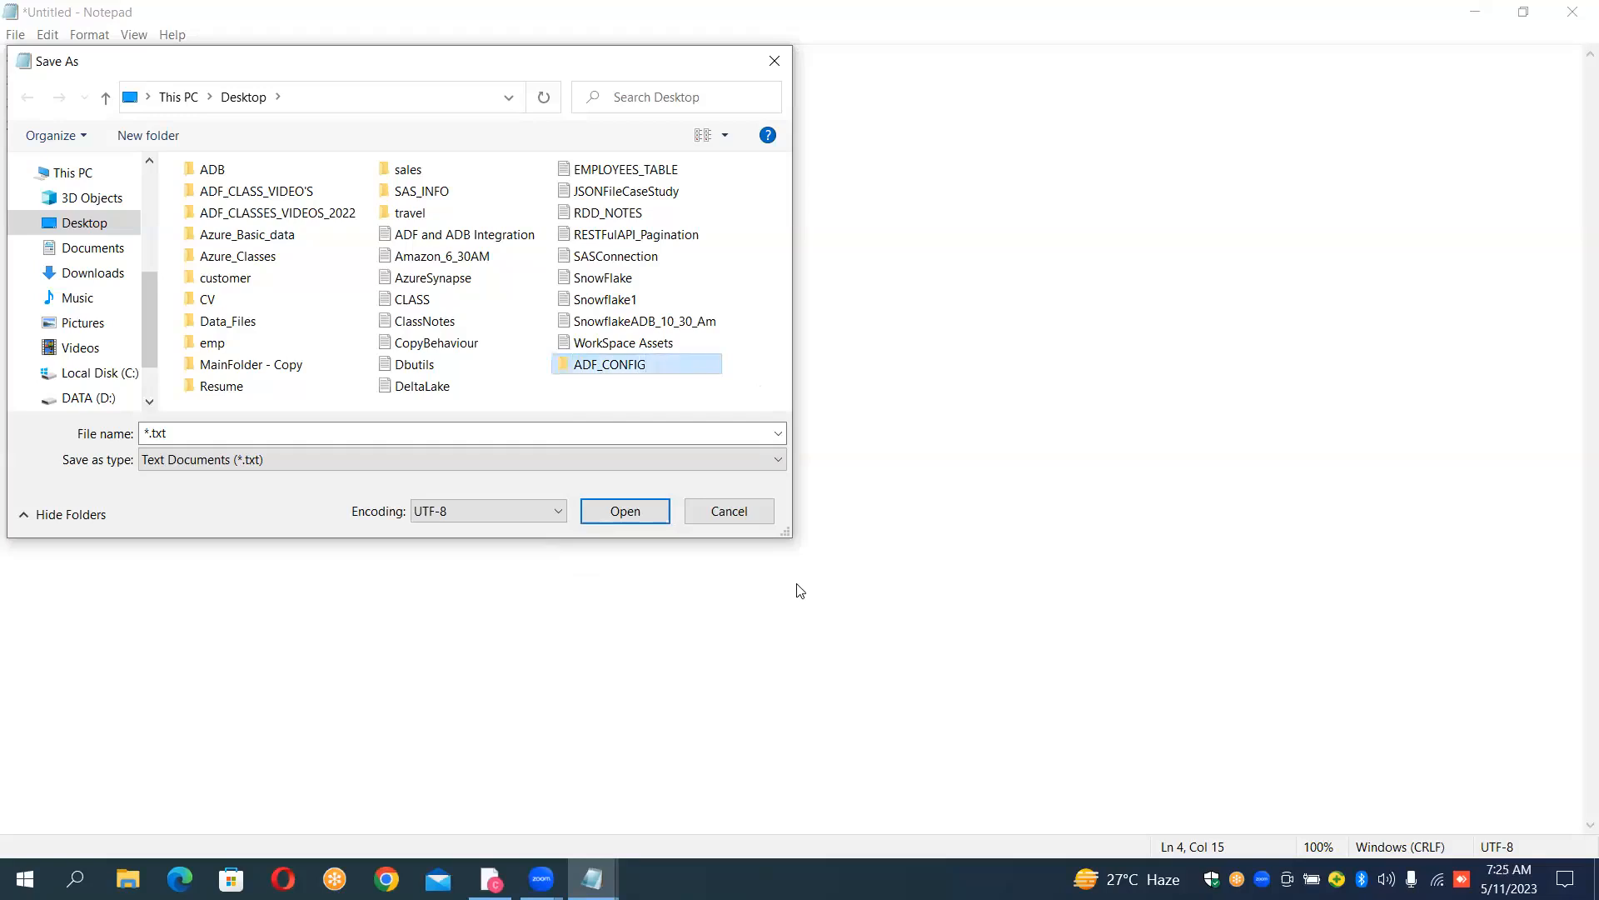
key(Return)
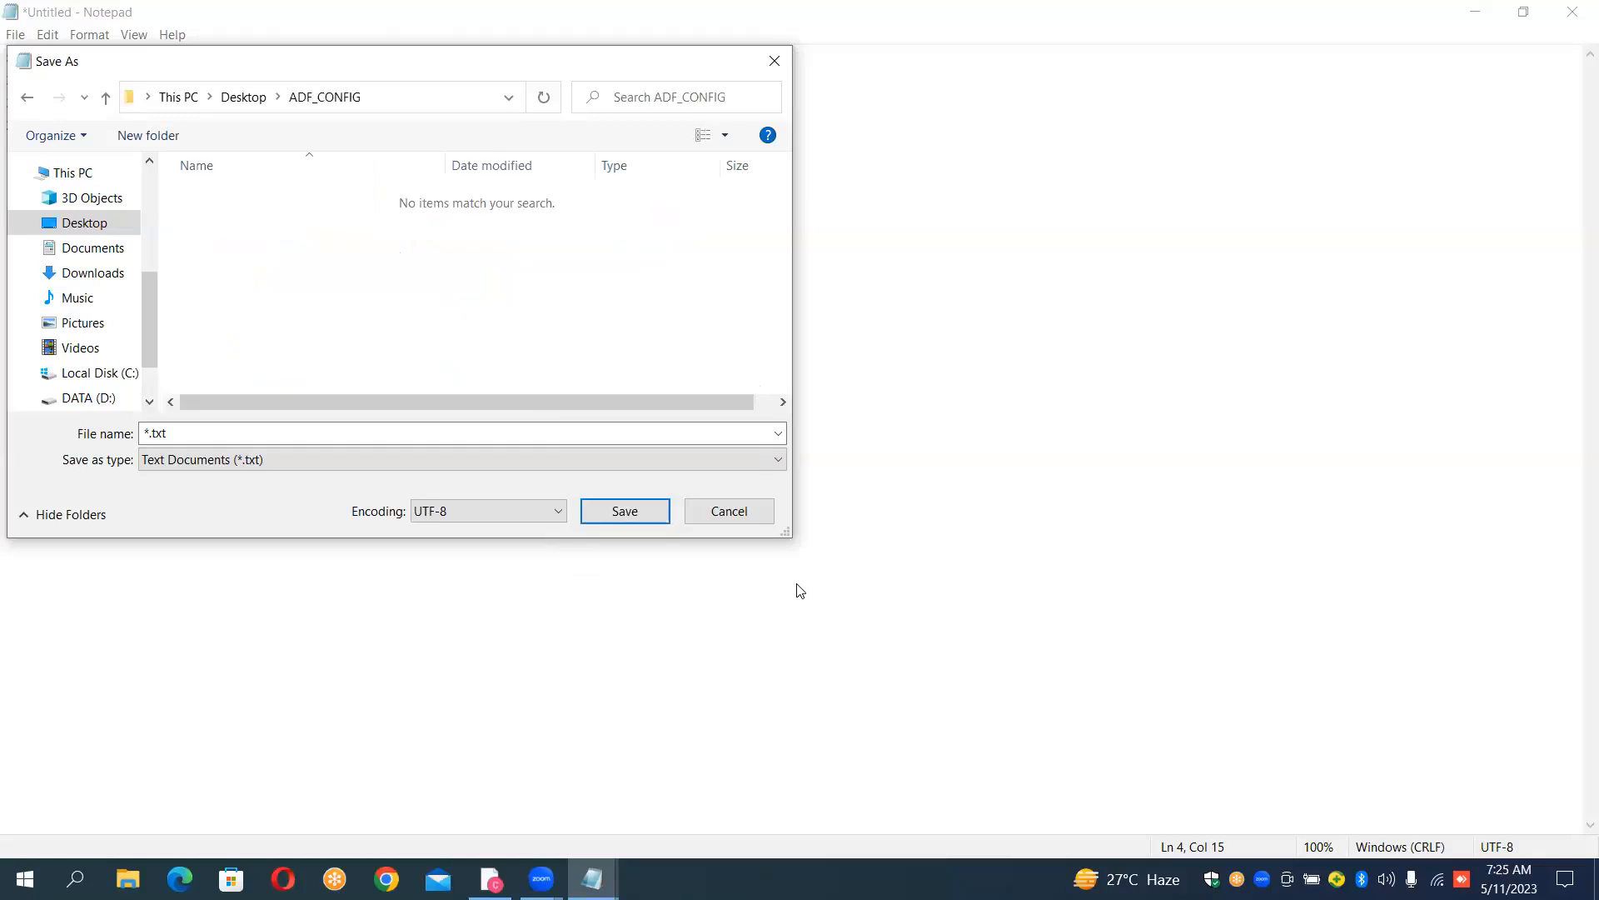
- Save the document as "Config.csv" with the All Files type in ADF_CONFIG, and close Notepad
click(250, 435)
key(BackSpace)
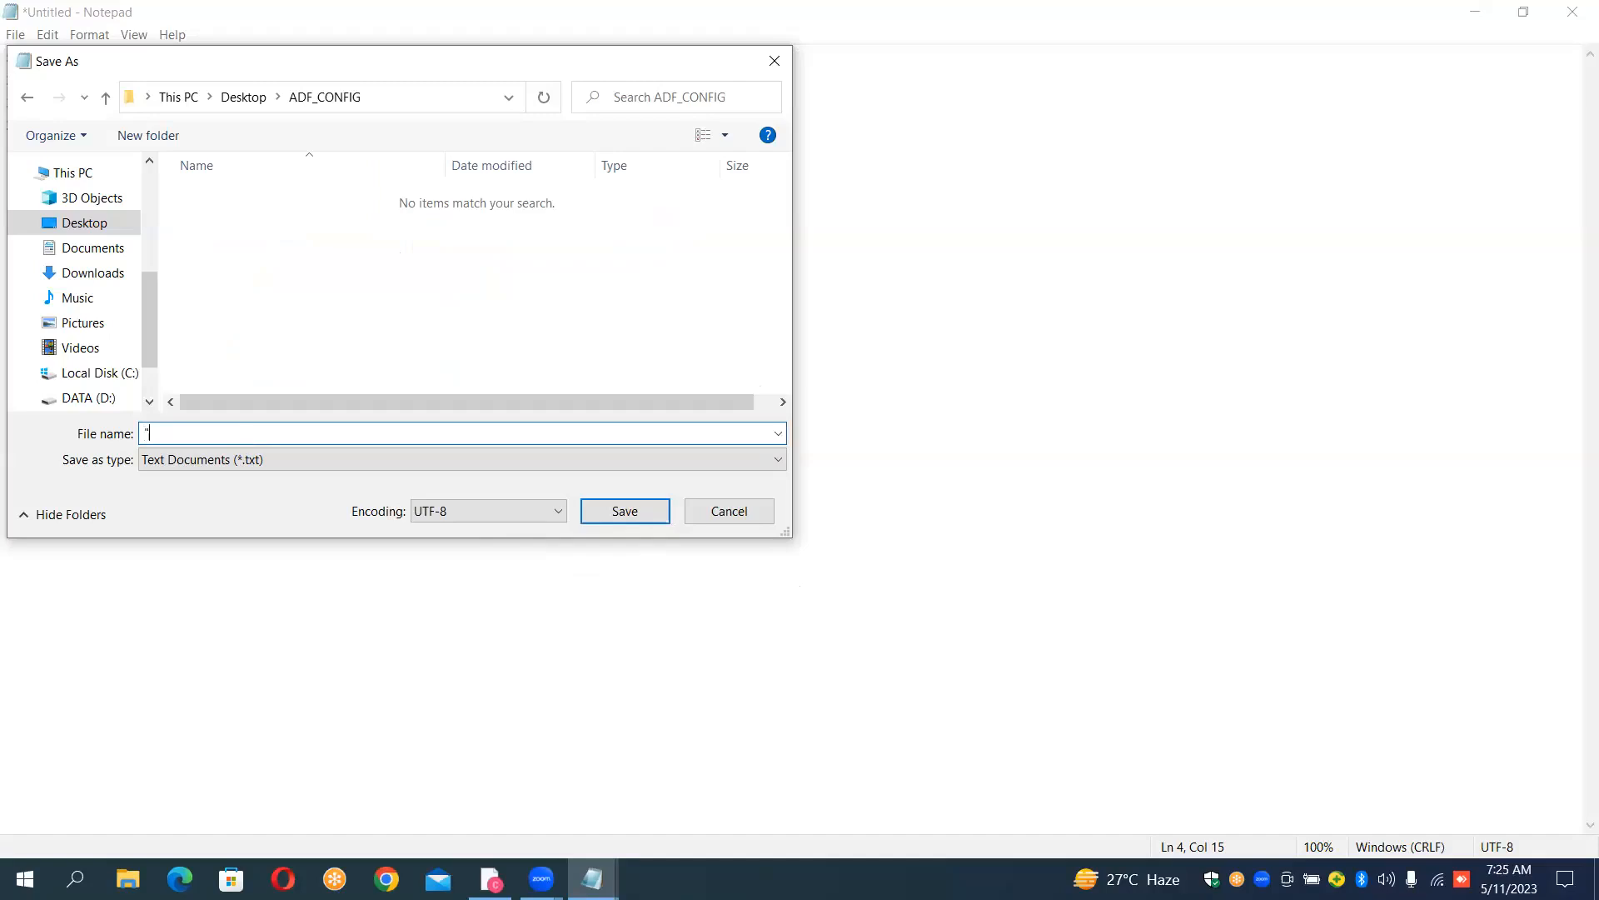
text("Config.csv)
click(672, 461)
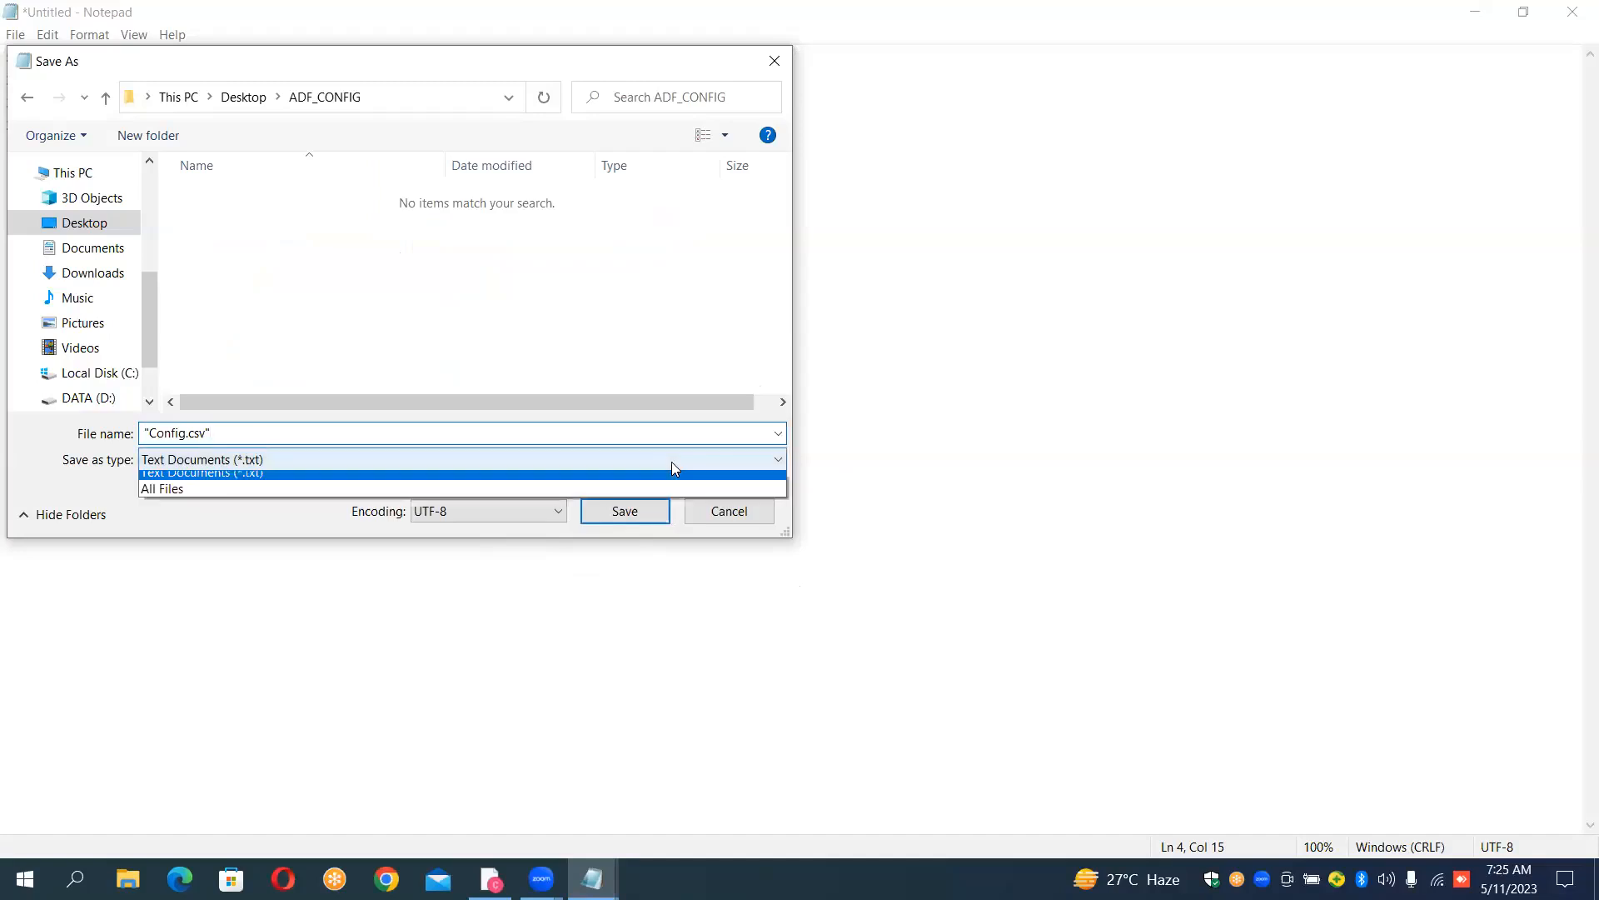
click(464, 497)
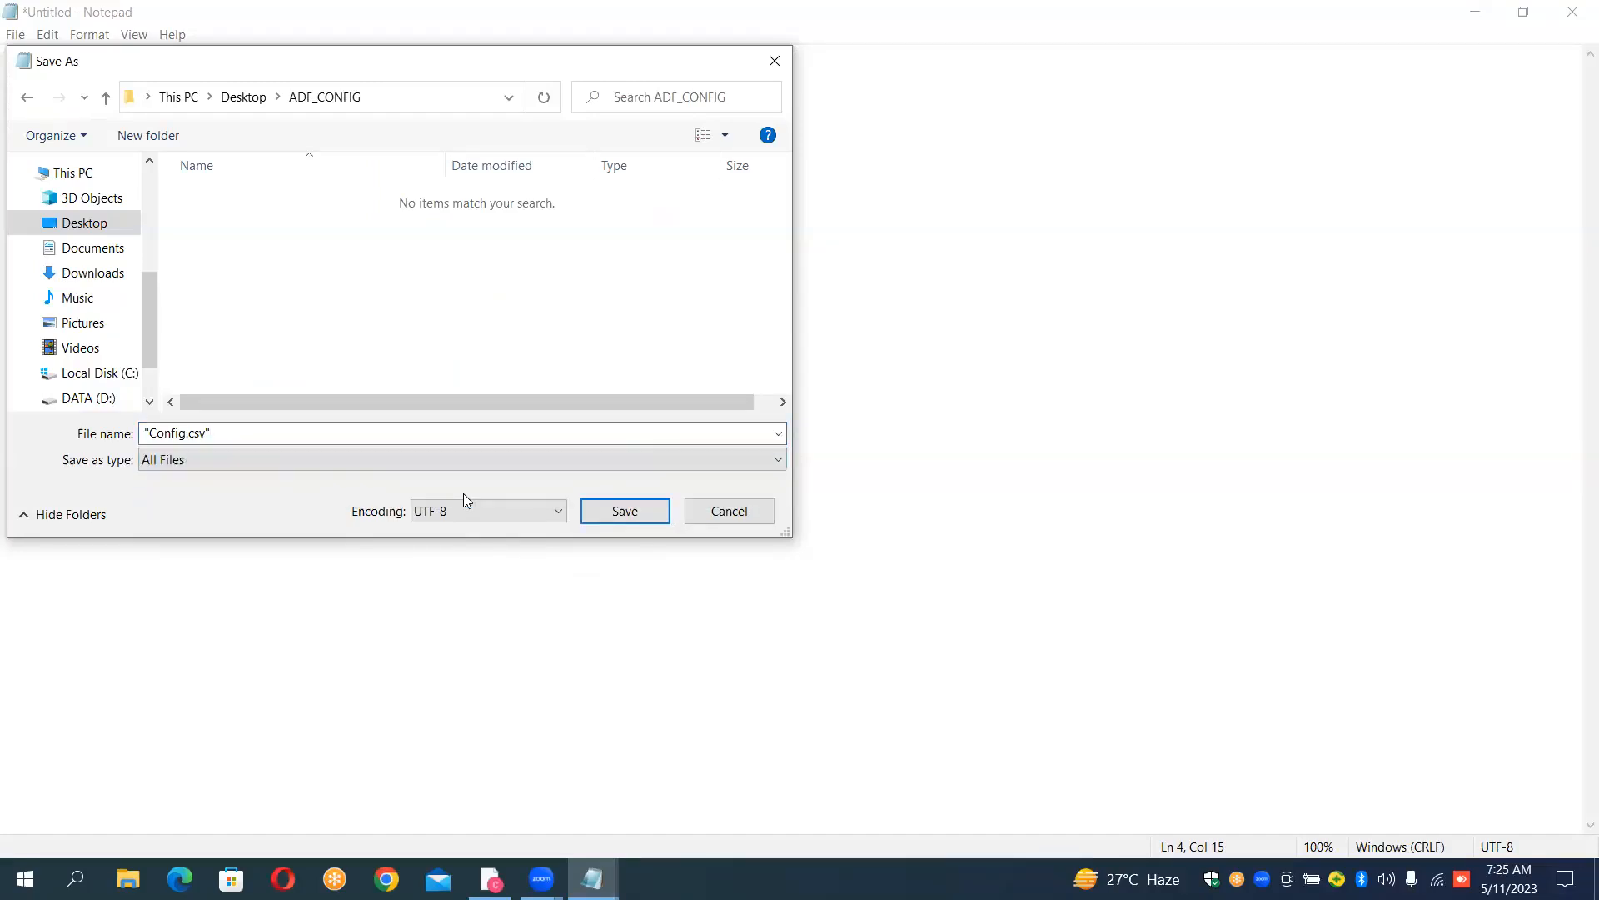
click(150, 433)
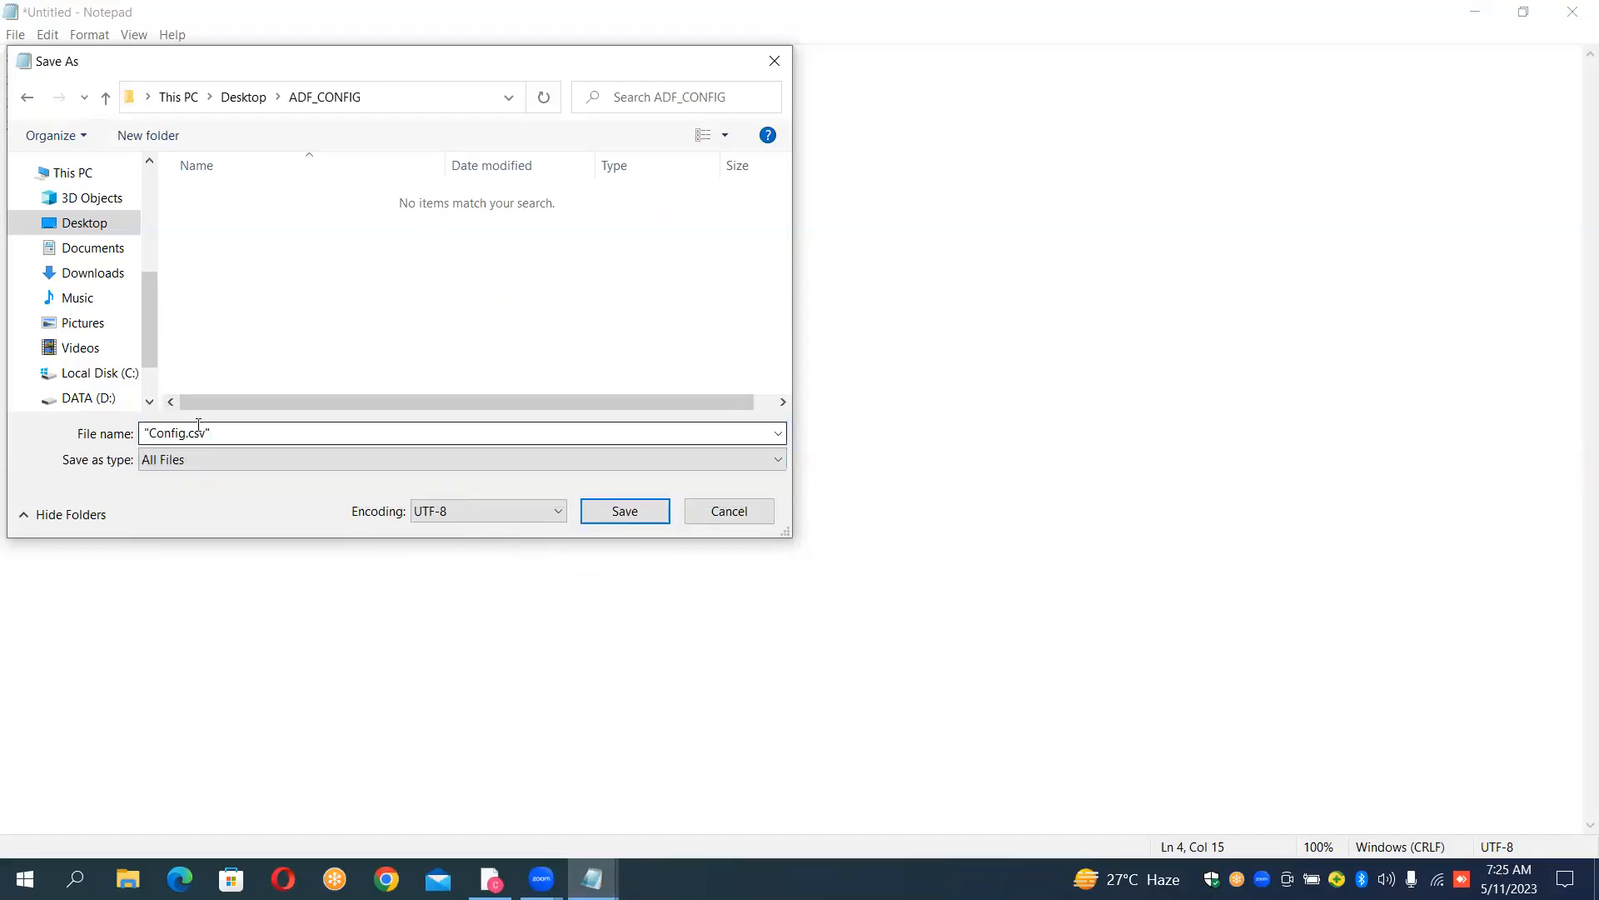
click(616, 511)
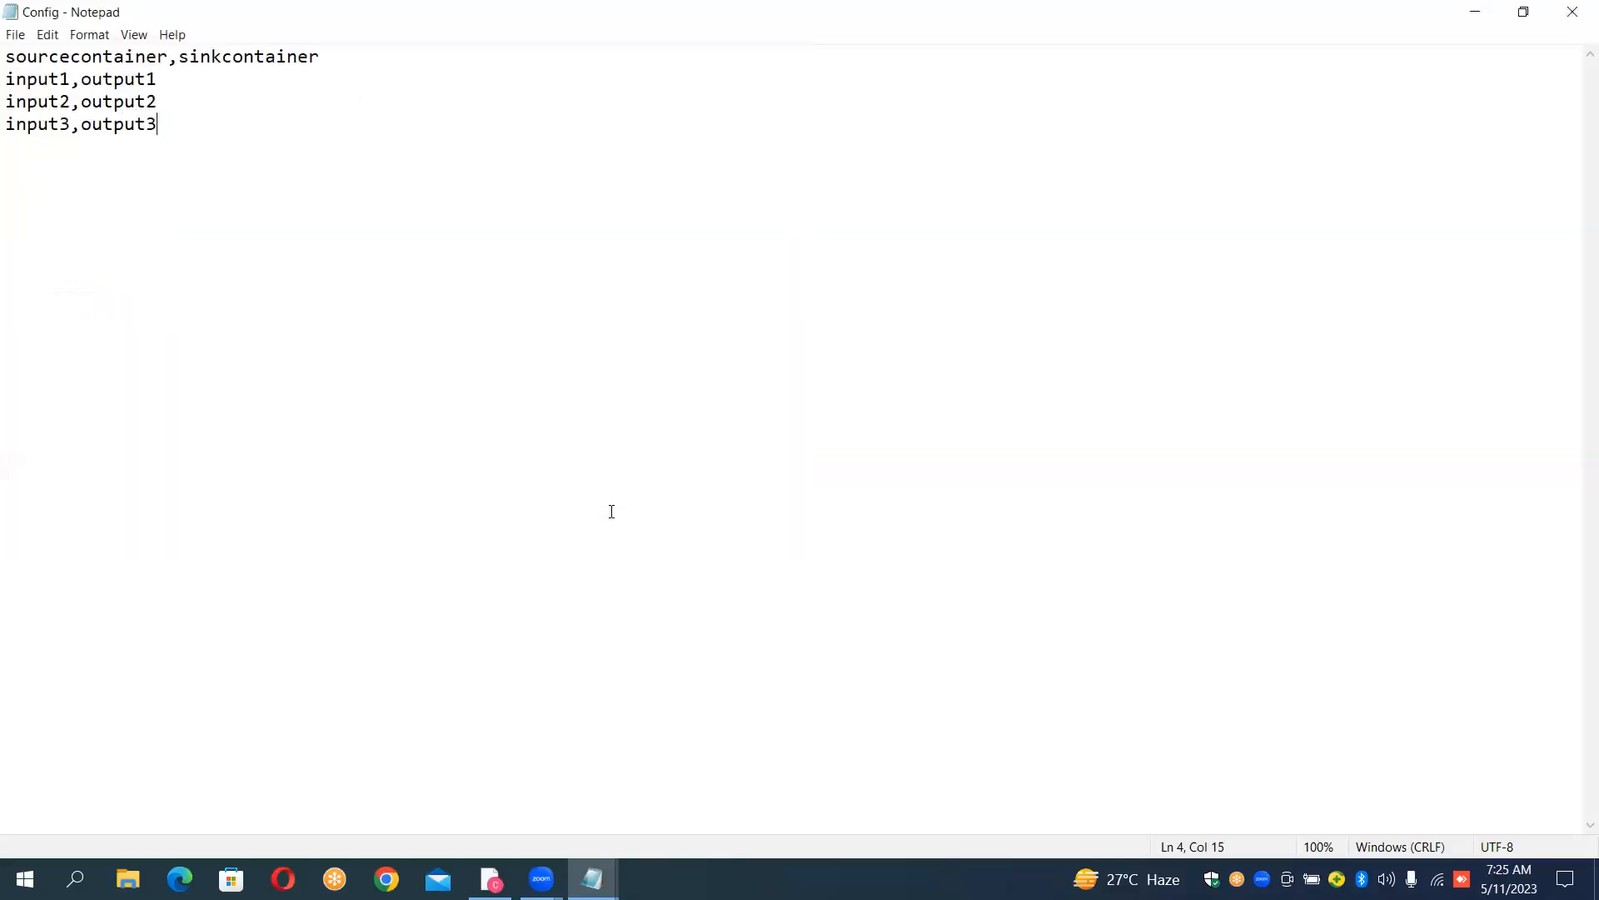
click(1575, 8)
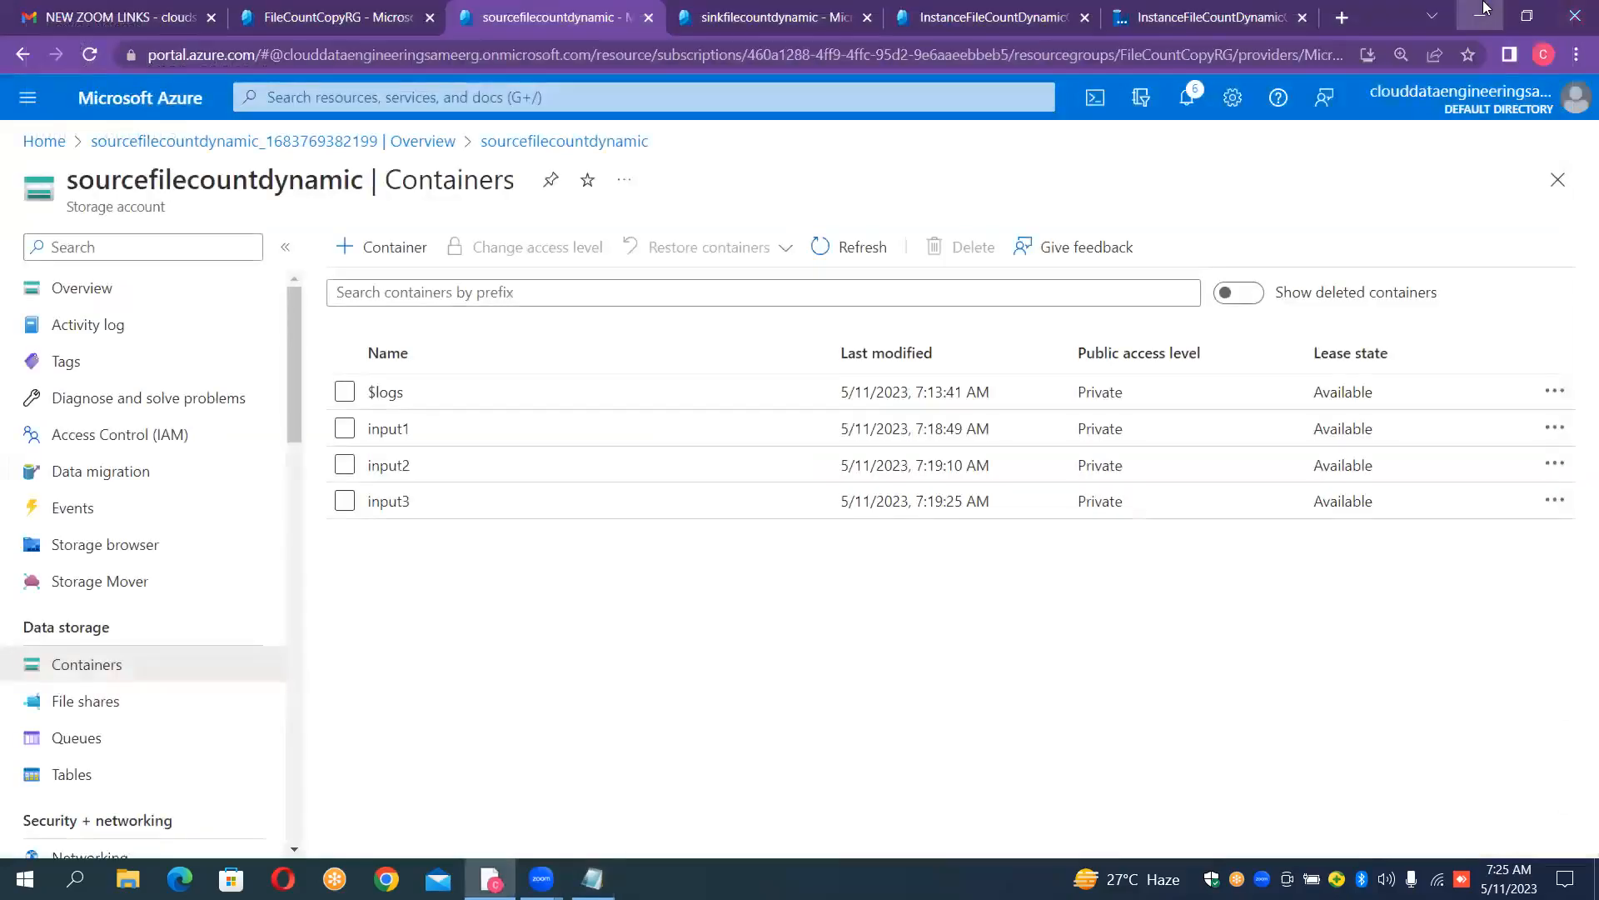
- Go to the ADF_CONFIG folder on the desktop and open the Config file in Excel
click(1484, 9)
click(1484, 9)
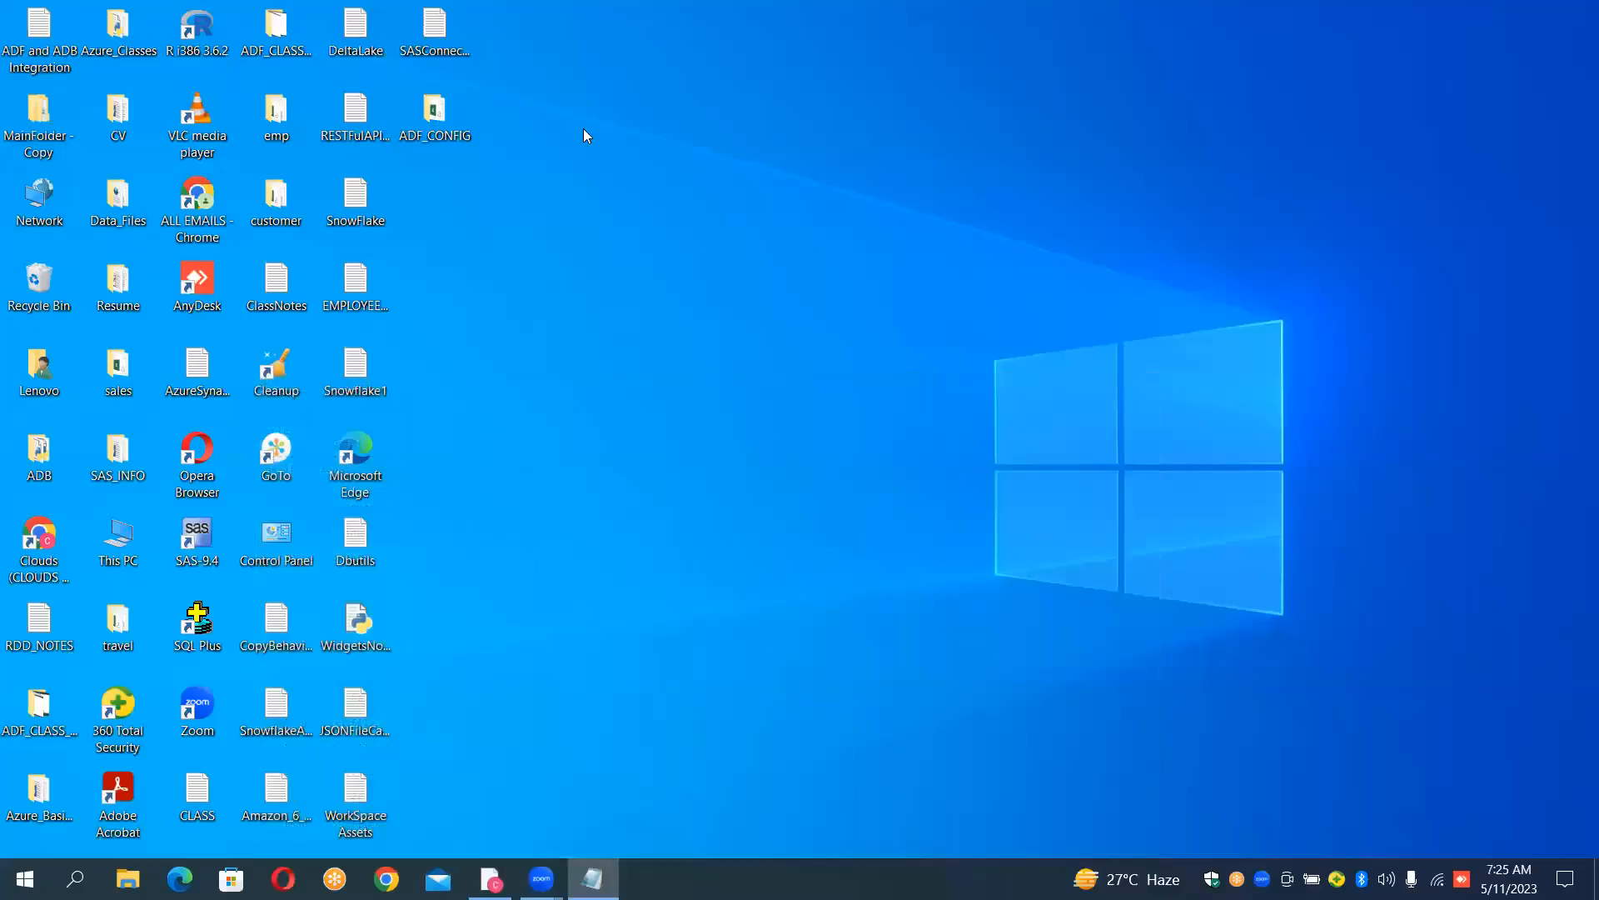
double_click(447, 132)
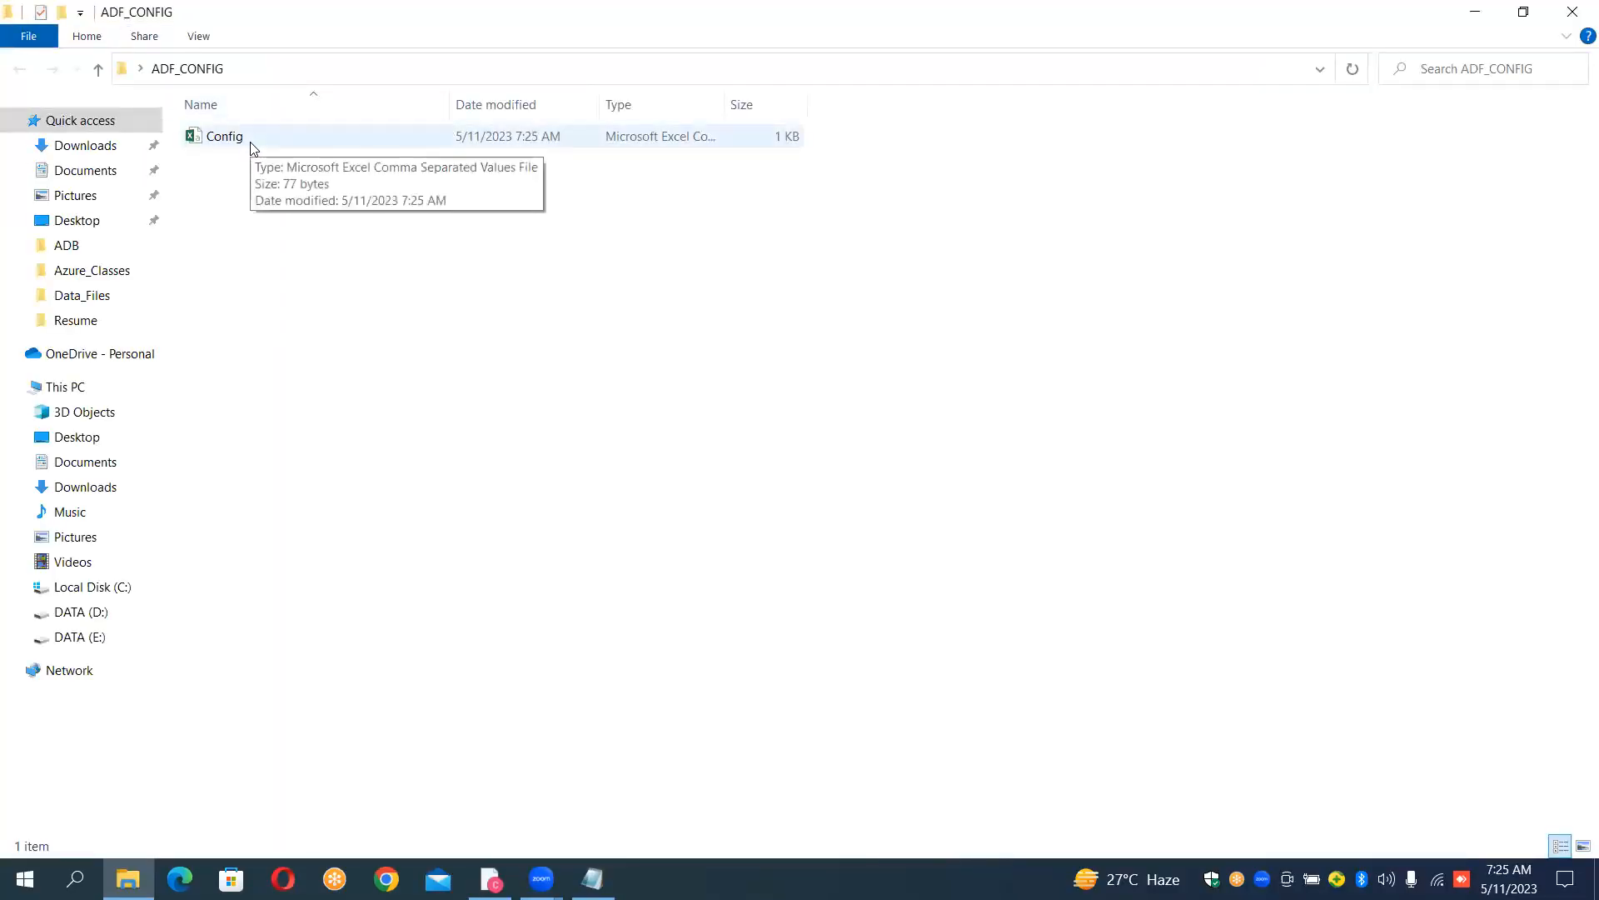
double_click(225, 136)
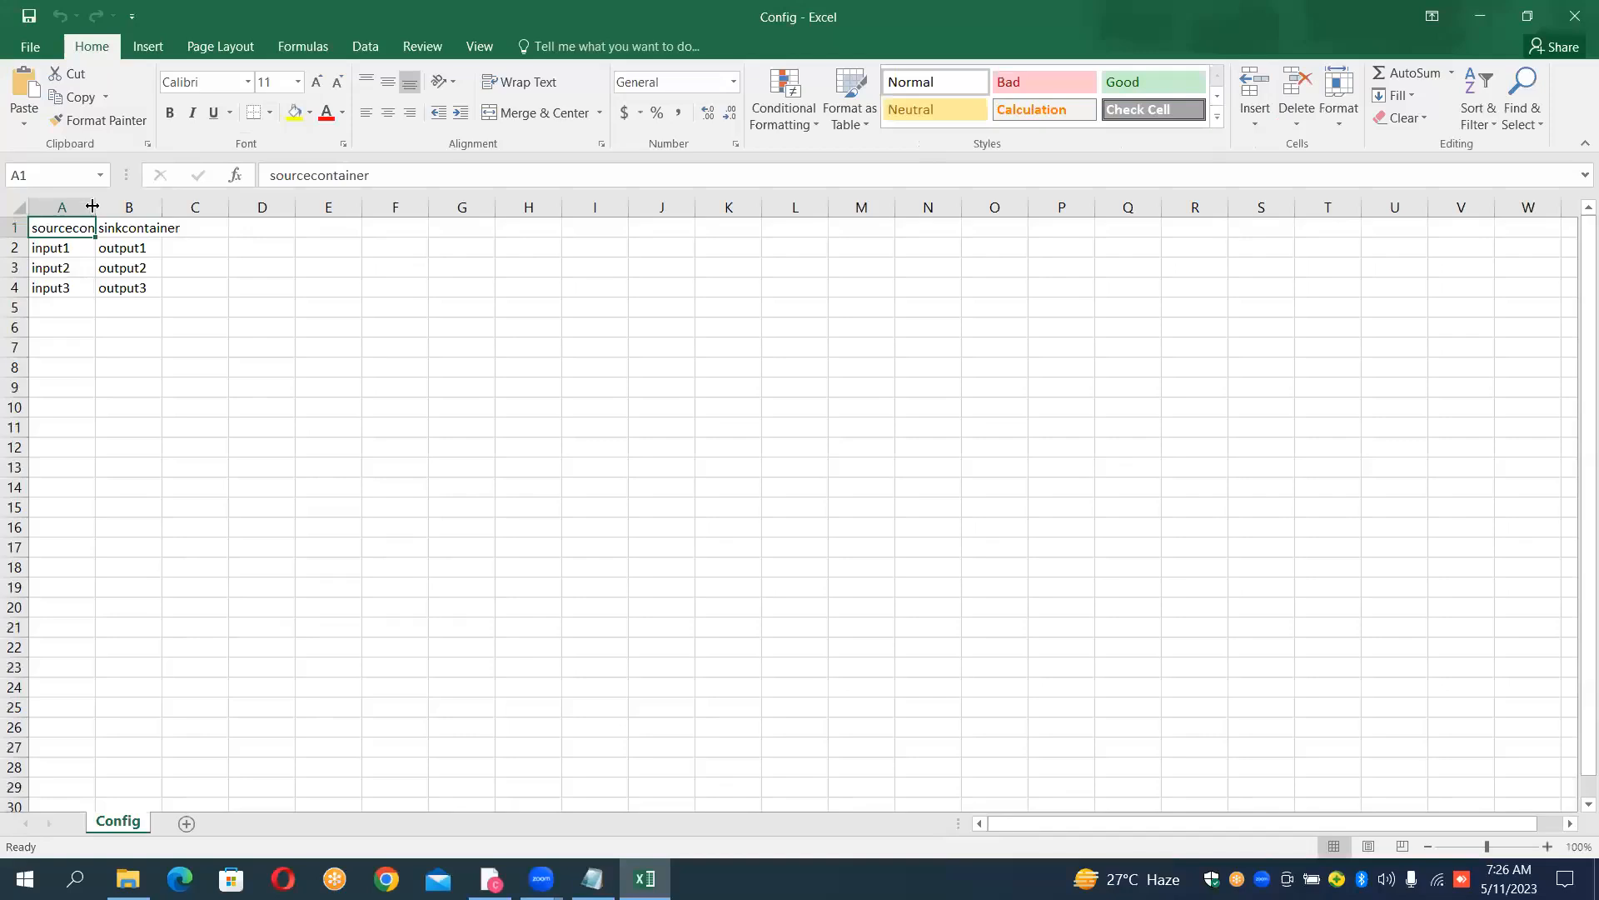
- Fit columns A and B to their contents, then close the workbook without saving
double_click(97, 204)
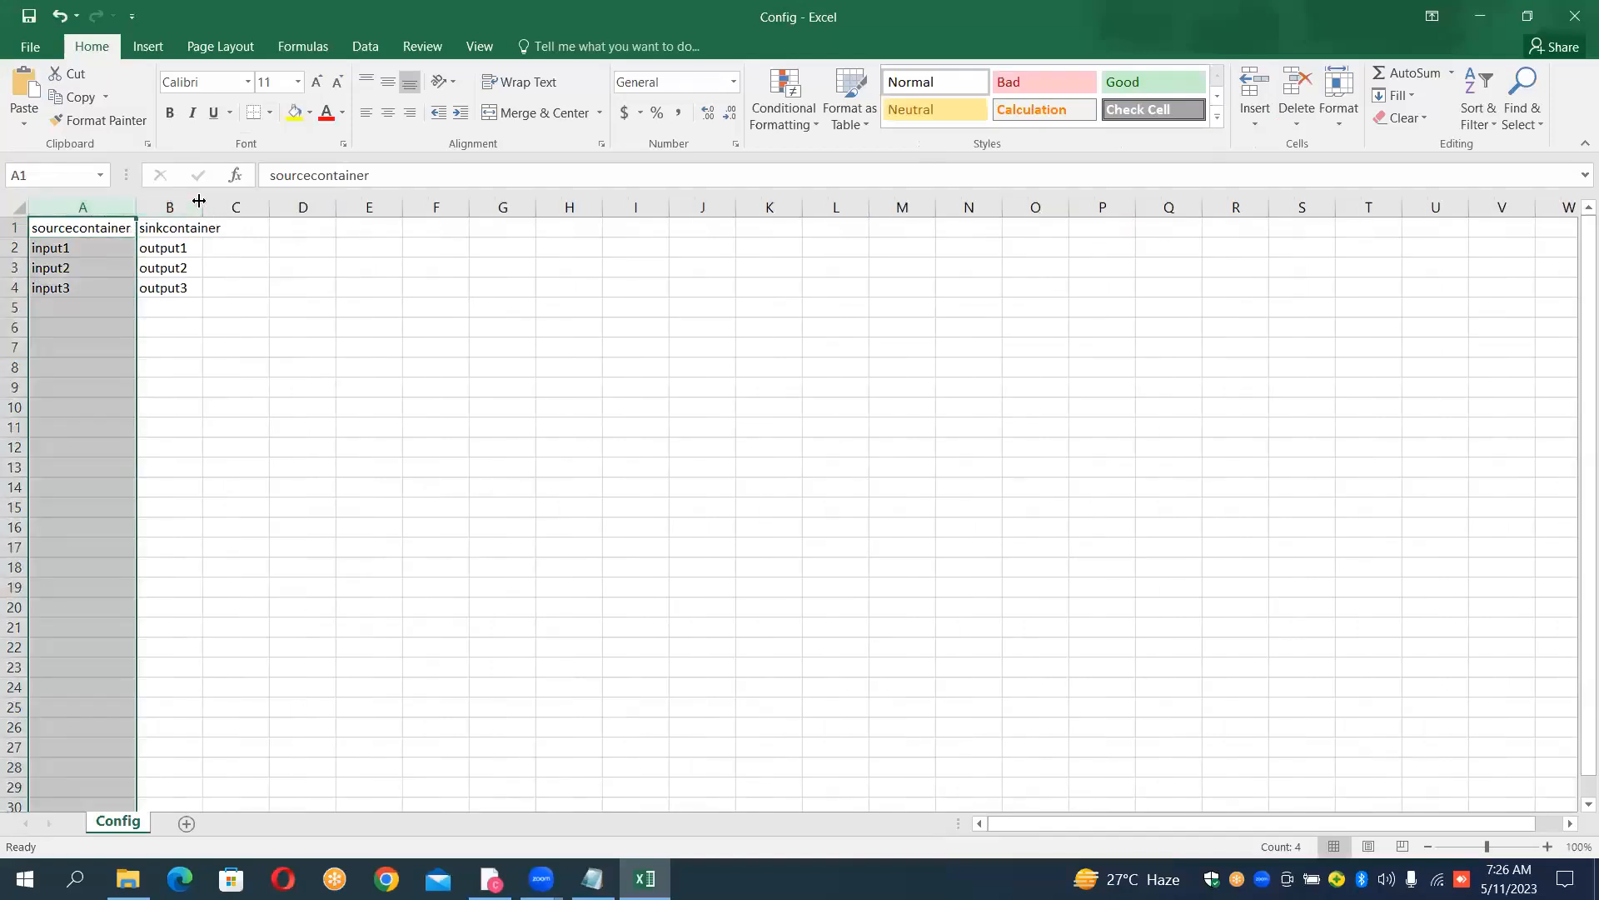
double_click(202, 201)
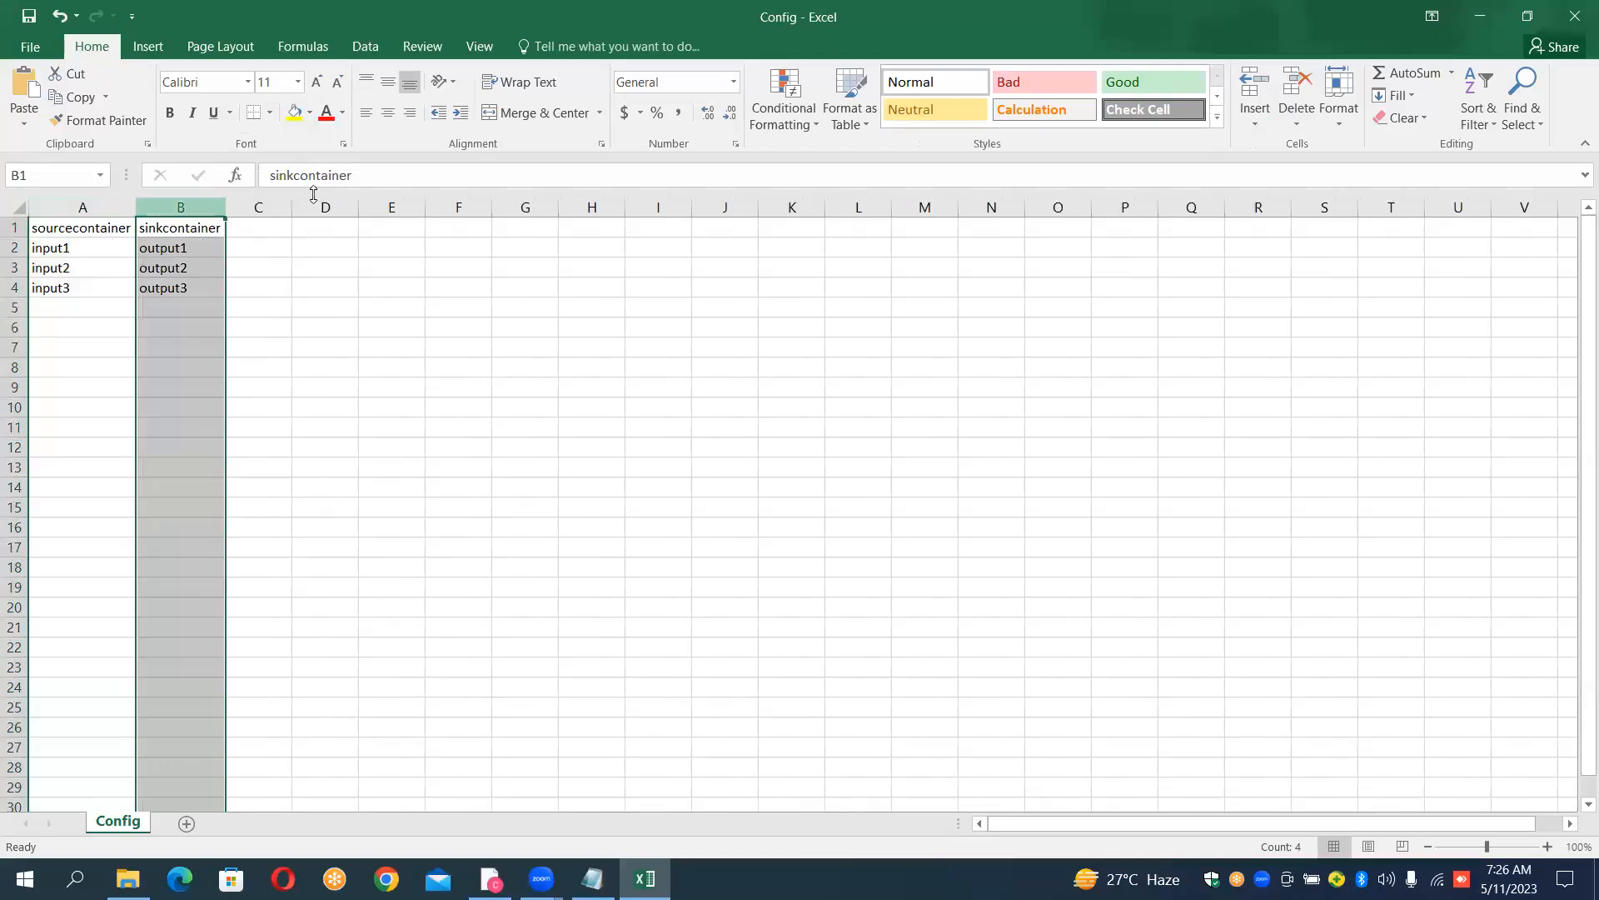
click(437, 302)
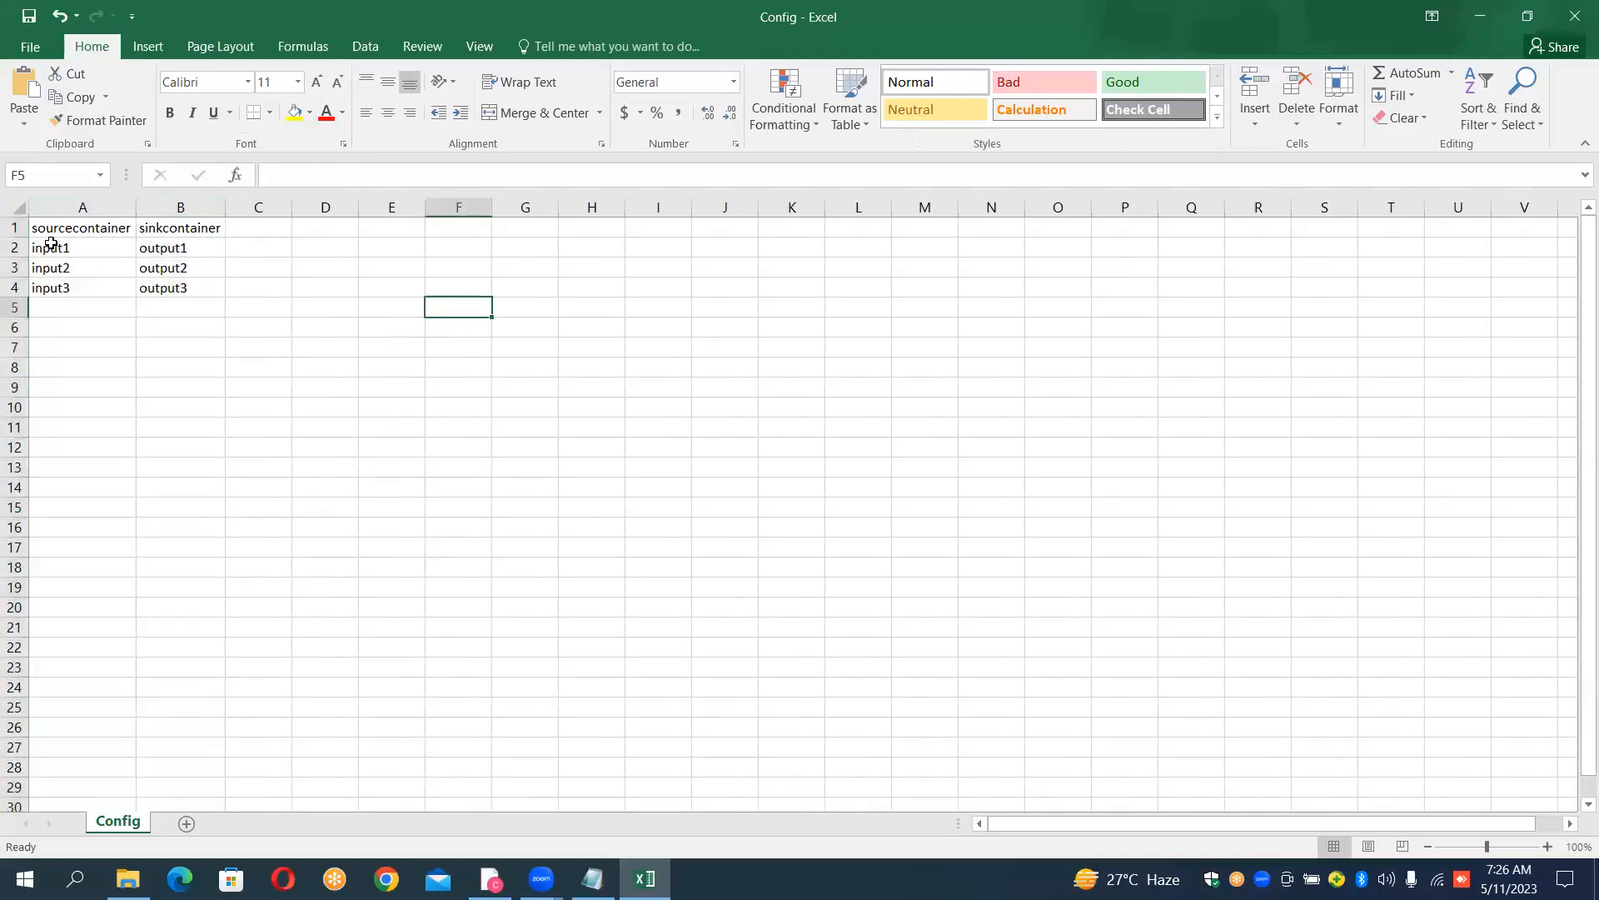
click(1575, 17)
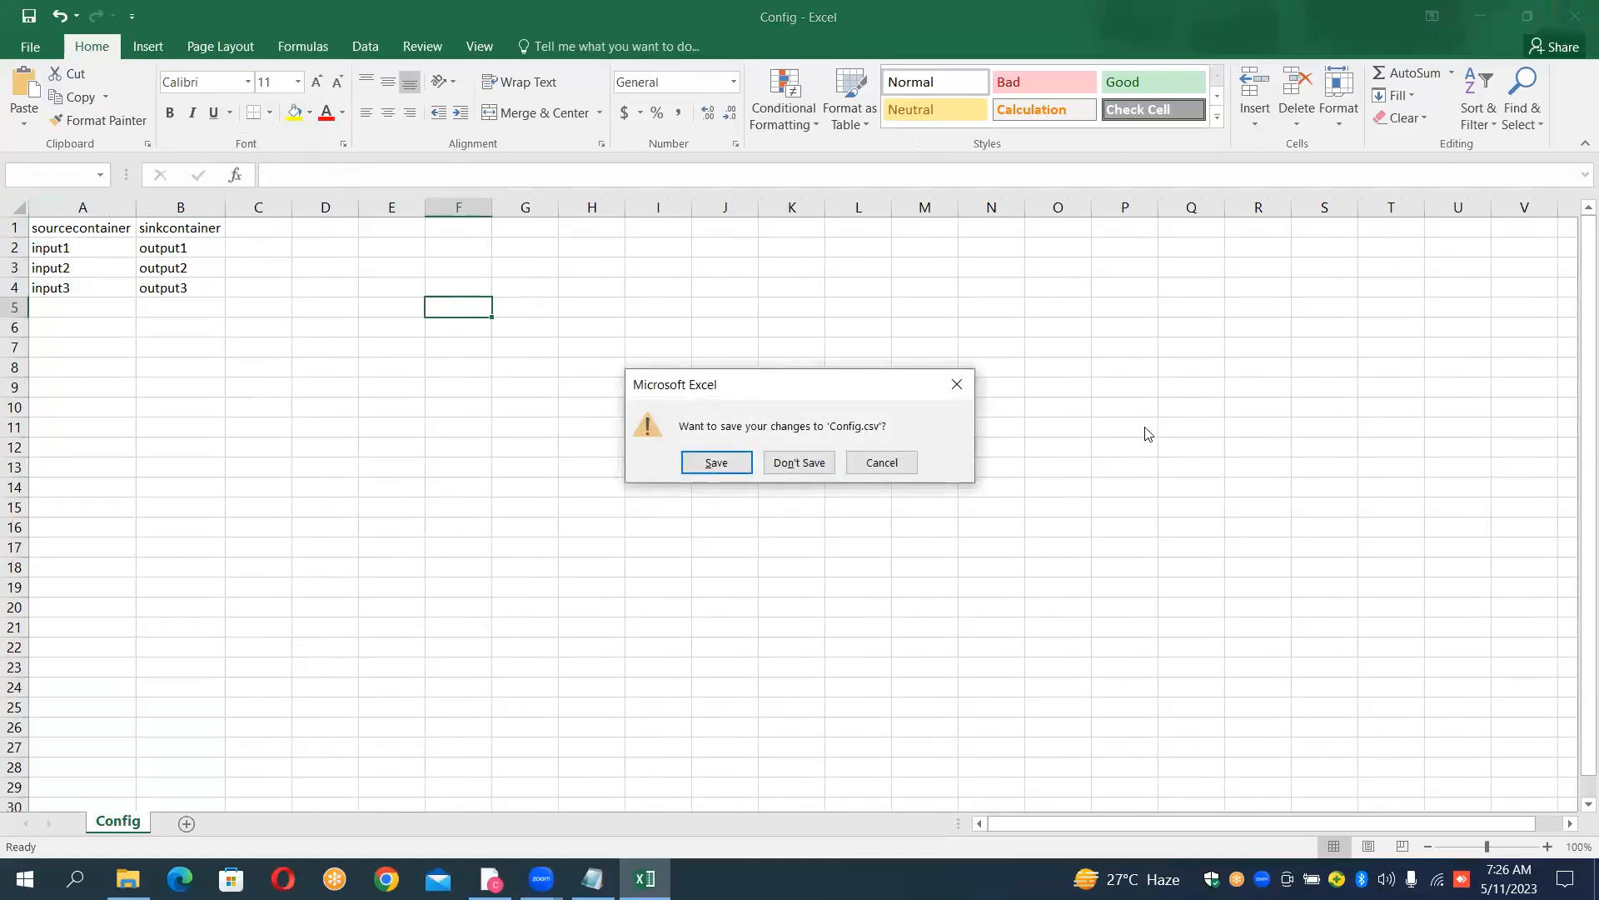
click(798, 463)
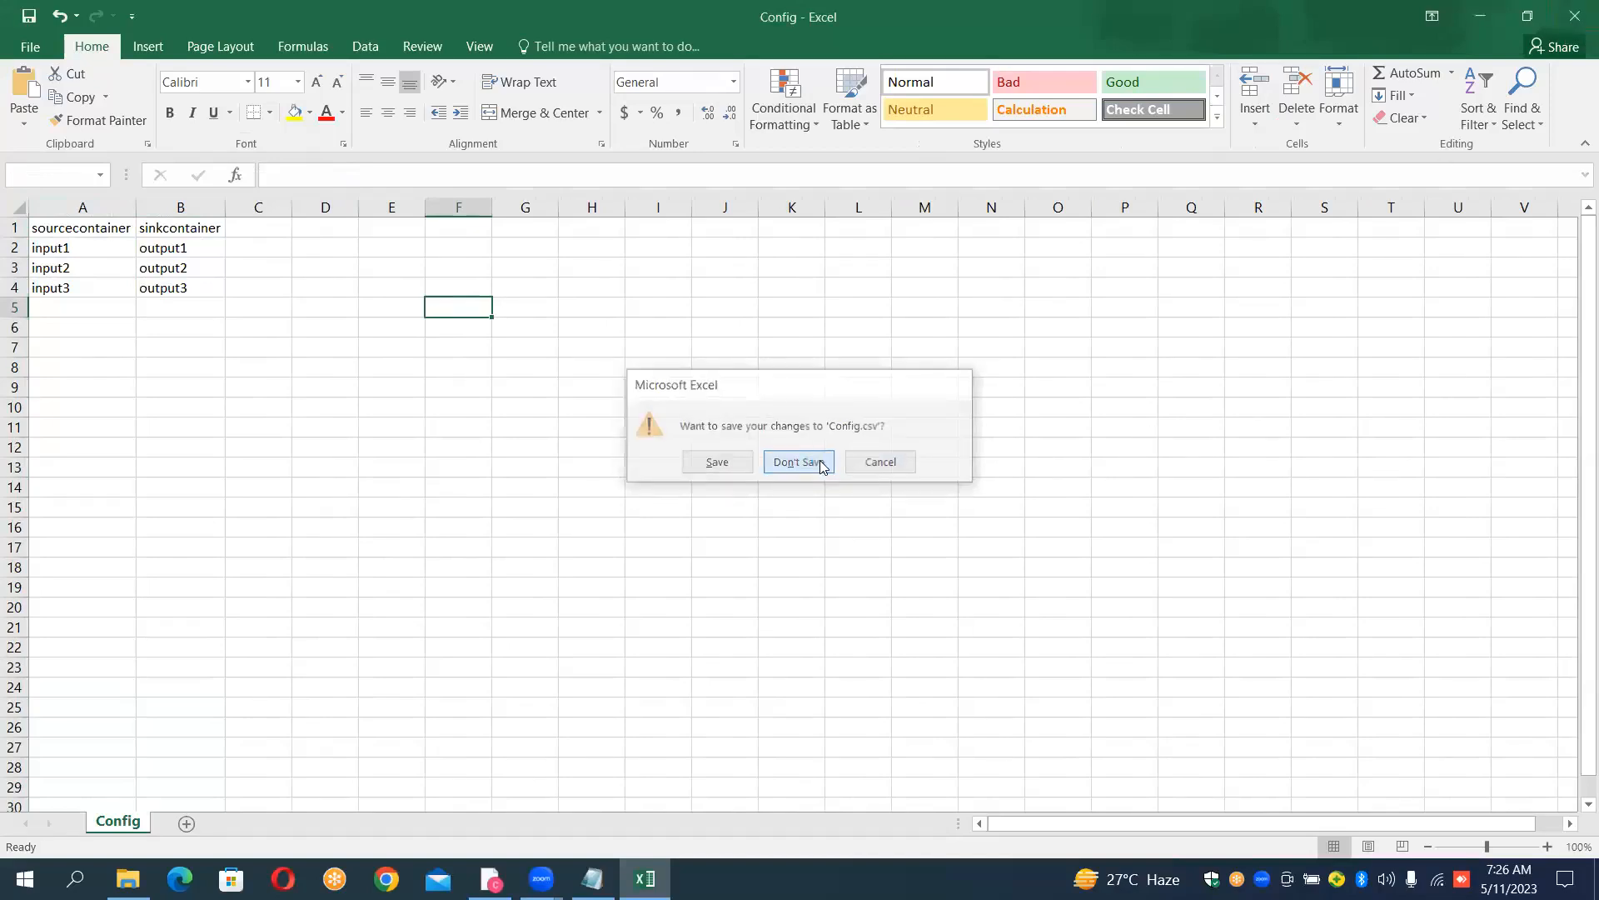
- Switch to the Azure portal in Chrome and create a private container named "config" in the sourcefilecountdynamic storage account
click(492, 879)
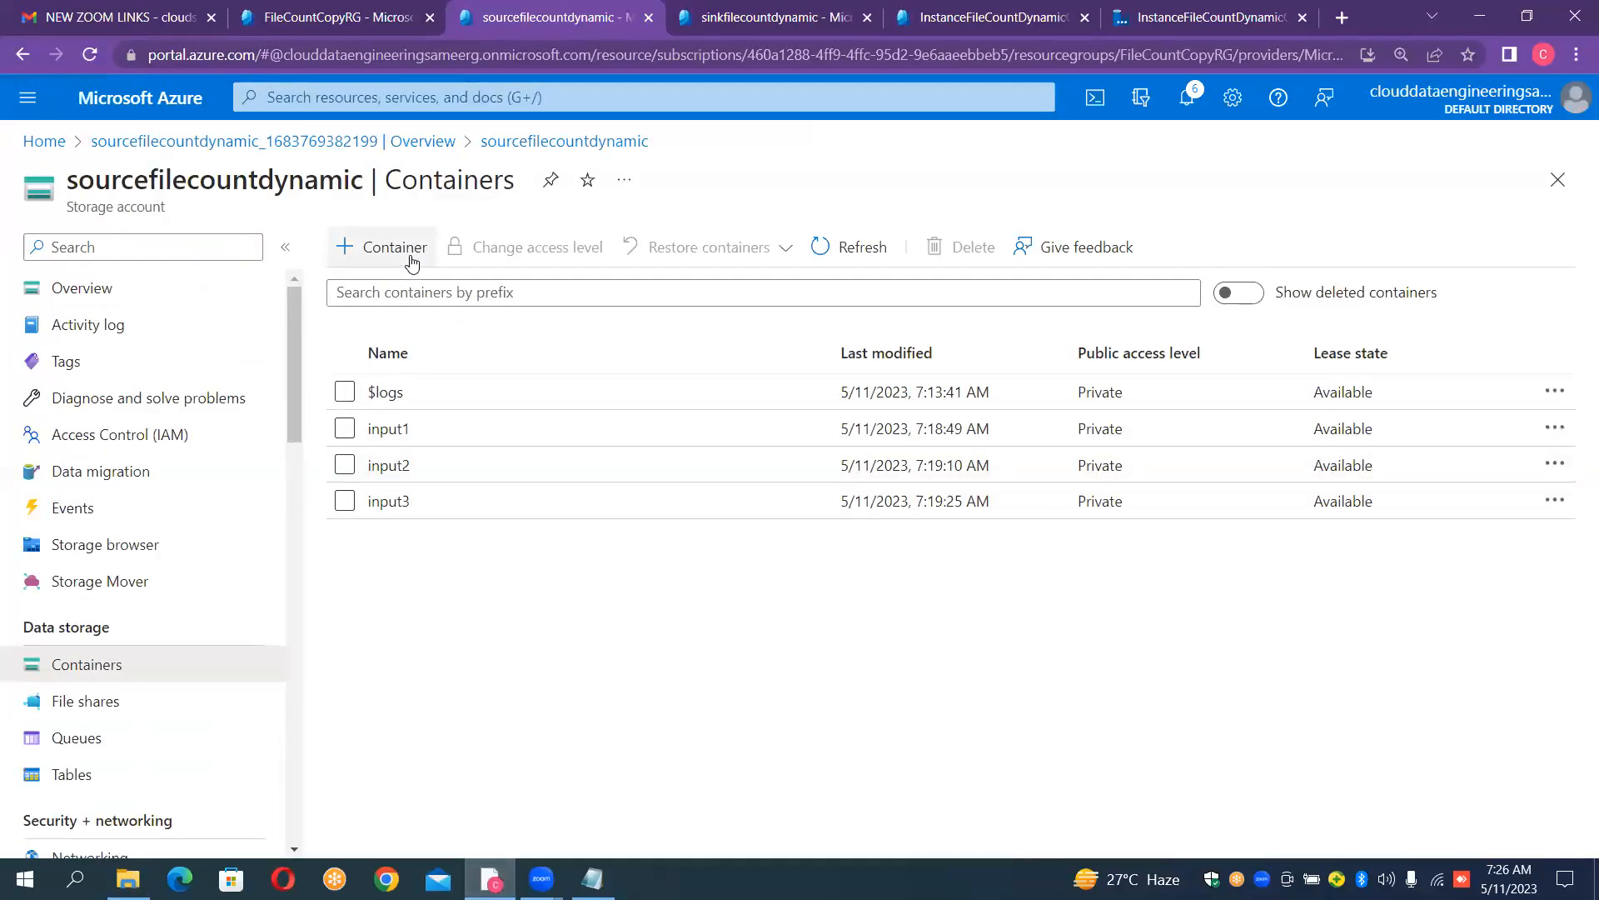
click(411, 263)
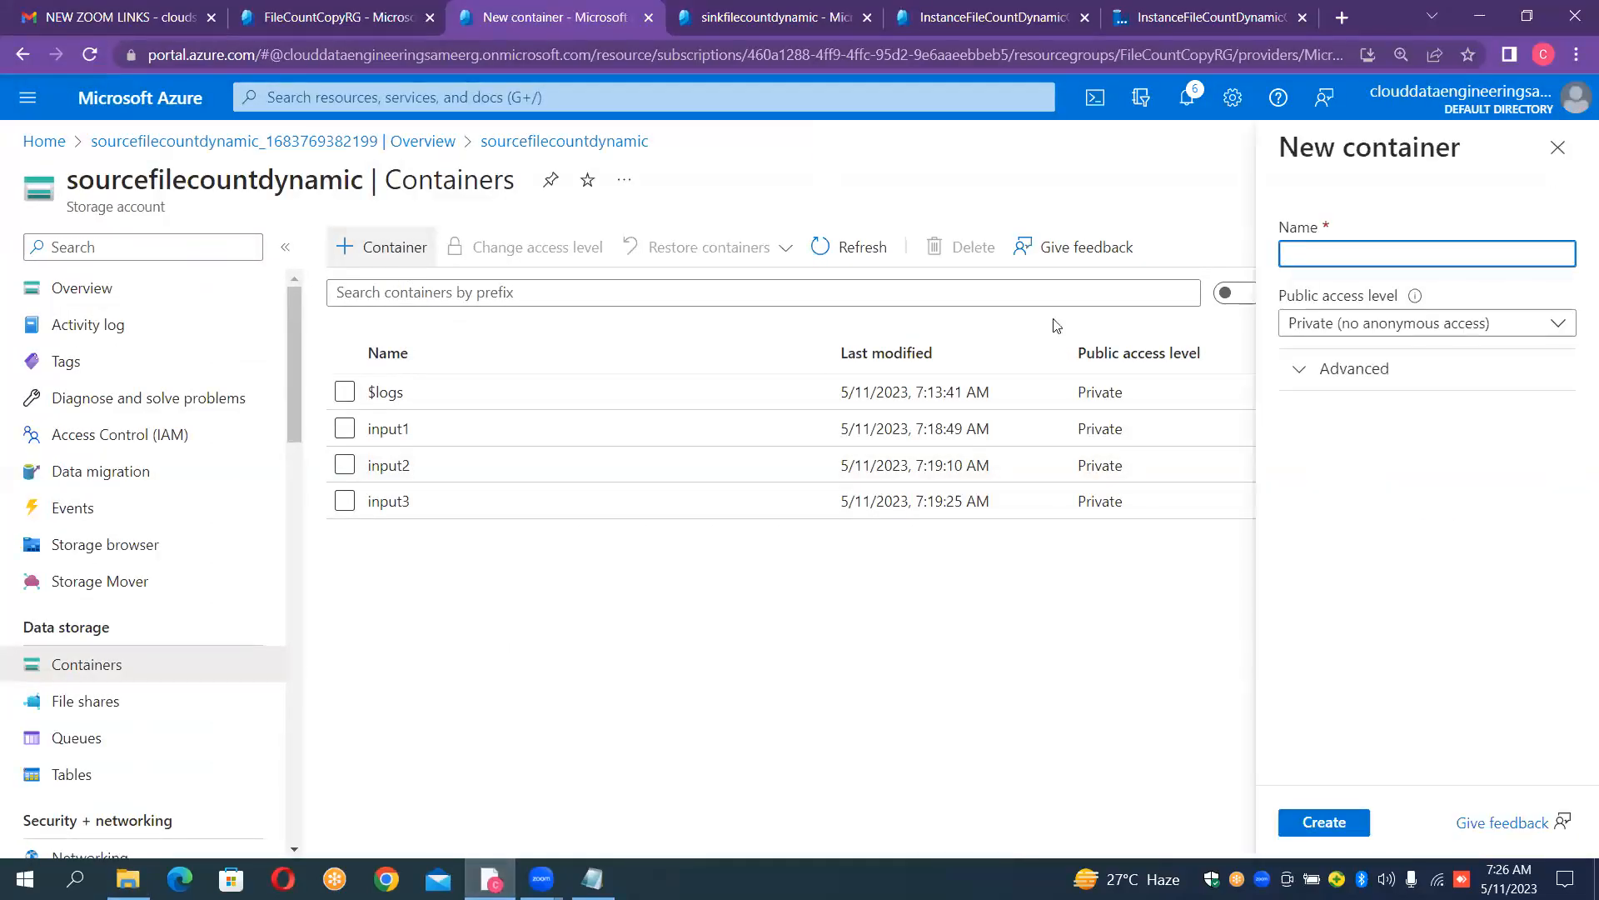
text(config)
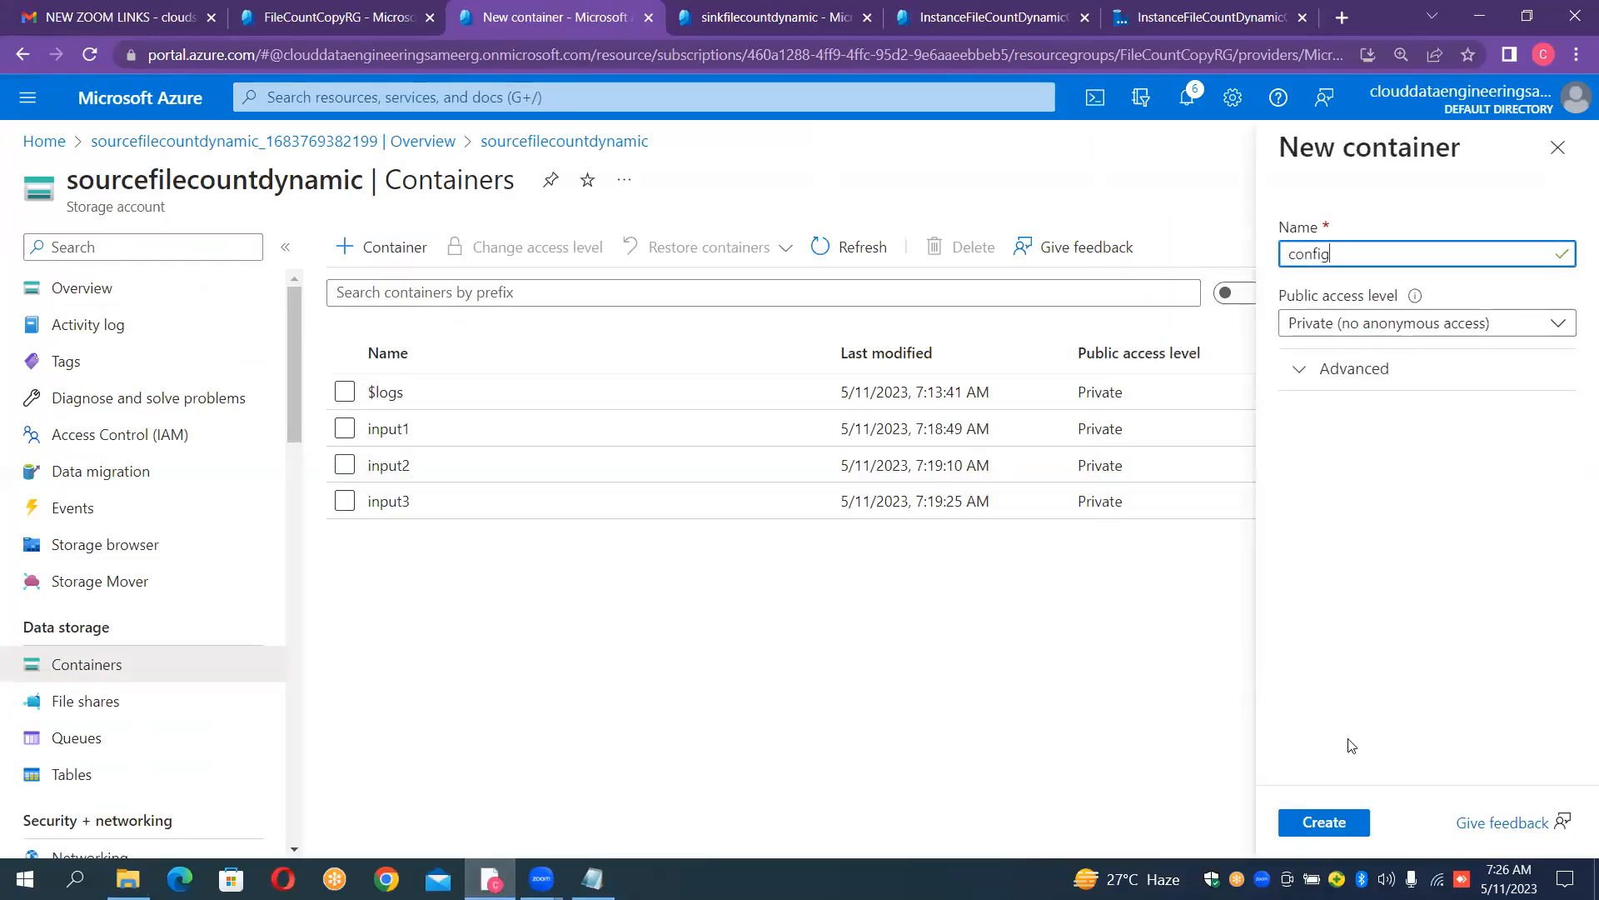
click(1322, 823)
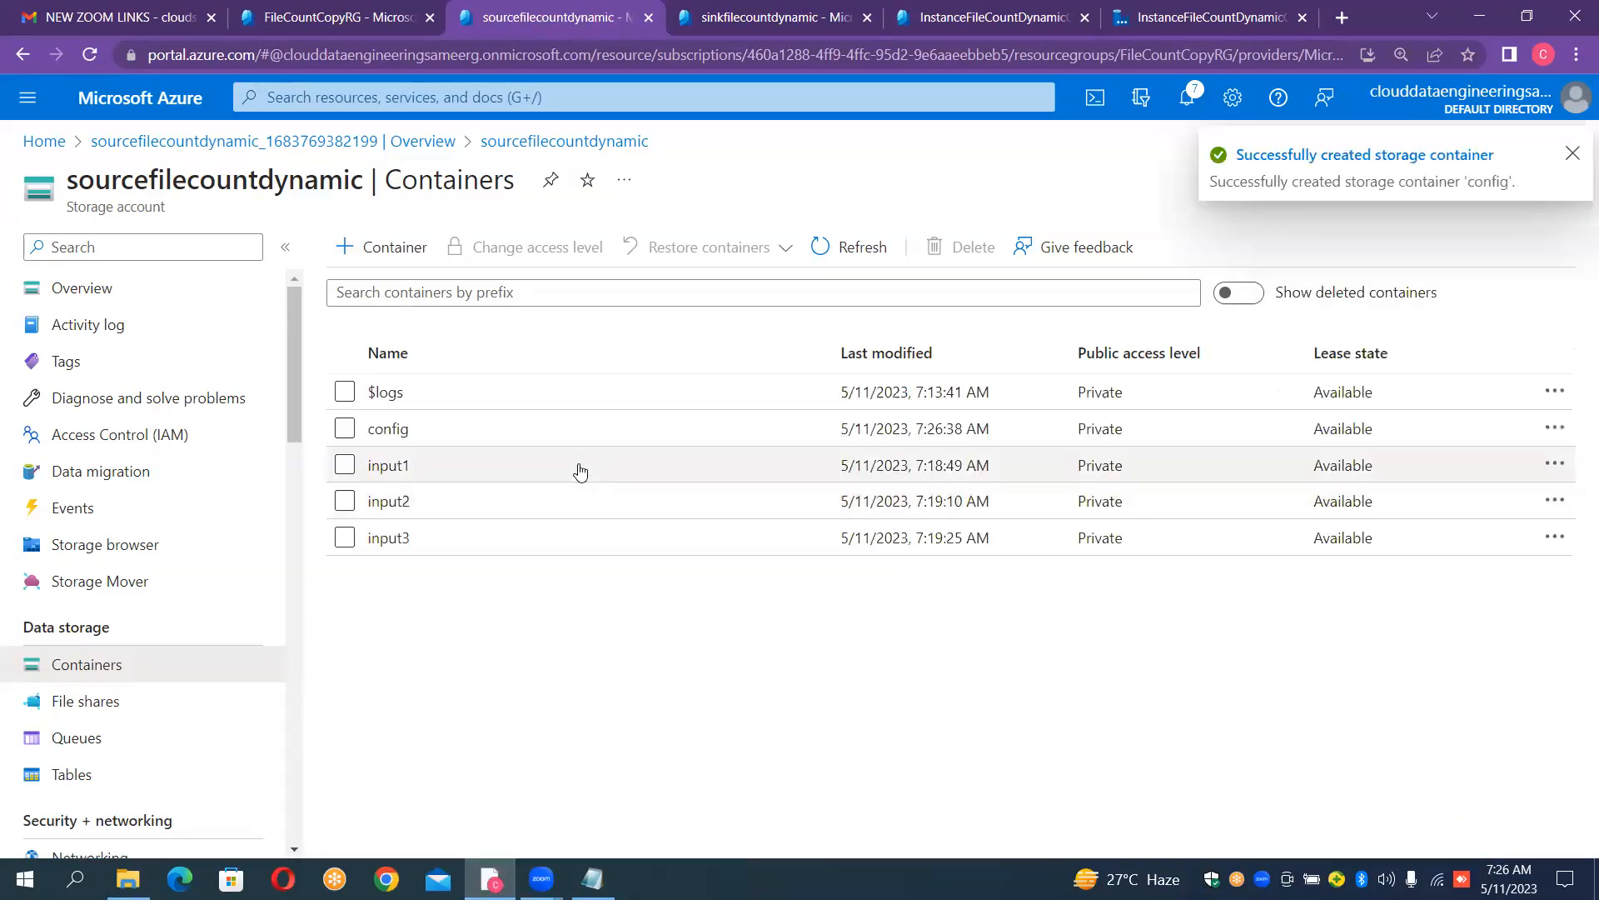
- Upload Config.csv from the ADF_CONFIG folder on the Desktop into the config container, and close the upload pane
click(391, 433)
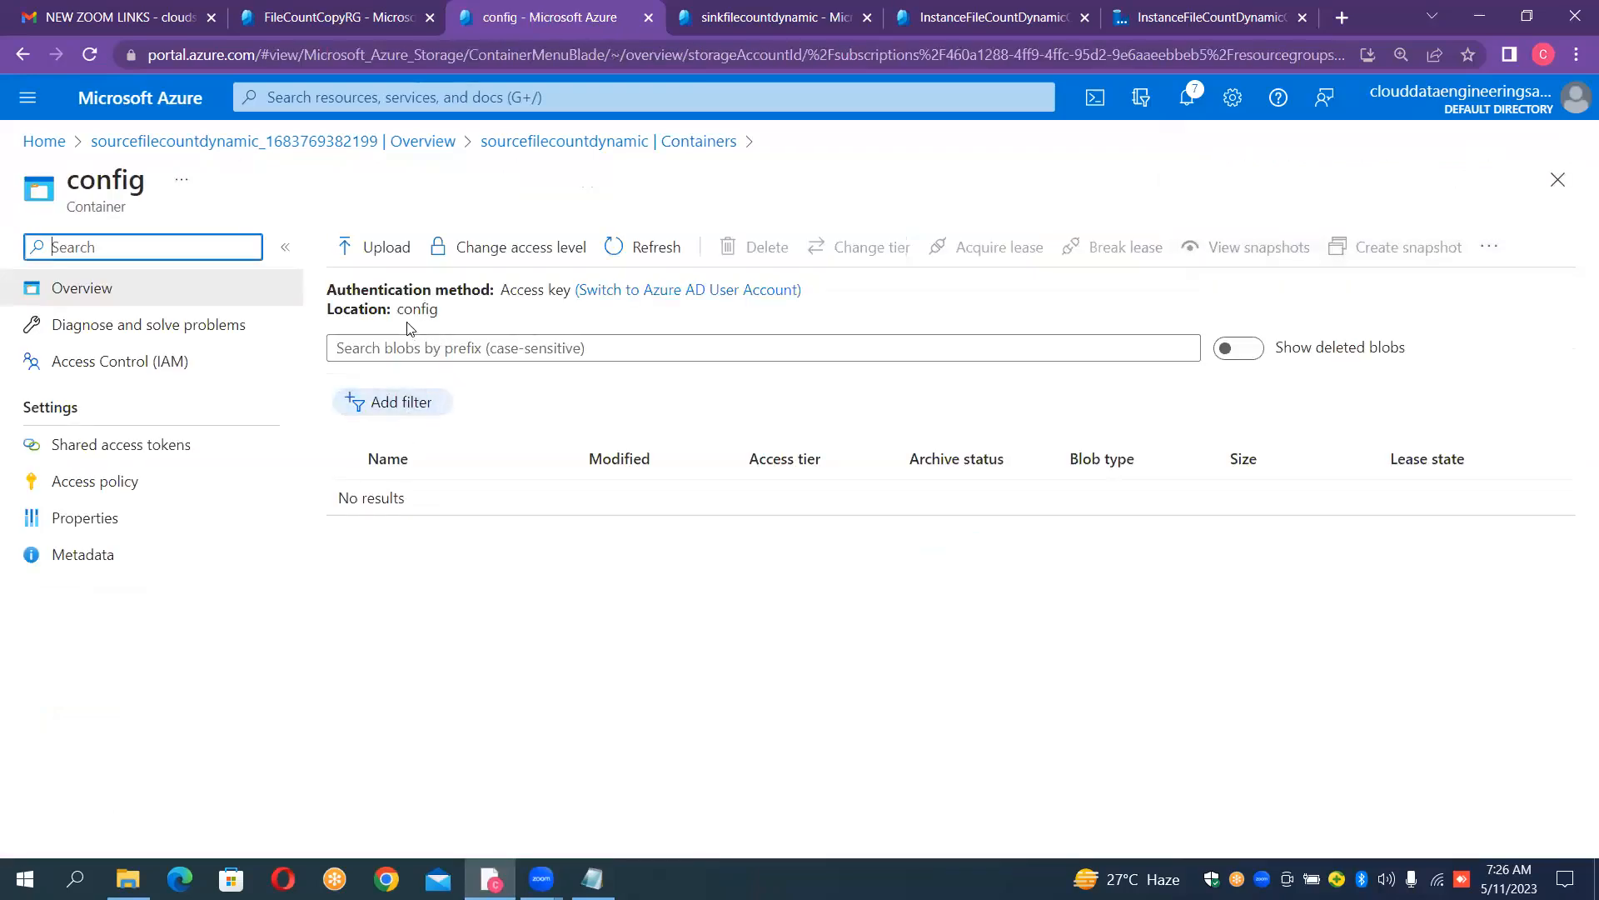
click(394, 261)
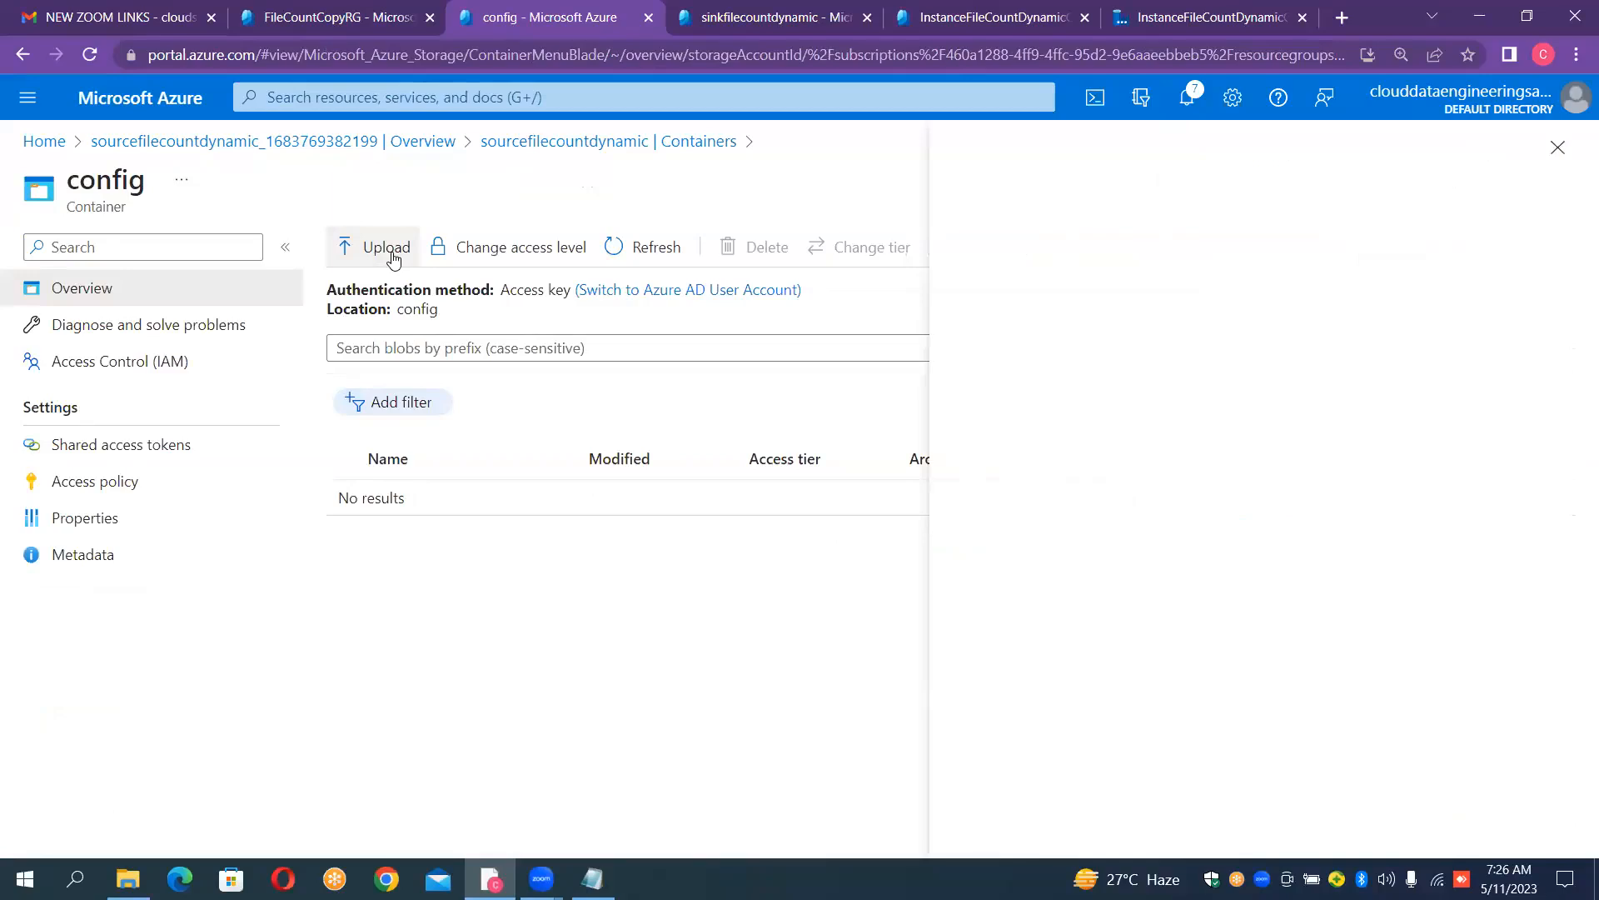
double_click(593, 237)
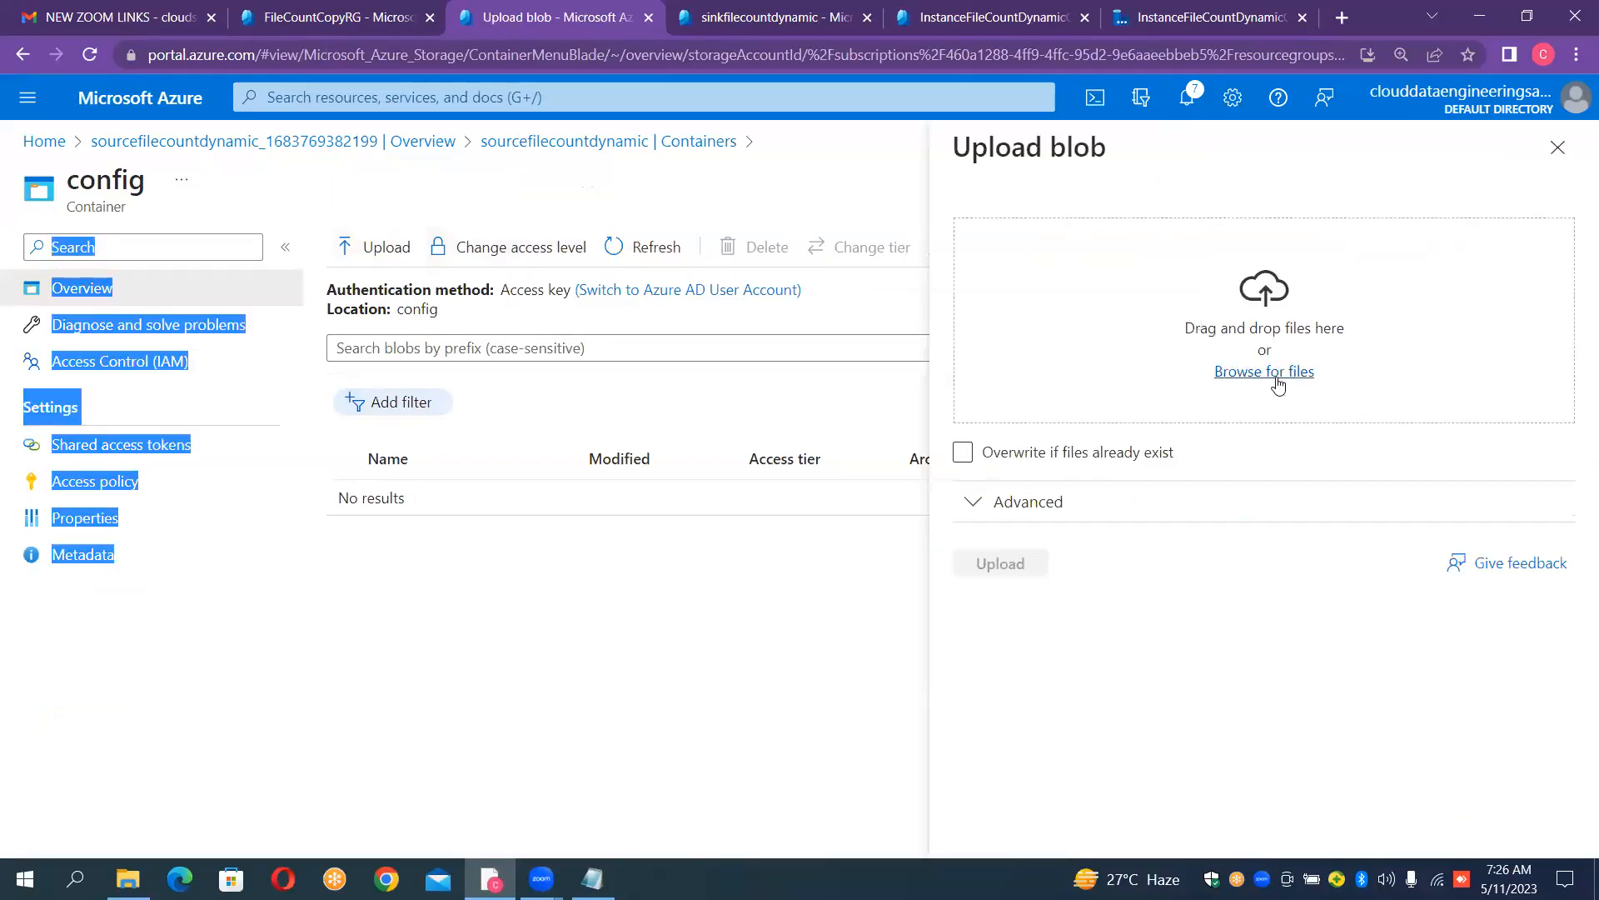
click(1277, 372)
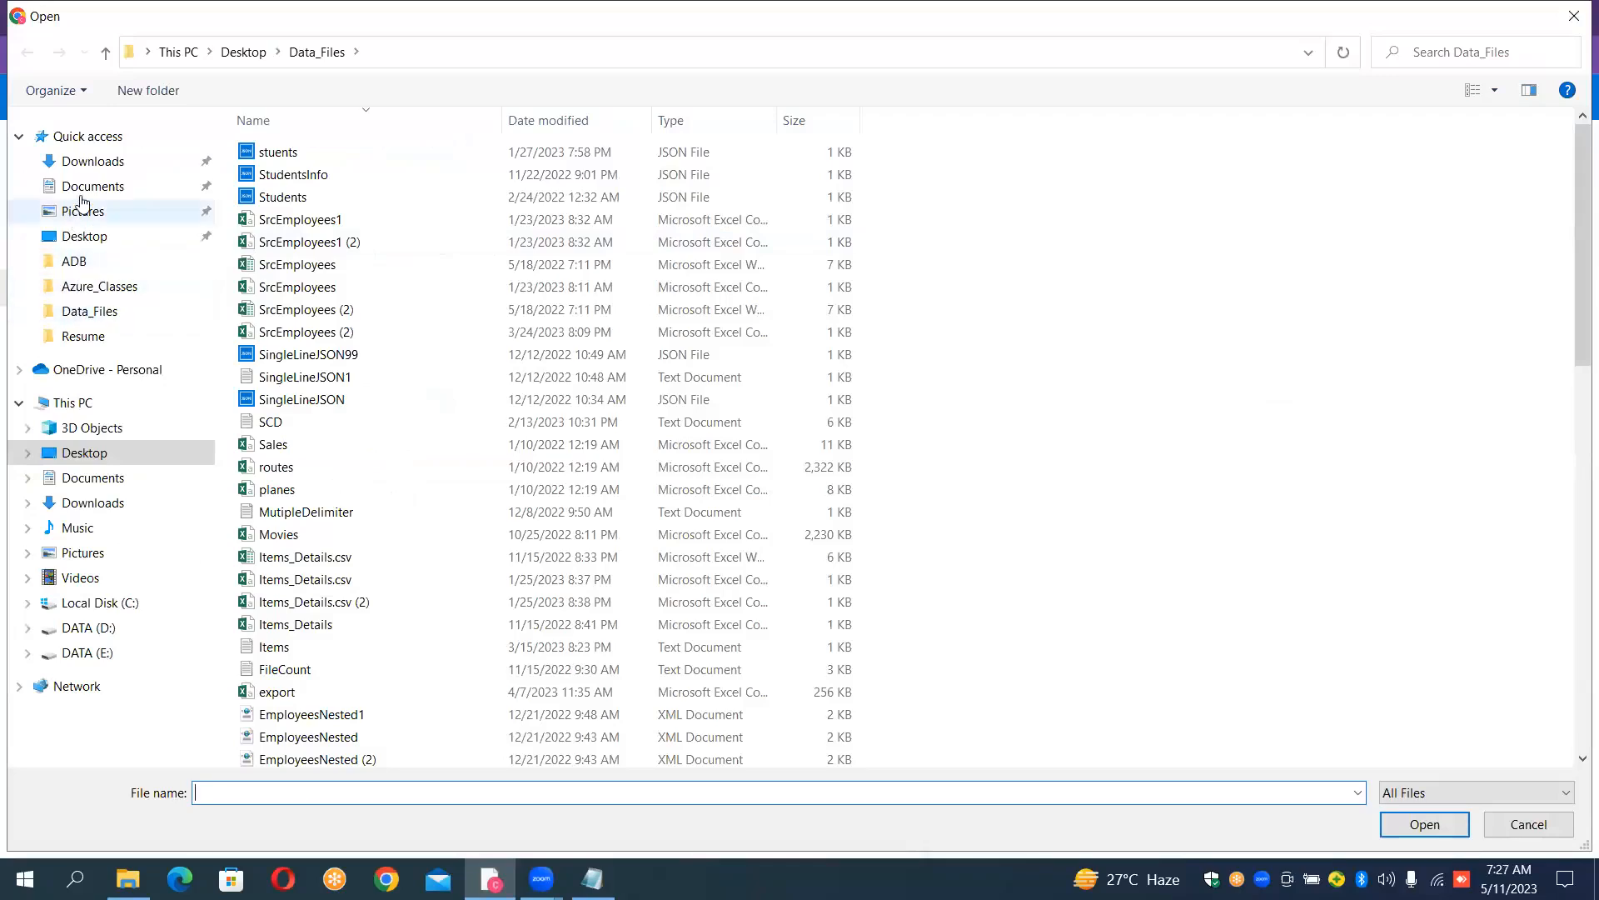
click(86, 237)
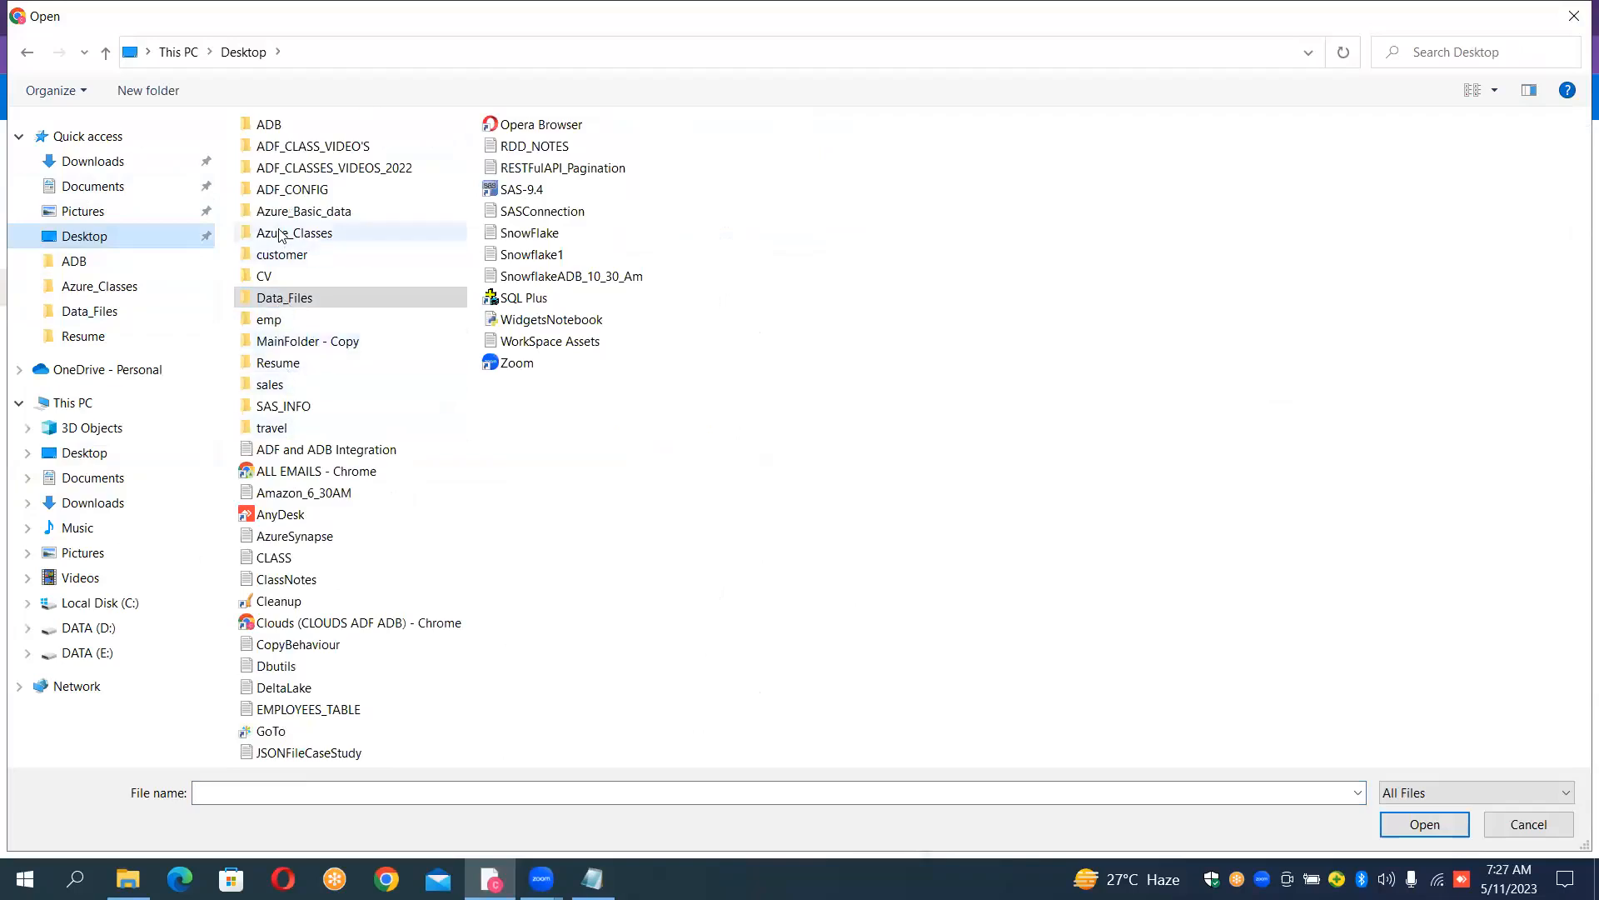
double_click(283, 192)
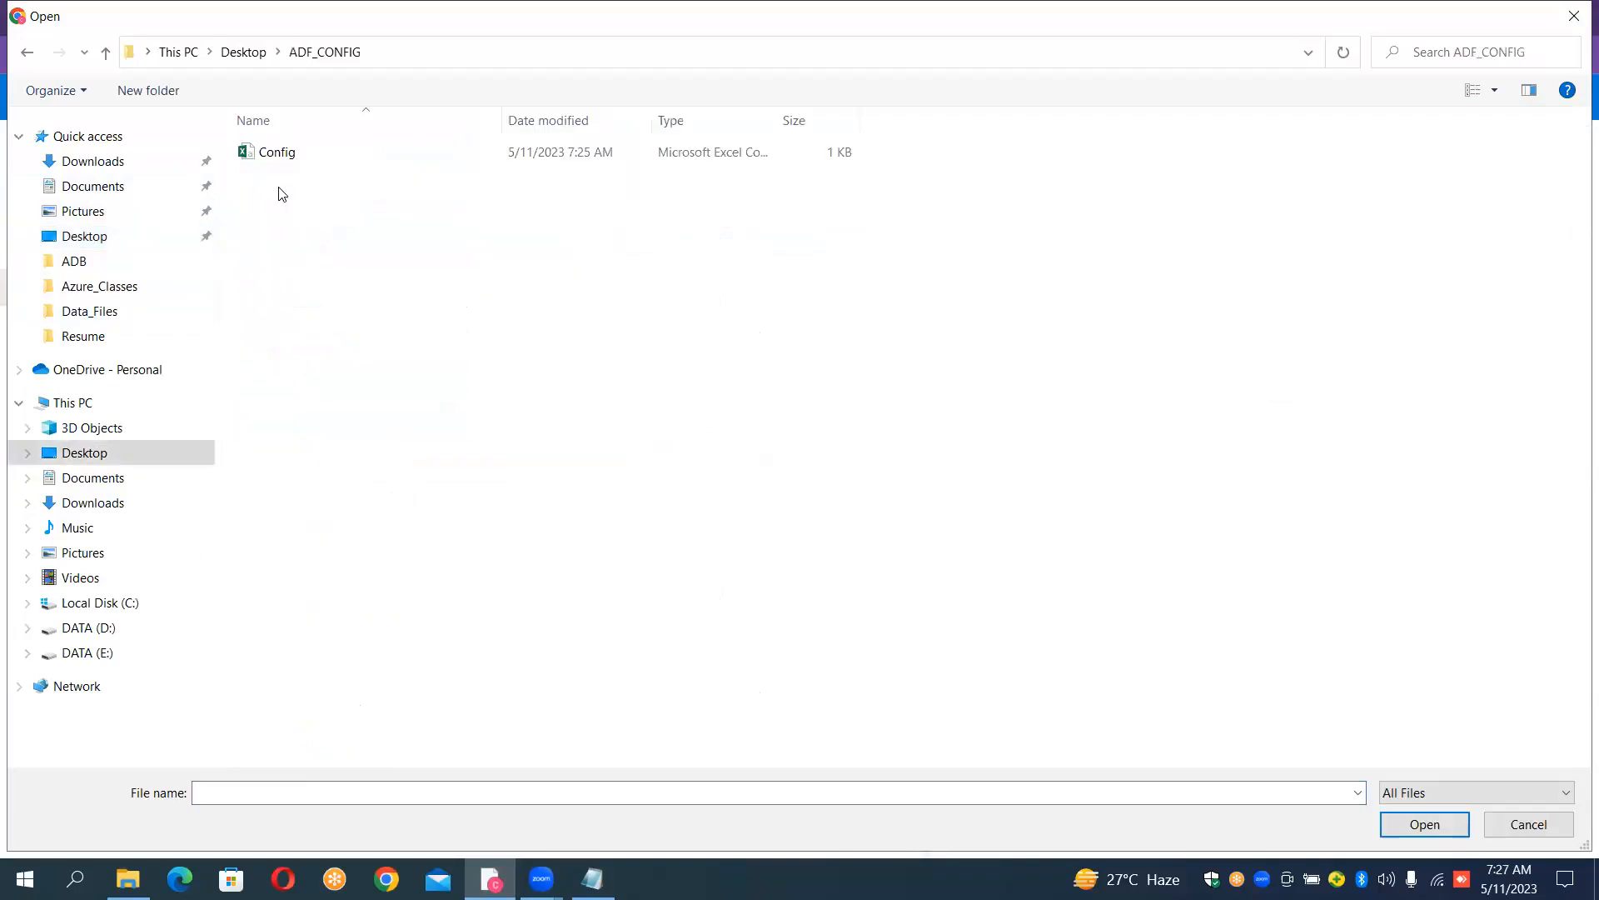
double_click(285, 155)
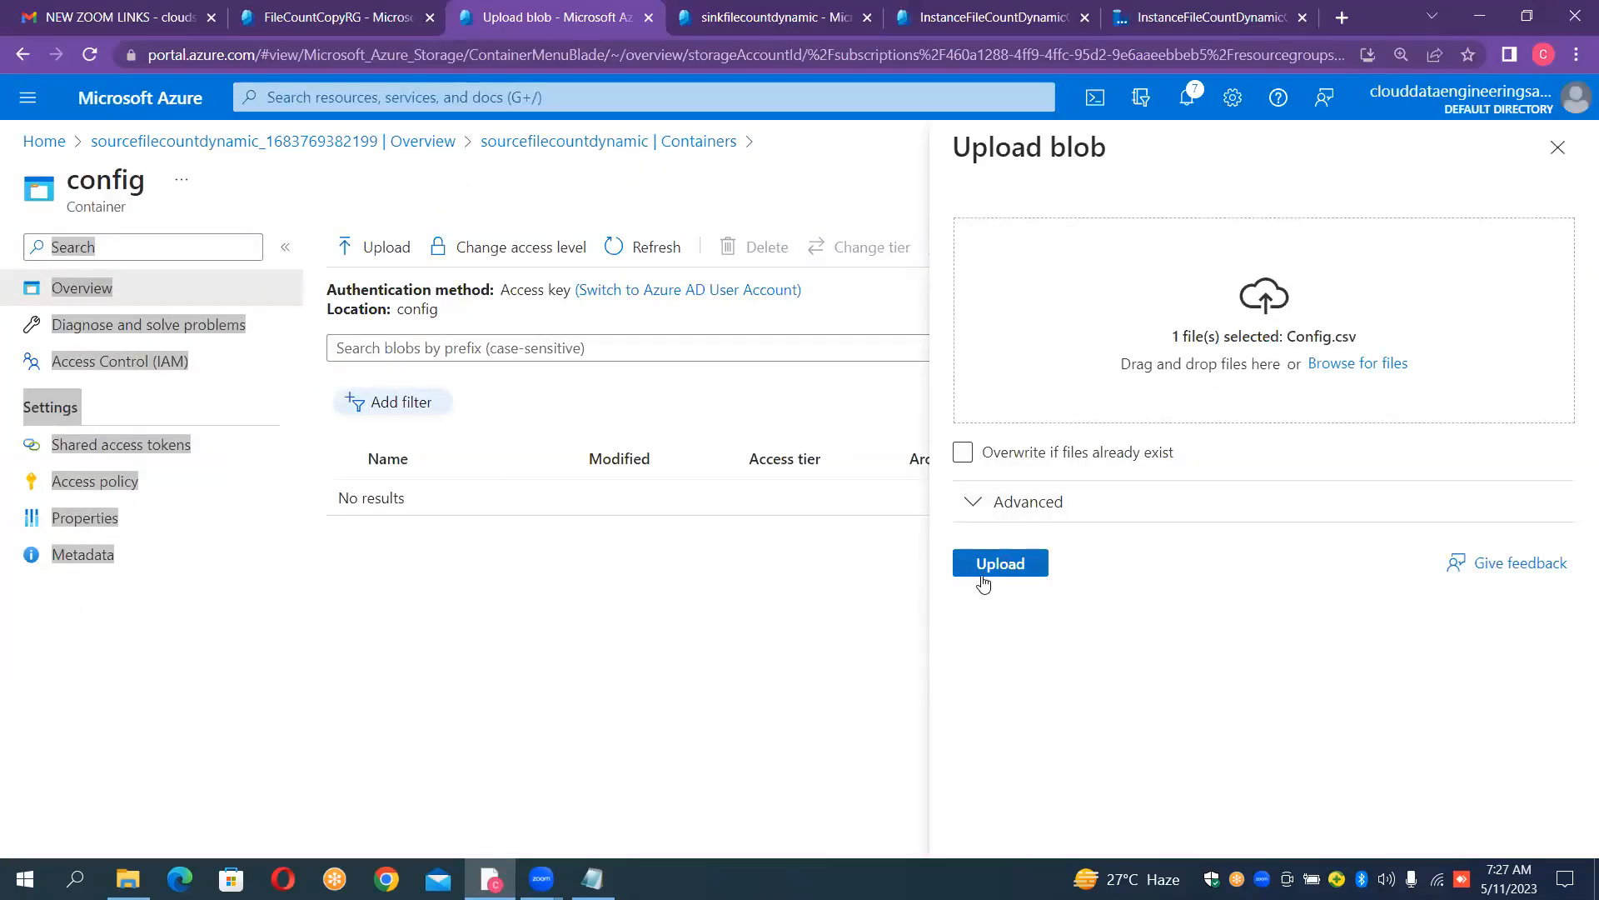
click(984, 575)
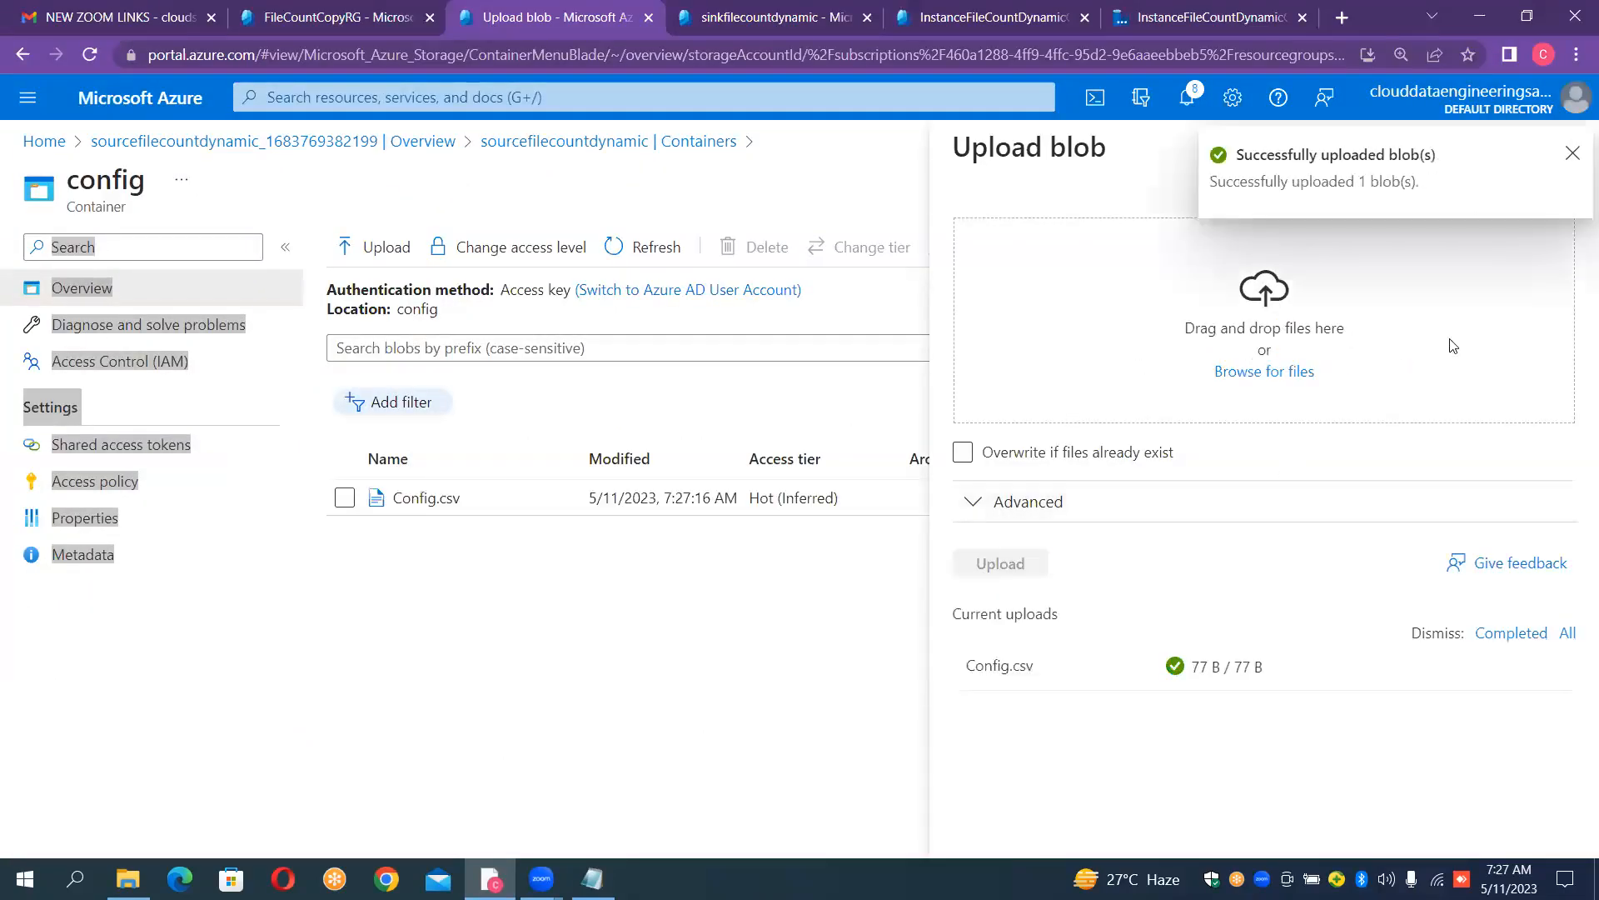
click(1573, 158)
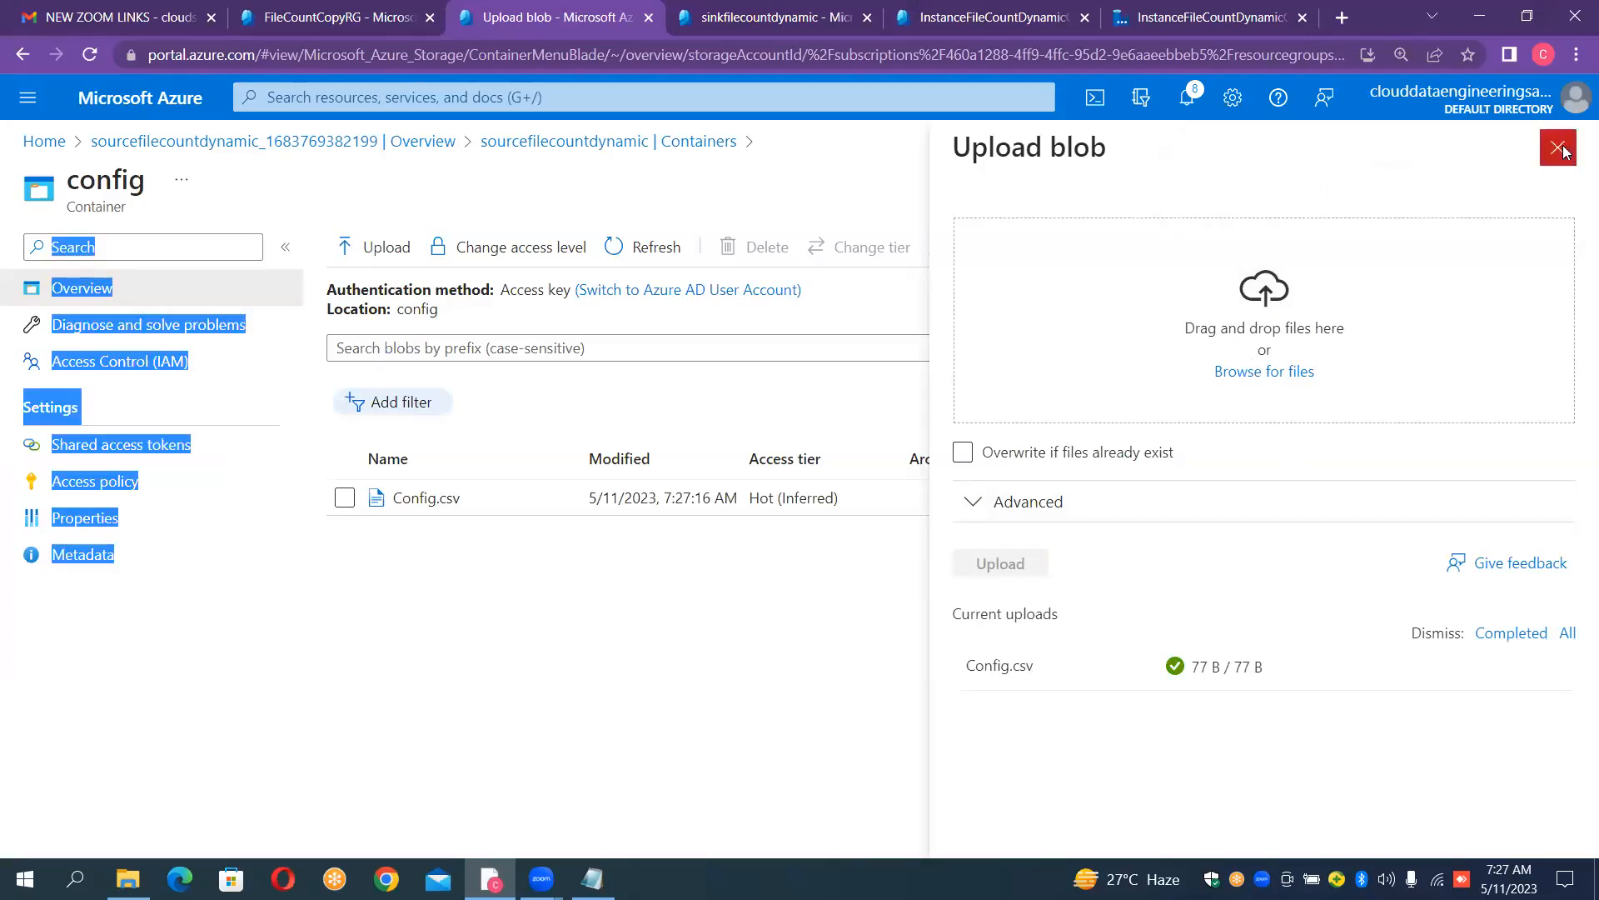
click(1568, 155)
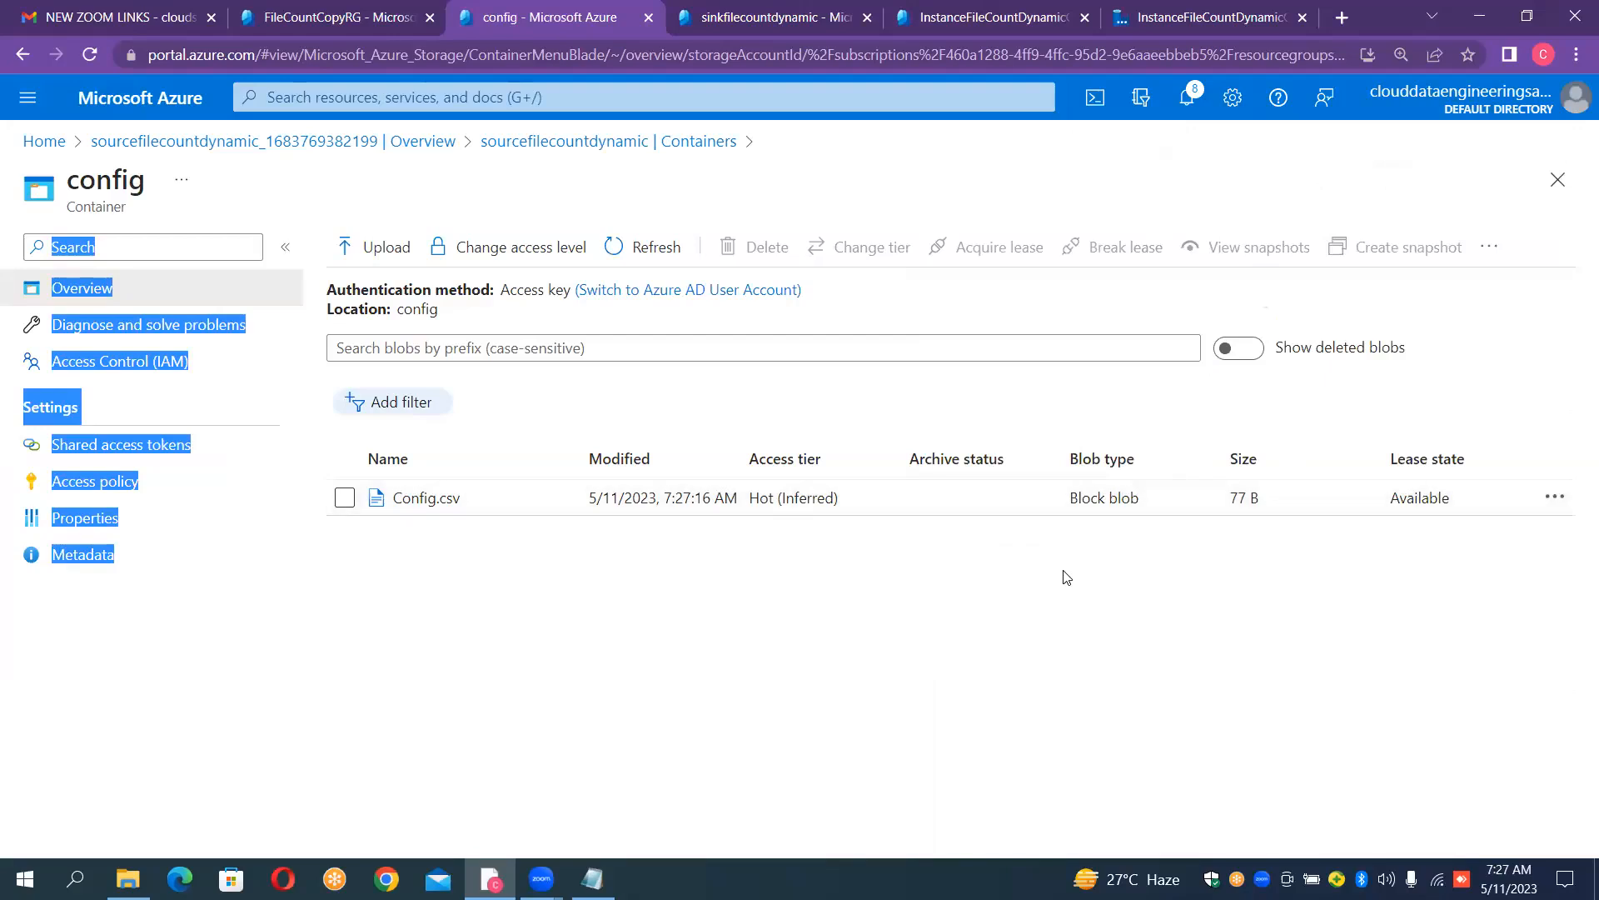
click(853, 687)
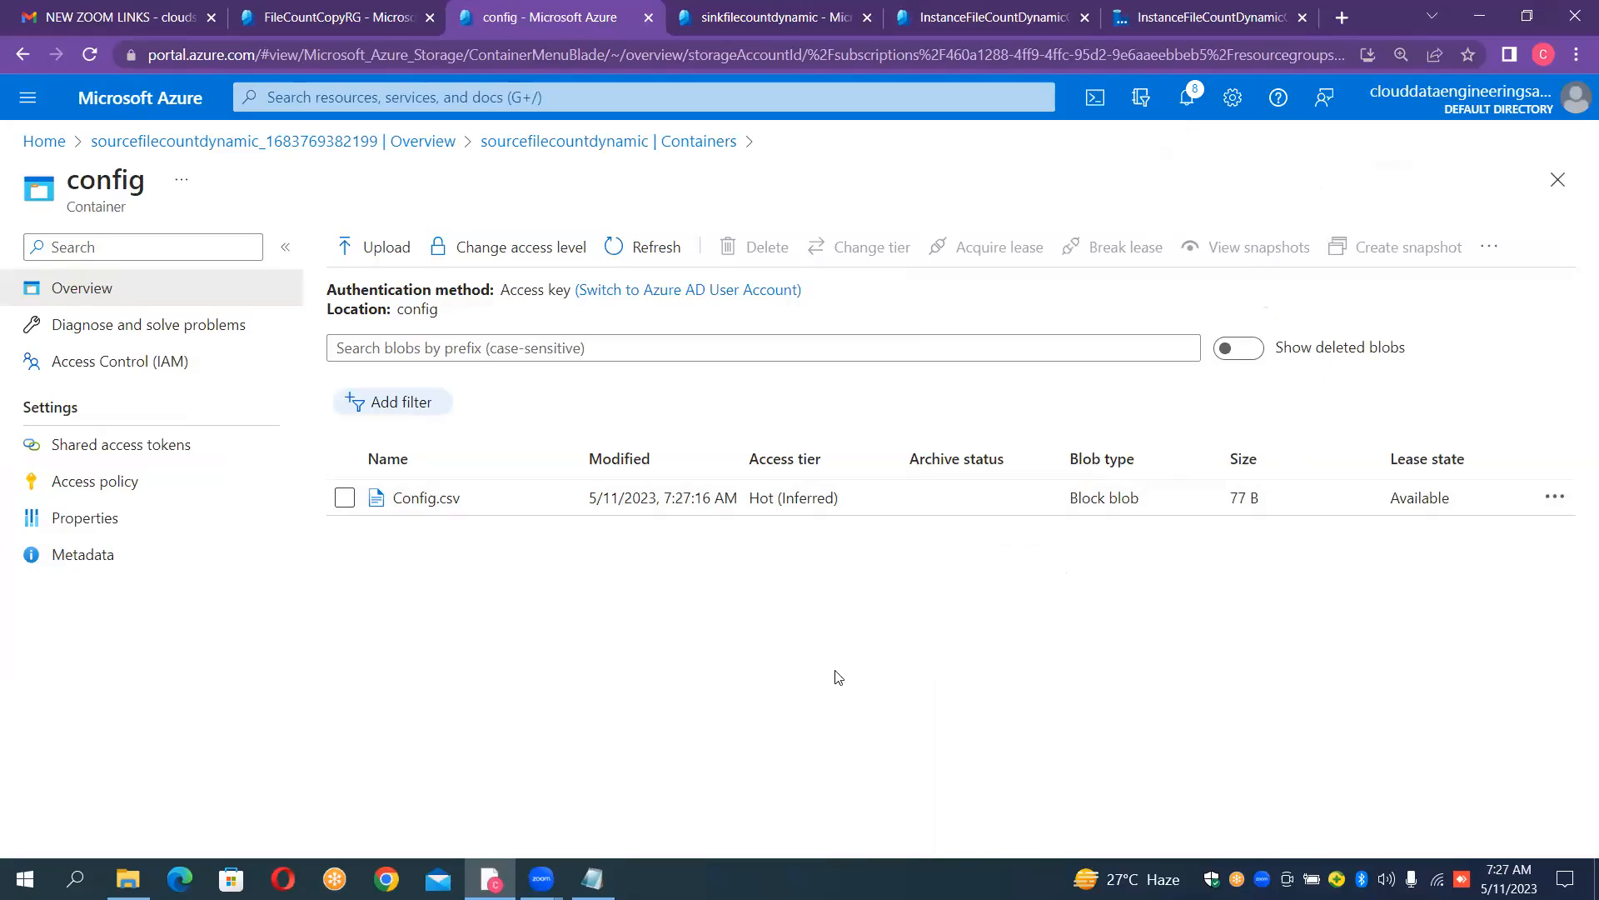
- Examine the contents of the uploaded Config.csv blob in its editor, and close the blob
click(428, 500)
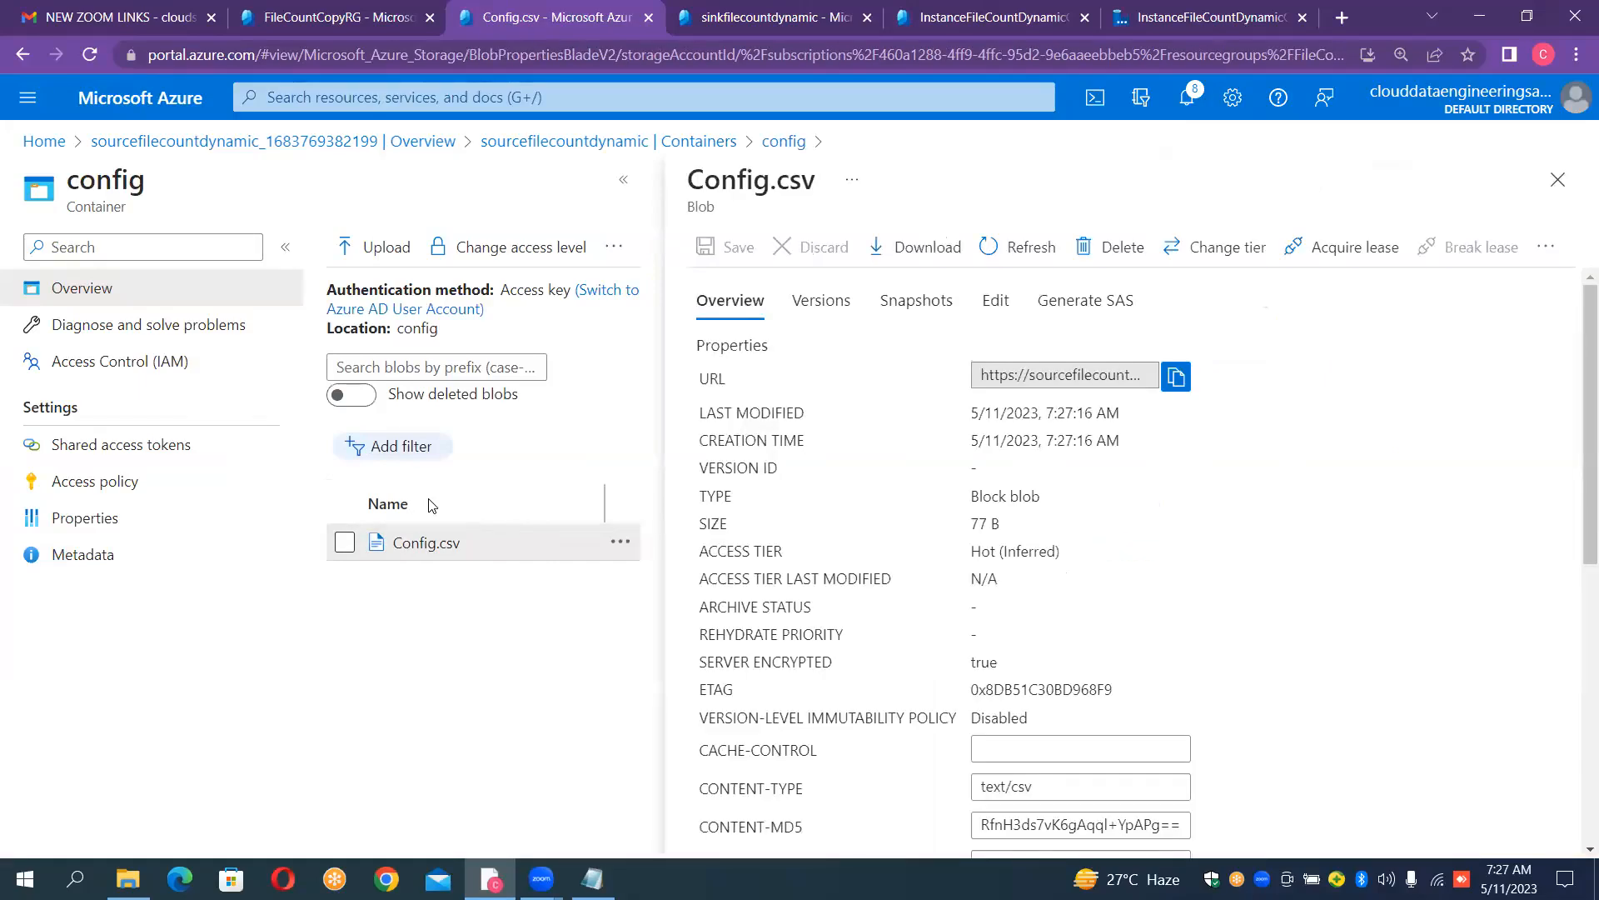
click(987, 307)
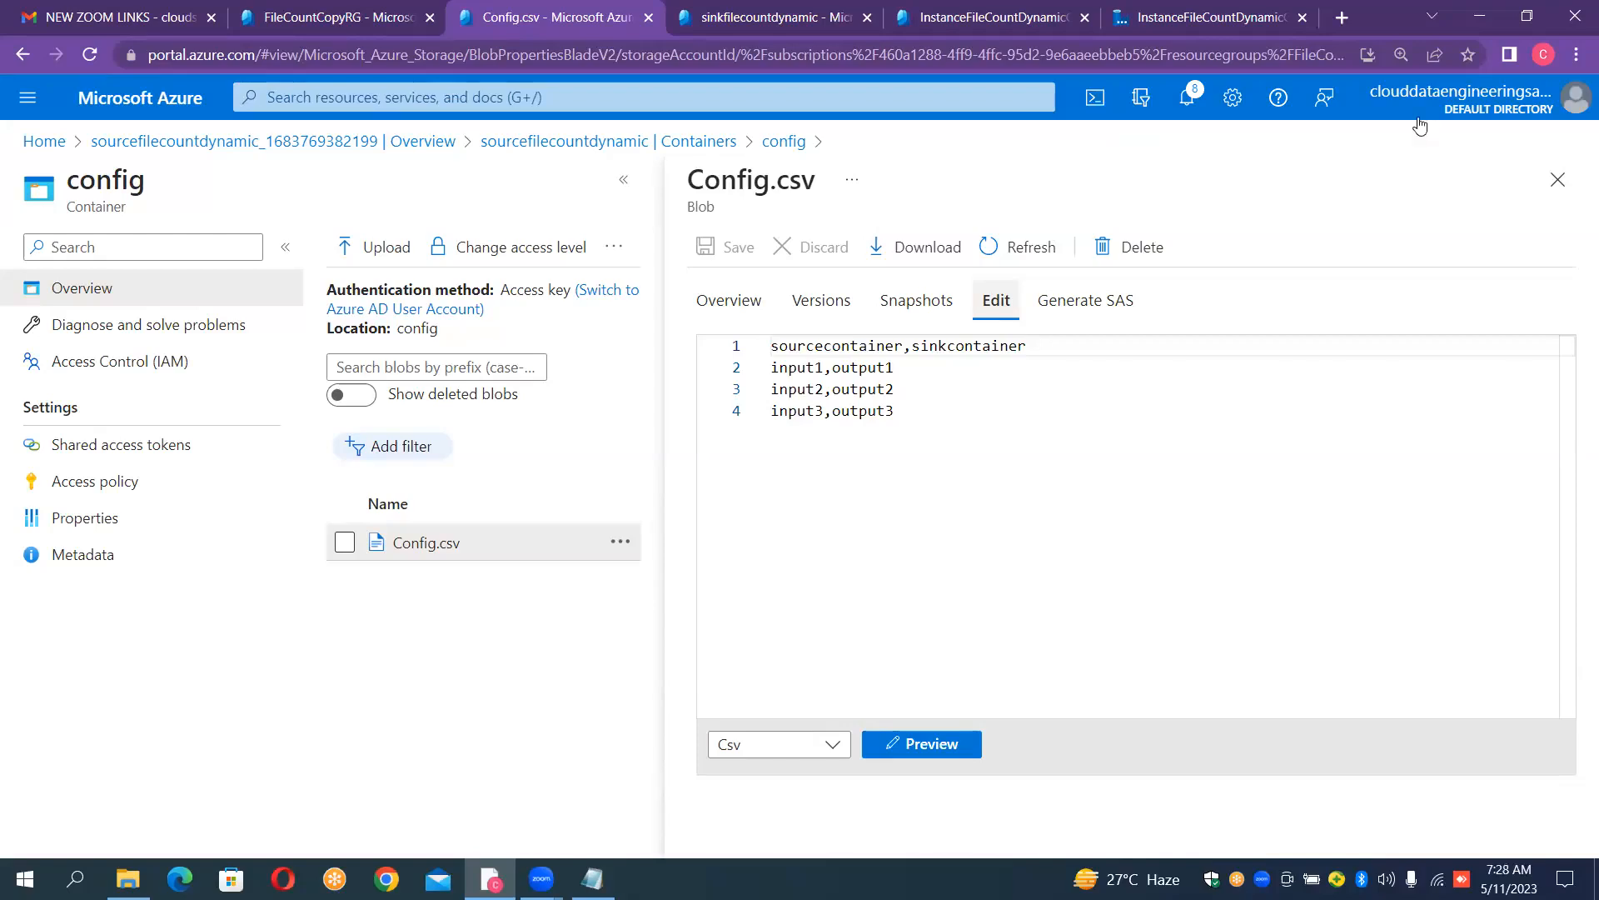
click(1571, 177)
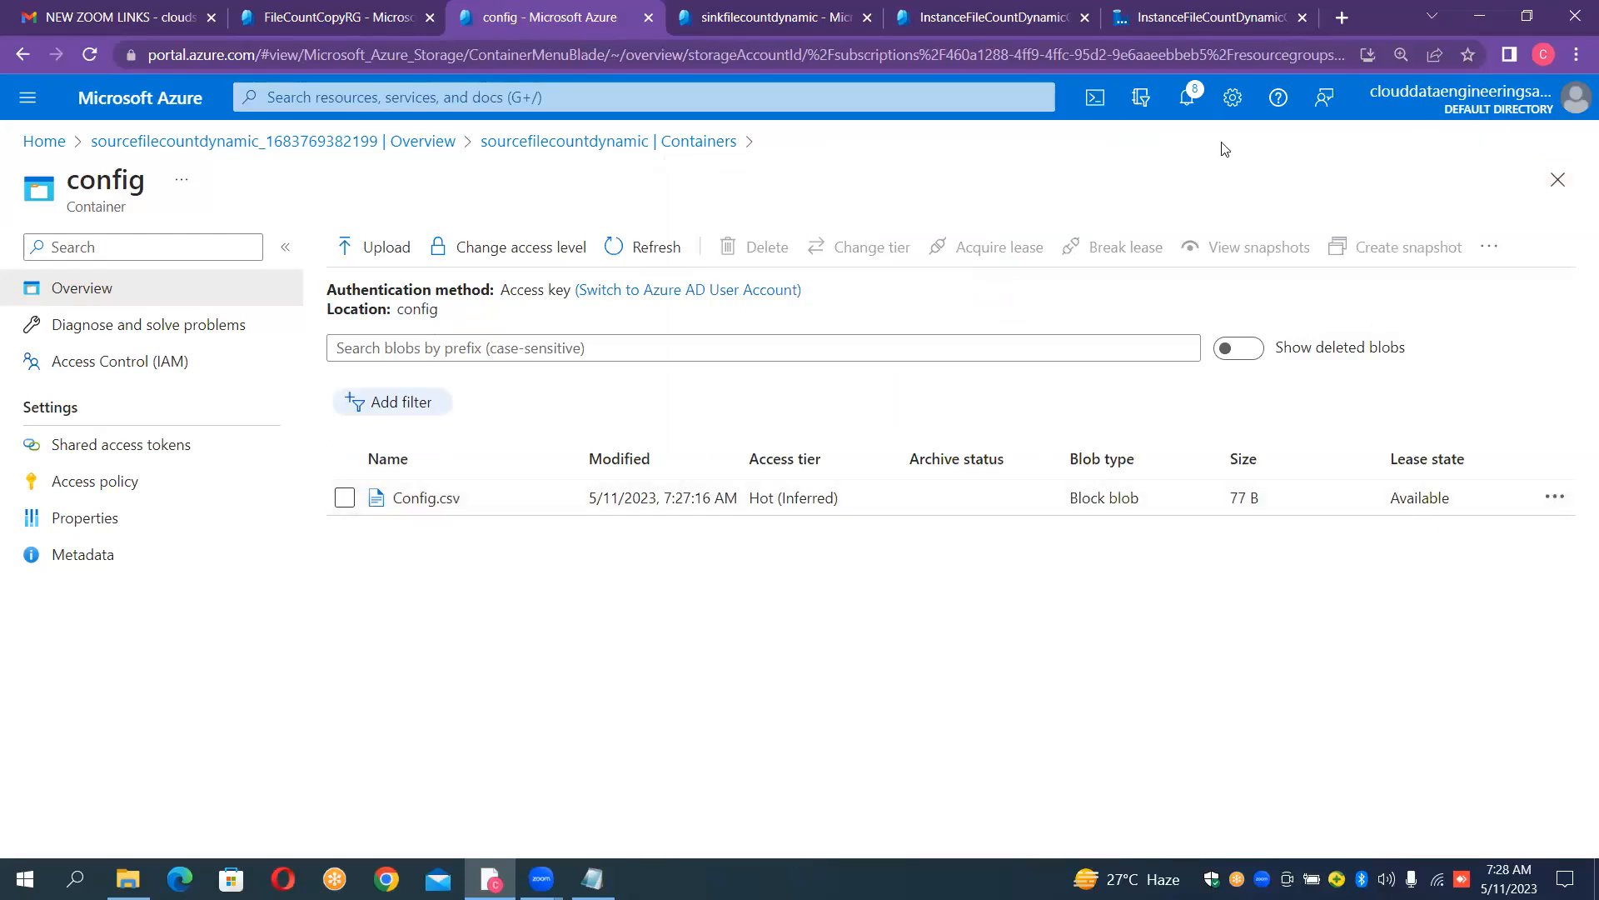
- Compare the container lists of the sourcefilecountdynamic and sinkfilecountdynamic storage accounts
click(787, 29)
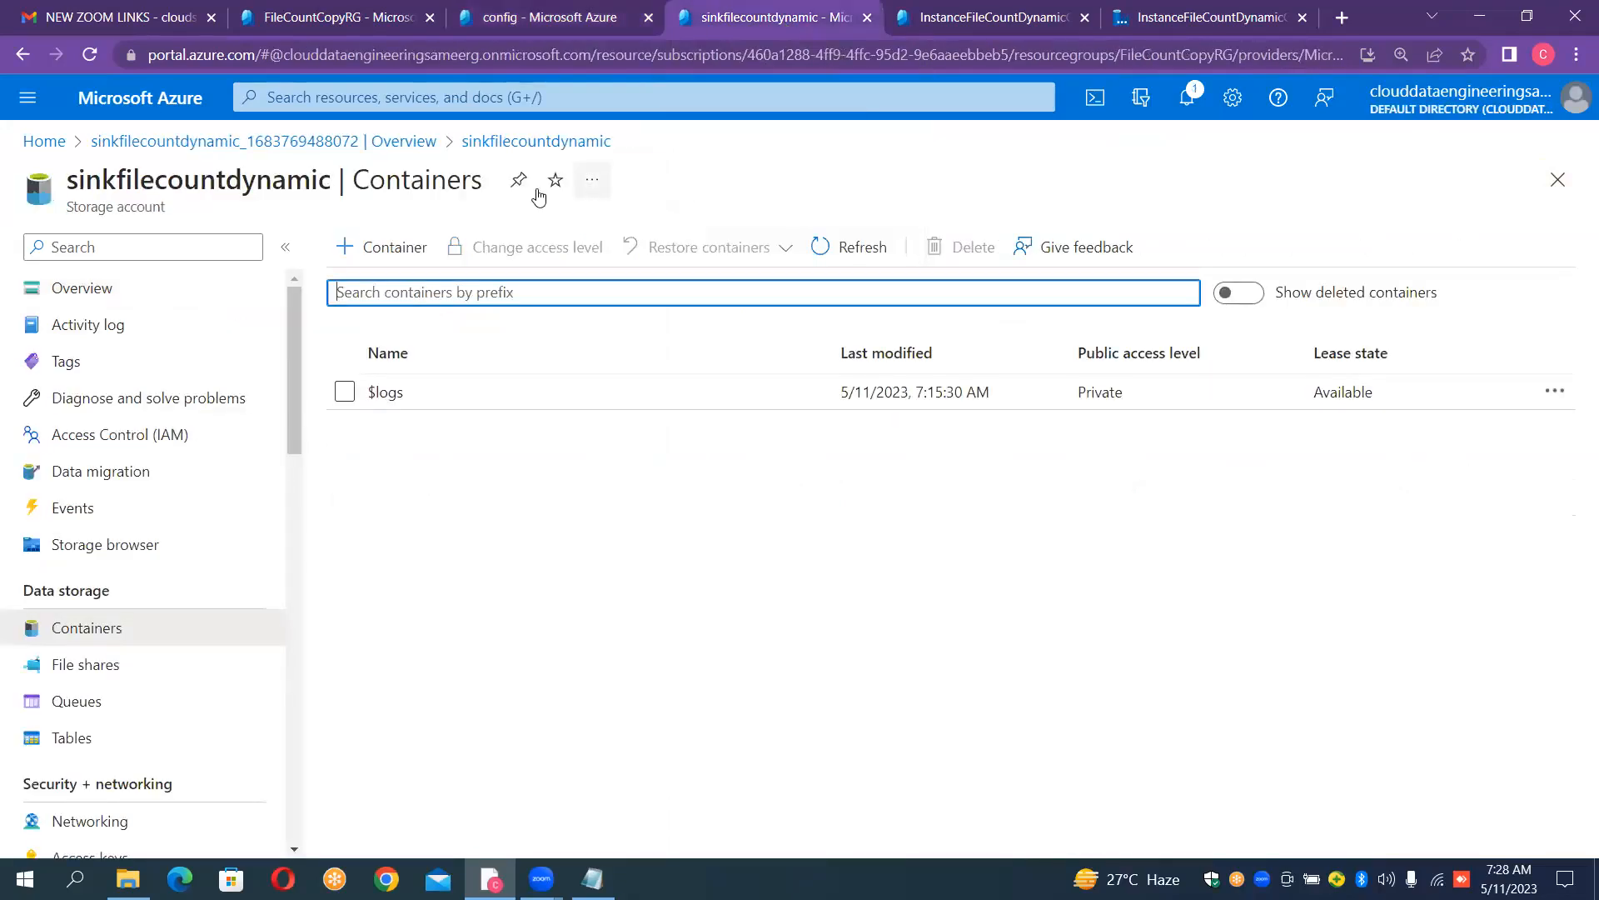
click(559, 23)
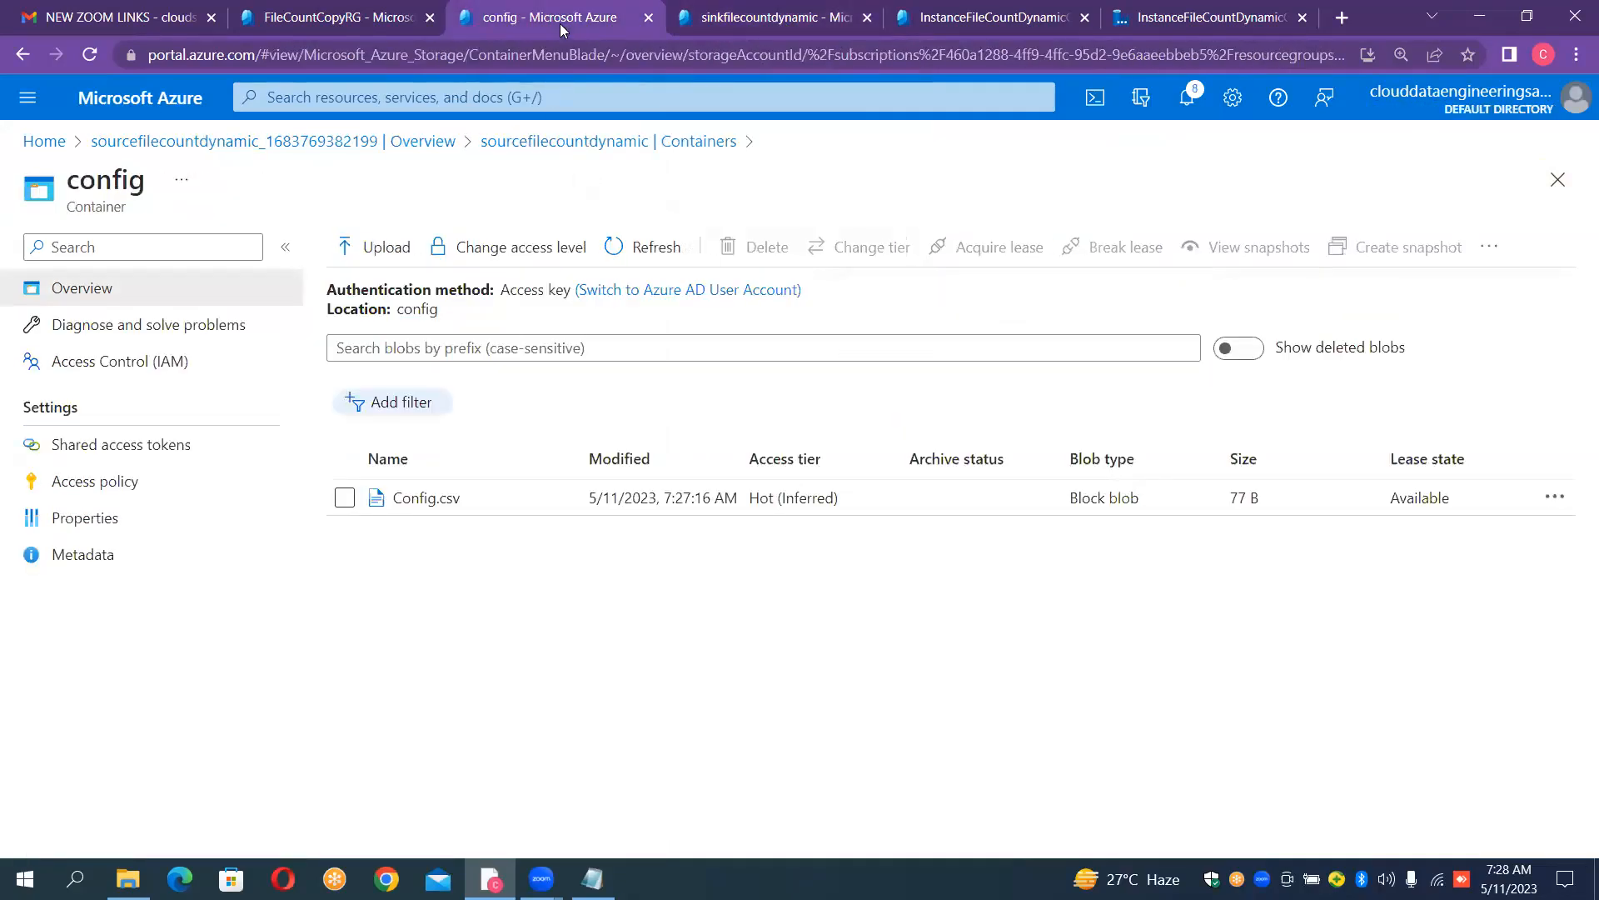
click(542, 142)
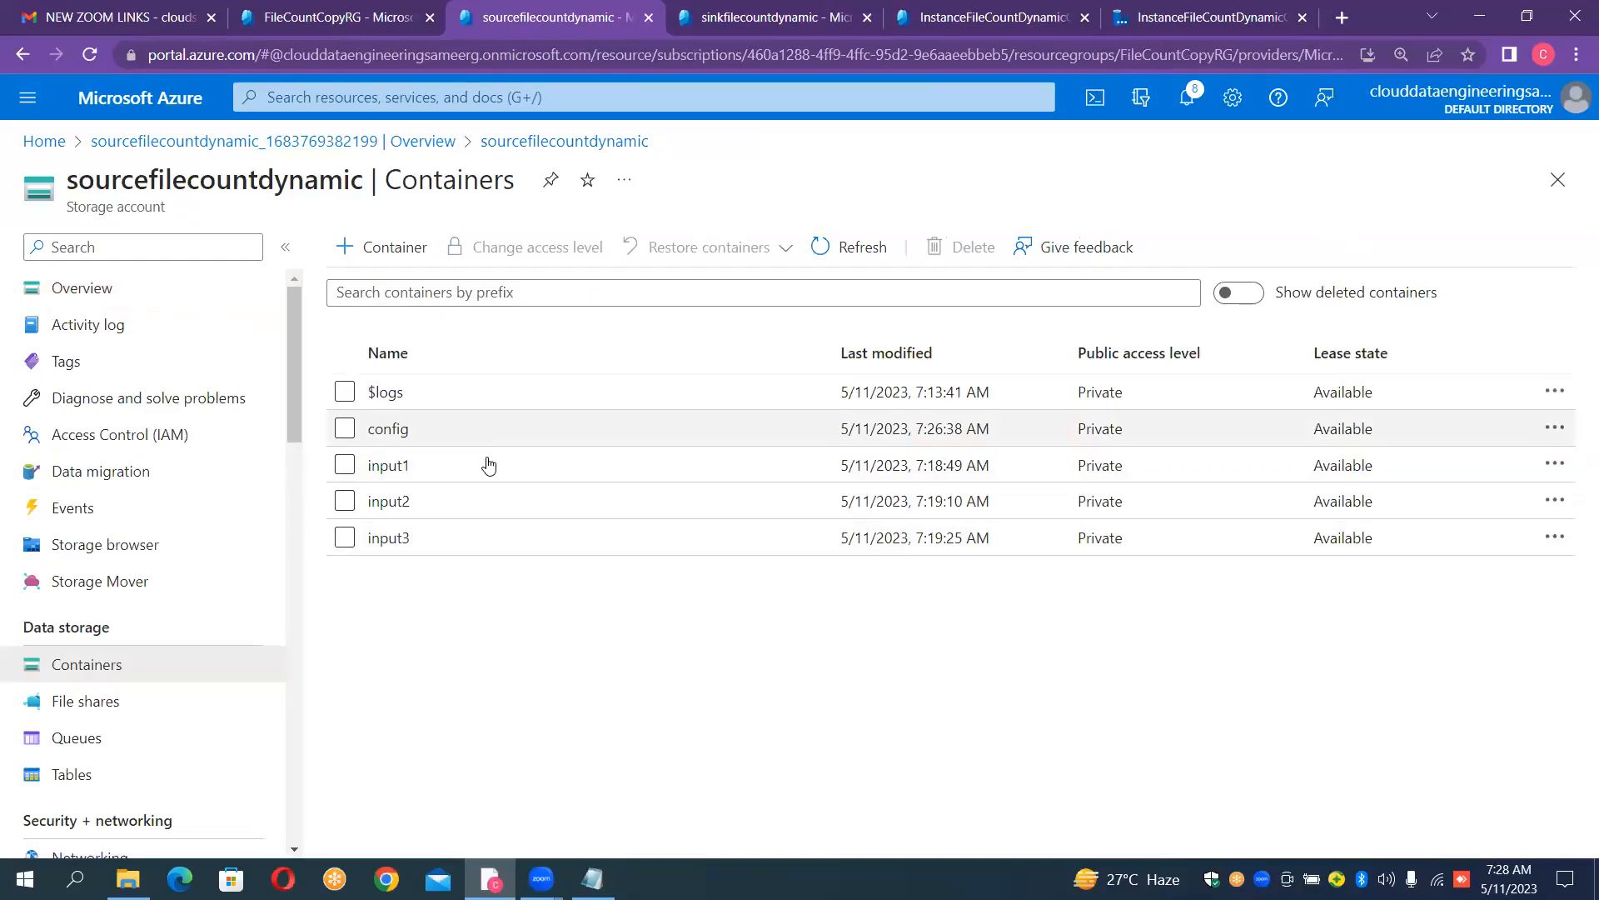
click(754, 13)
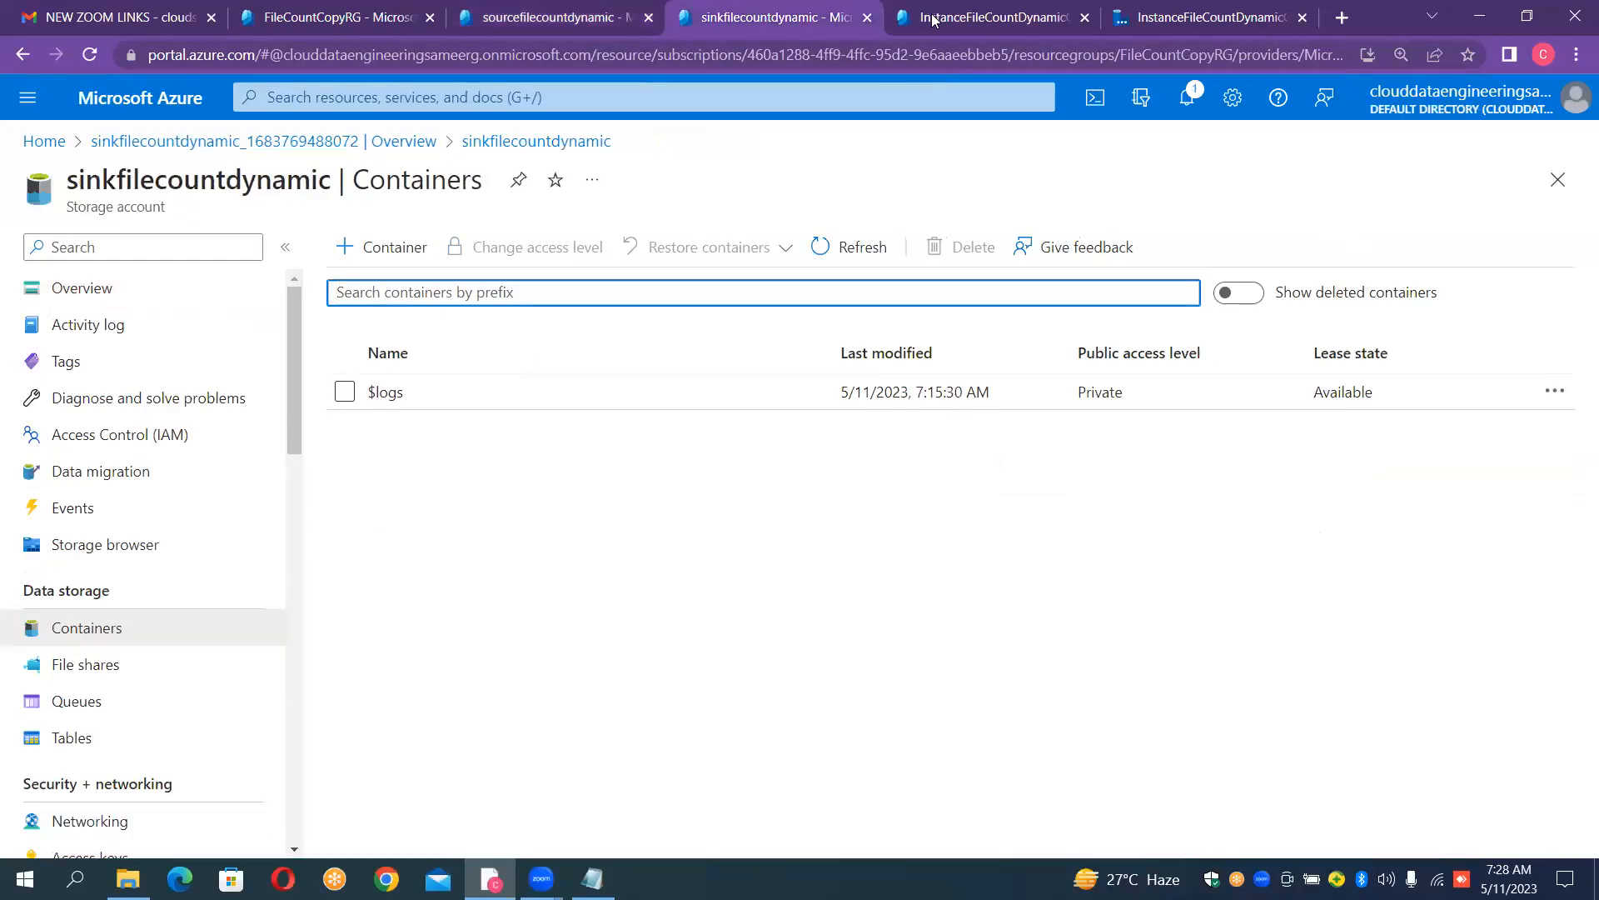
- In the studio of the InstanceFileCountDynamicCopy data factory, start a new linked service of type Azure Blob Storage
click(971, 18)
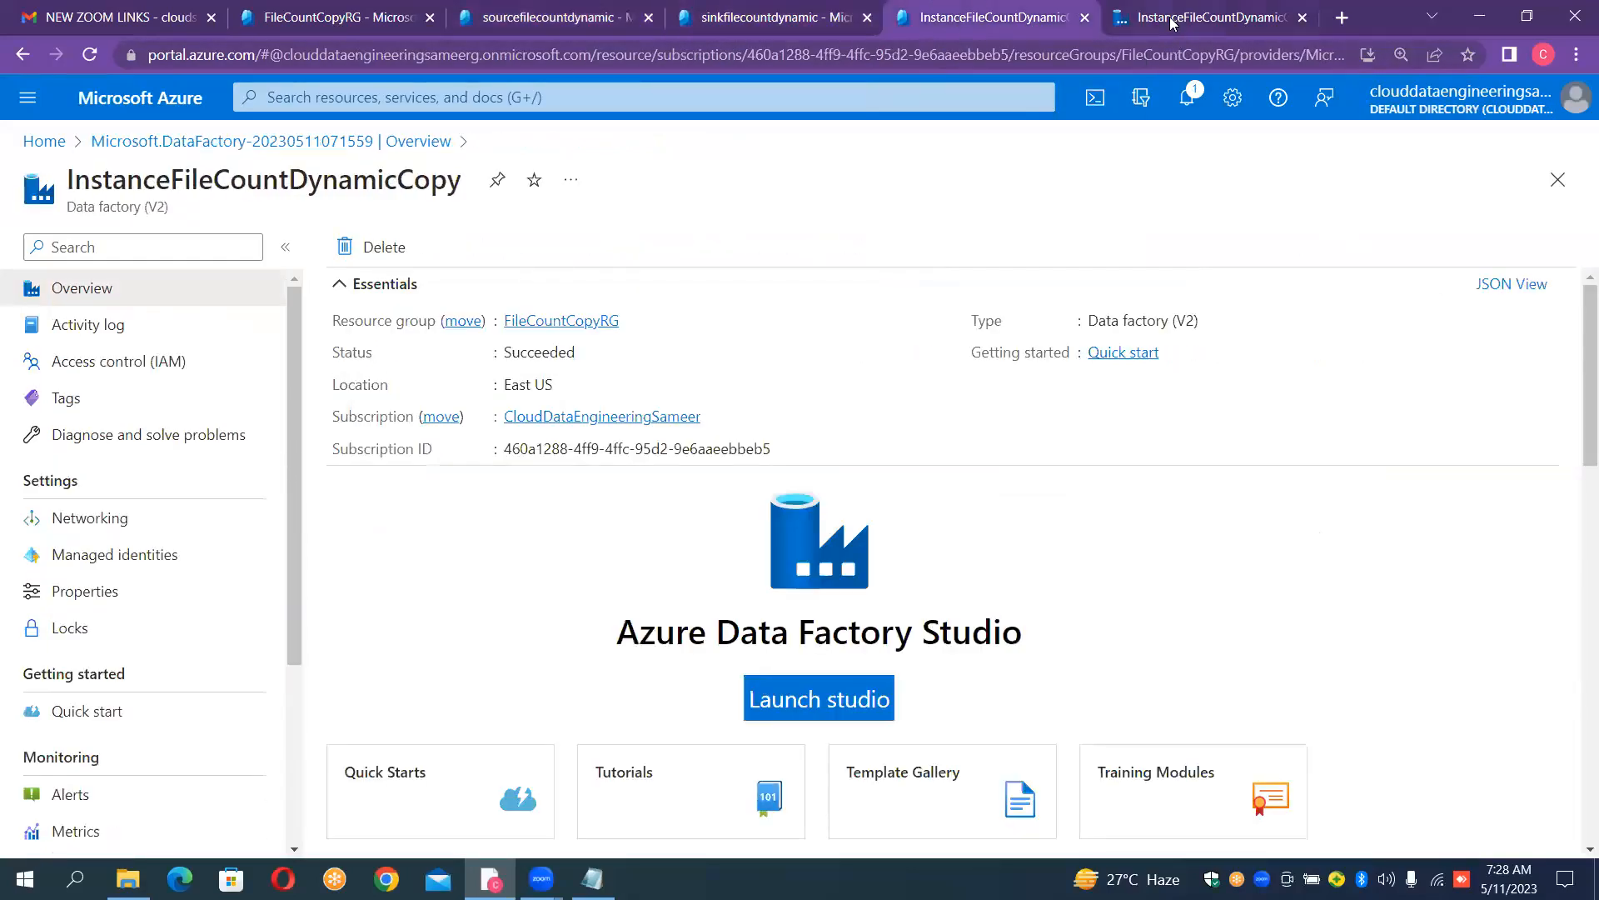
click(1170, 23)
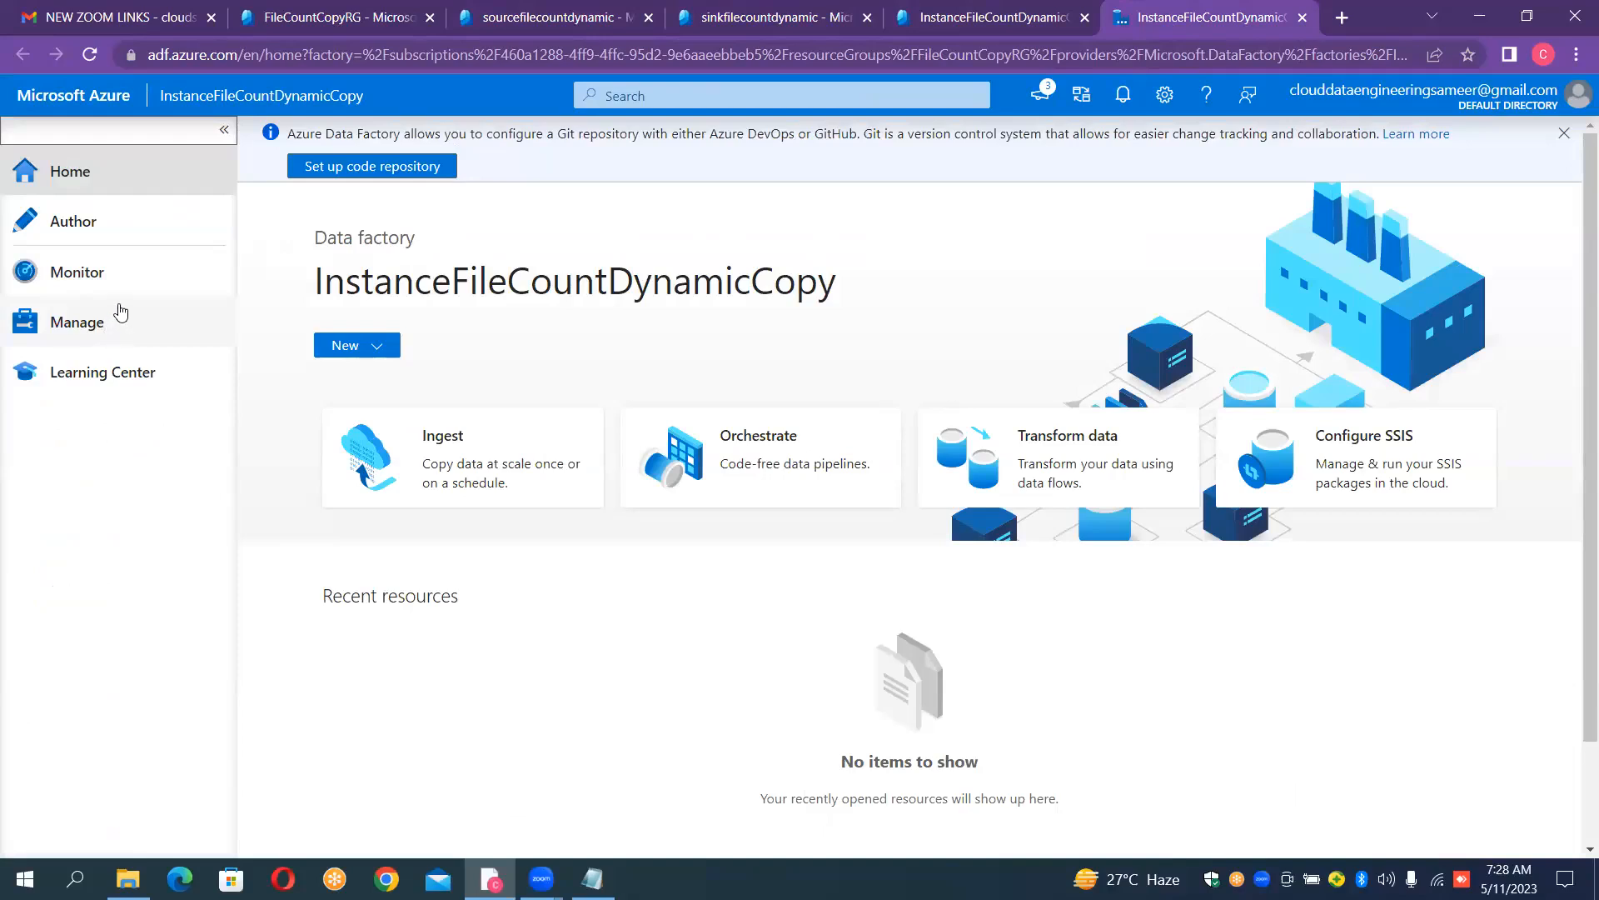
click(90, 330)
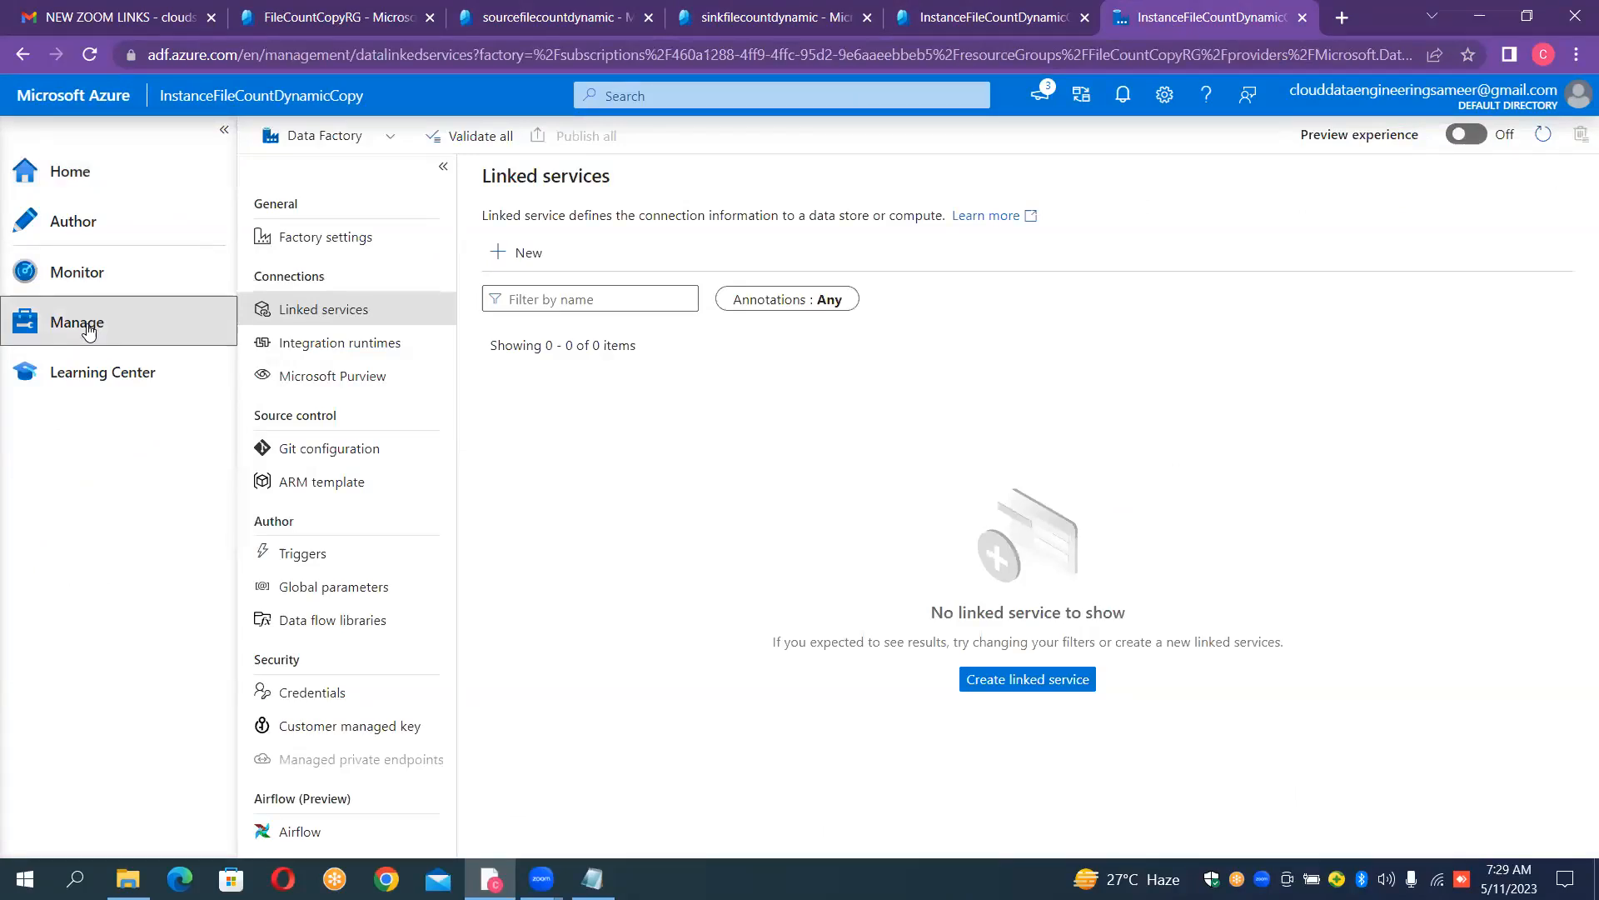
click(524, 254)
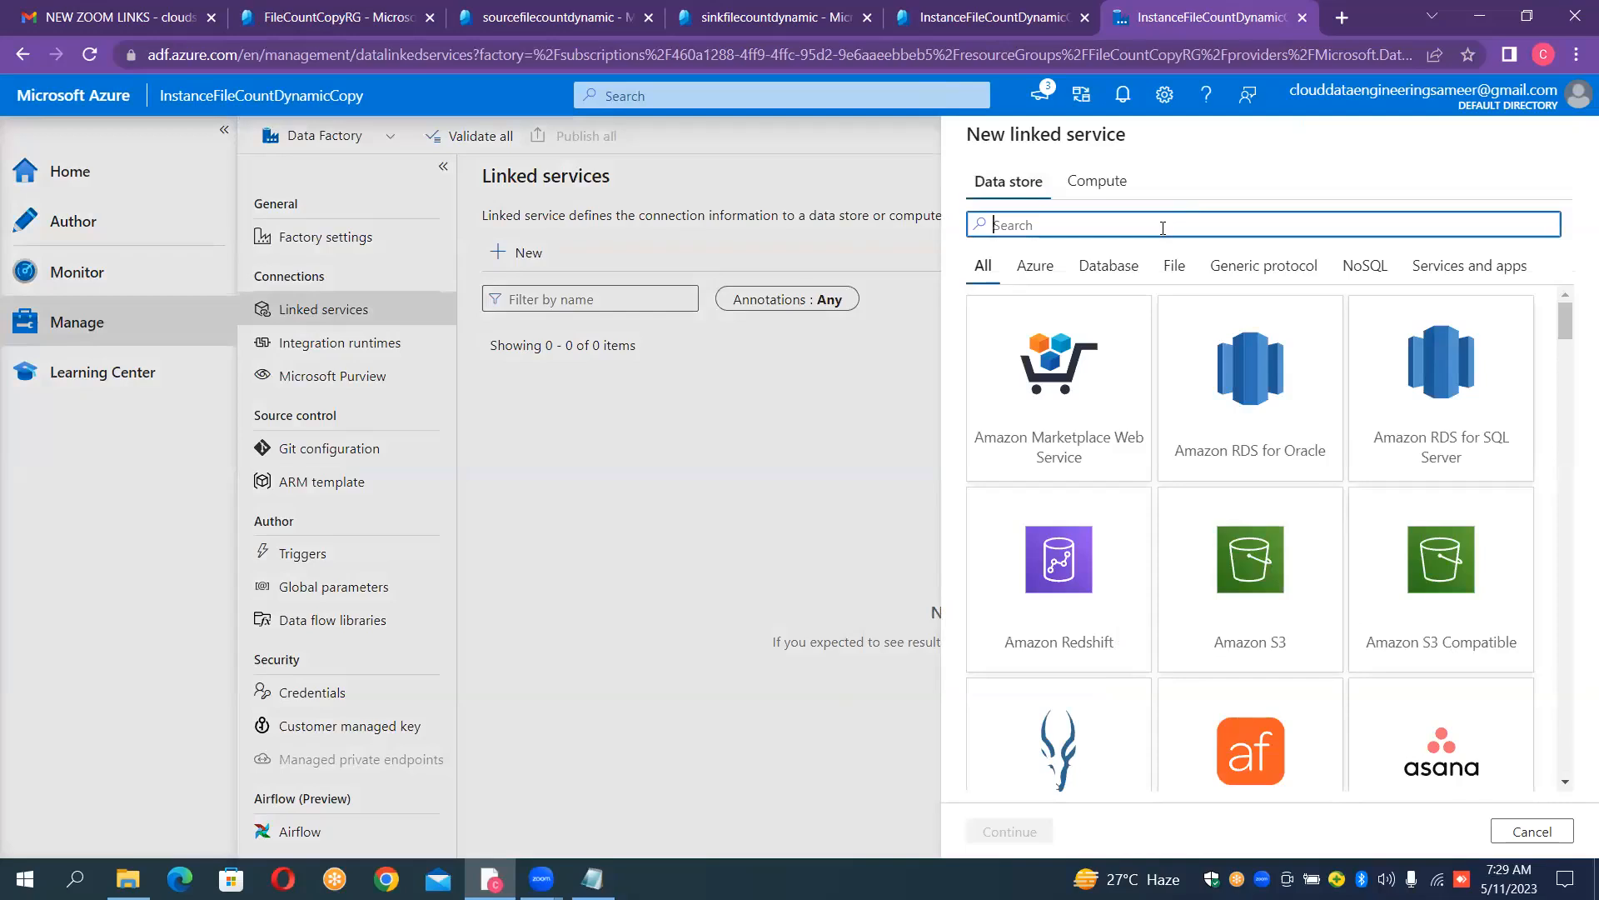
text(blob)
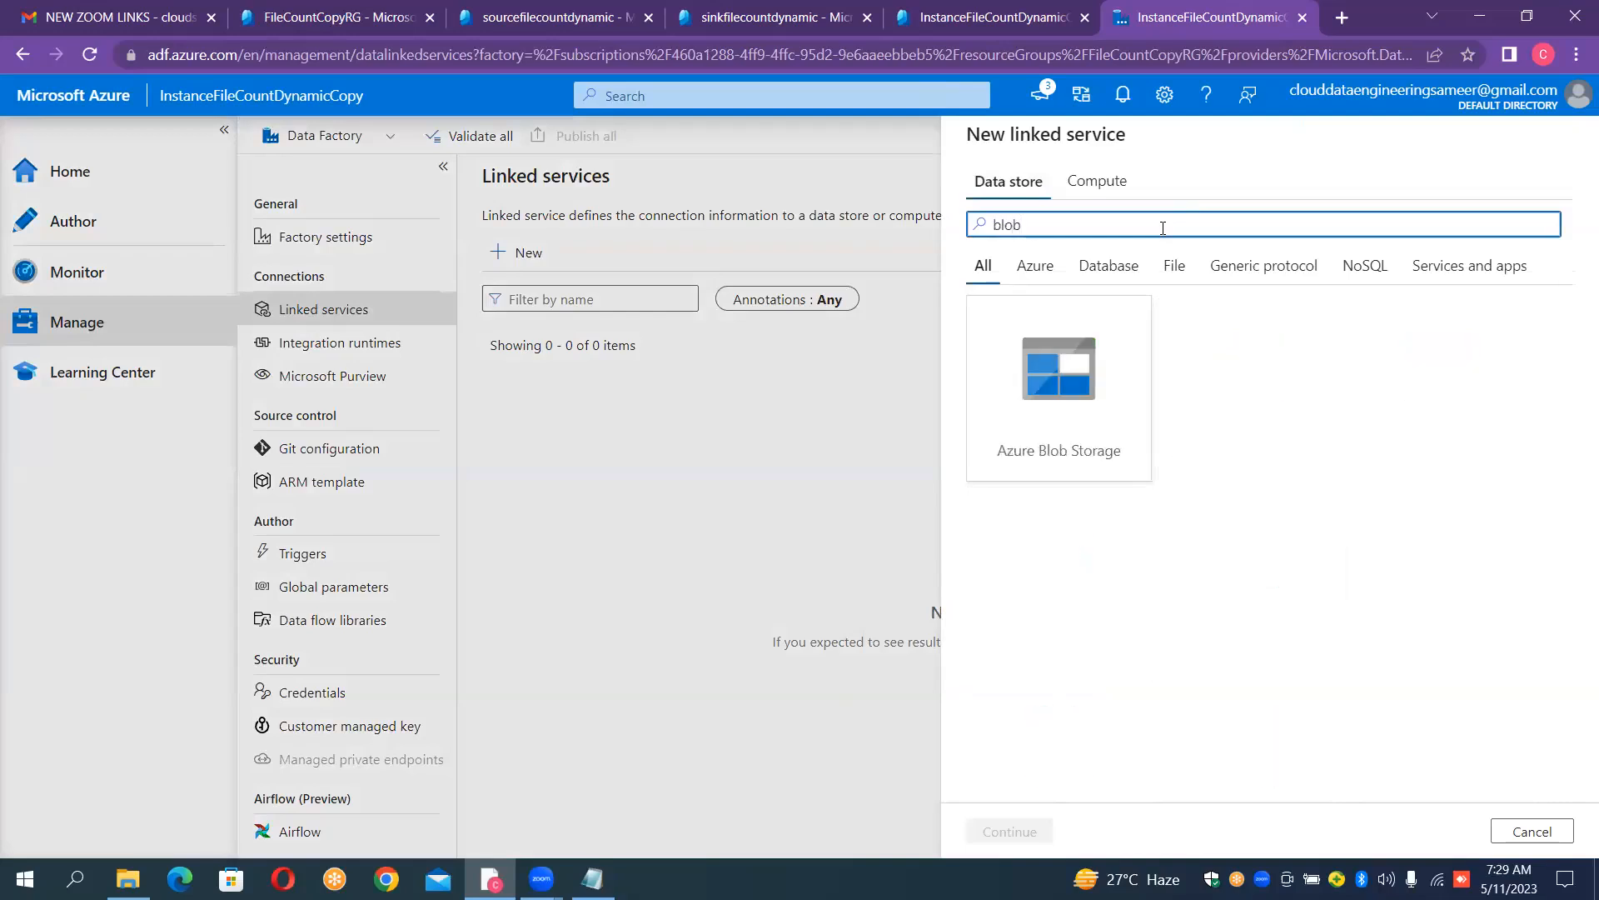
click(1032, 384)
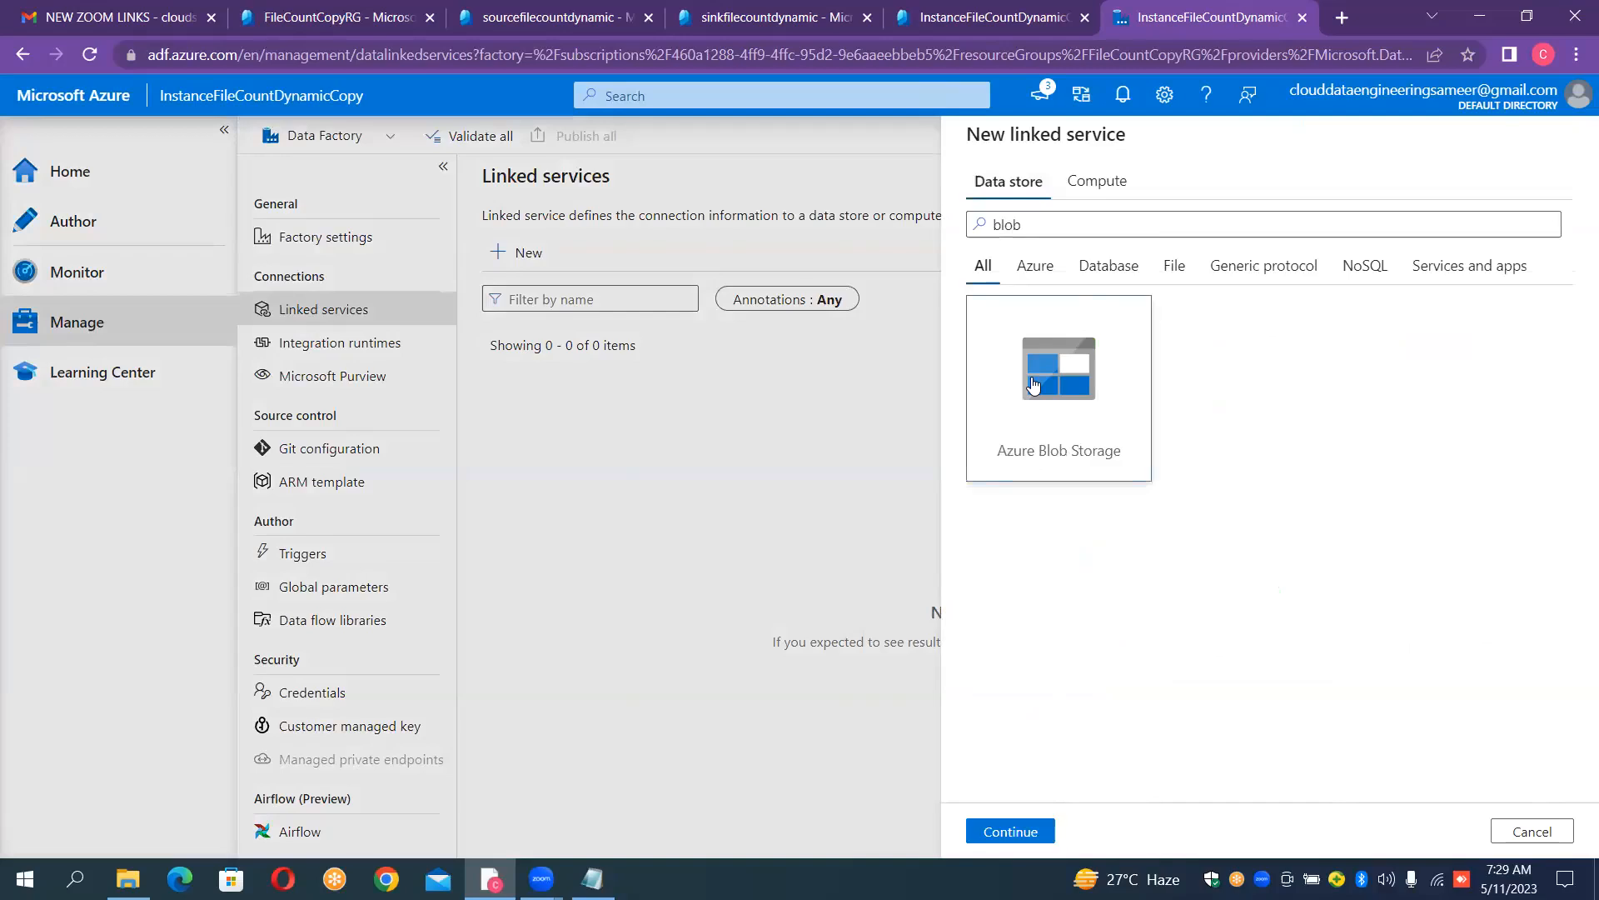
double_click(1033, 384)
- Name the new linked service LS_BLOB_SOURCE
click(1166, 213)
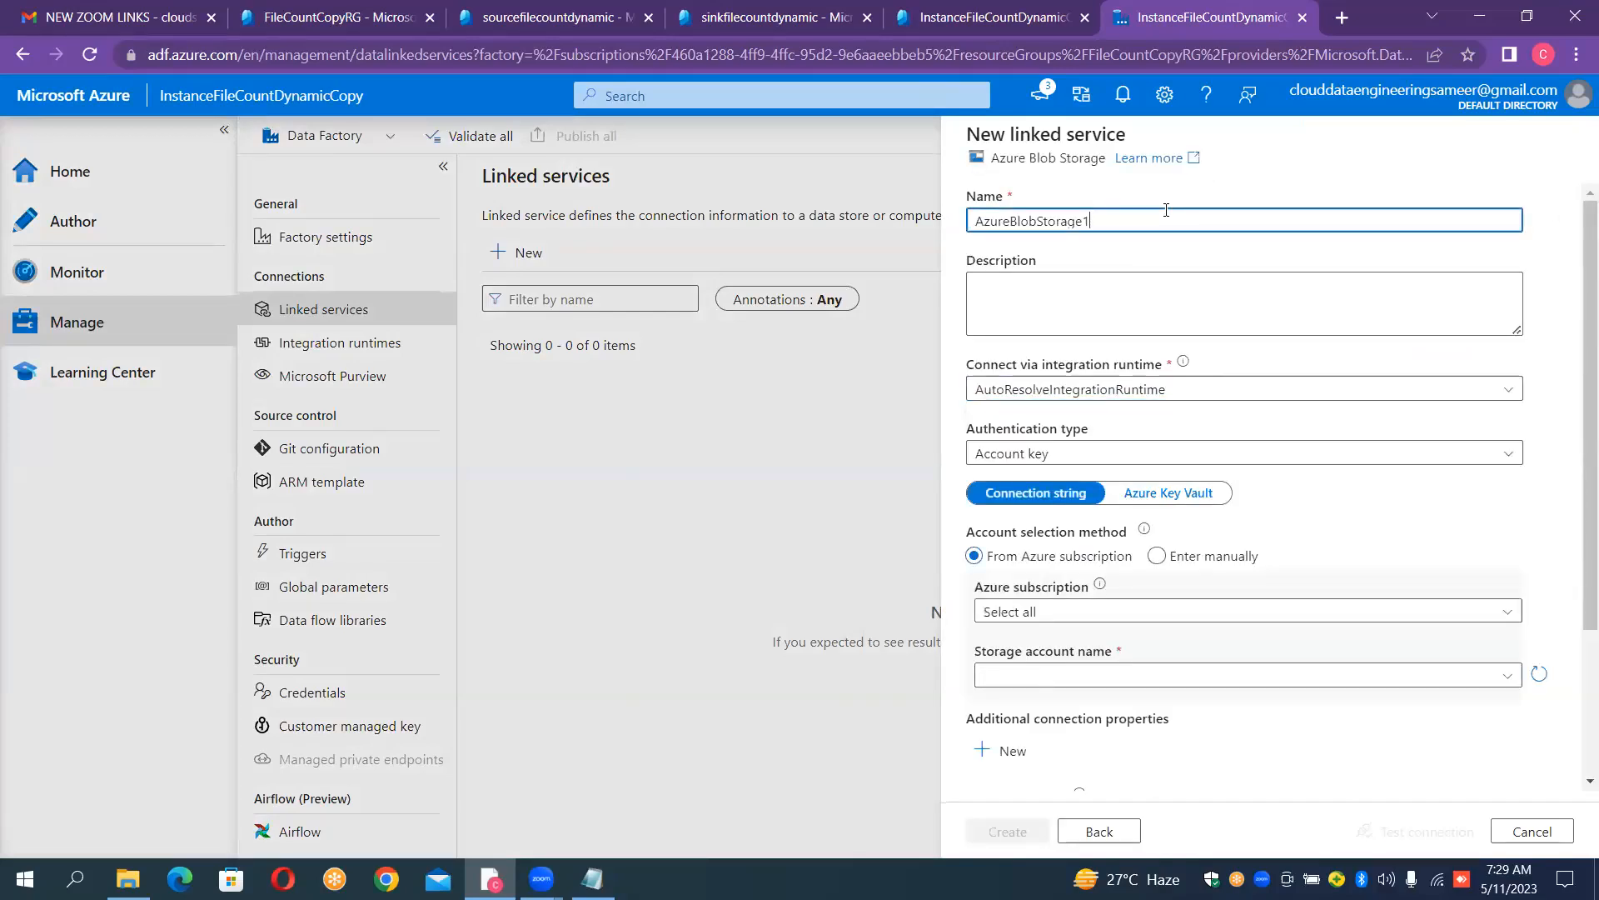
key(BackSpace)
text(LS)
key(ctrl+a)
key(BackSpace)
text(LS_BLOB_SOURCE)
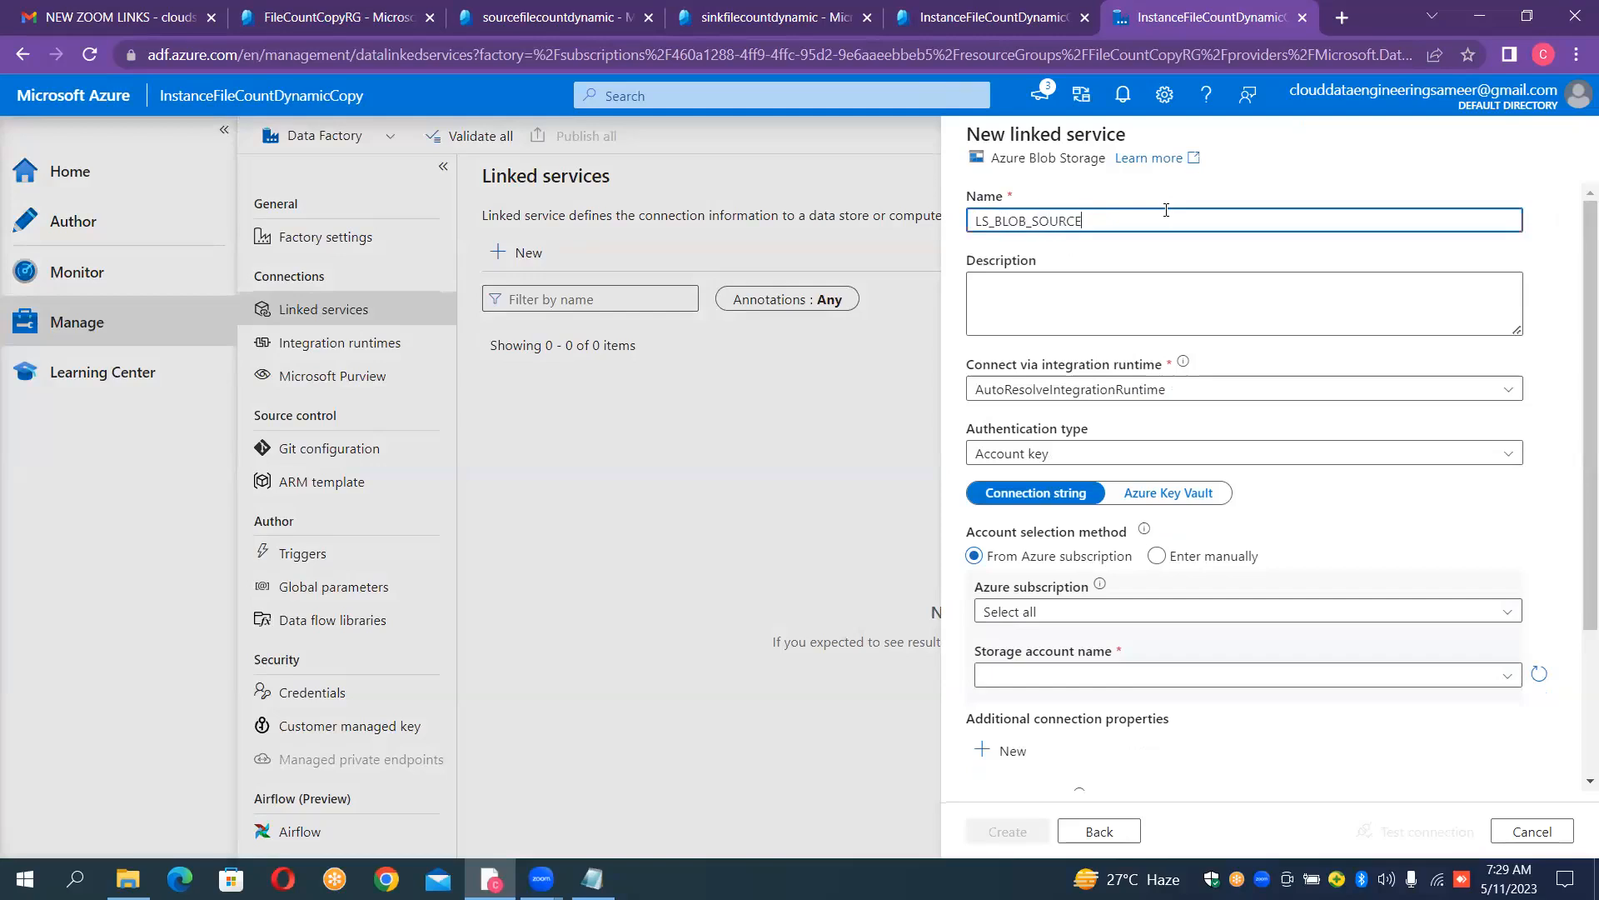
- Point the linked service to the sourcefilecountdynamic account in the available Azure subscription, and create it after testing the connection
click(1133, 615)
click(1094, 669)
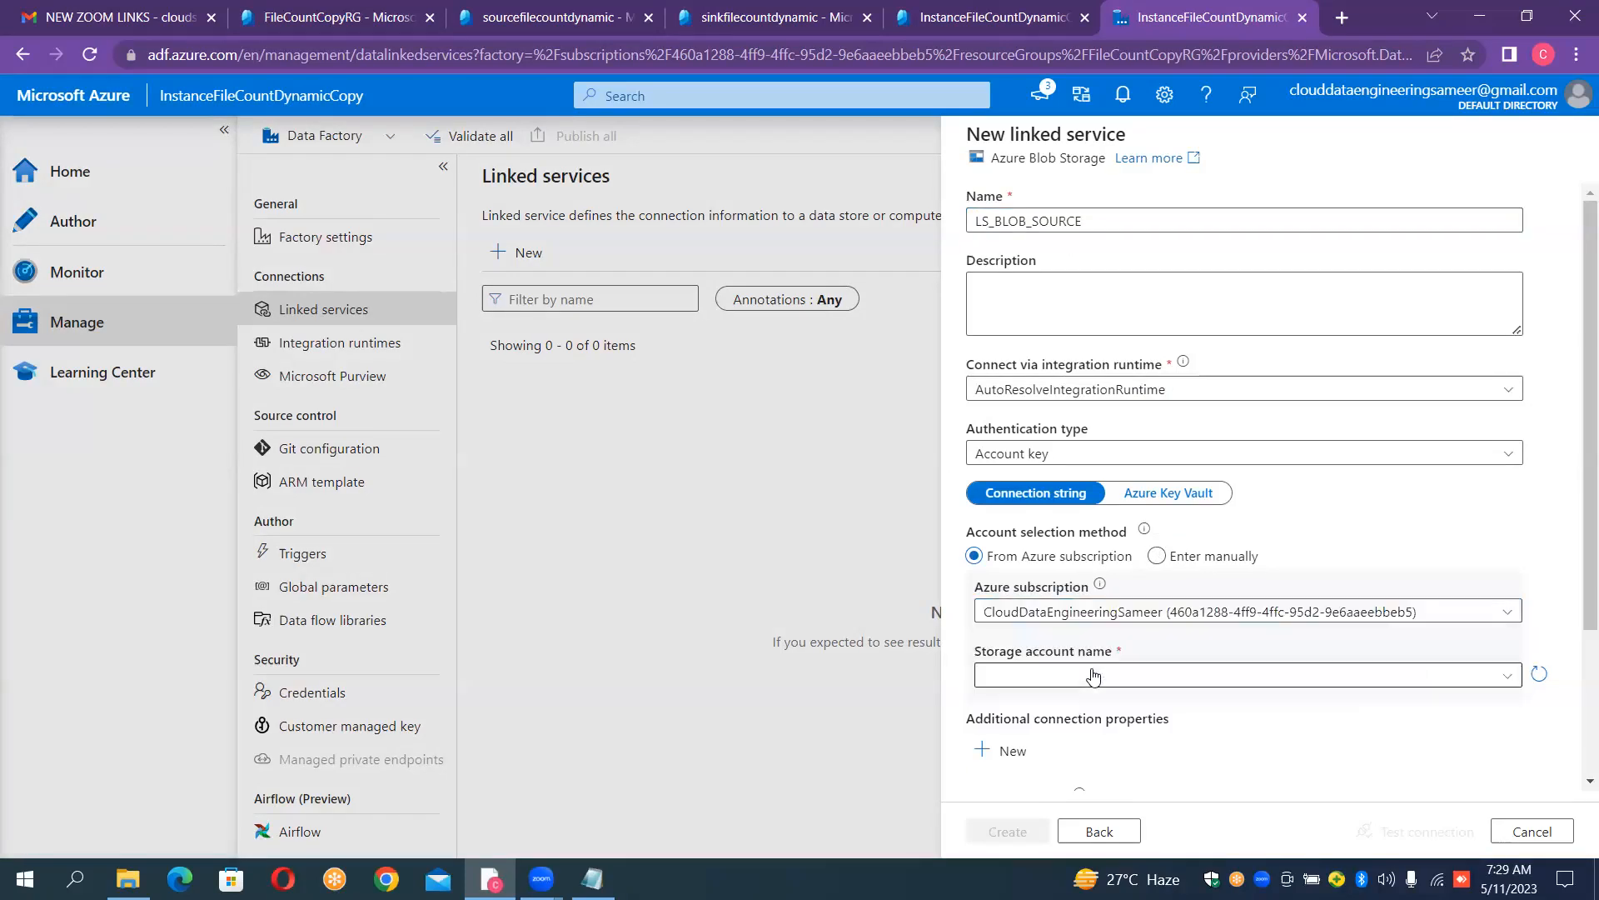
click(1093, 676)
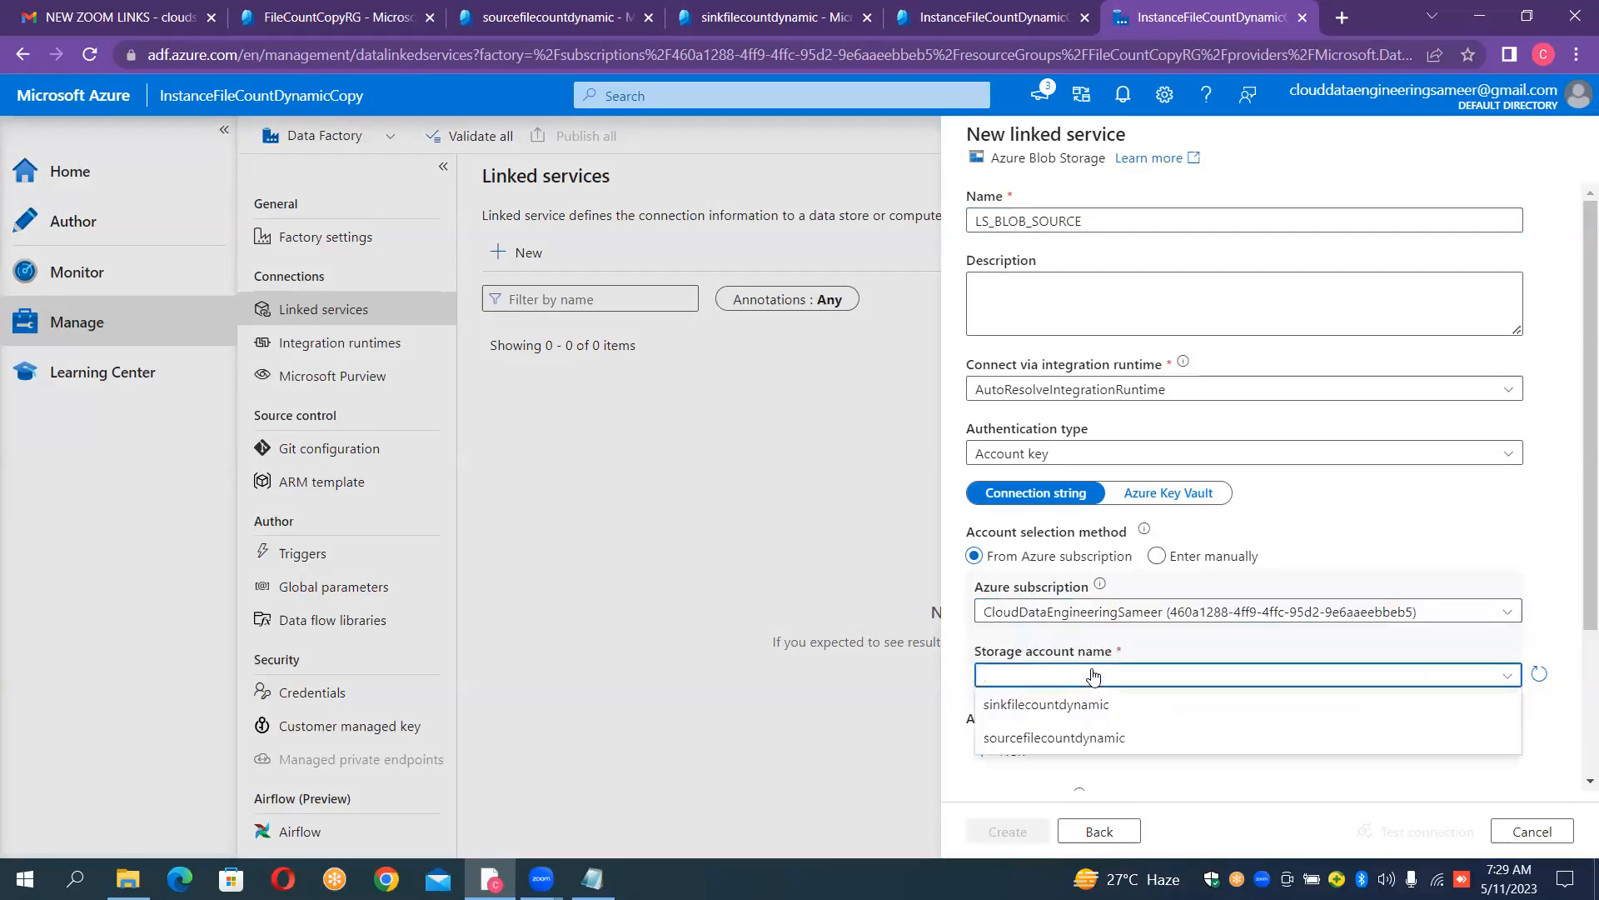
click(1055, 738)
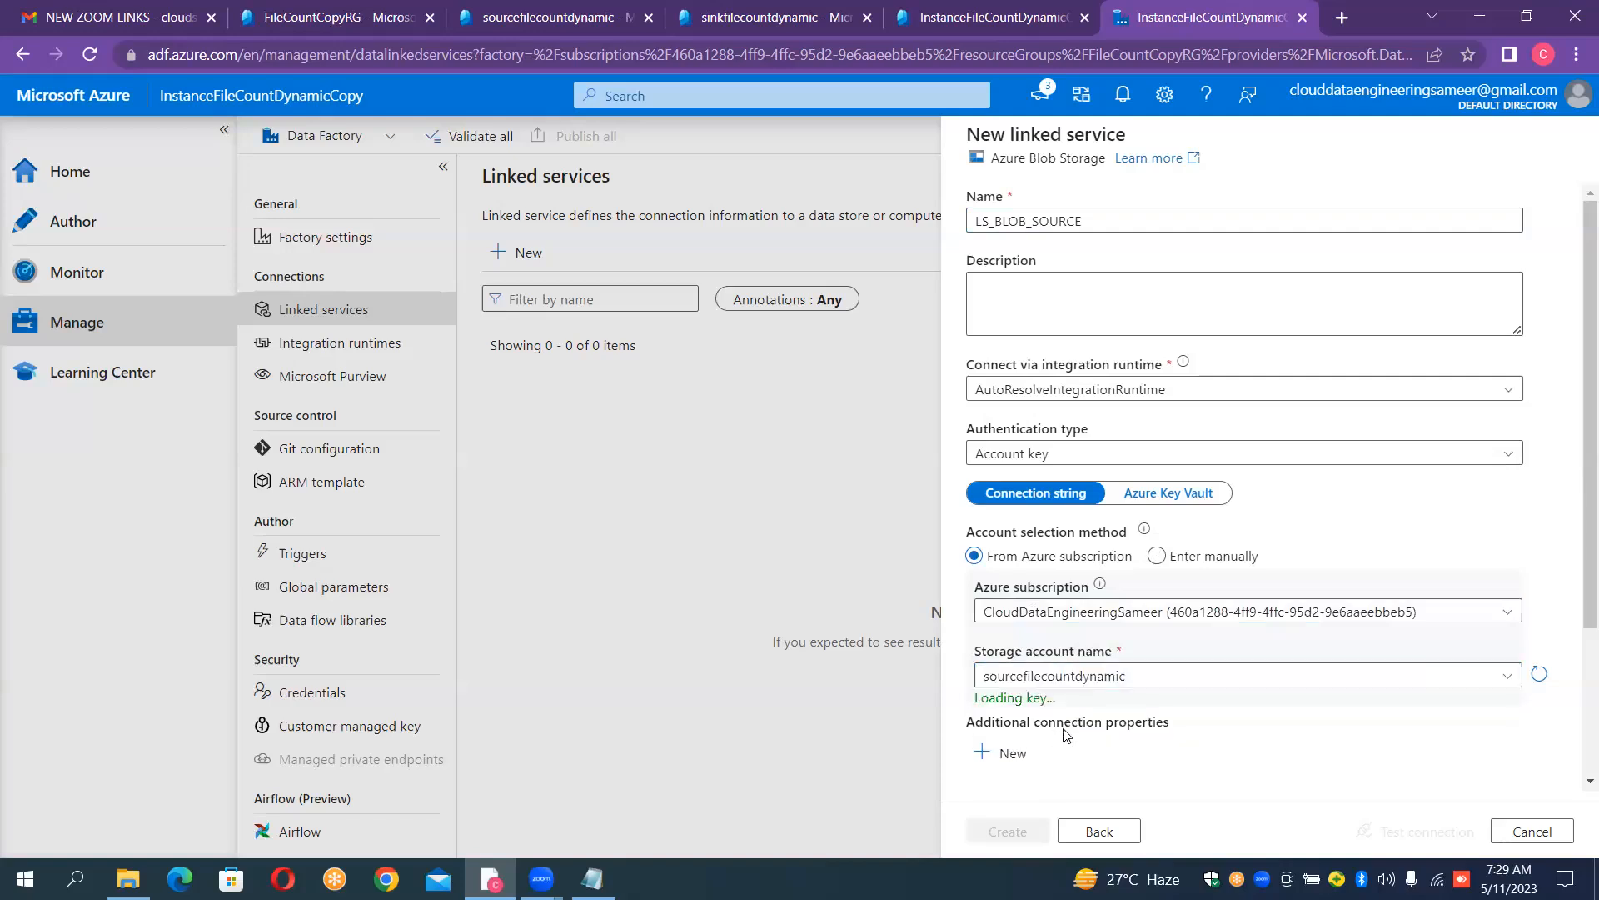
click(1409, 836)
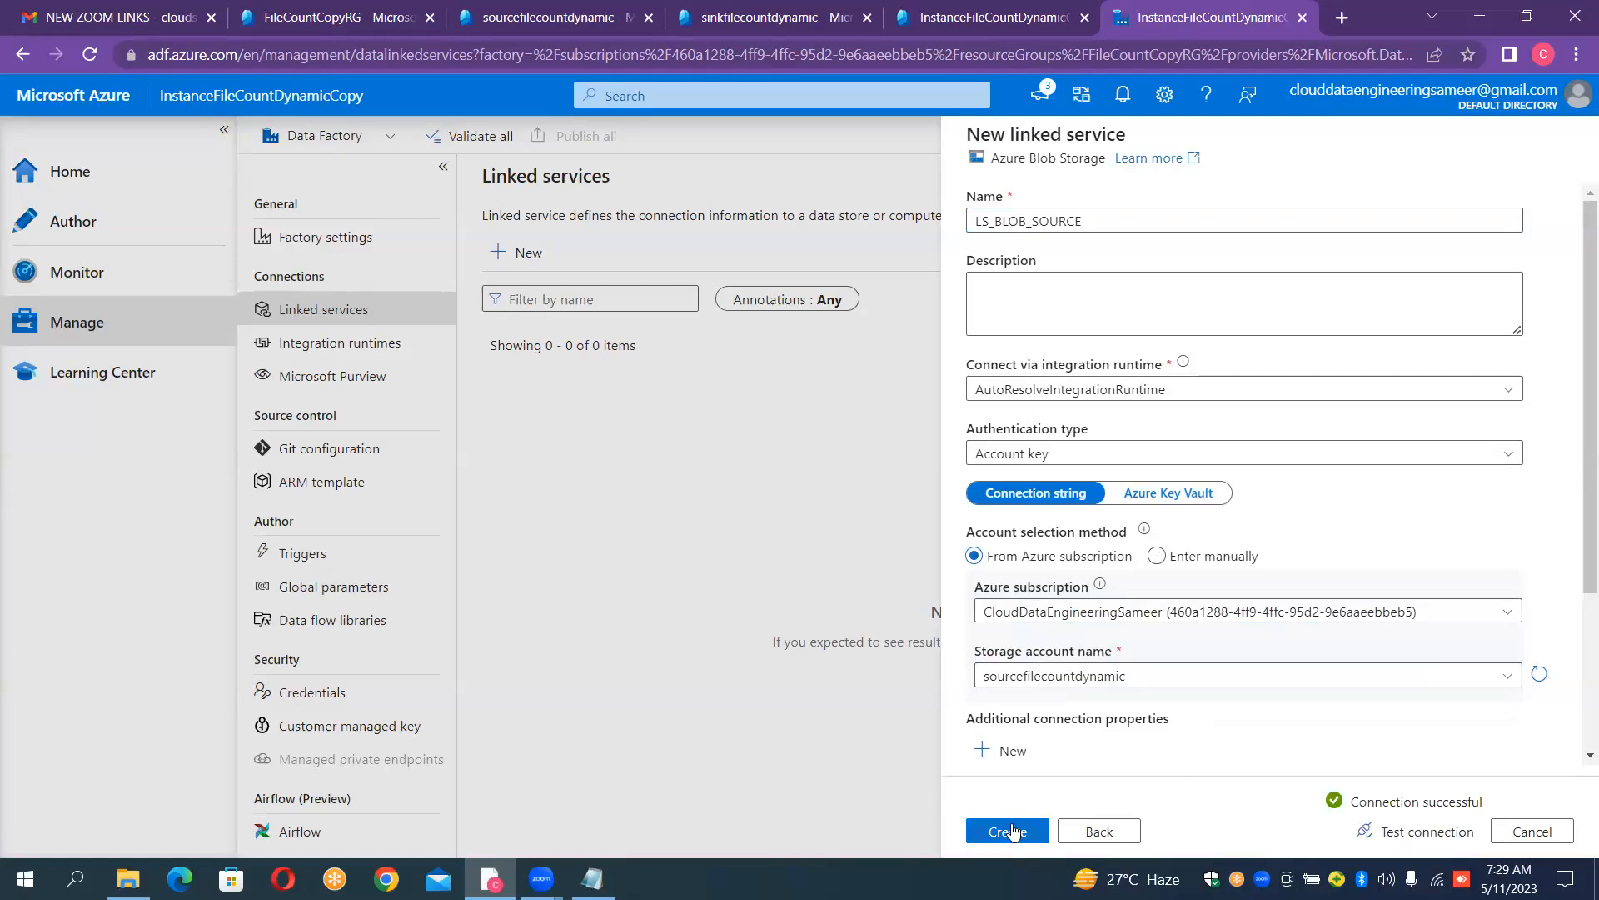
click(1010, 831)
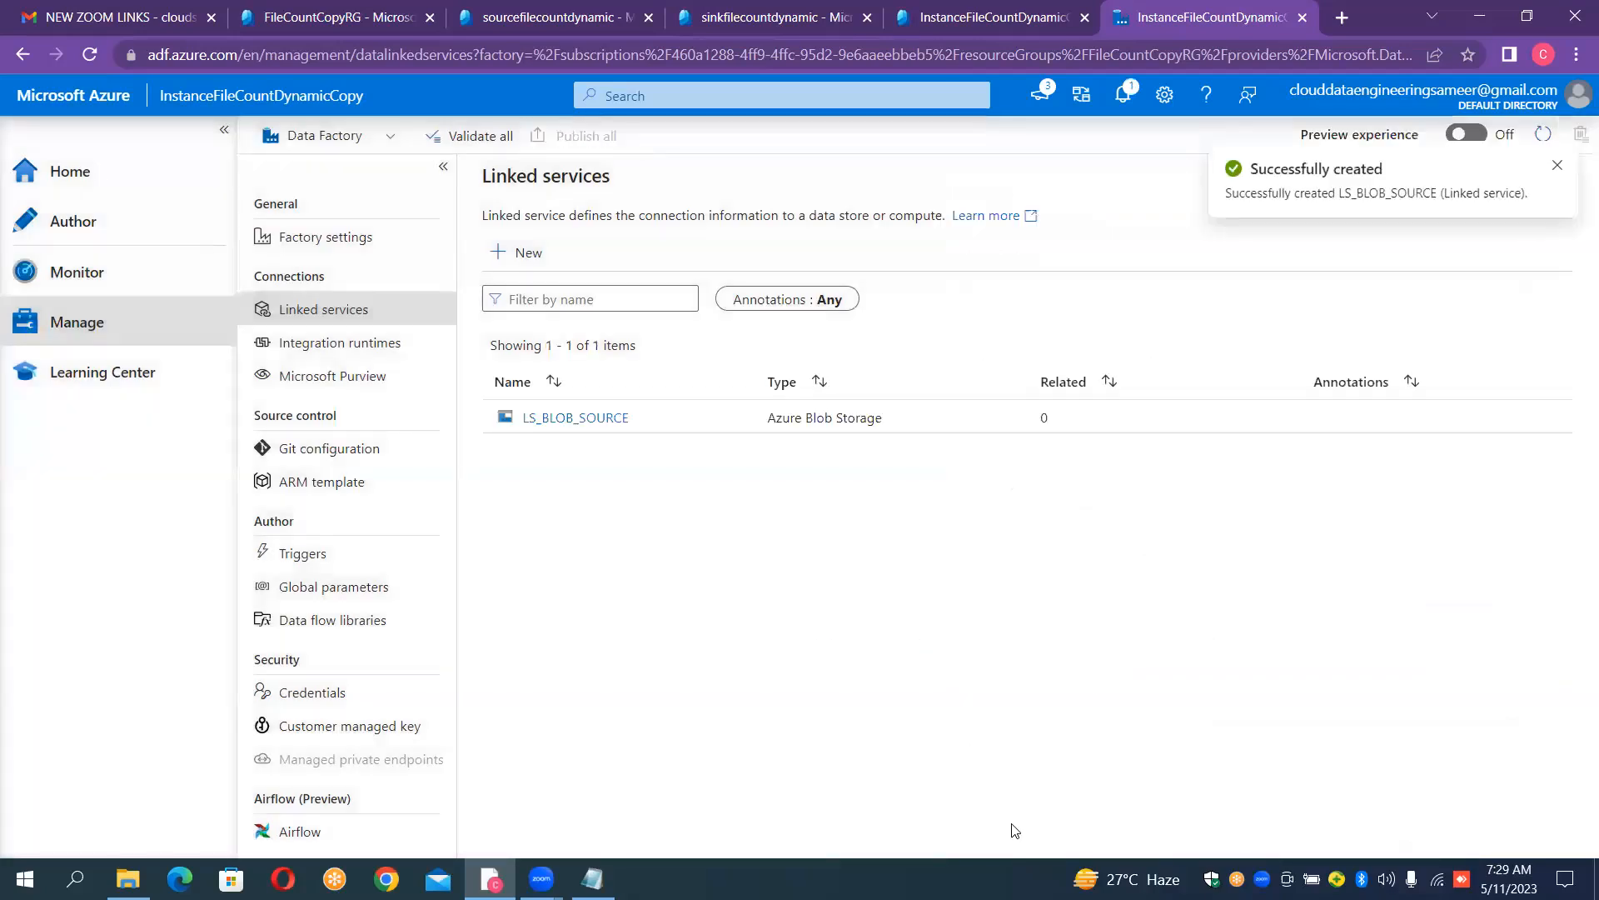
- Start a new linked service of type Azure Data Lake Storage Gen2 and name it LS_ADLS_GEN2_SINK
click(534, 259)
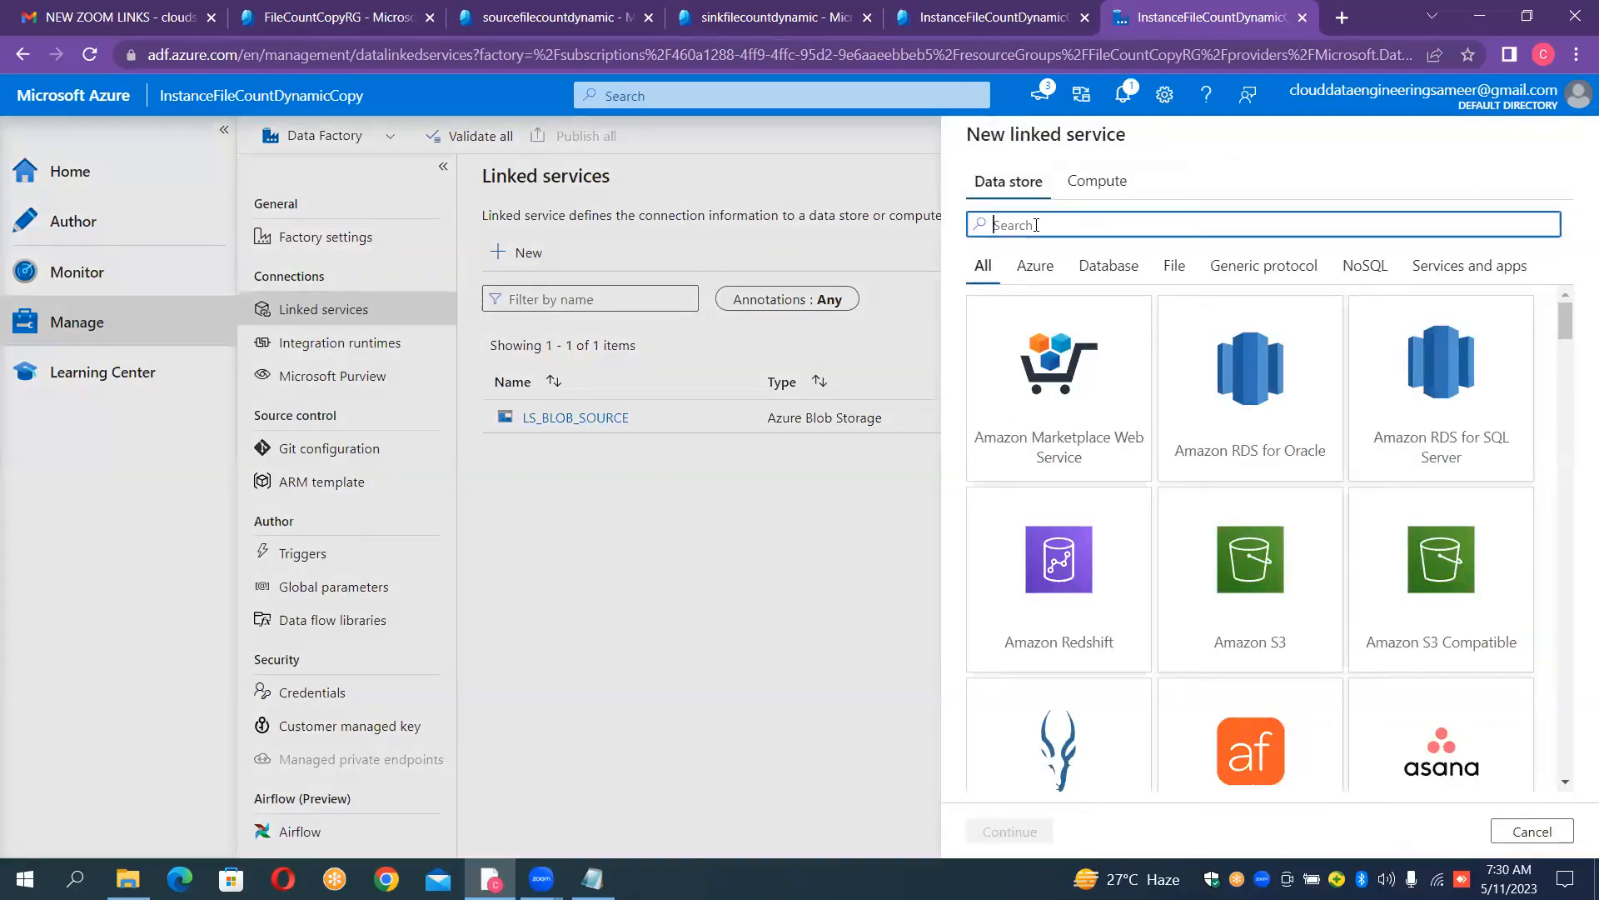
text(2)
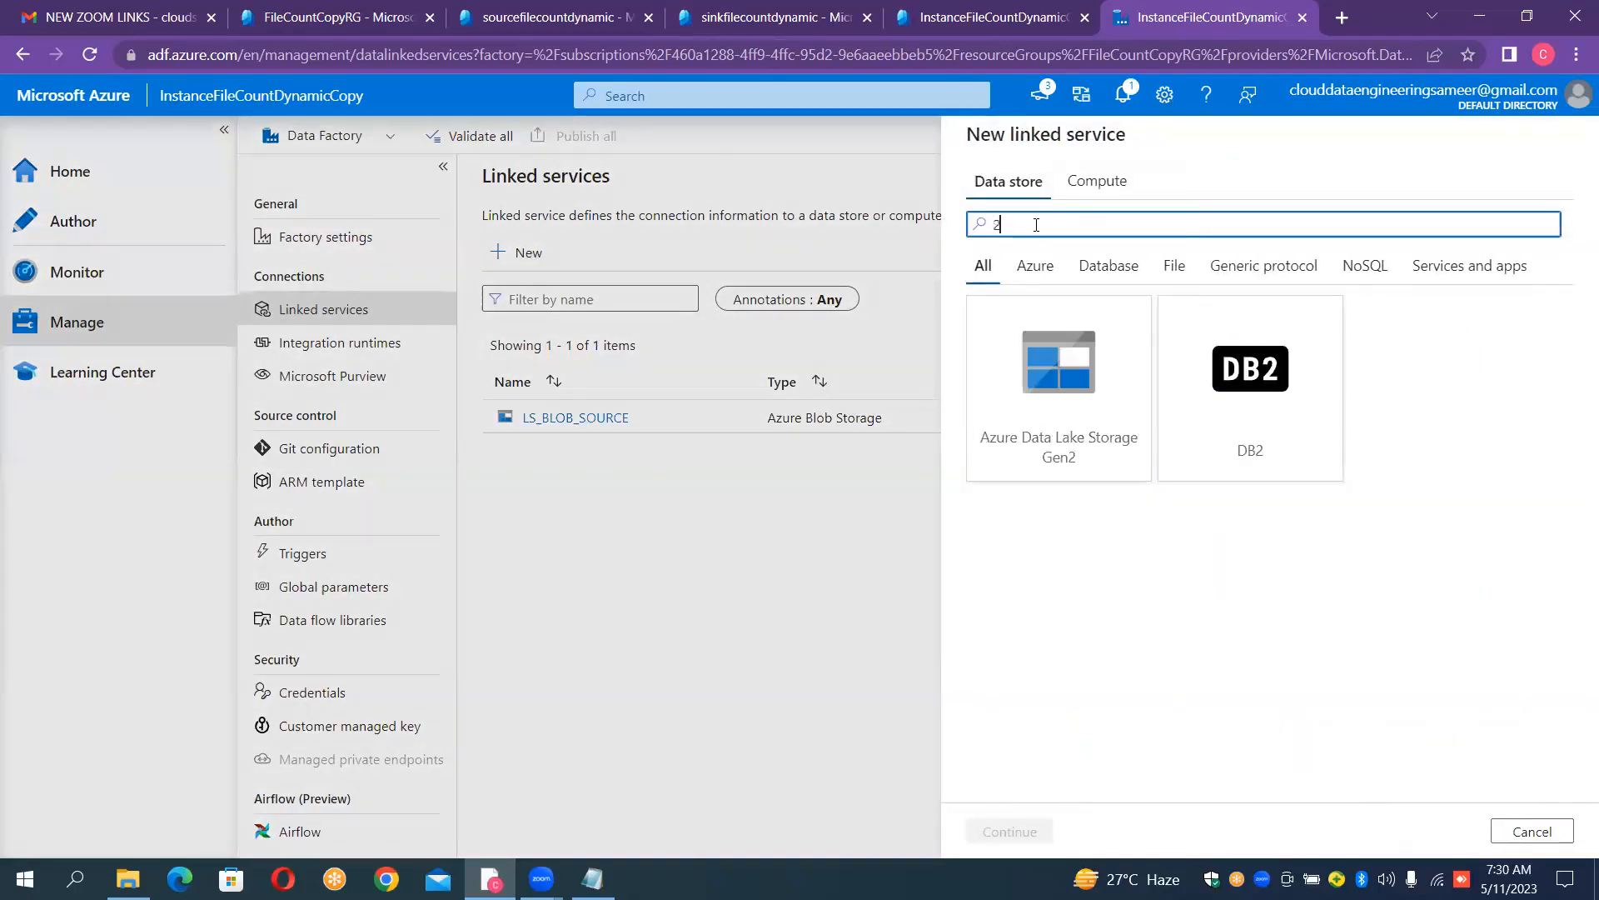
double_click(1043, 341)
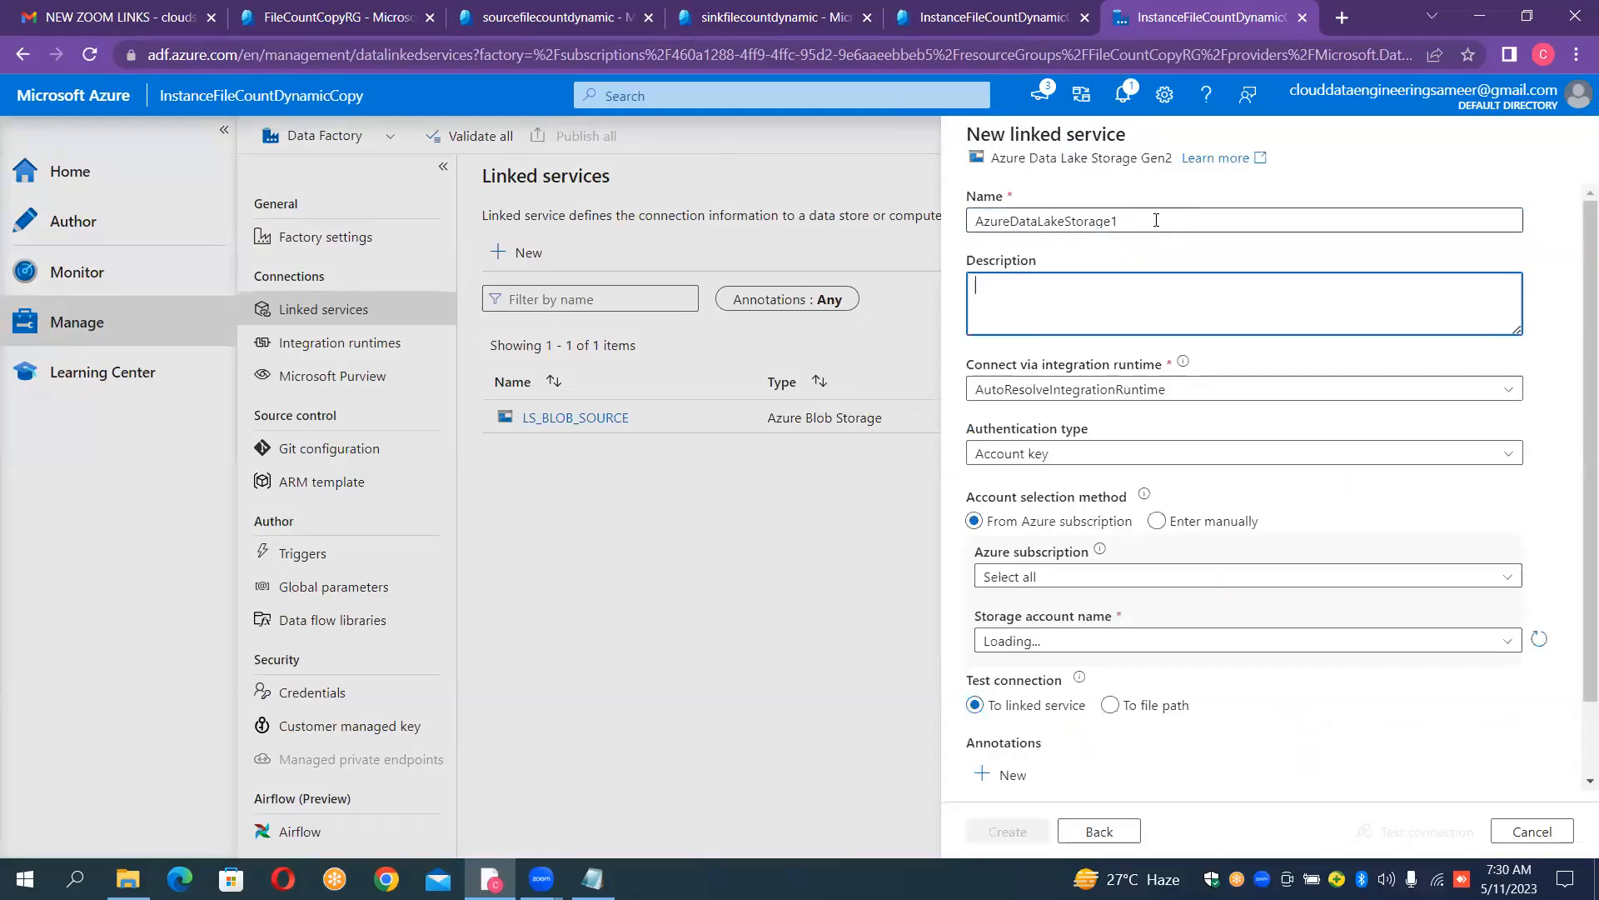
double_click(1157, 222)
key(BackSpace)
text(LS_A)
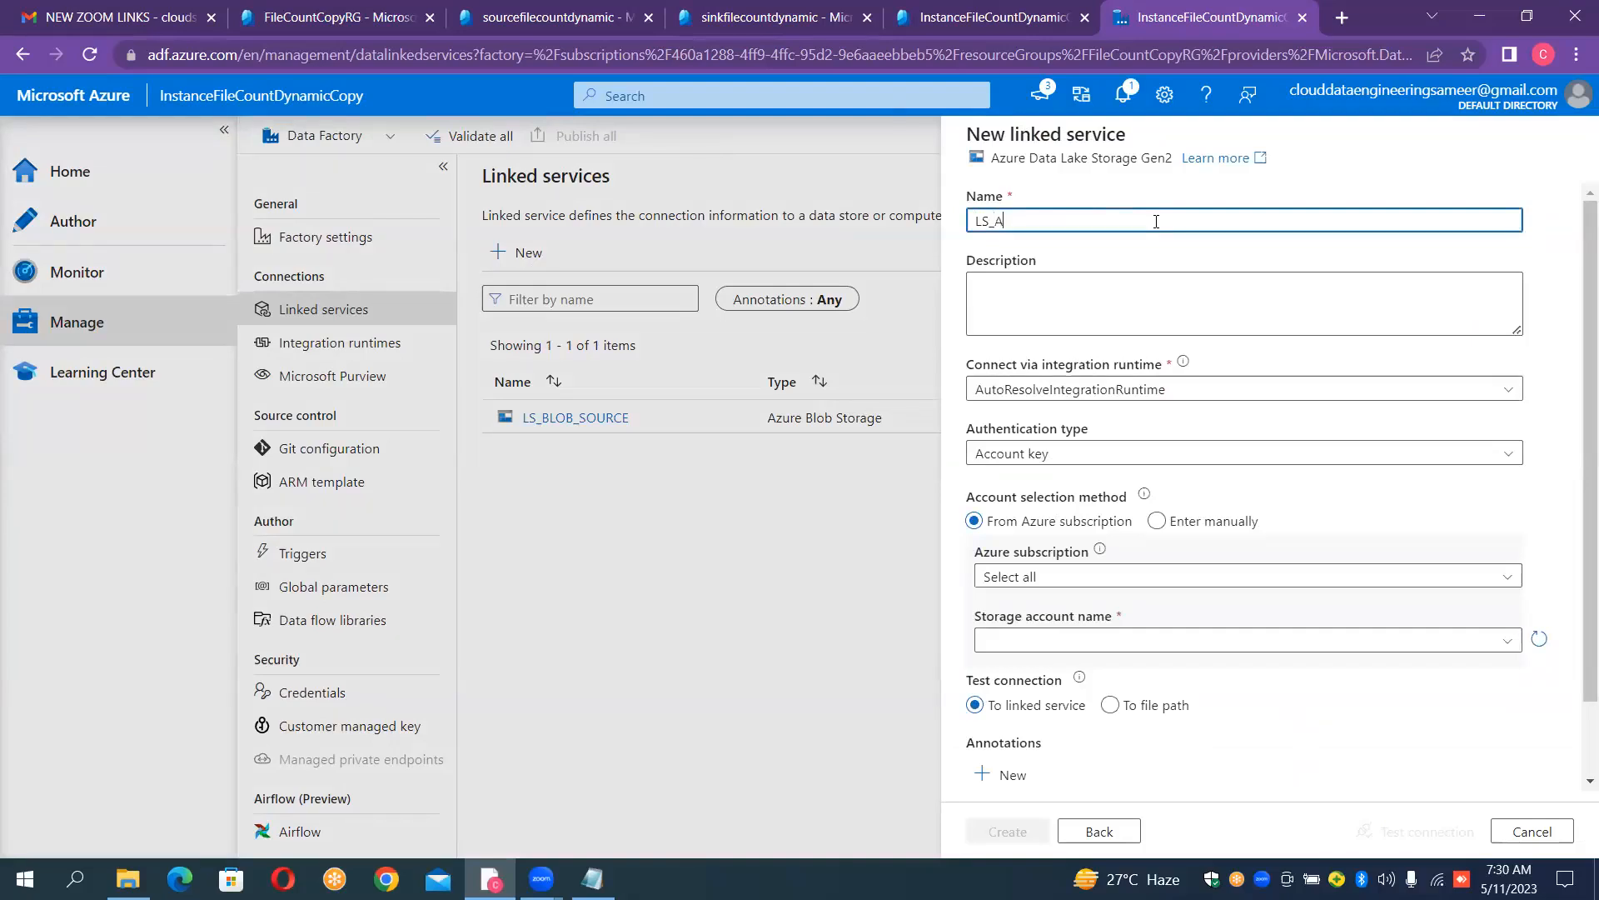
text(DLS_GEN2_SINK)
- Point the linked service to the sinkfilecountdynamic account in the subscription other than Pay-As-You-Go, and create it after testing the connection
click(1091, 453)
click(1091, 453)
click(1011, 578)
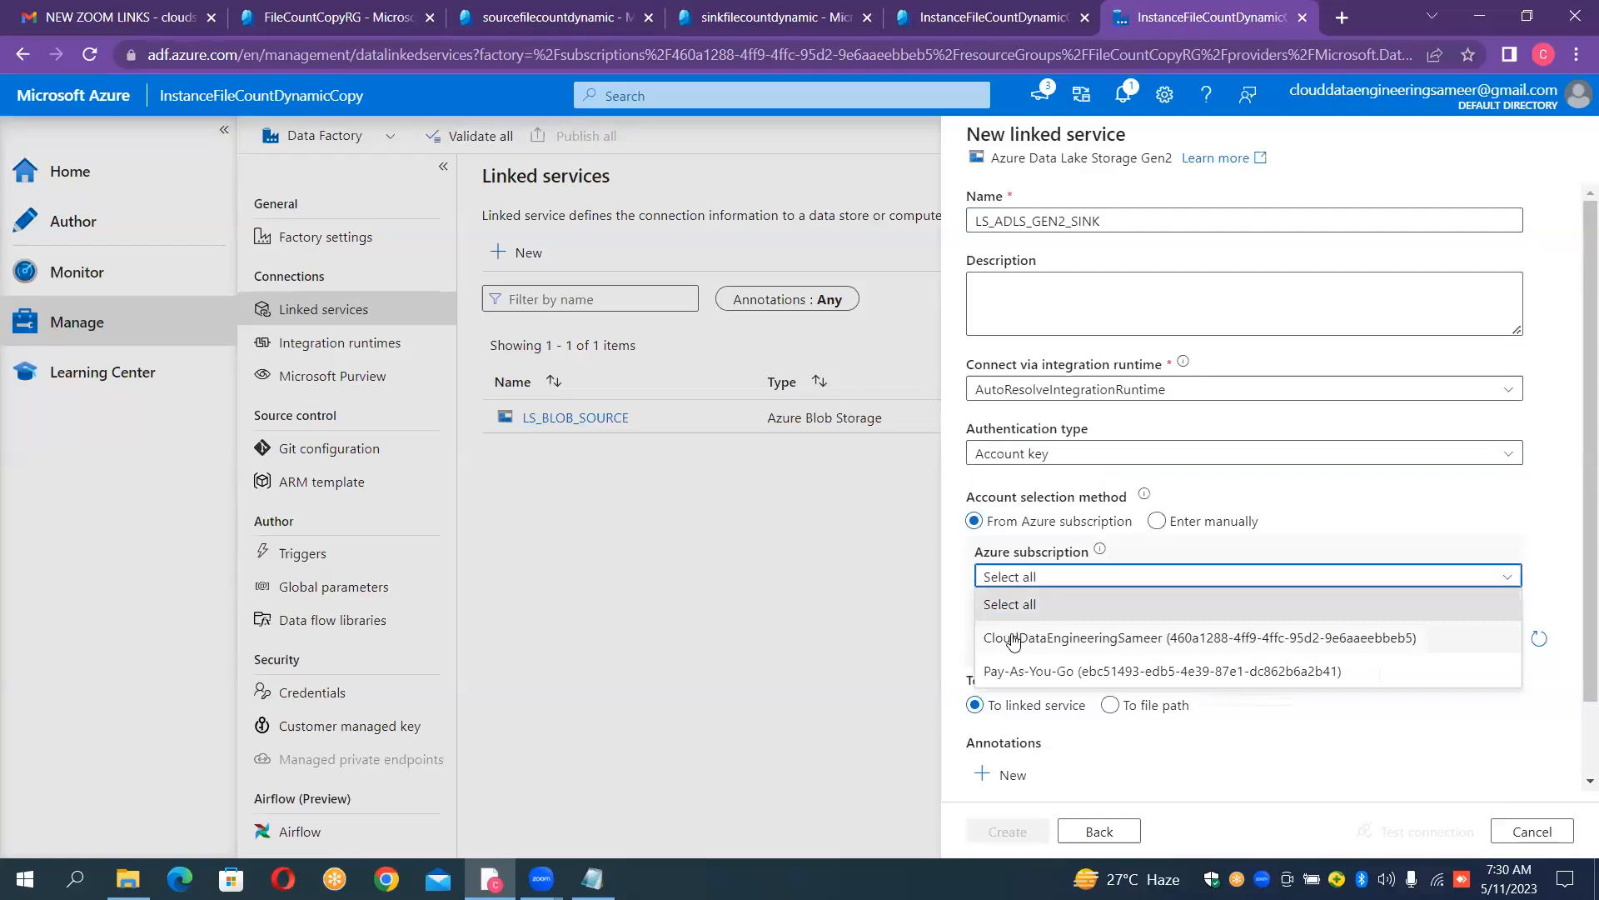
click(1013, 638)
click(1014, 640)
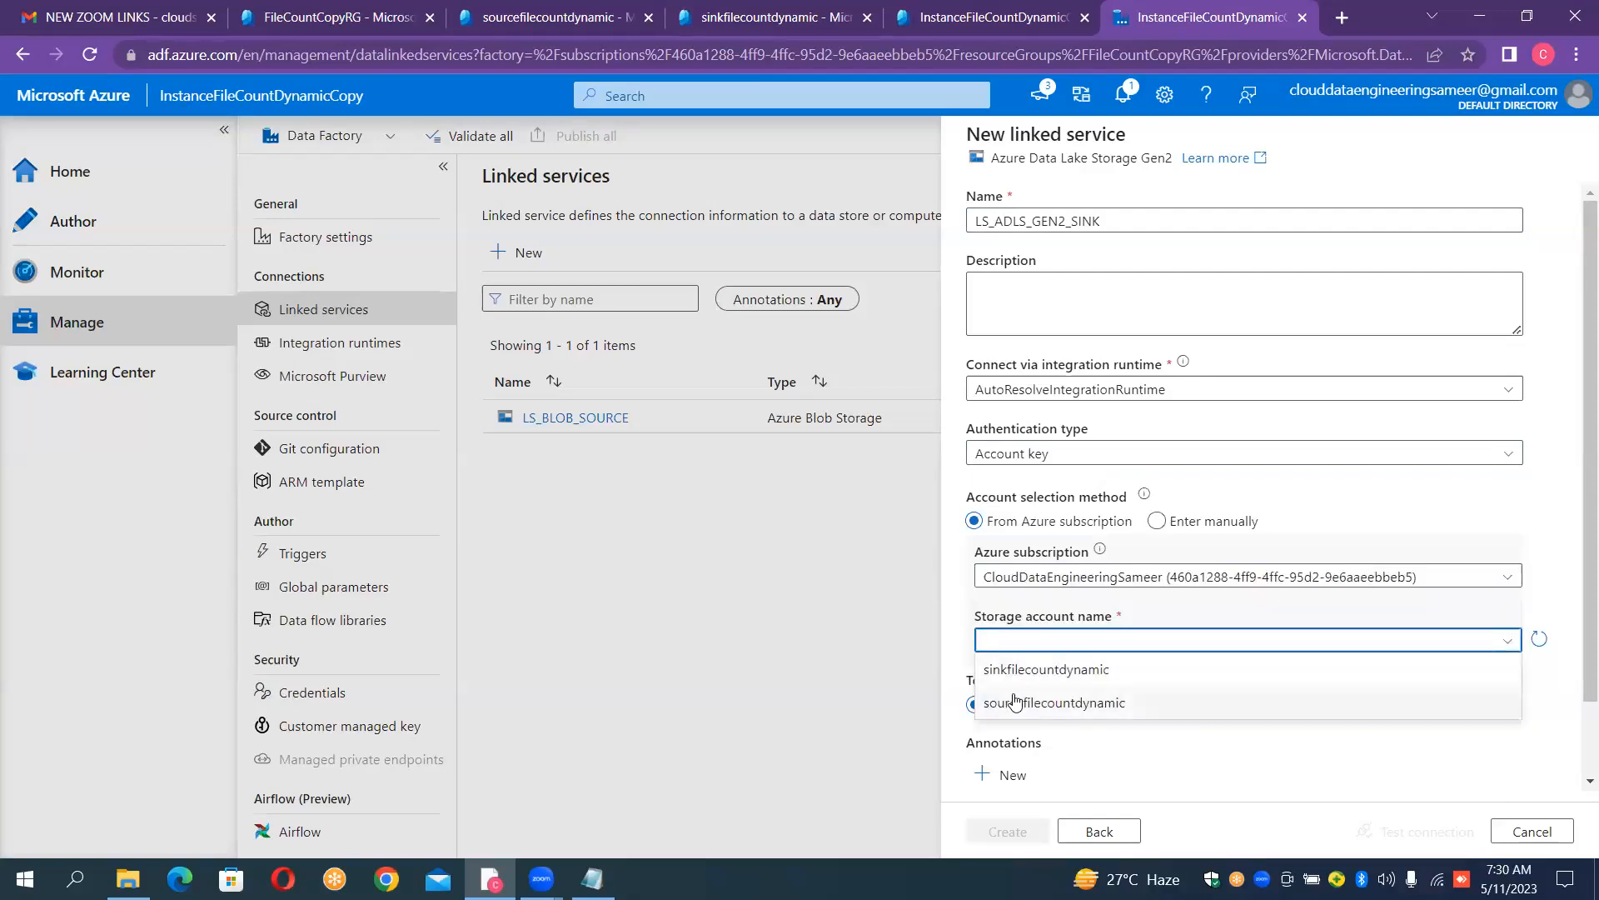
click(1013, 669)
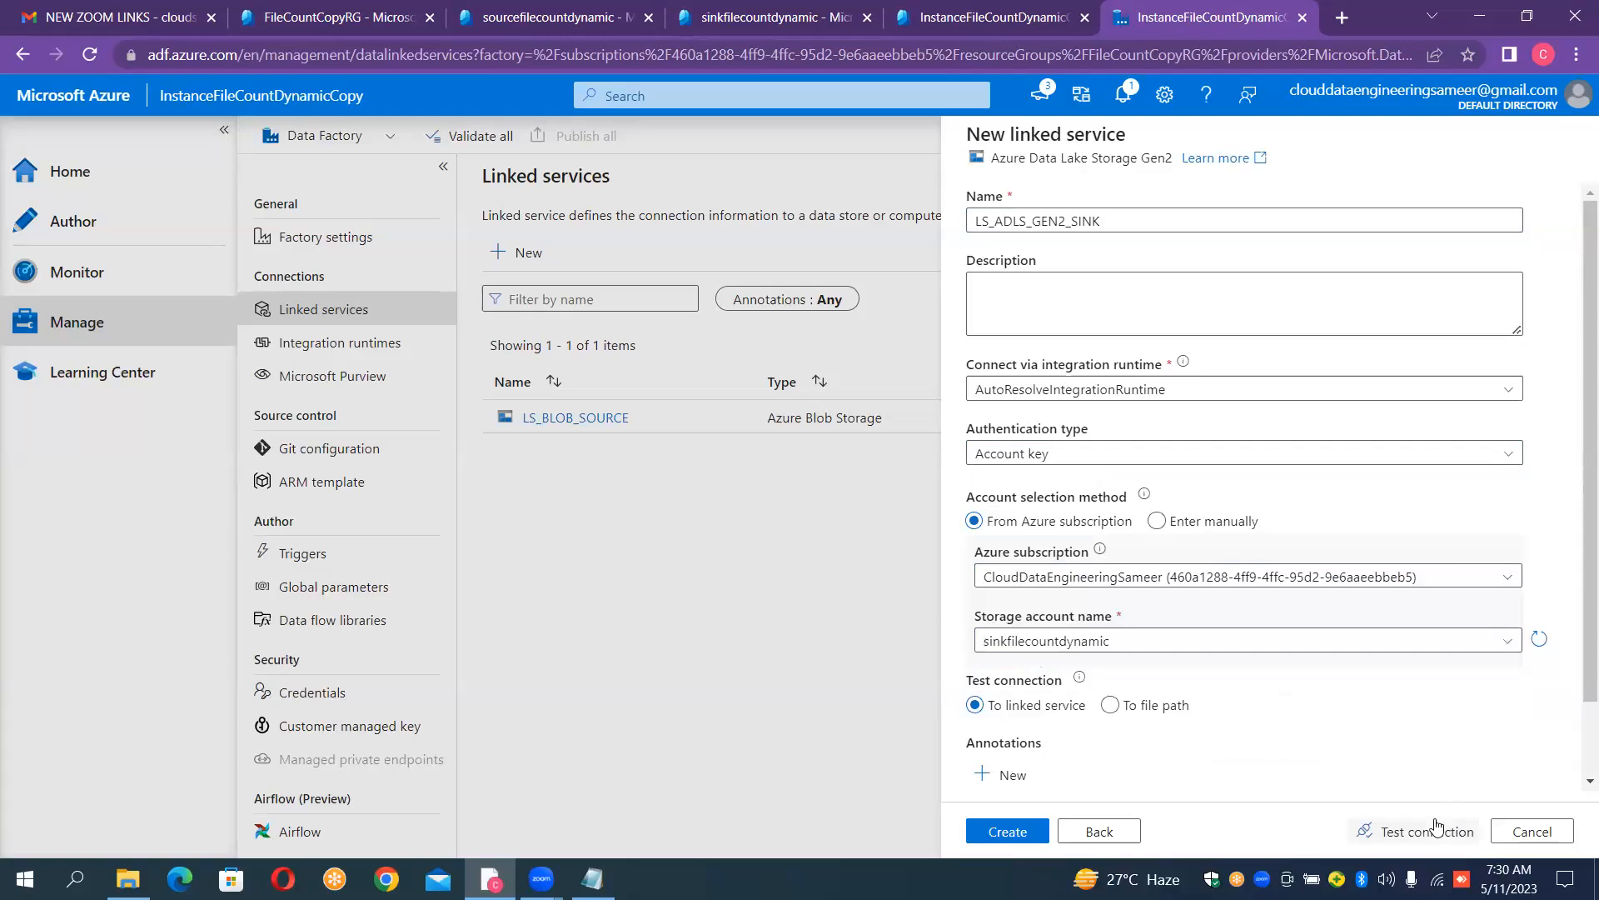
click(1434, 831)
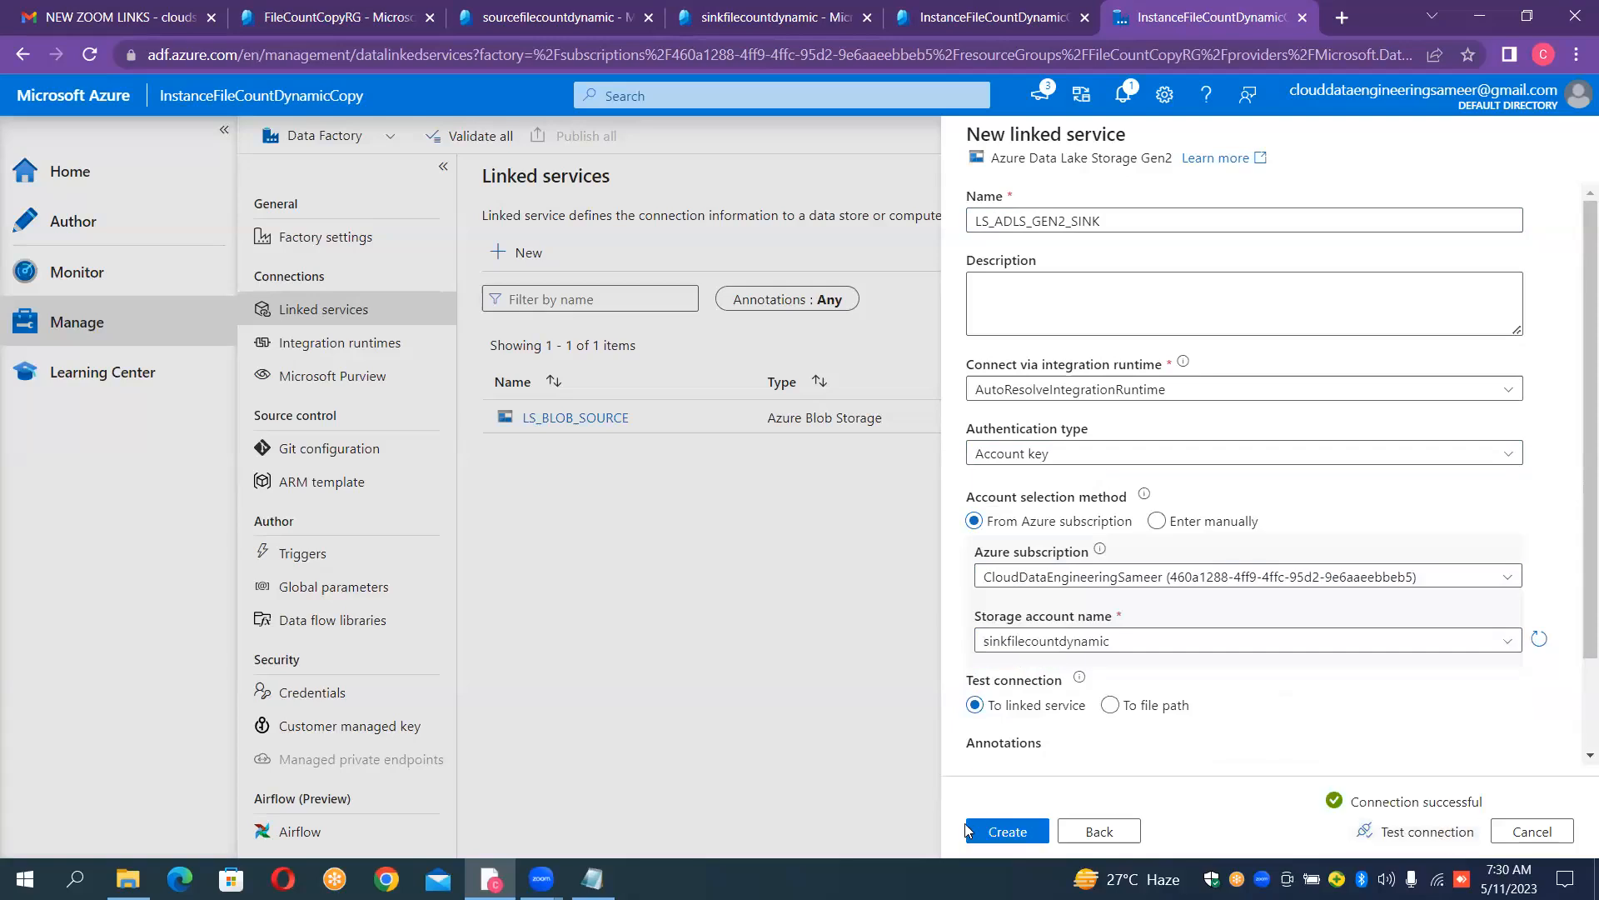
click(999, 830)
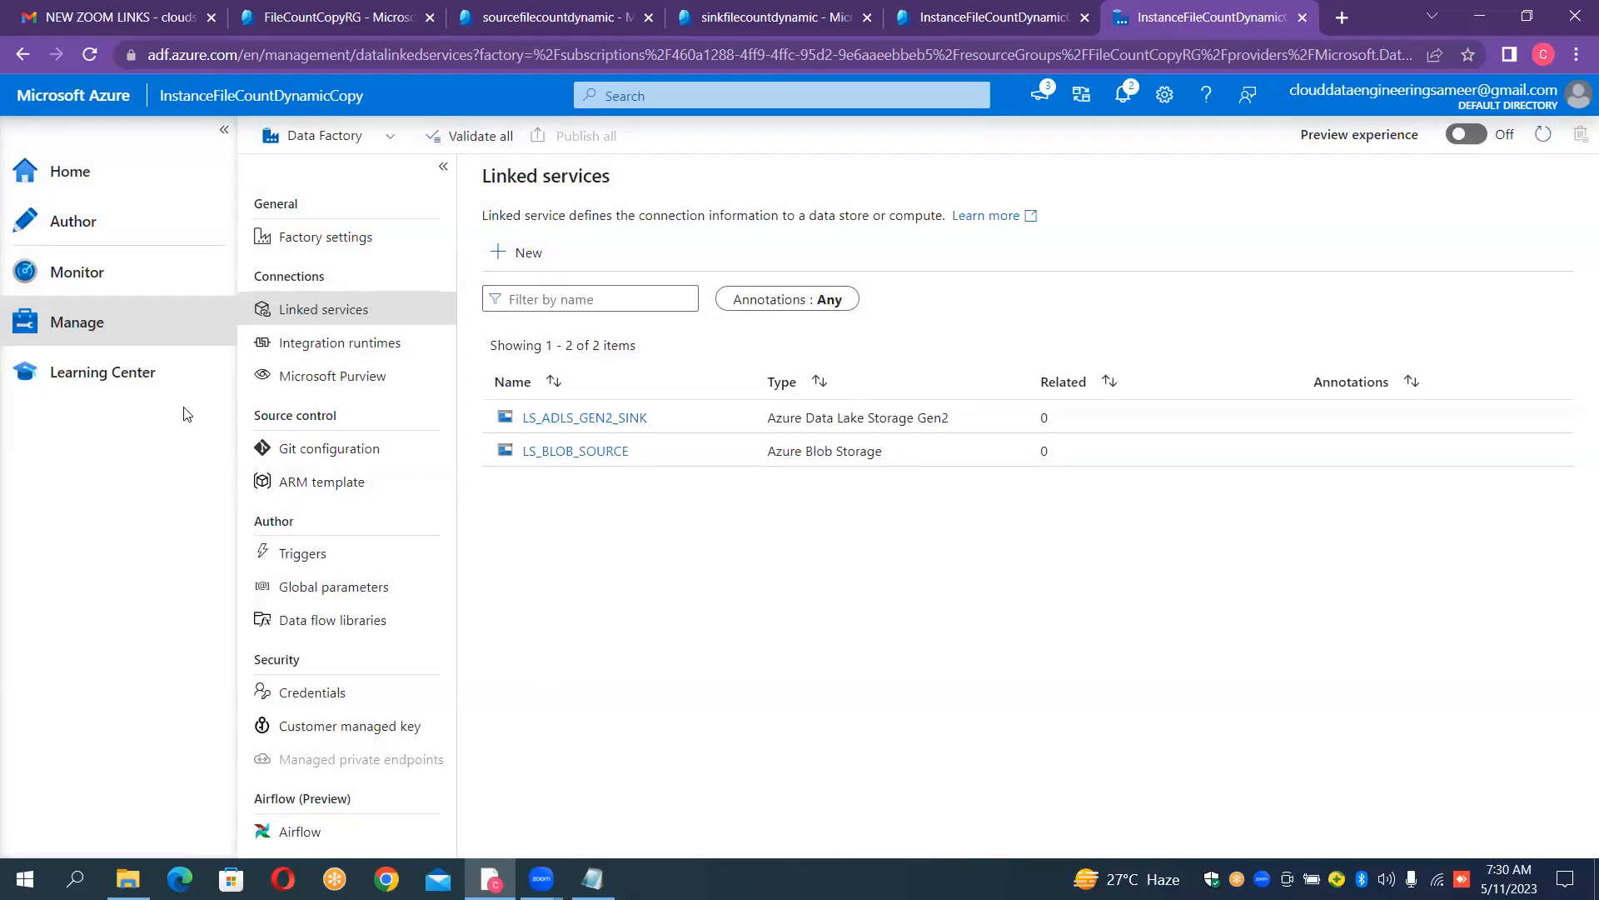
- Create a new blank pipeline in the authoring area of the data factory
click(89, 261)
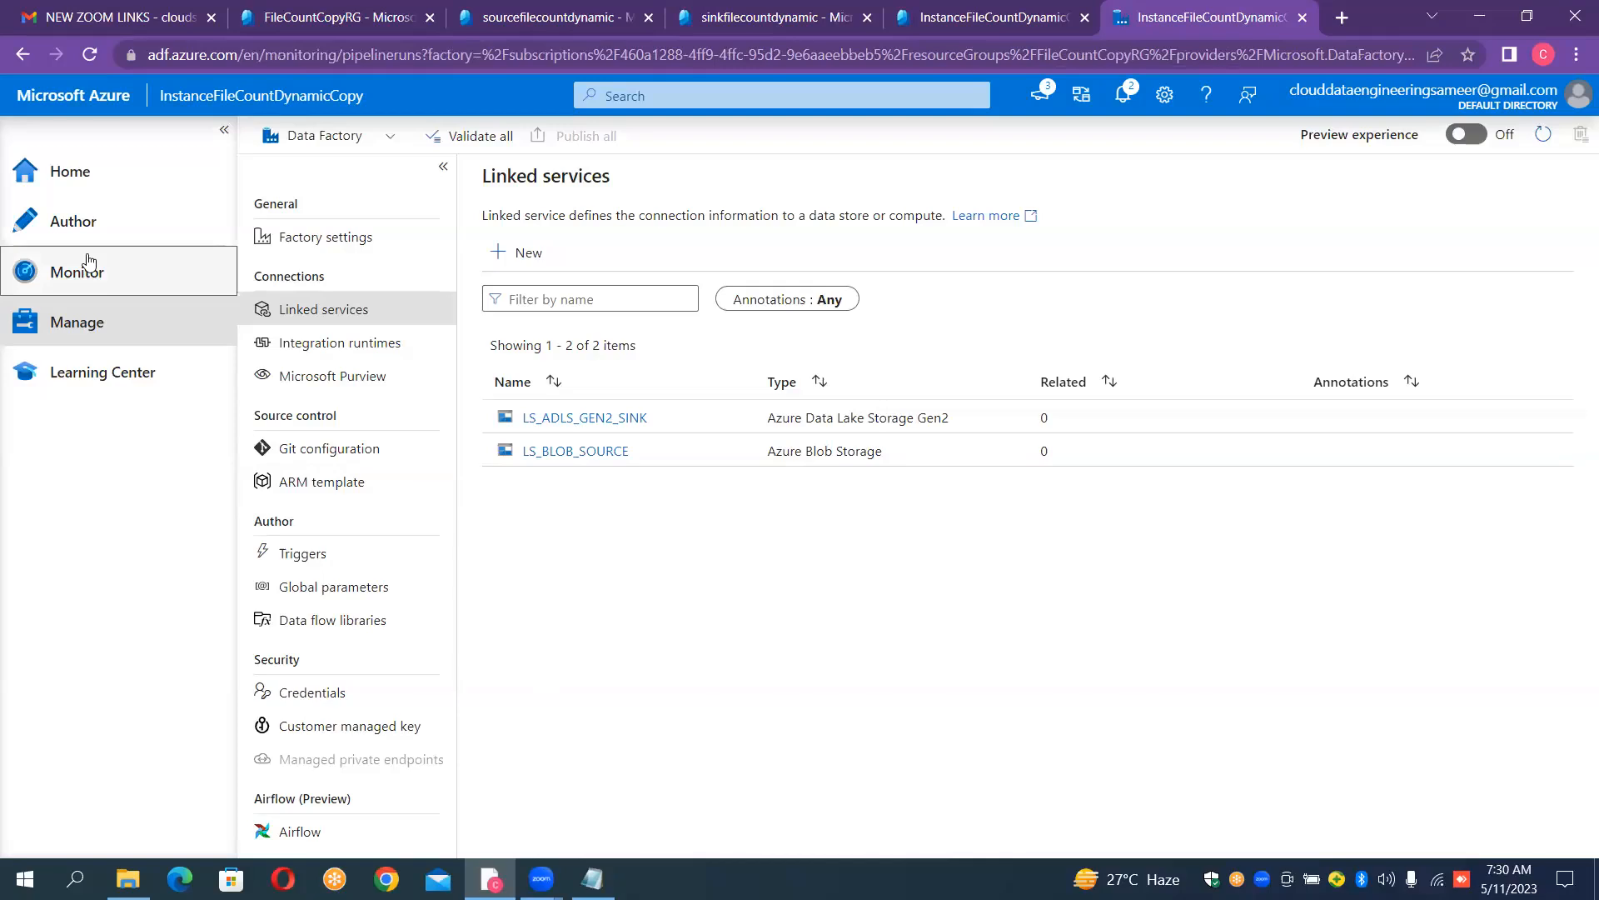
click(82, 234)
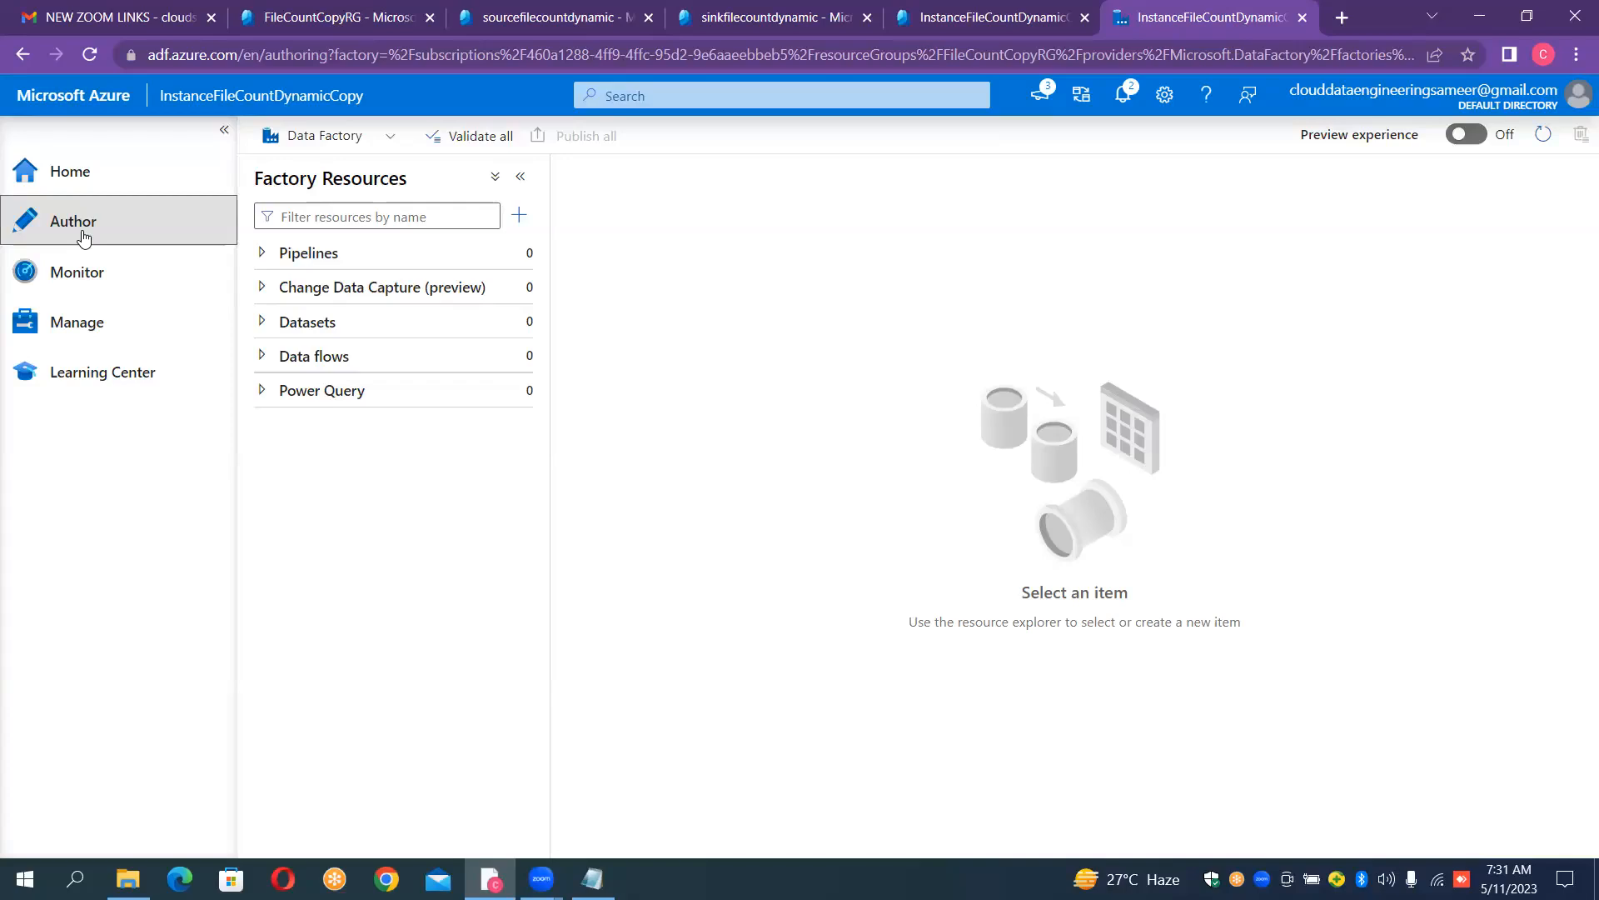
click(518, 255)
click(556, 283)
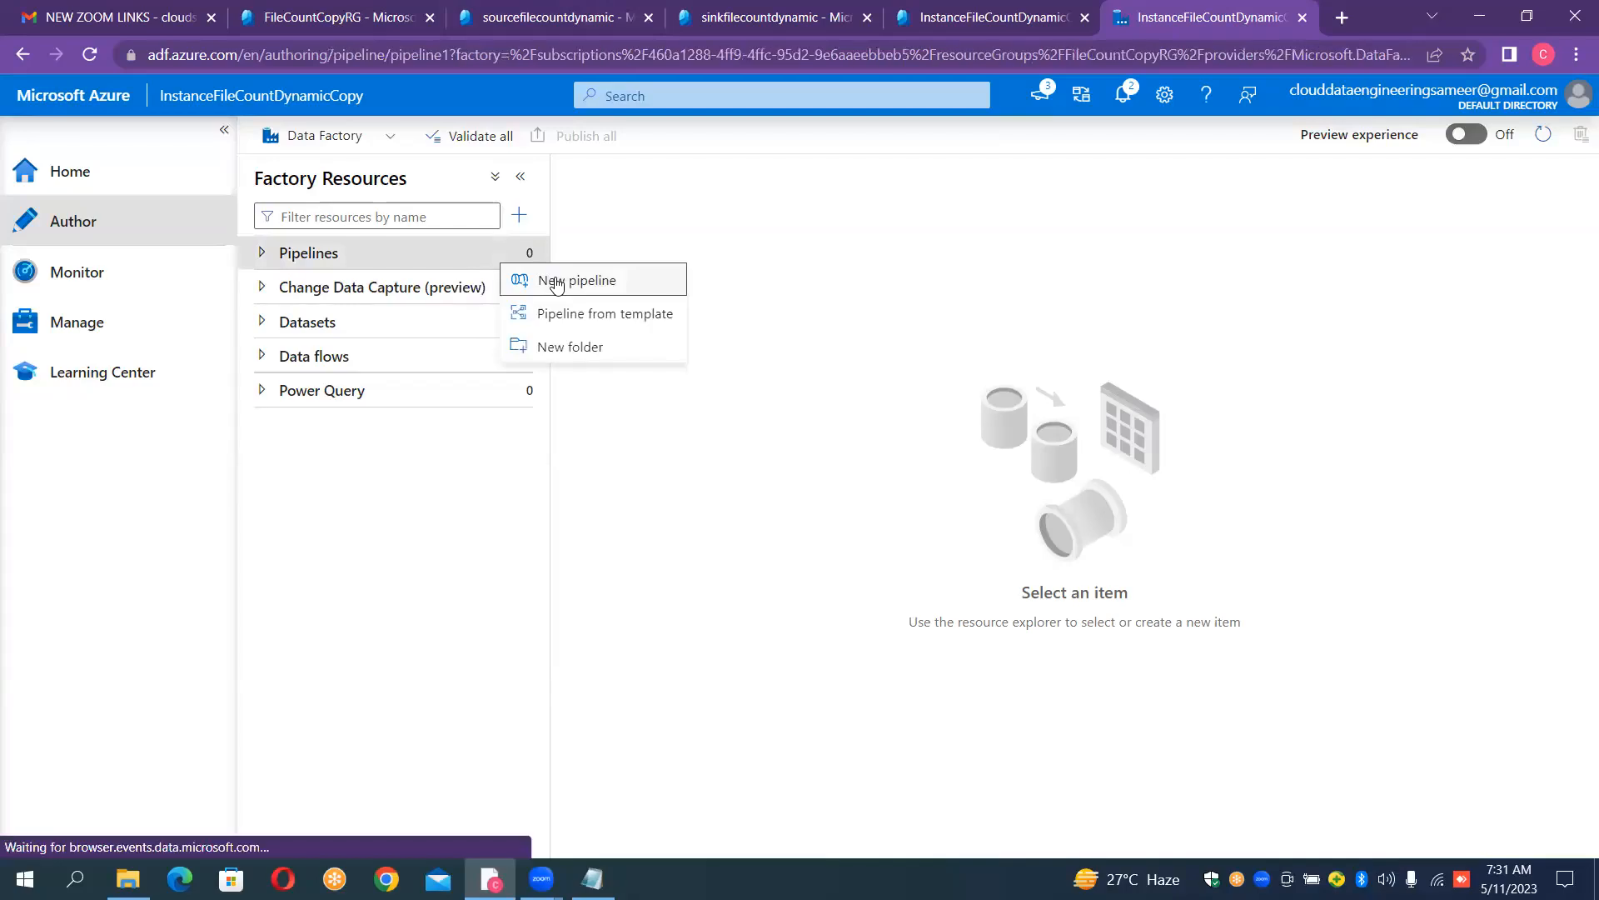
click(556, 281)
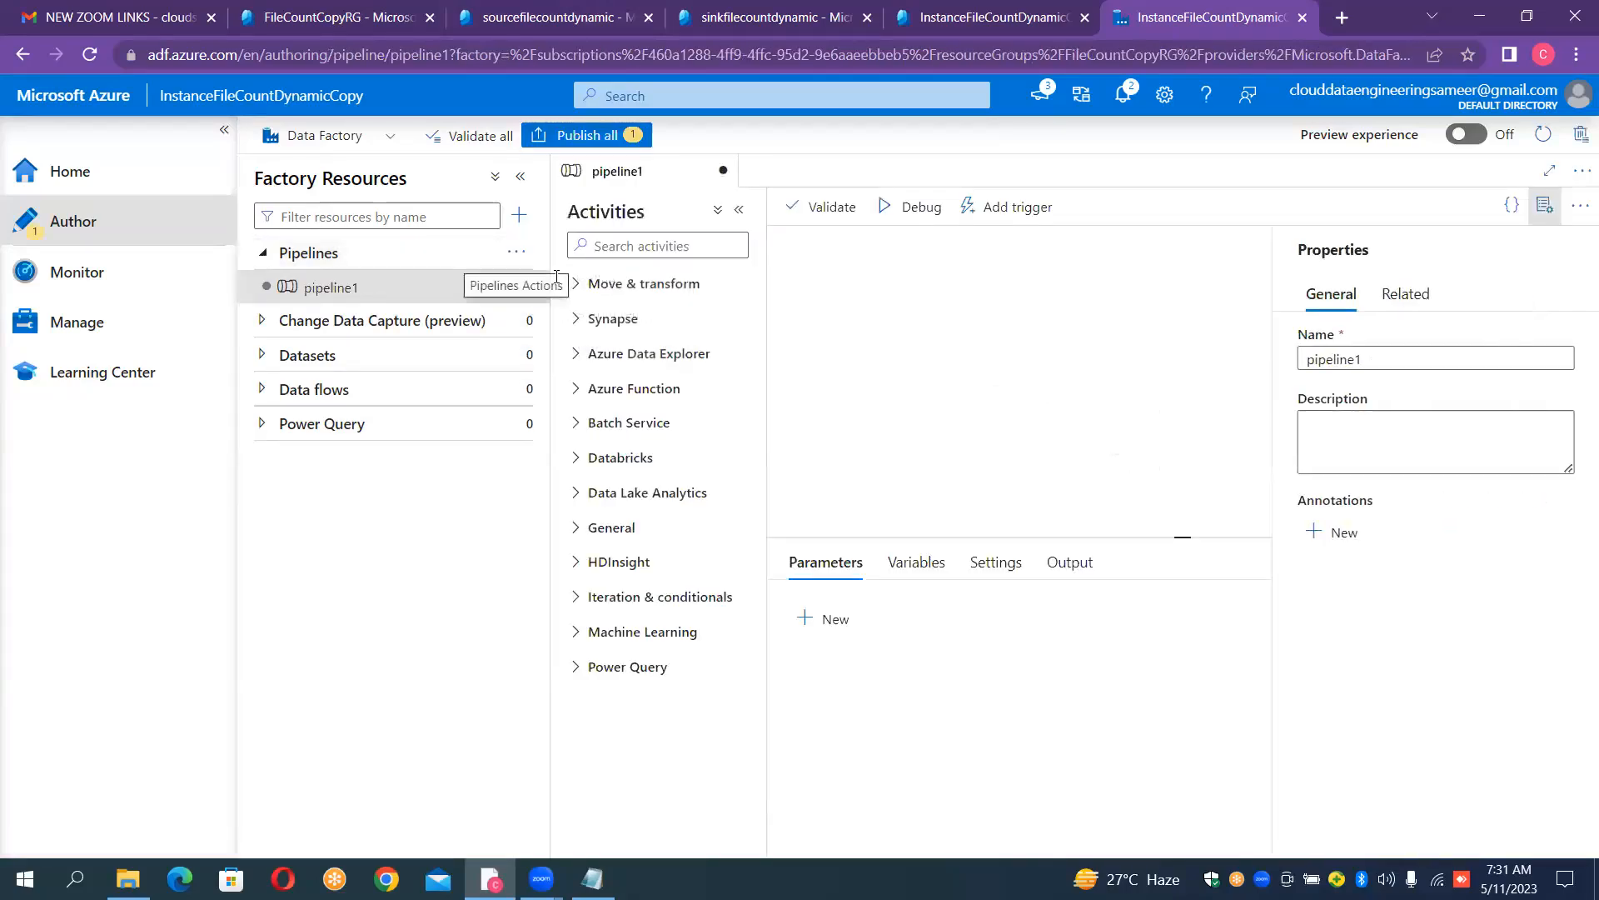
- Name the new pipeline PL_Copy_FileCount_Dynamic and hide its properties
click(1396, 357)
key(ctrl+a)
key(BackSpace)
text(PL)
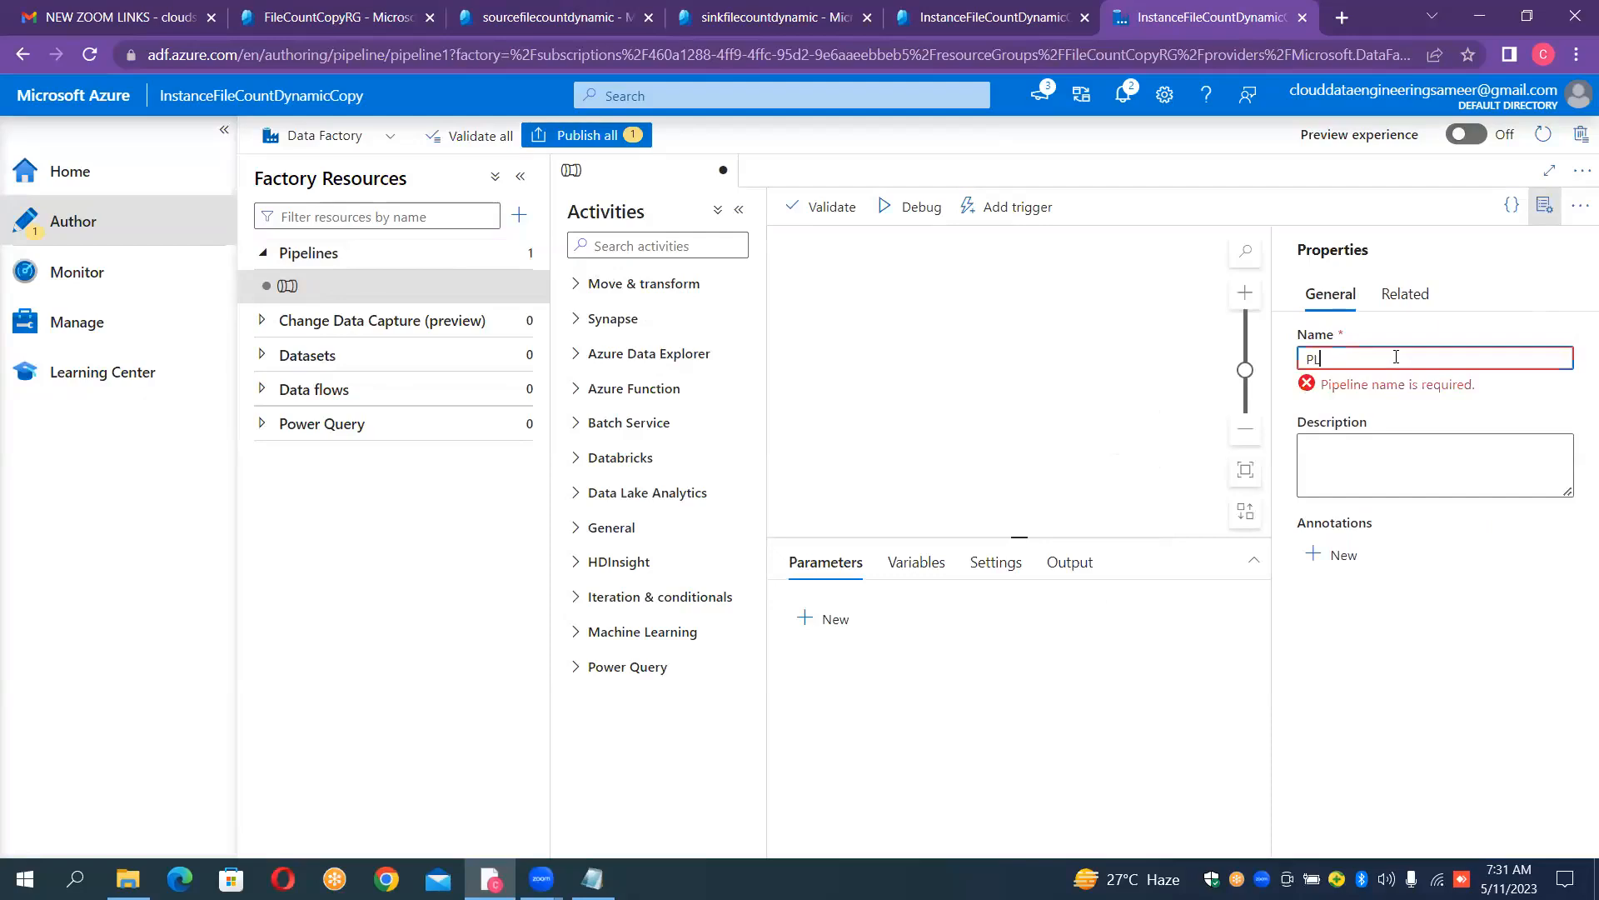
text(_)
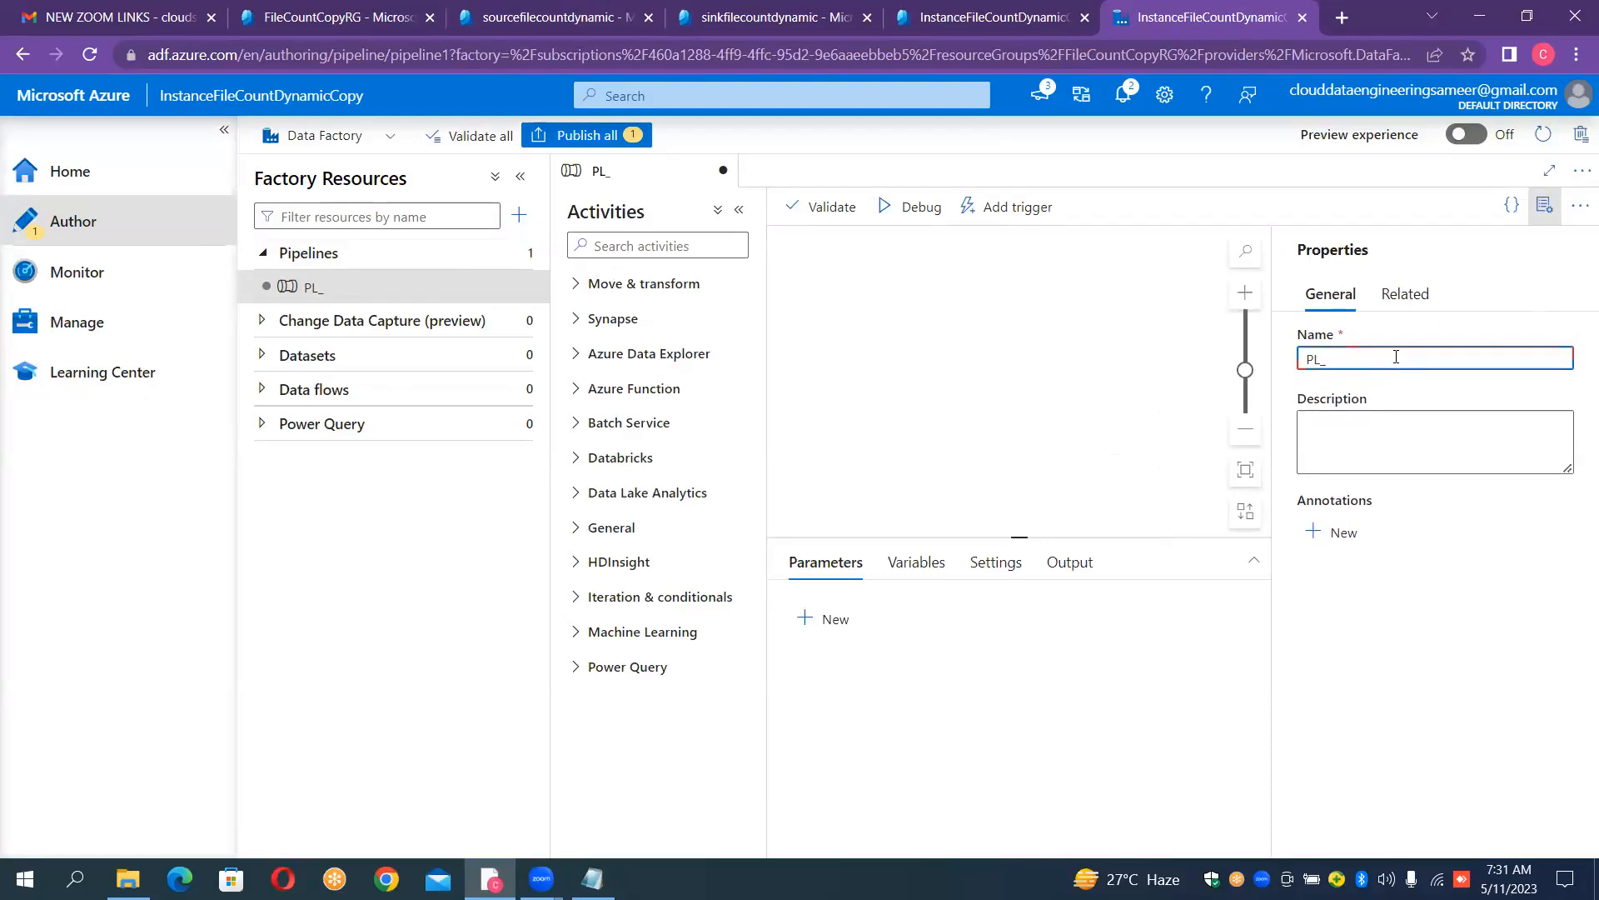
text(Copy_FileCo)
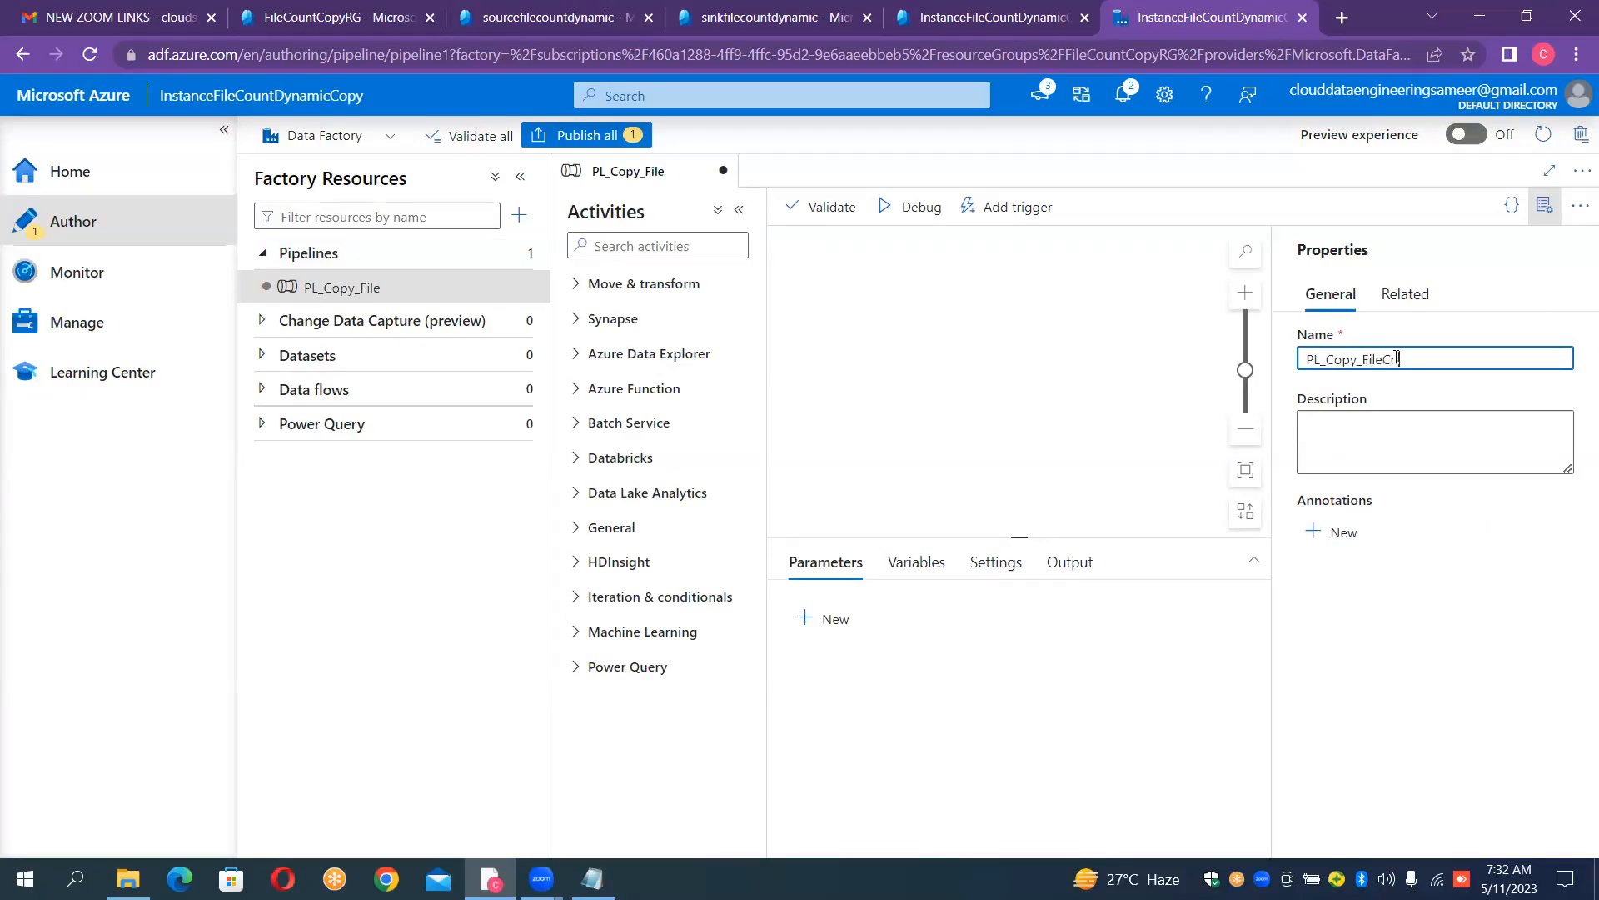
text(unt_Dynamic)
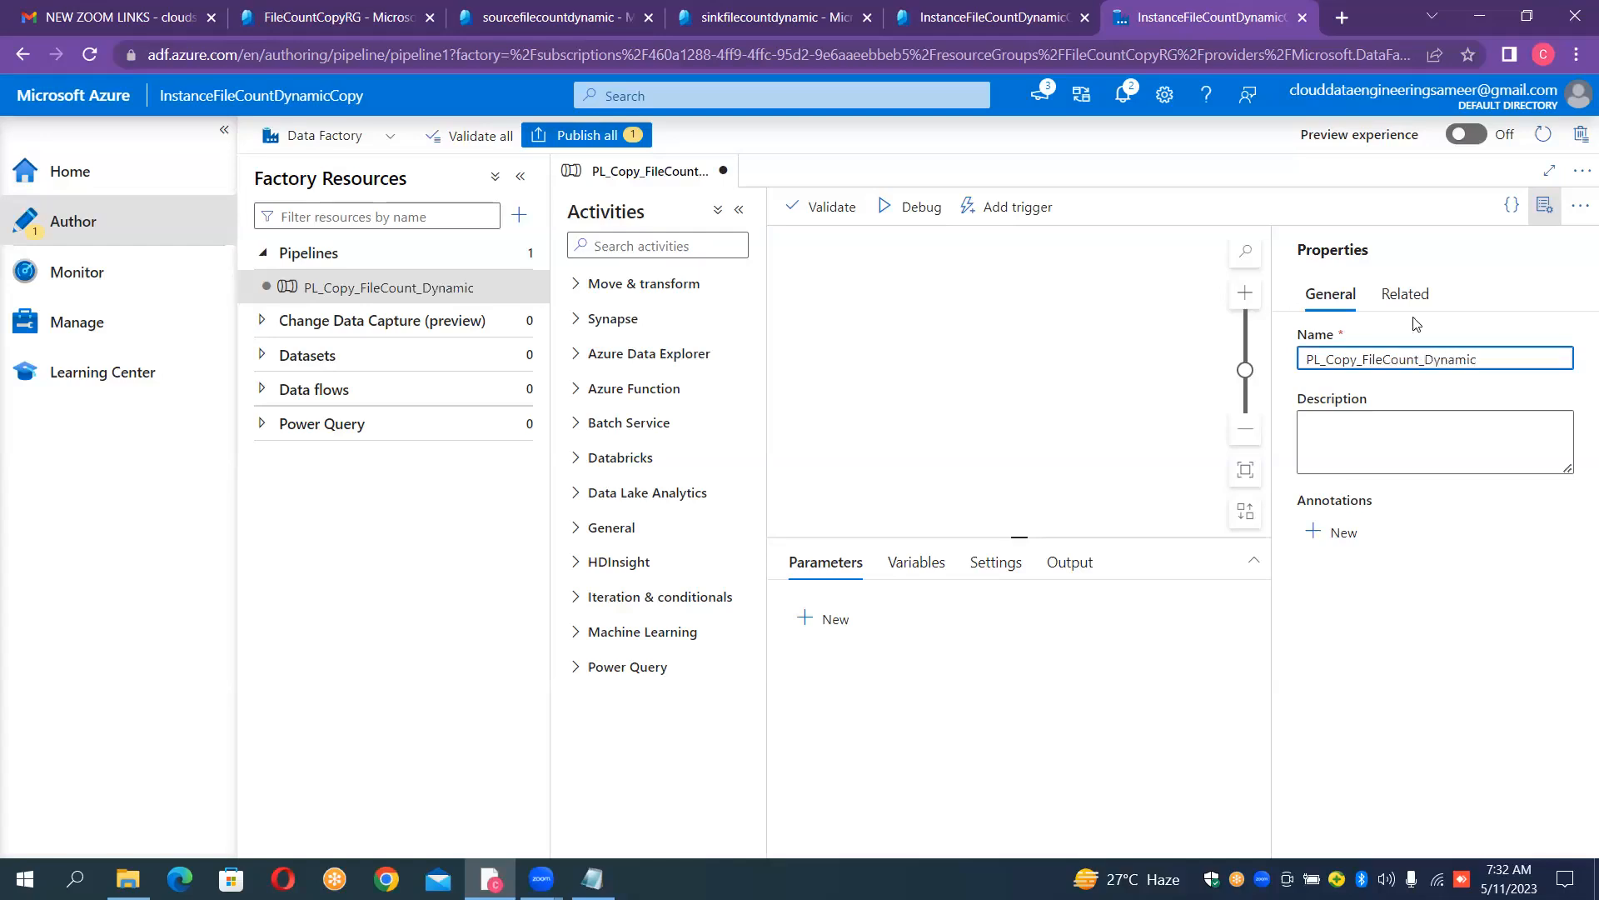
click(1545, 204)
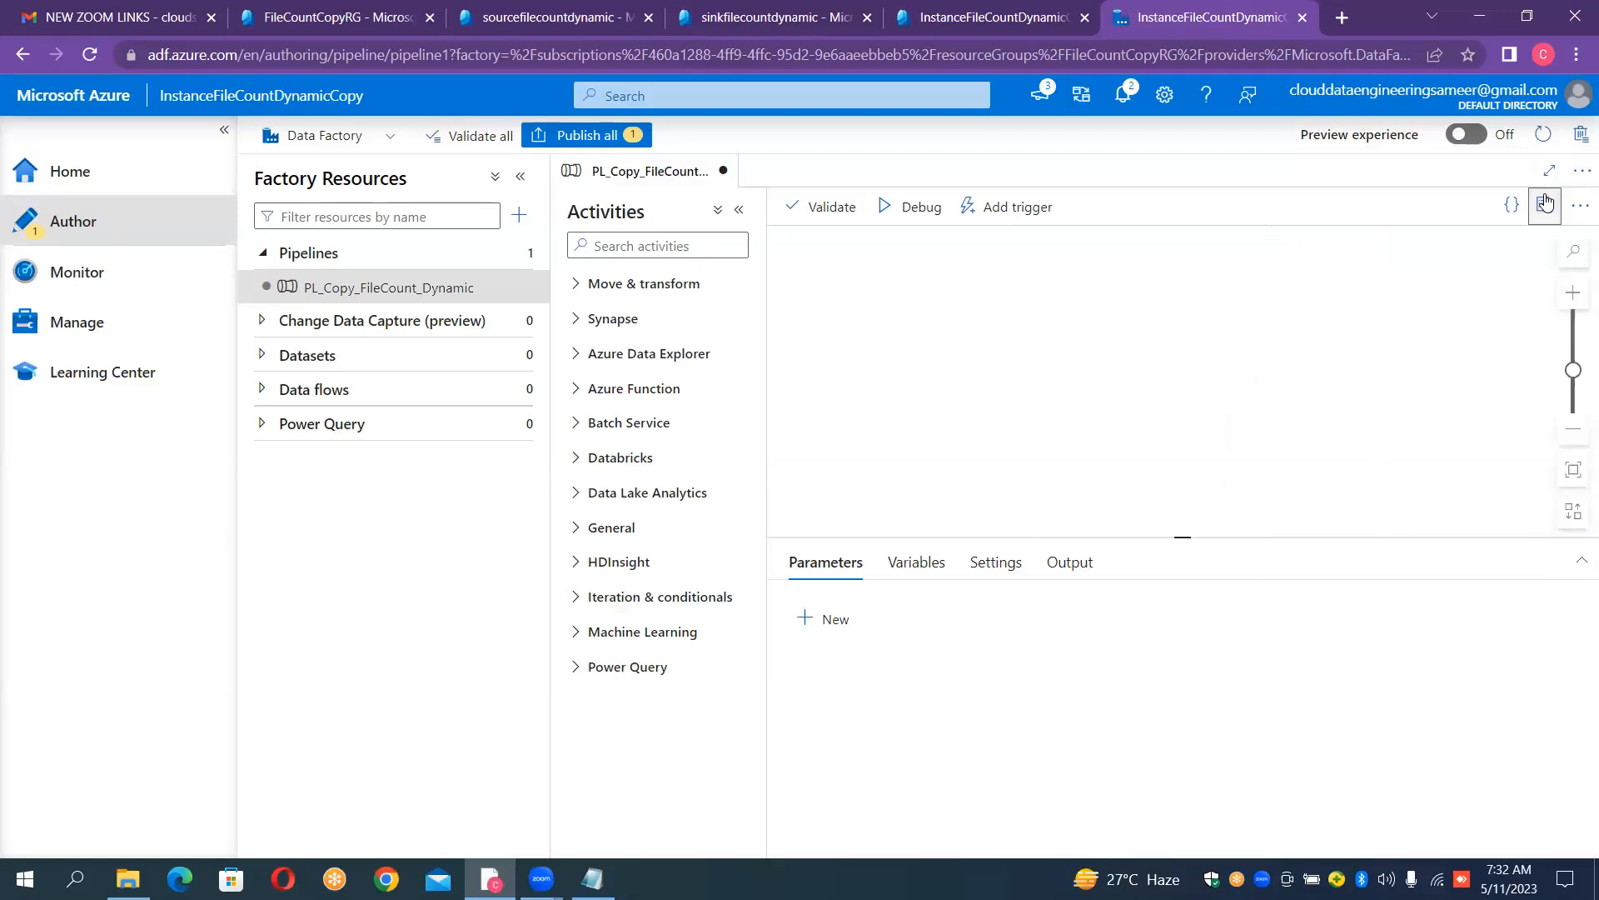
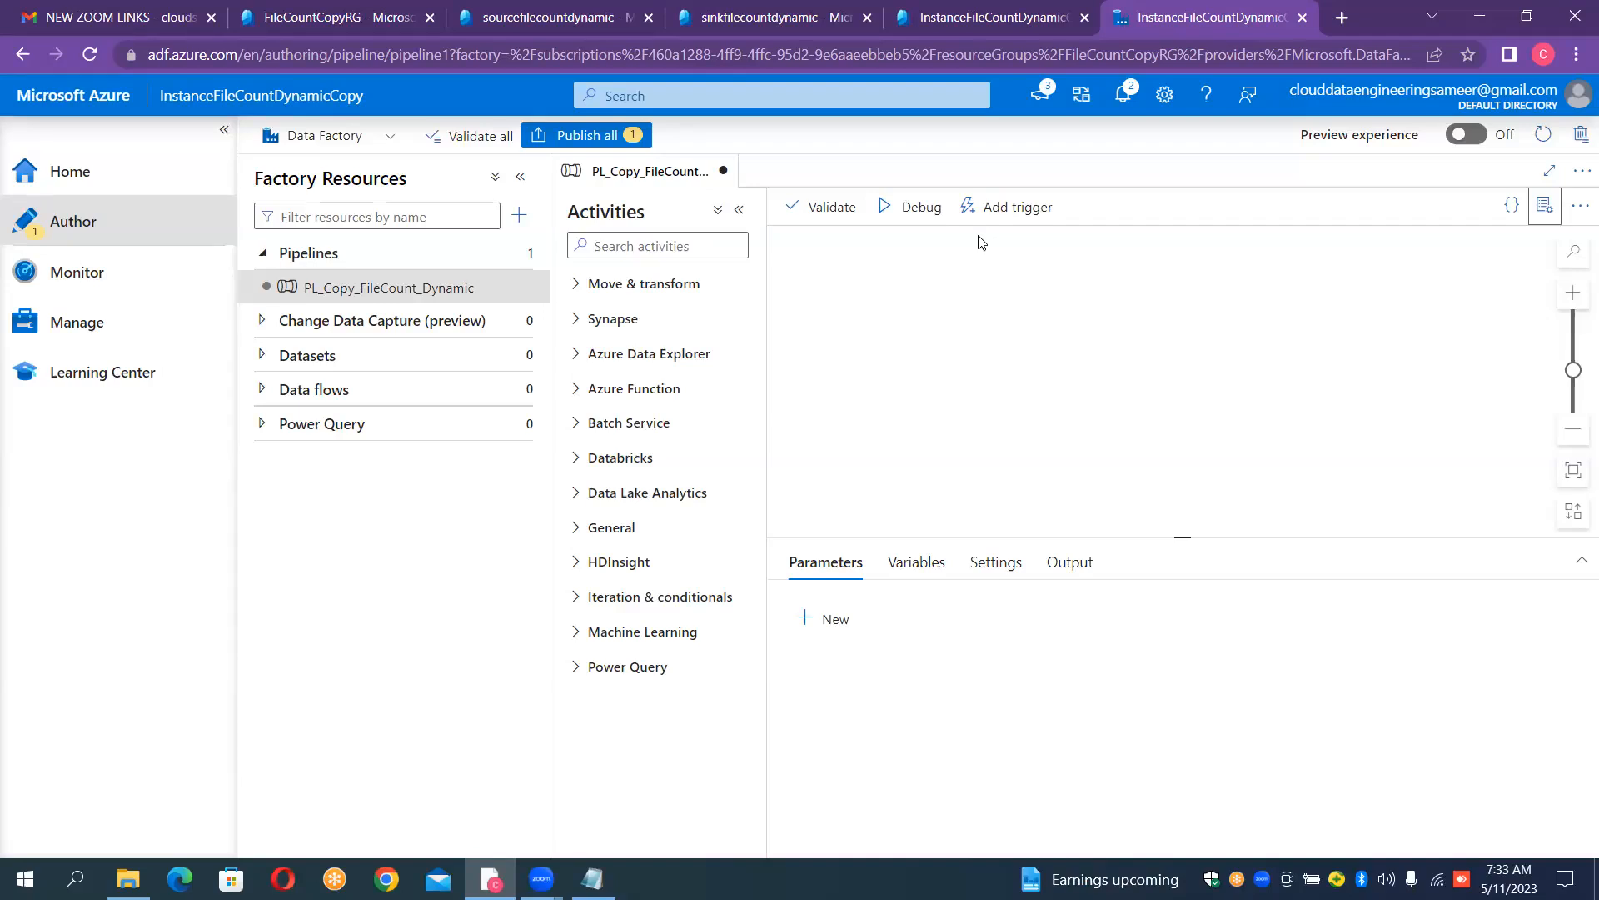
- Add a Lookup activity to the canvas of the PL_Copy_FileCount_Dynamic pipeline
click(638, 243)
text(lo)
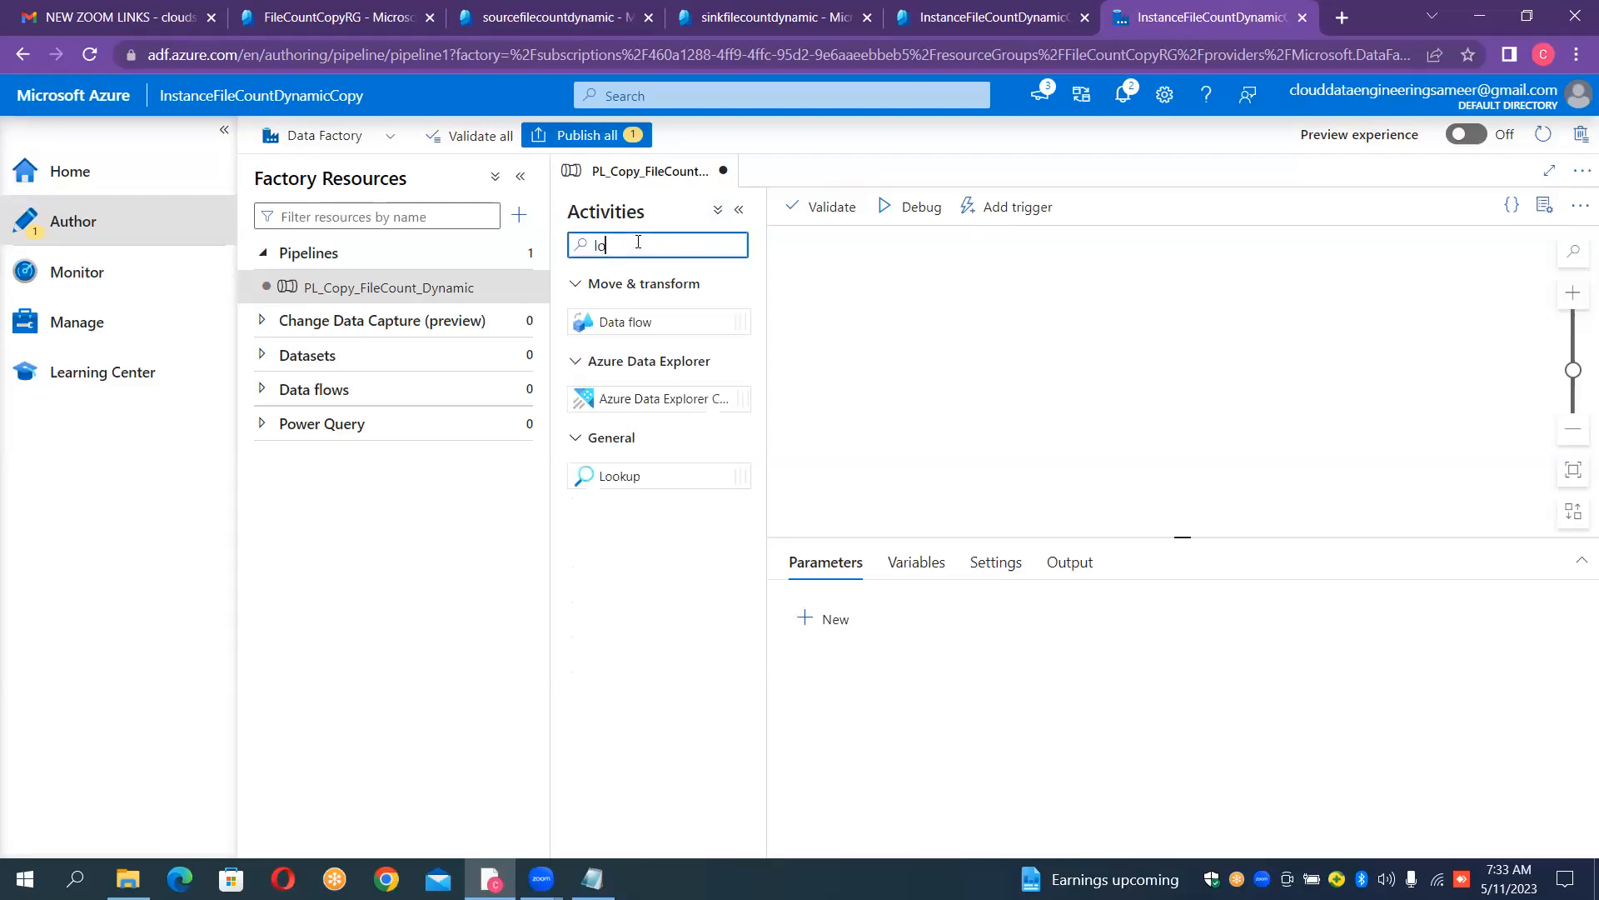
text(ok)
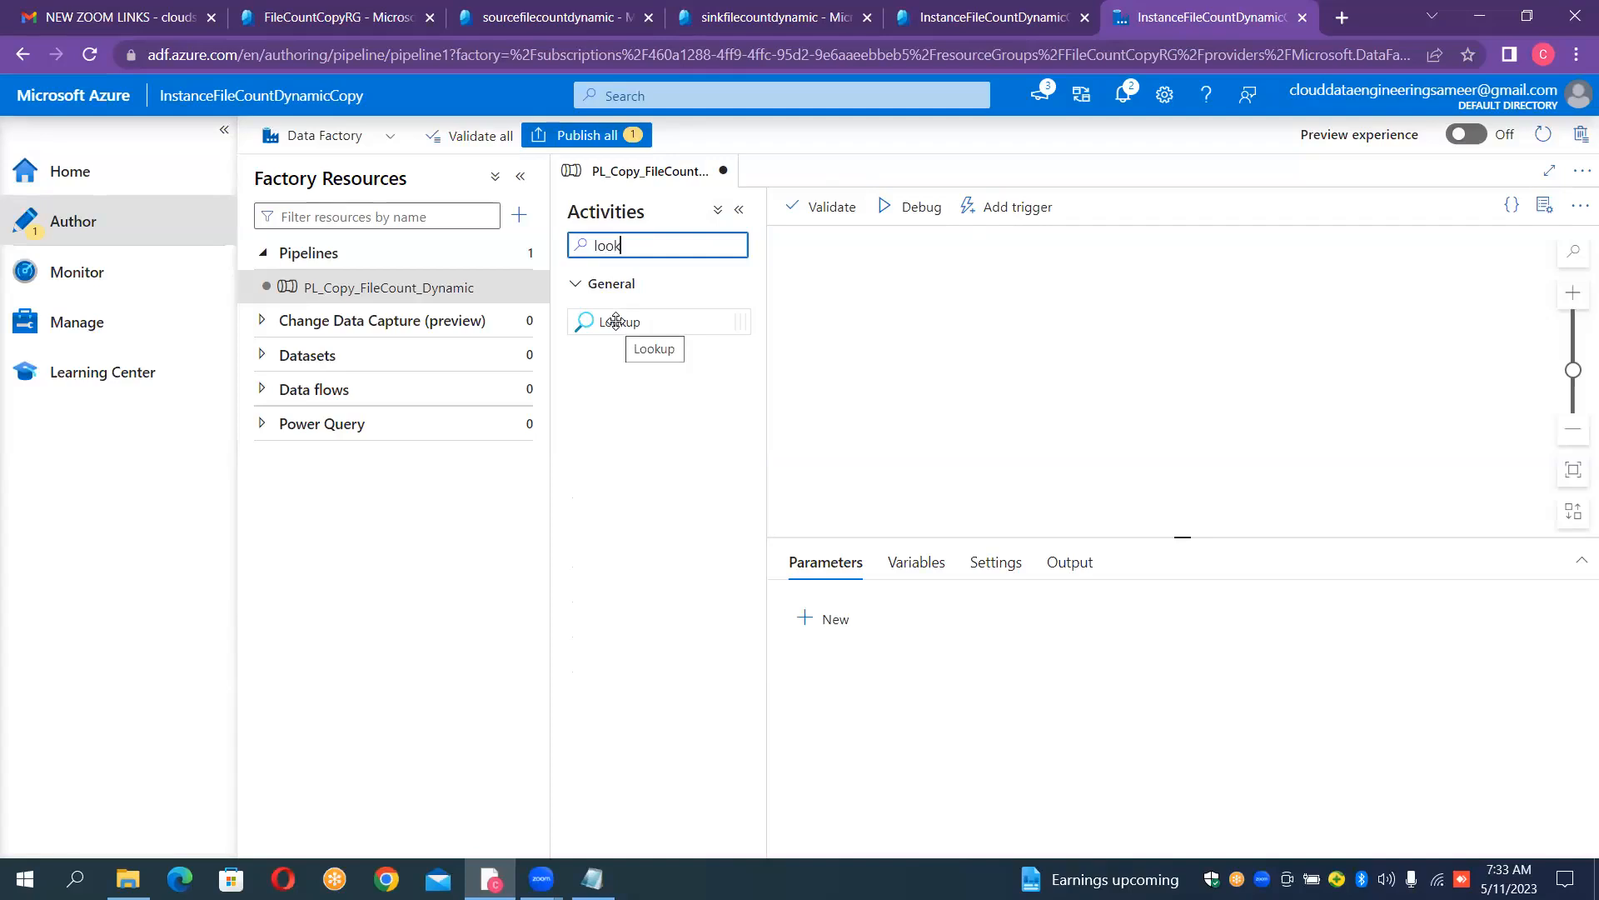
drag(616, 321, 908, 305)
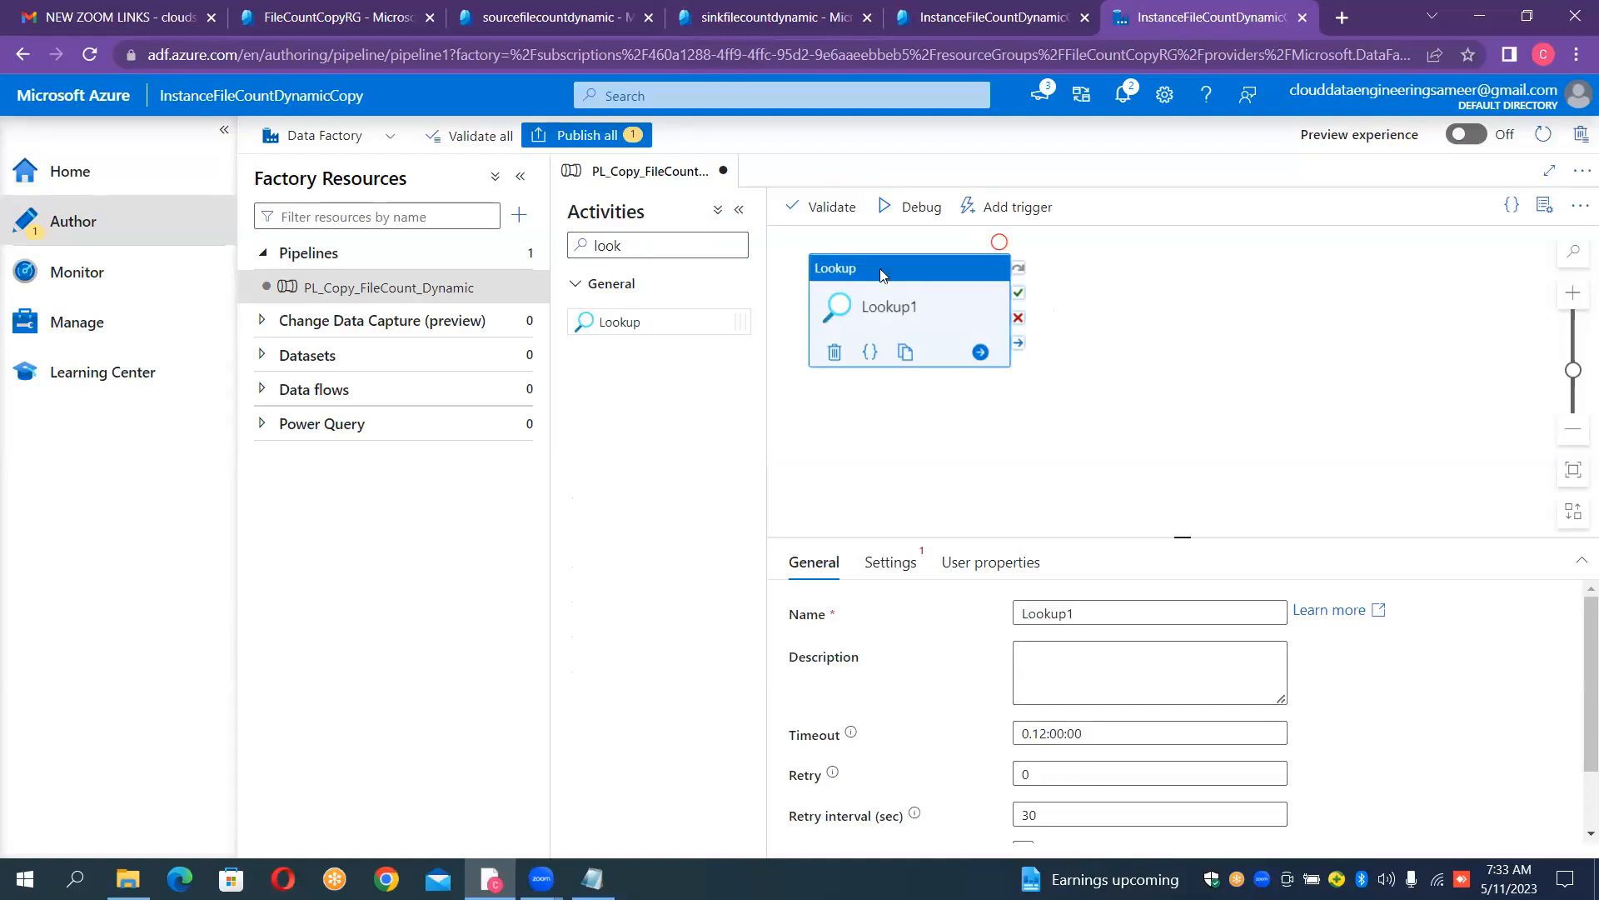
- Check the contents of the config container in the sourcefilecountdynamic storage account and return to the data factory
click(578, 15)
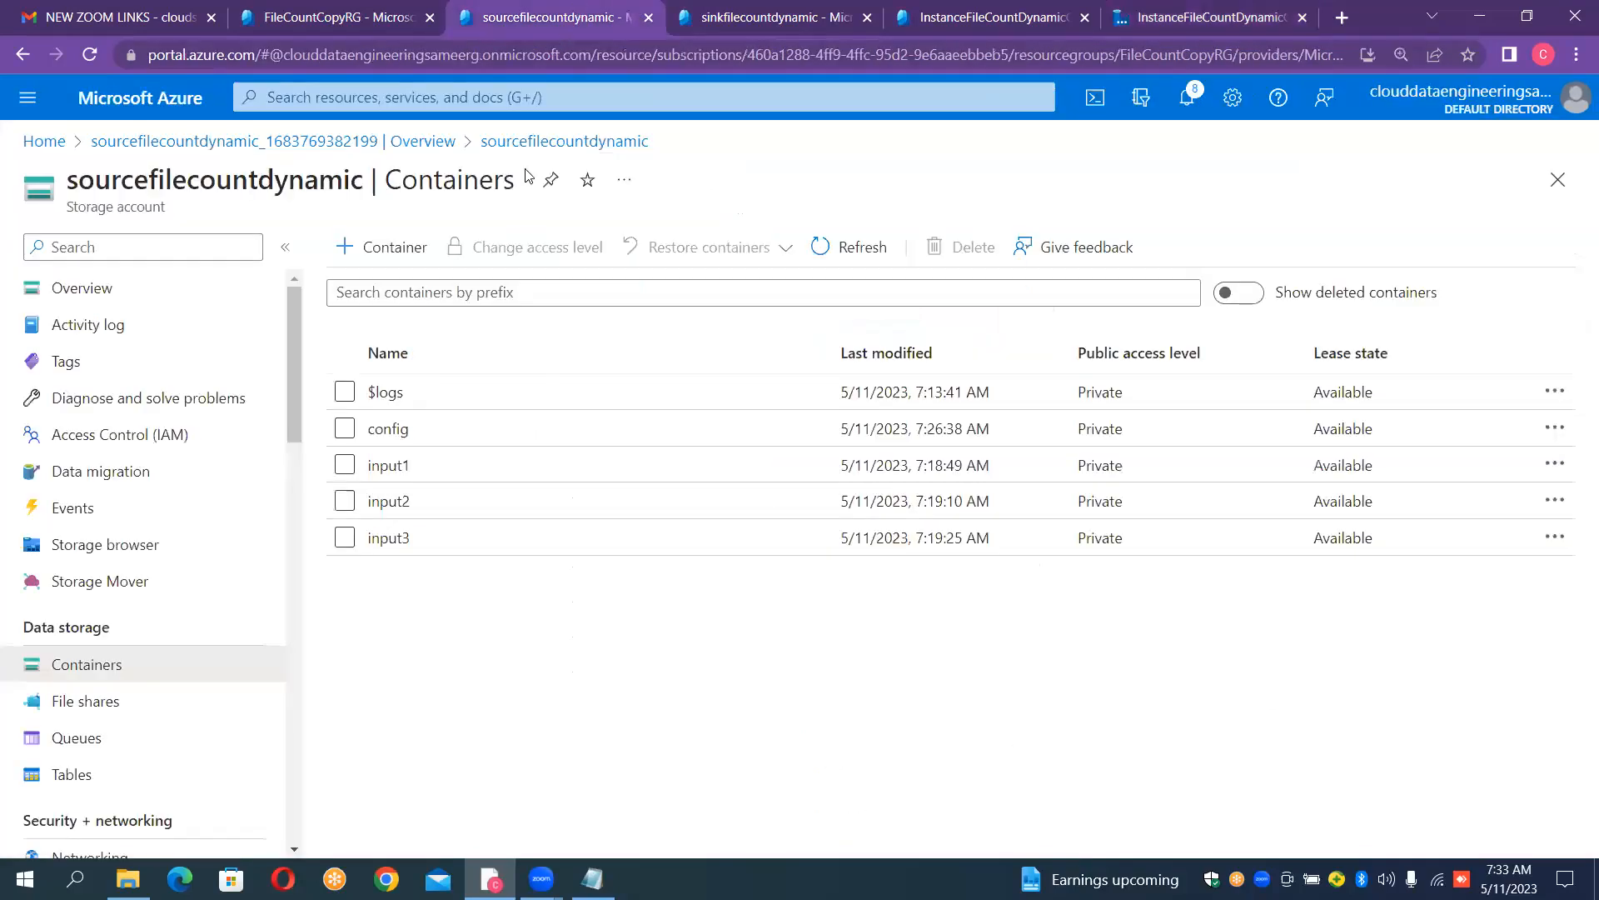
click(414, 437)
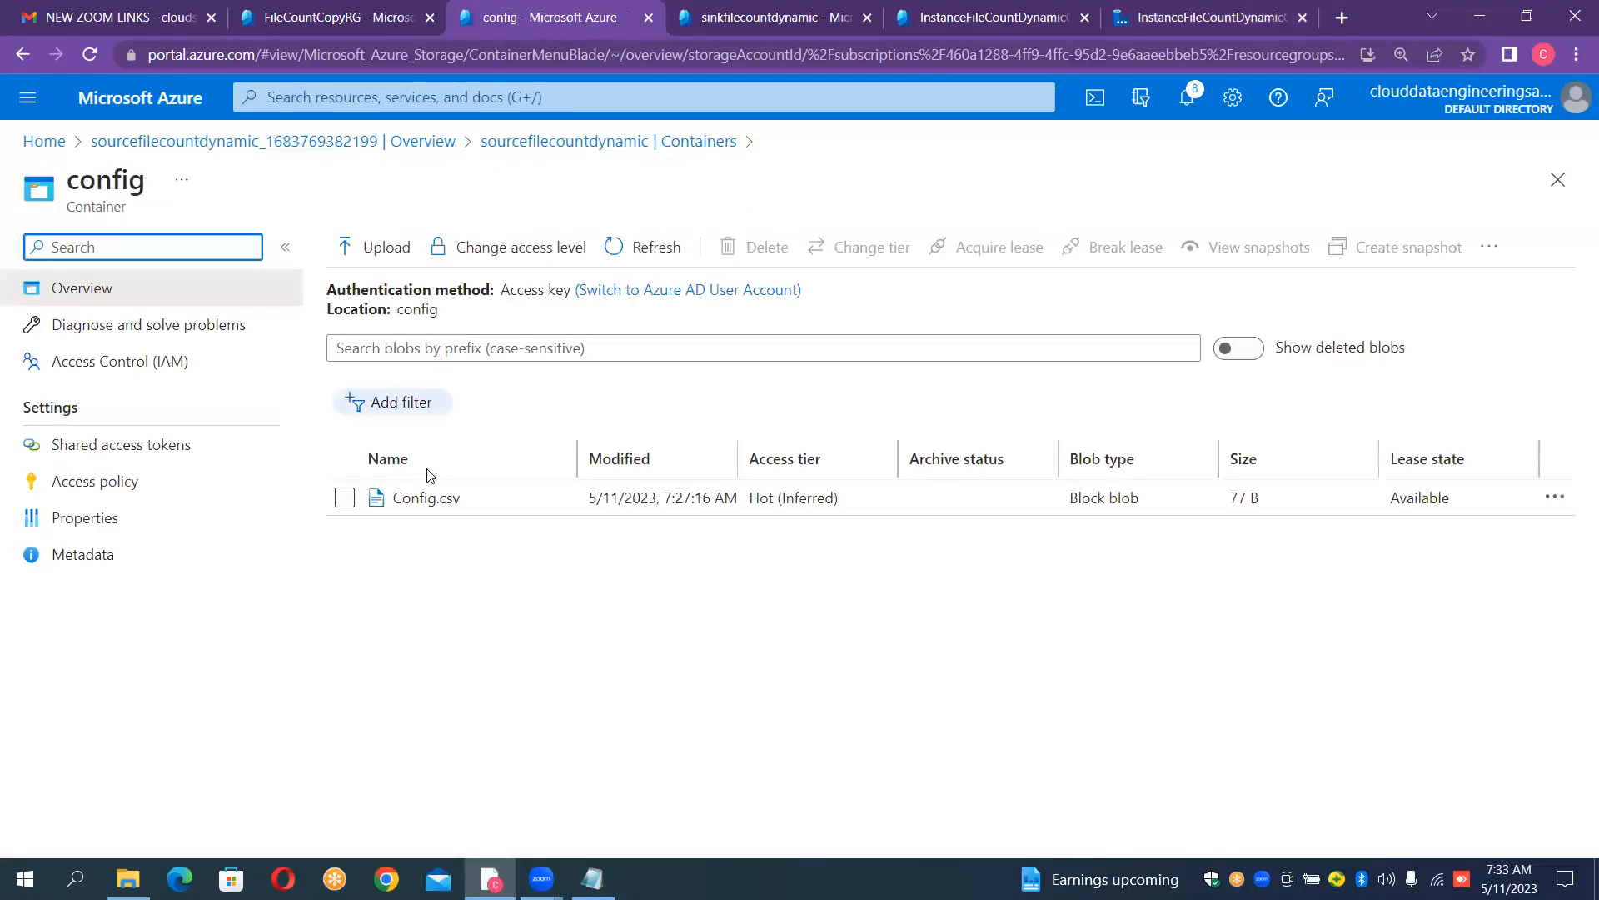
click(1136, 8)
- Rename the Lookup activity as LKP_ON_CONFIGRATION
click(1098, 615)
key(ctrl+a)
key(BackSpace)
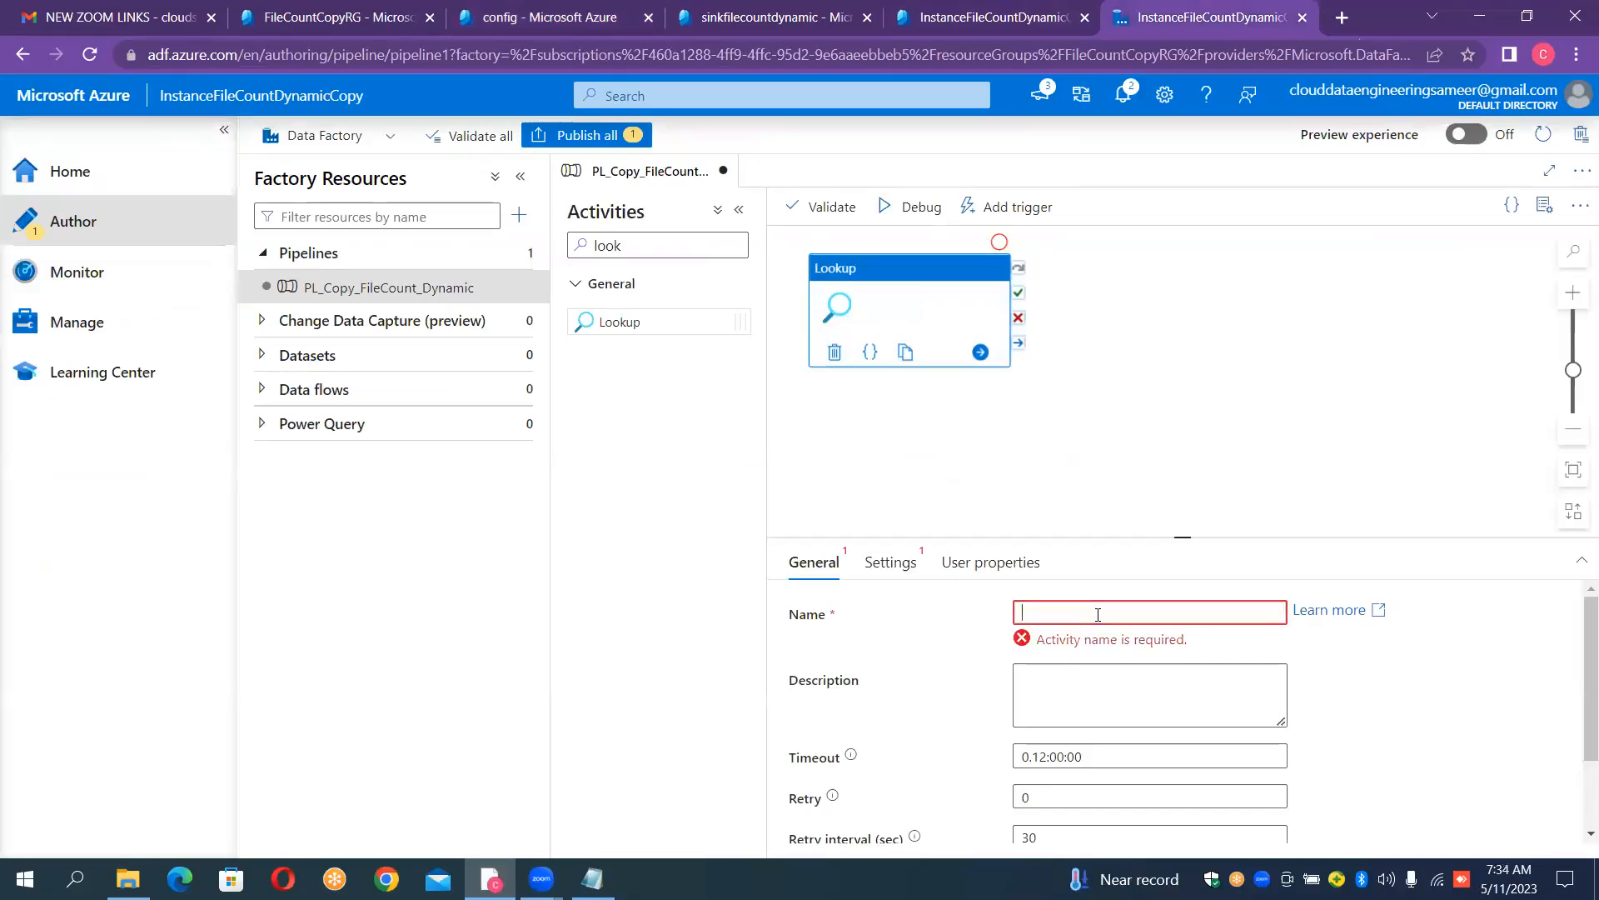
text(LKP_)
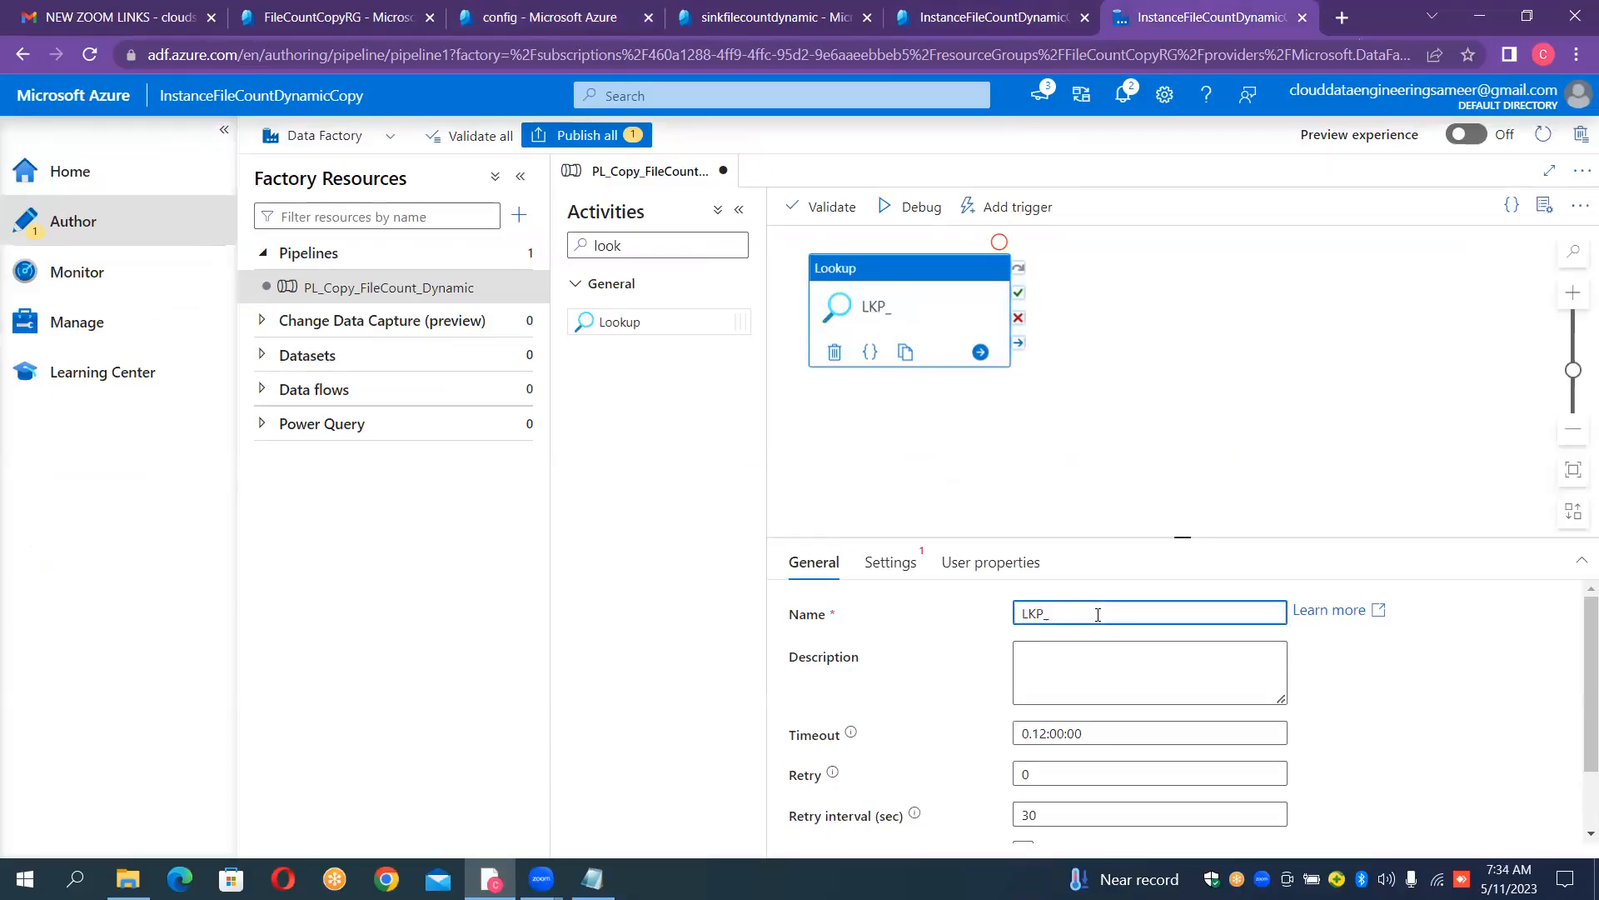
text(ONCON)
text(FIG)
text(_)
text(URATION)
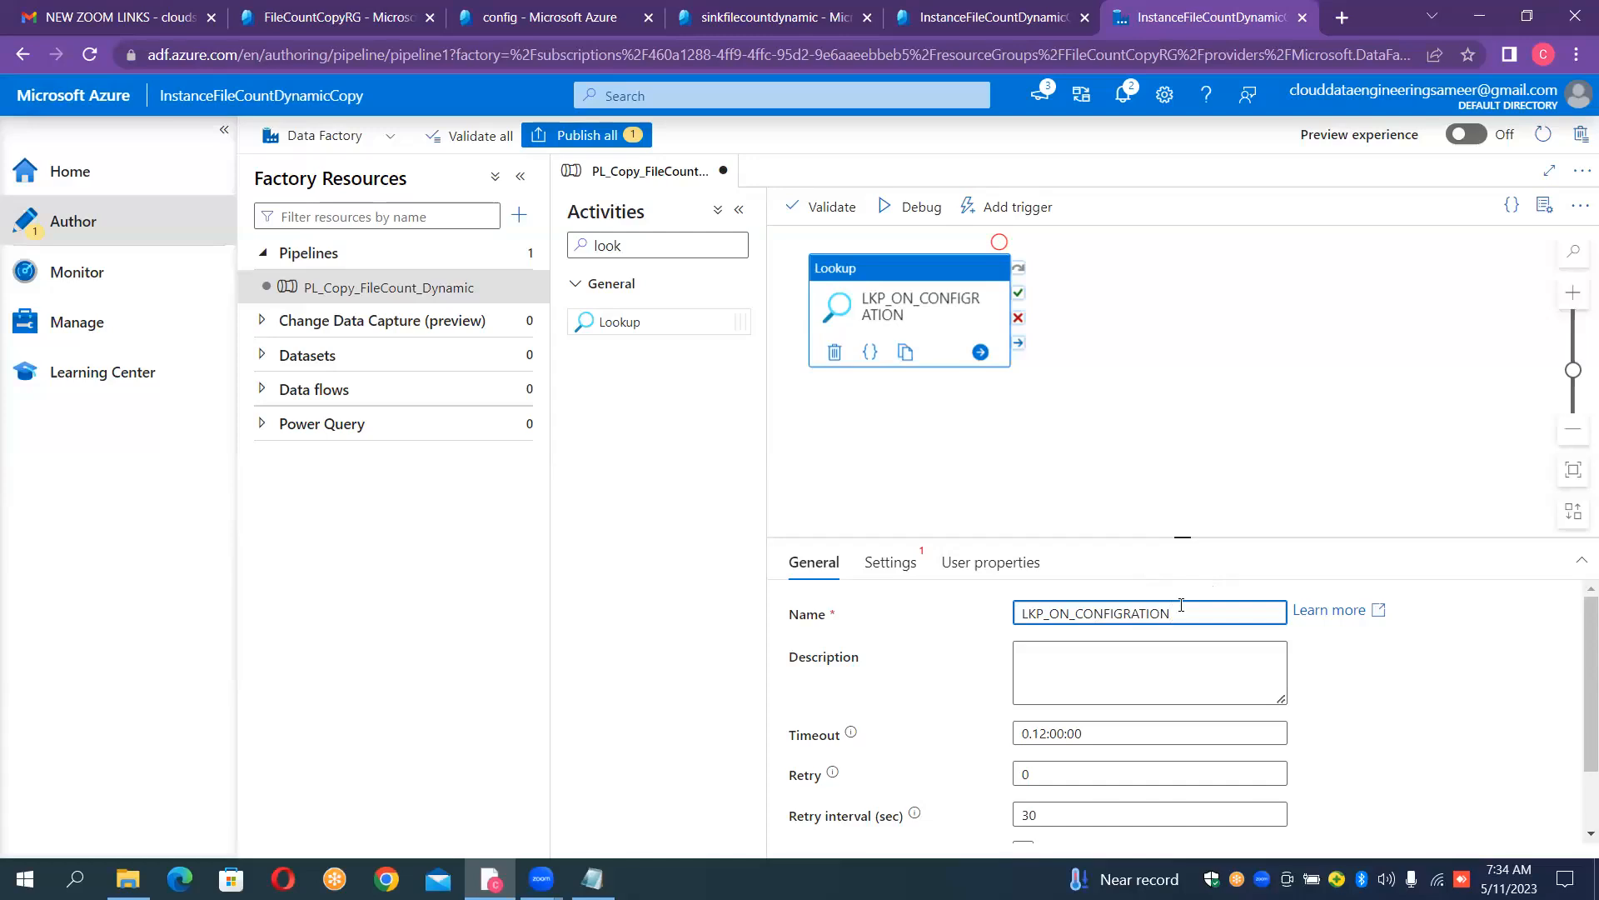
- Start a new source dataset for the Lookup activity, using Azure Blob Storage and the DelimitedText format
click(894, 565)
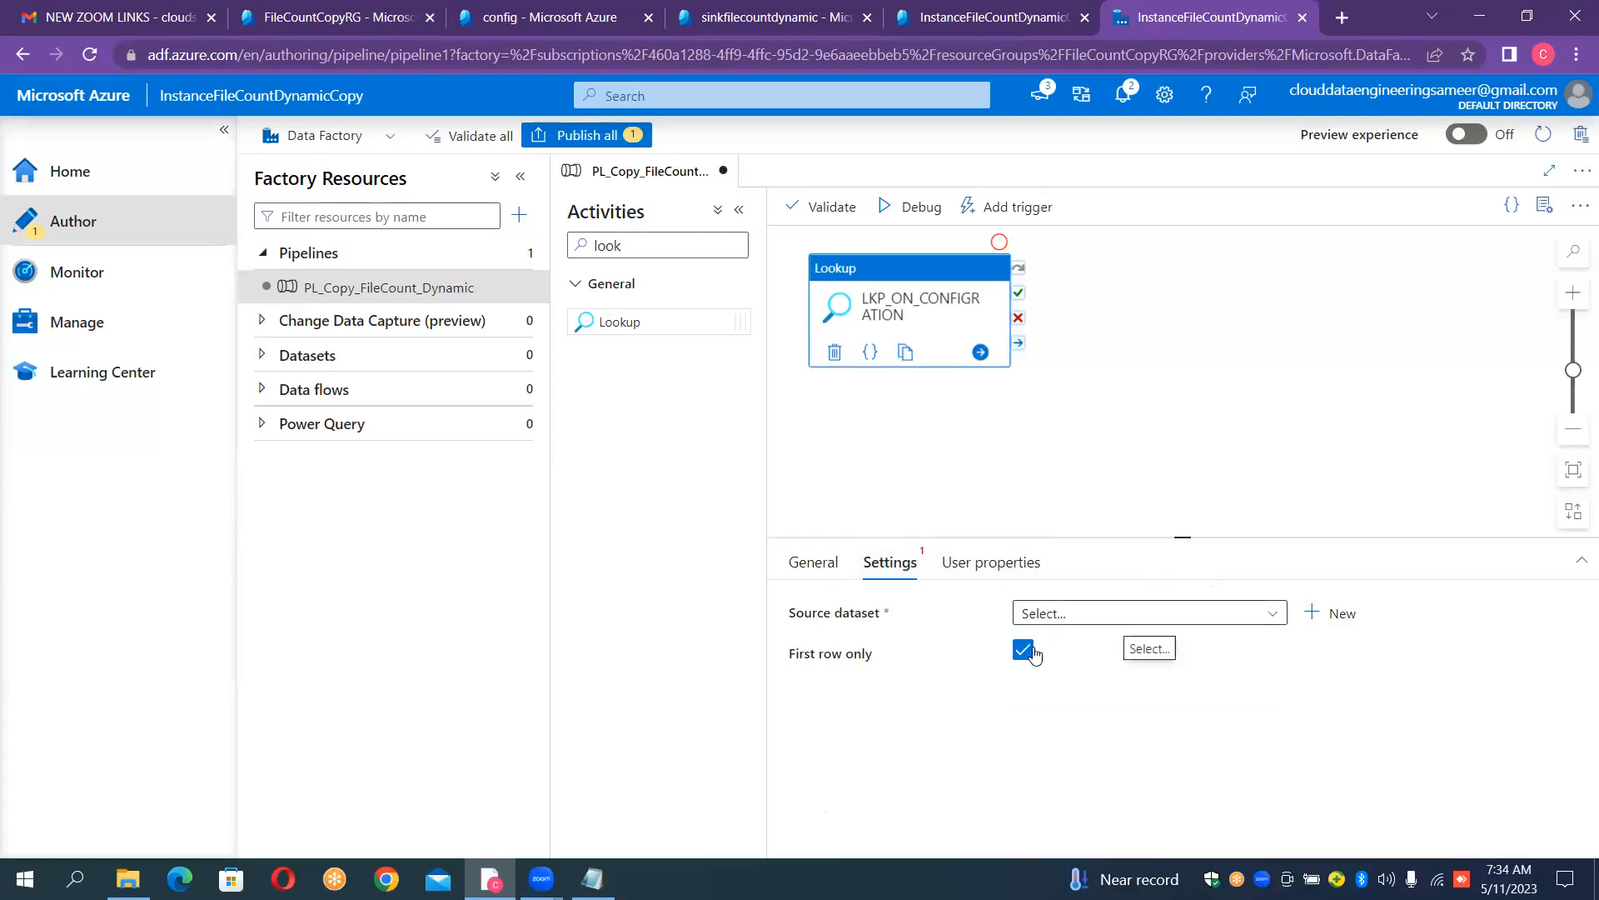
click(1306, 616)
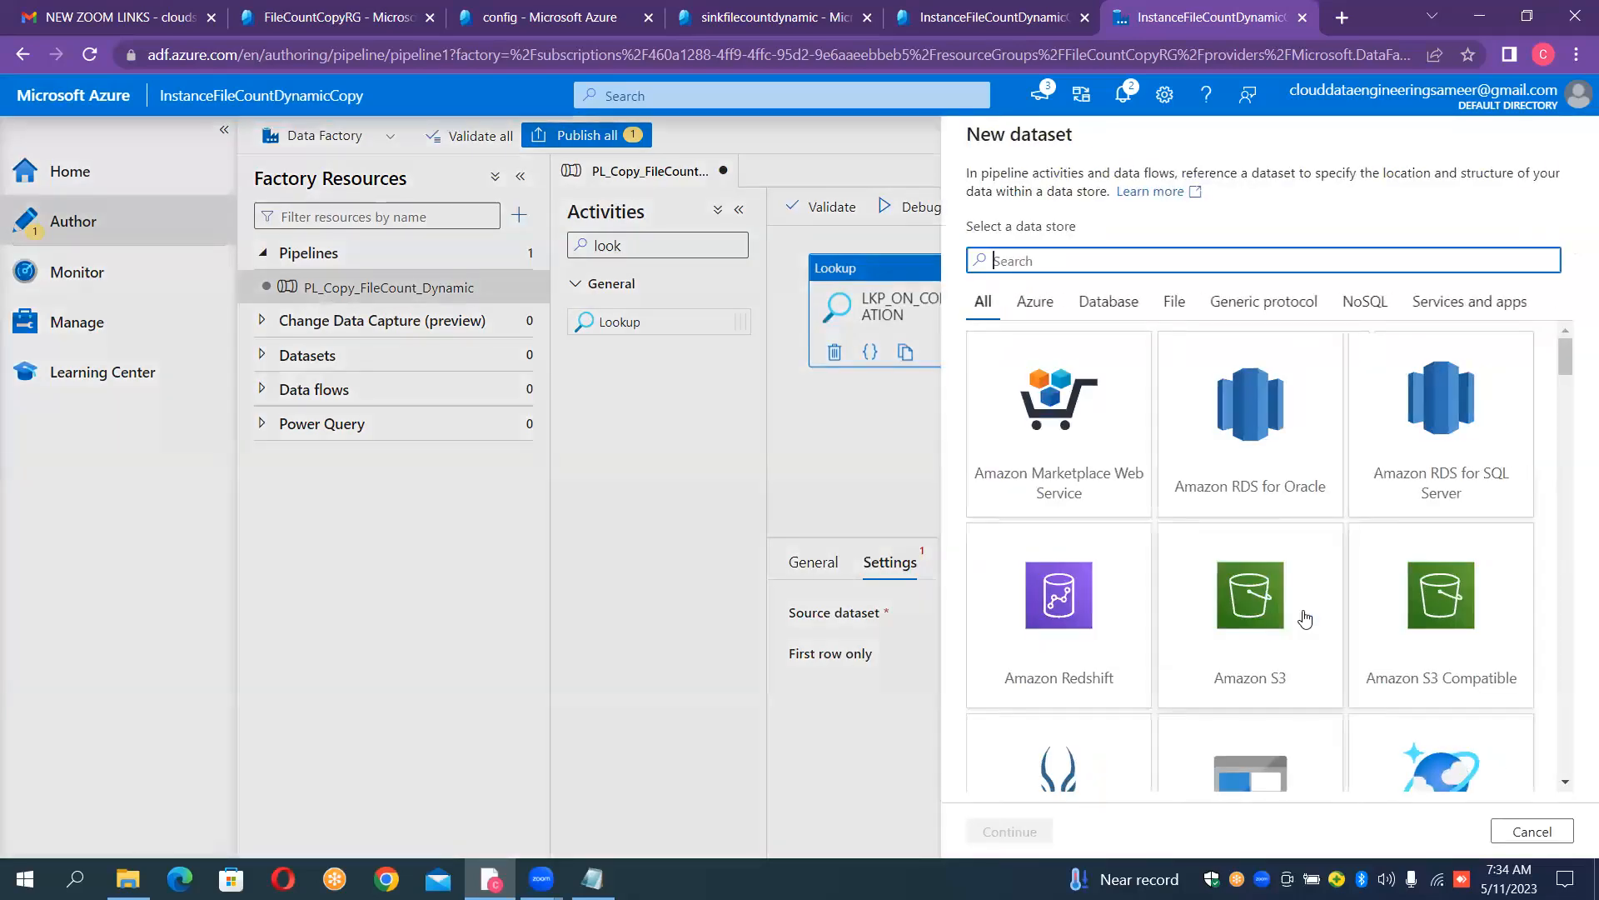
text(blob)
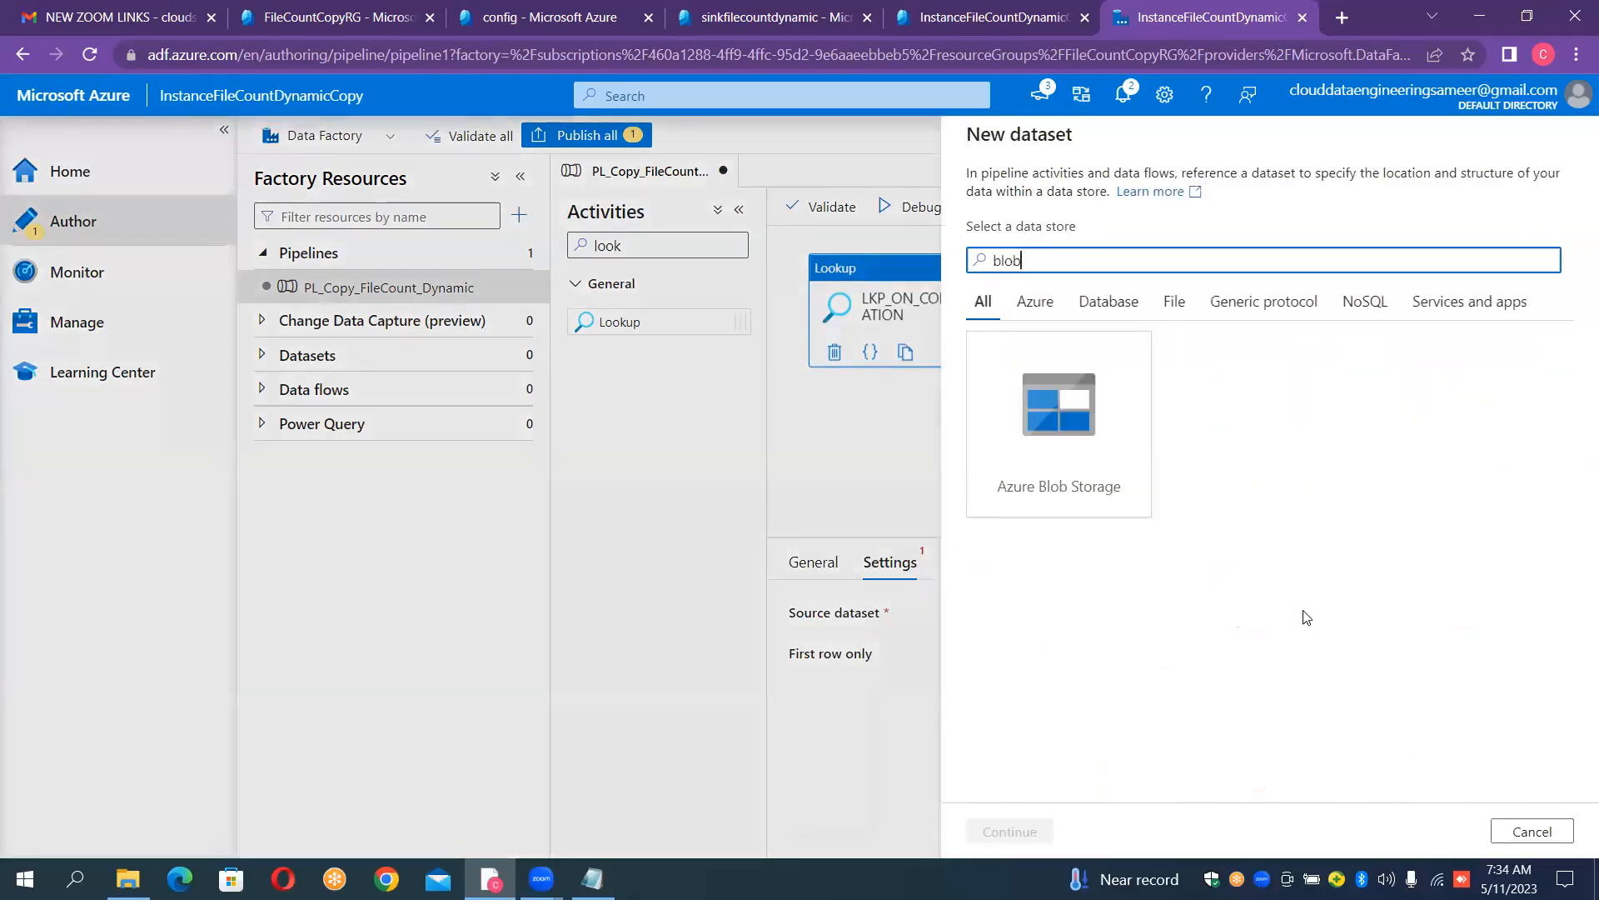
double_click(1083, 447)
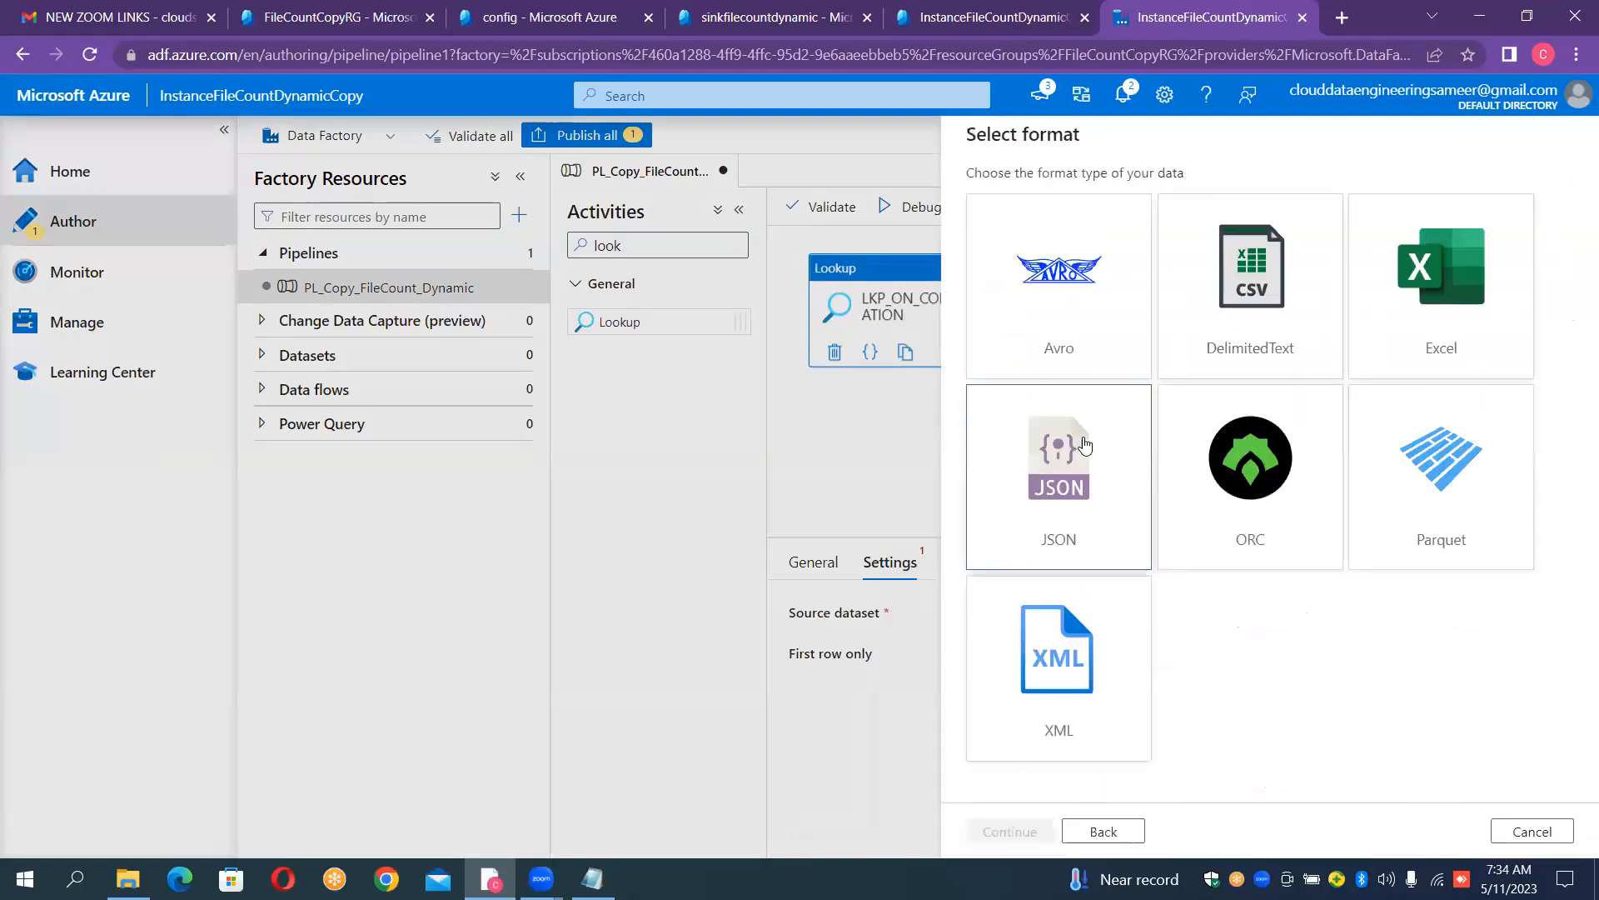
double_click(1265, 329)
- Name the new dataset DS_CONFIG
click(1166, 200)
key(ctrl+a)
key(BackSpace)
text(DS_)
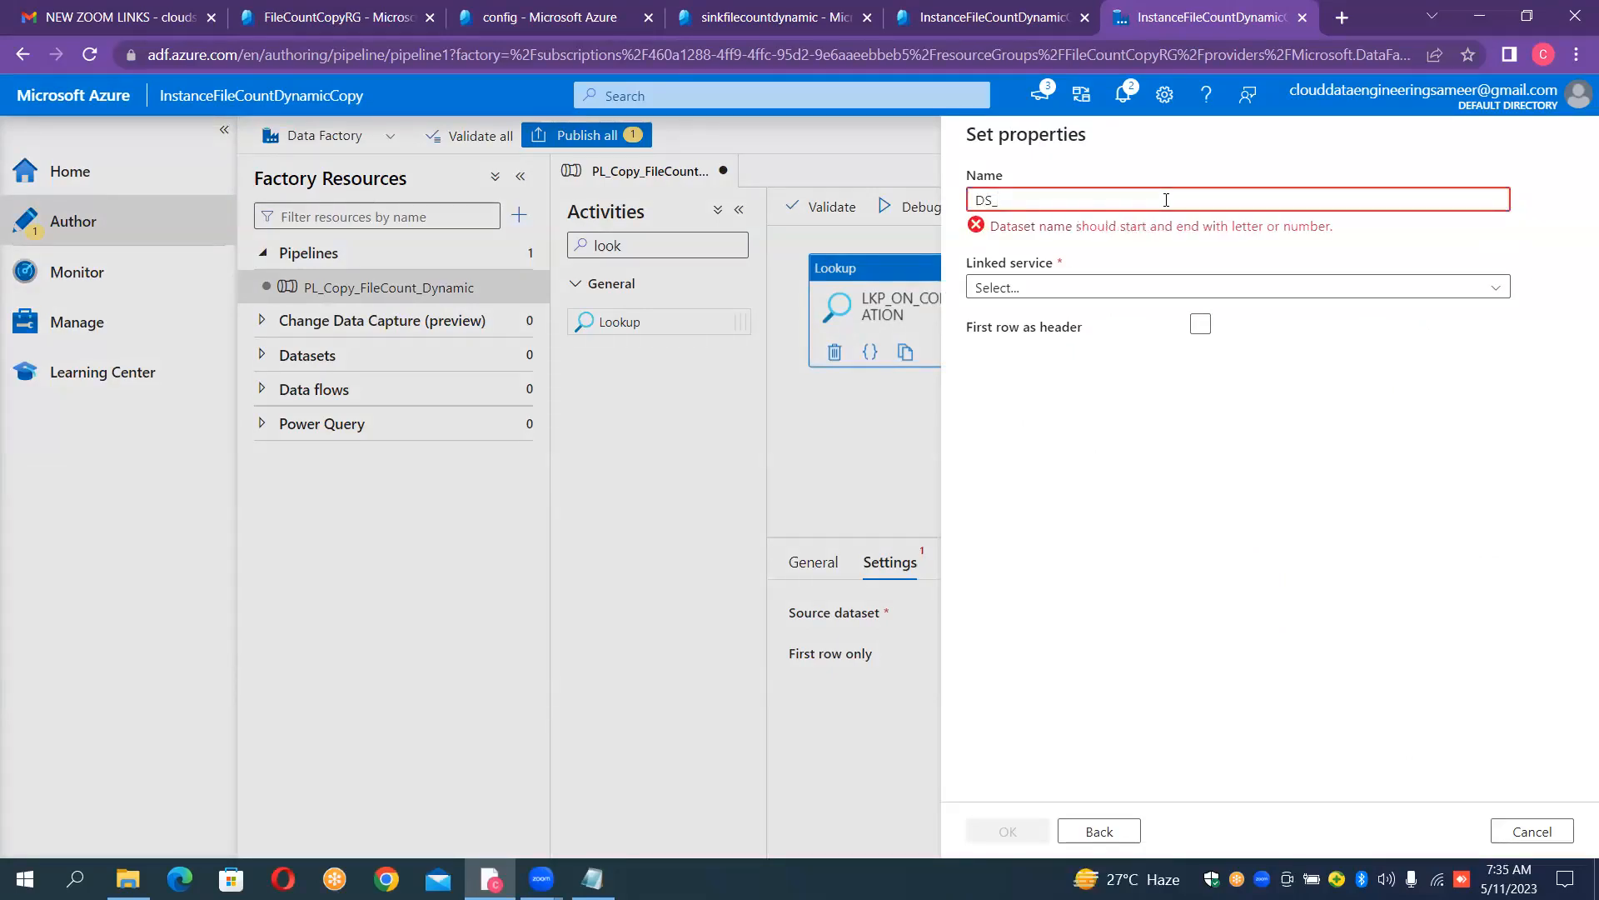
text(CONFIG)
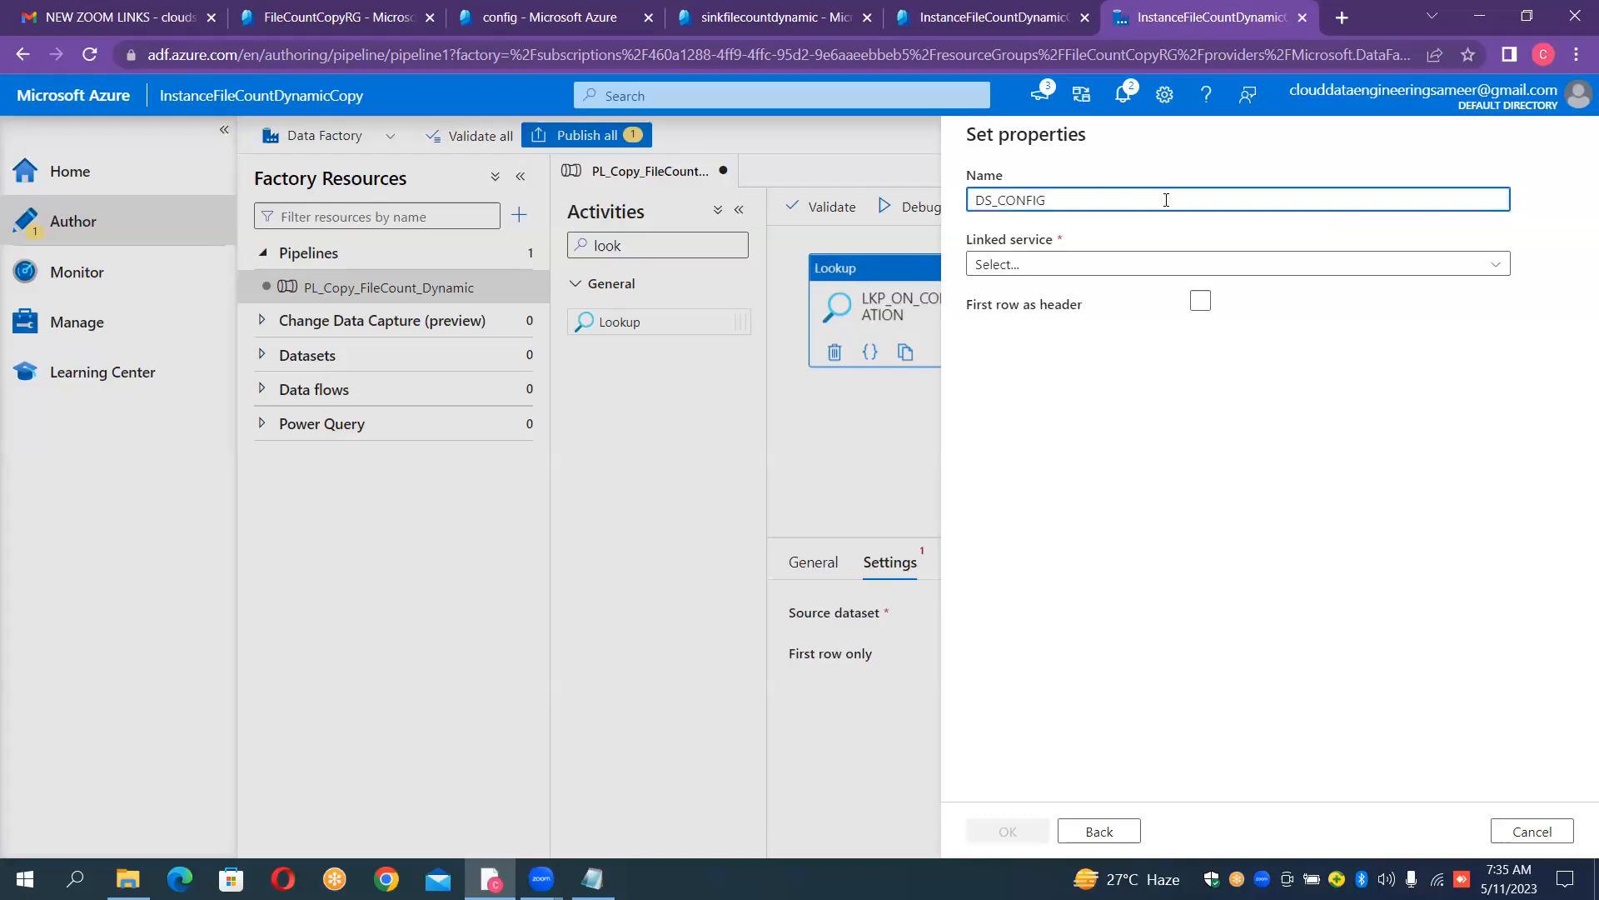
- Link the dataset to LS_BLOB_SOURCE, treat the first row as header, choose Config.csv in the config container, and create it
click(1068, 265)
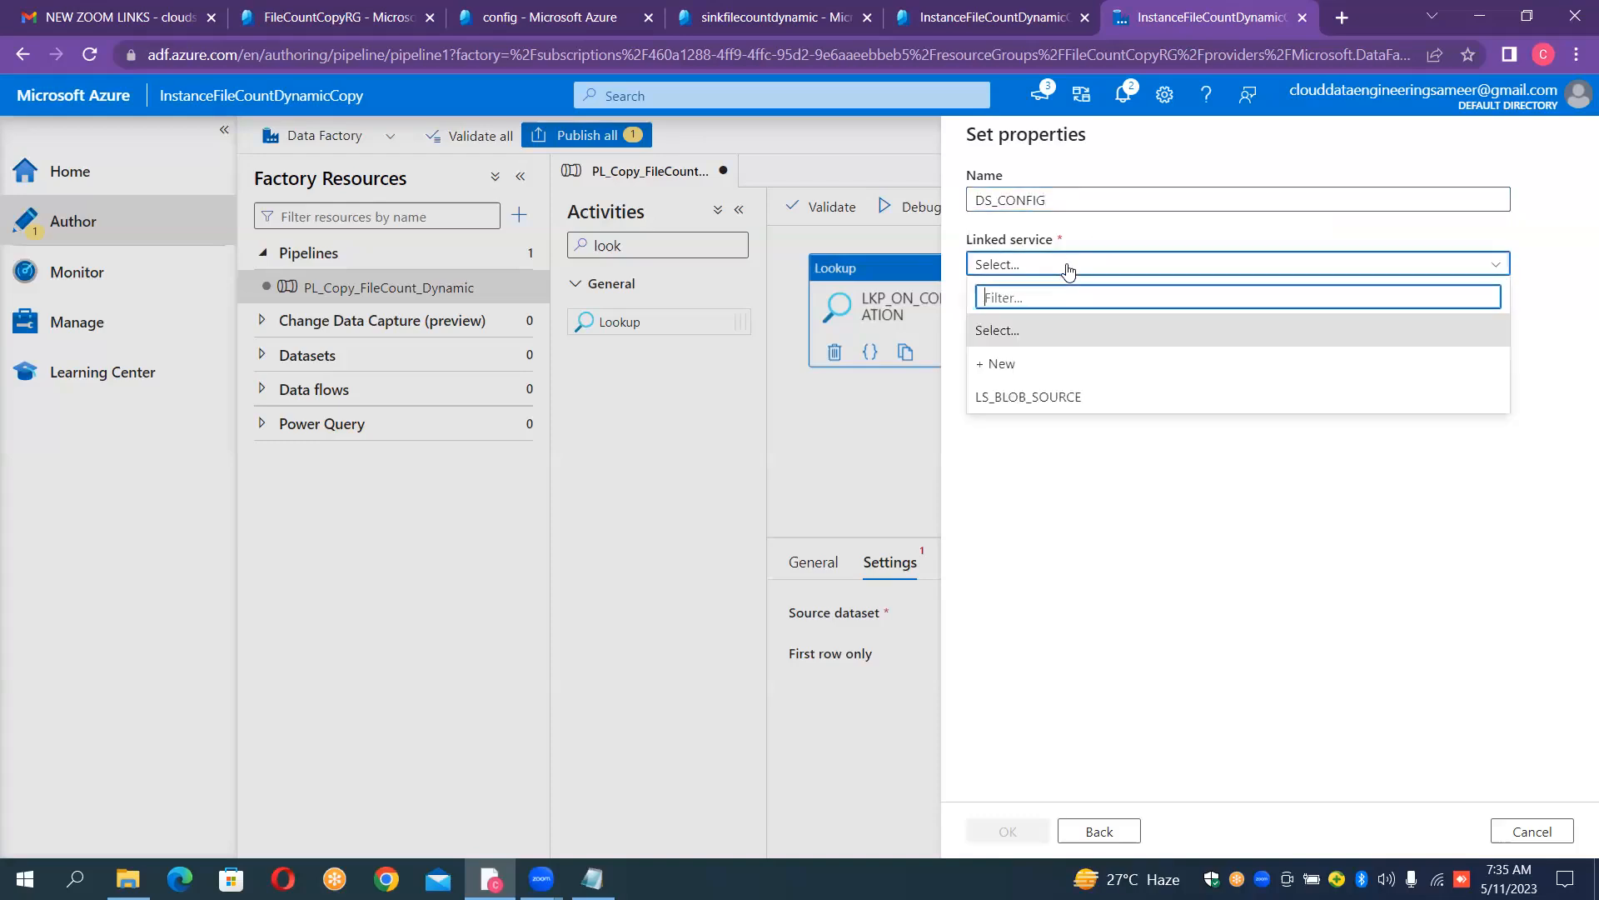
click(1046, 397)
click(1200, 366)
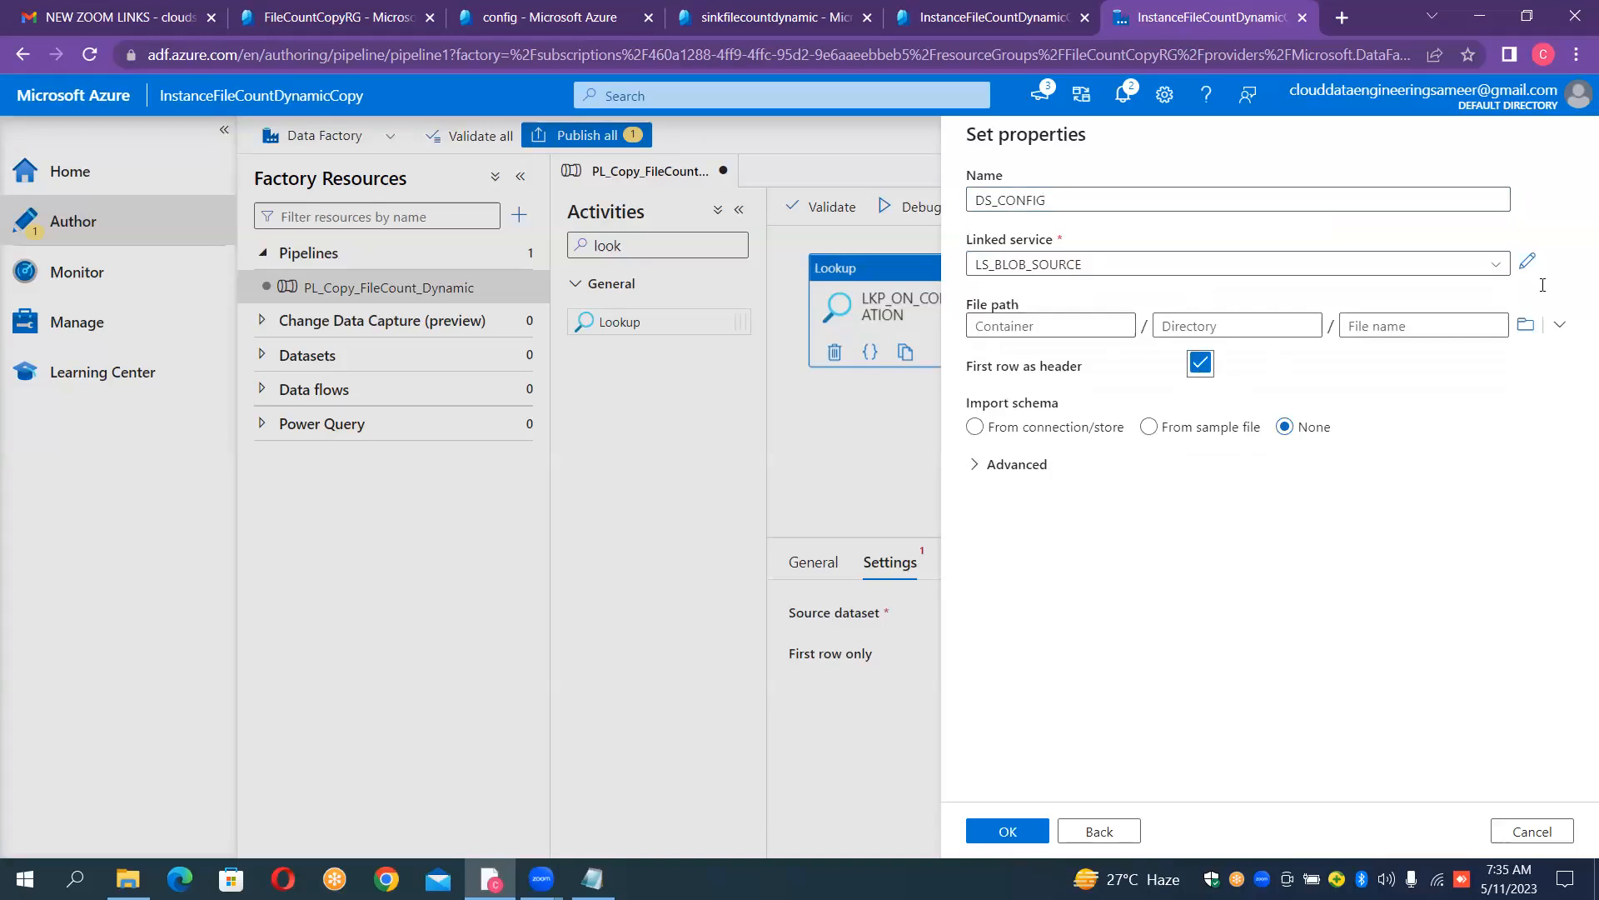
click(1526, 326)
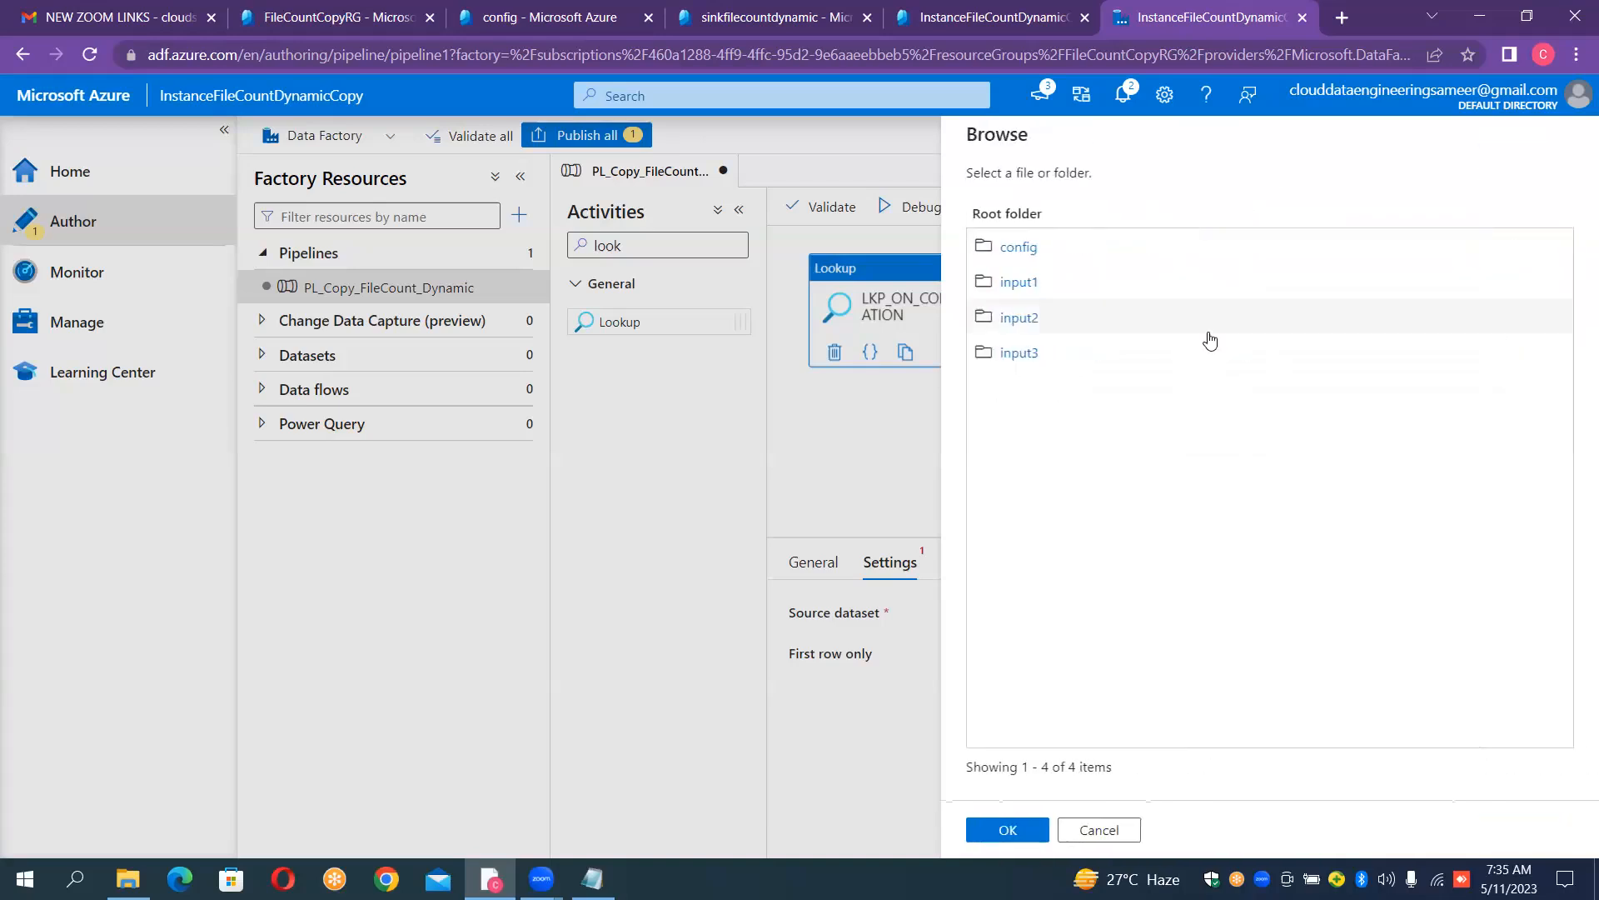
double_click(1098, 256)
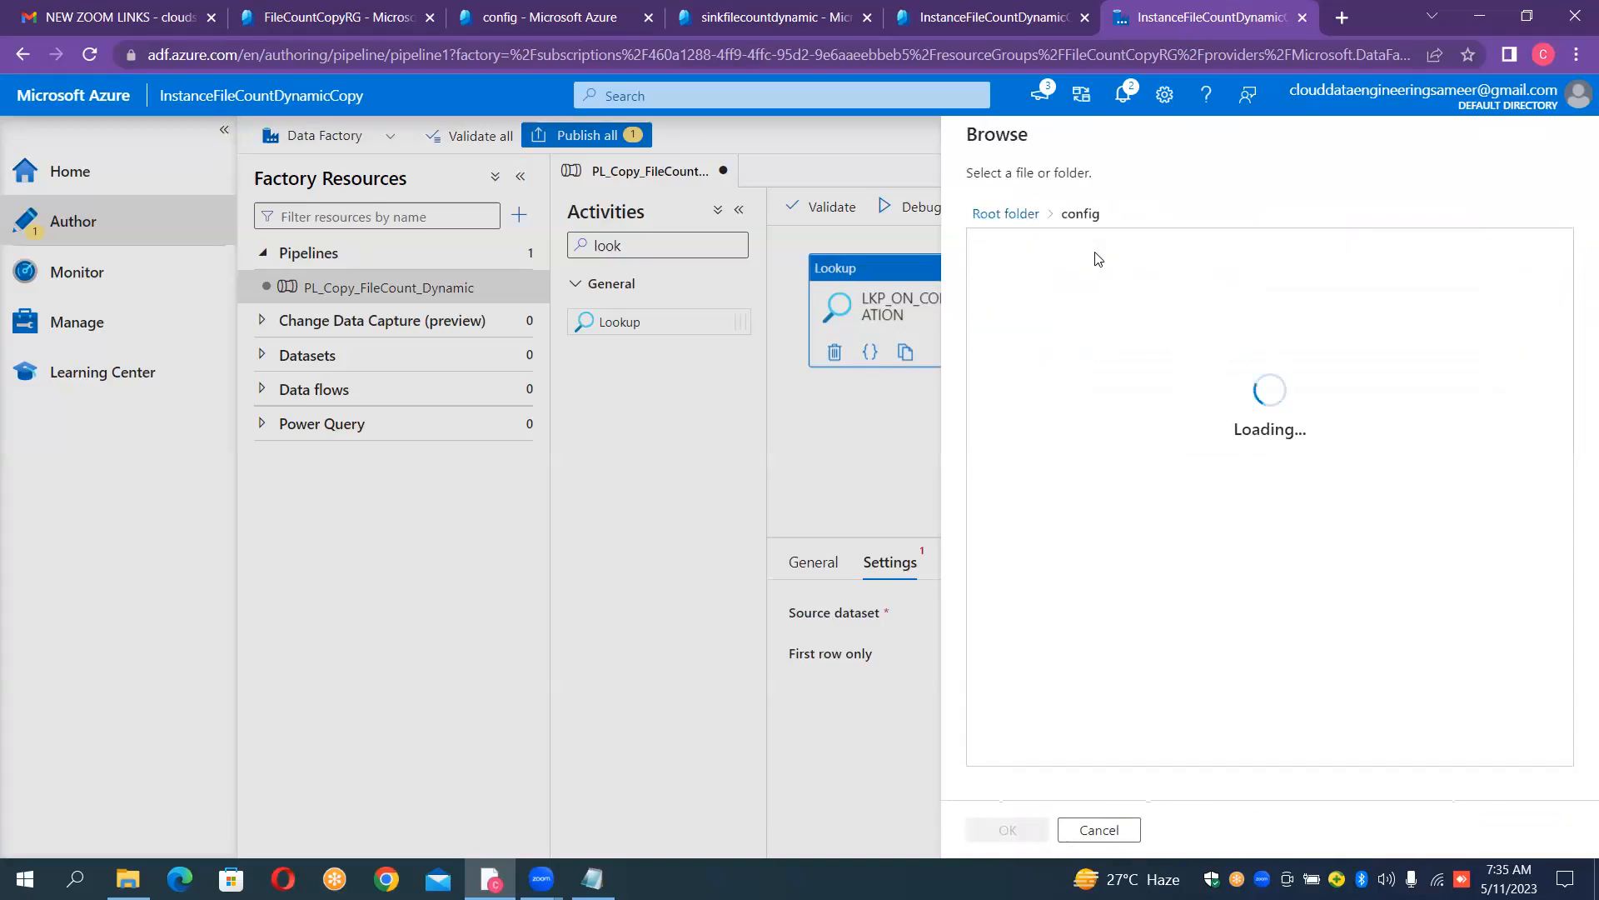
double_click(1096, 260)
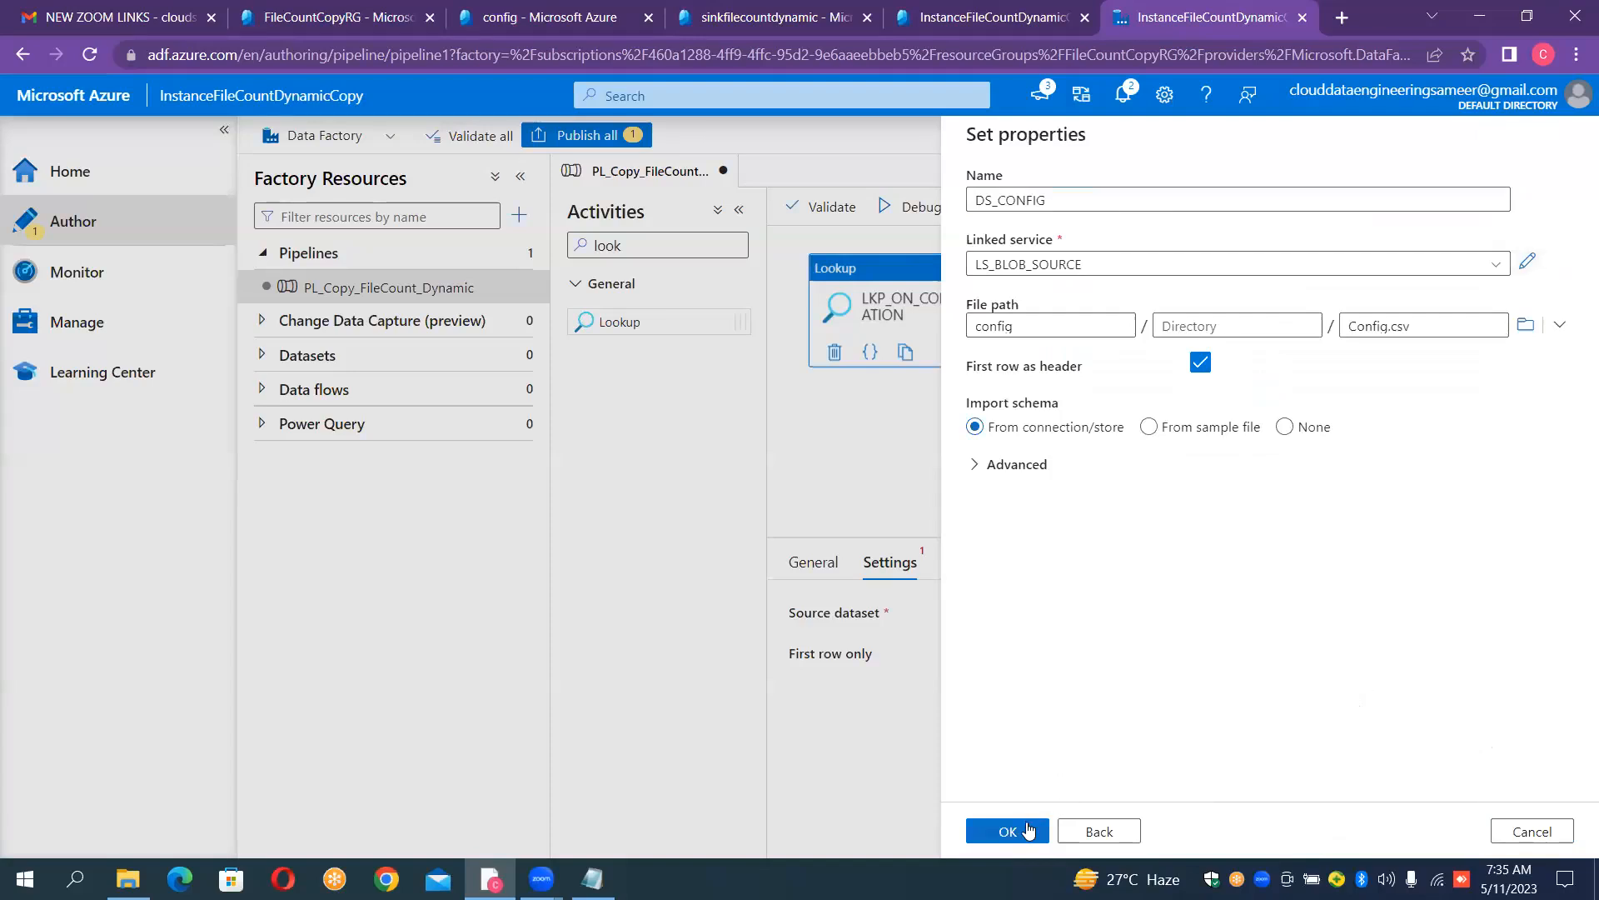
click(1029, 830)
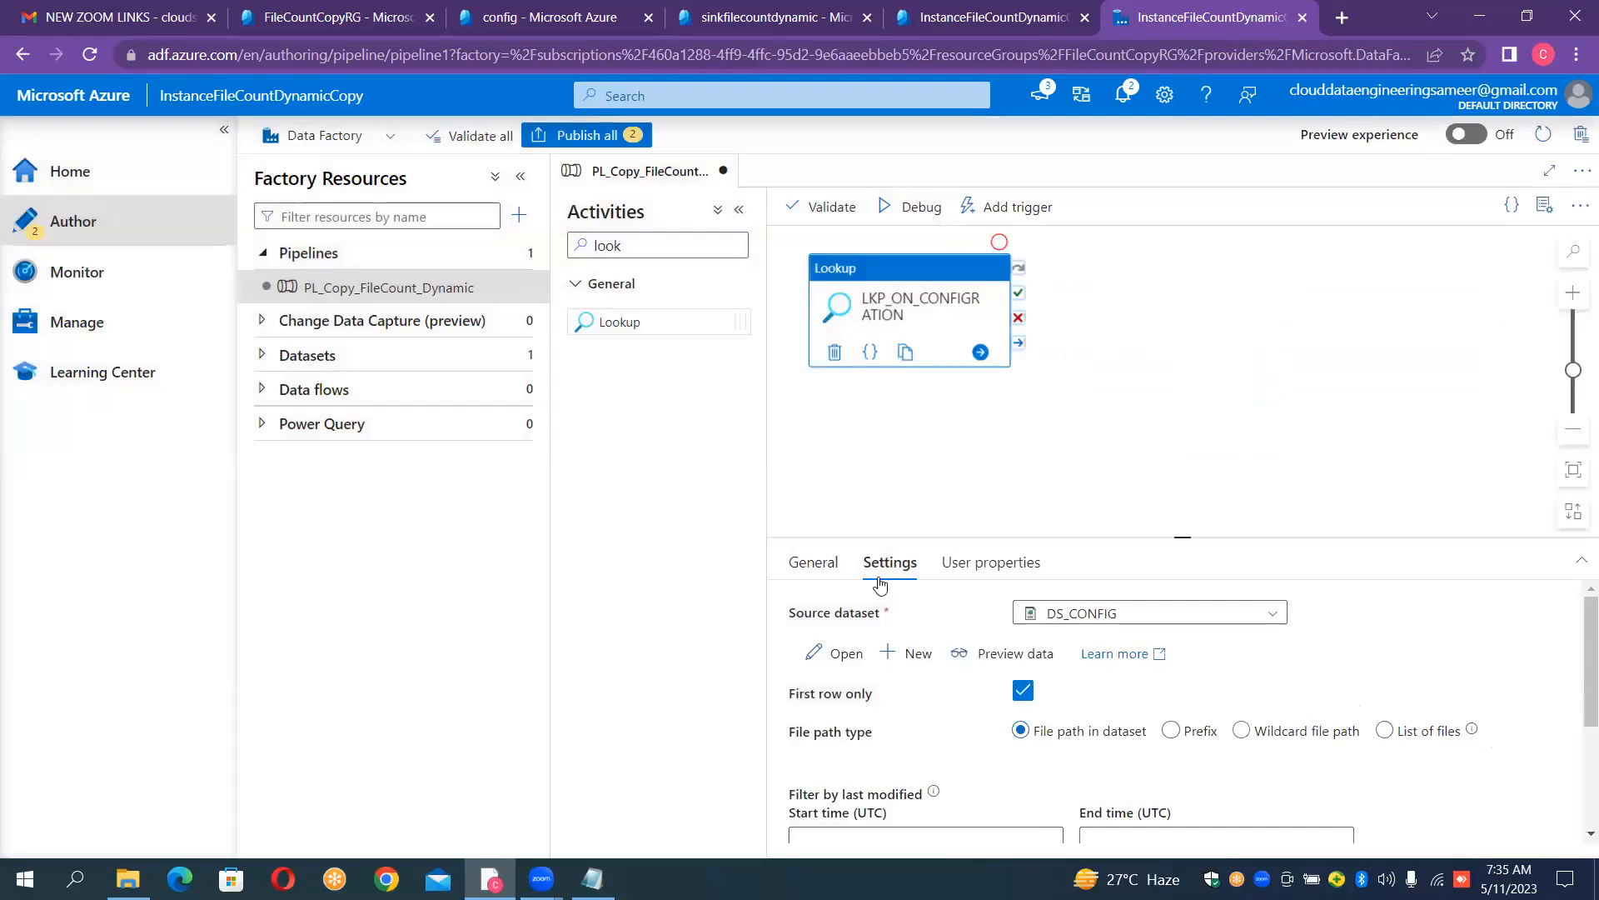
- Turn off First row only for the Lookup activity and preview the DS_CONFIG data before and after the change
click(1010, 658)
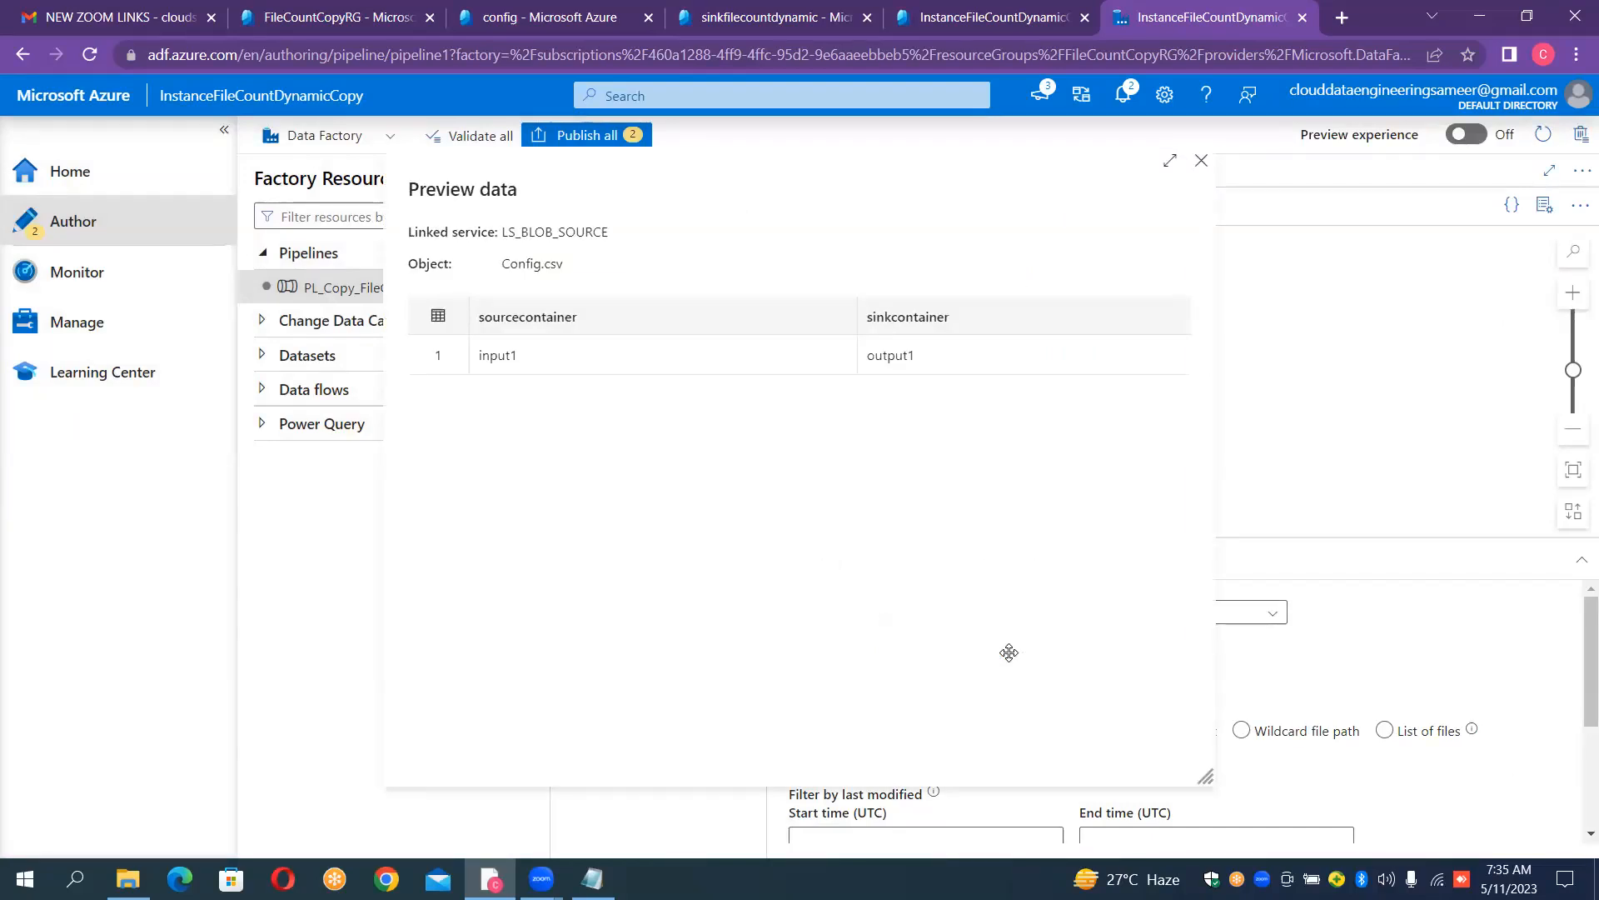
click(1202, 162)
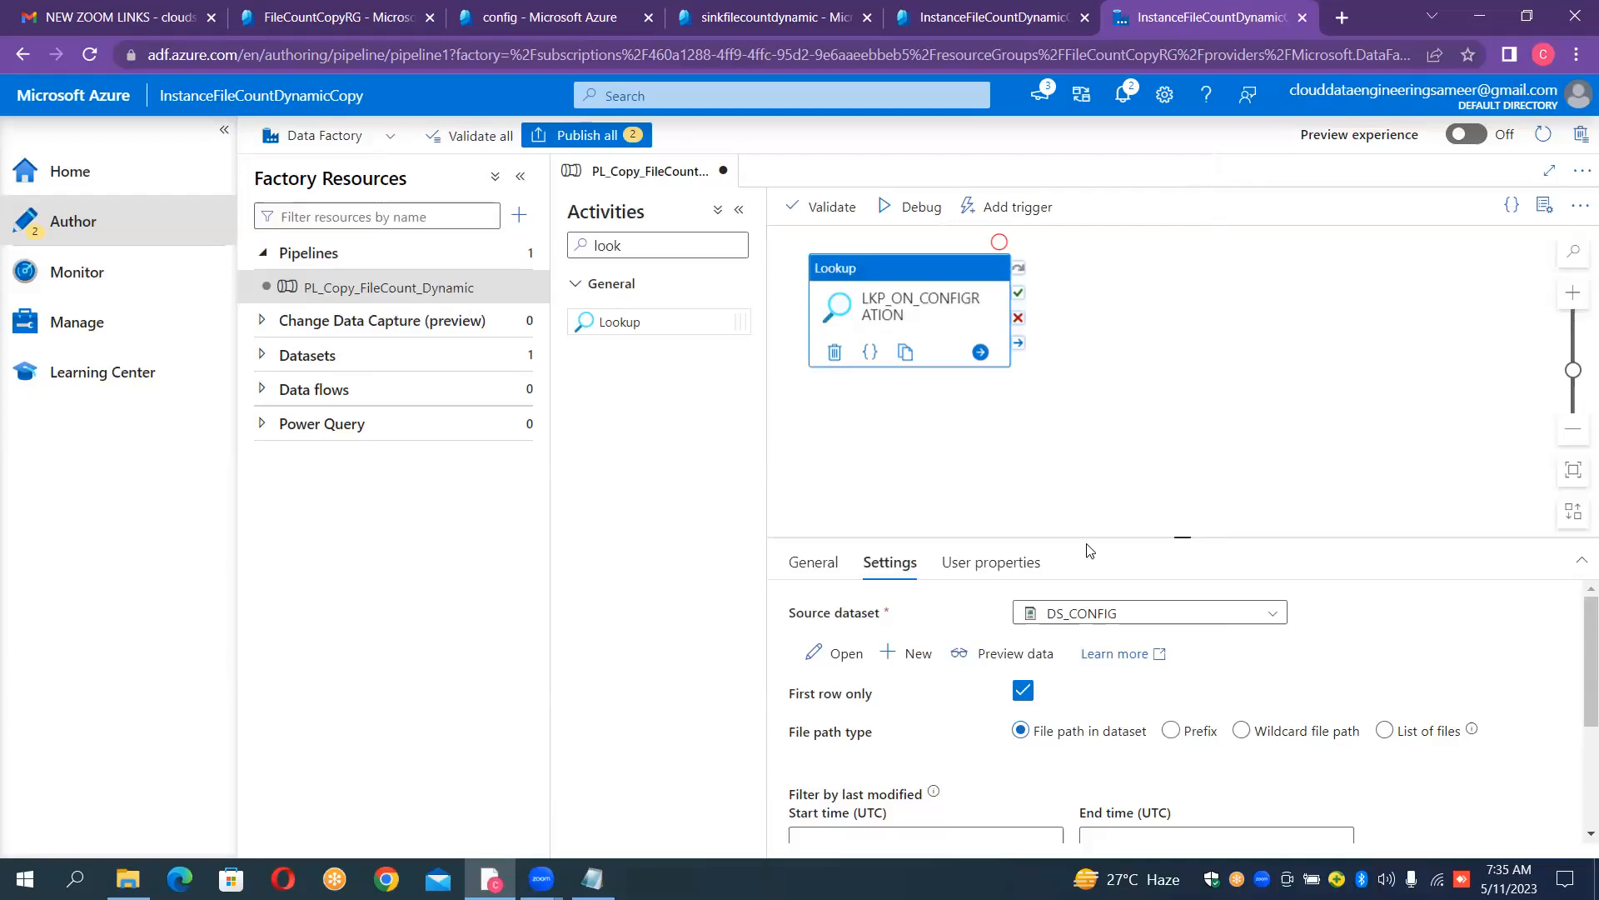
click(1021, 693)
click(1006, 655)
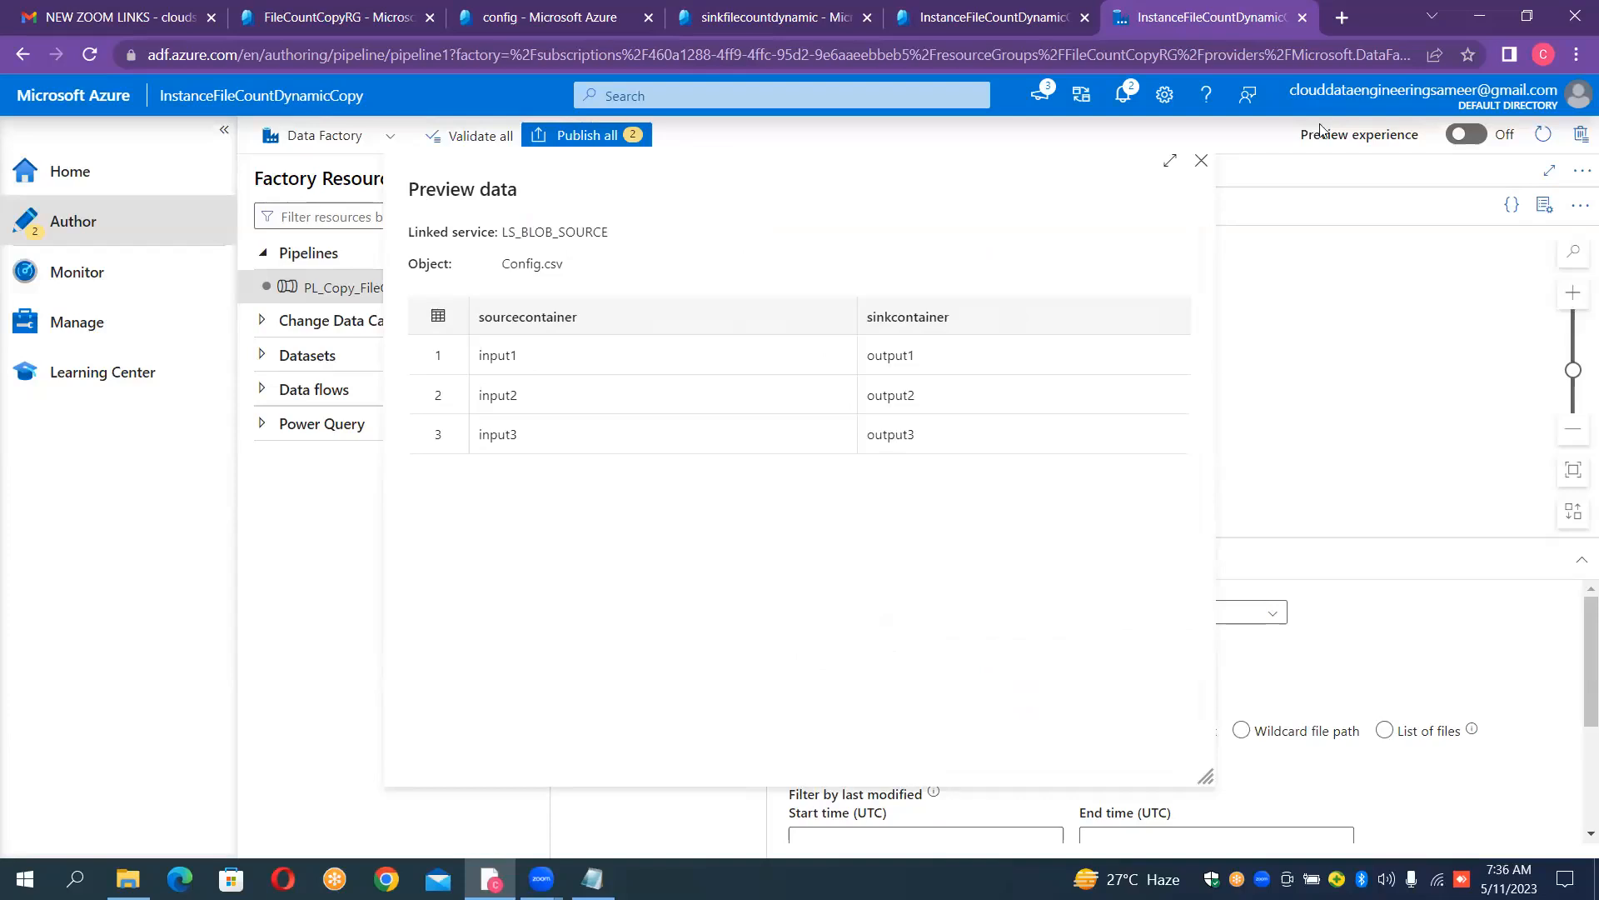
click(1202, 162)
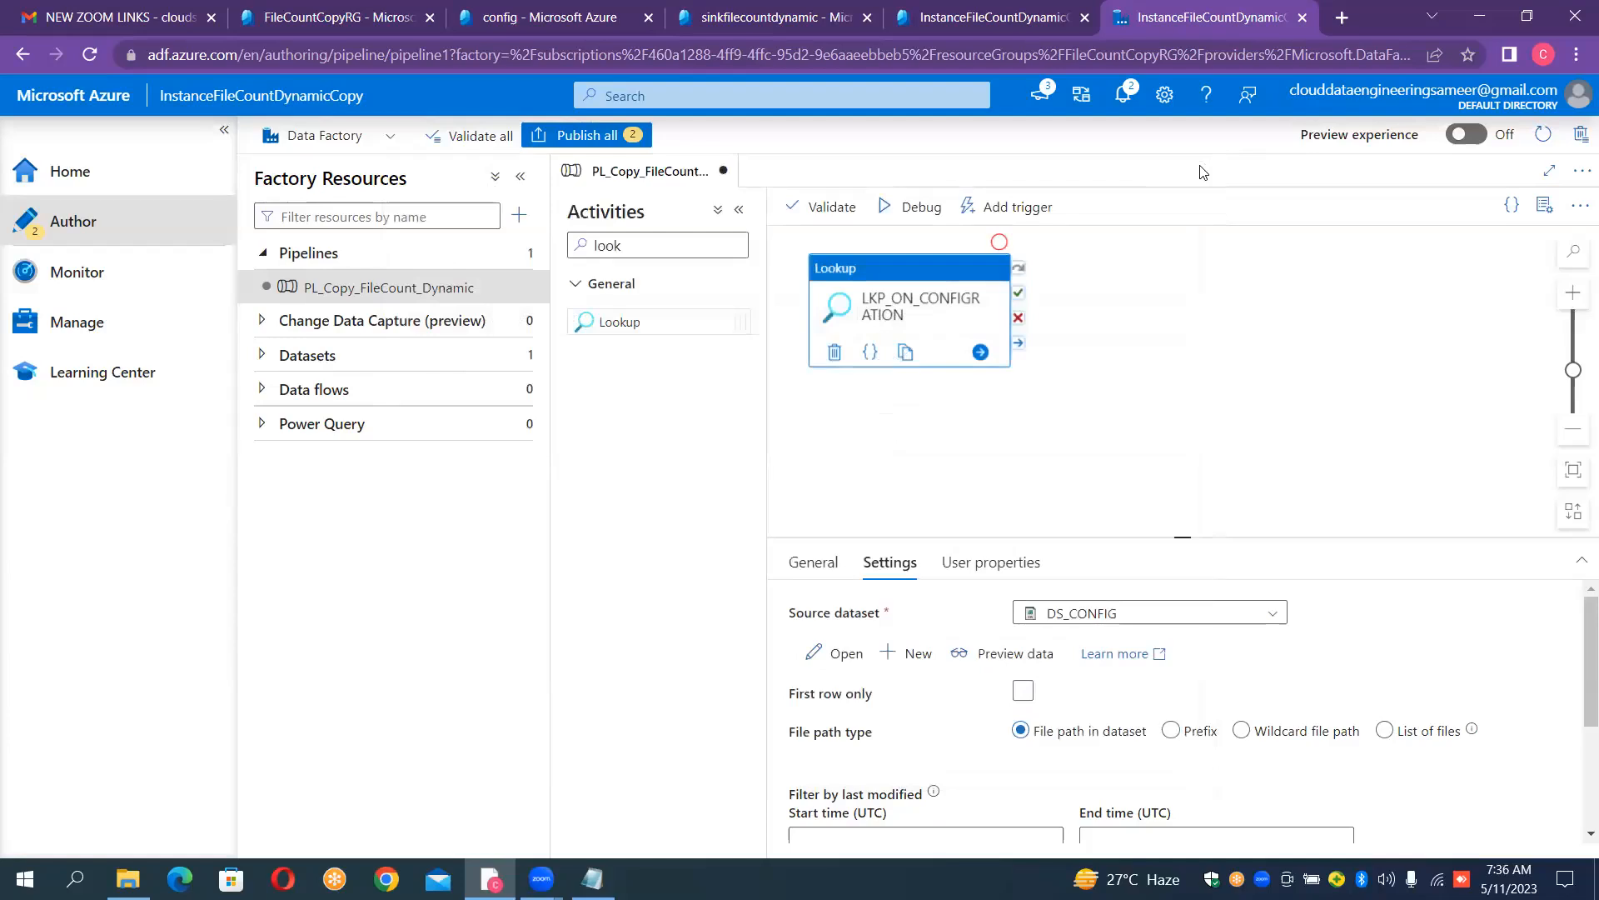
- Run the pipeline in debug mode and show the Lookup activity's output enlarged
click(898, 210)
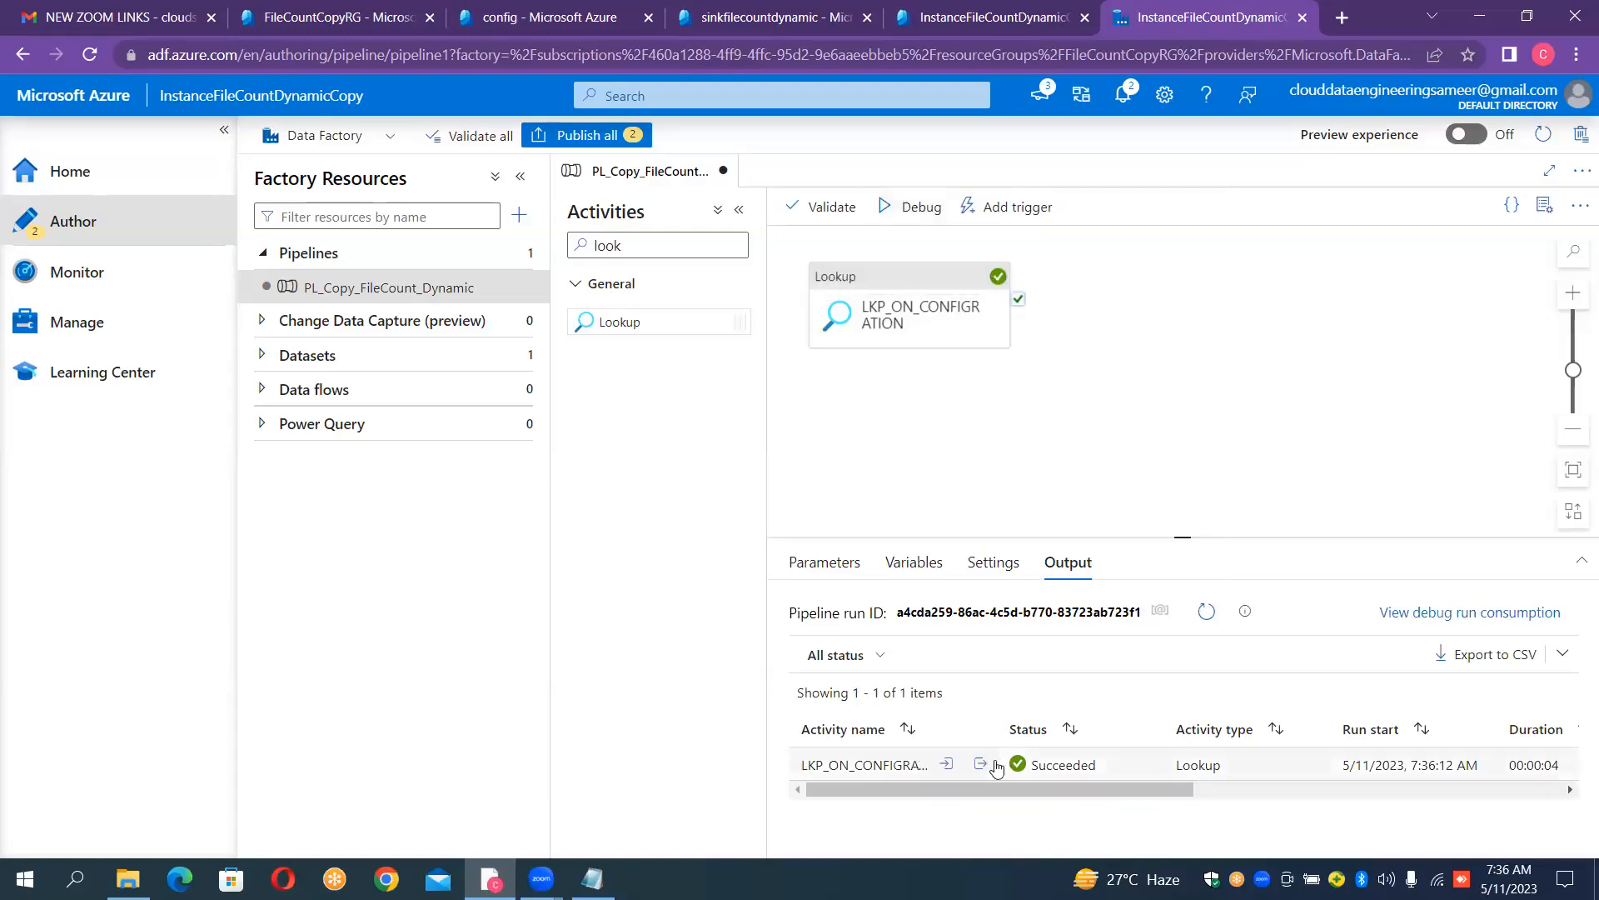
click(981, 765)
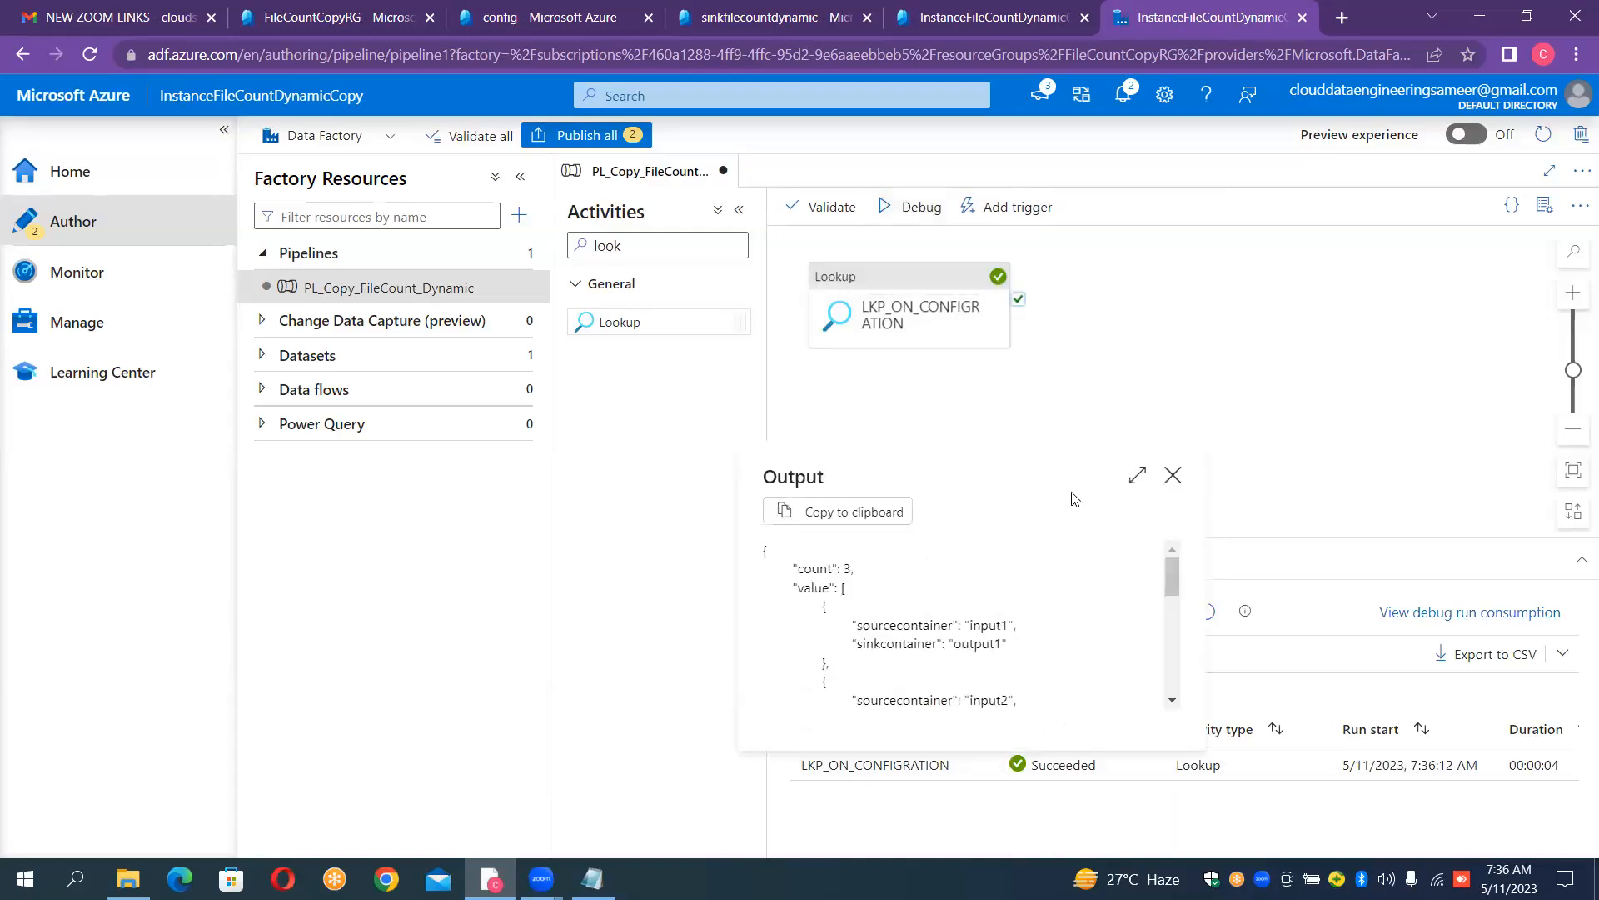
click(1134, 479)
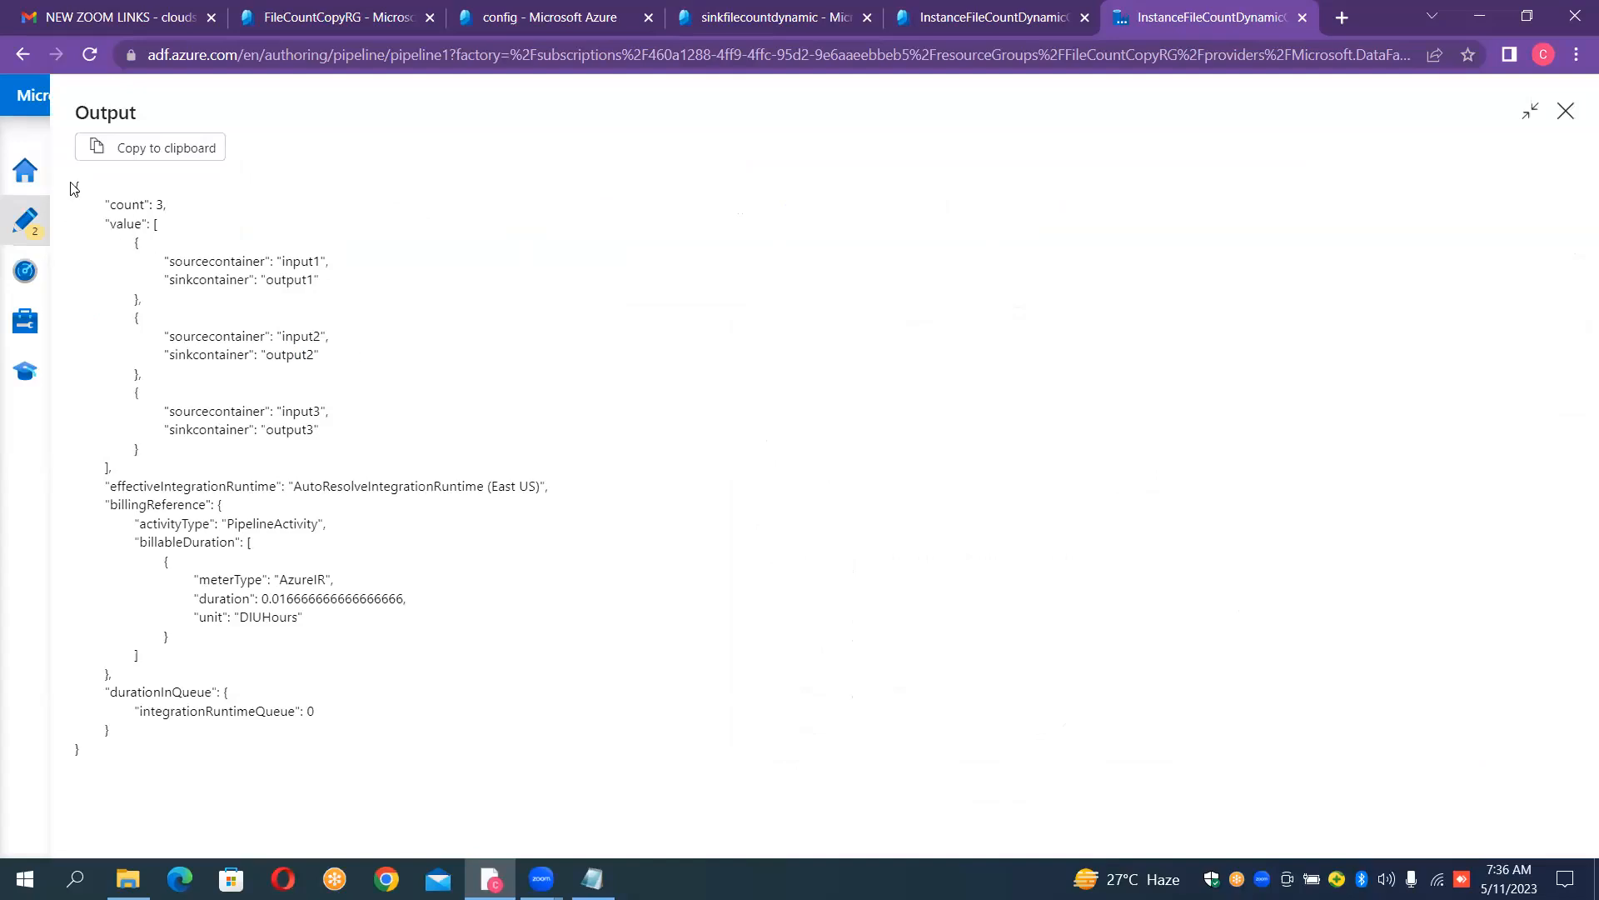
- Copy the lookup output from its opening brace through the first container entry, and insert a blank line above "1.Getmetadata Activity" in Notepad
drag(75, 181, 350, 302)
key(ctrl+c)
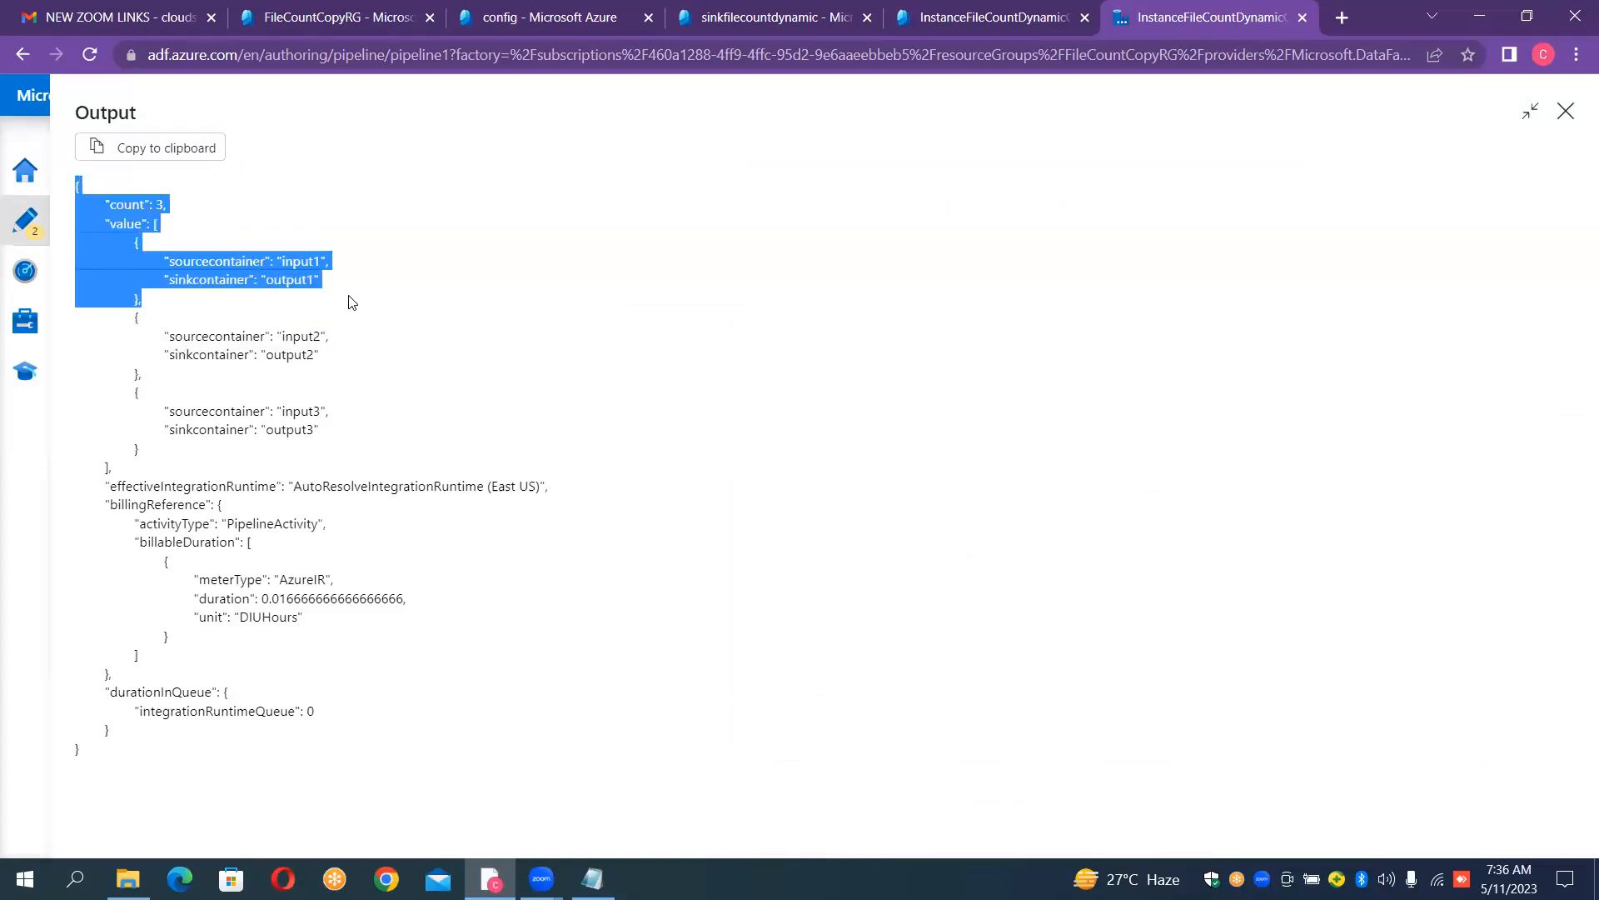
click(573, 872)
key(Home)
key(Down)
key(Down)
key(Down)
key(Down)
key(Down)
key(Down)
key(Down)
key(Down)
key(Down)
key(Down)
key(Down)
key(Down)
key(Down)
key(Down)
key(Down)
key(Down)
key(Down)
key(Down)
key(Down)
key(Down)
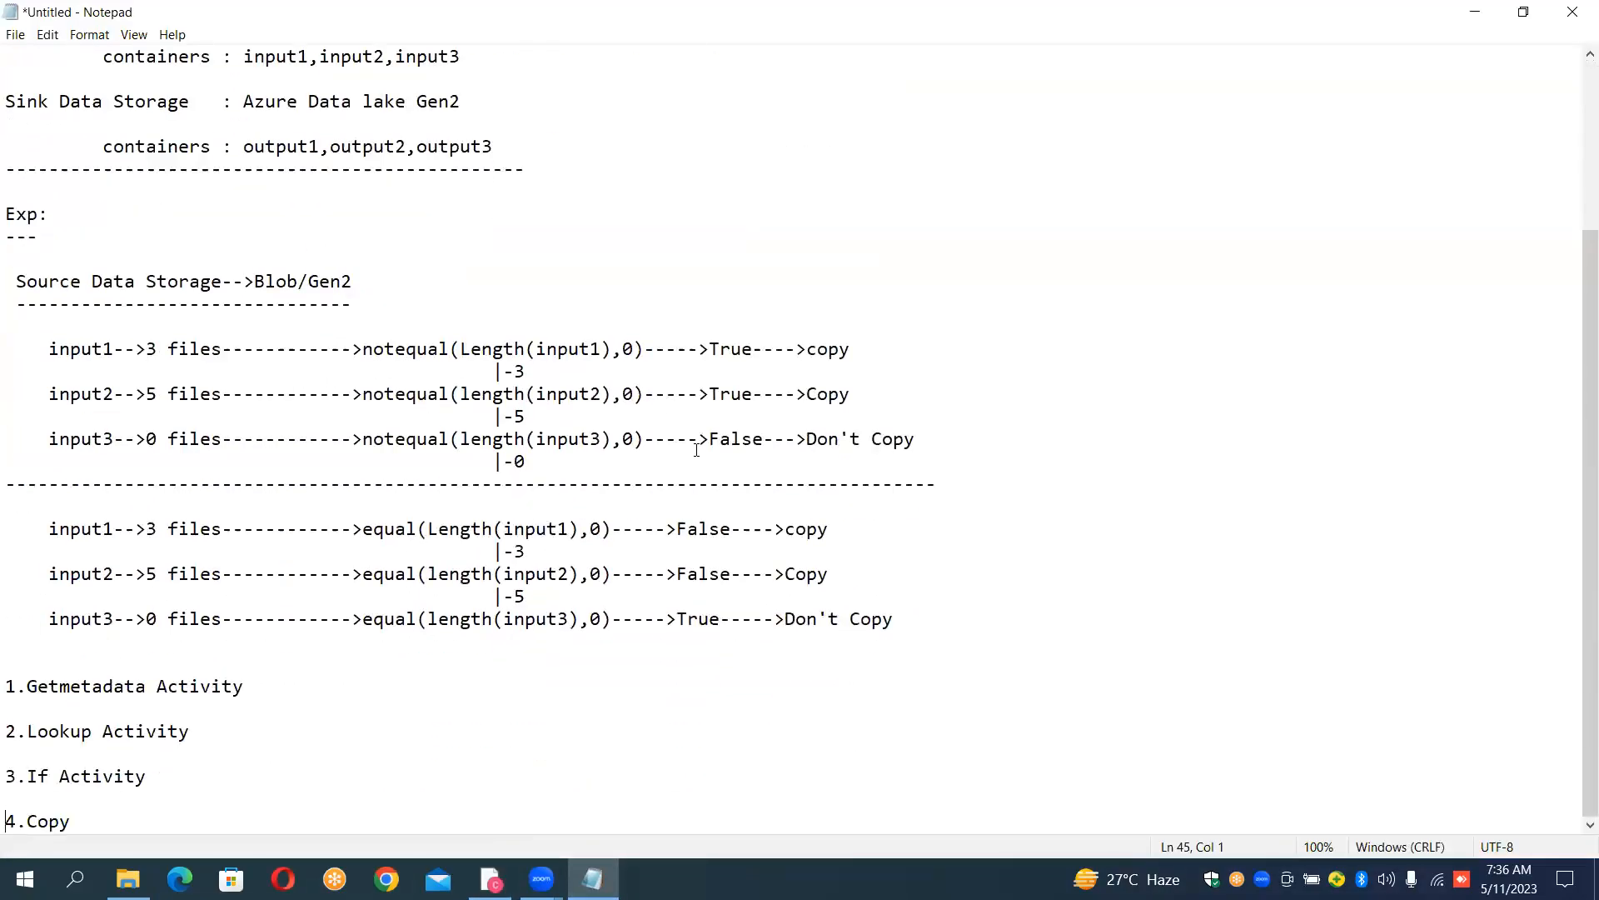
key(Up)
key(Up)
key(Up)
key(Up)
key(Up)
key(Up)
key(Return)
key(Up)
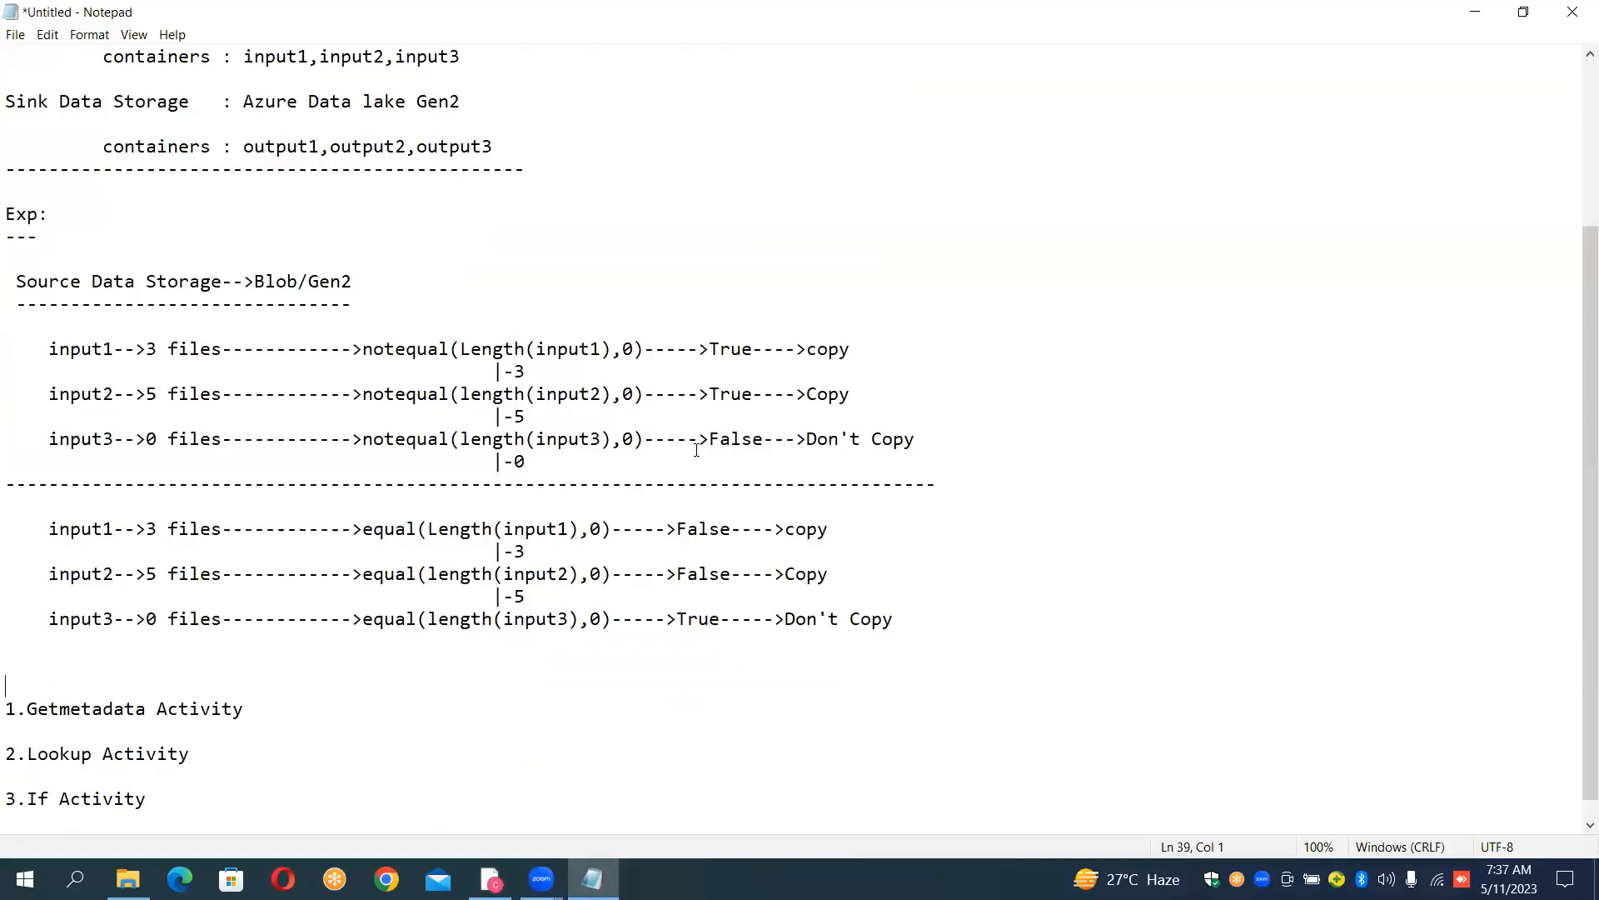
- Write the heading OUTPUT OF LOOKUP underlined with dashes, and paste the copied lookup output beneath it
text(OUTPUT OF LOOKUP)
key(Return)
text(-)
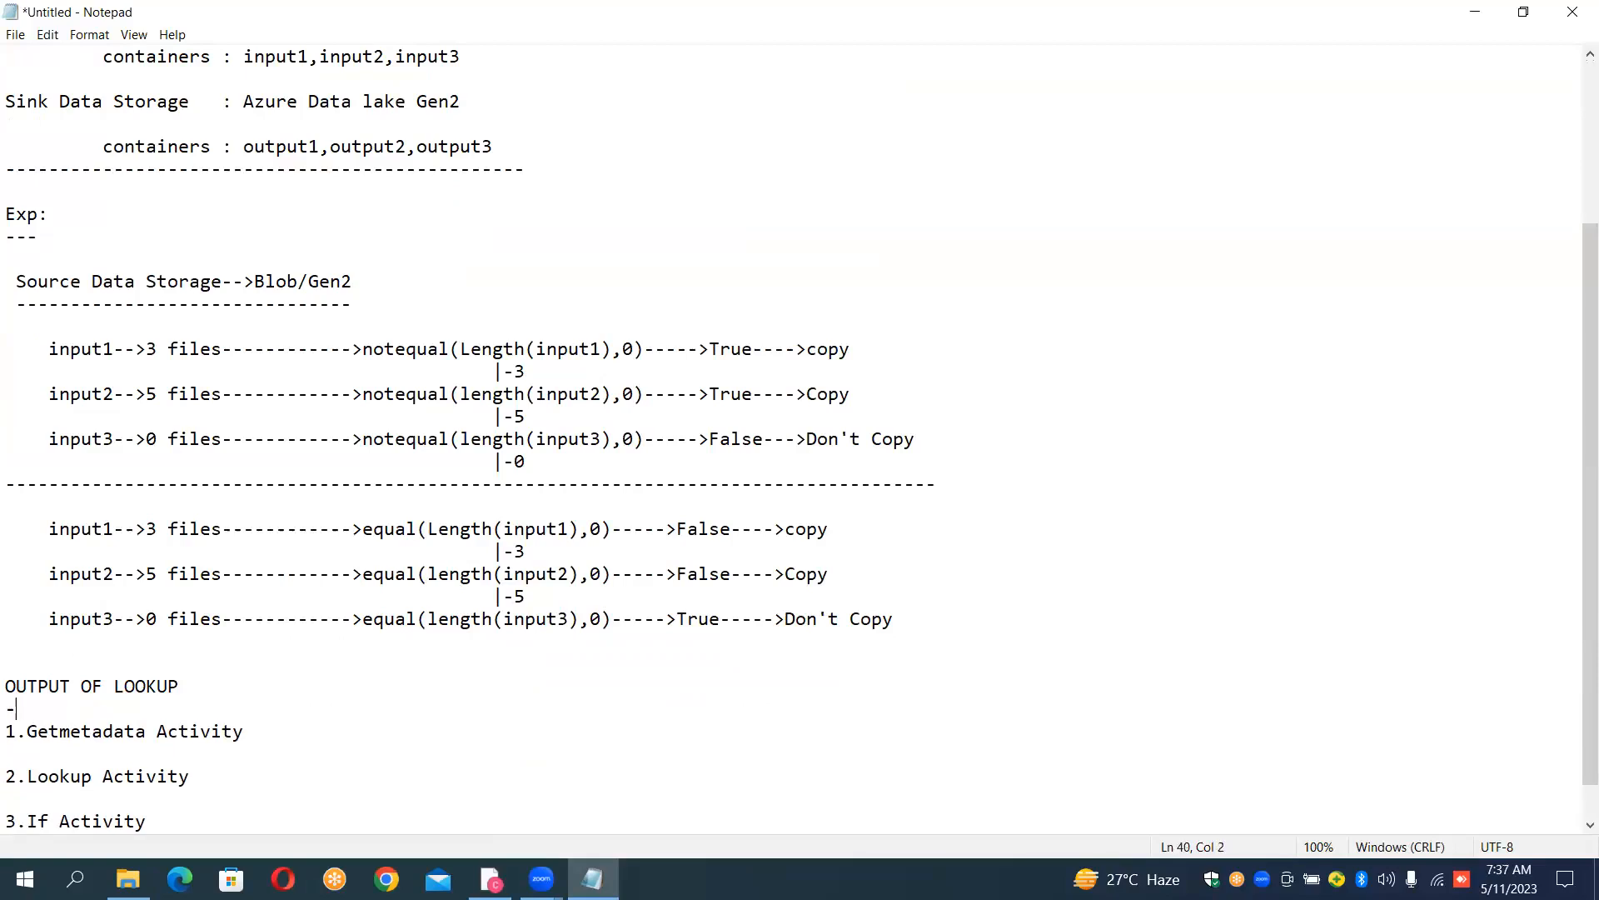
text(---------------)
key(Return)
key(ctrl+v)
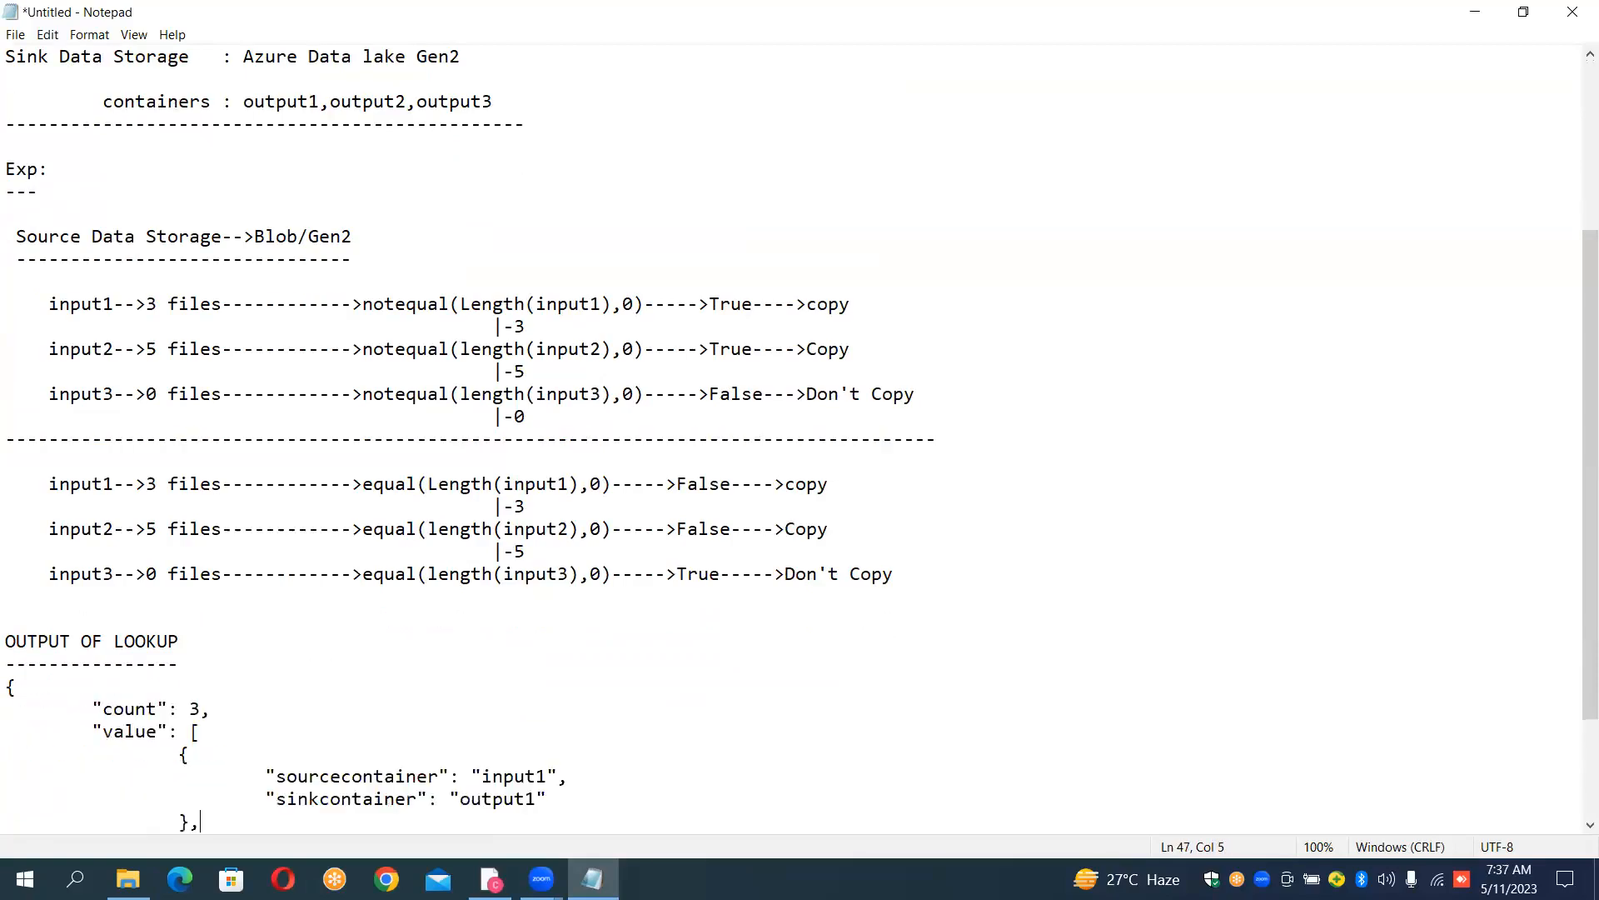
text(1.Getmetadata Activity  2.Lookup Activity  3.If Activity)
- Delete the line "2.Lookup Activity" from the activity list in the notes
key(Up)
key(Up)
key(Up)
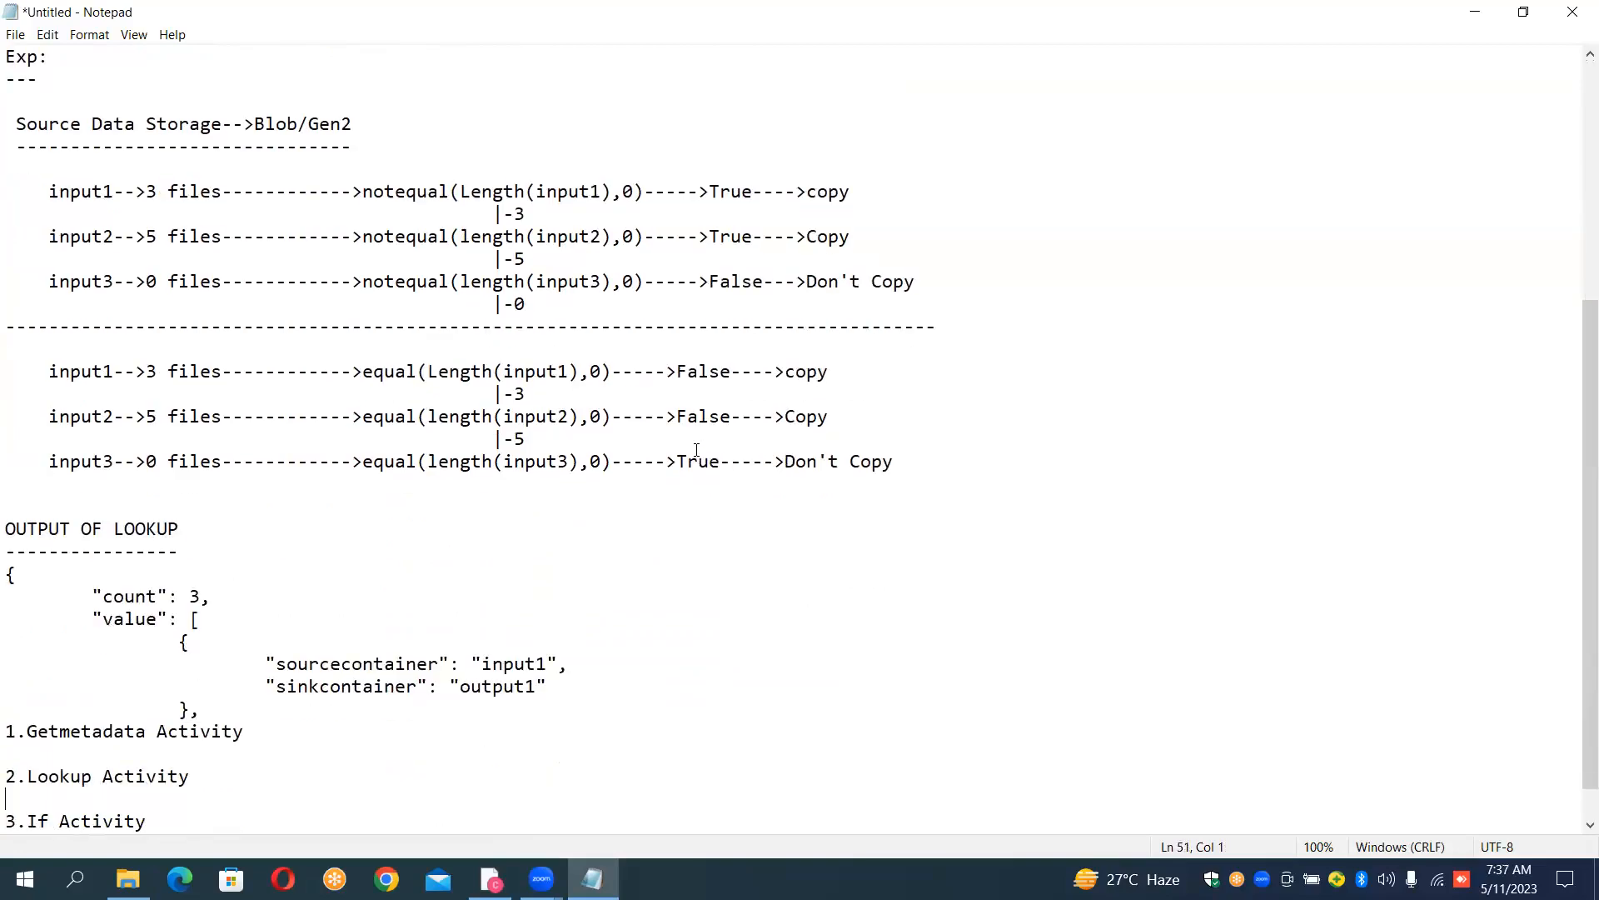
key(Down)
key(shift+Down)
key(ctrl+c)
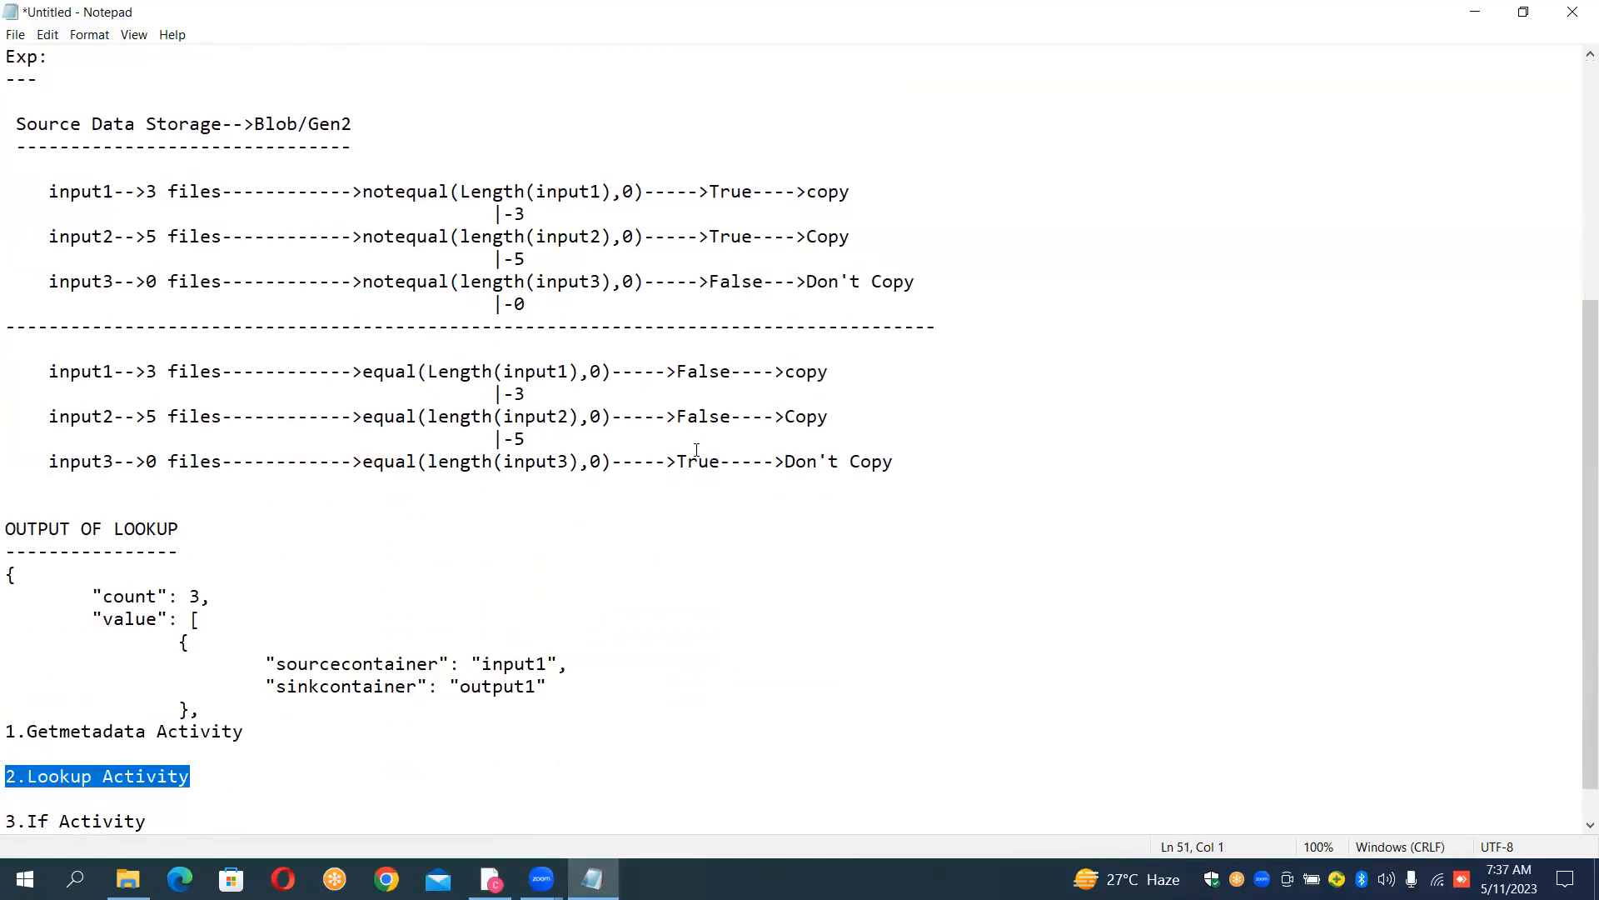
key(Delete)
key(Up)
key(Up)
key(Up)
key(Up)
key(Up)
key(Up)
key(Up)
key(Up)
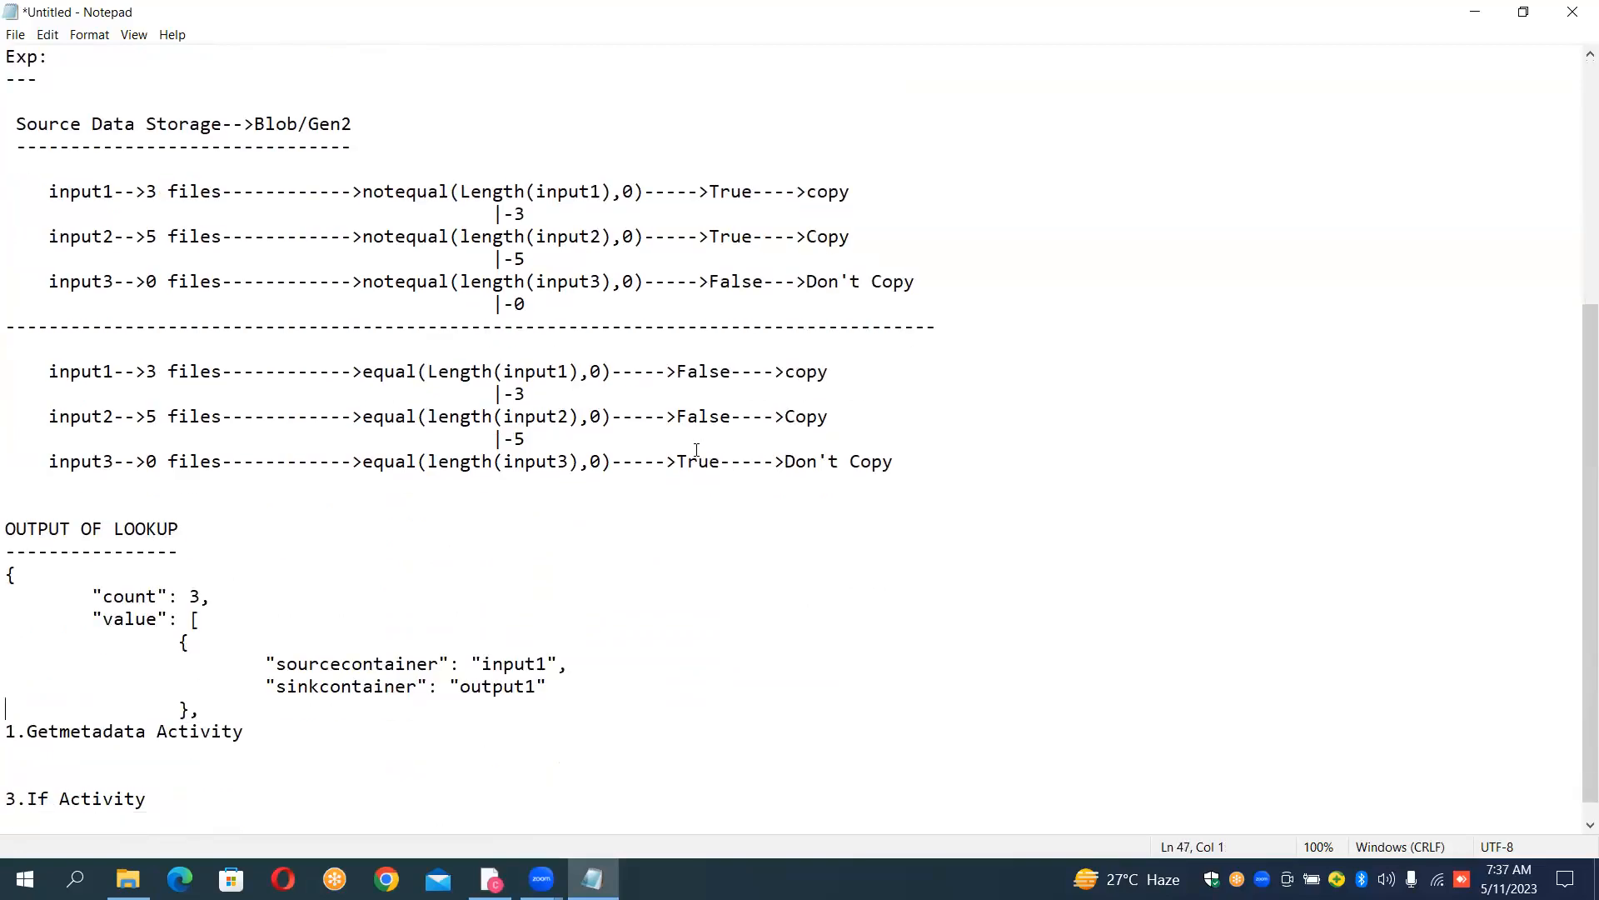
- Insert the subheading "1.Lookup Activity" between the OUTPUT OF LOOKUP underline and the pasted JSON in the notes
key(Up)
key(Return)
key(Up)
key(ctrl+v)
key(Up)
key(shift+Right)
text(1)
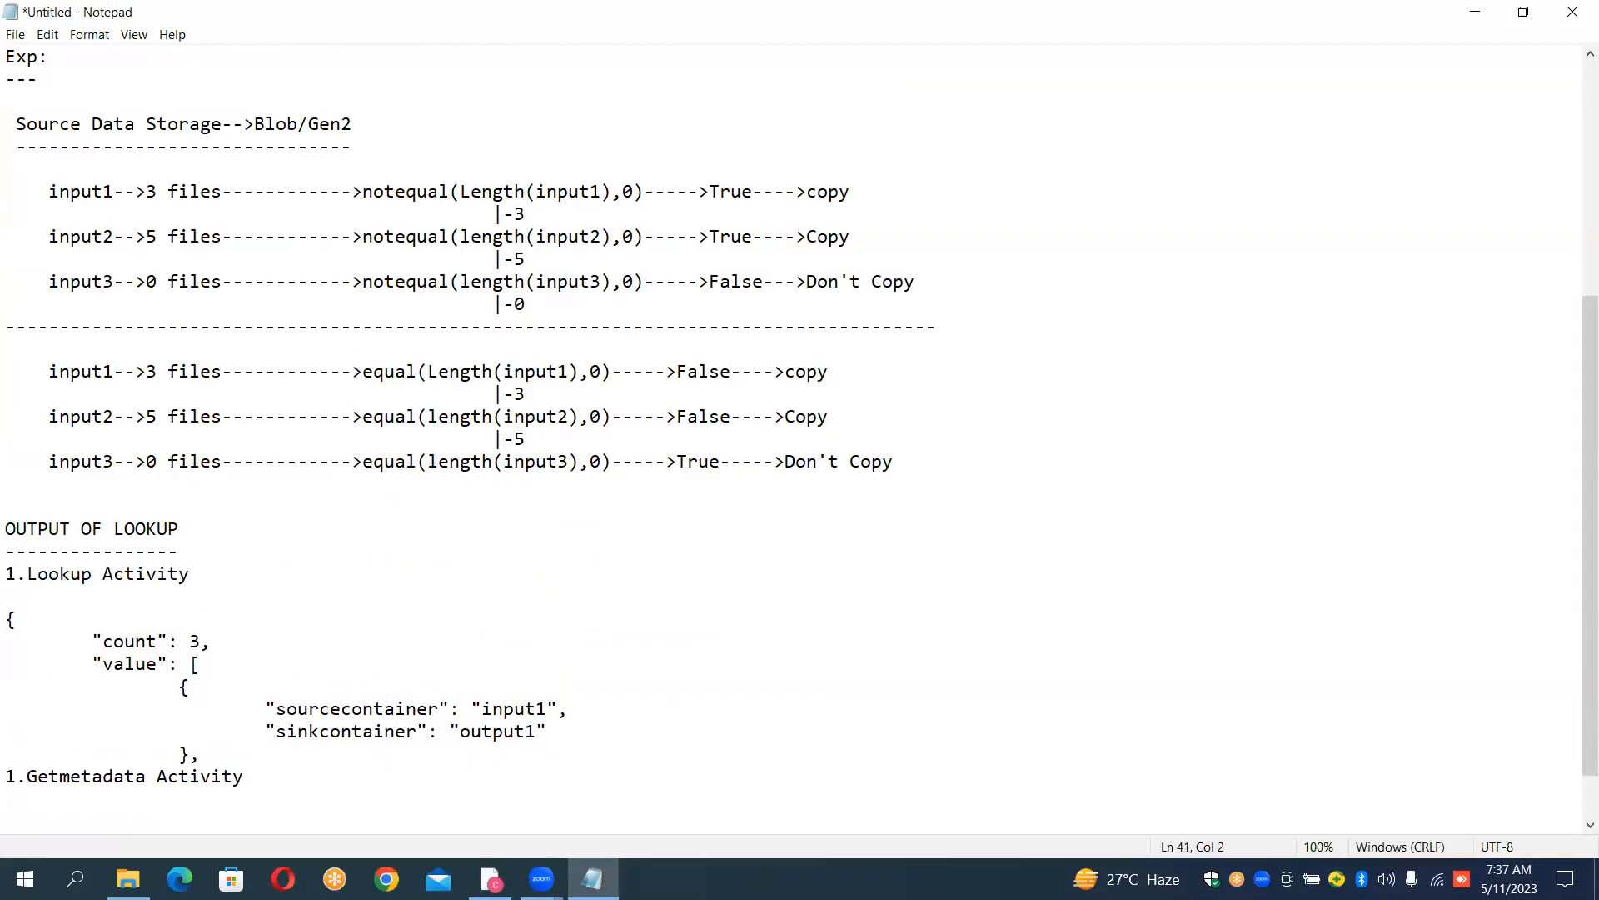
- Renumber the Getmetadata Activity entry to 2 and separate it from the lookup JSON with a long dashed line
key(Down)
key(Down)
key(Down)
key(Down)
key(shift+Right)
text(2)
key(Return)
text(---------)
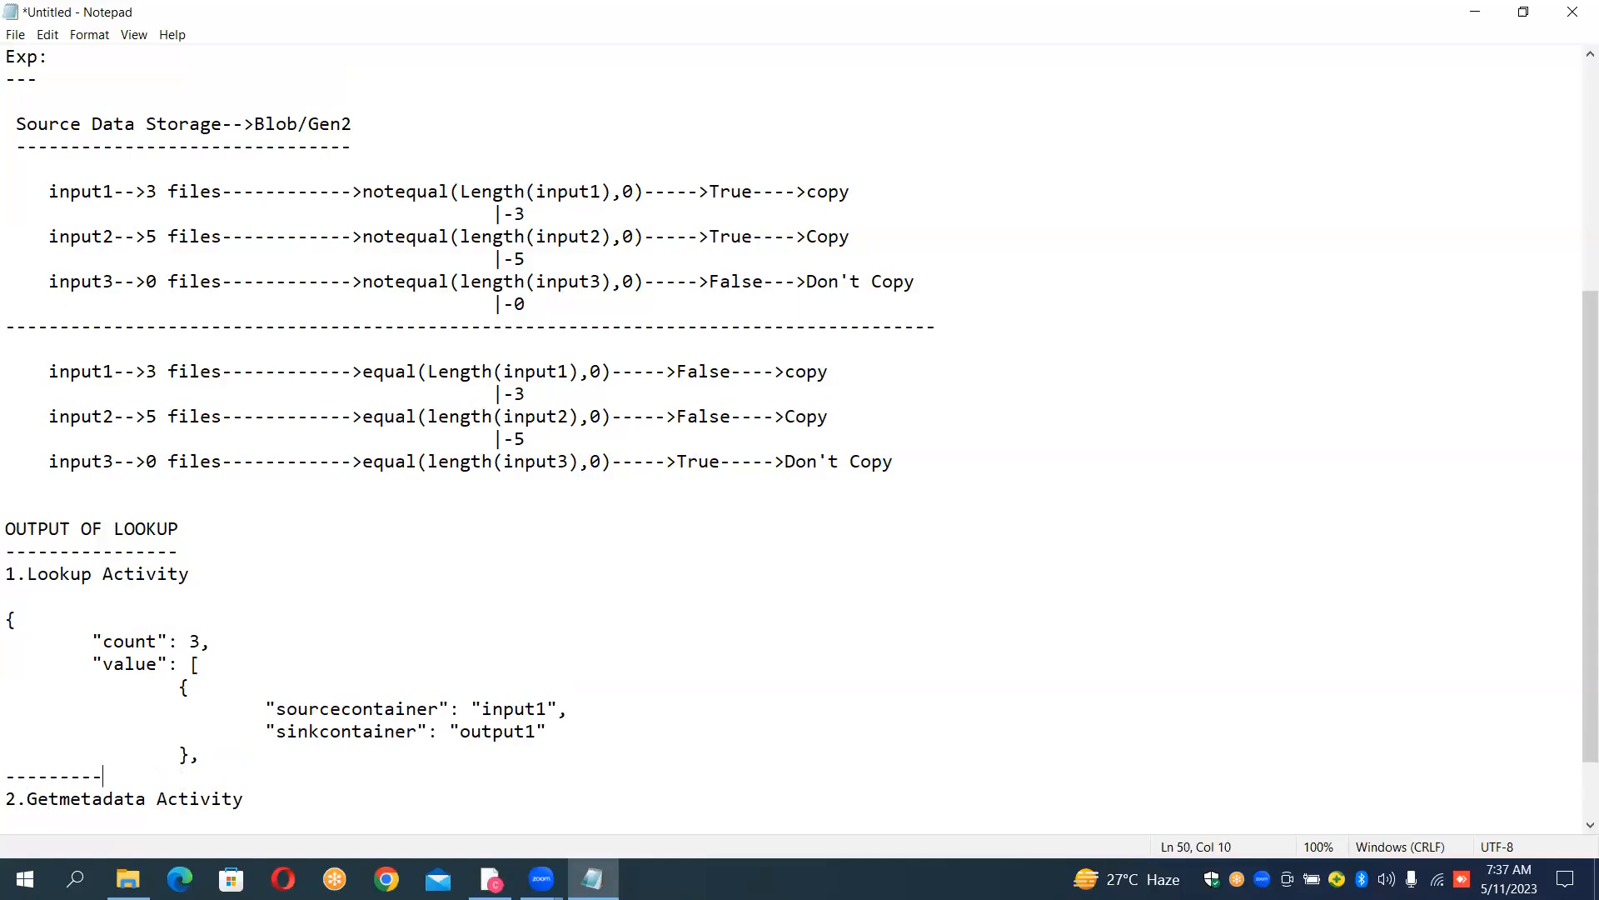
text(-------------------------------------------)
- Switch to Azure Data Factory and close the enlarged Lookup output
click(491, 879)
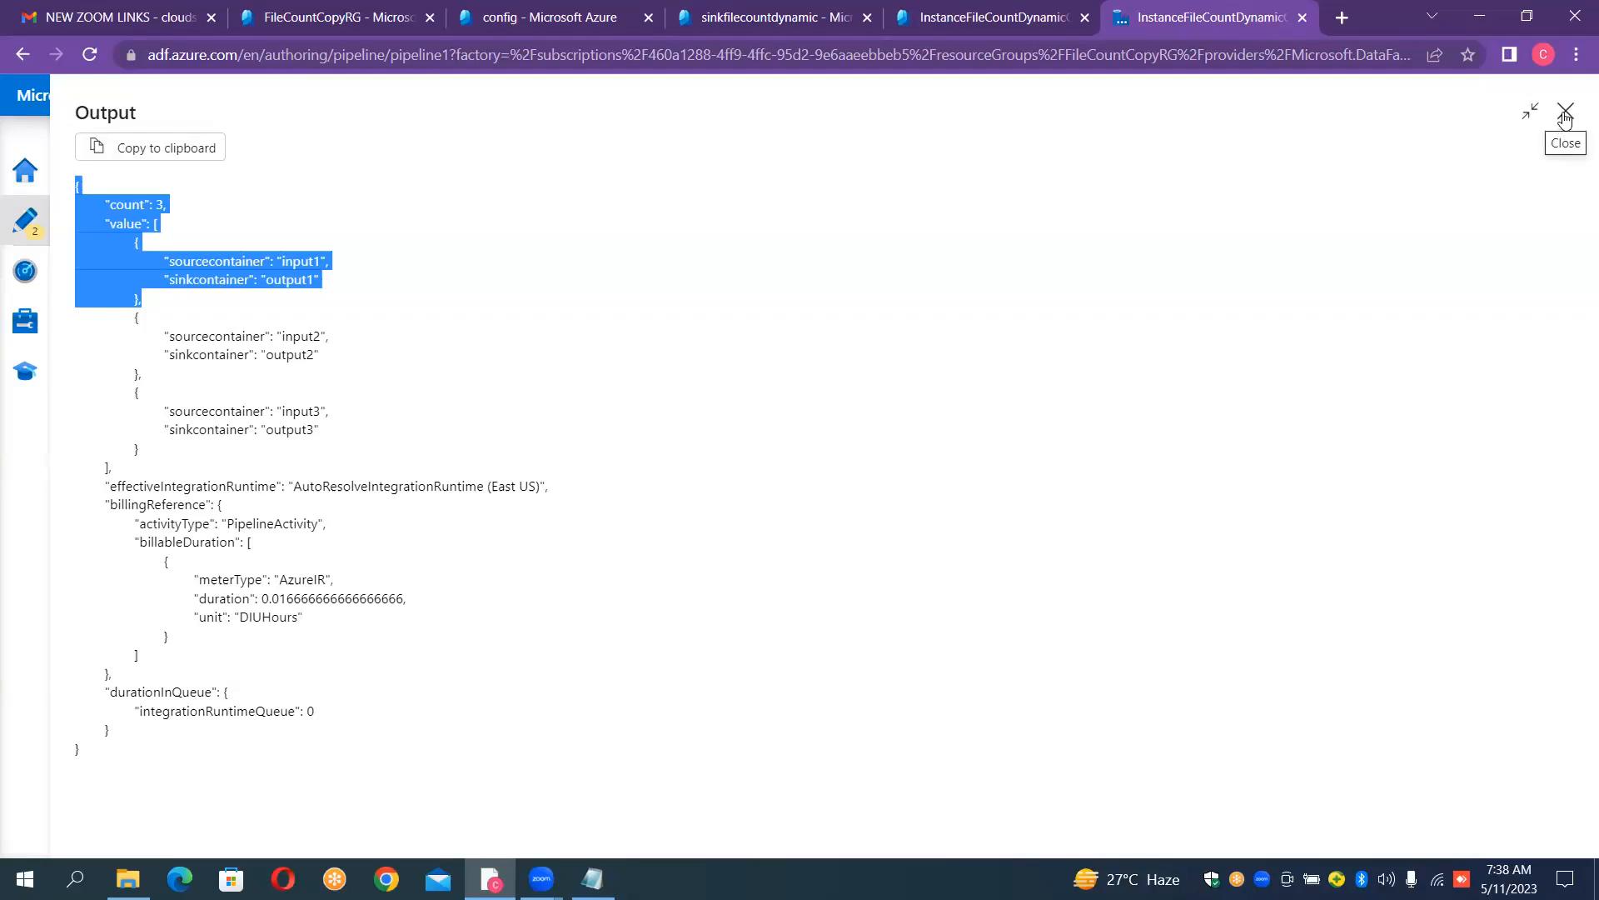
click(1564, 117)
click(1565, 118)
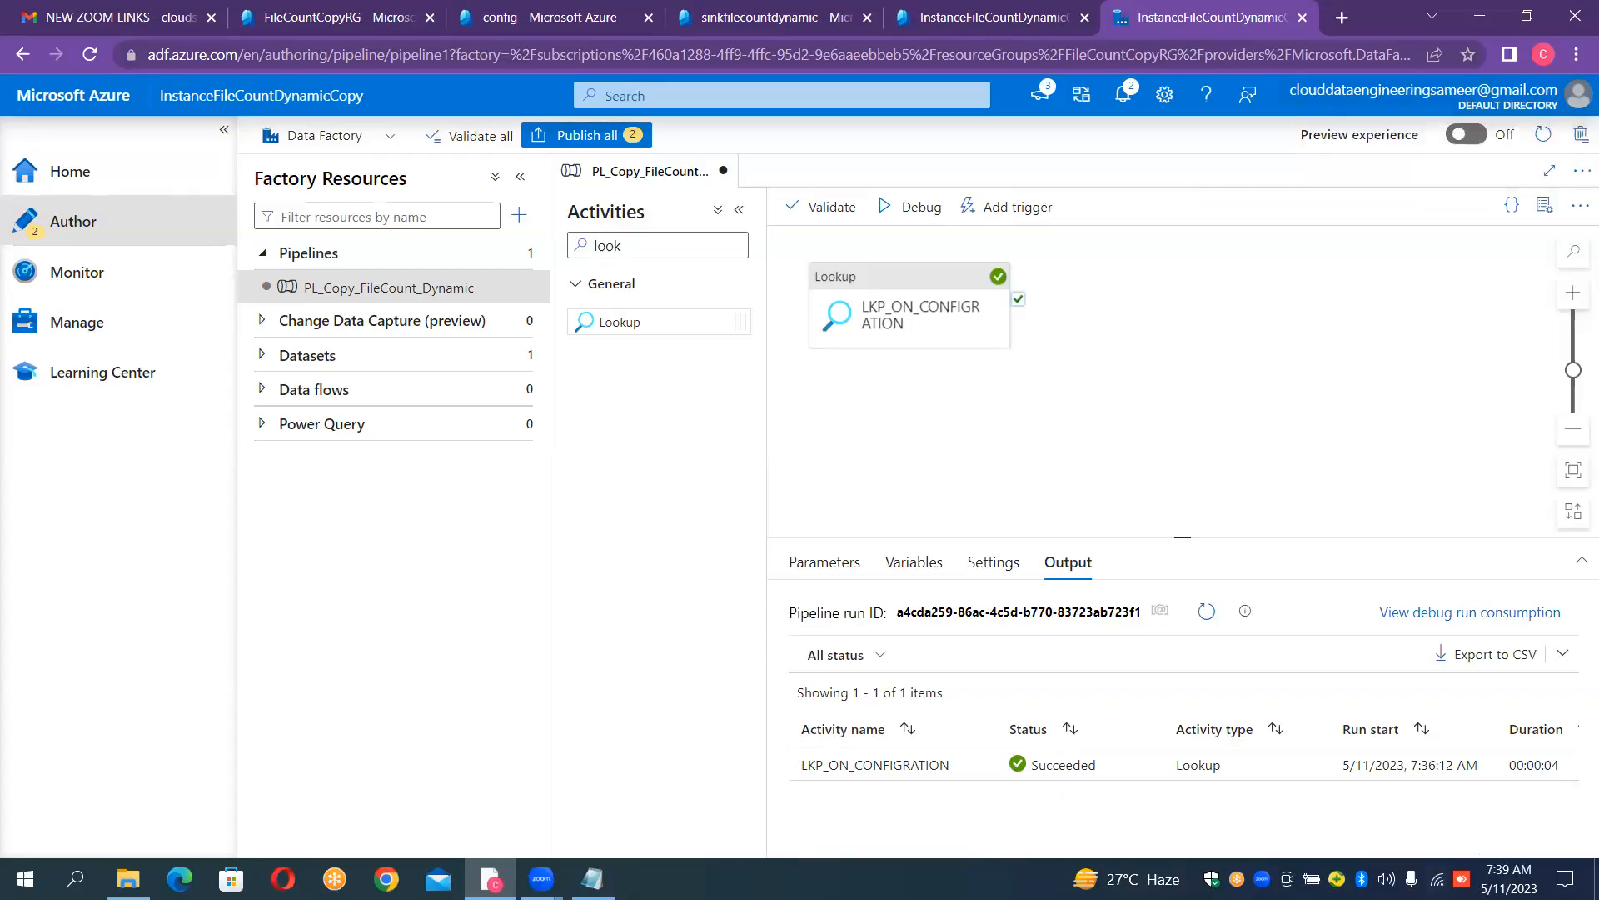
- Switch to Notepad and highlight the file count of input1 in the notequal example to examine it
click(593, 879)
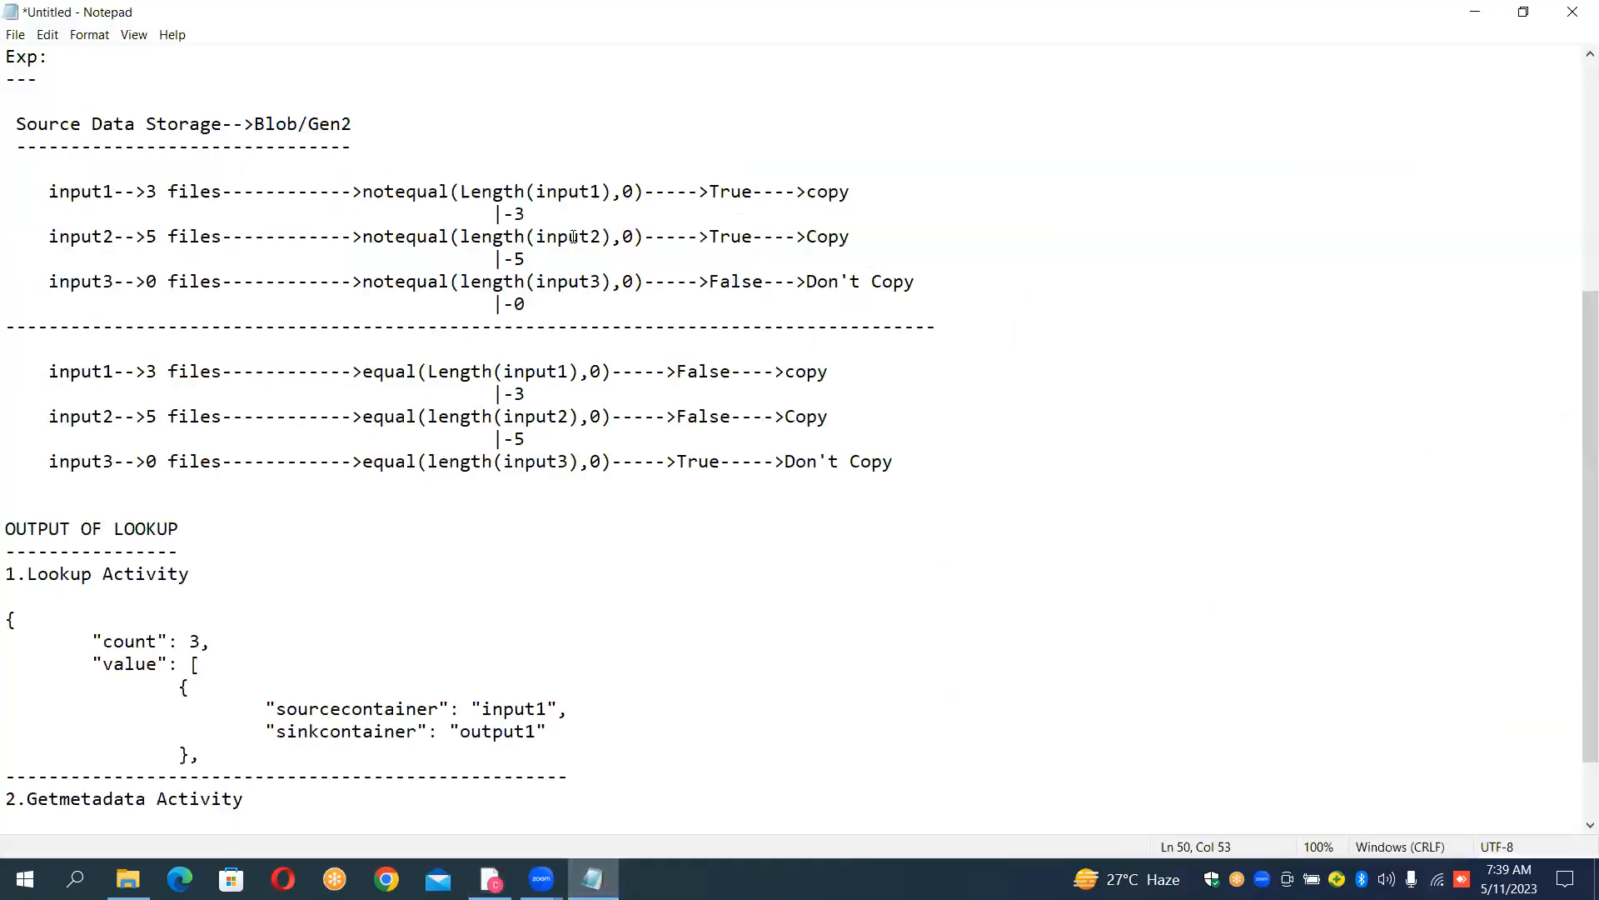
click(106, 190)
key(Left)
key(Left)
key(shift+Left)
key(shift+Right)
key(shift+Right)
key(shift+Right)
key(shift+Right)
key(shift+Right)
key(Right)
key(shift+Left)
- Return to Azure Data Factory, review the enlarged debug output of LKP_ON_CONFIGRATION, and close it
click(490, 879)
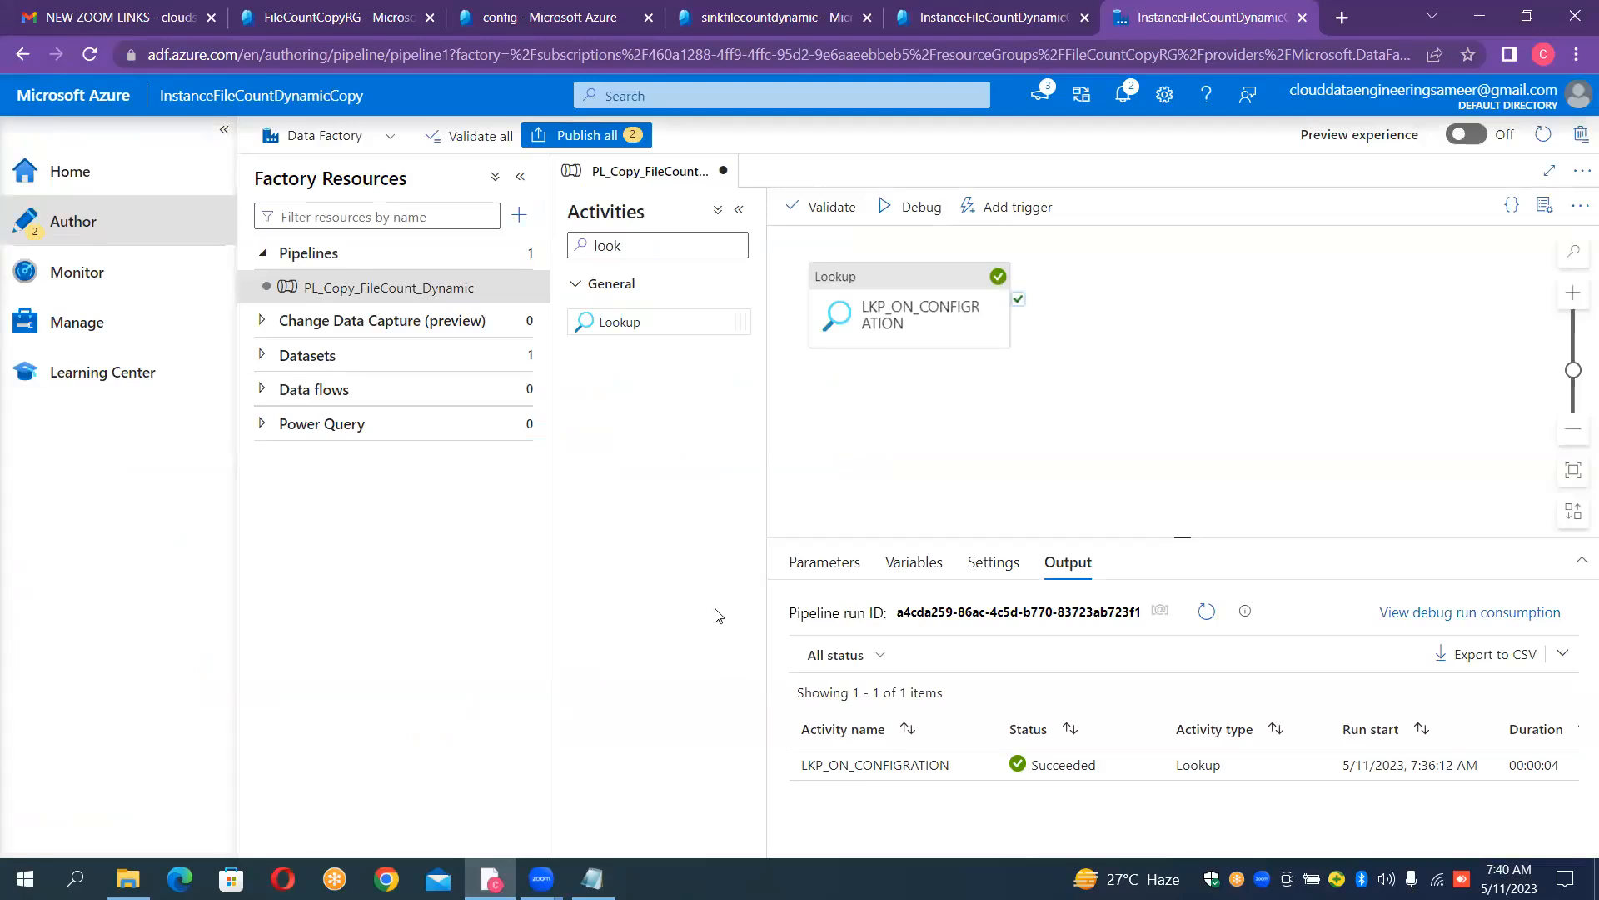
click(892, 303)
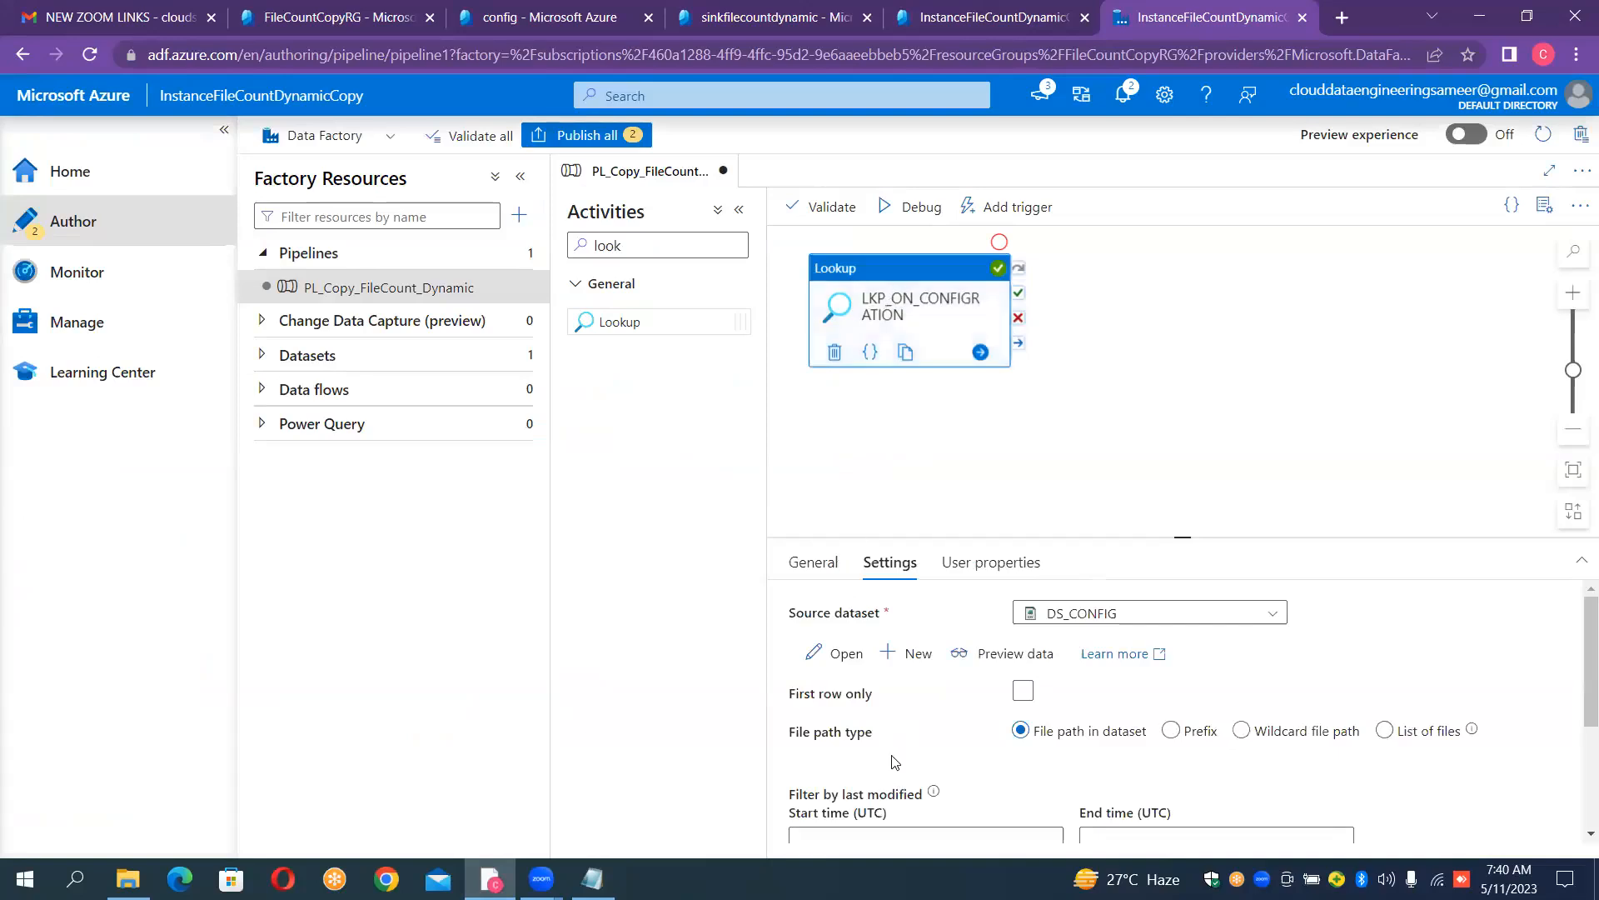
click(1063, 381)
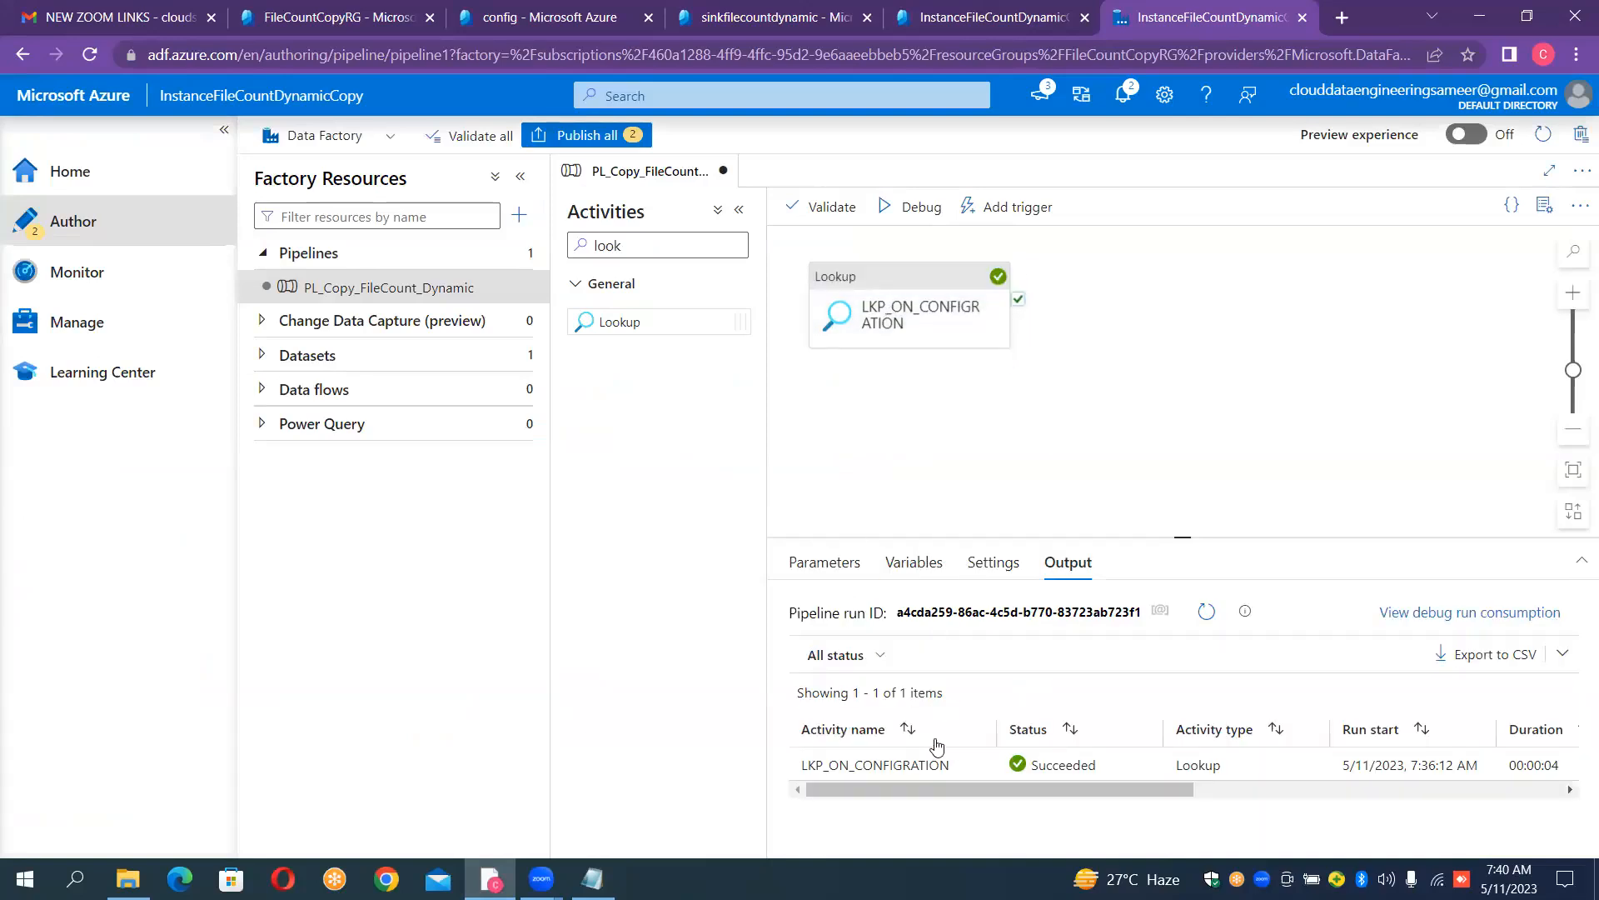
click(981, 765)
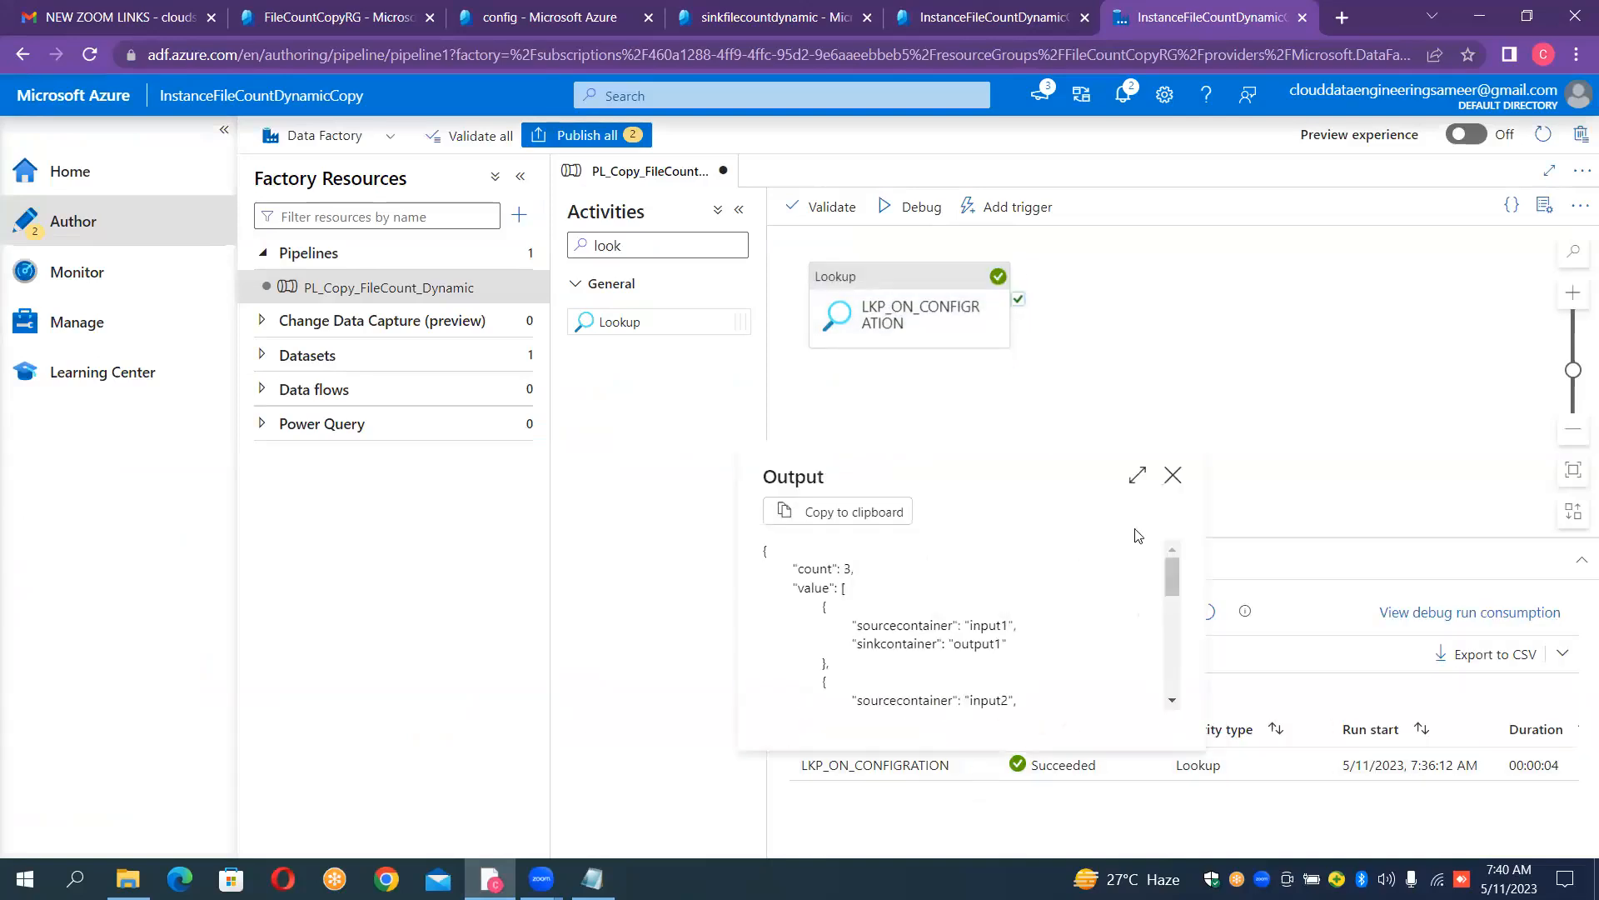
click(1138, 477)
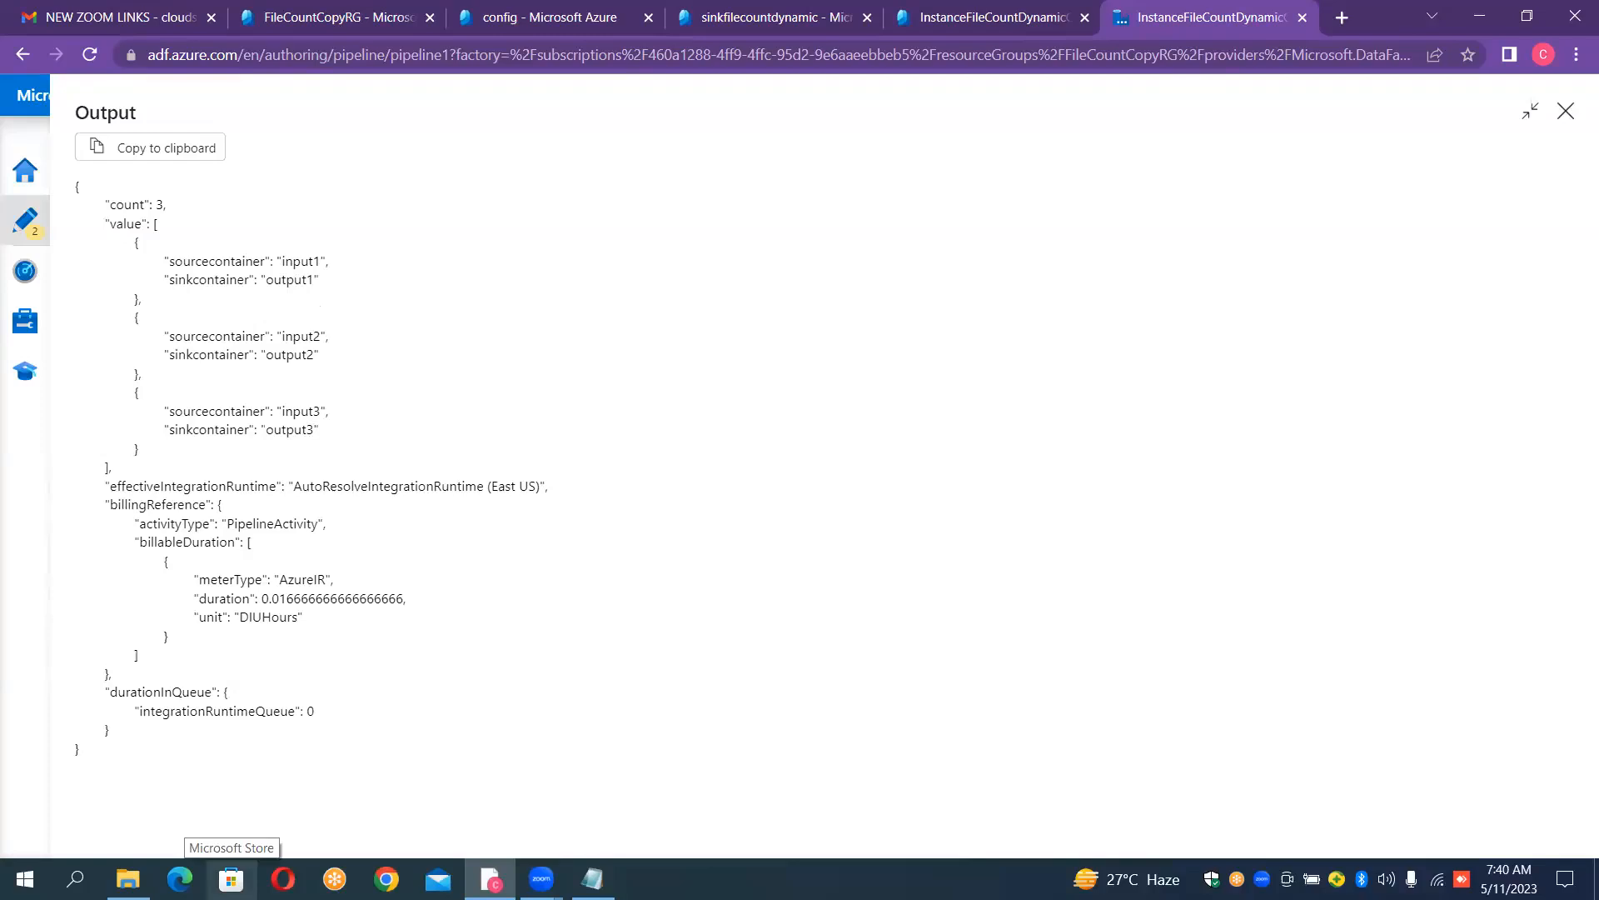
click(1566, 113)
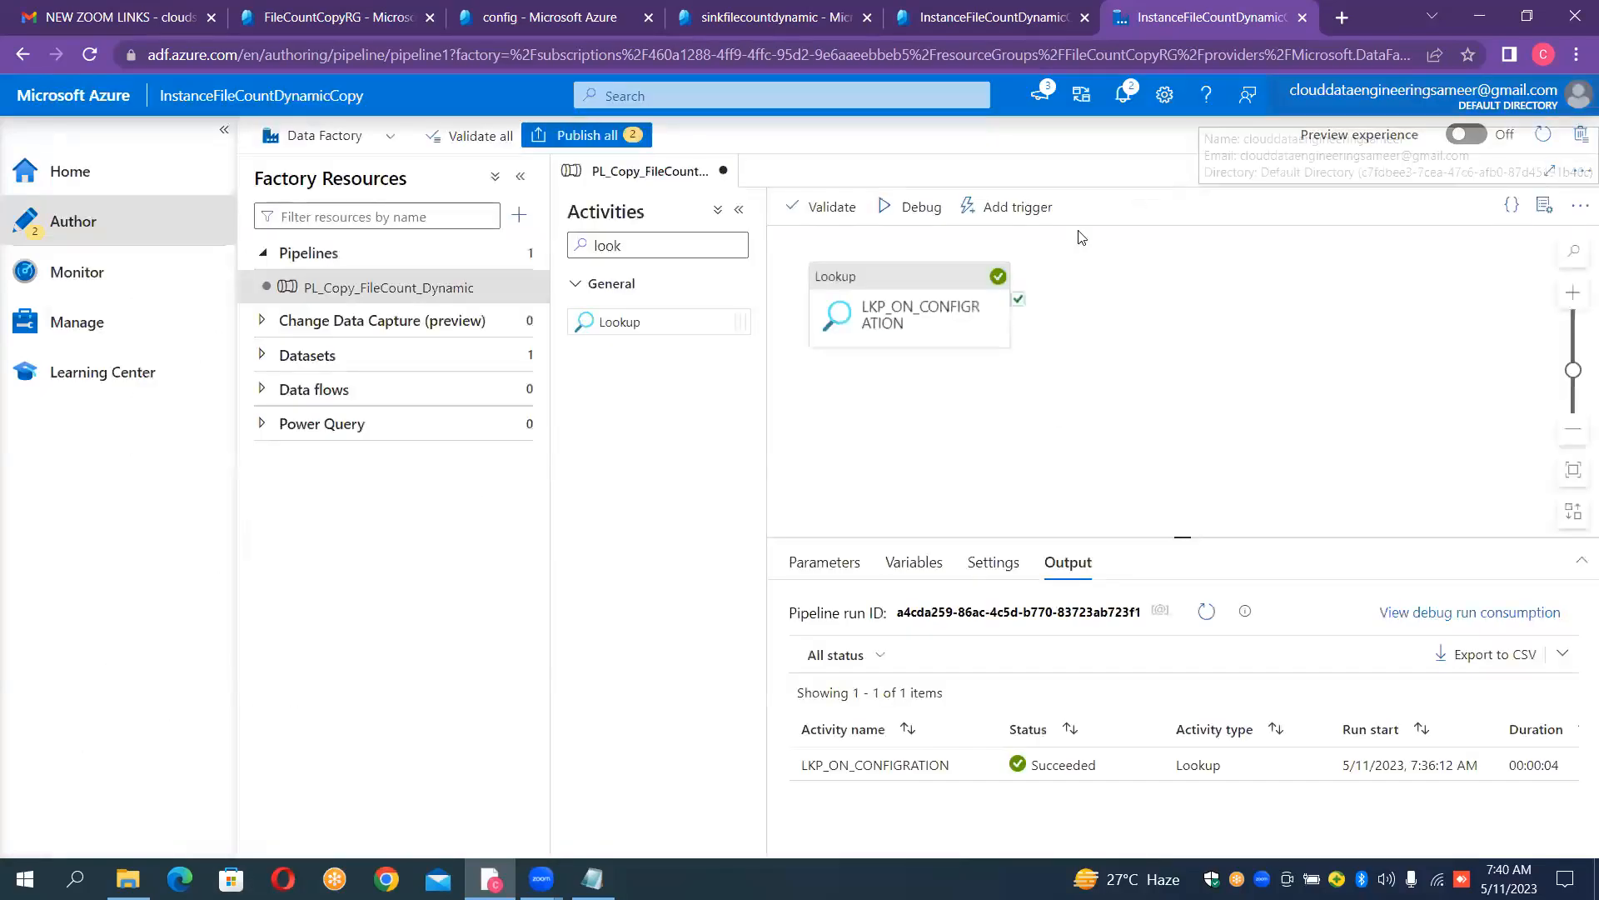
- Search the activities for "get" and add a Get Metadata activity beside the Lookup on the pipeline canvas
click(643, 251)
key(BackSpace)
key(BackSpace)
key(BackSpace)
key(BackSpace)
text(get)
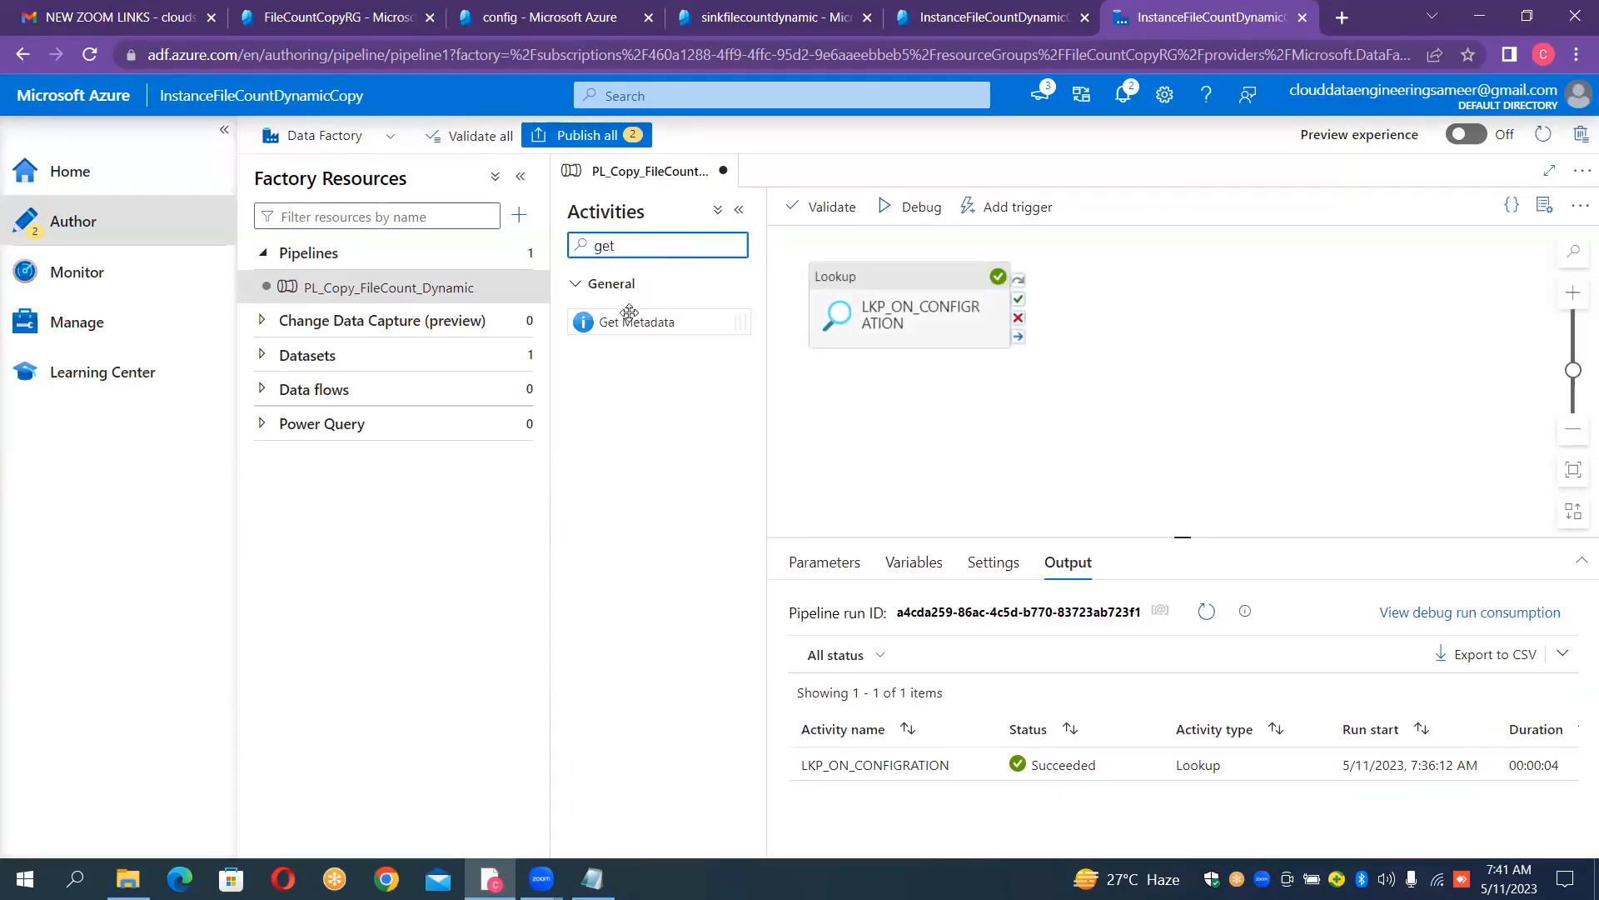
drag(629, 323, 1167, 303)
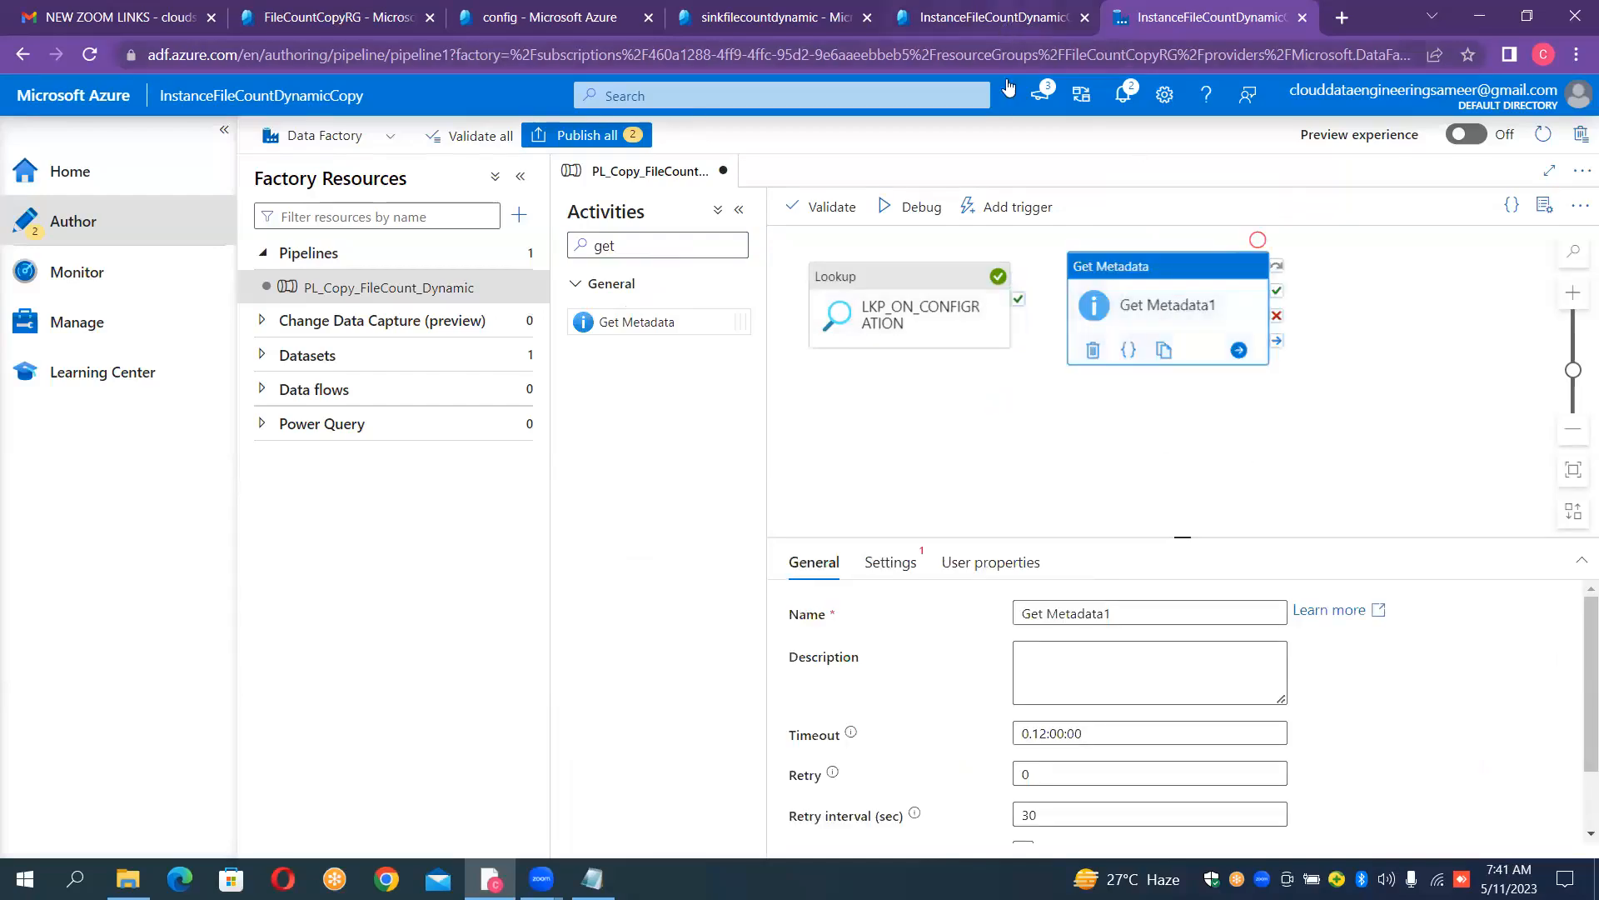
- Examine the source and sink container pairs in the enlarged Lookup output, and close the output
mouse_move(890, 268)
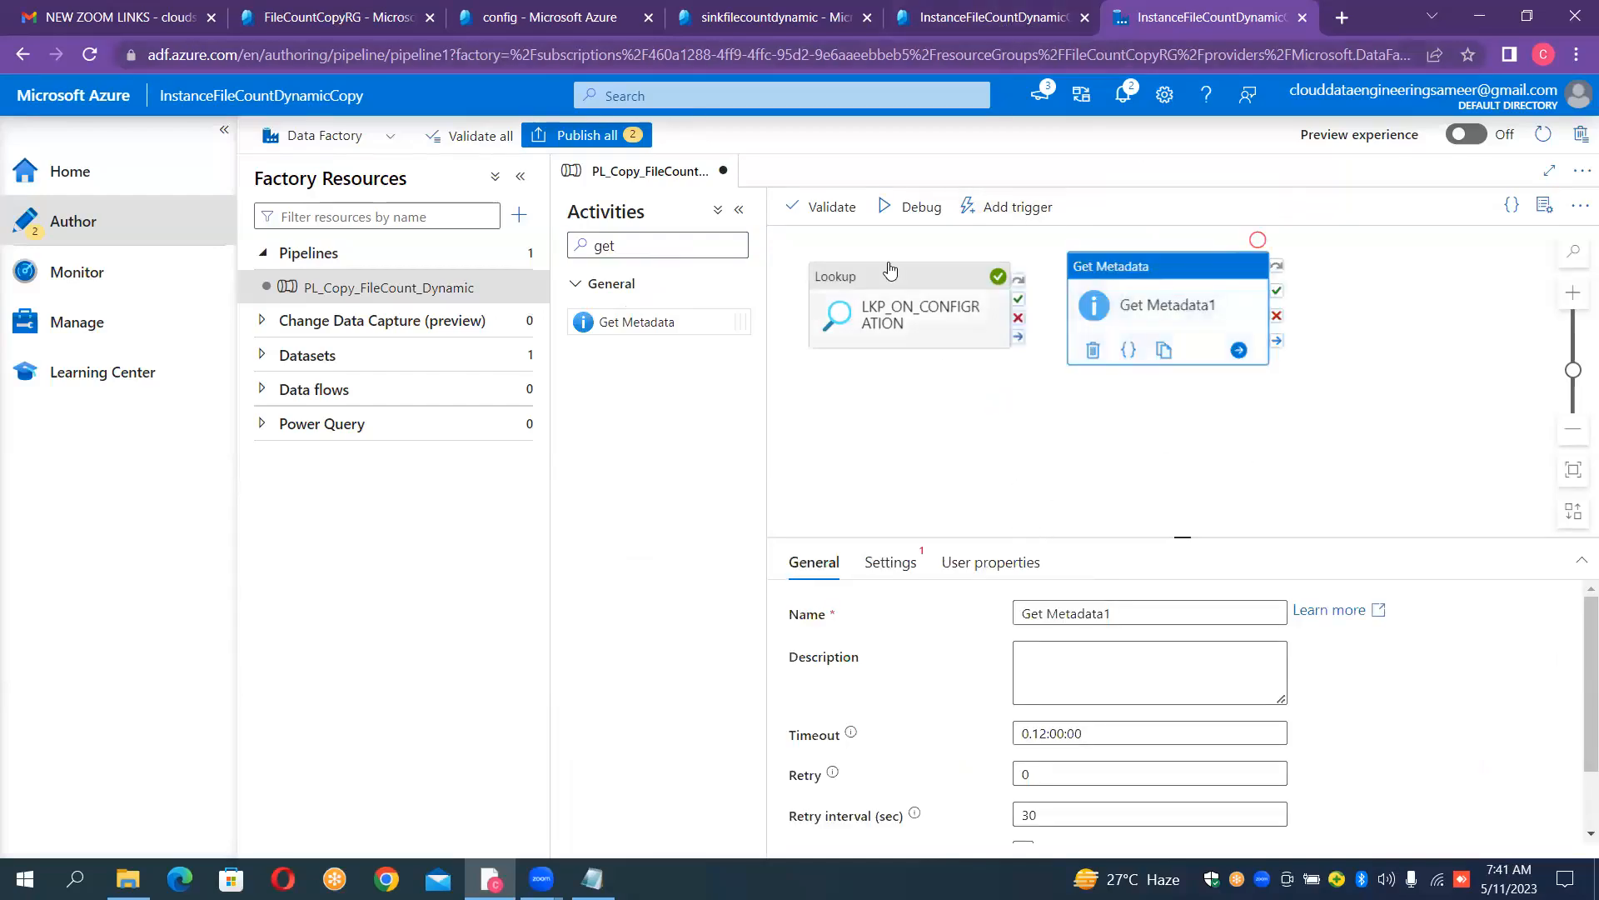
click(914, 454)
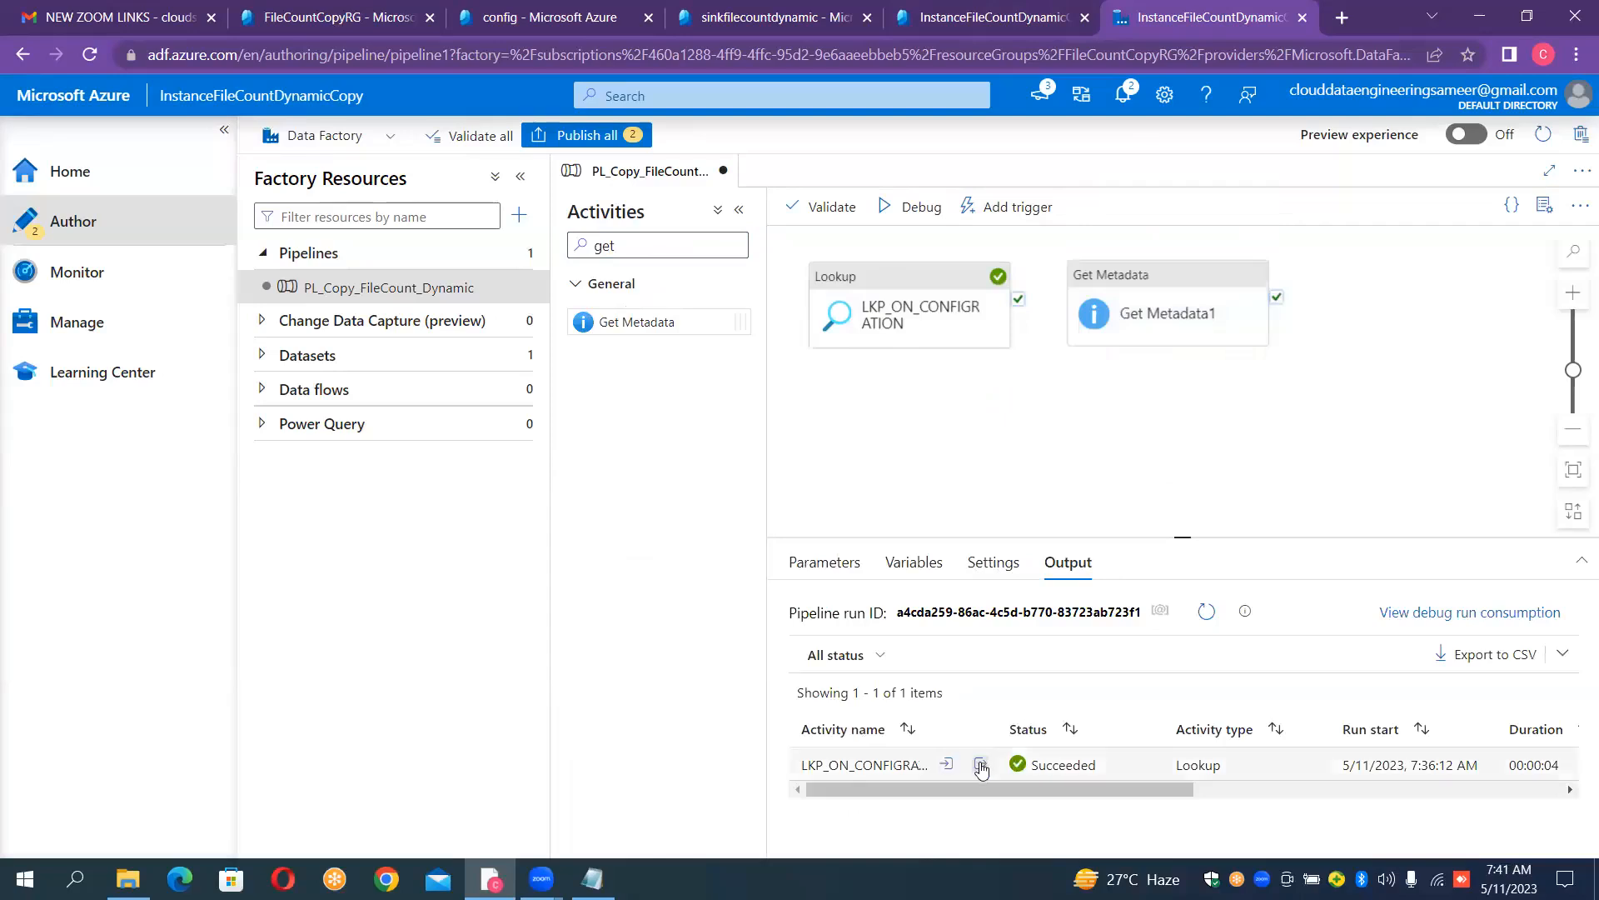
click(983, 764)
click(1141, 475)
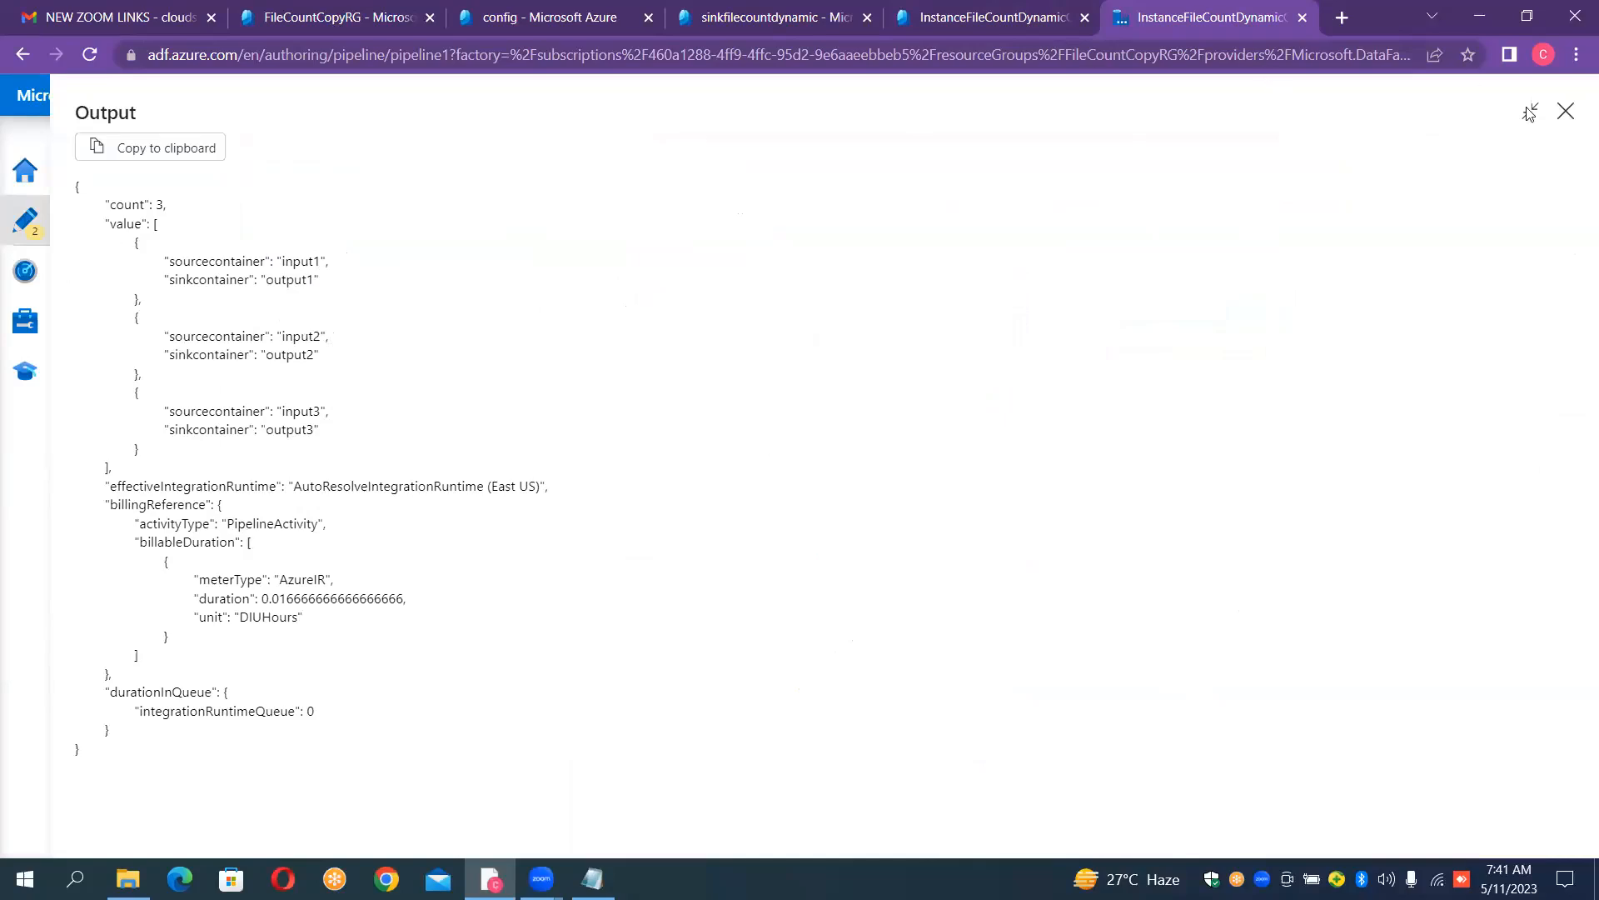
click(1567, 110)
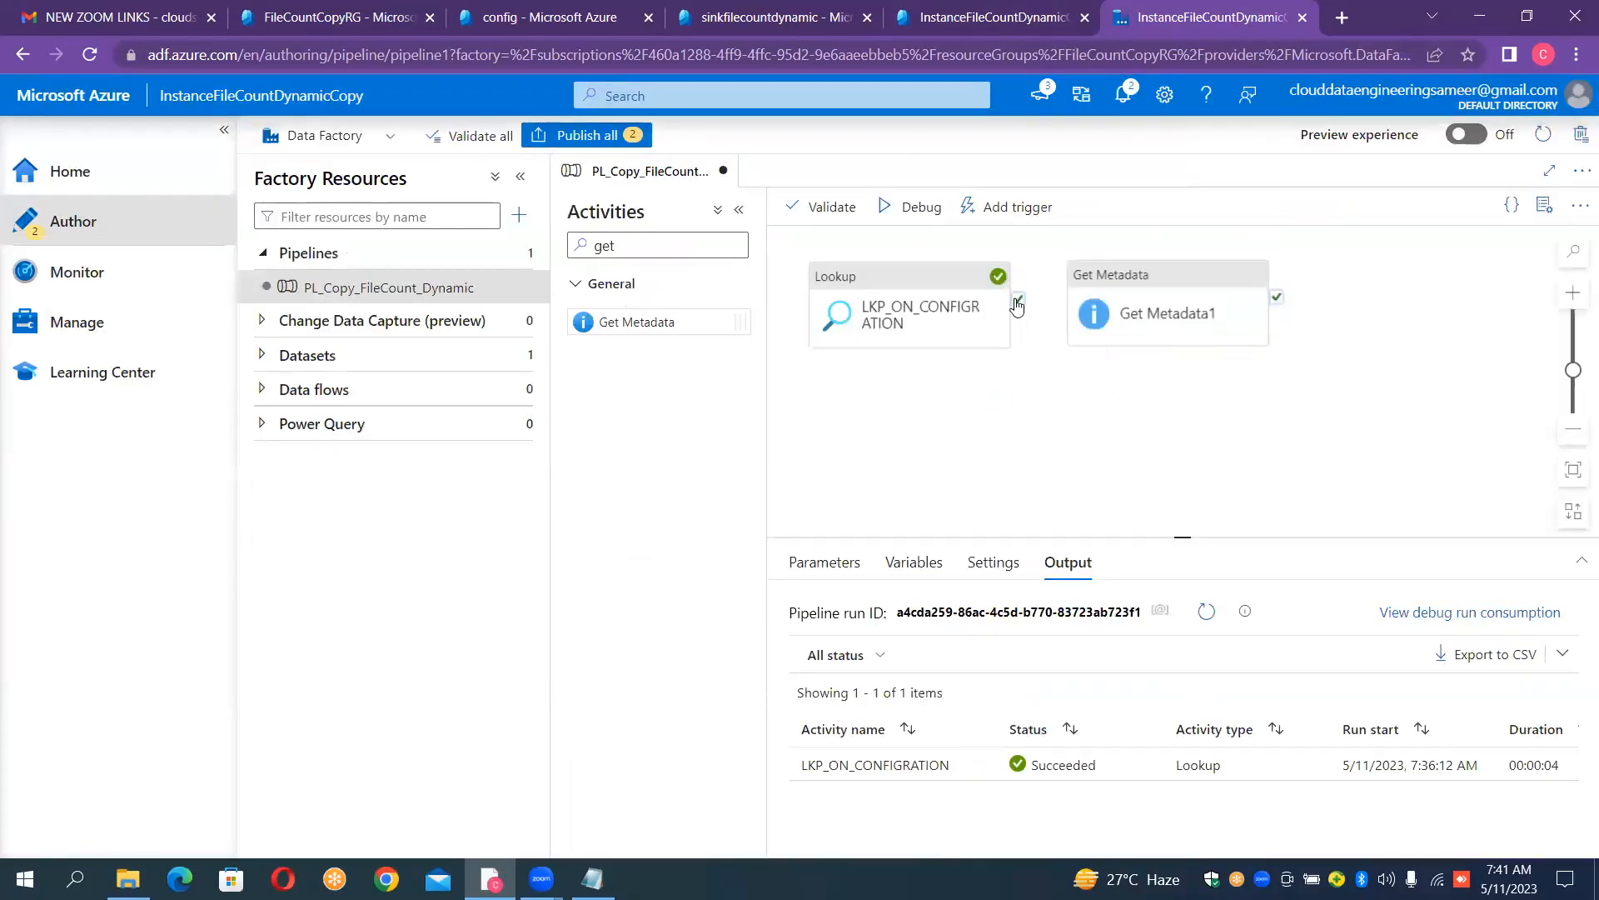
- Connect the Lookup's success output to the Get Metadata activity, and delete the Get Metadata activity
drag(1017, 301, 1088, 298)
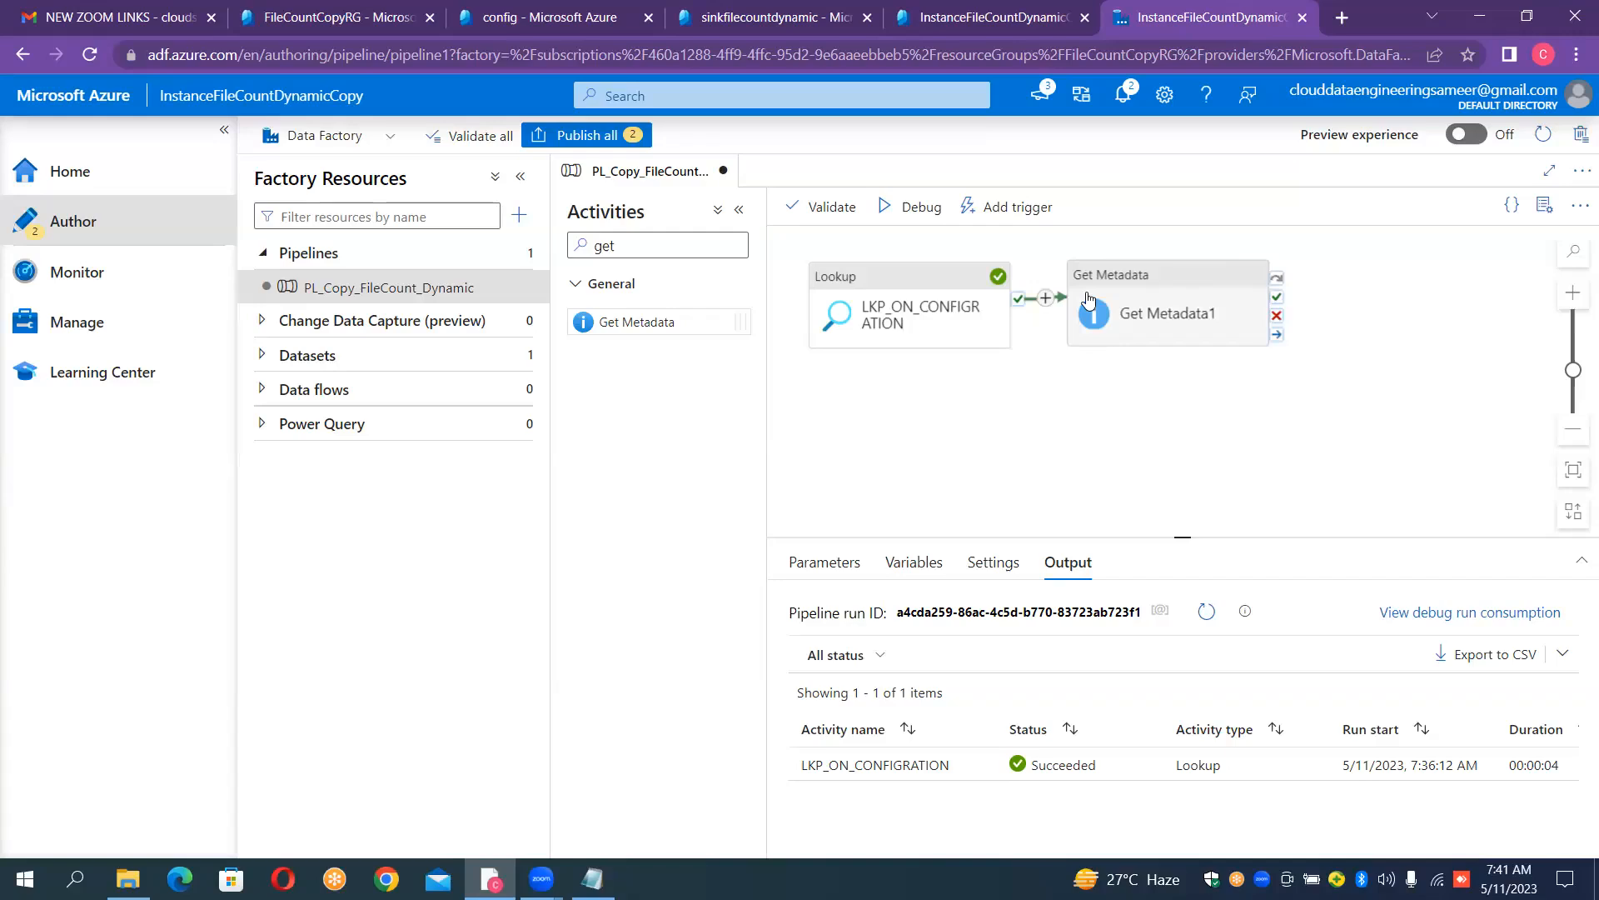
click(1124, 278)
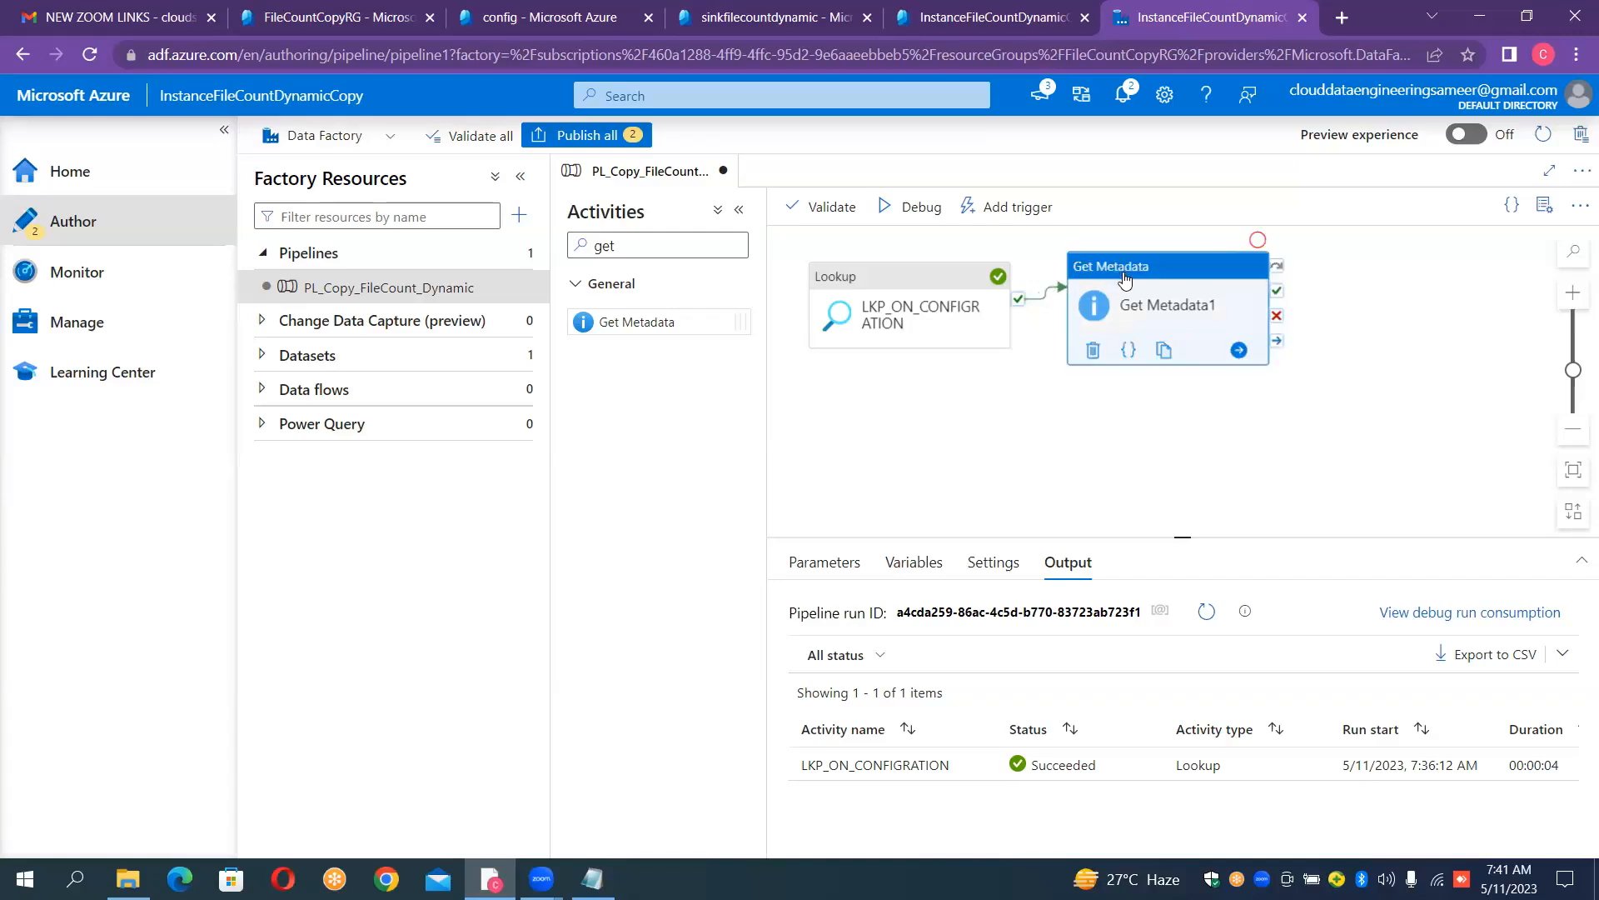
right_click(1124, 278)
click(1151, 356)
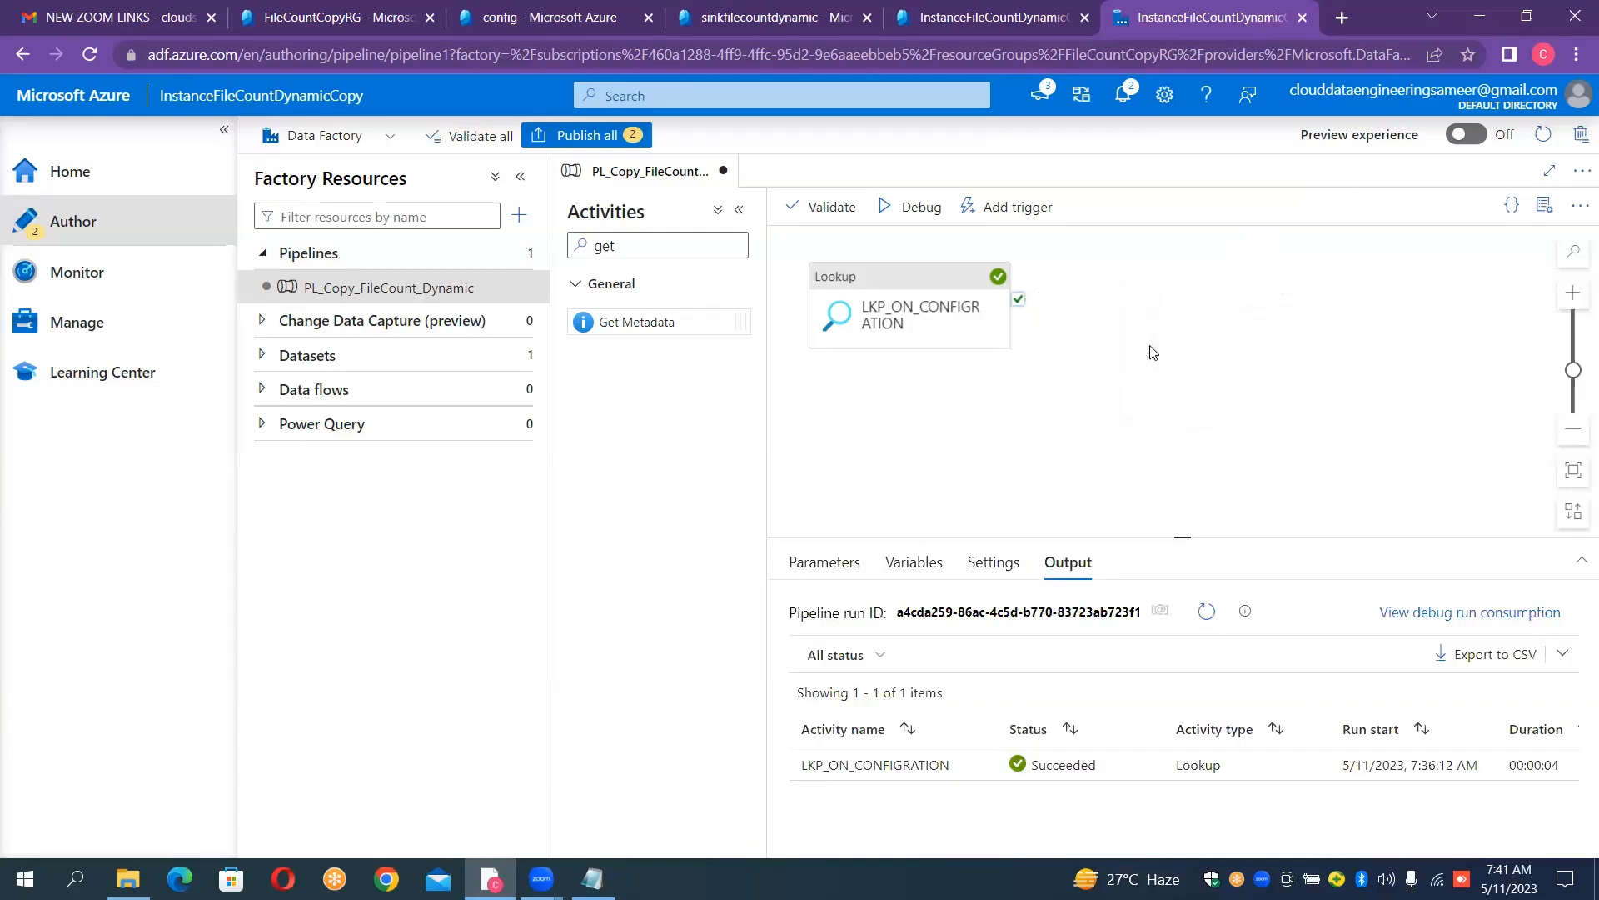
- Clear the activities search to list all activity categories
click(683, 245)
key(BackSpace)
key(BackSpace)
key(BackSpace)
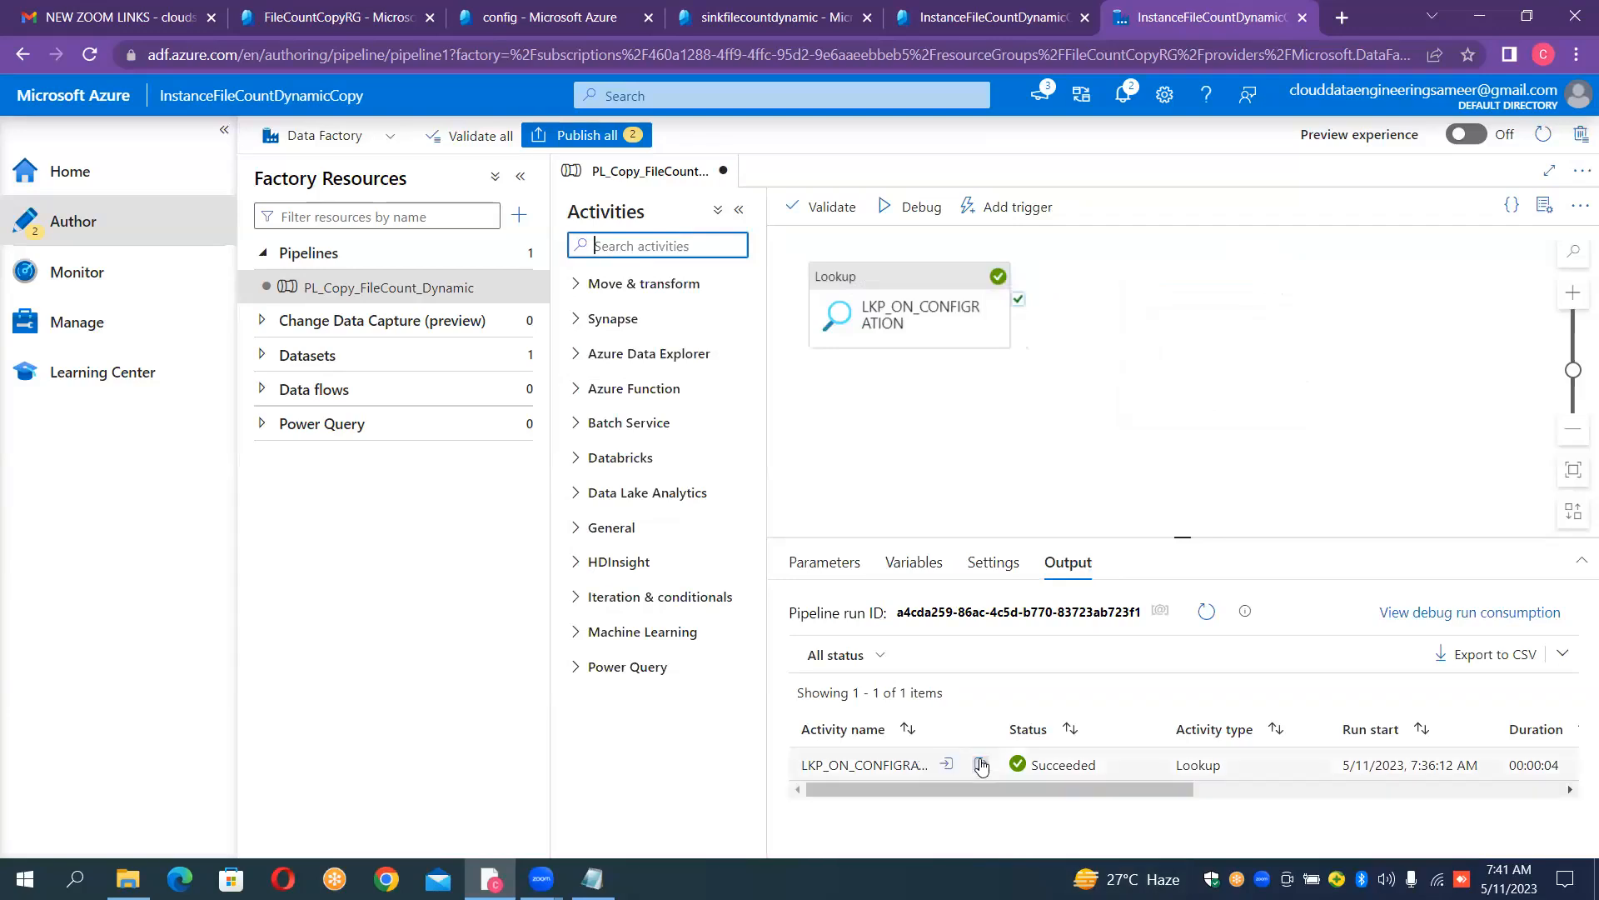
- View the Lookup activity's run output enlarged once more, and close it
click(985, 765)
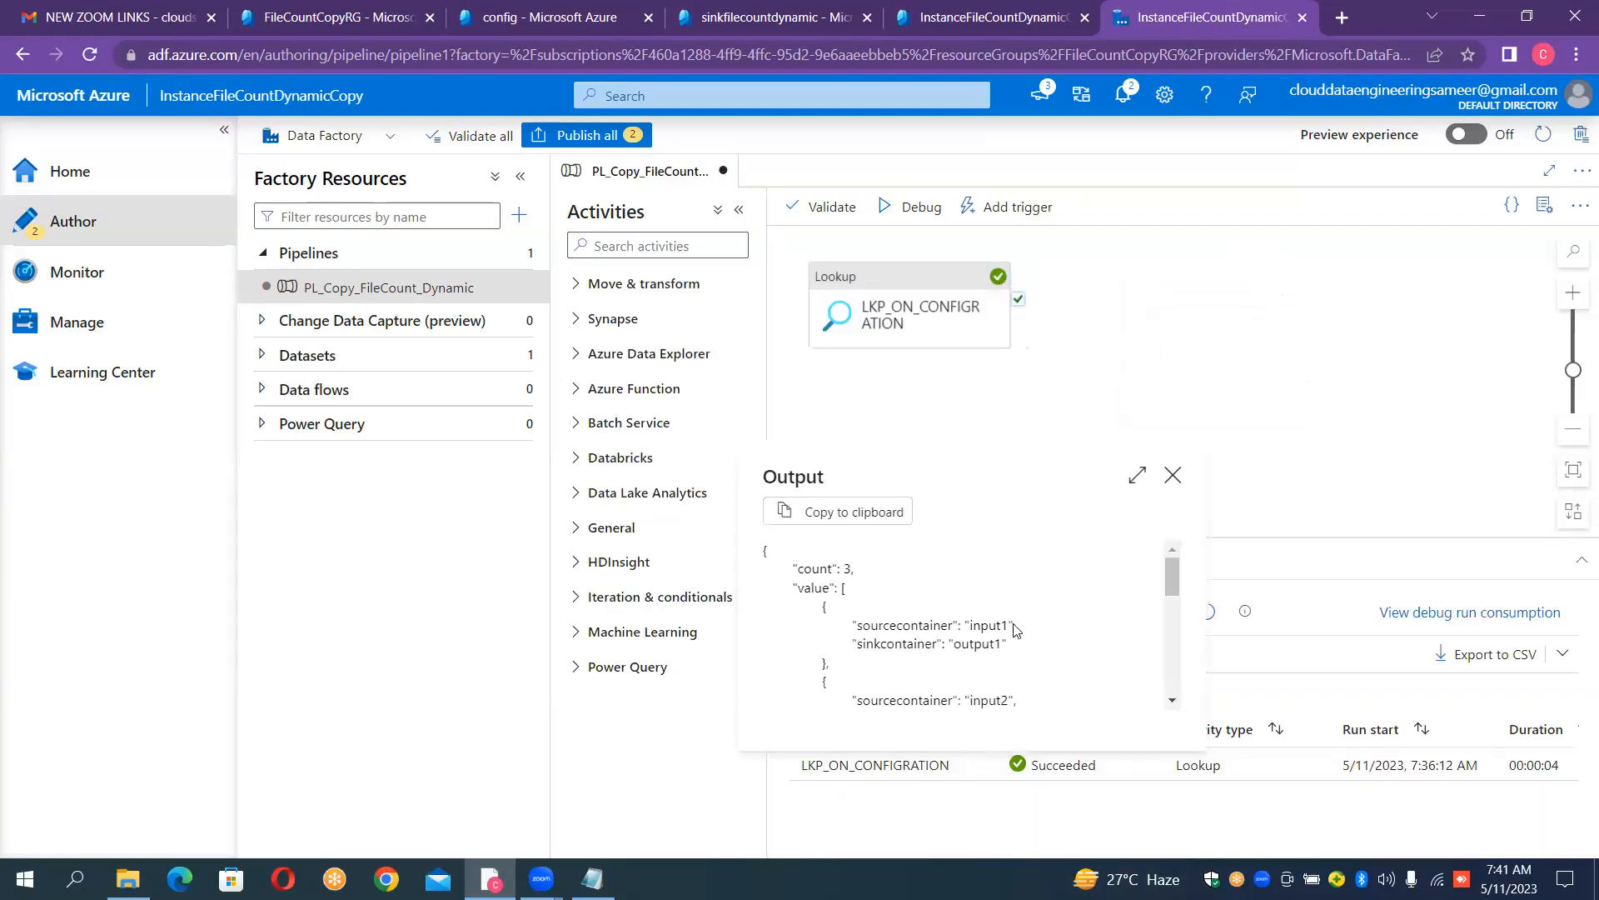
click(1140, 479)
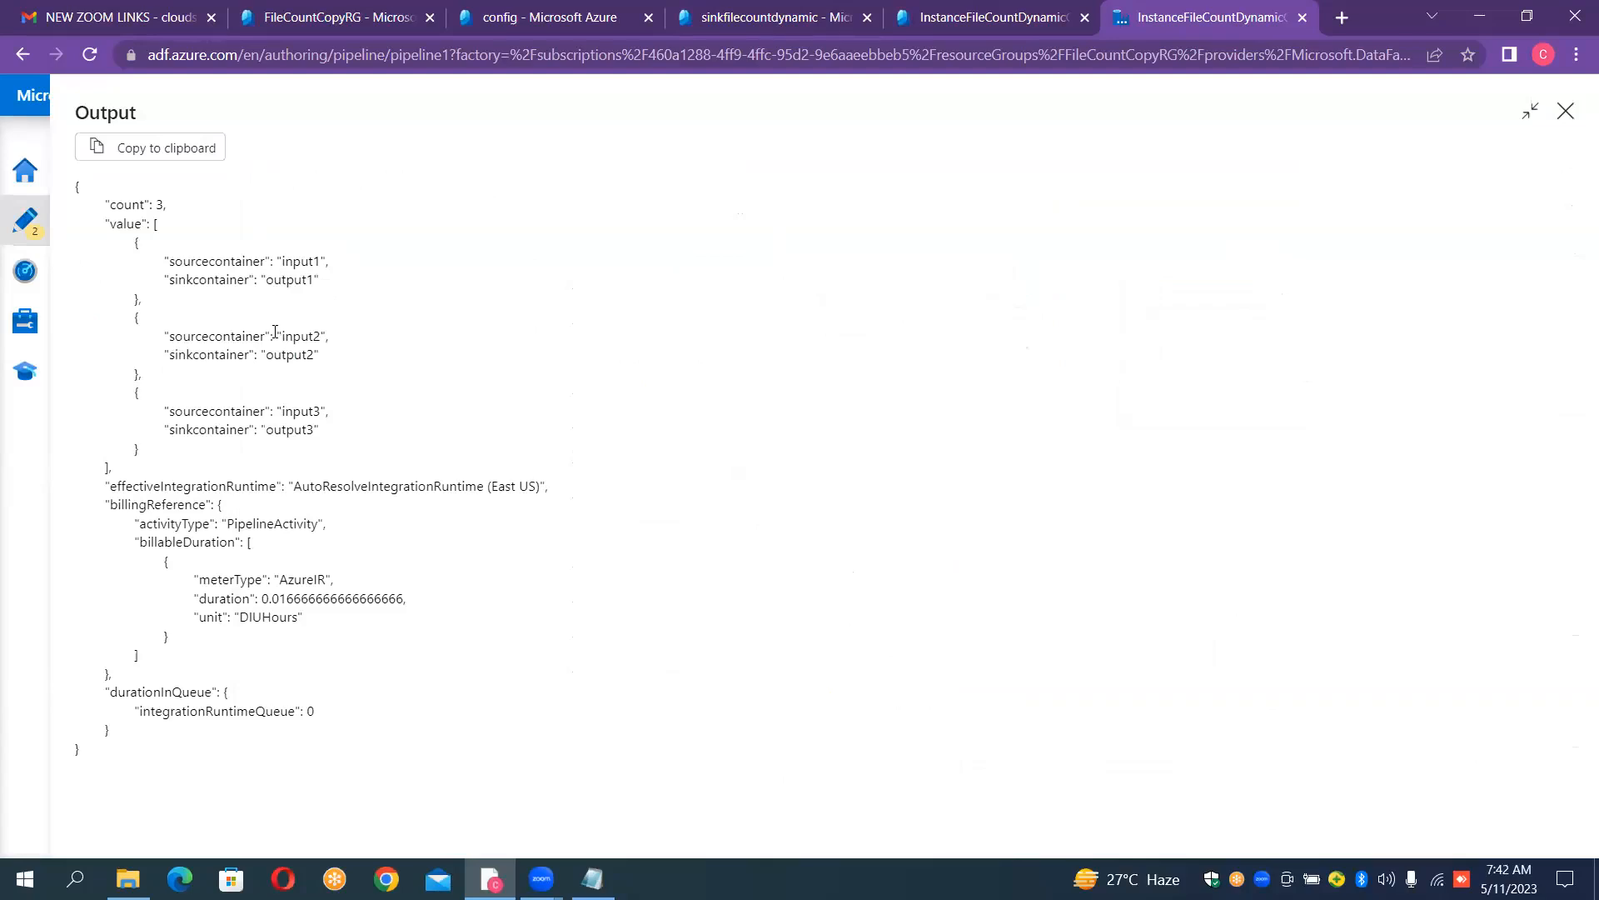
click(1566, 112)
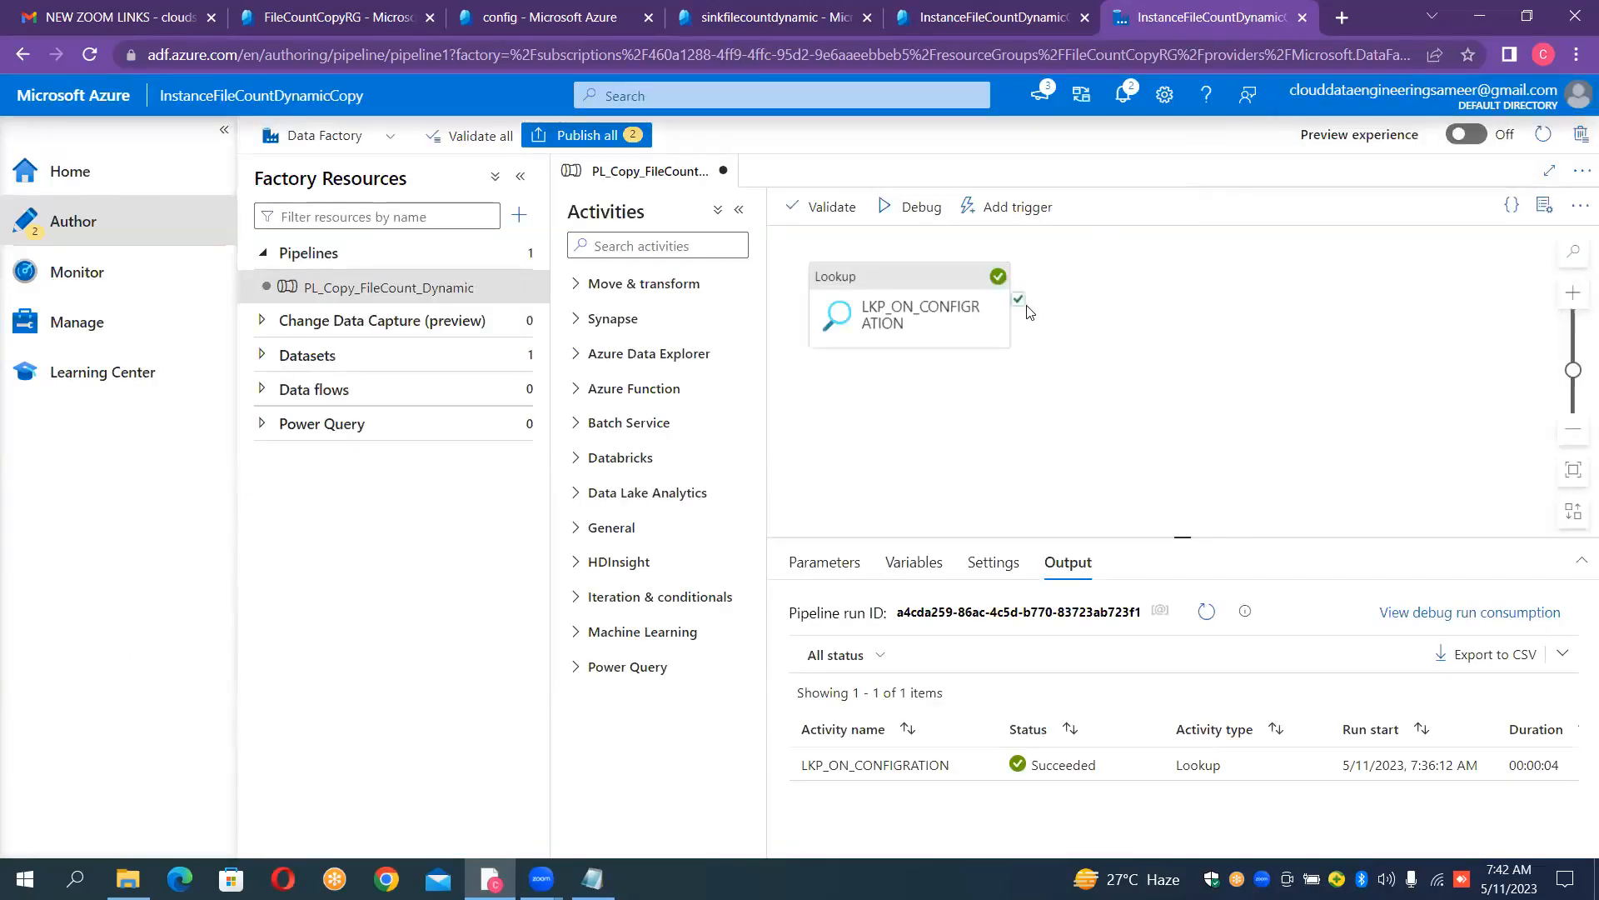
- Find the ForEach activity with "for", add it beside the Lookup, and connect the Lookup's success output to it
click(642, 242)
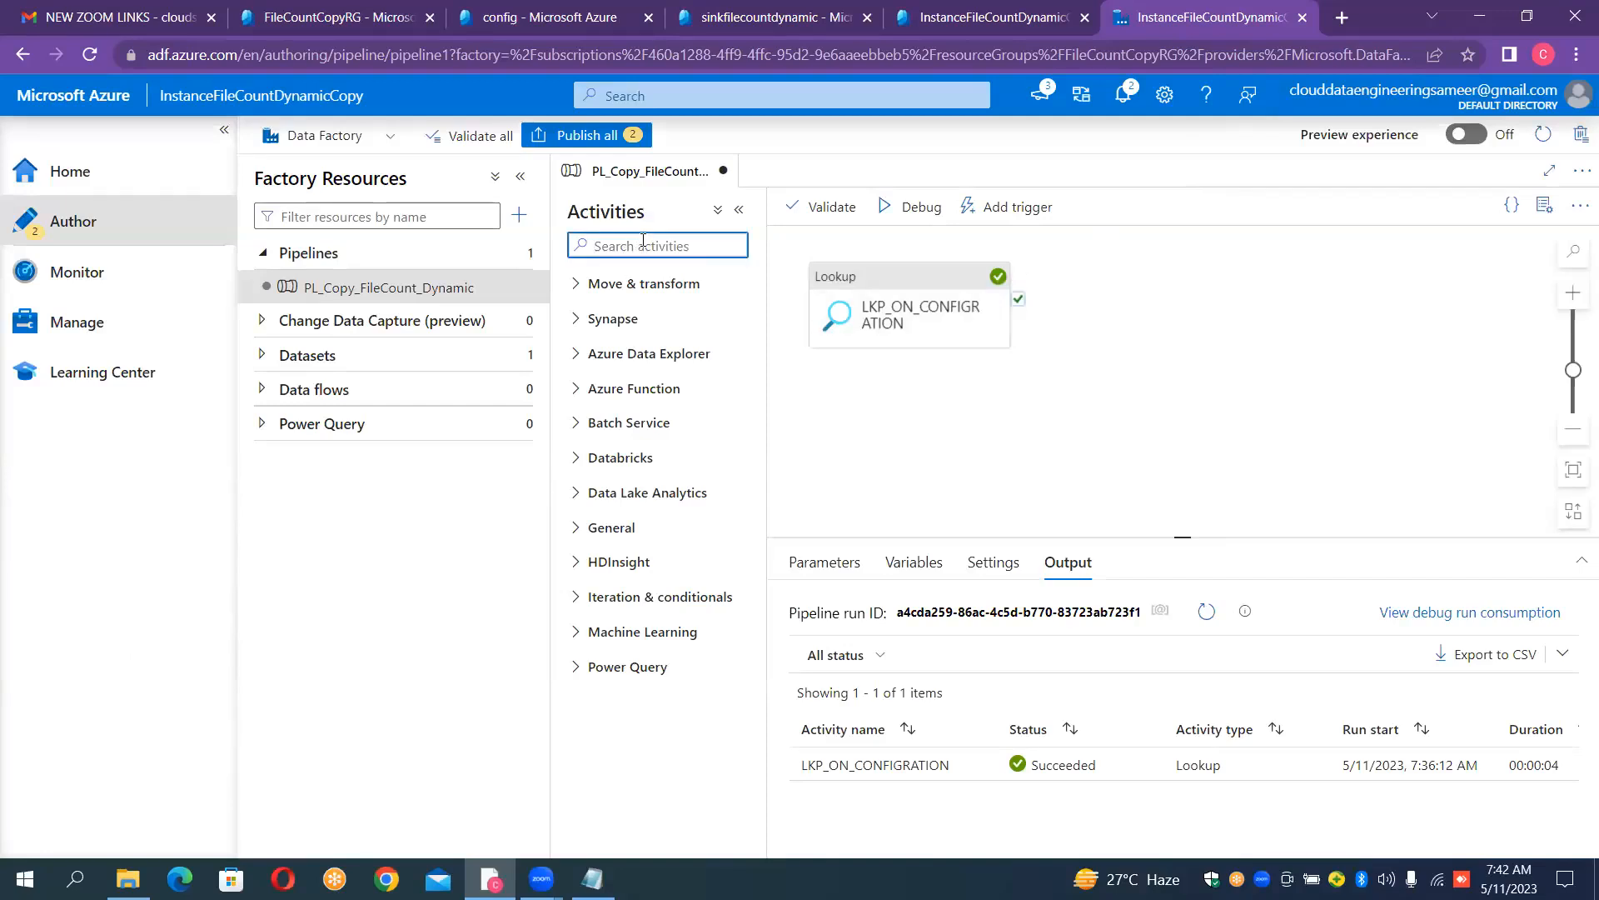
text(for)
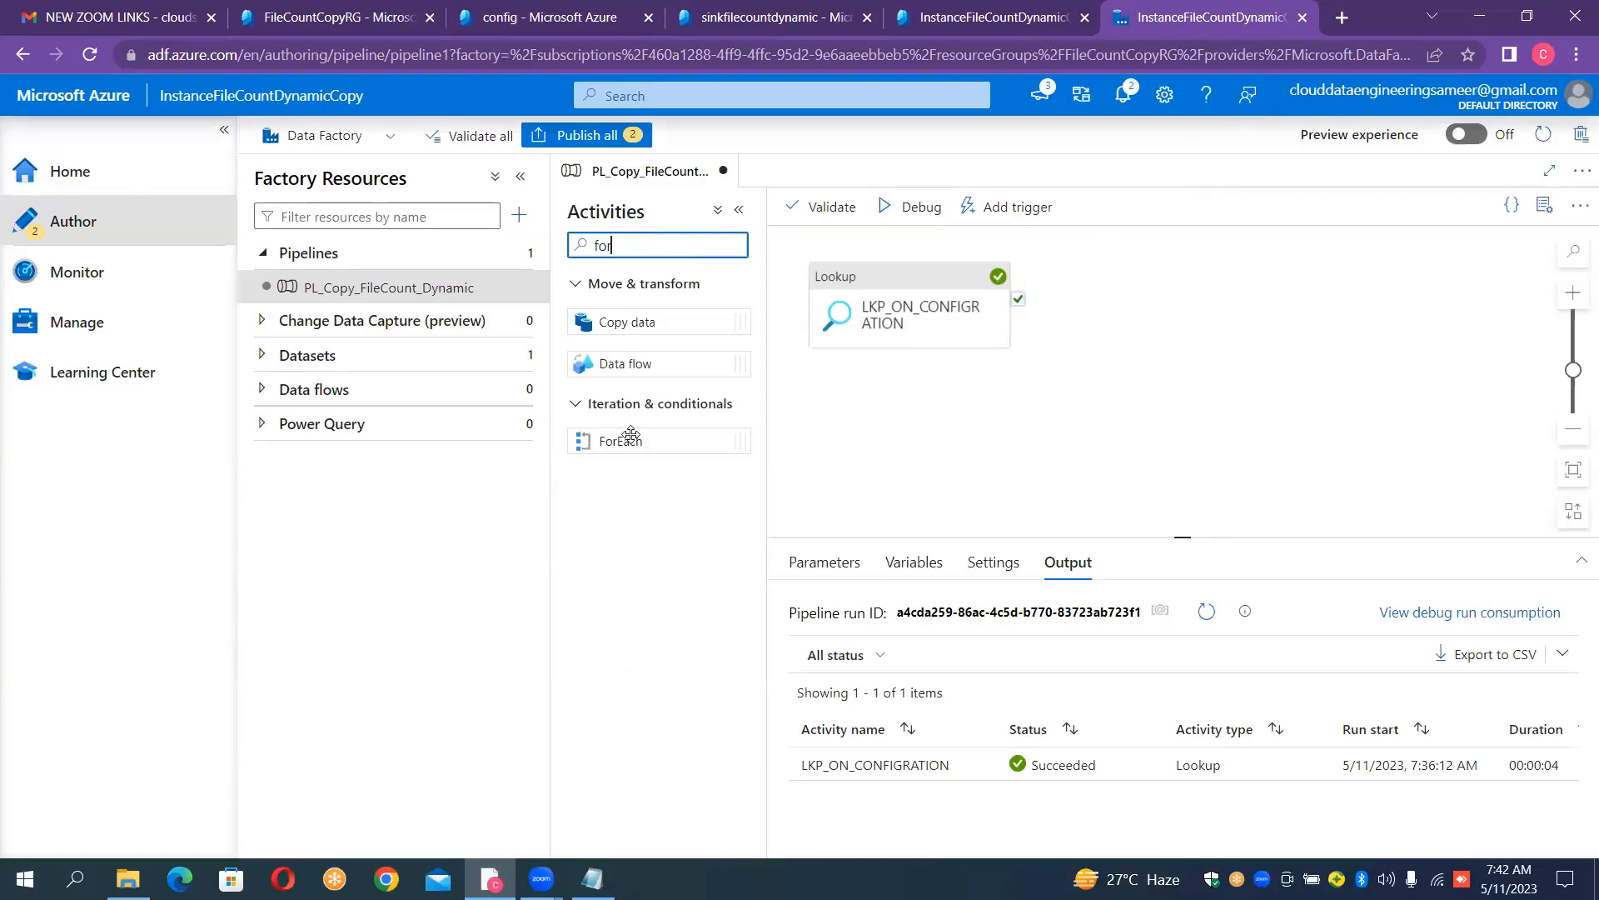
drag(633, 443, 1171, 297)
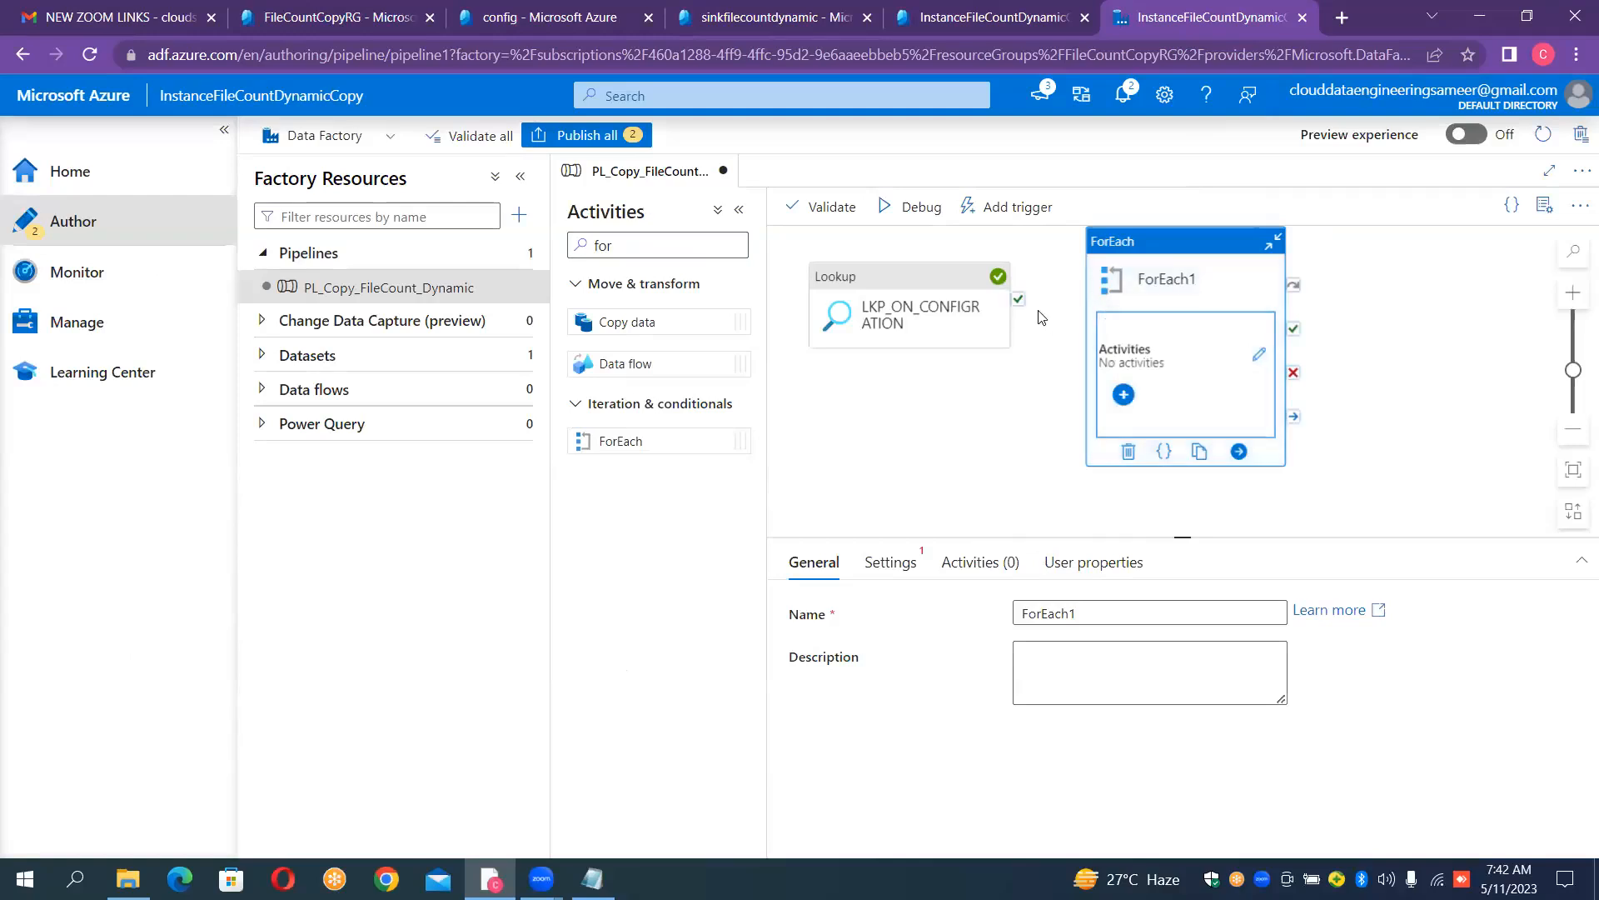
drag(1023, 302, 1202, 334)
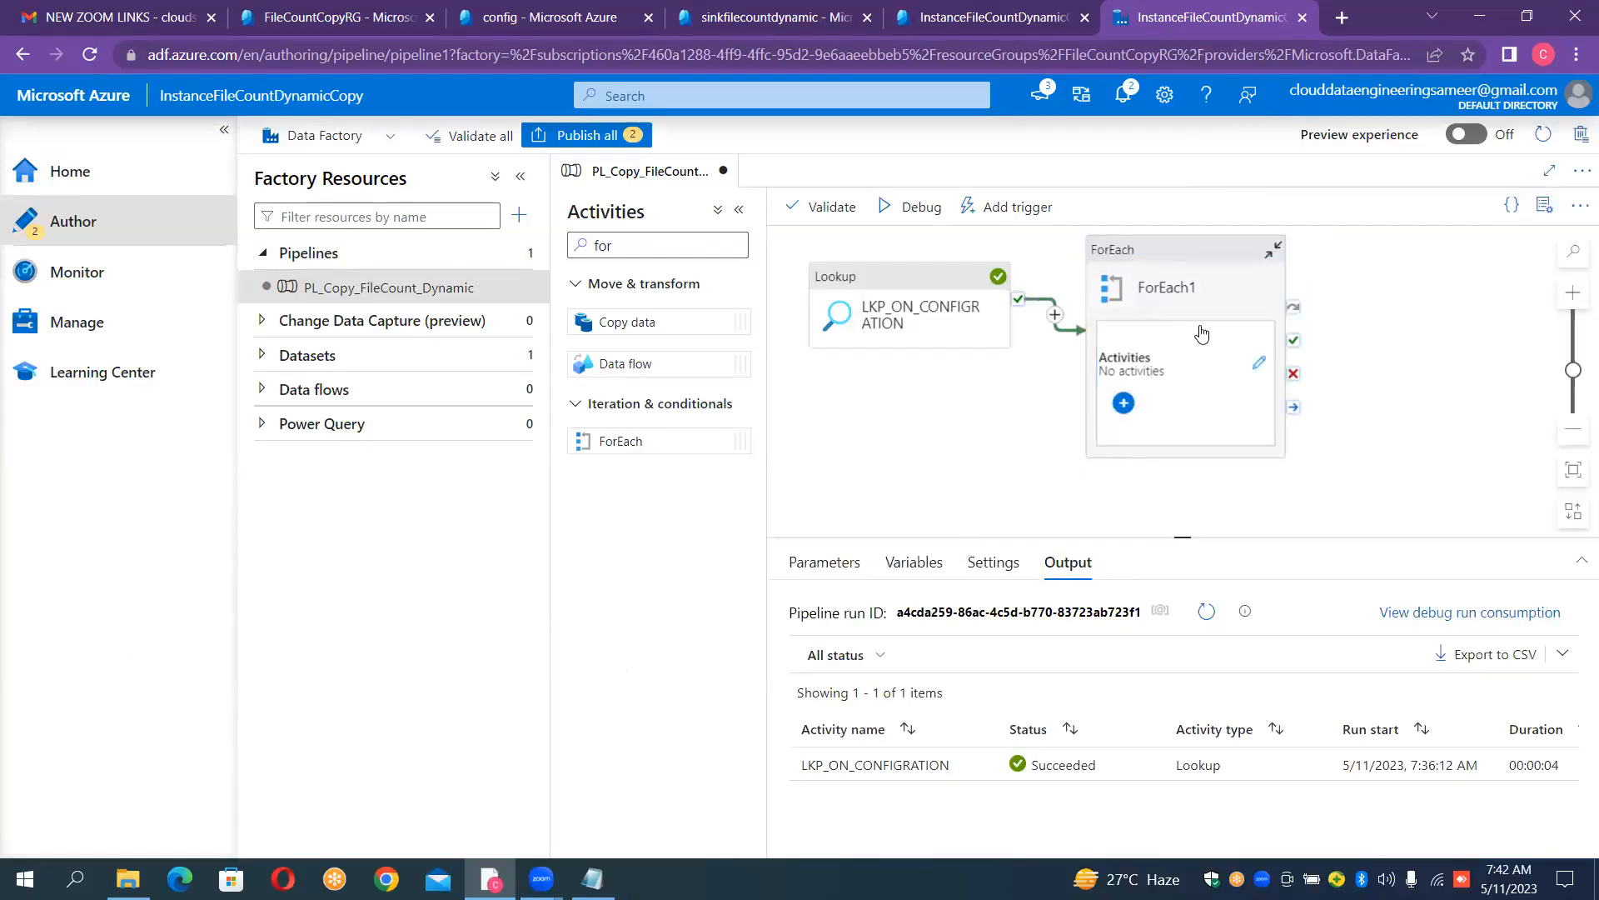
- Rename the ForEach activity to ForEach_Iteration
click(1204, 281)
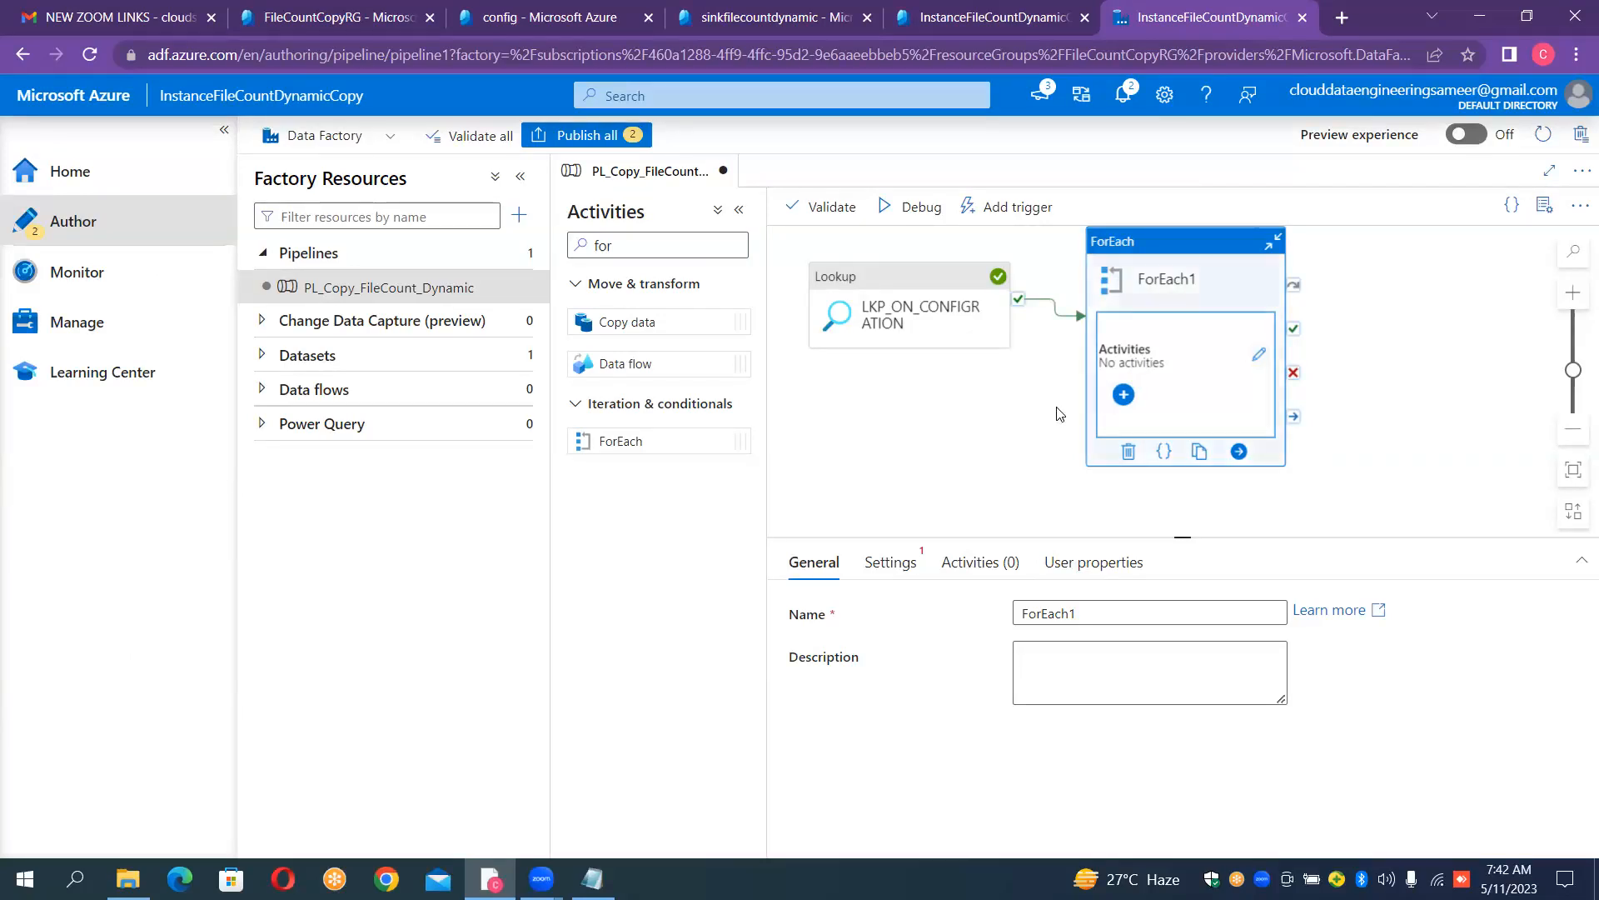
click(1074, 616)
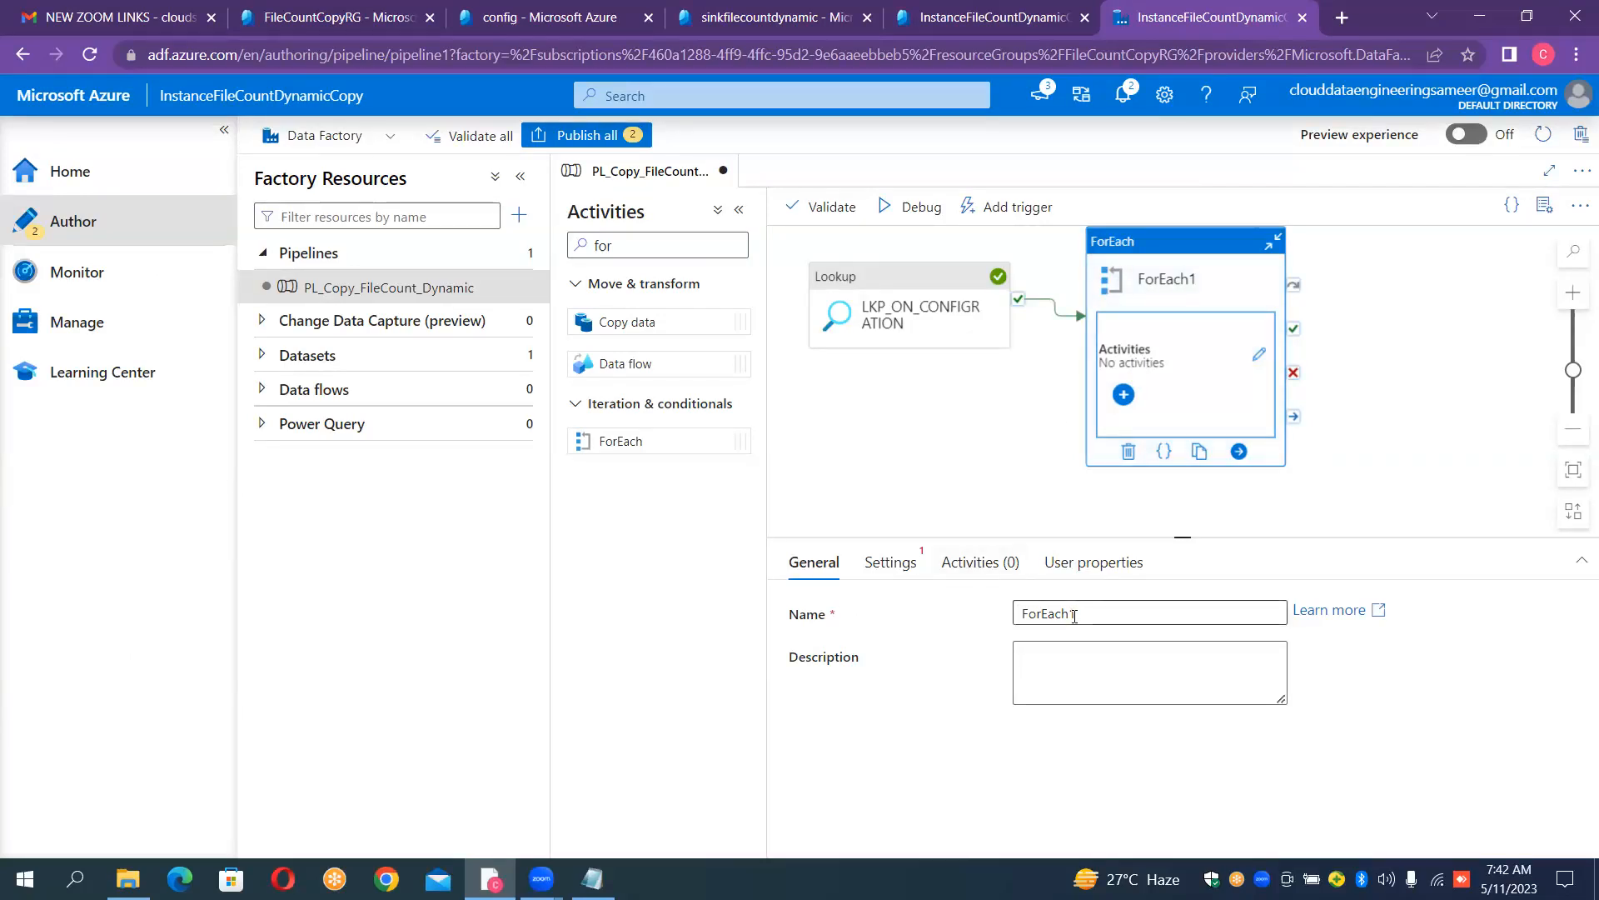
click(1086, 616)
text(_Iteration)
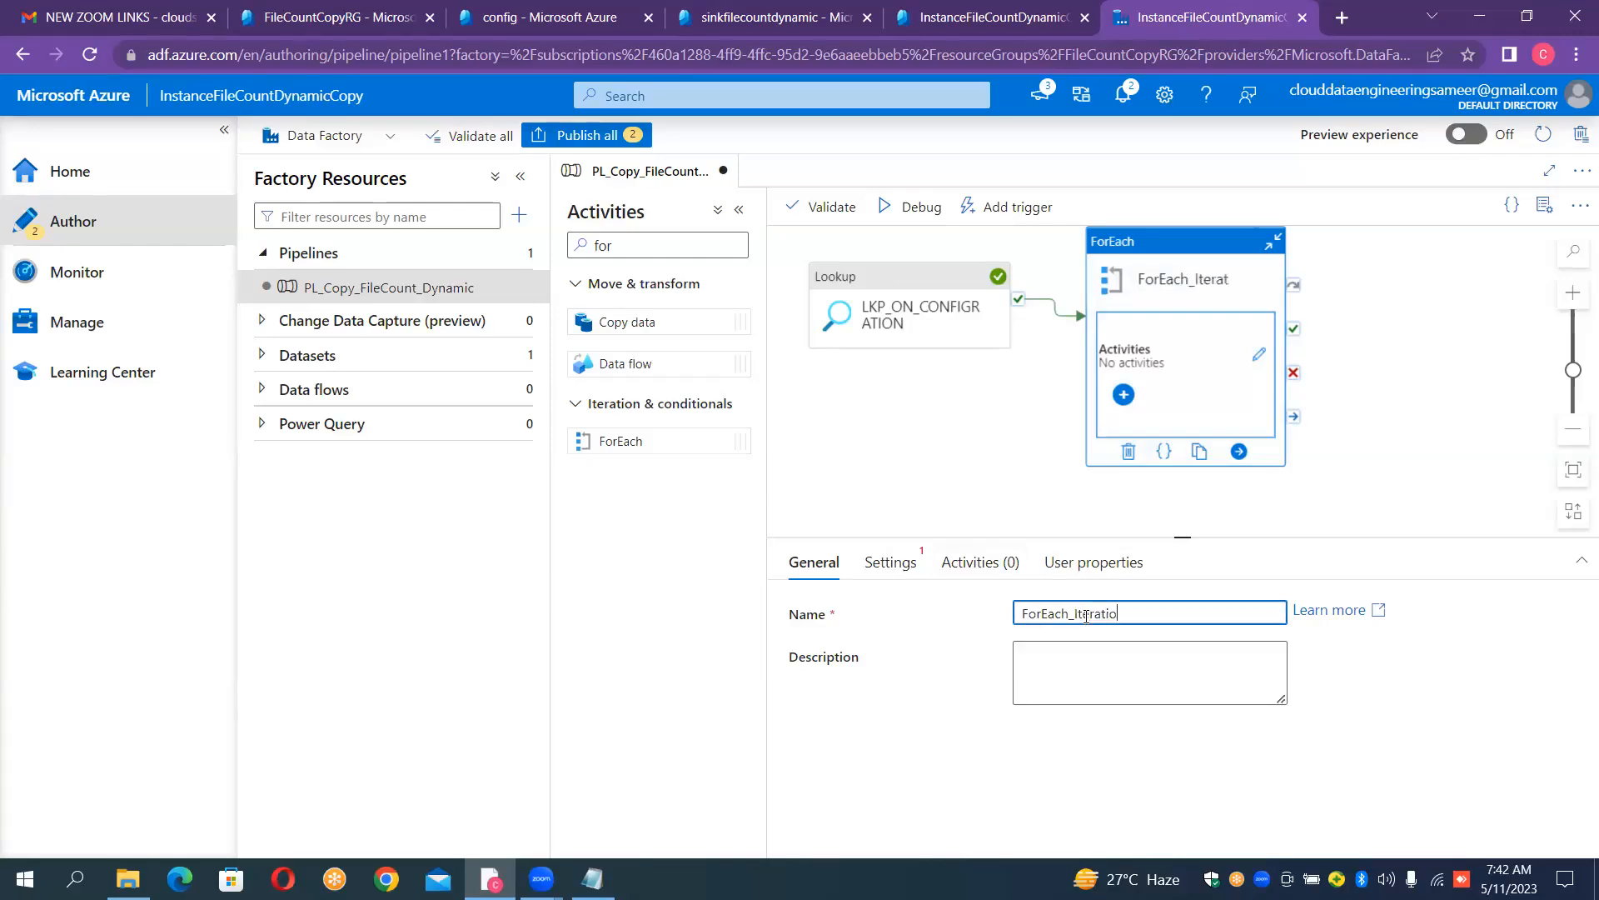
- Open the ForEach_Iteration settings and try switching the sequential option on and off
click(907, 564)
click(1024, 611)
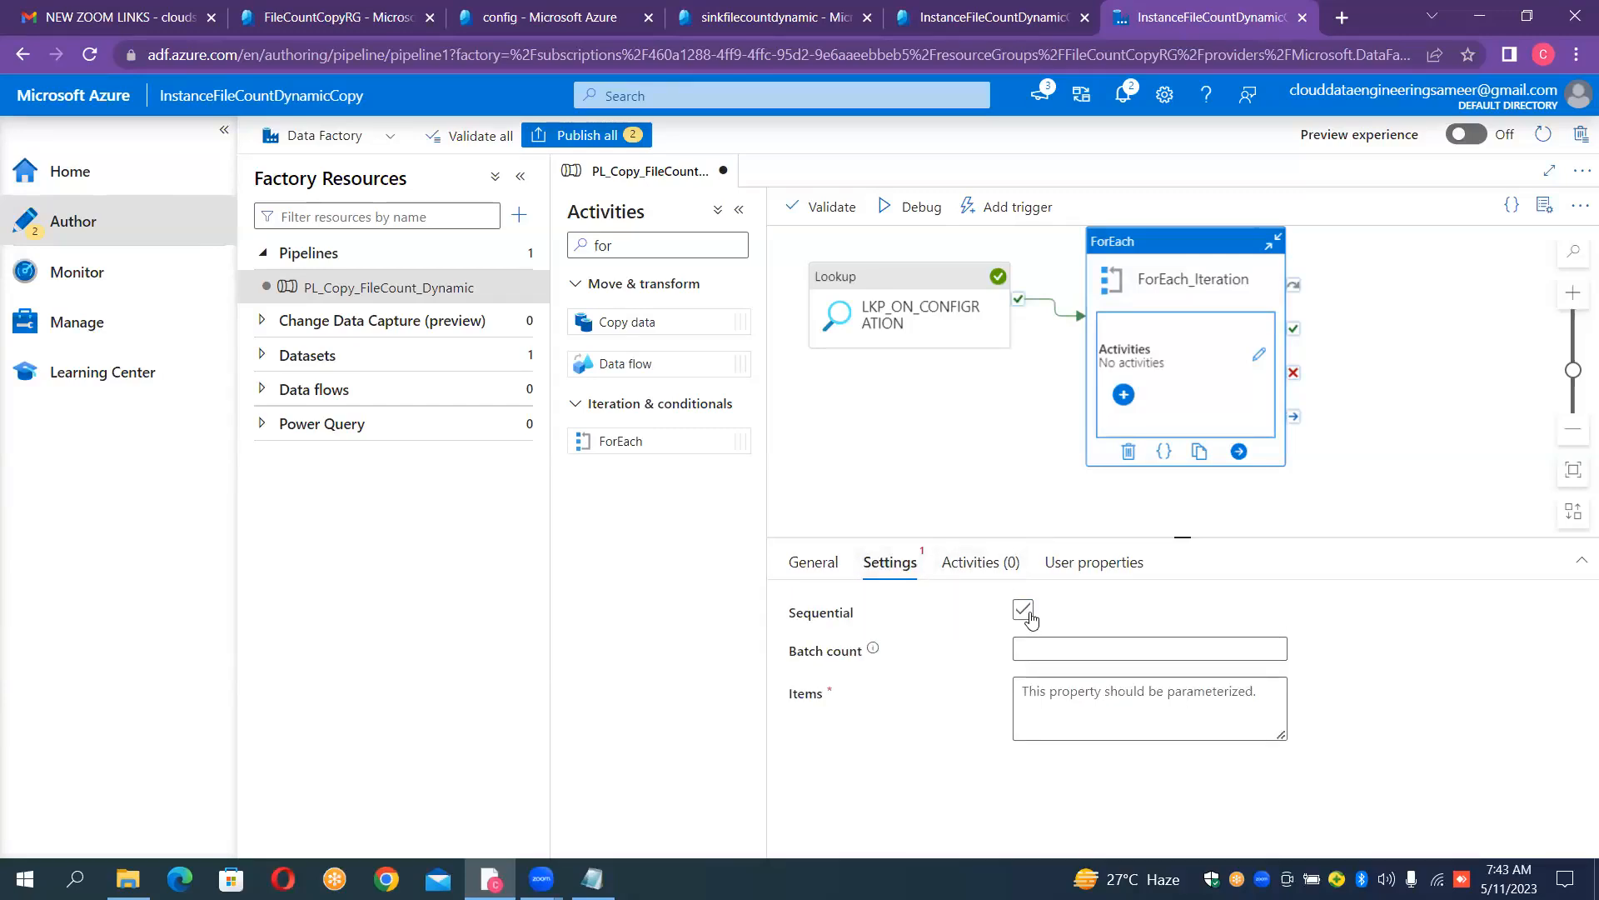
click(1024, 610)
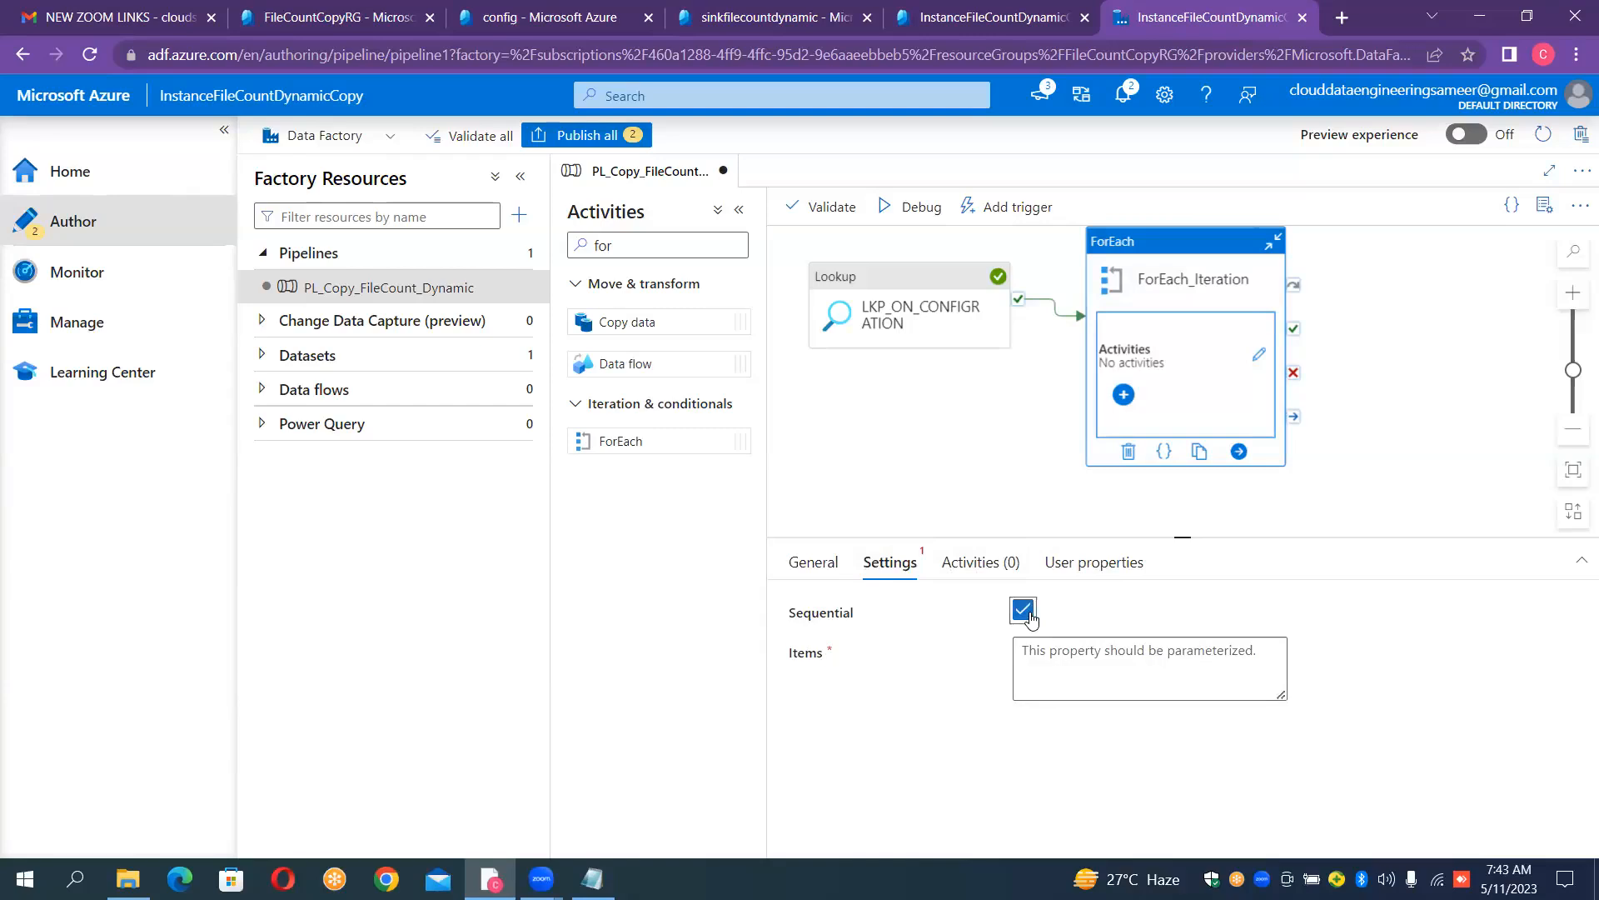
click(1028, 614)
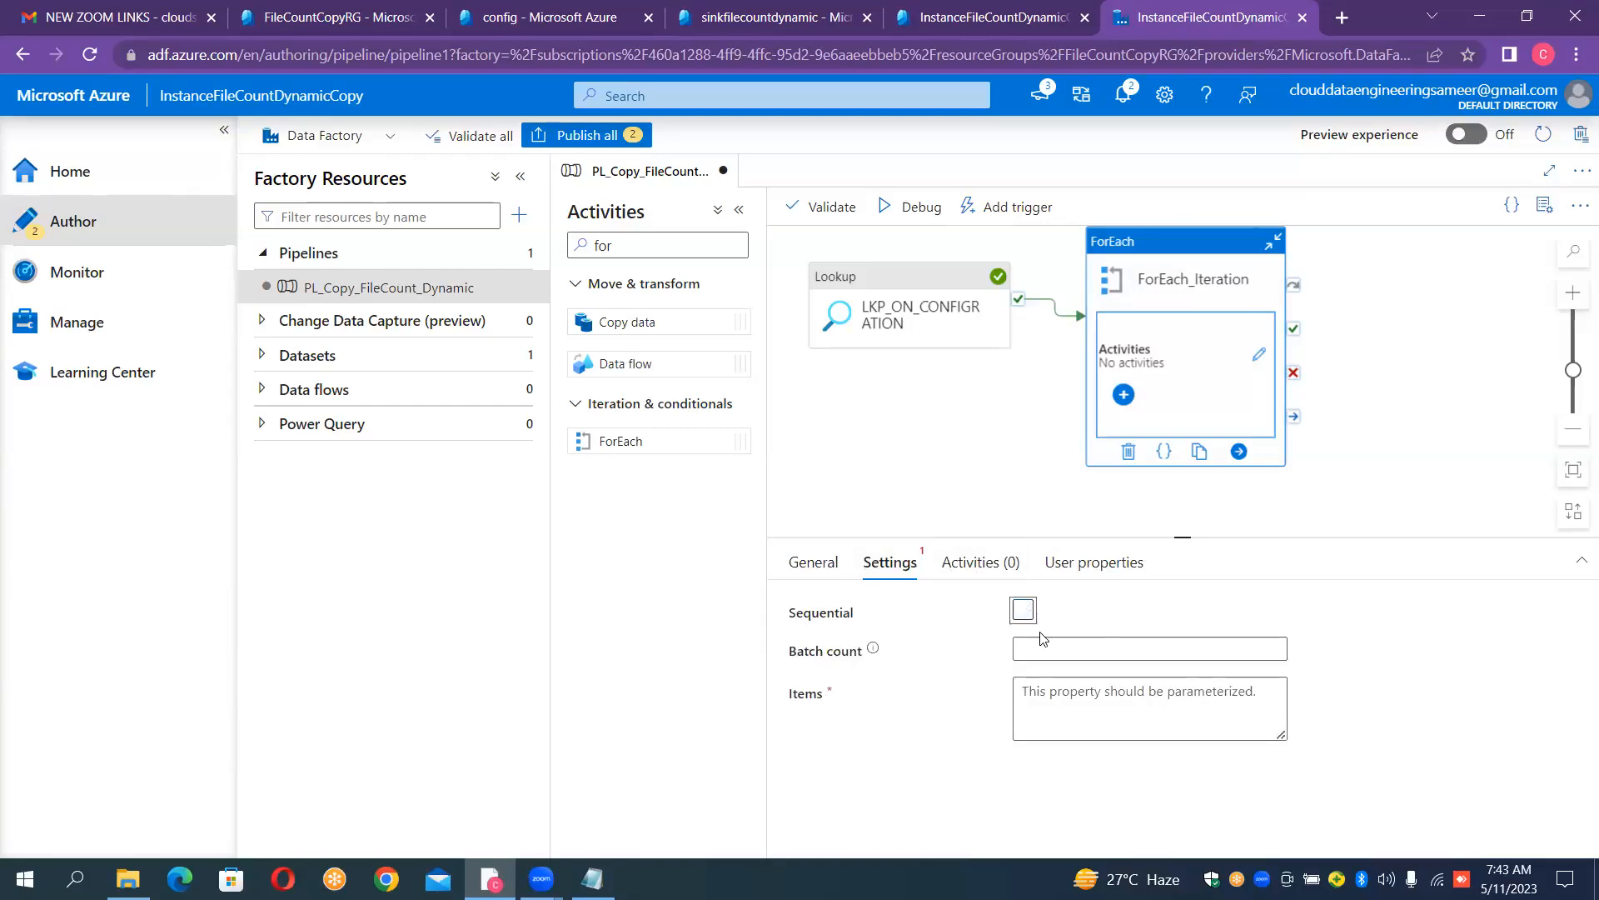
- Try out different batch count values for the ForEach_Iteration activity
click(1051, 650)
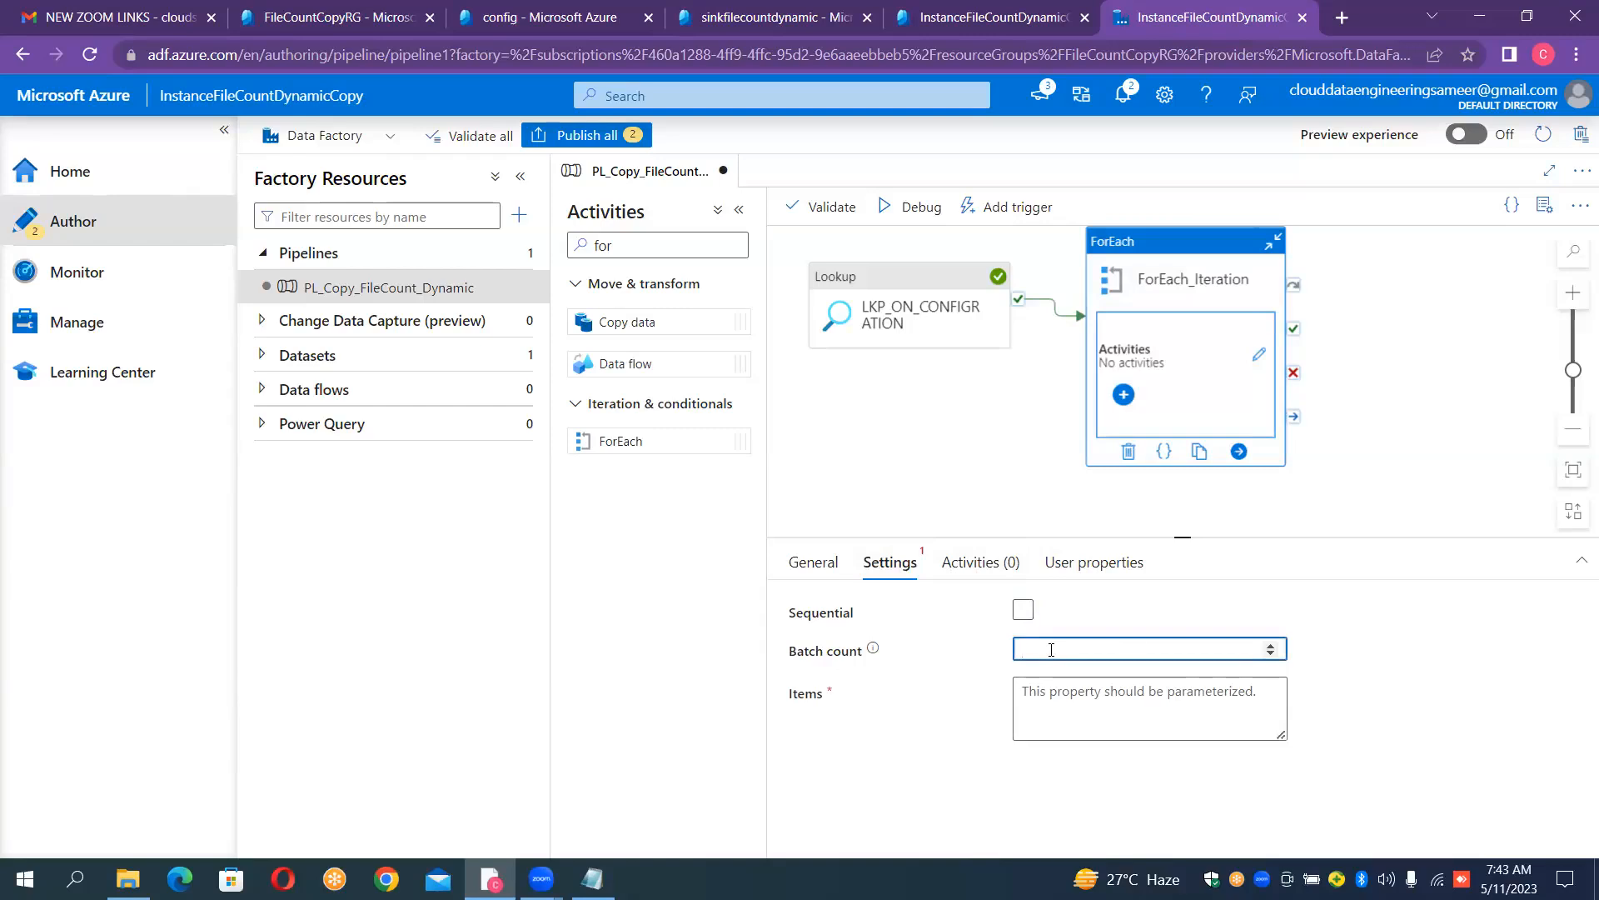
click(1272, 645)
text(3)
double_click(1272, 647)
triple_click(1272, 647)
triple_click(1272, 647)
triple_click(1272, 646)
click(1272, 653)
click(1272, 653)
click(1272, 653)
click(1272, 653)
click(1272, 654)
click(1024, 613)
click(1024, 613)
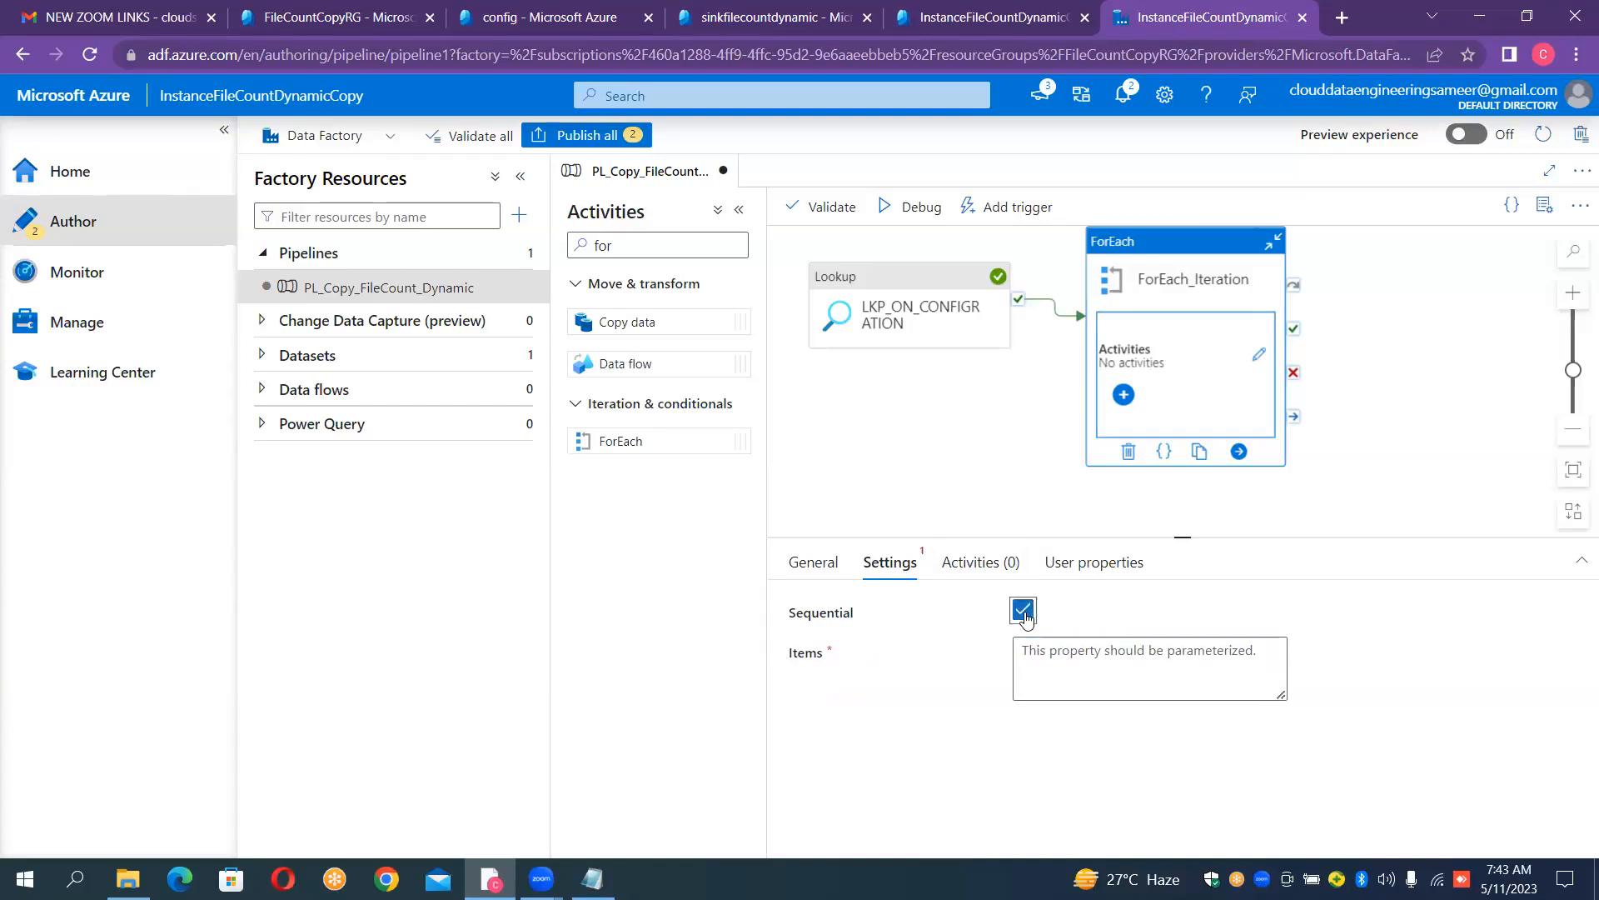
click(1064, 662)
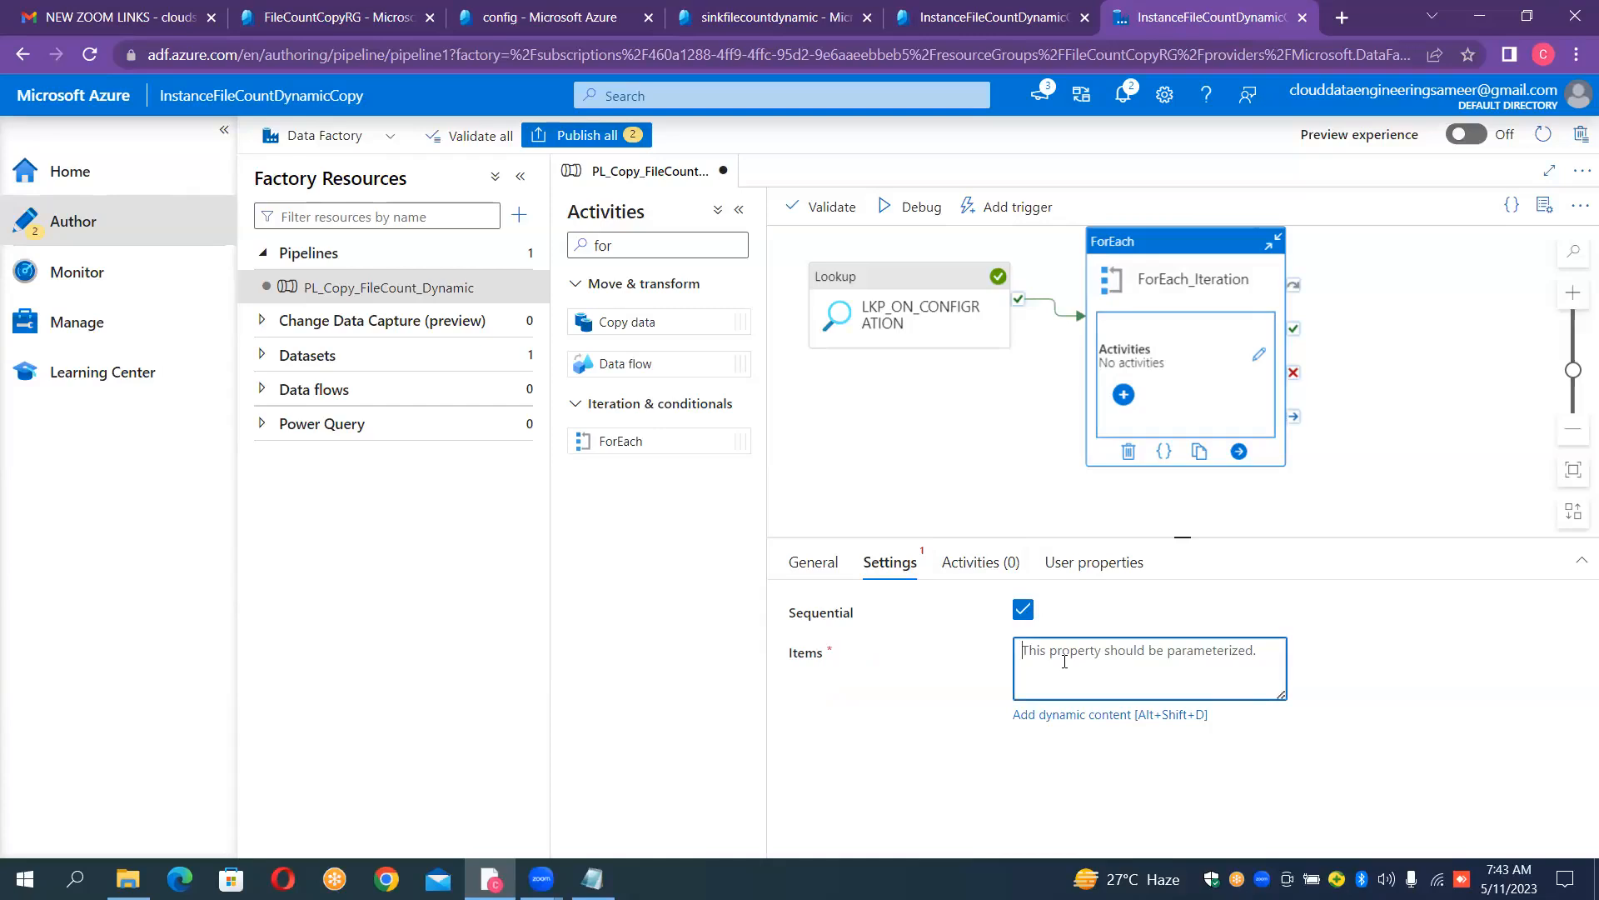
click(1074, 718)
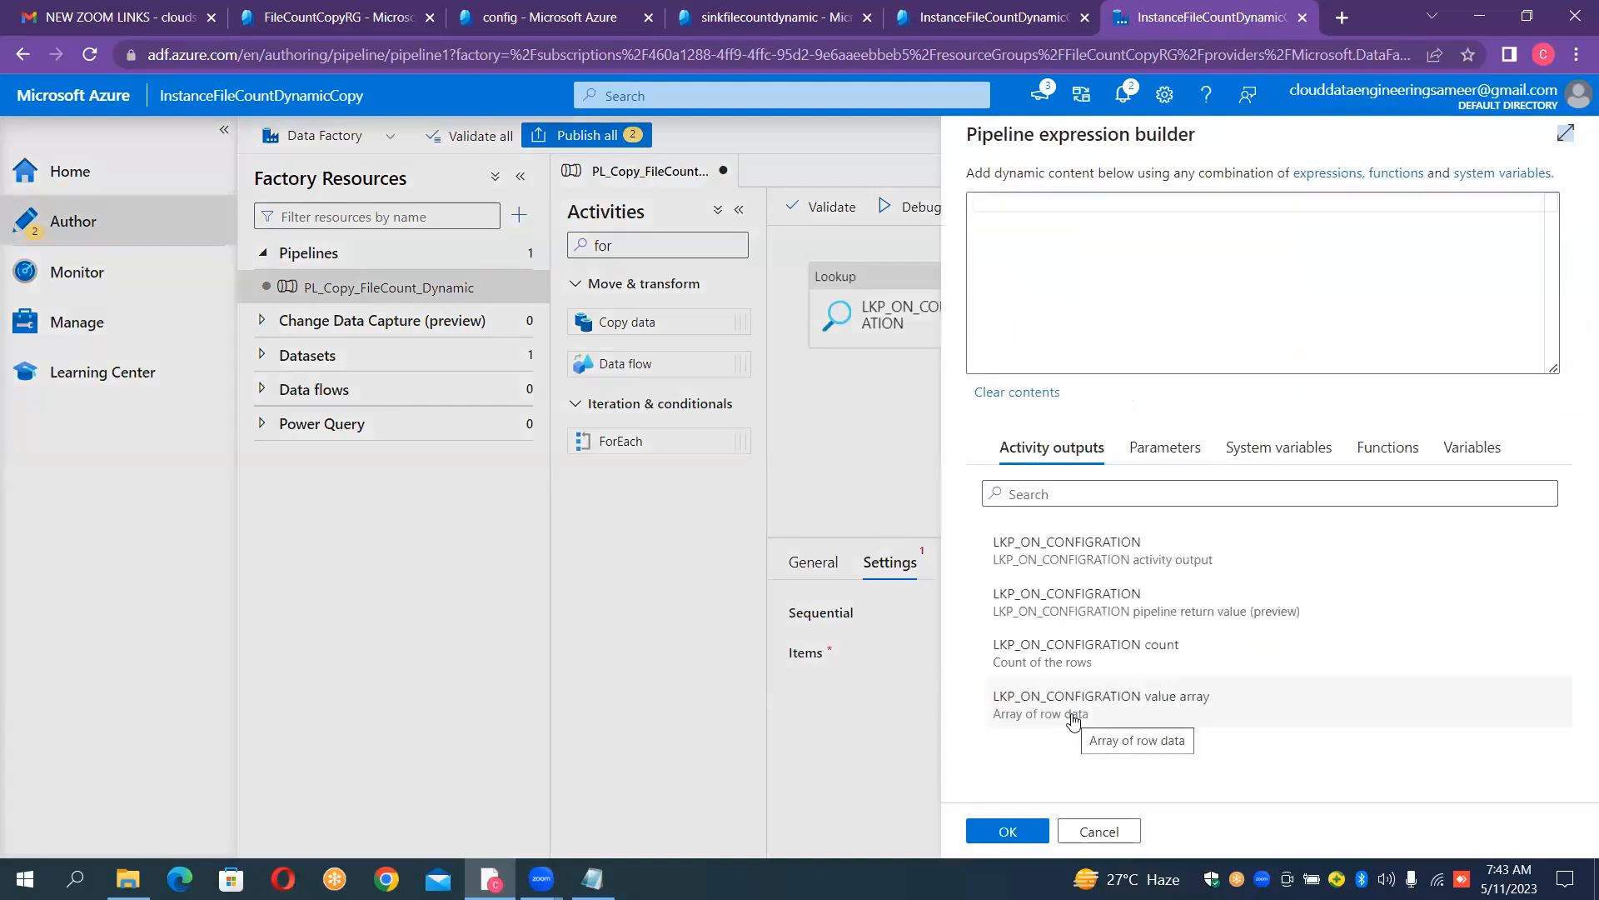
click(1096, 571)
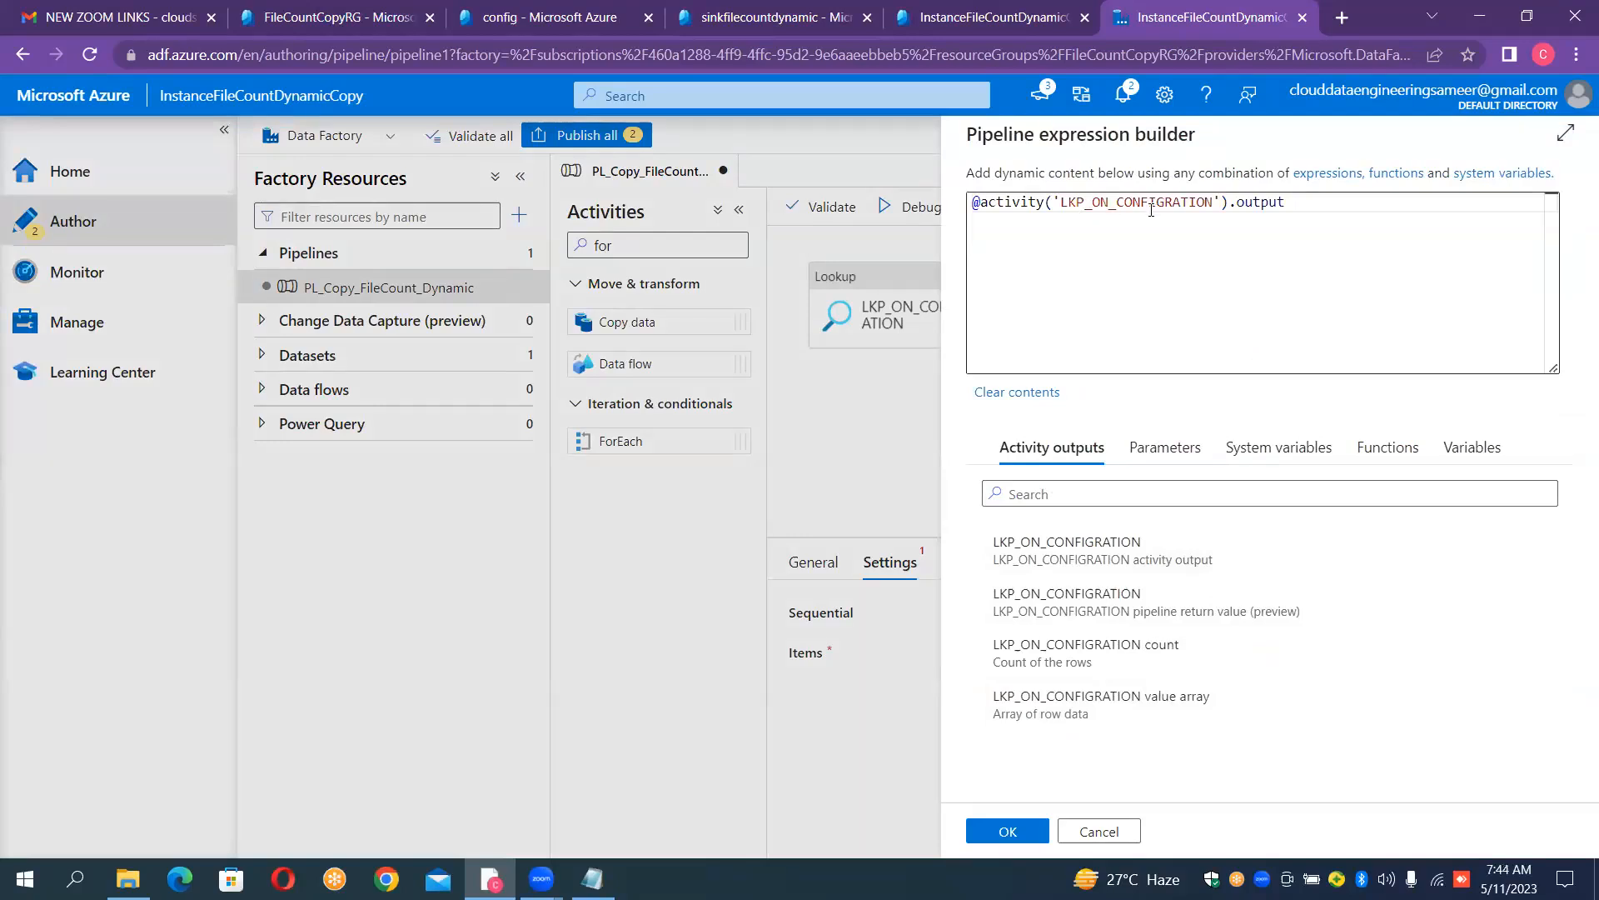
click(1302, 201)
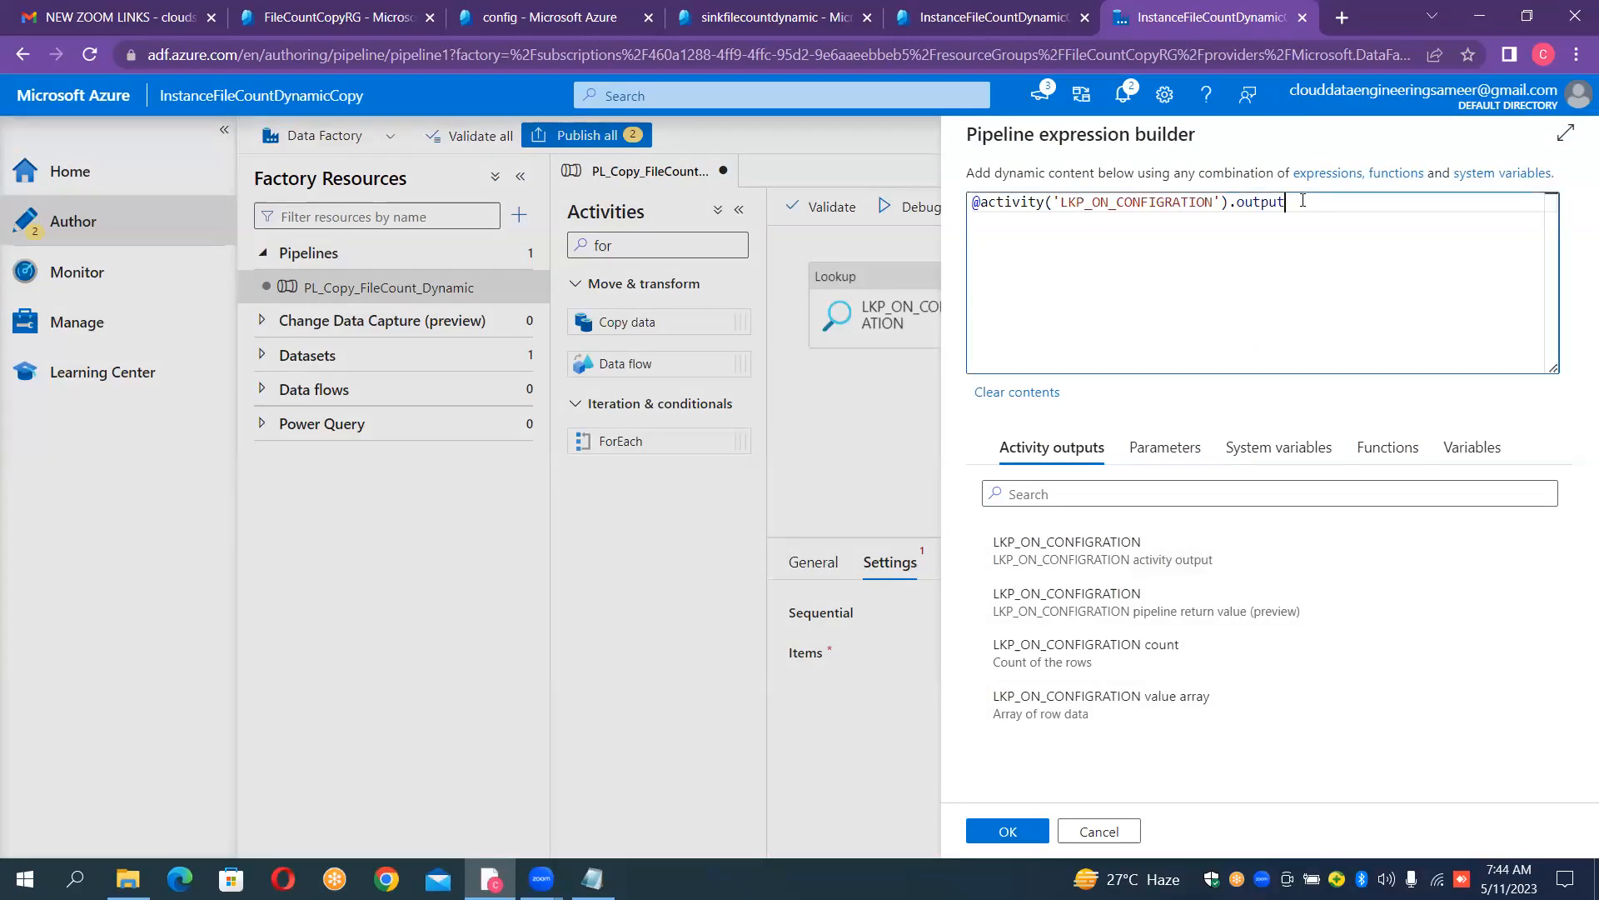
text(.)
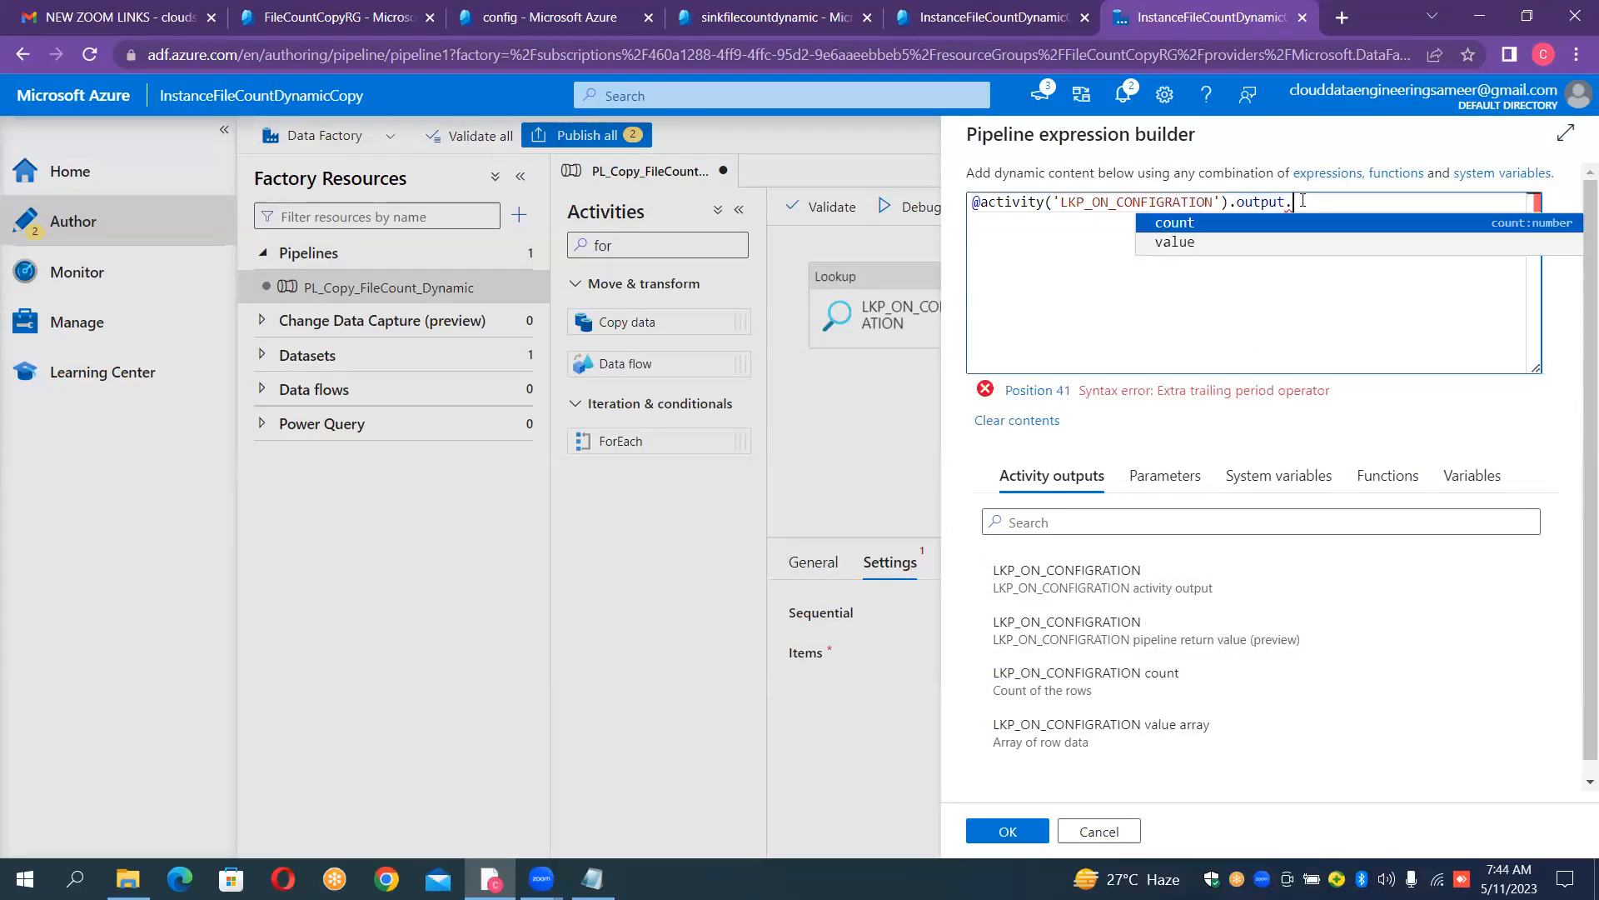
click(1188, 243)
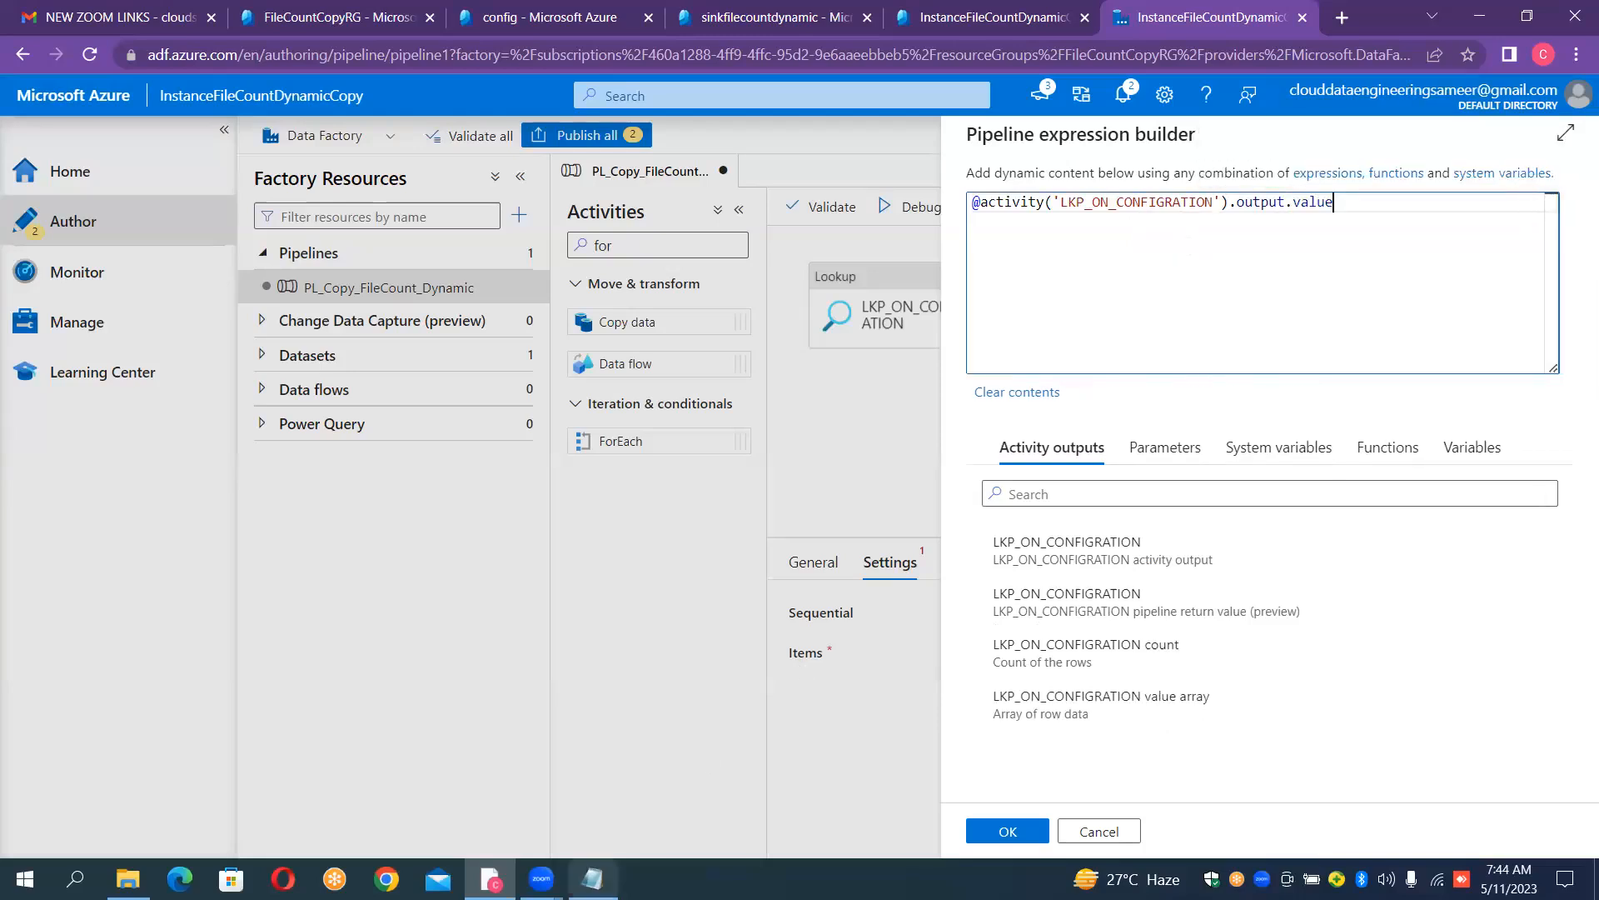
- Switch to Notepad to highlight the source and sink container entries in the sample lookup output, and return to Data Factory to confirm the items expression
click(592, 879)
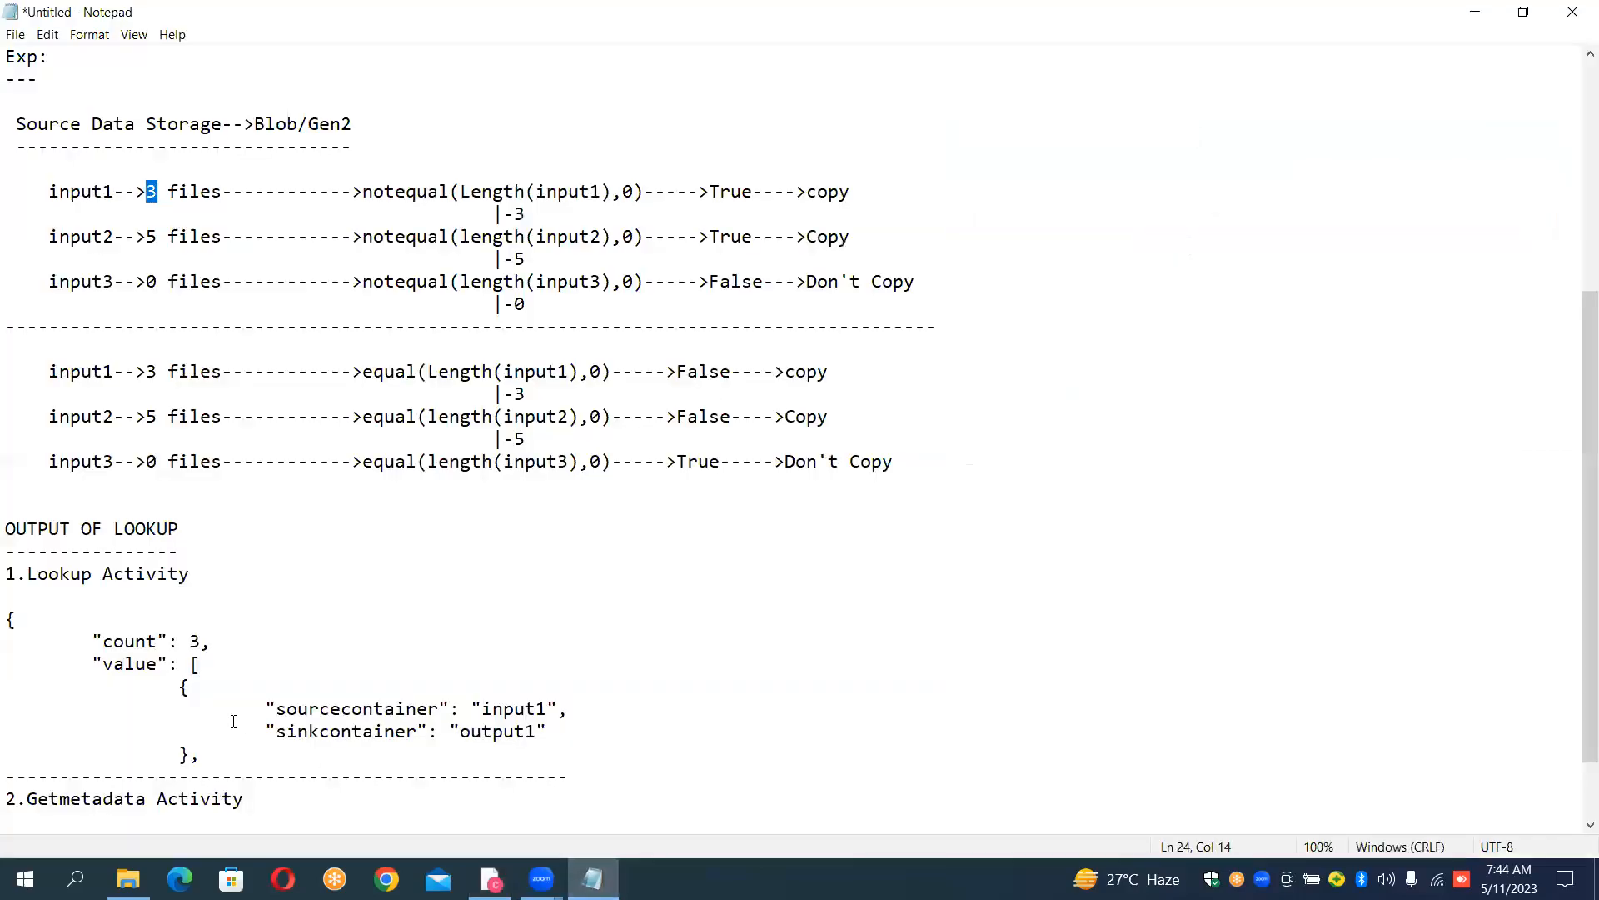
drag(101, 664, 562, 736)
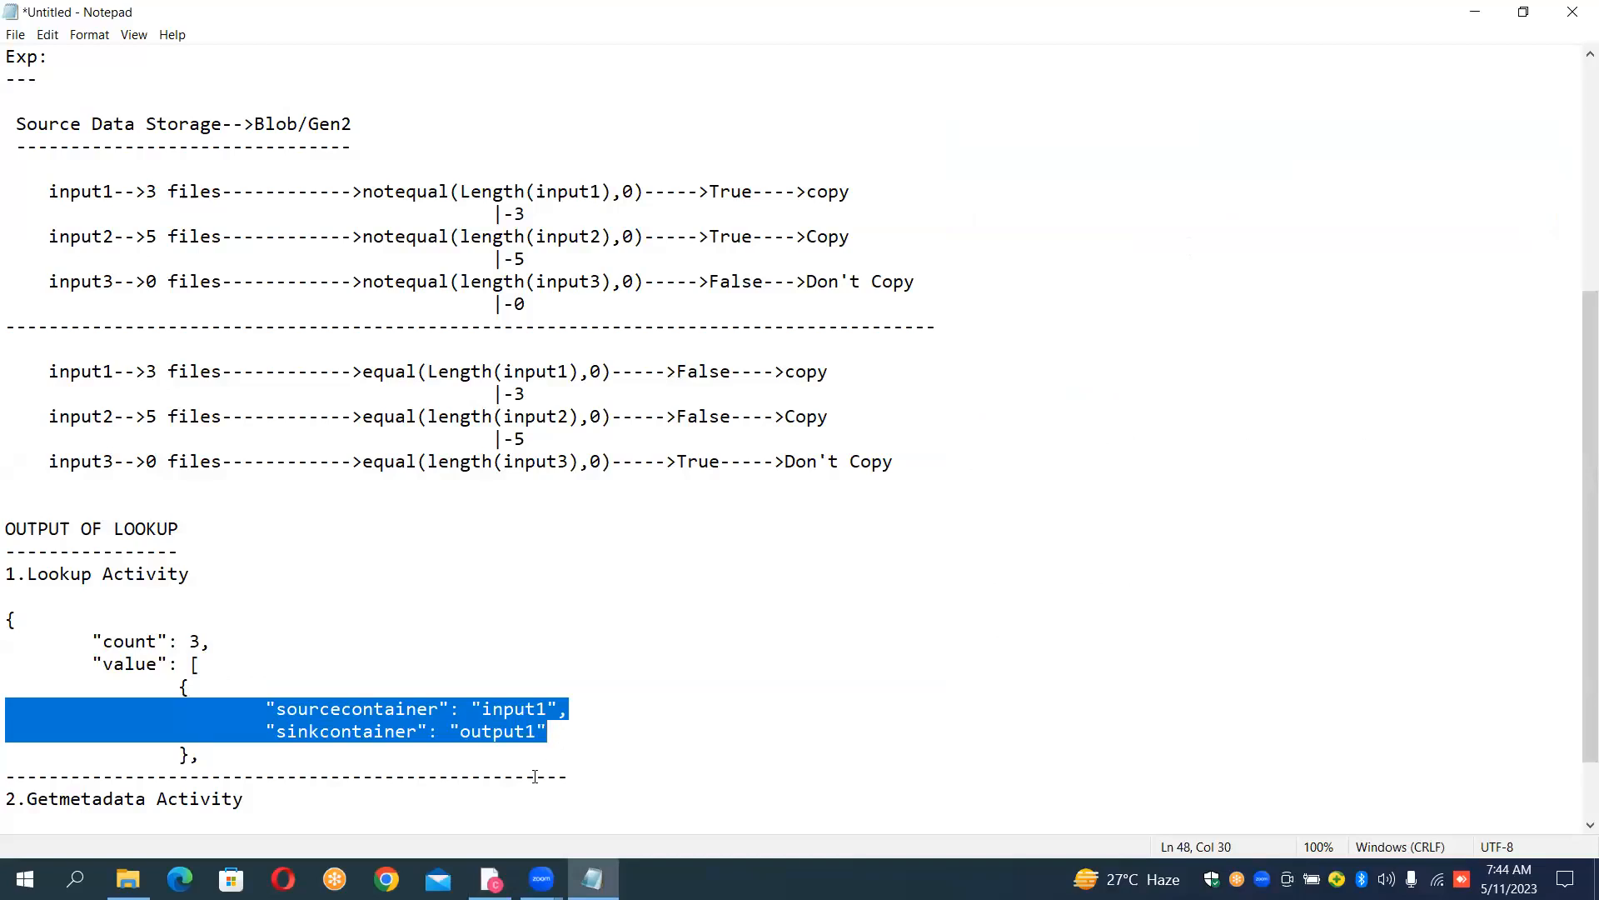
click(490, 880)
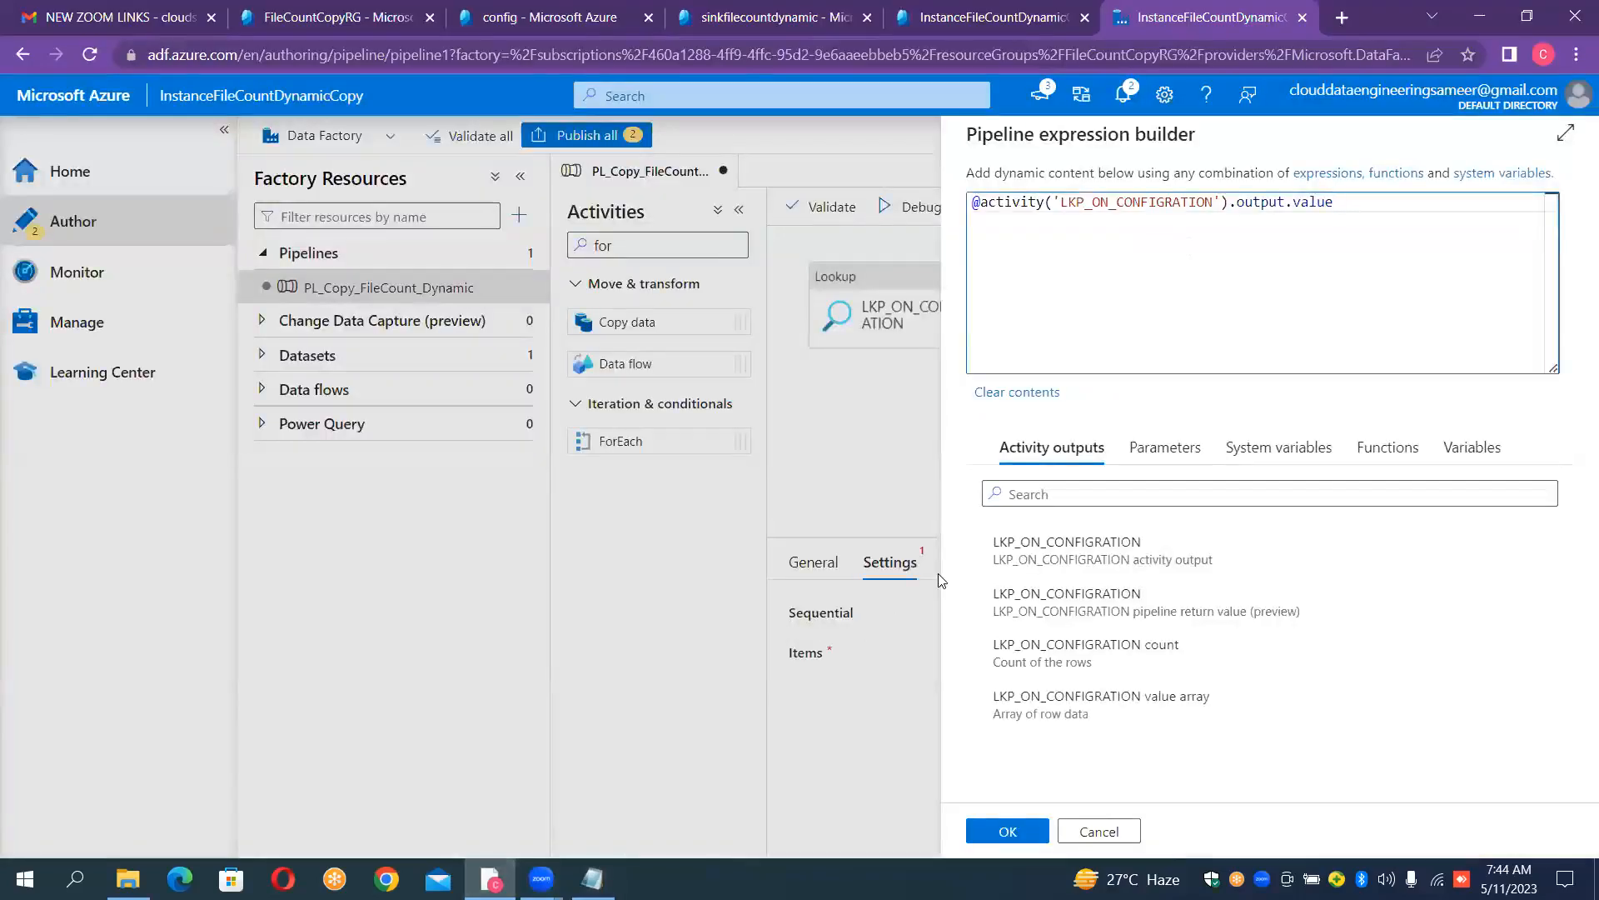
click(1022, 831)
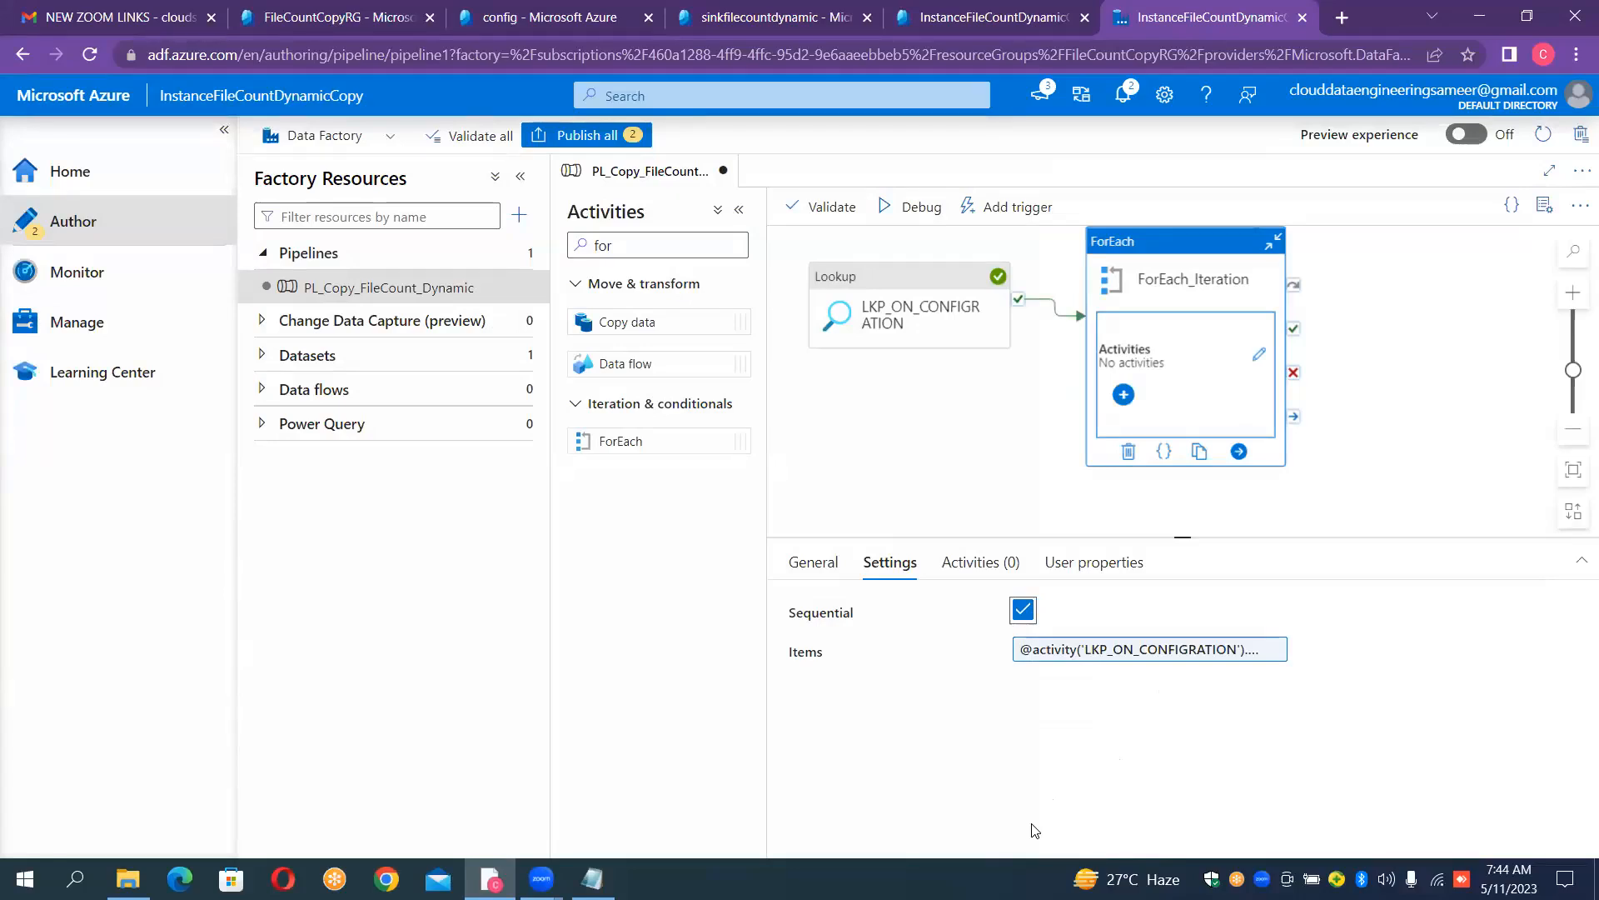
- Open the inner activities of ForEach_Iteration, and check the input1 container's files in the sourcefilecountdynamic storage account
click(1260, 358)
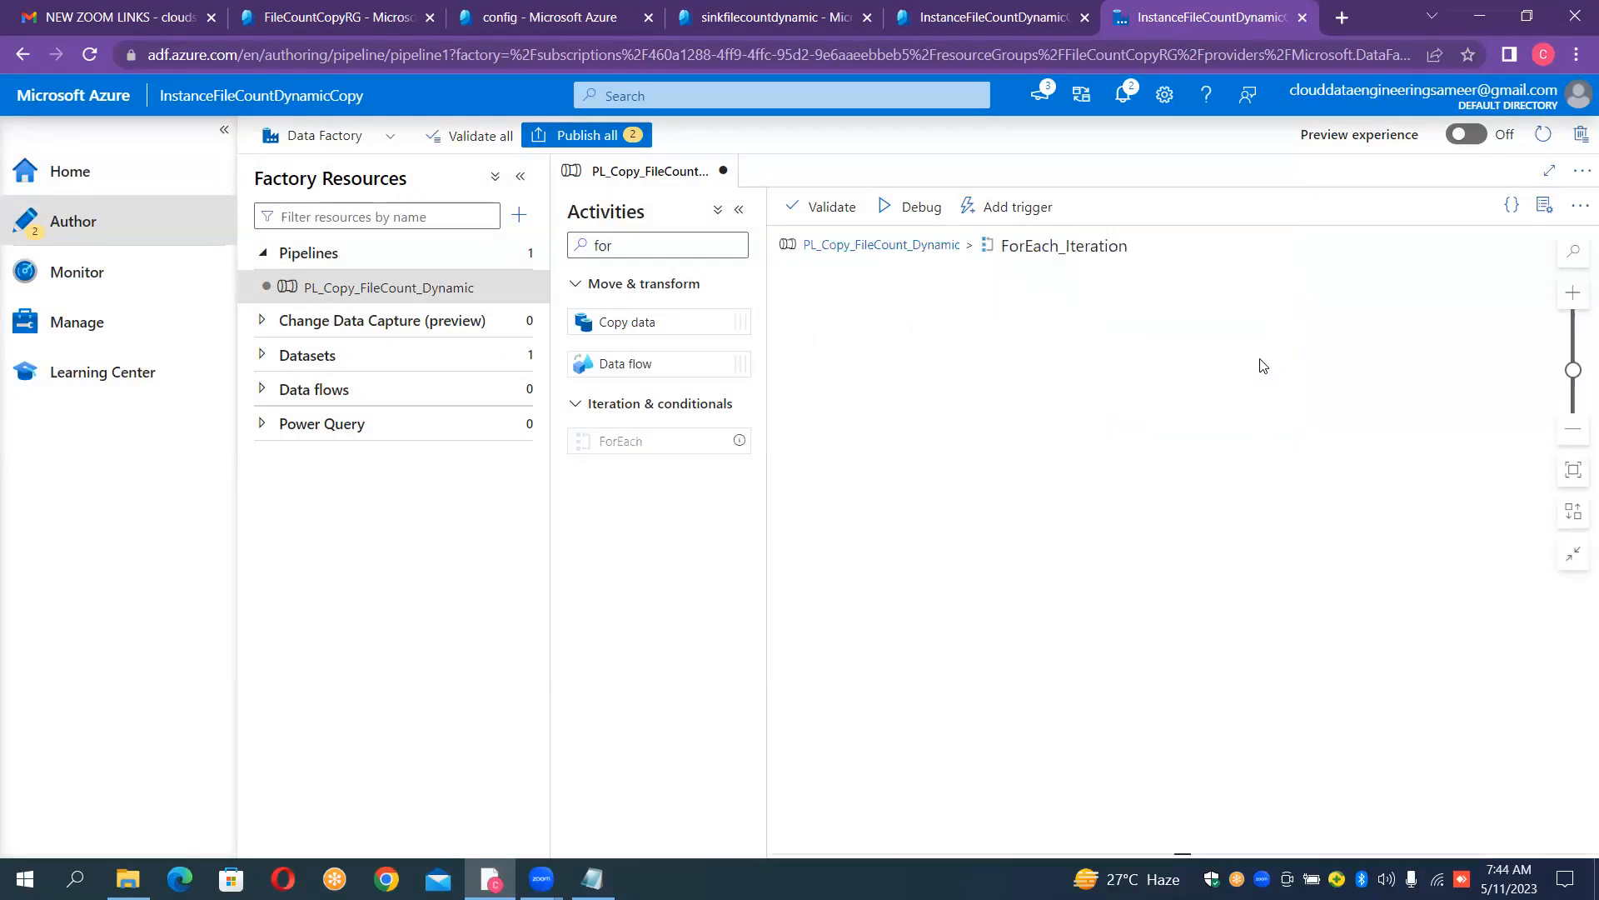
click(621, 17)
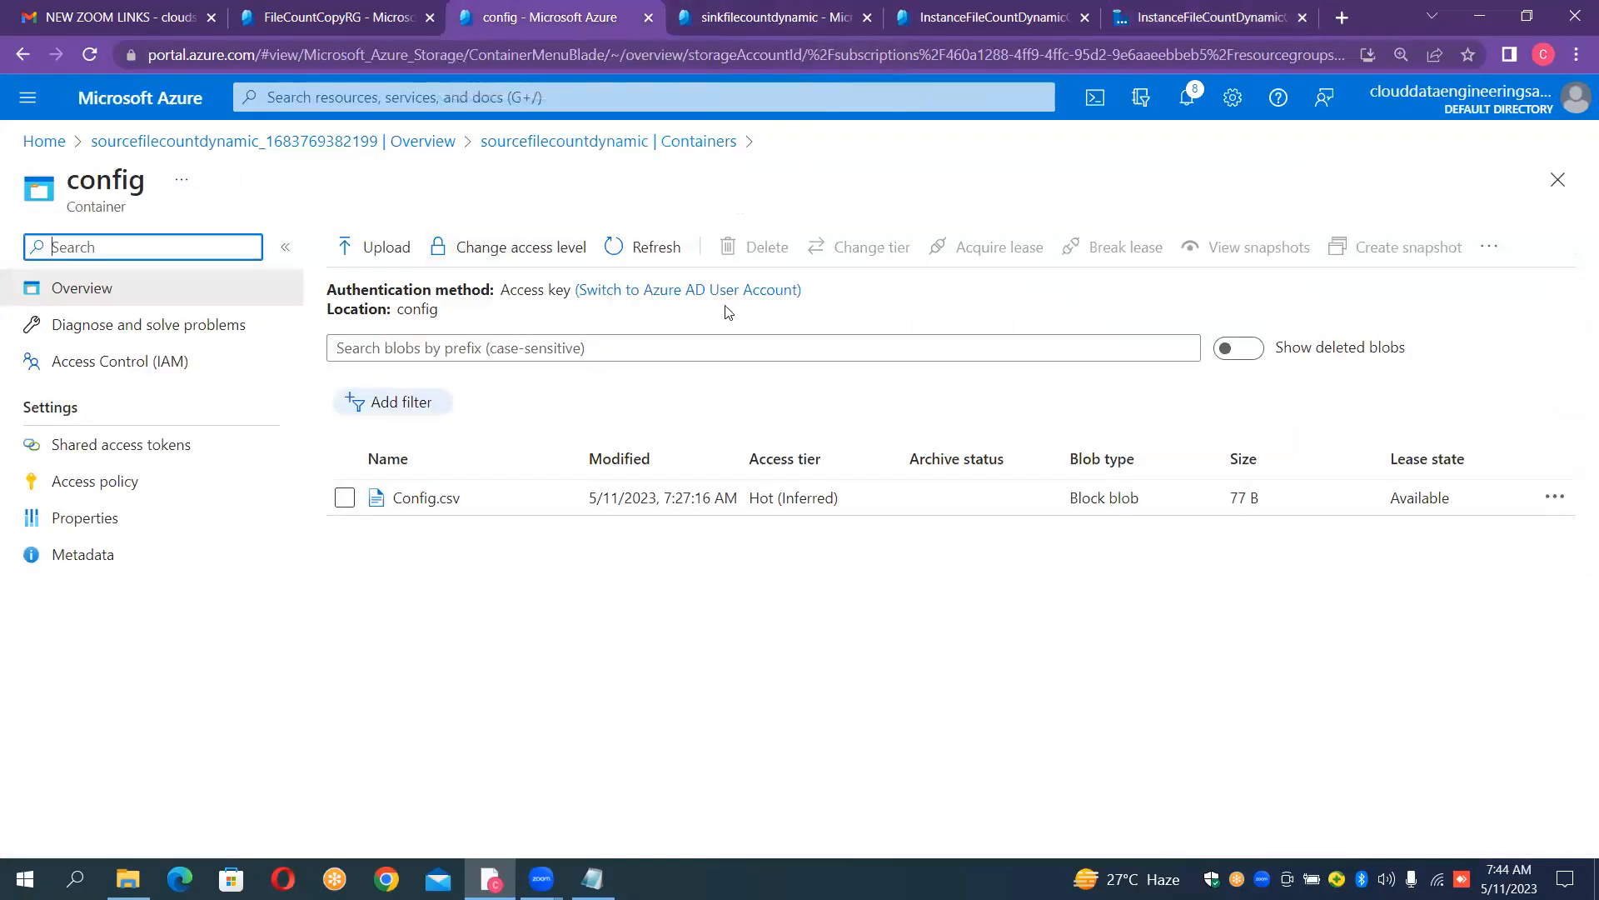
click(526, 141)
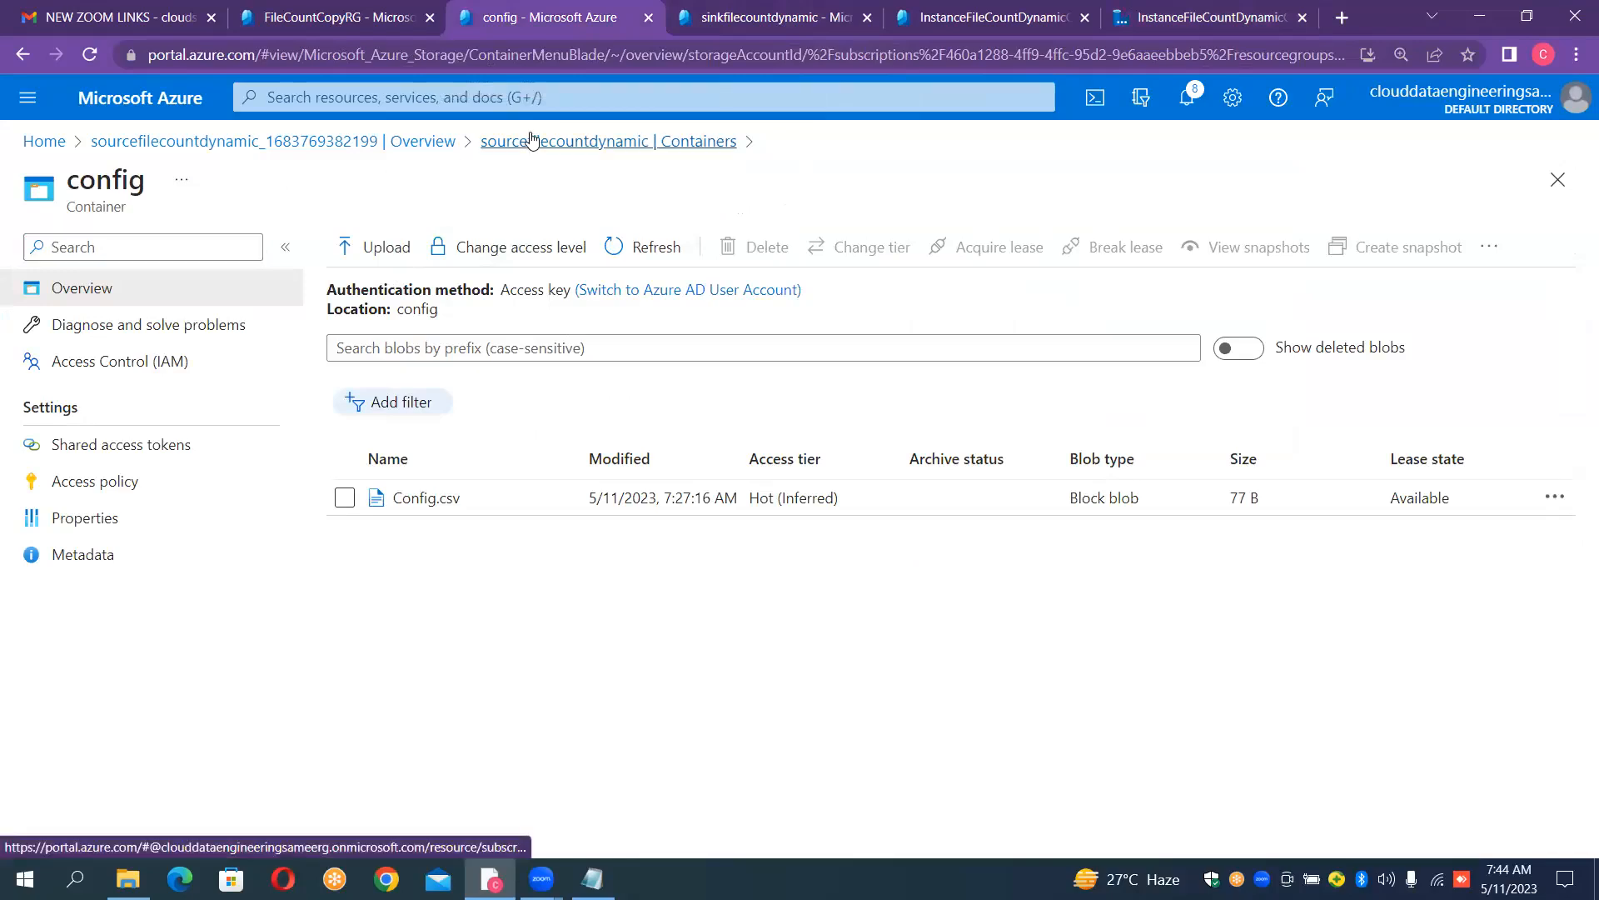
click(400, 466)
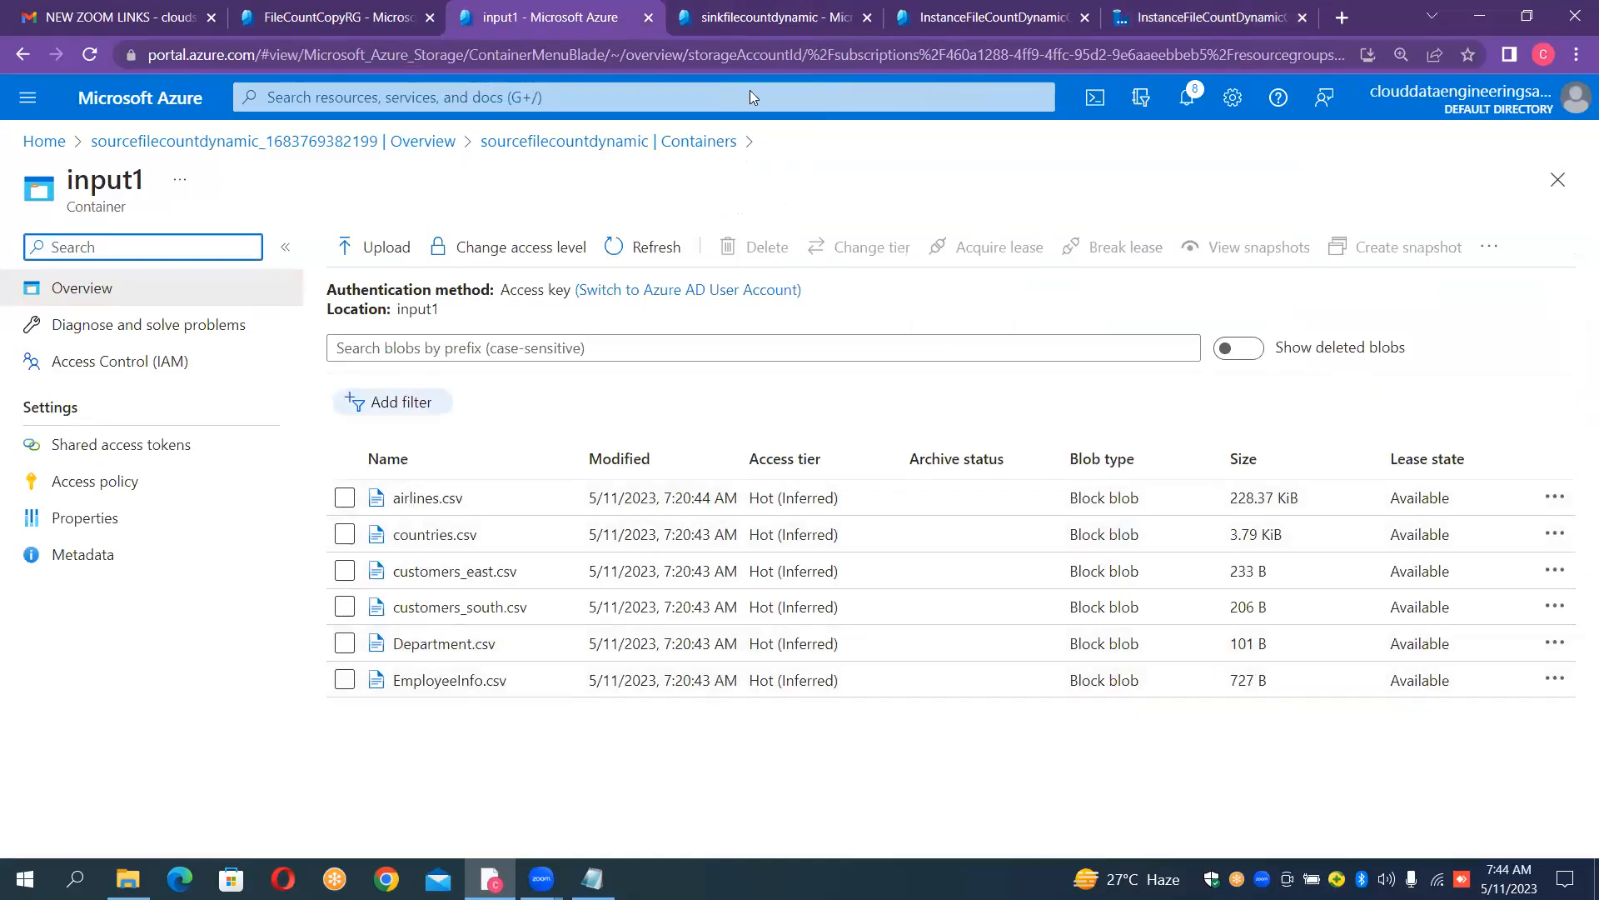
click(712, 143)
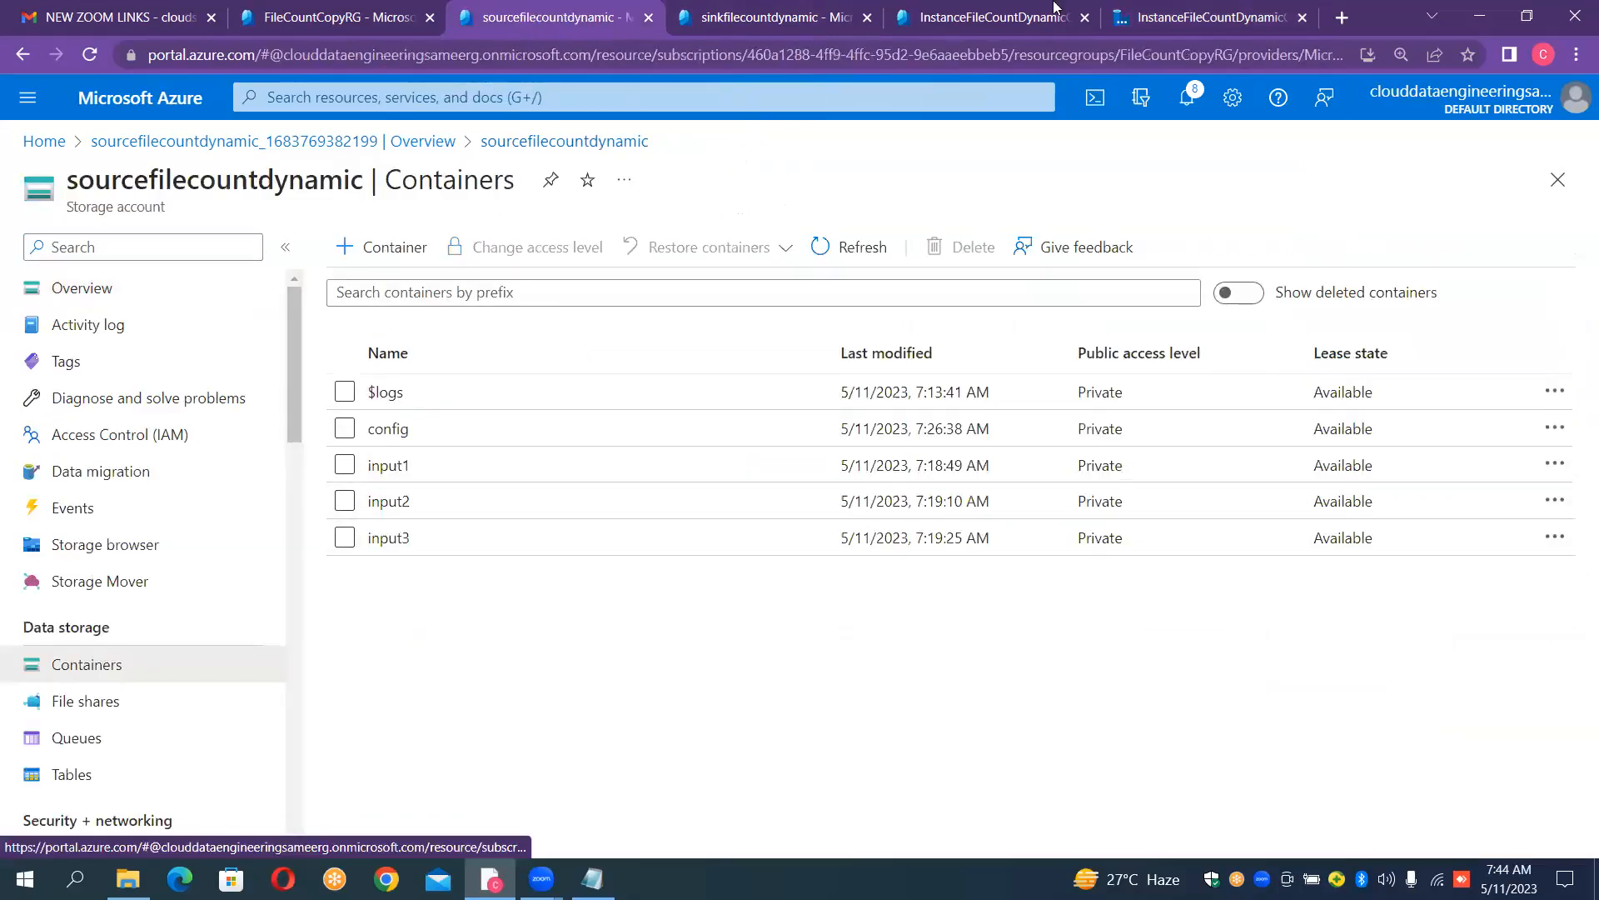
- Return to the Data Factory pipeline, find the Get Metadata activity with "get", and add it inside ForEach_Iteration
click(1143, 18)
click(691, 245)
key(BackSpace)
key(BackSpace)
key(BackSpace)
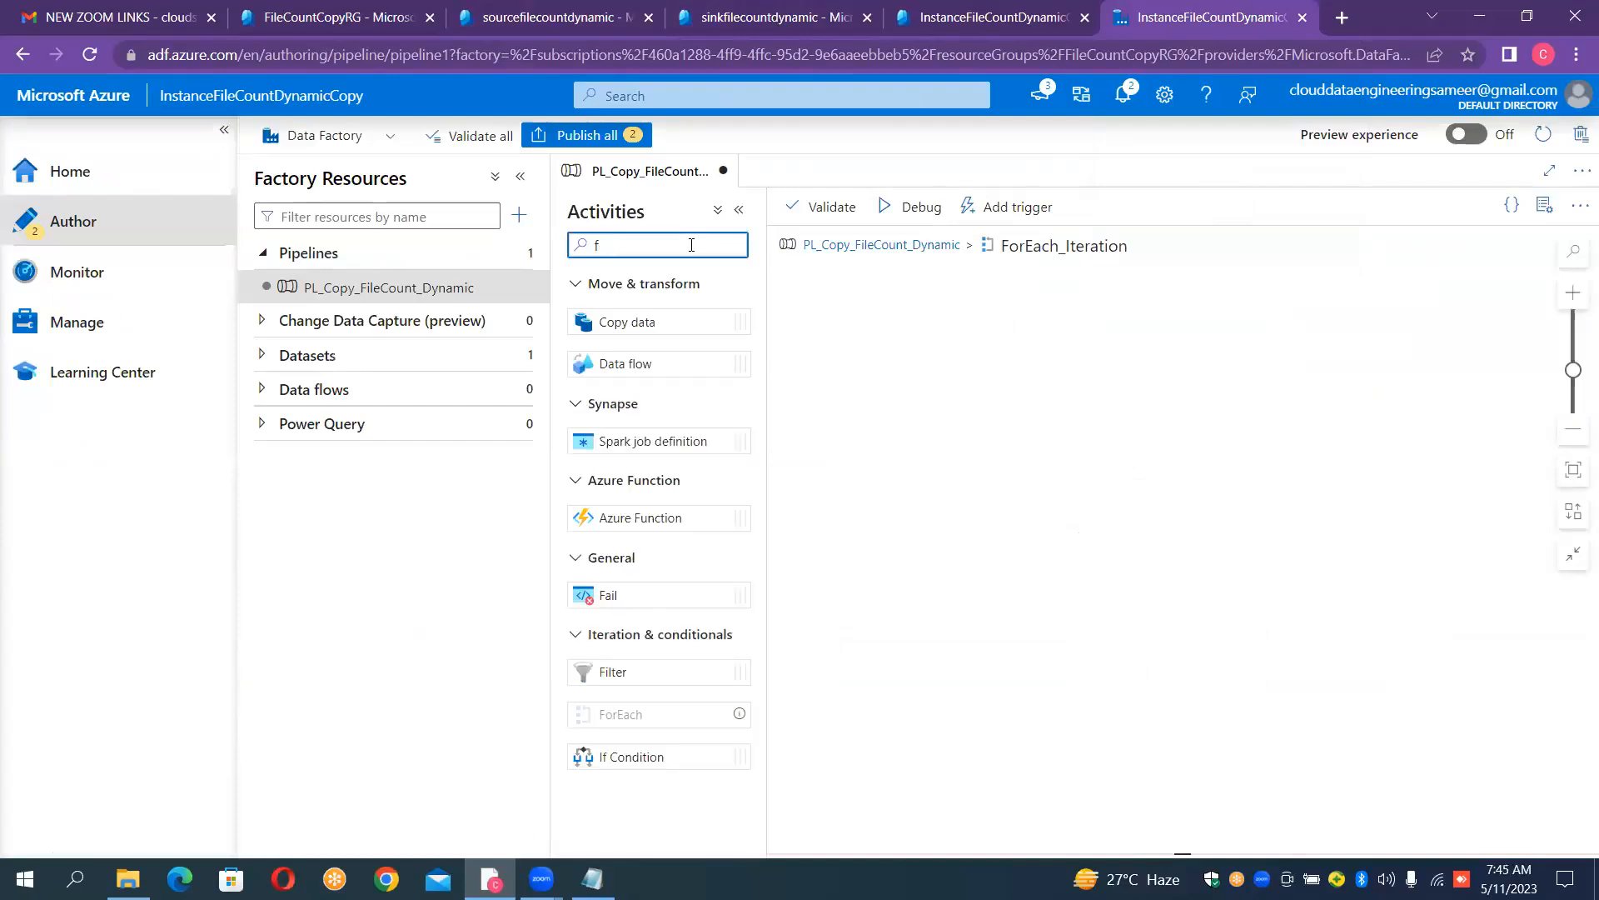
text(get)
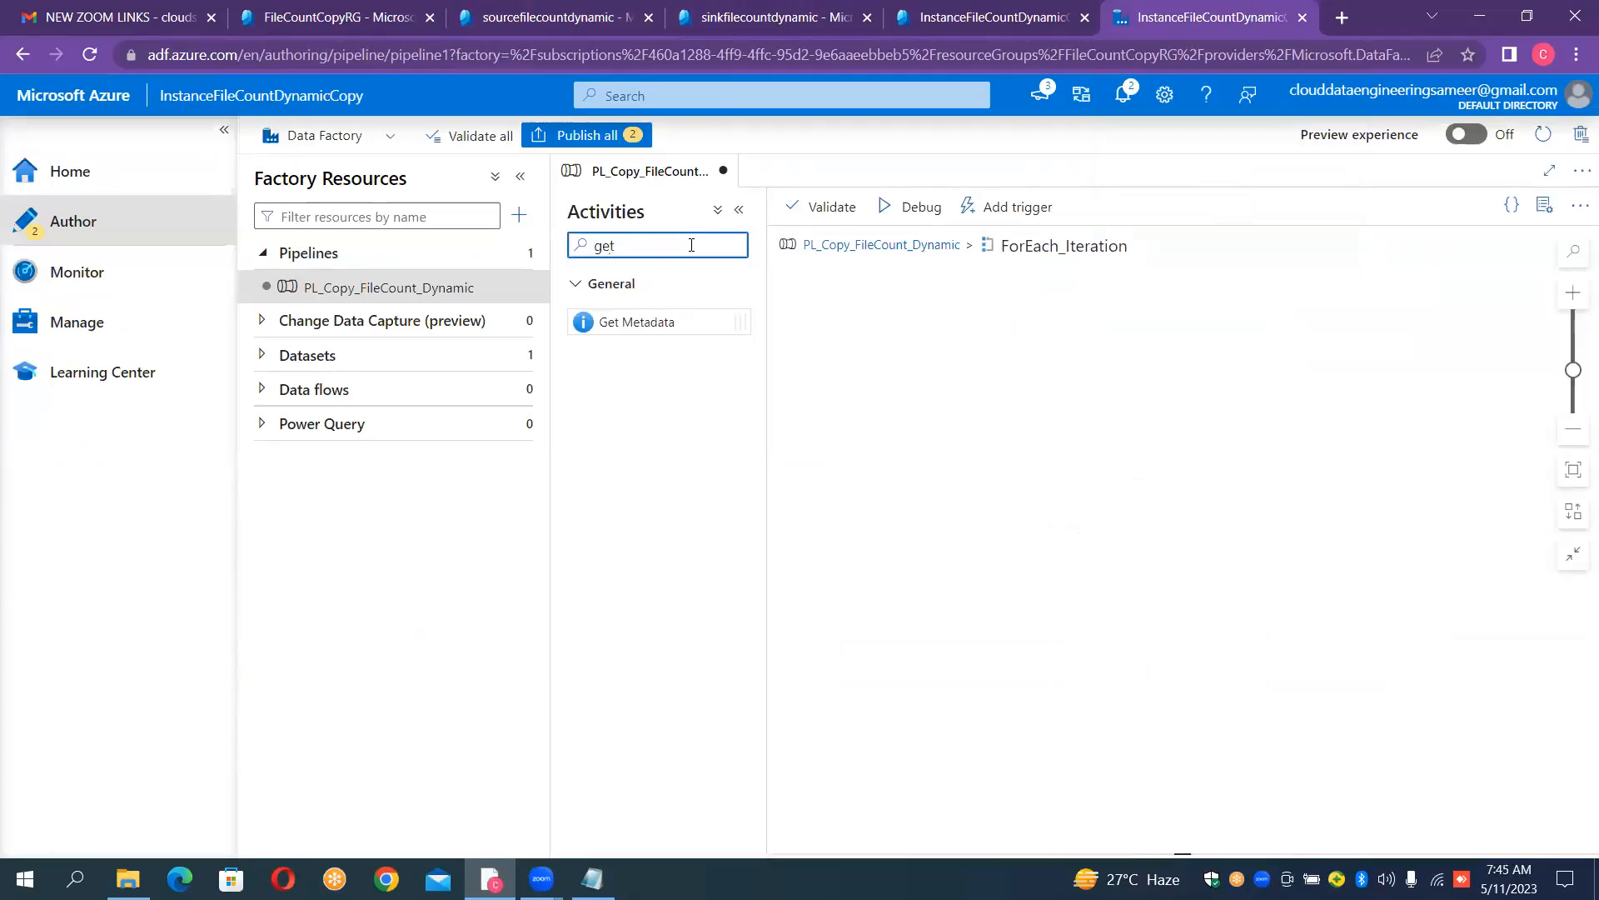
drag(641, 322, 920, 354)
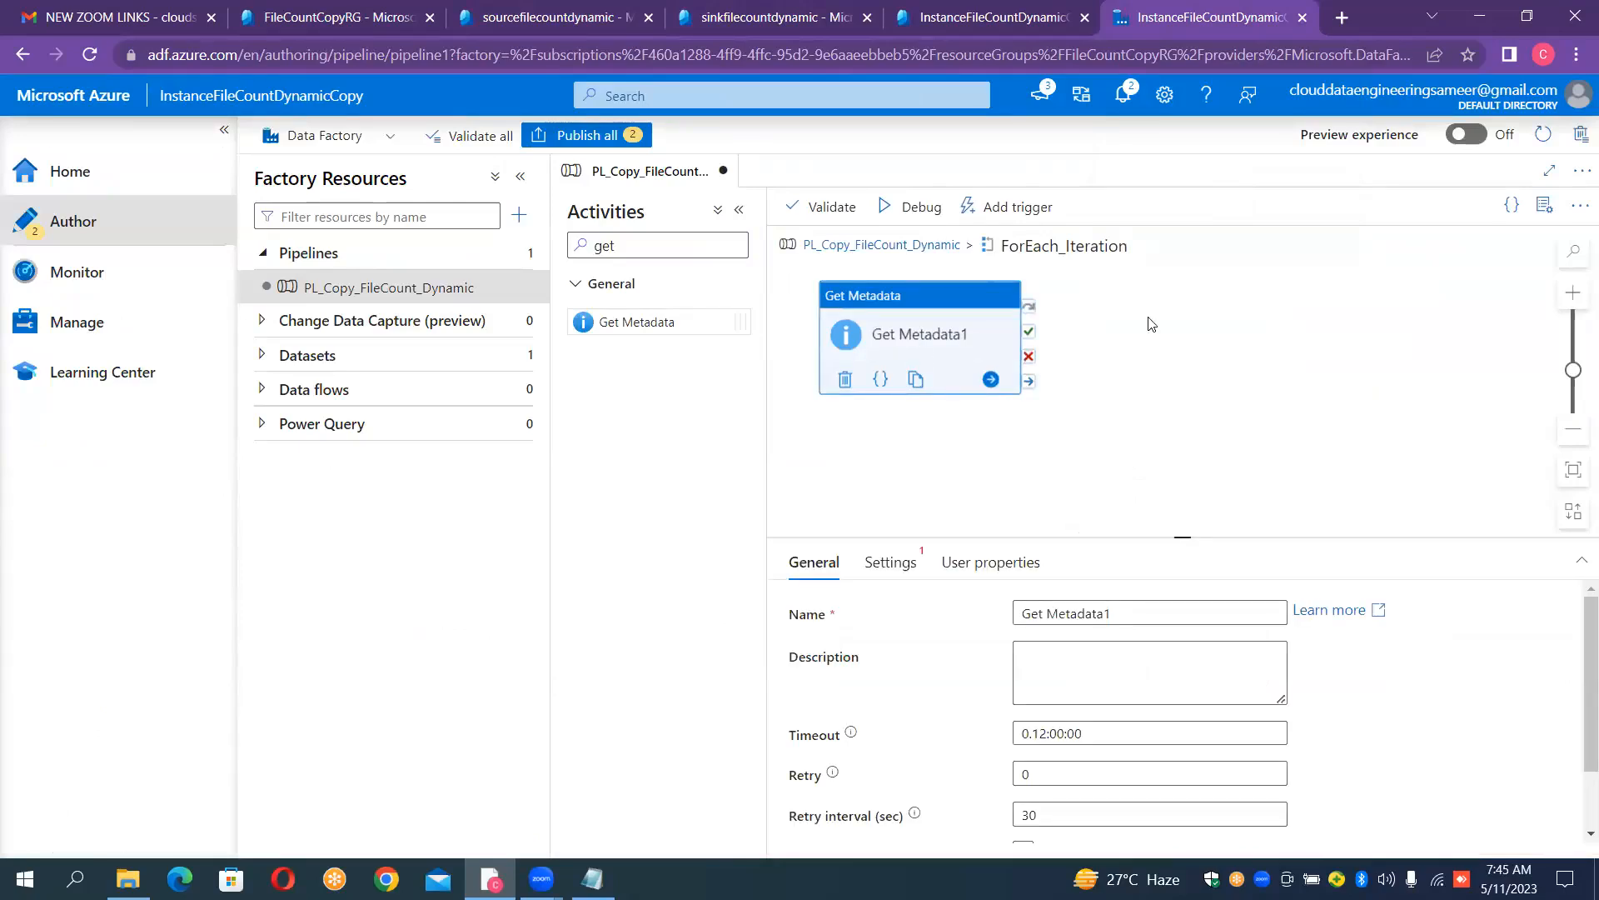
- Rename the Get Metadata activity to GET_METDATA_OF_CONTAINERS
click(1140, 611)
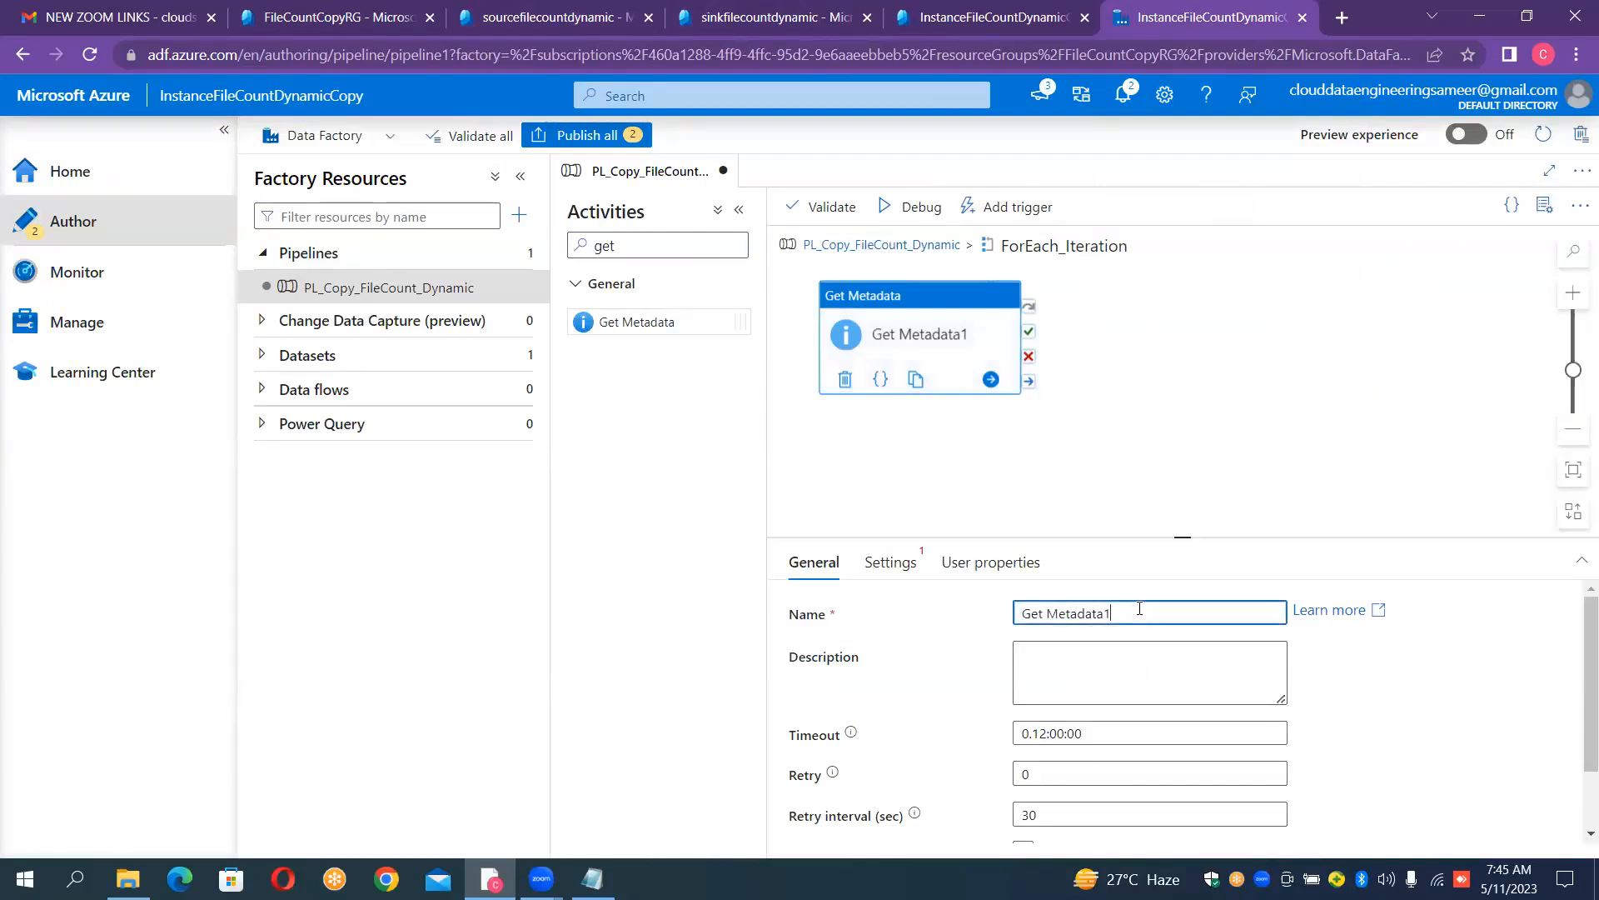
key(ctrl+a)
key(BackSpace)
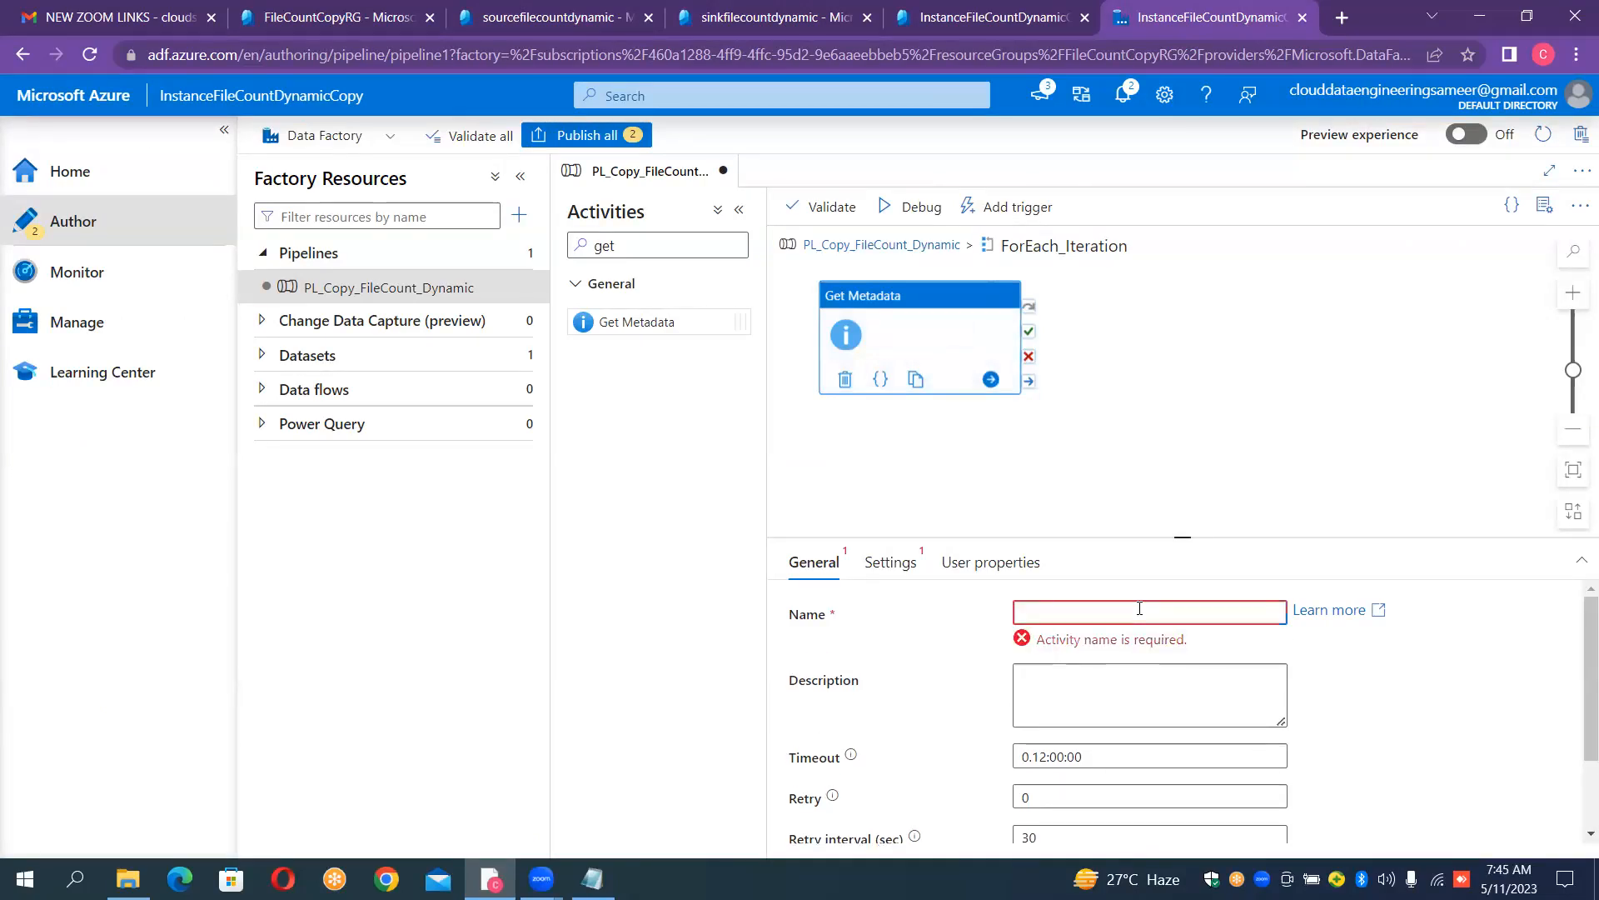
text(GET)
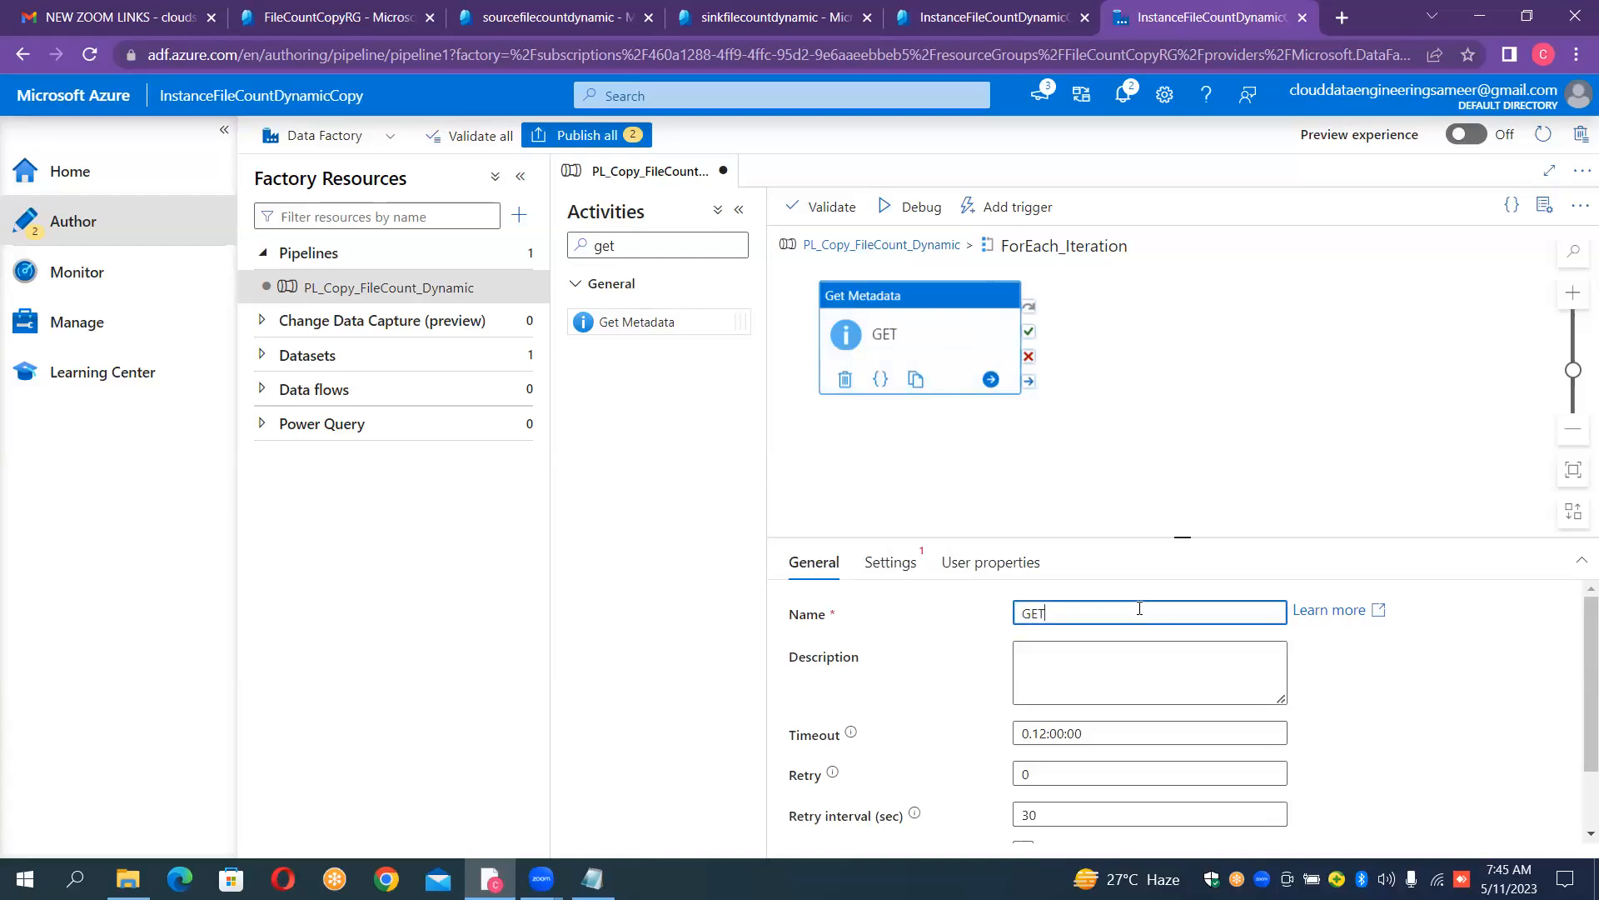
text(_METDATA_OF_)
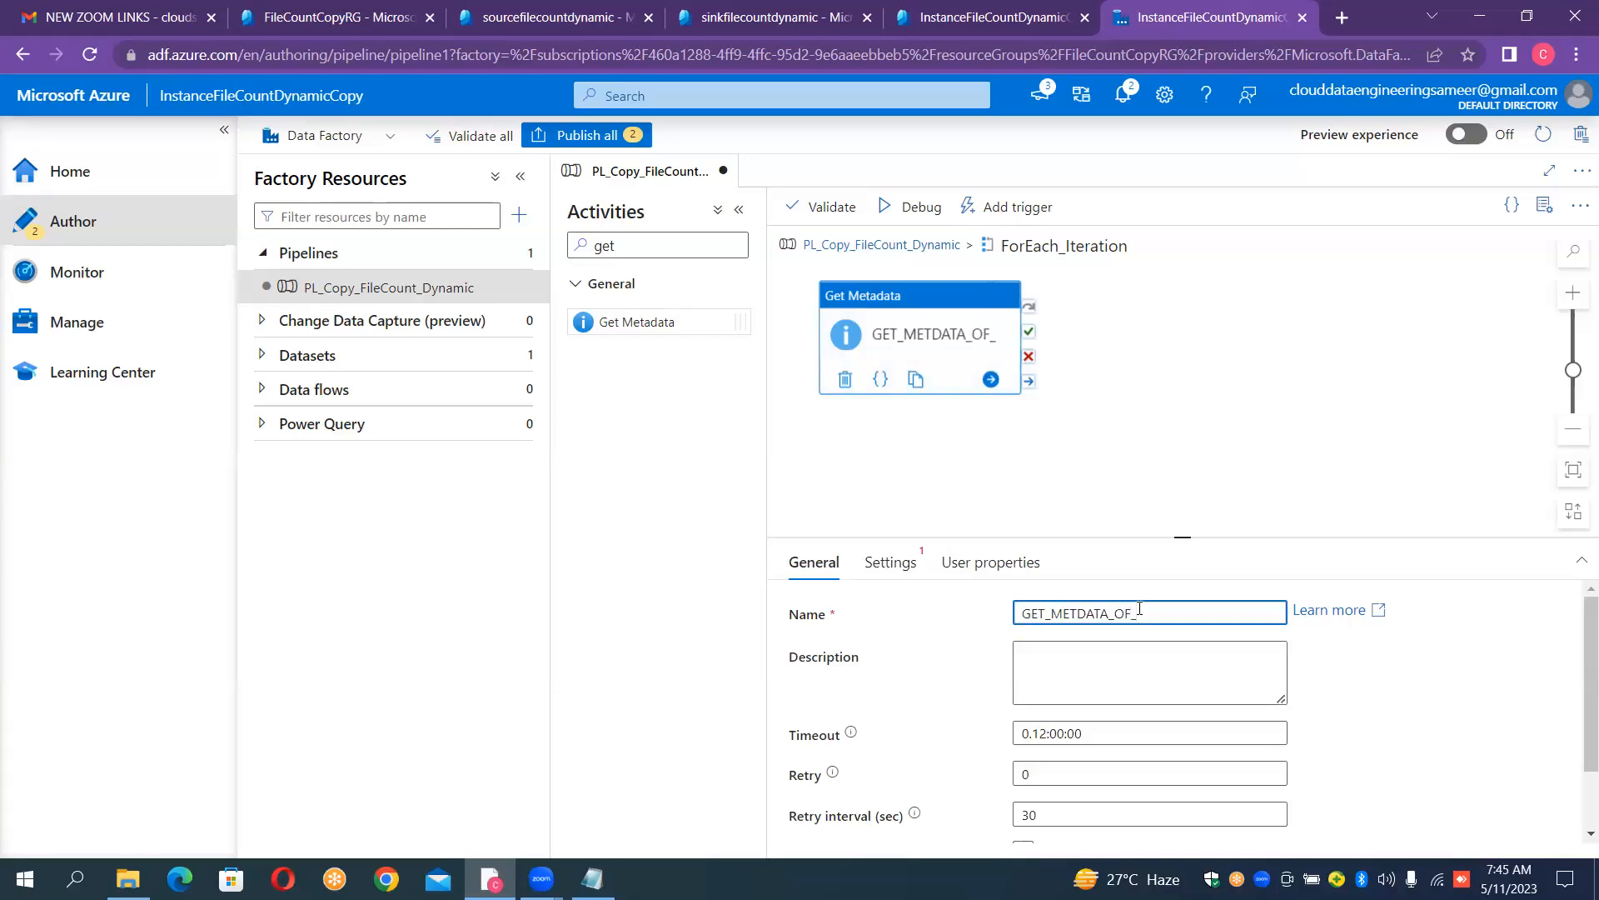
text(CONTAINERS)
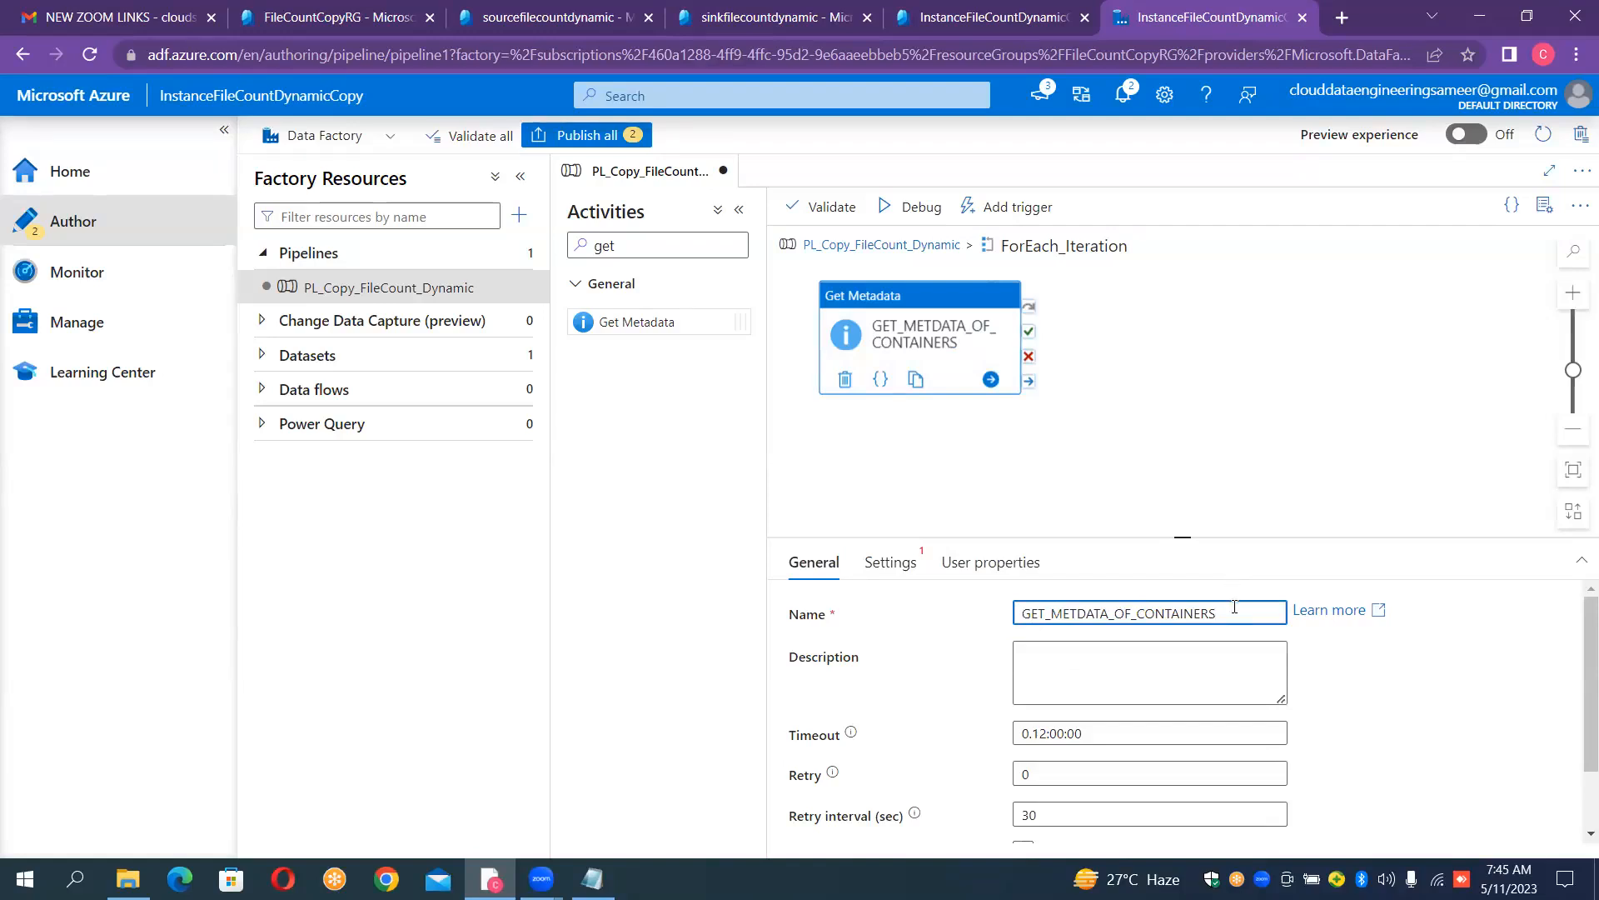
- Change the ending of the Get Metadata activity's name so it reads GET_METDATA_OF_FOLDER
key(shift+Left)
key(shift+Left)
key(shift+Left)
key(shift+Left)
key(shift+Left)
key(shift+Left)
key(shift+Left)
key(shift+Left)
key(shift+Left)
key(shift+Left)
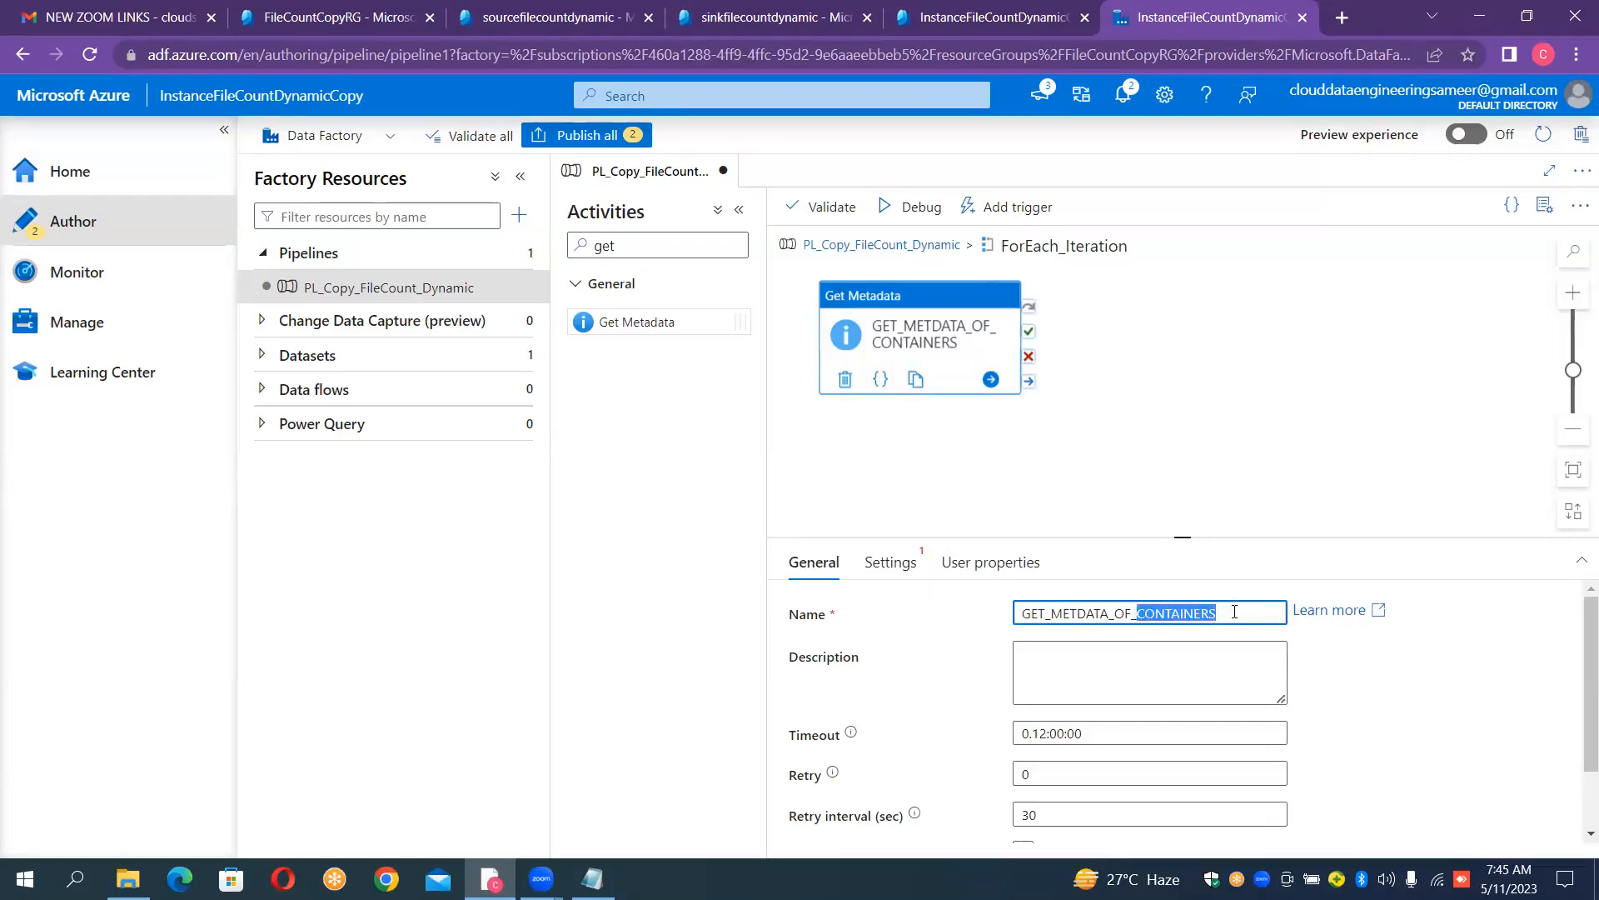
text(FOLDER)
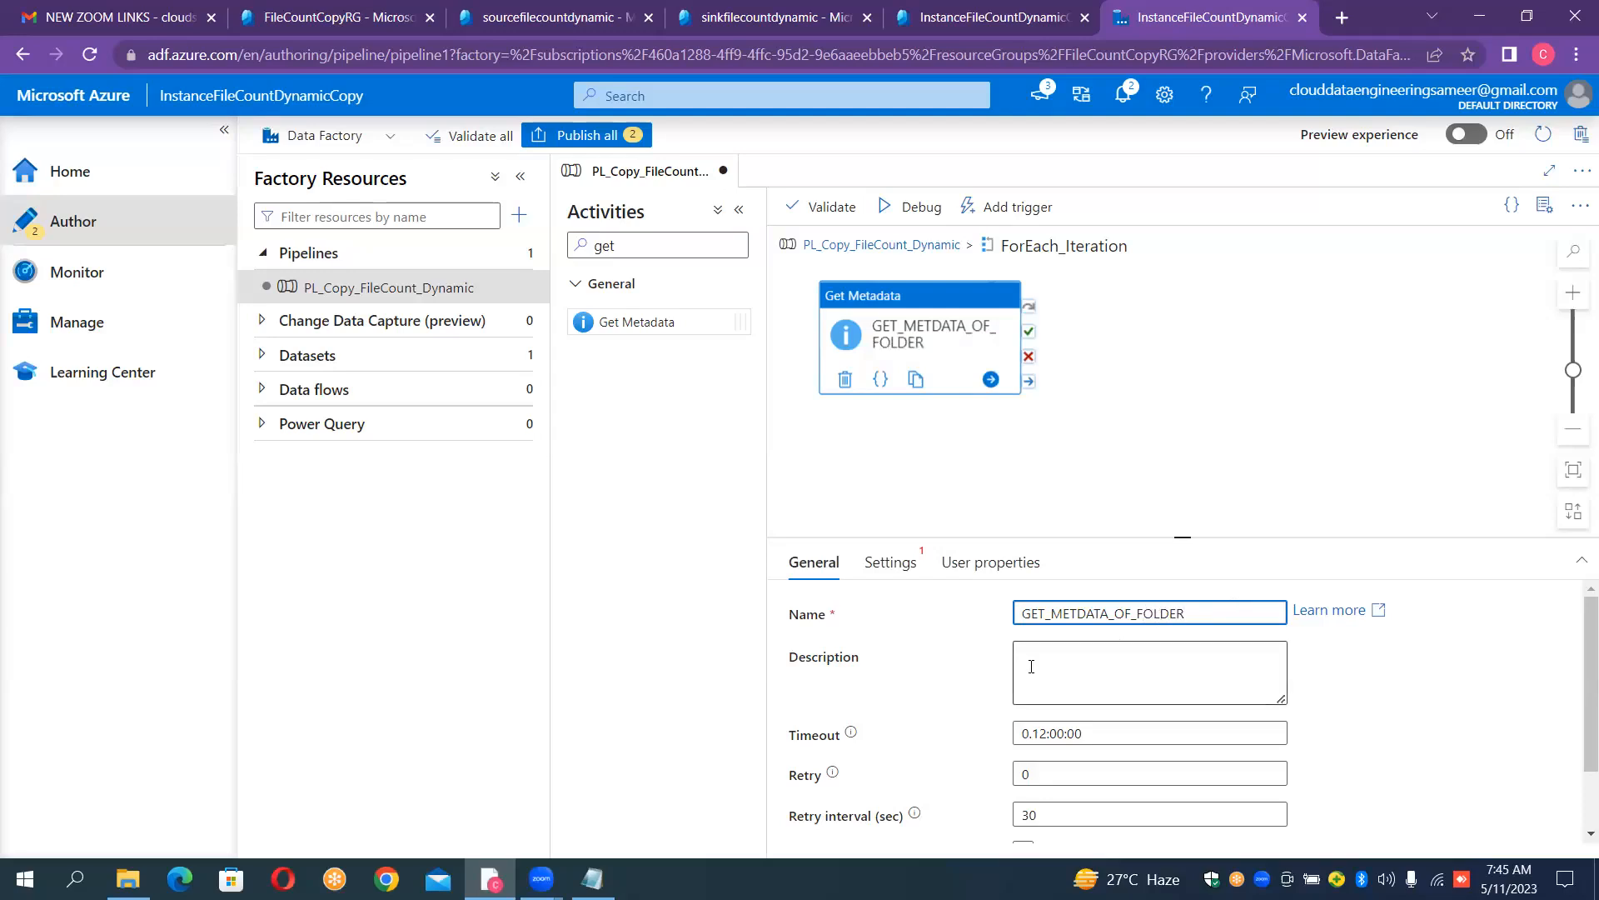
- Start a new Azure Blob Storage dataset in DelimitedText format for the GET_METDATA_OF_FOLDER activity
click(903, 567)
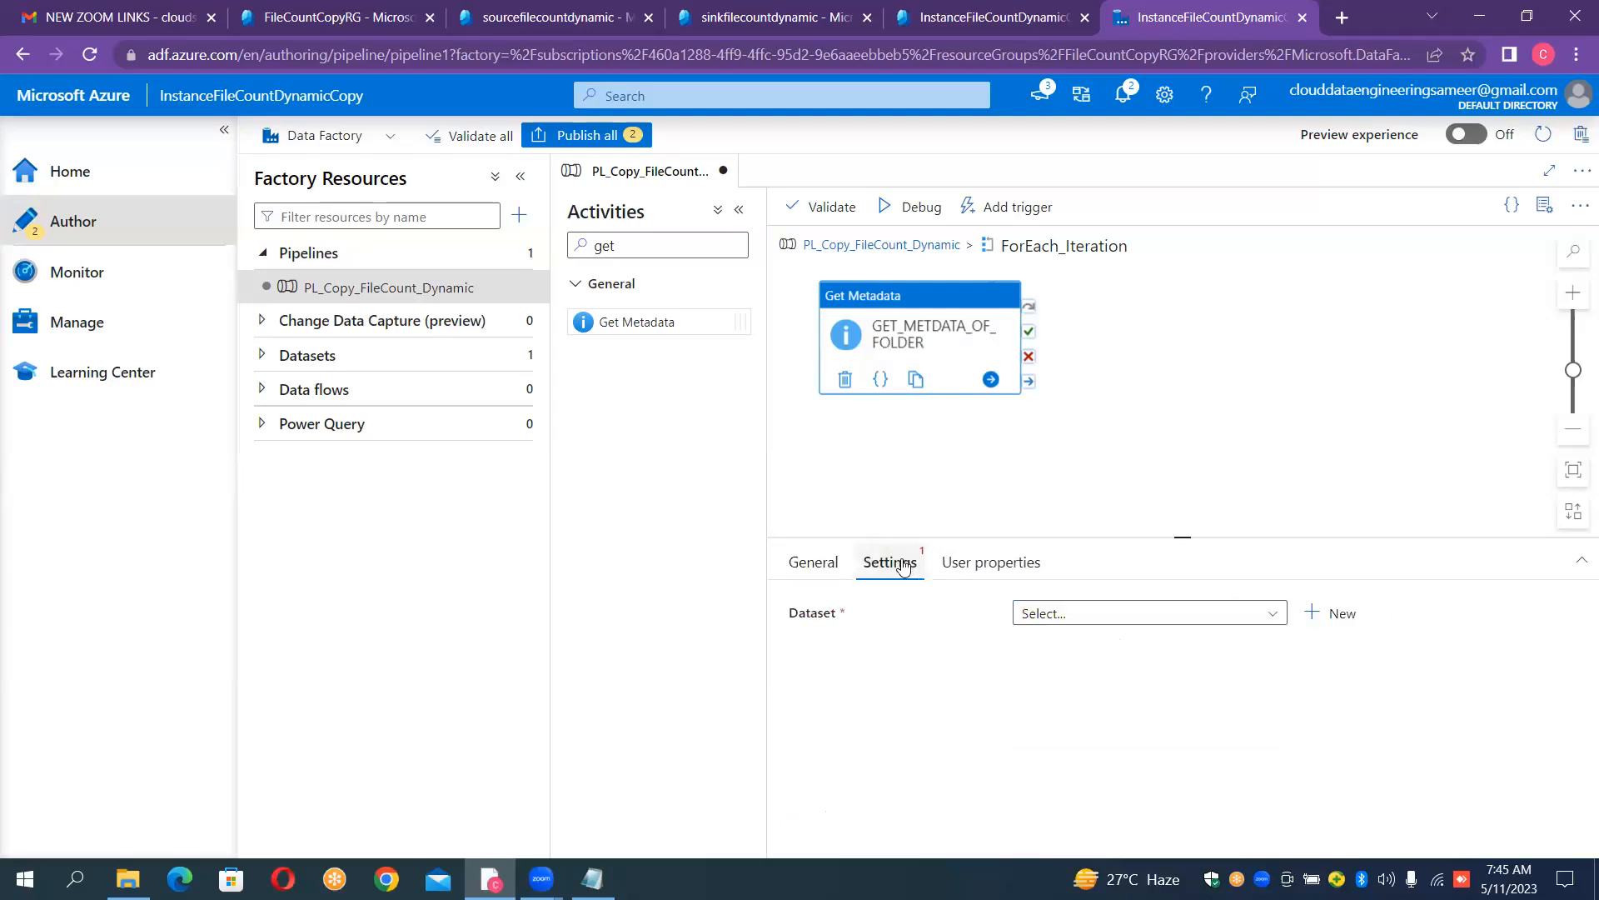
click(1320, 618)
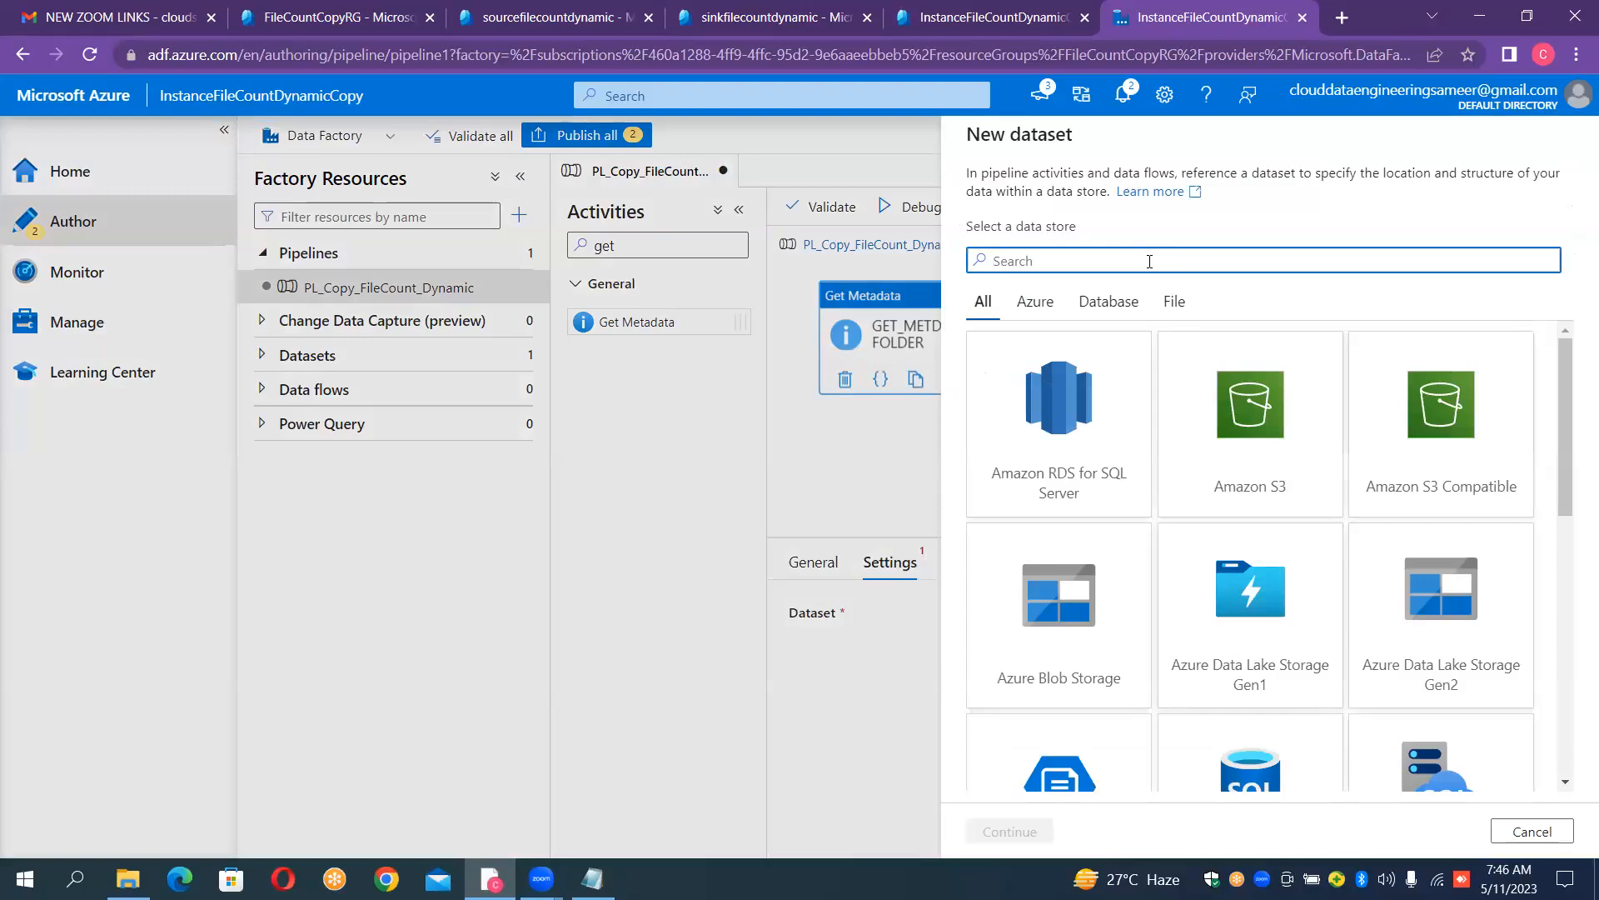
text(blo)
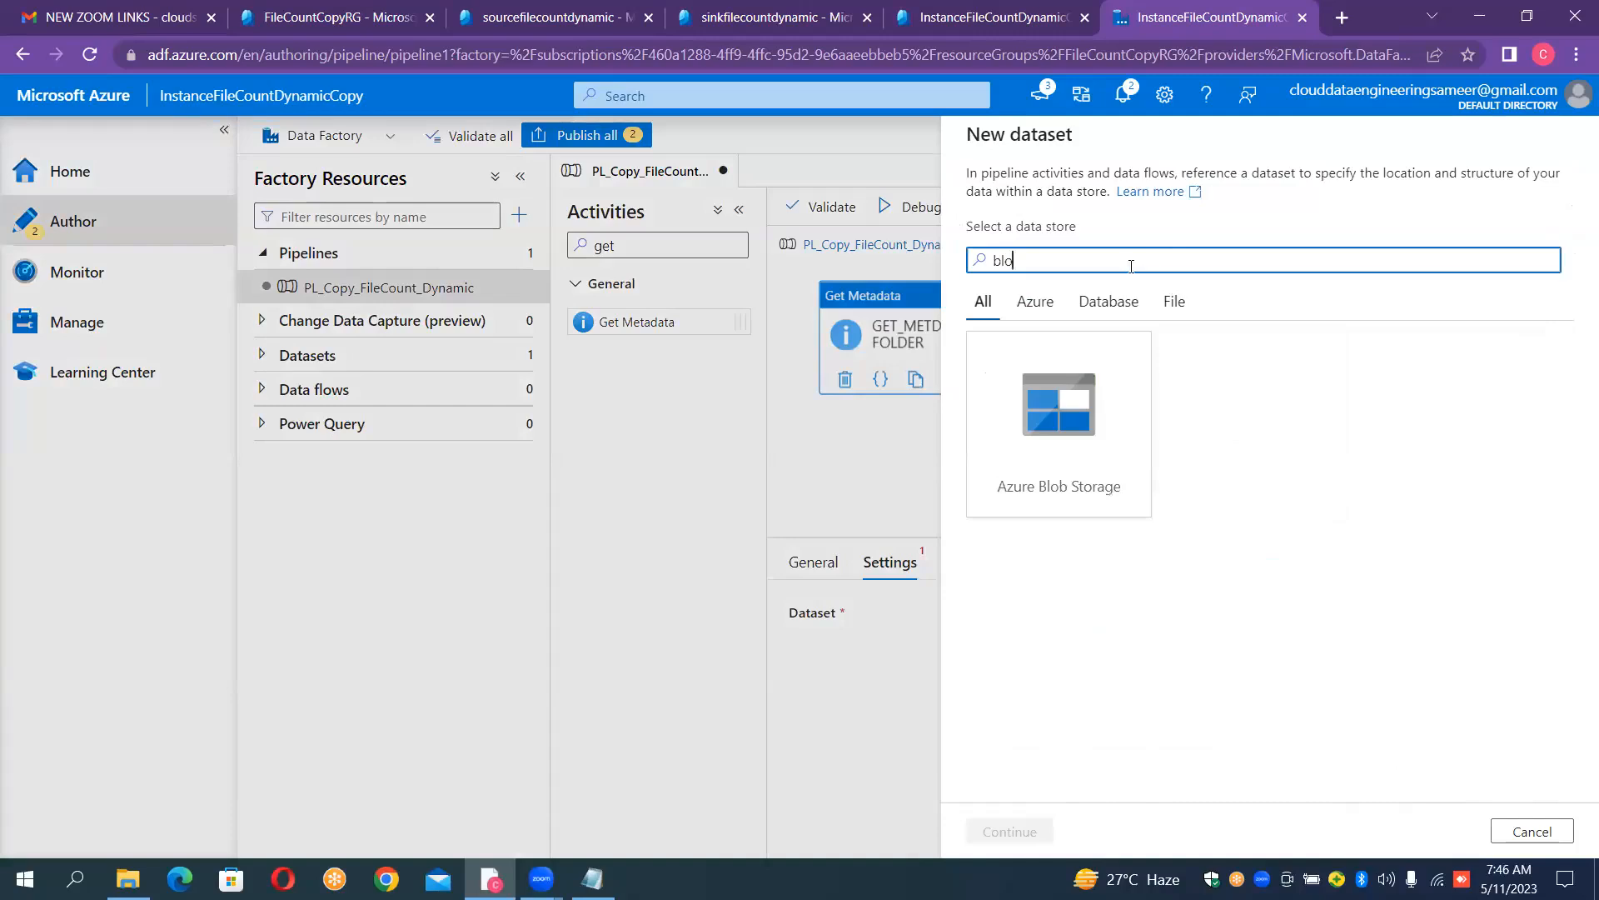
double_click(1079, 397)
double_click(1079, 397)
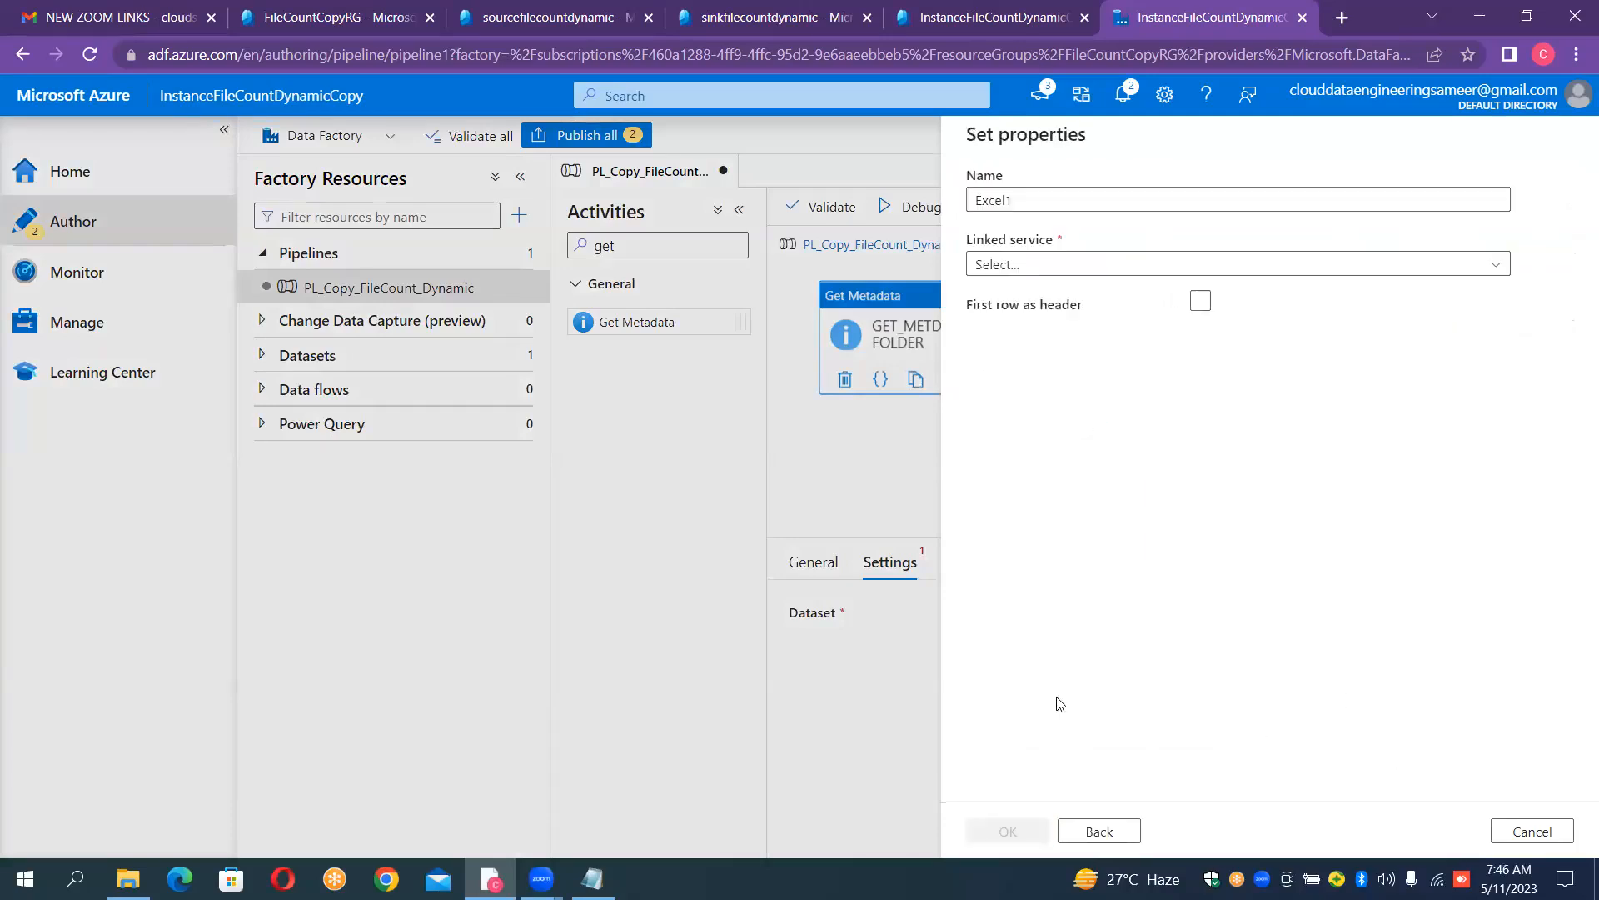
click(1100, 831)
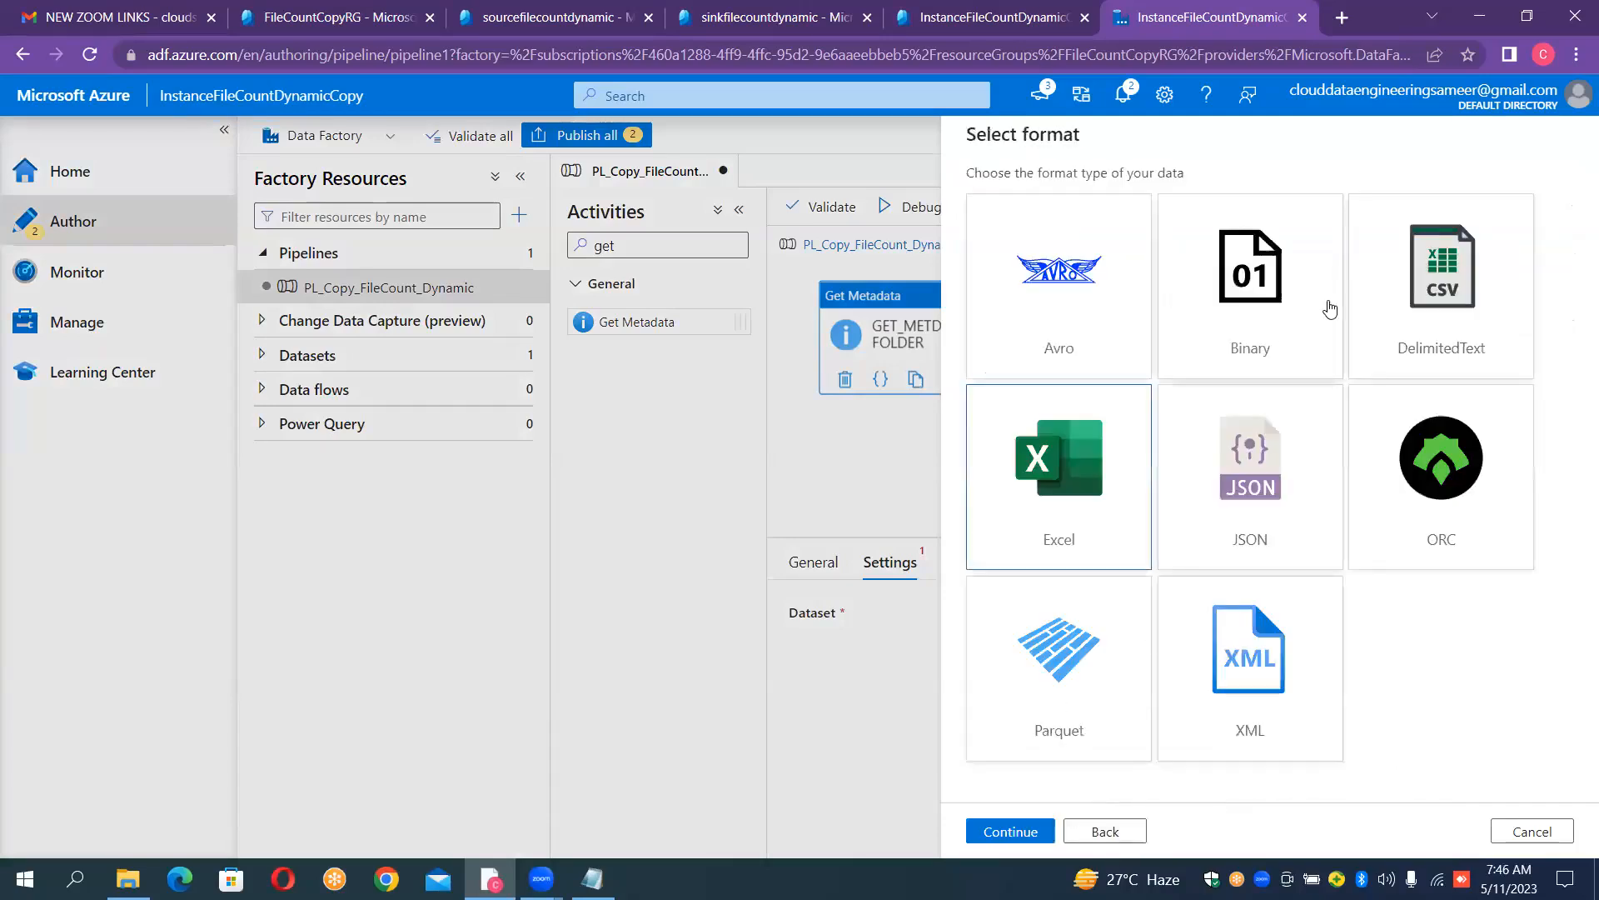
double_click(1399, 306)
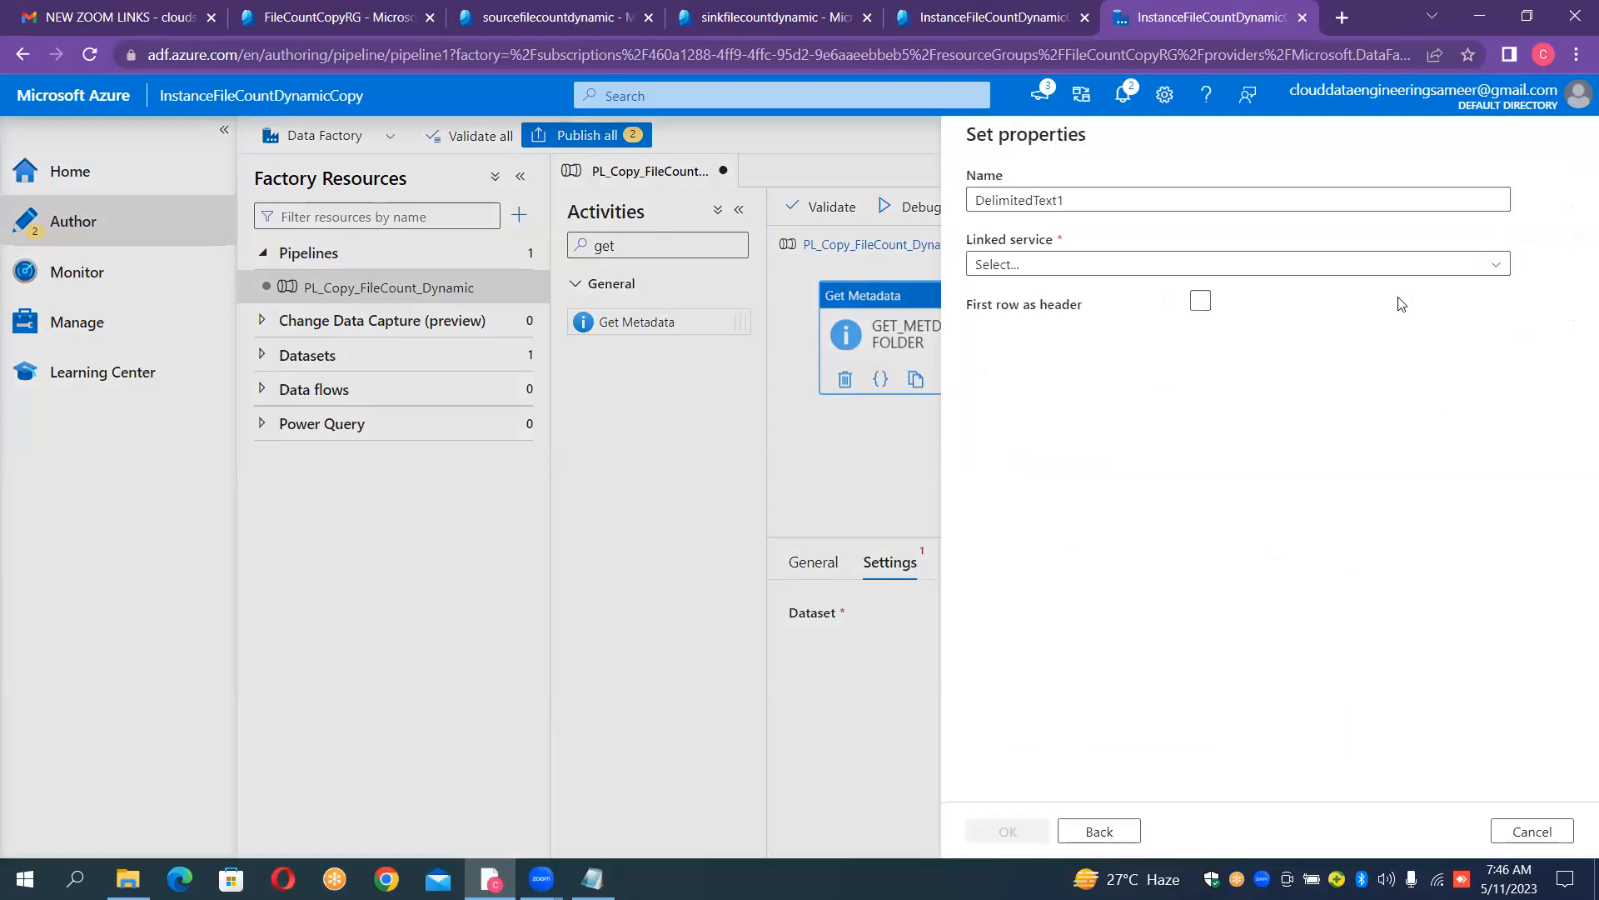
- Name the new delimited text dataset DS_GETCHILDITEMS
click(1281, 200)
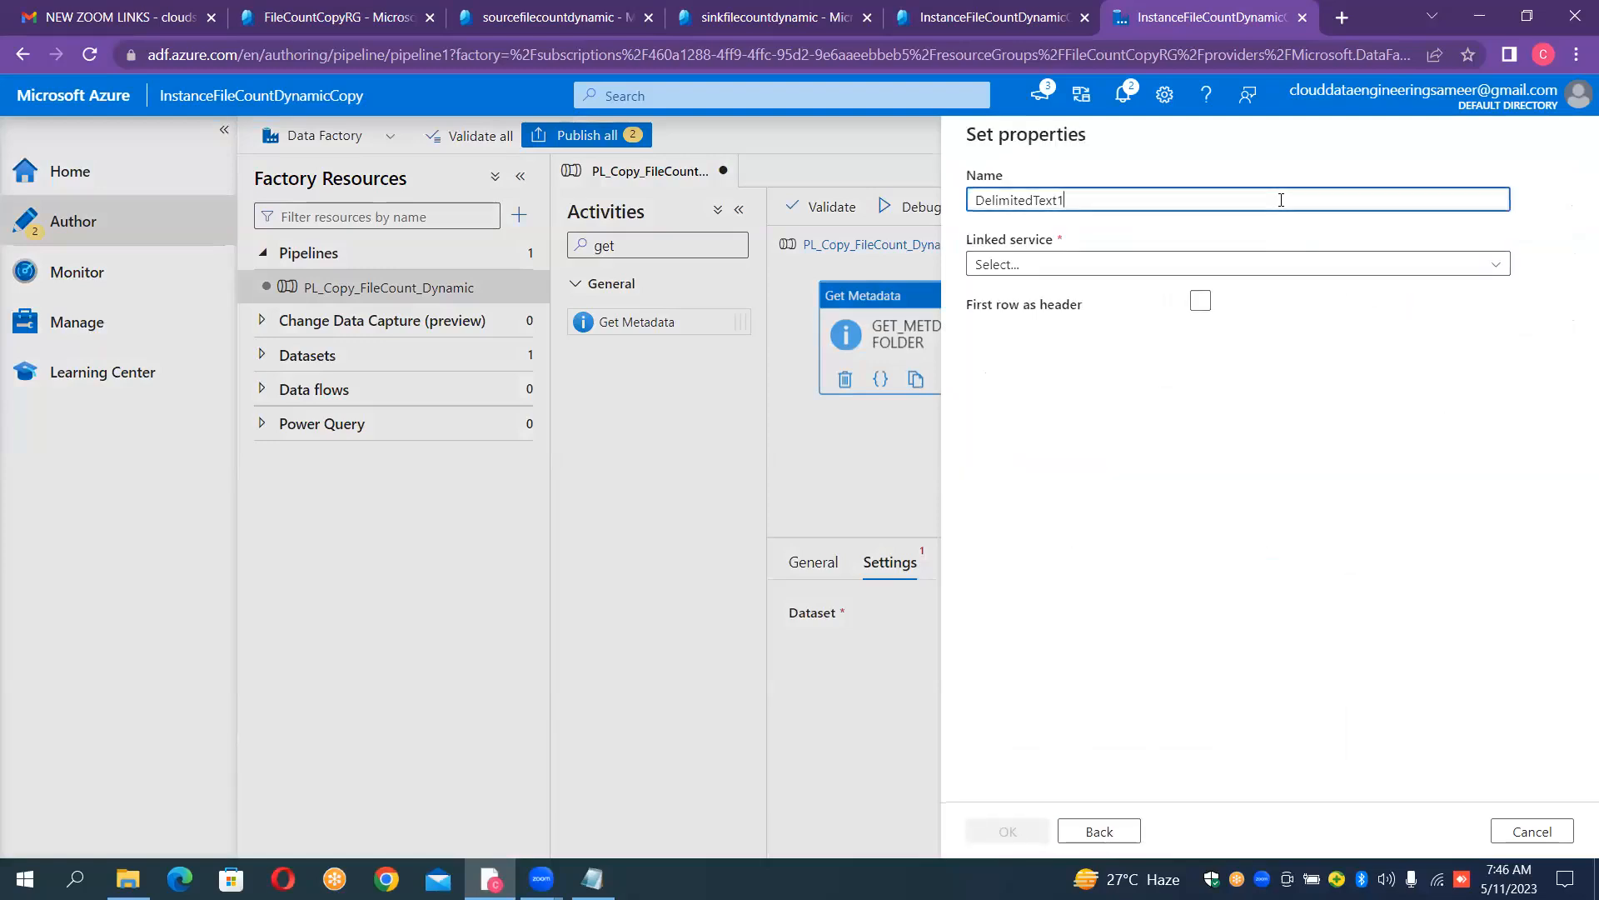
key(ctrl+a)
key(BackSpace)
text(DS_)
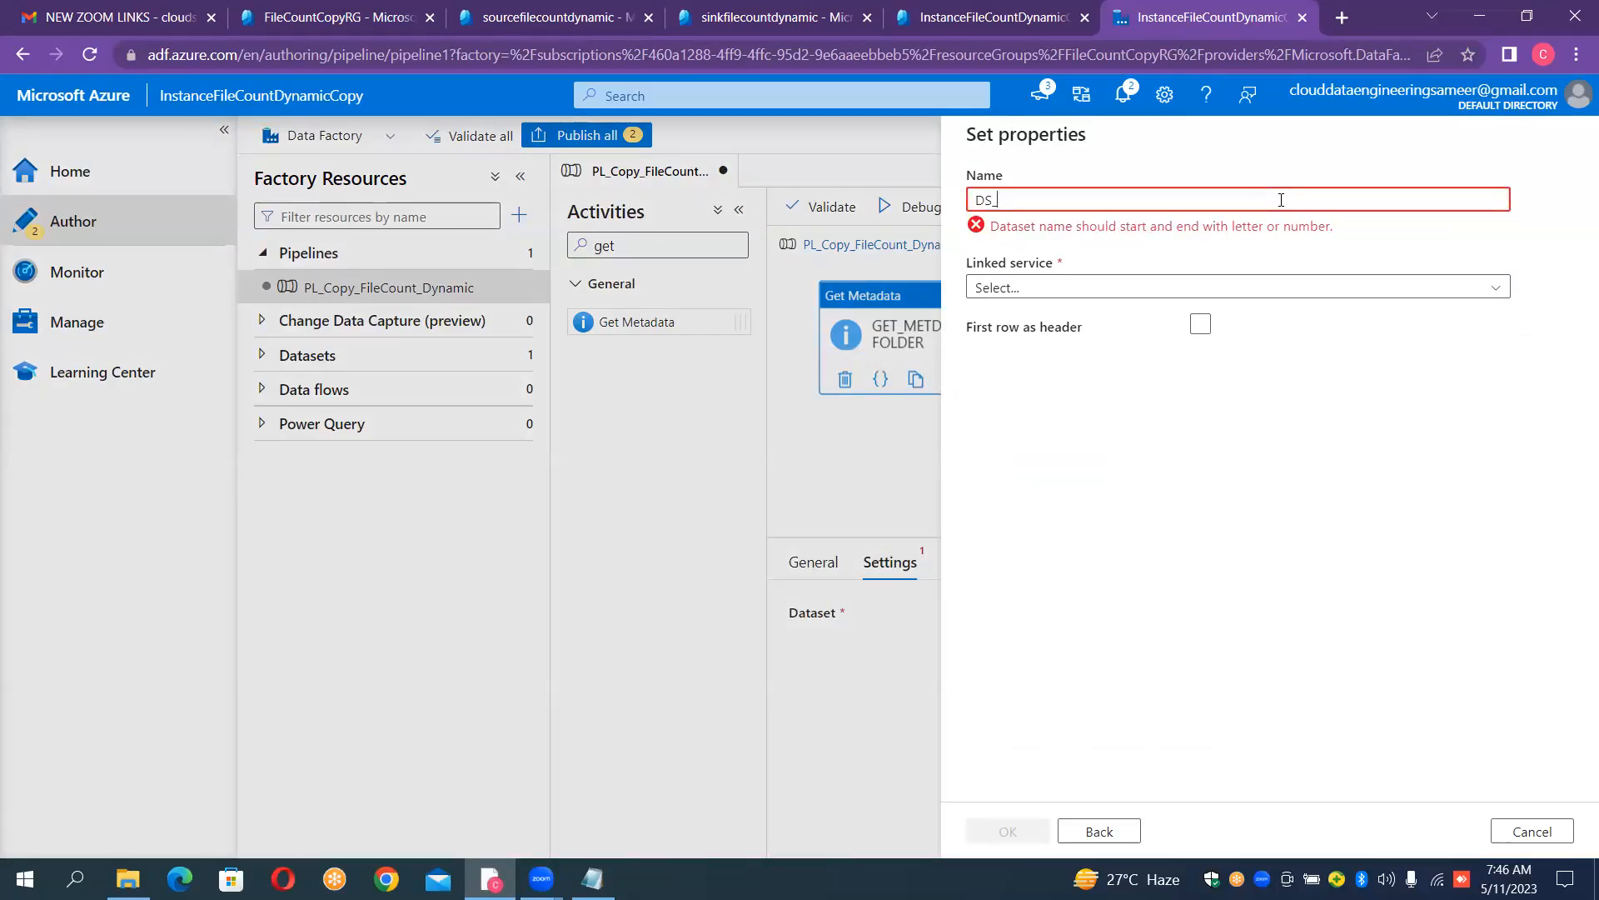
text(GETCHILD)
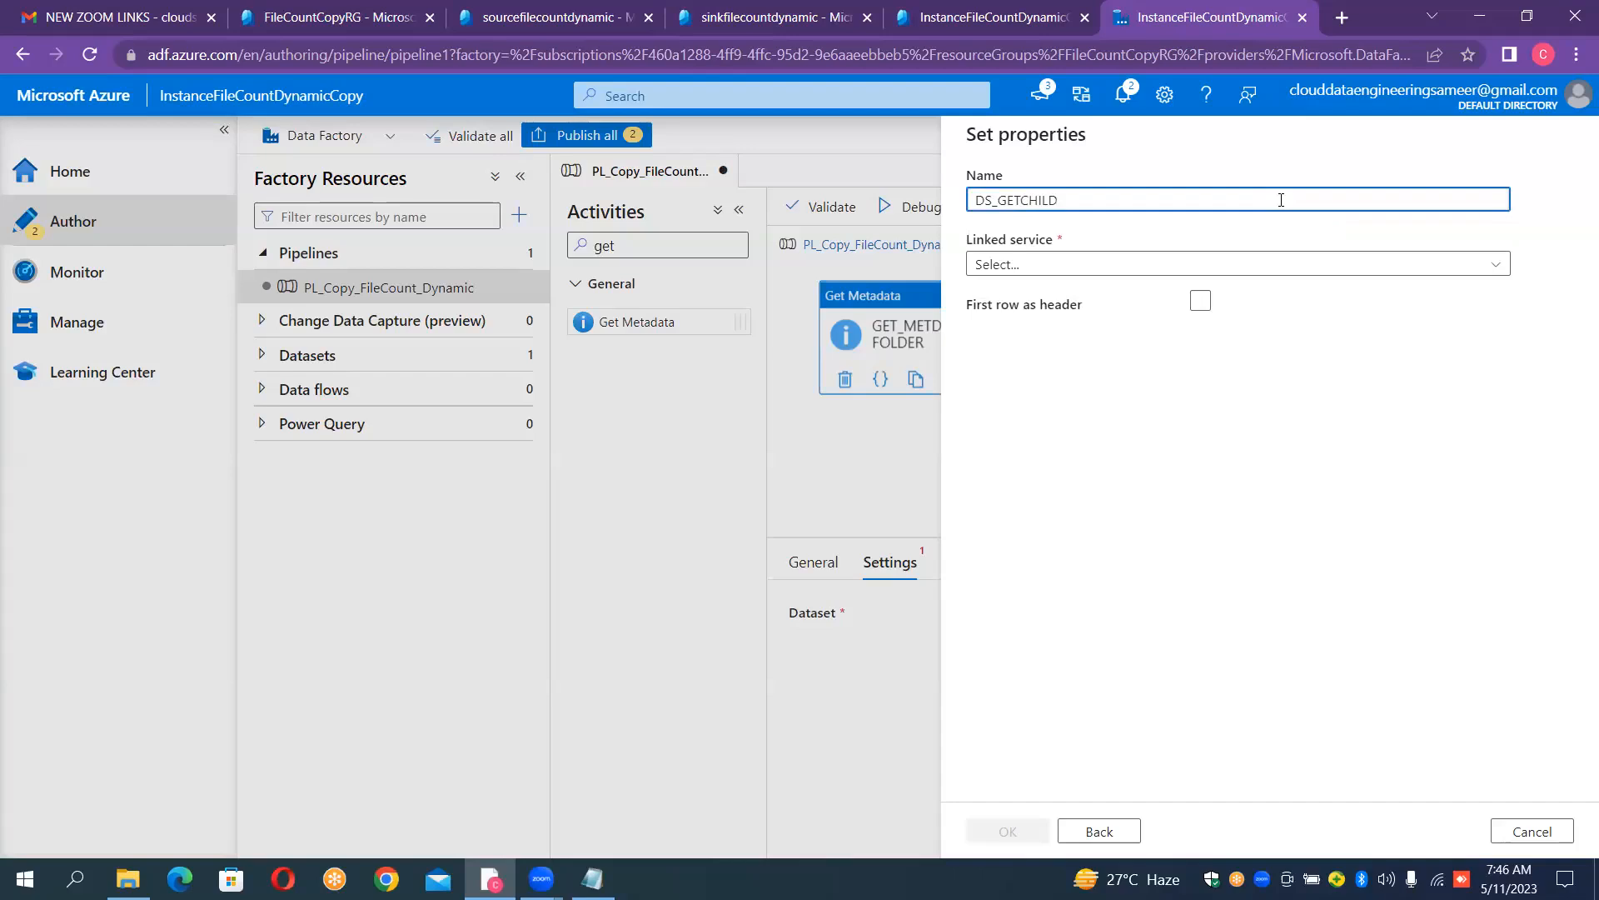
text(ITEMS)
- Assign the LS_BLOB_SOURCE linked service, treat the first row as header, and create the dataset with an empty file path
click(1242, 263)
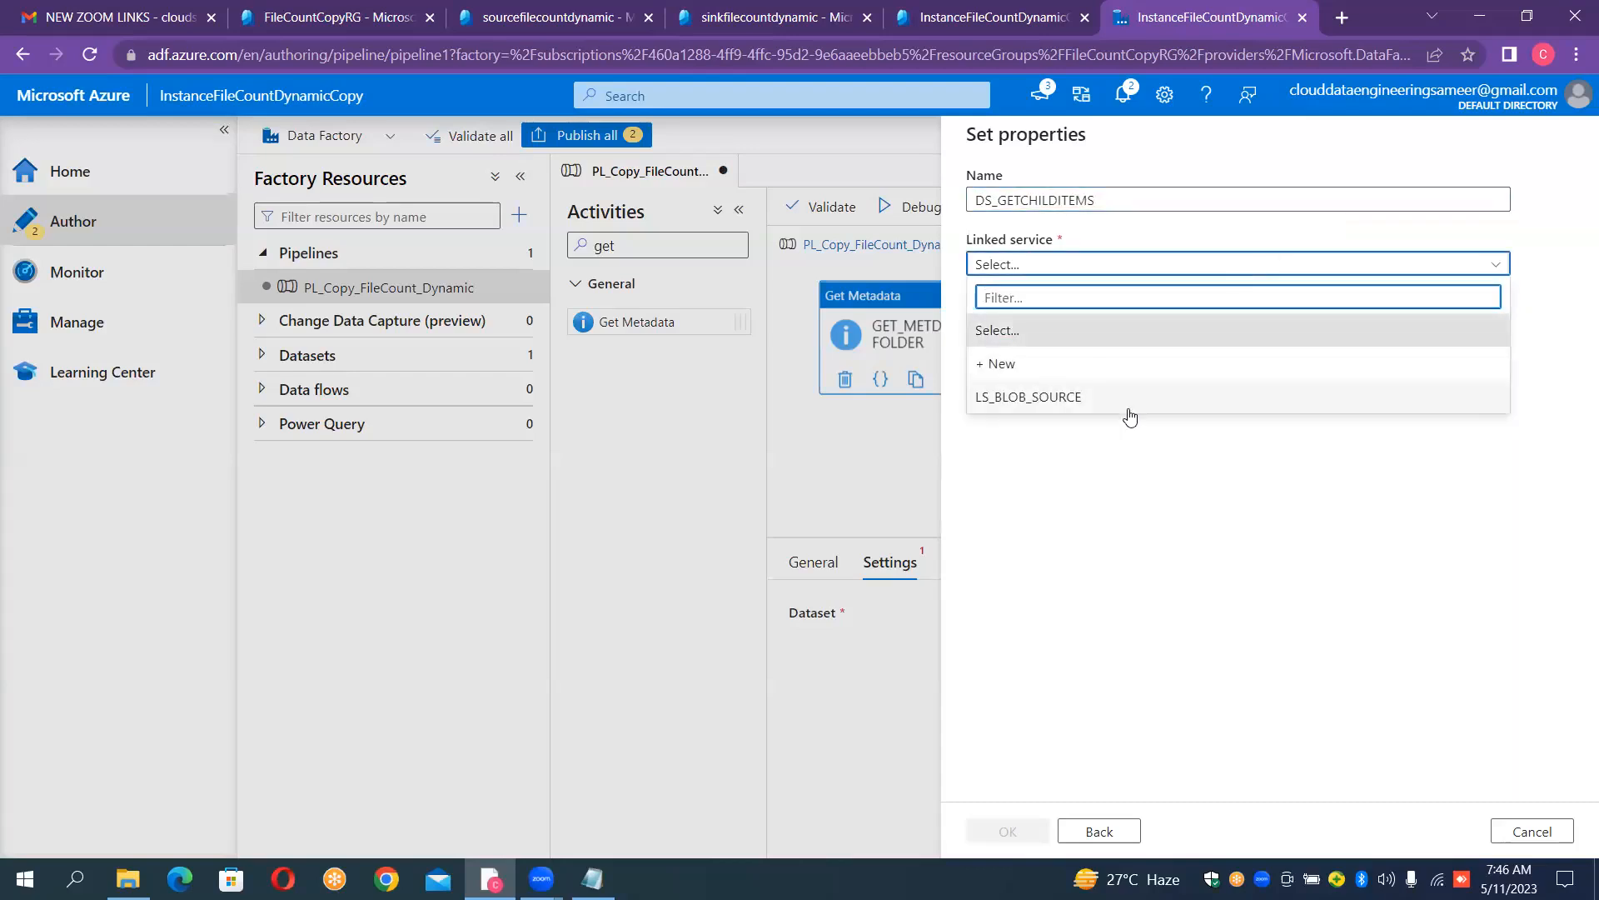
click(1133, 398)
click(1200, 362)
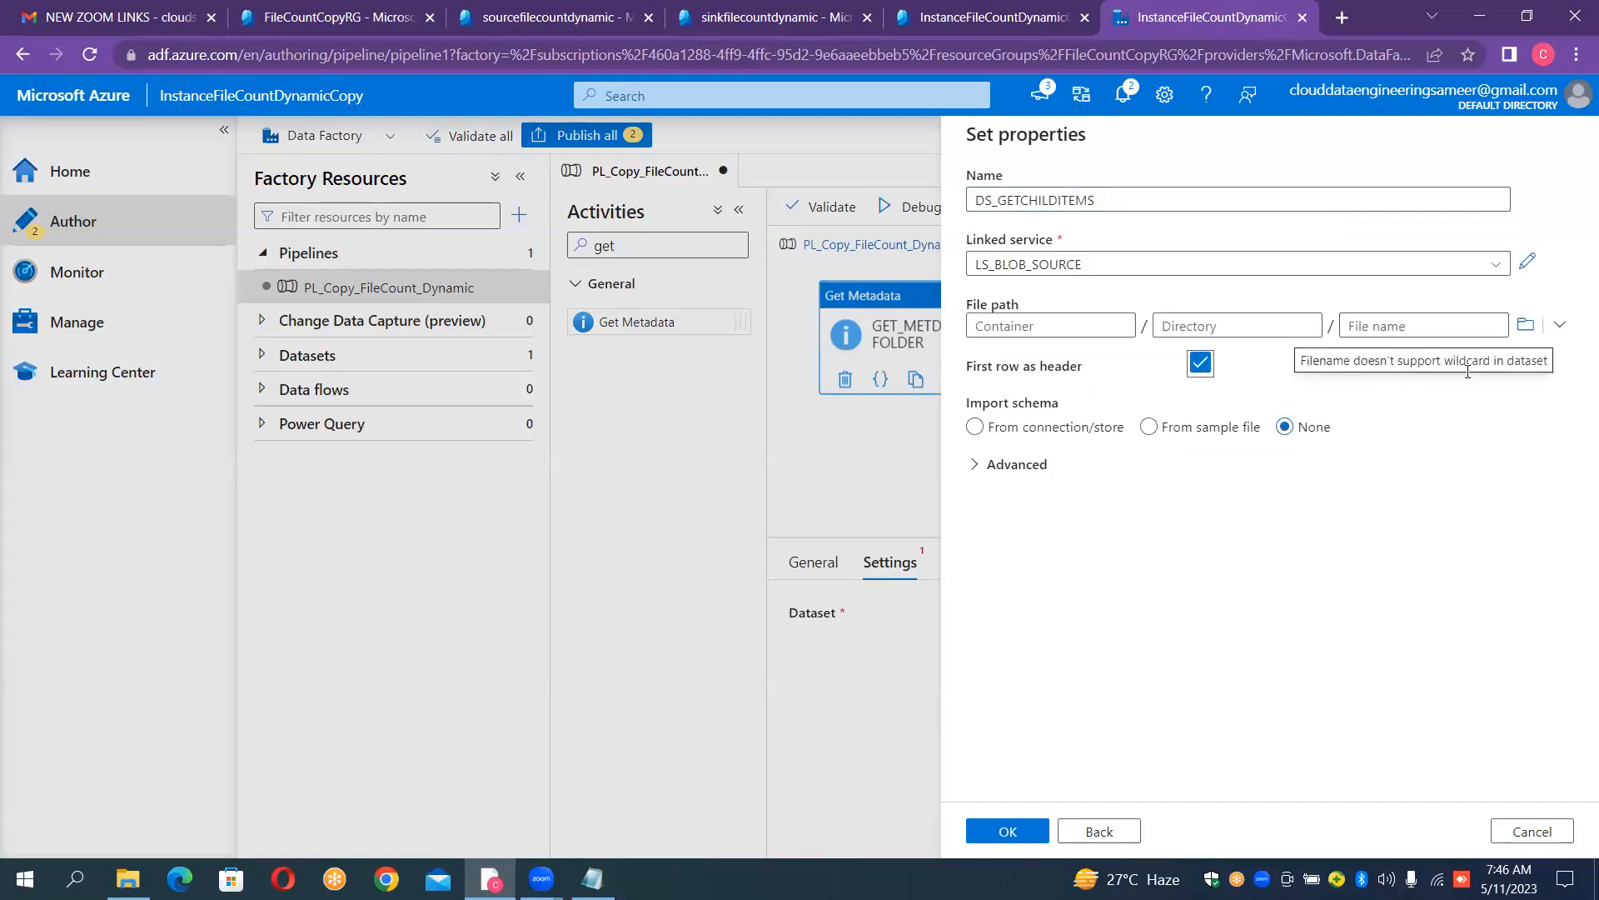
click(1013, 829)
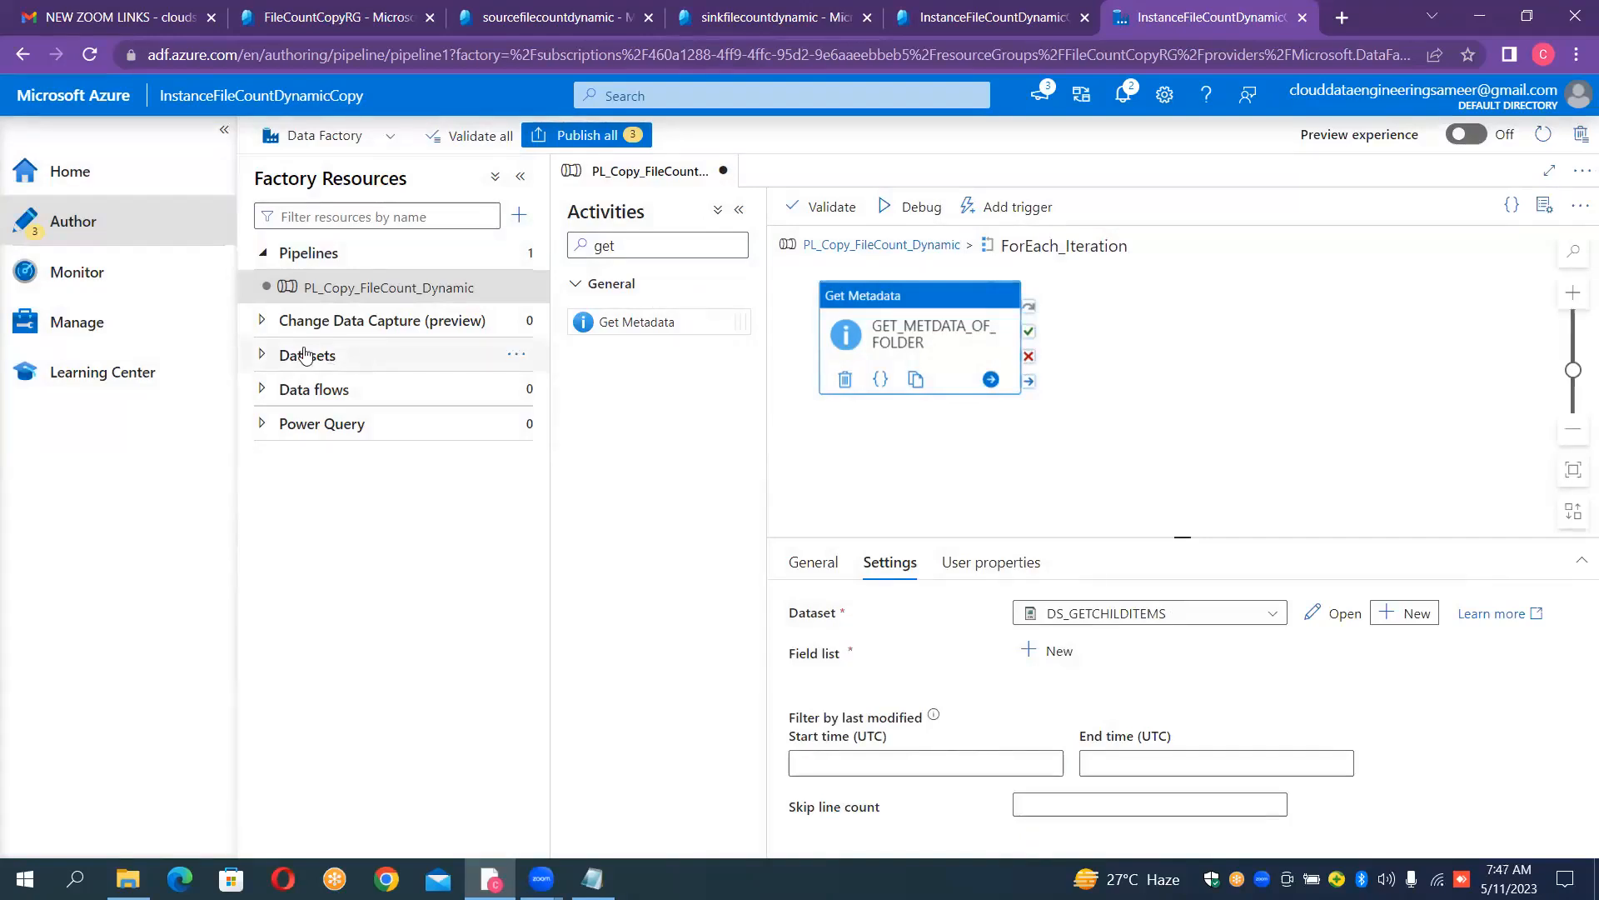
- Open the DS_GETCHILDITEMS dataset from the factory resources and hide its general properties
click(262, 359)
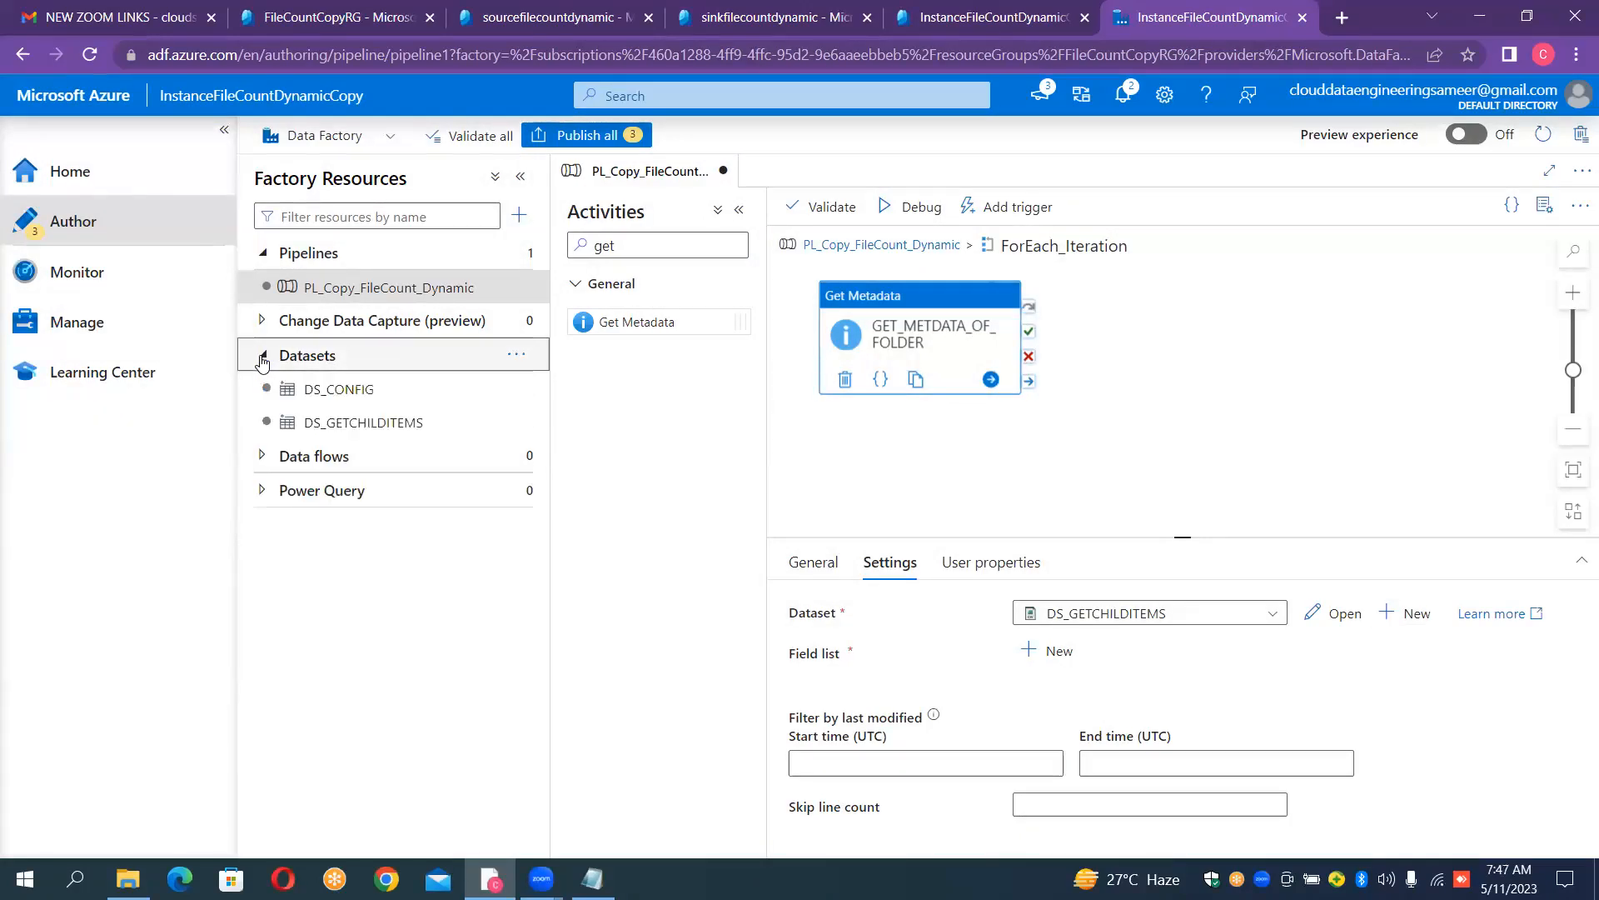
click(262, 359)
click(262, 359)
click(263, 358)
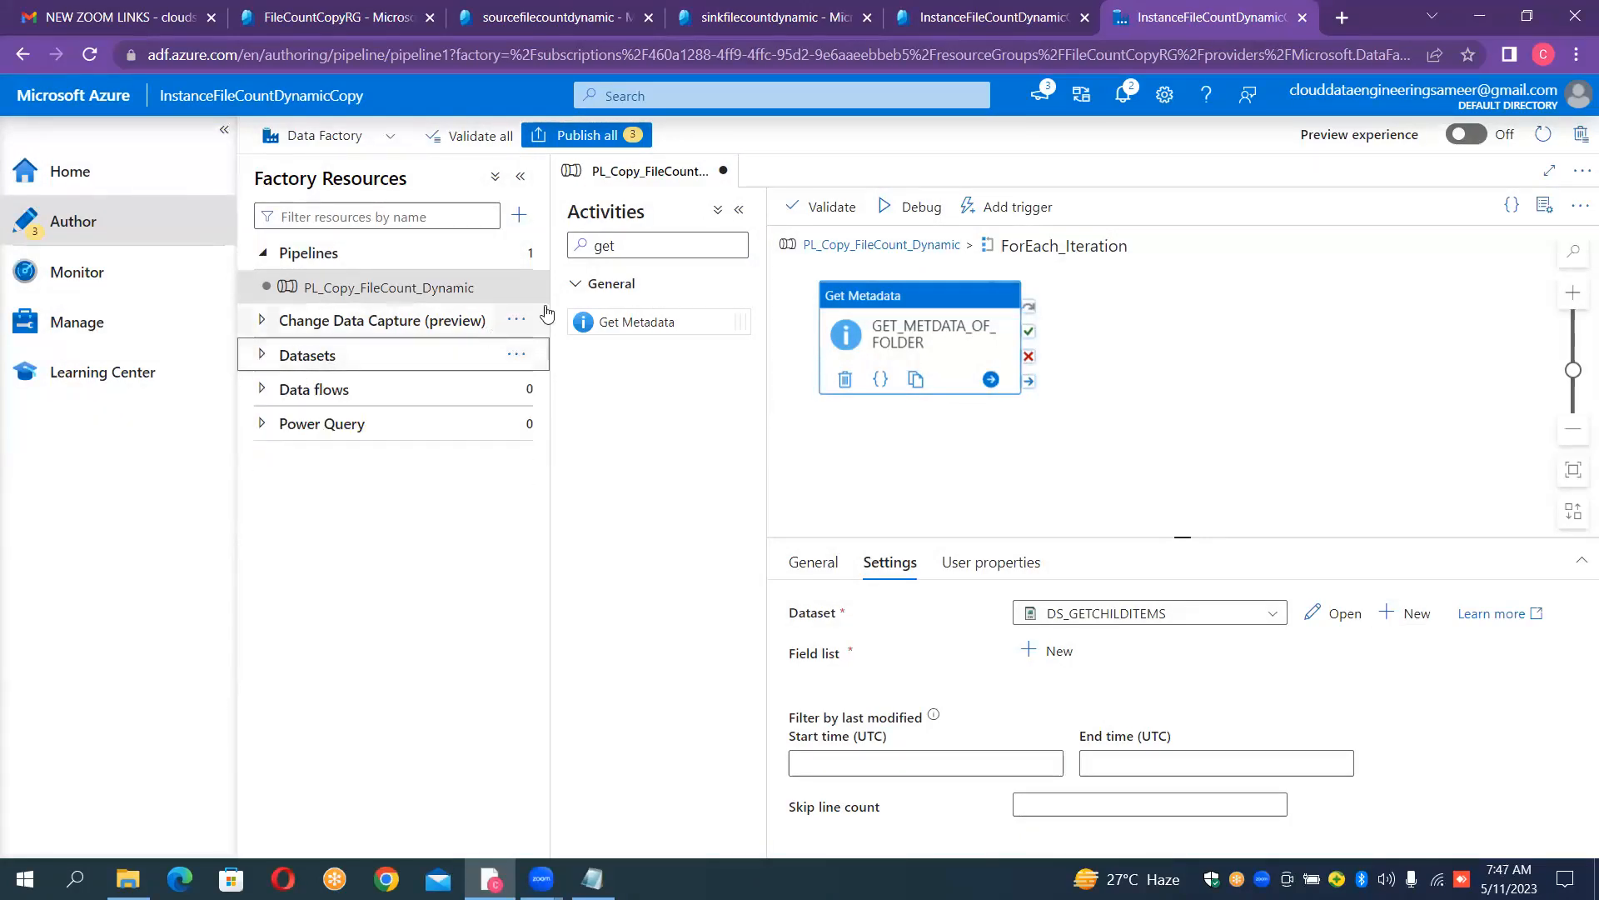
click(263, 358)
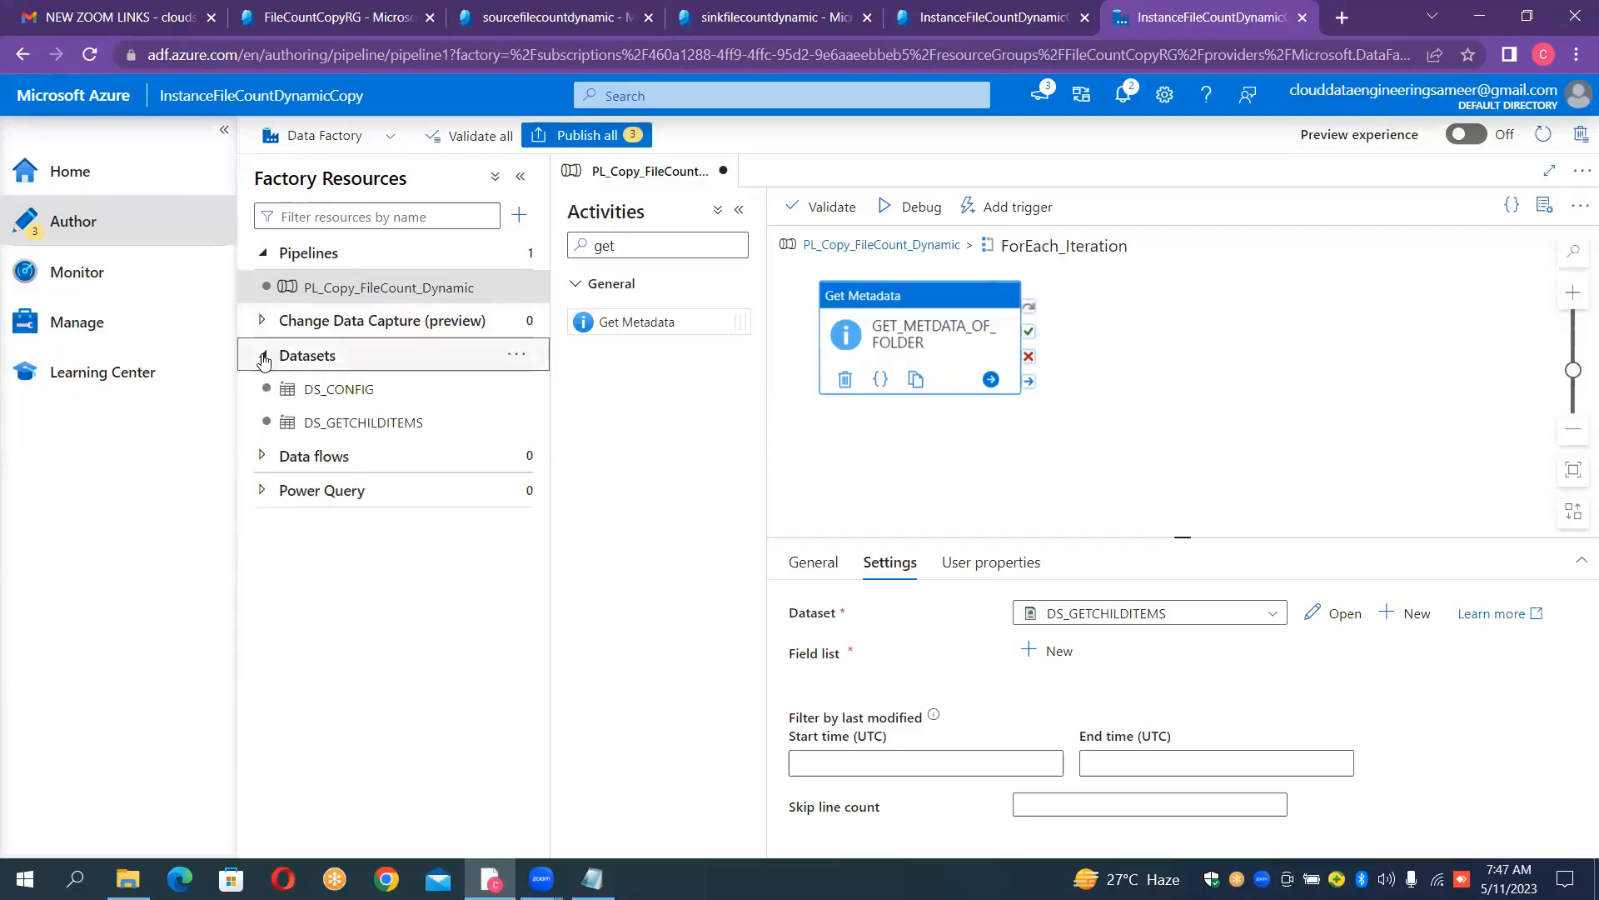
click(362, 428)
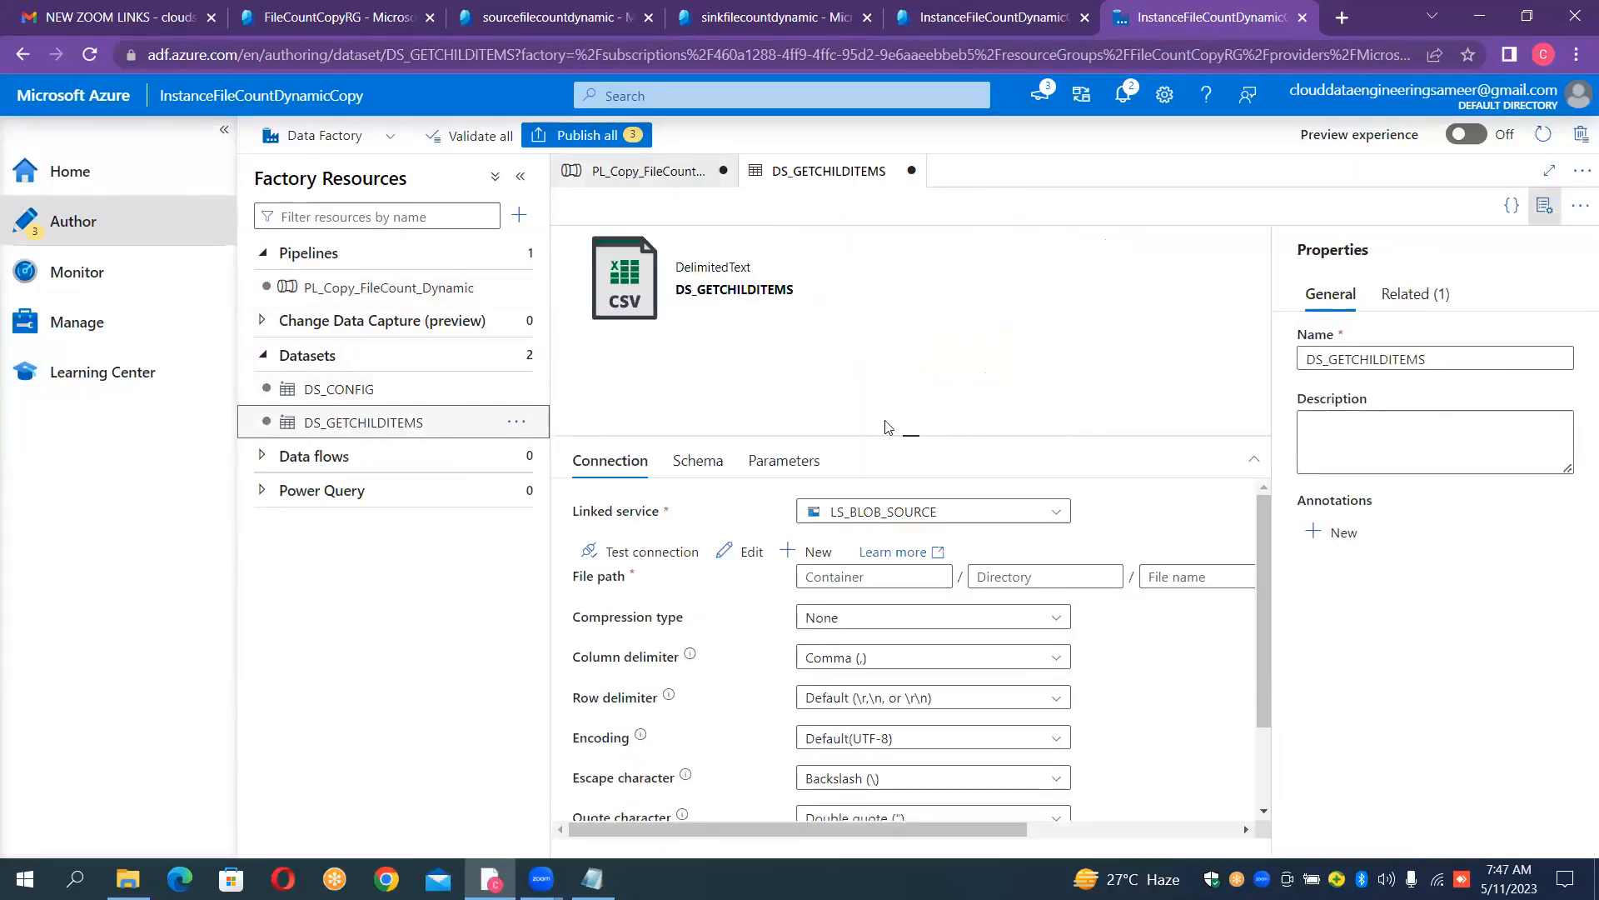
click(1545, 205)
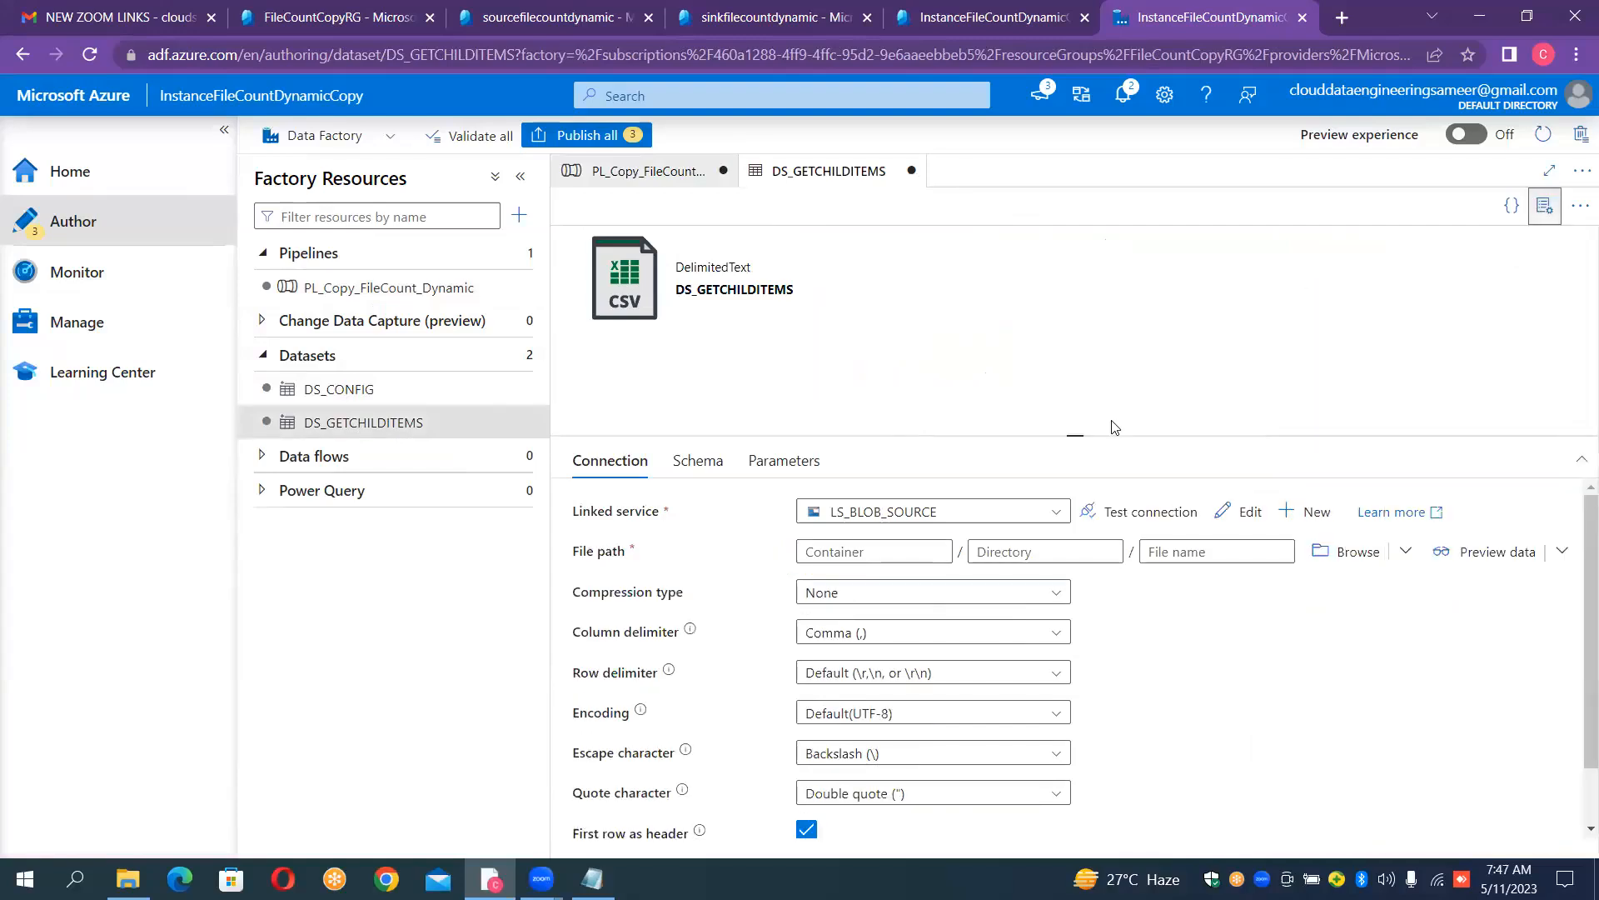
- Add a string parameter named ds_src_container_param to the DS_GETCHILDITEMS dataset
click(870, 558)
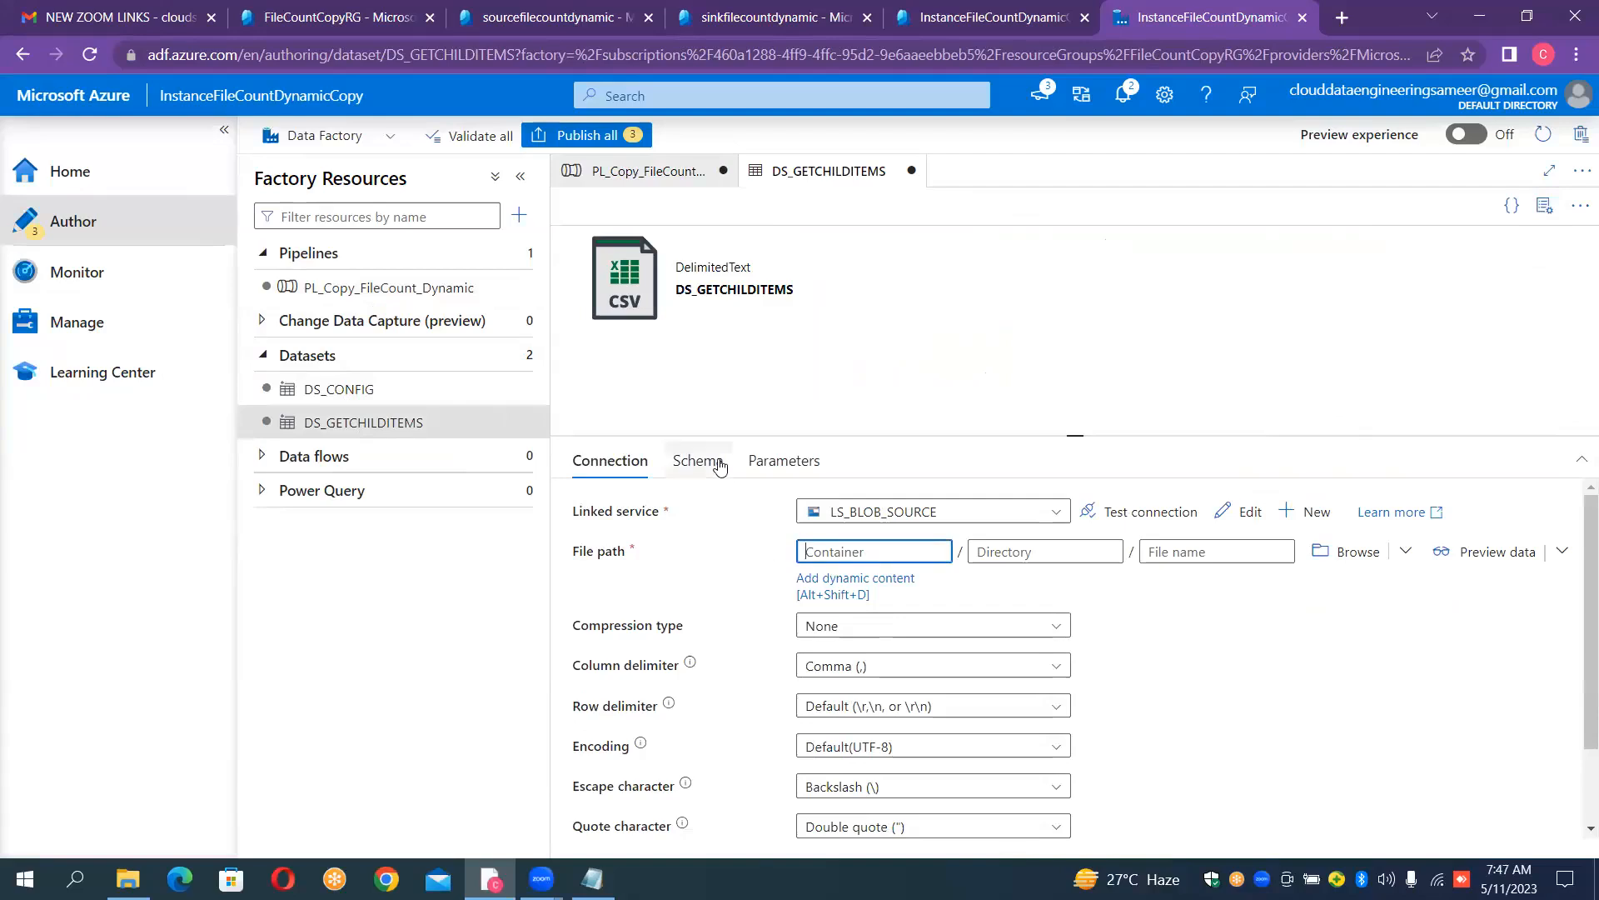
click(784, 470)
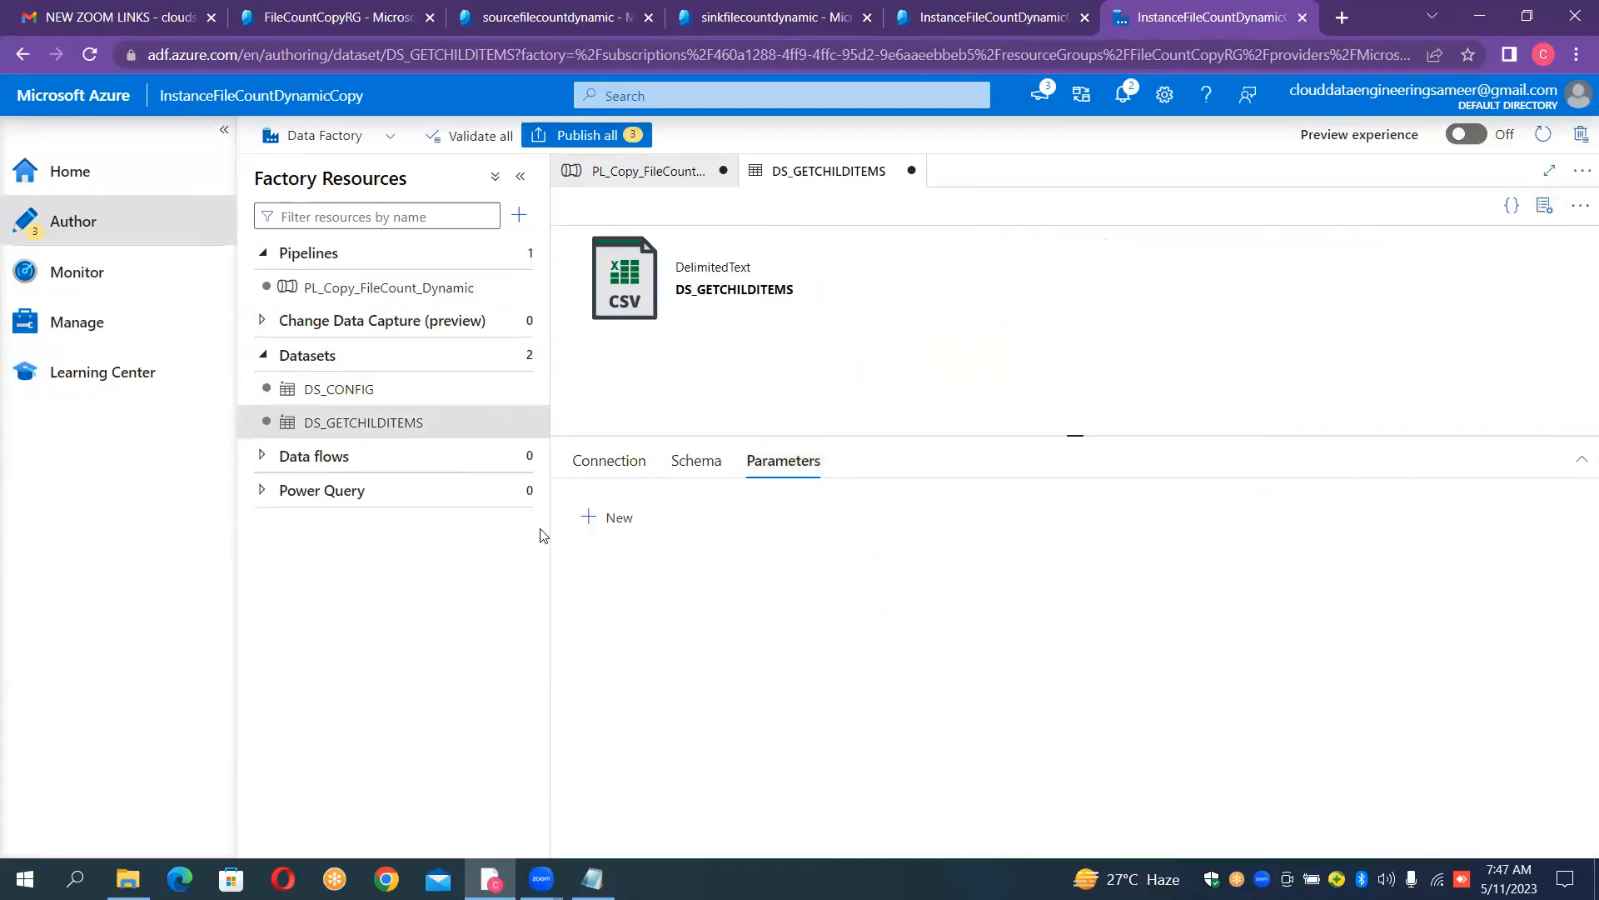
click(589, 520)
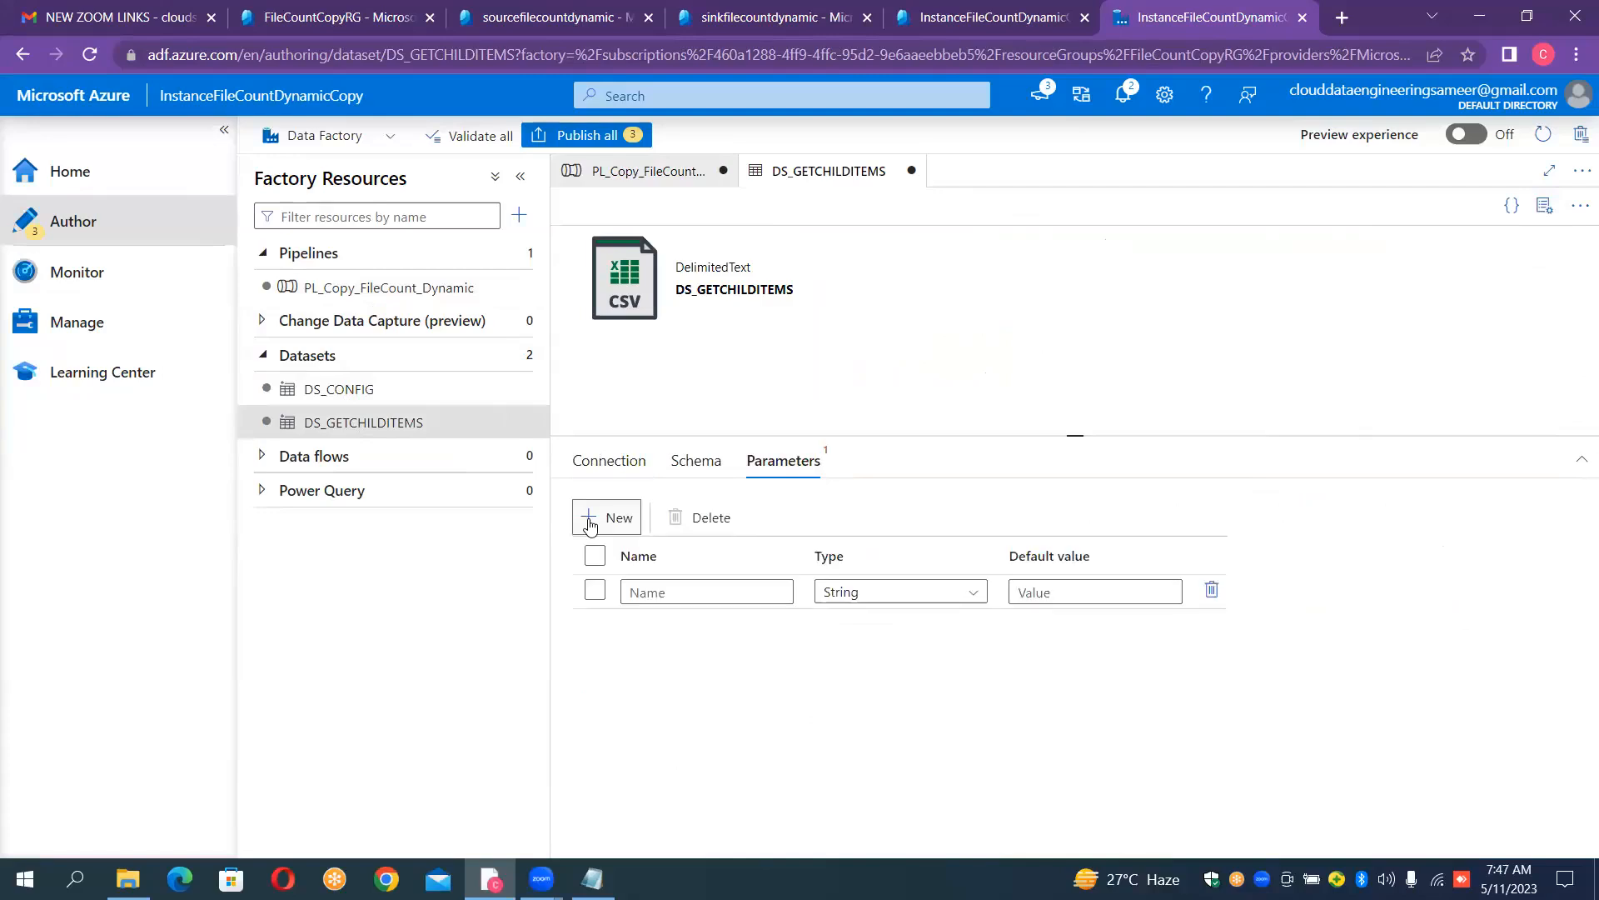
click(652, 594)
text(ds_)
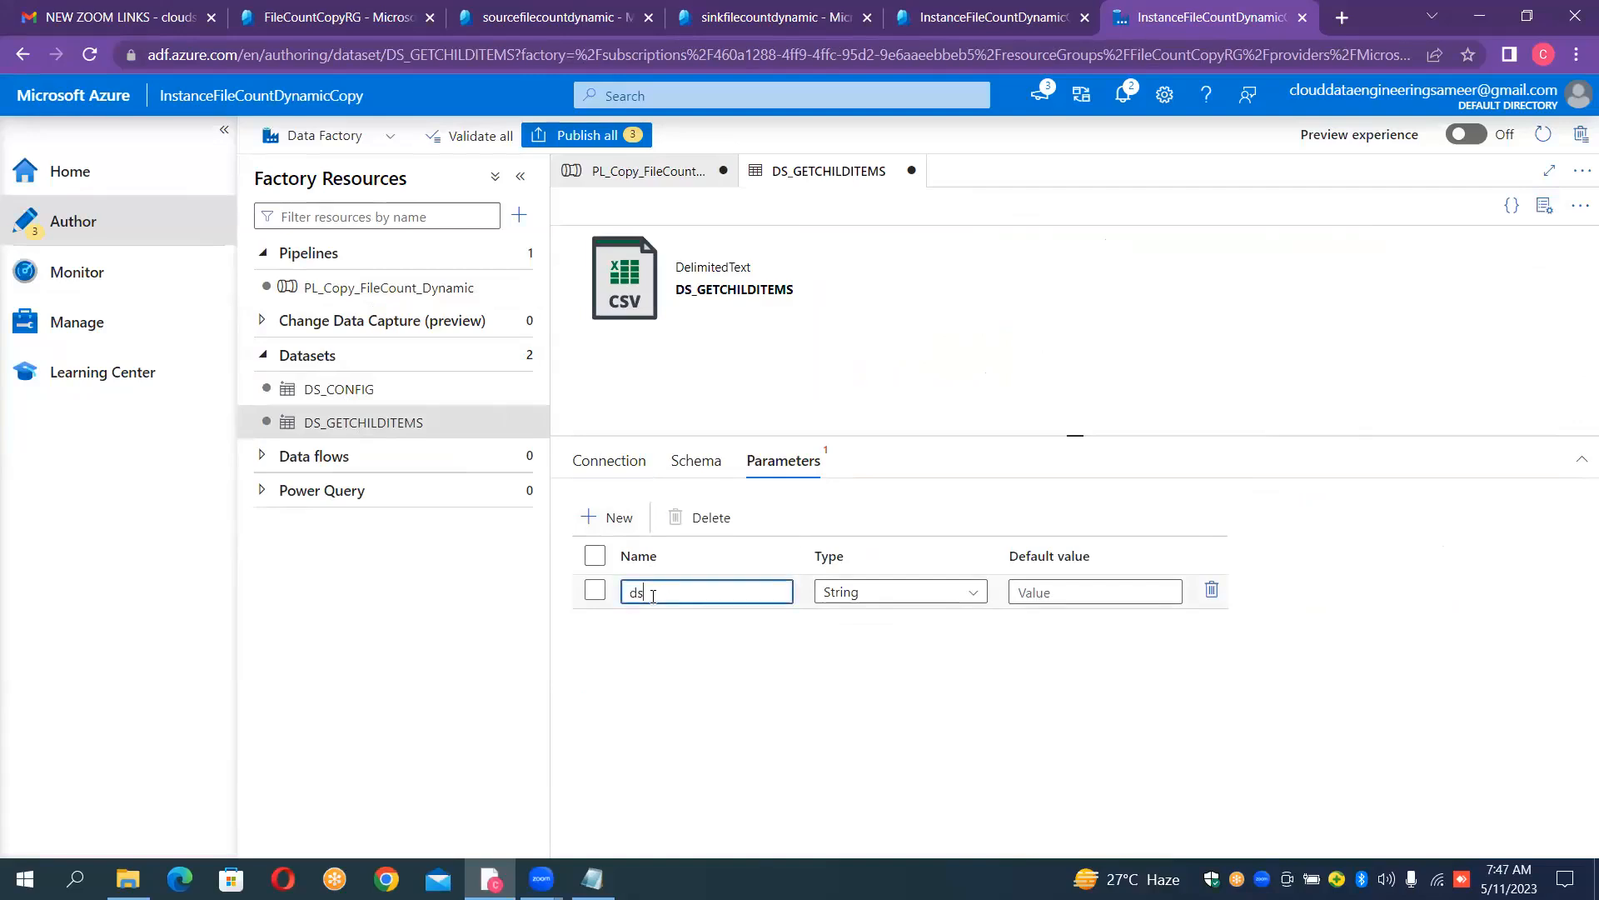
text(src_container_param)
click(609, 460)
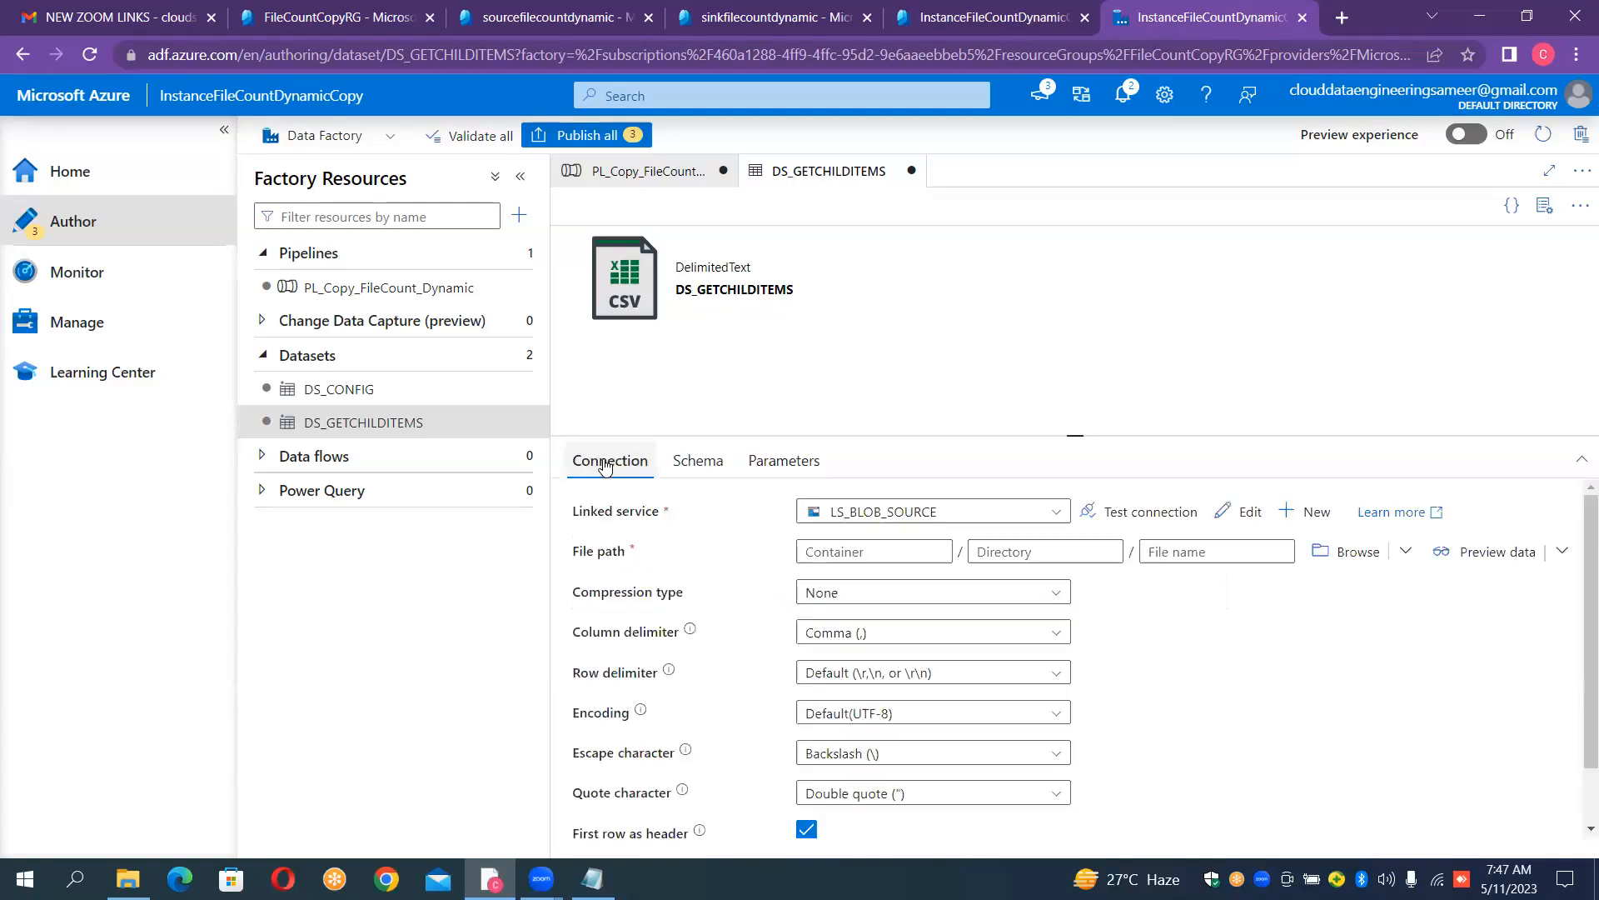
click(831, 550)
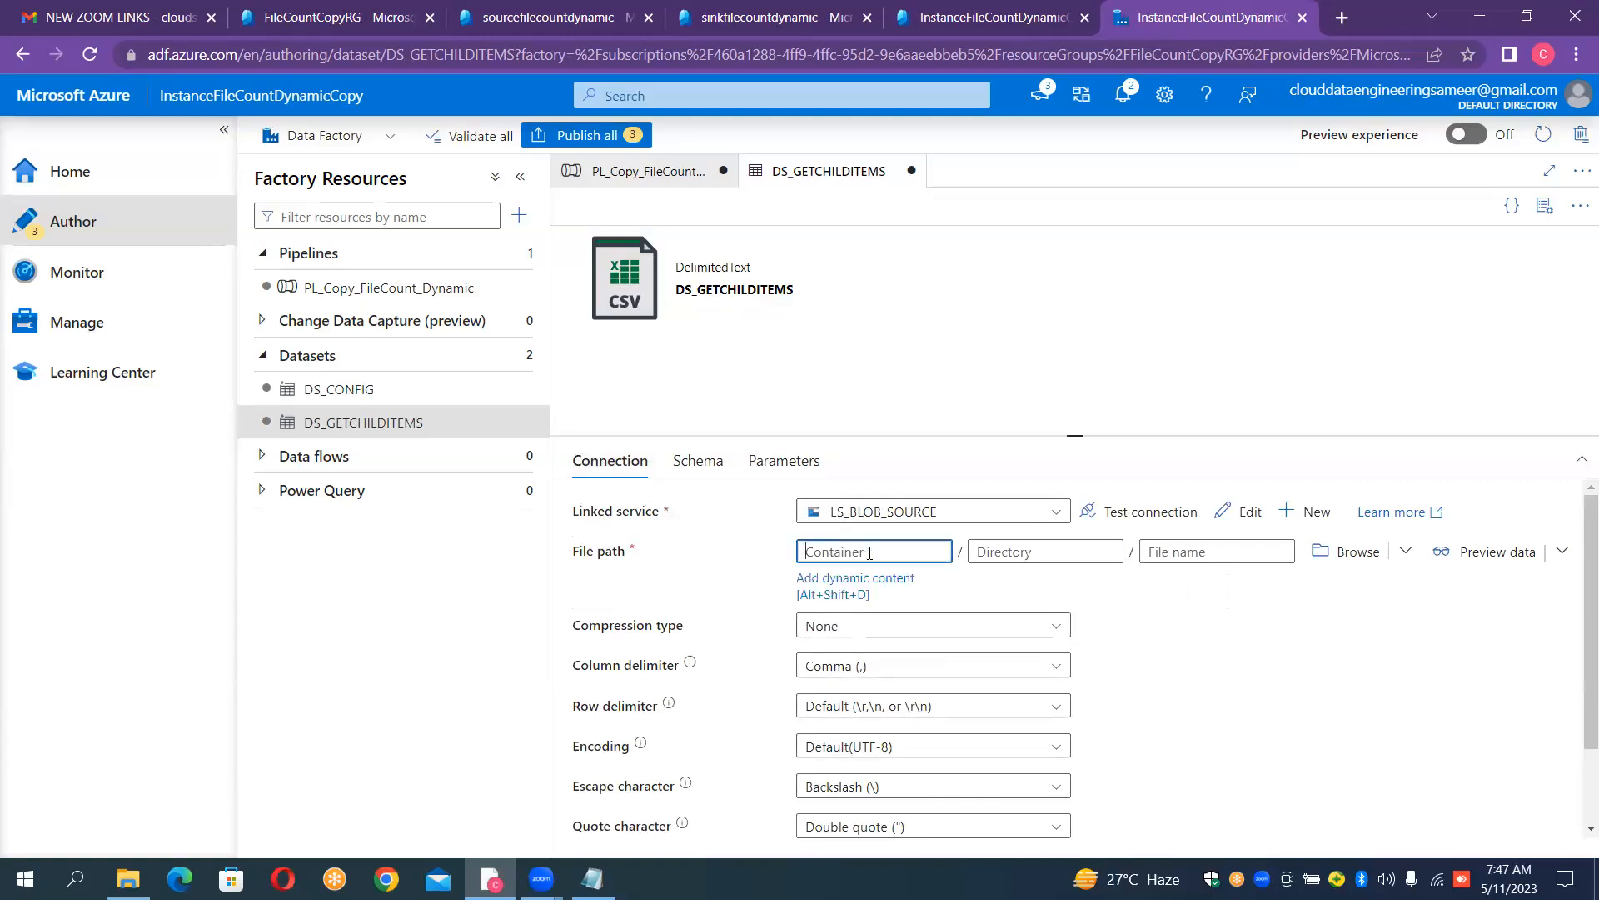
click(863, 581)
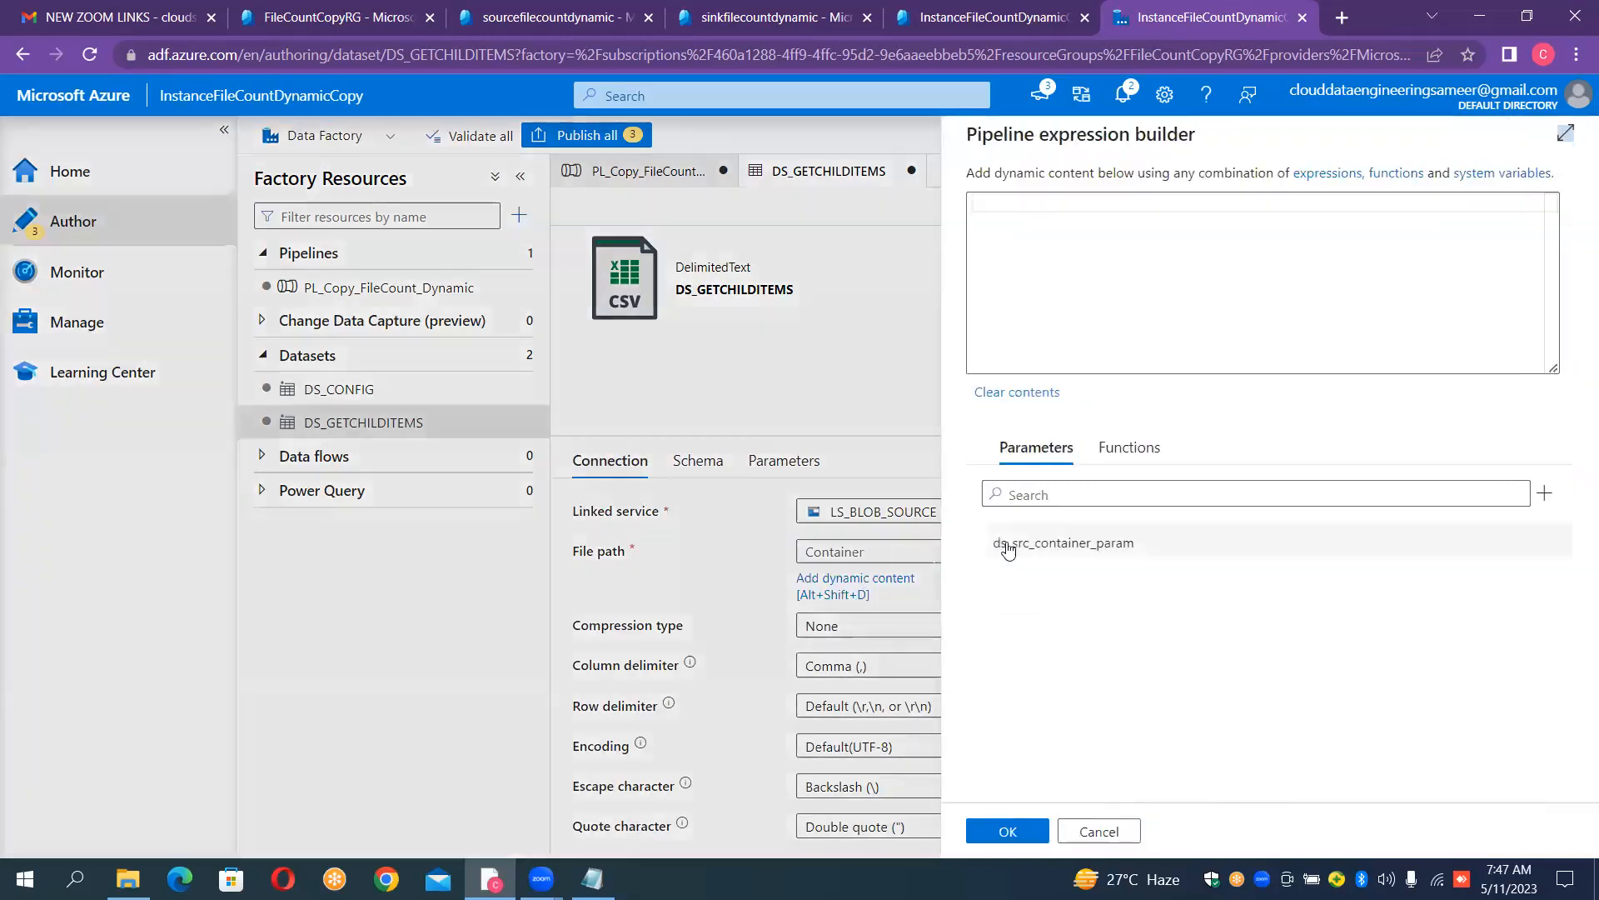
click(1006, 545)
click(1007, 831)
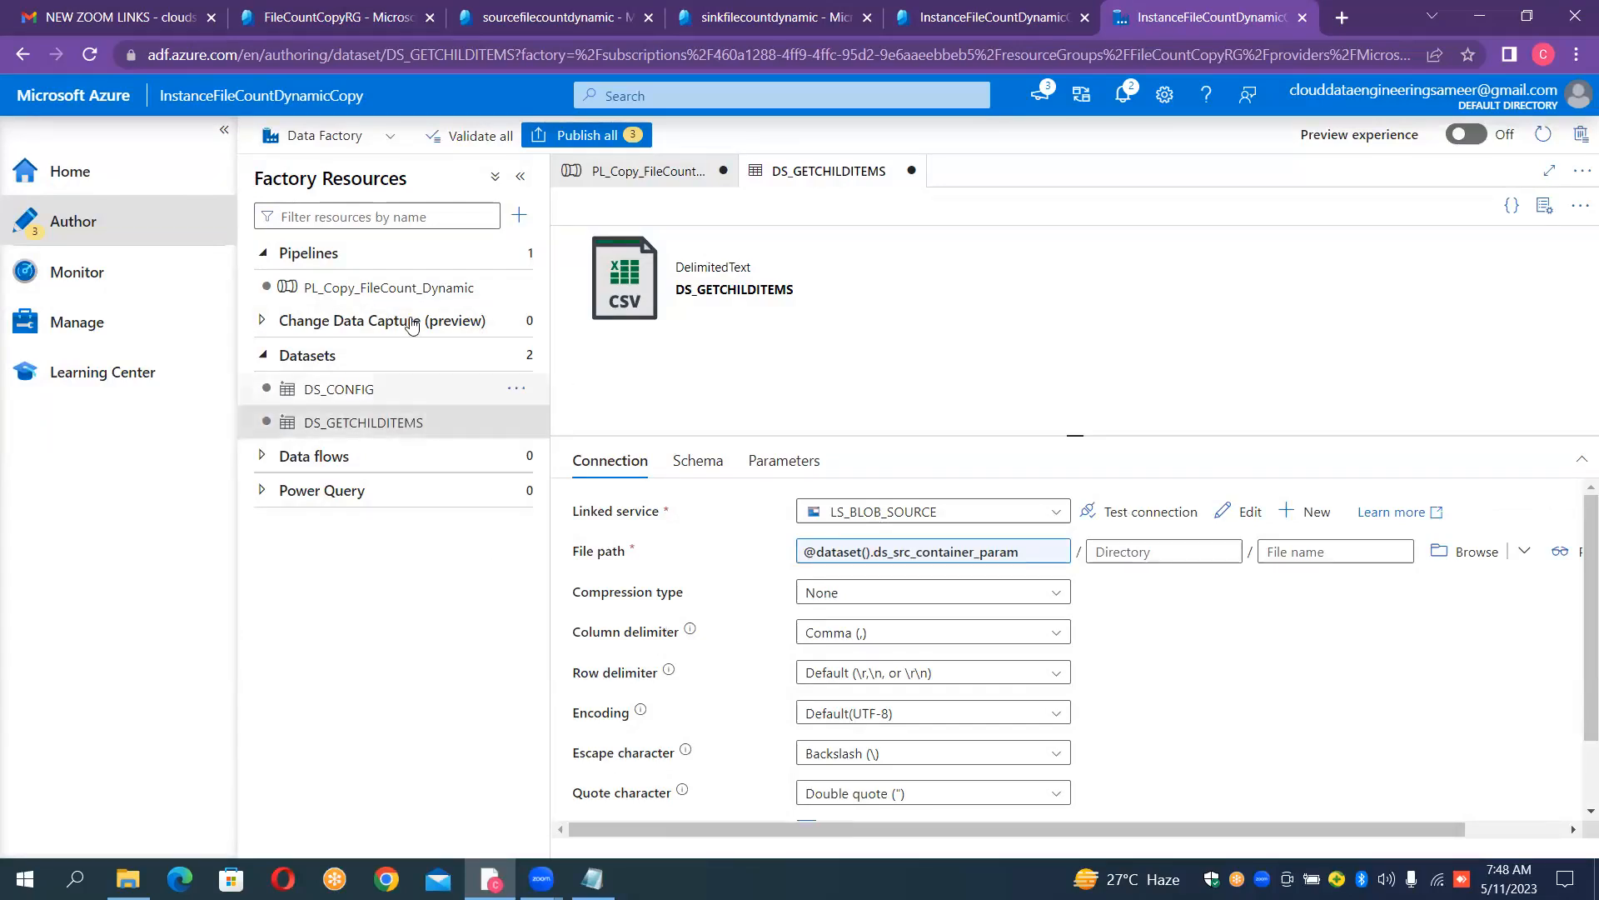
click(446, 289)
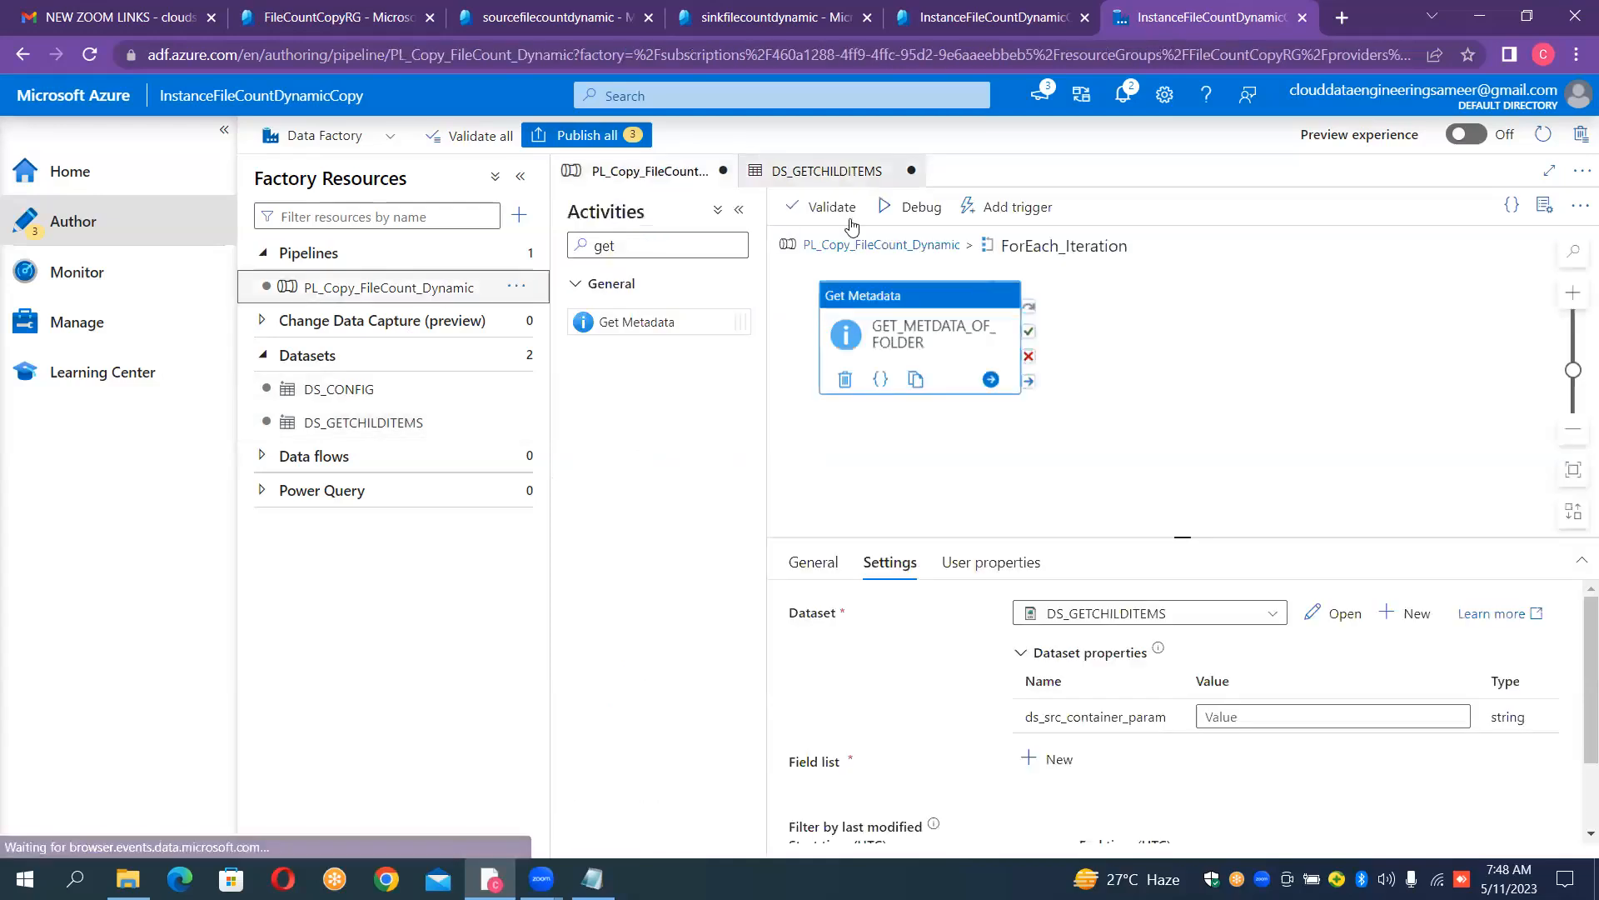
click(1275, 715)
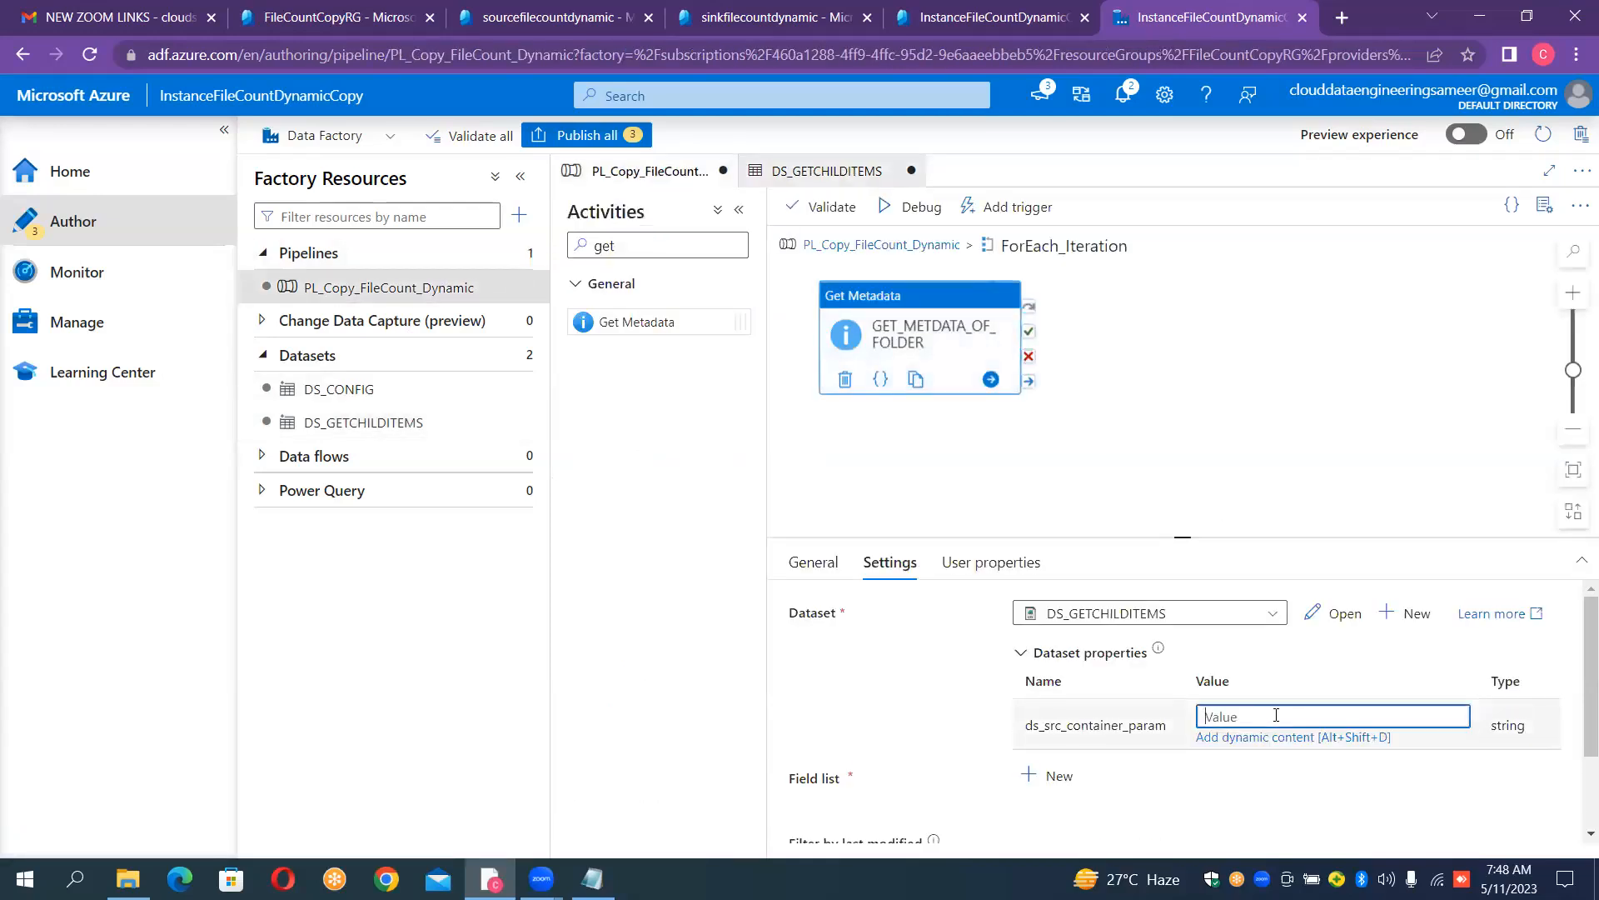
click(1241, 738)
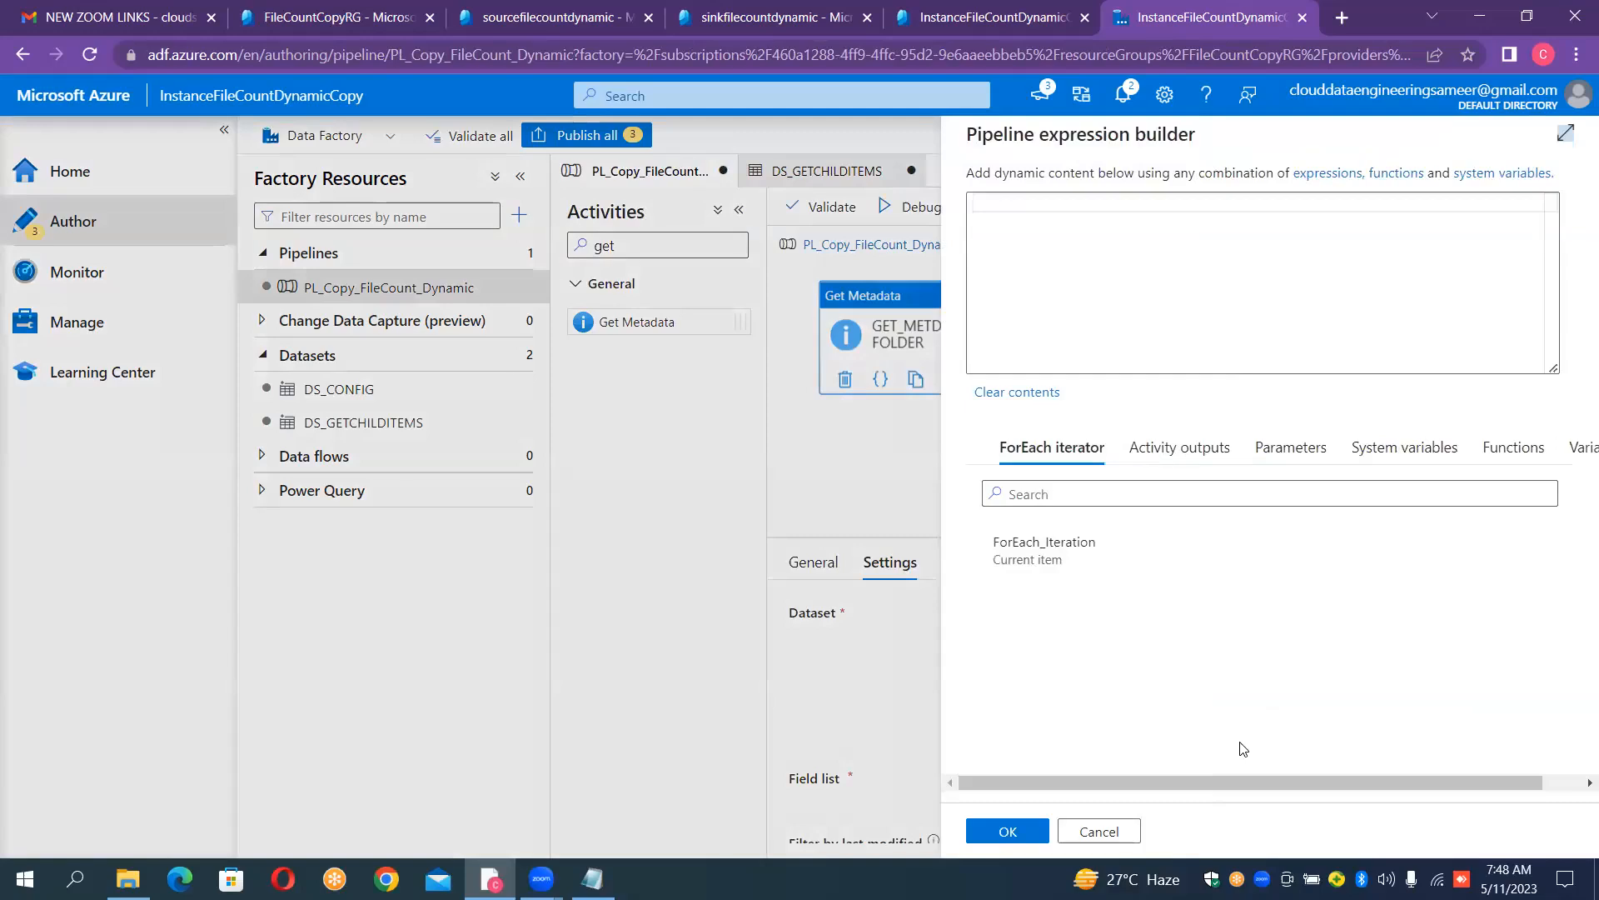
click(1046, 546)
click(1067, 200)
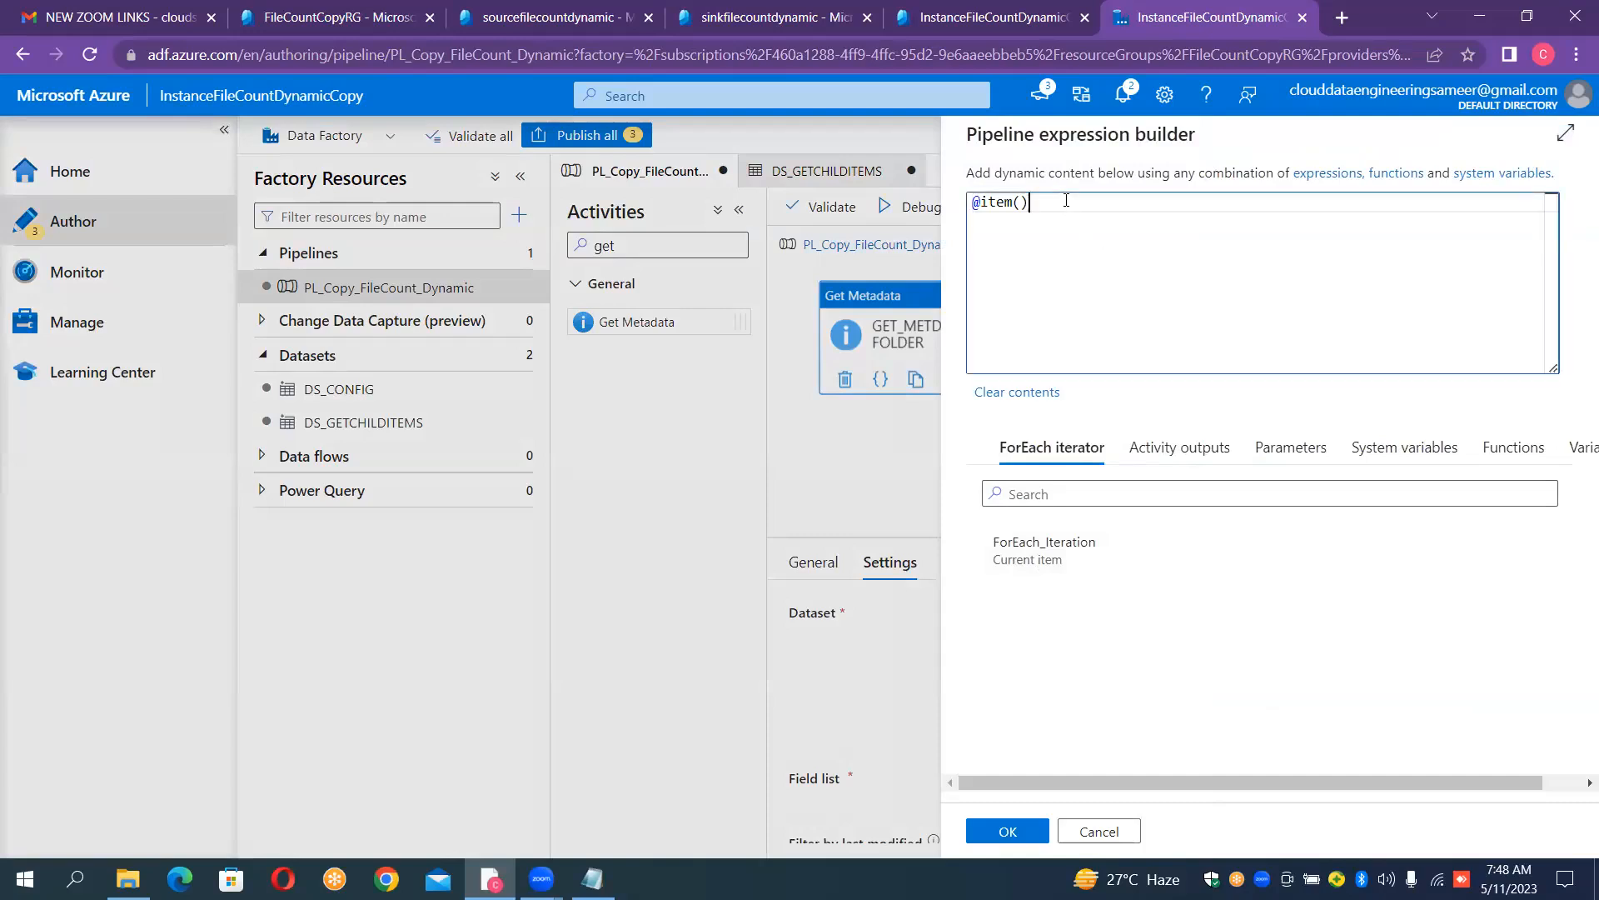
text(.)
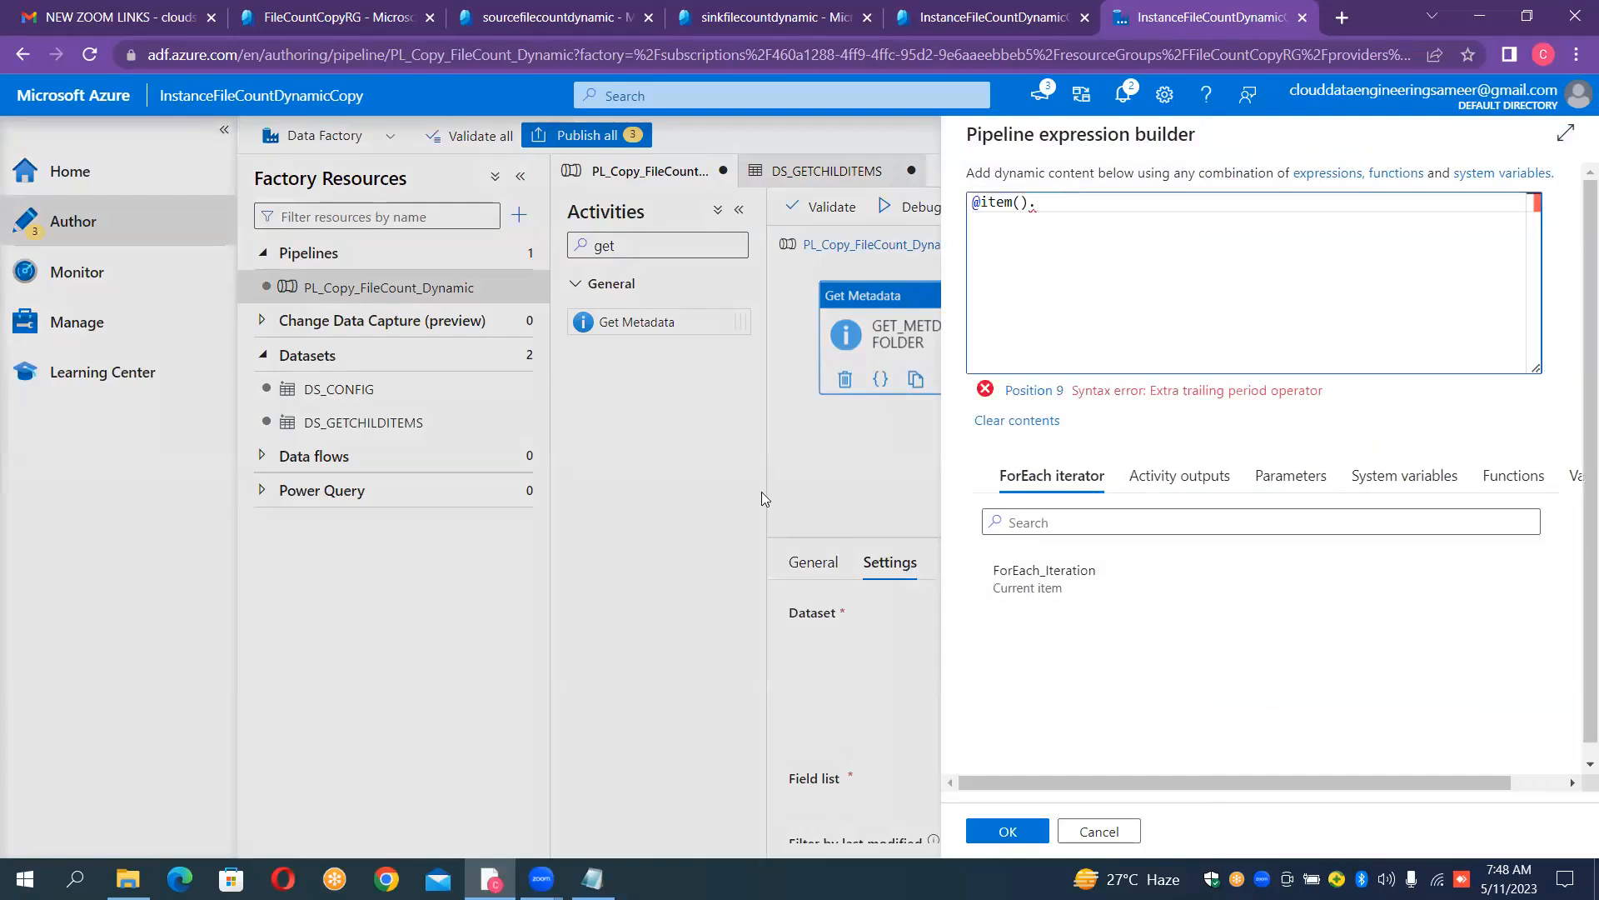
click(592, 879)
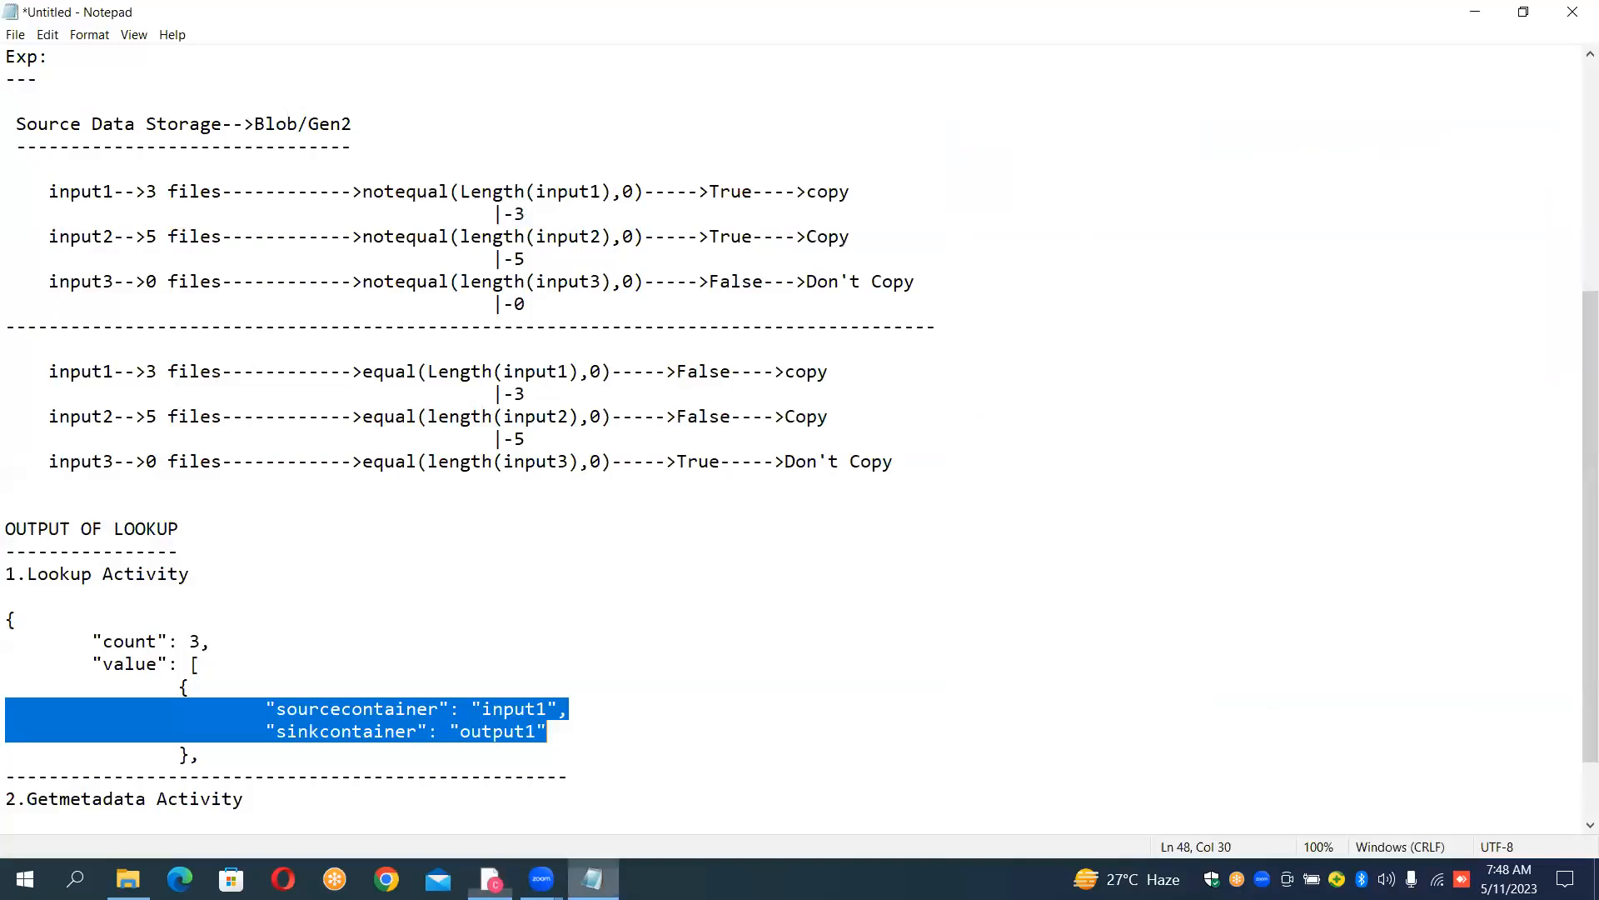
click(473, 575)
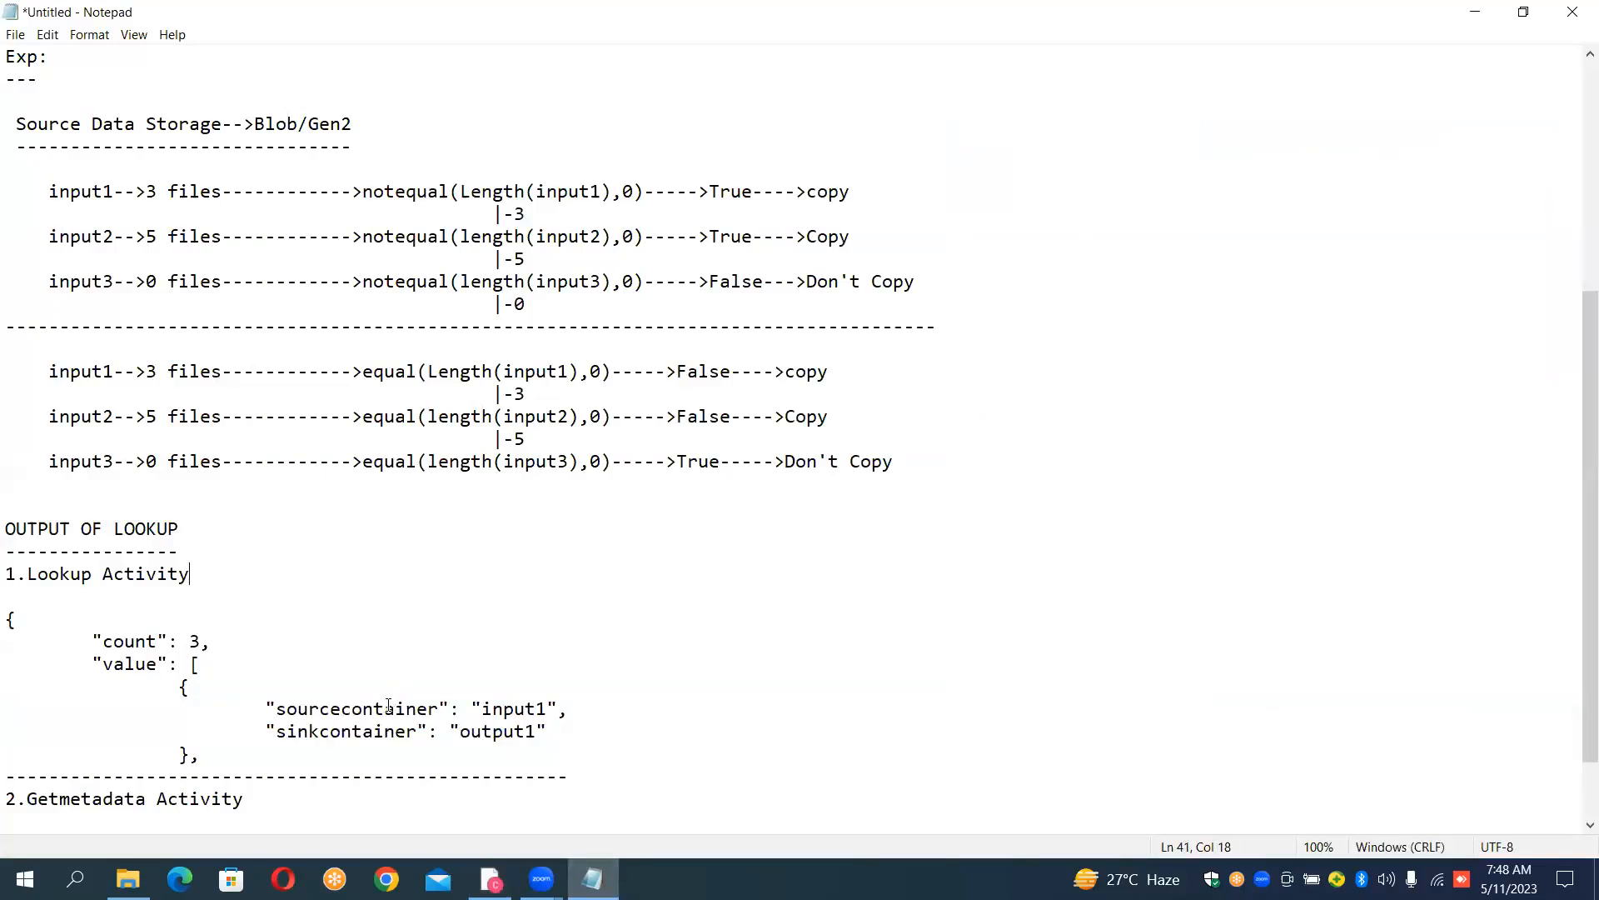
drag(282, 713, 435, 710)
key(ctrl+c)
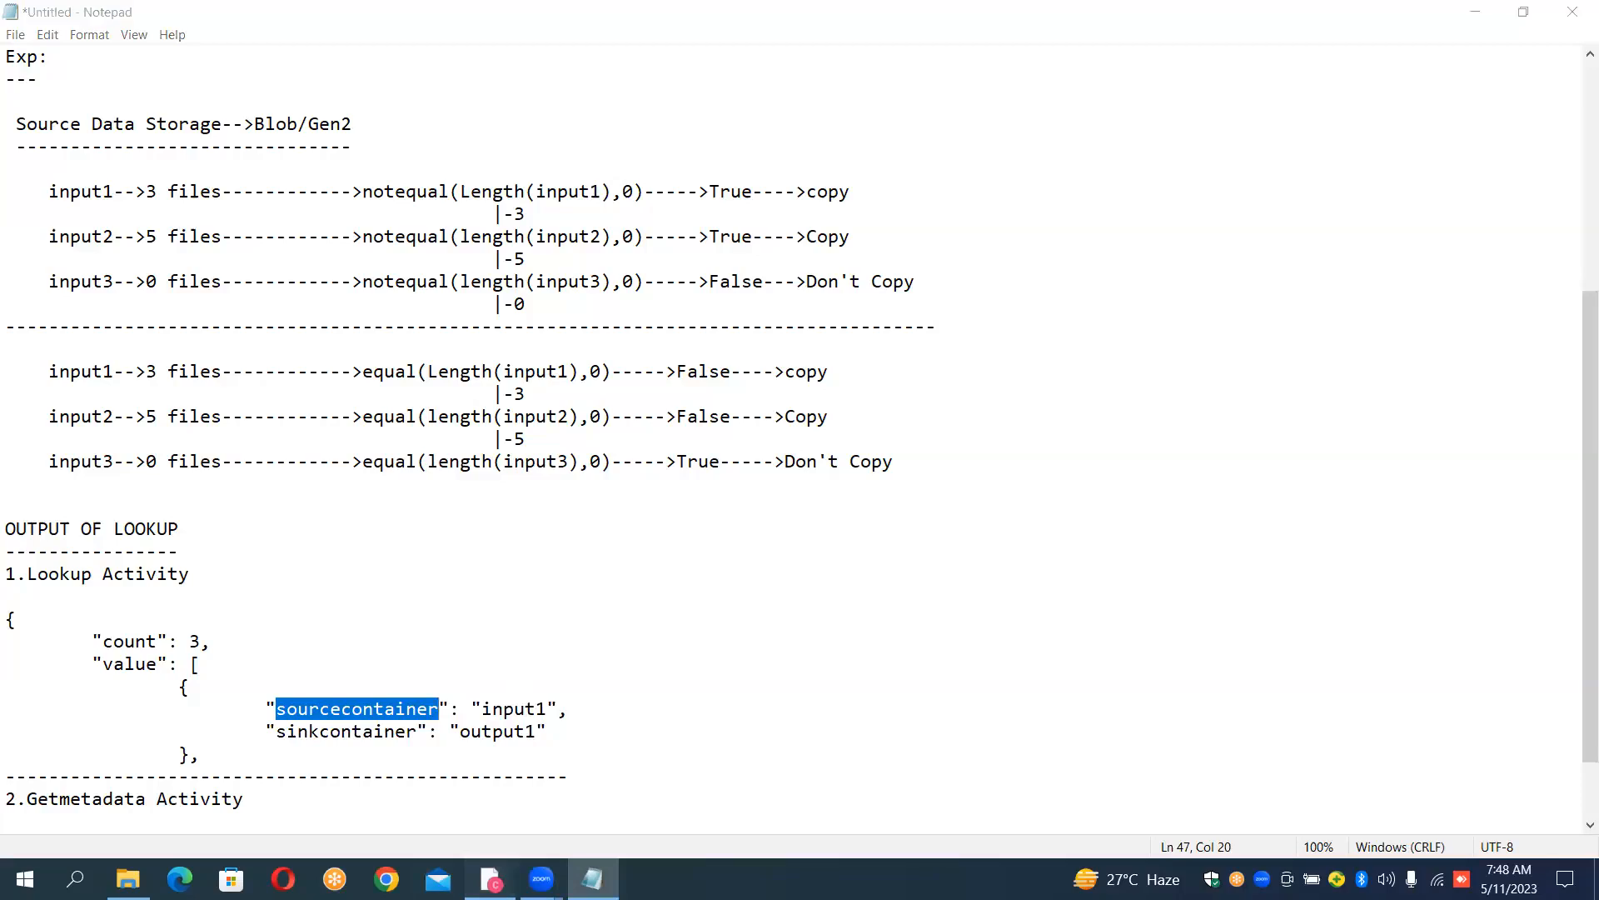
click(491, 879)
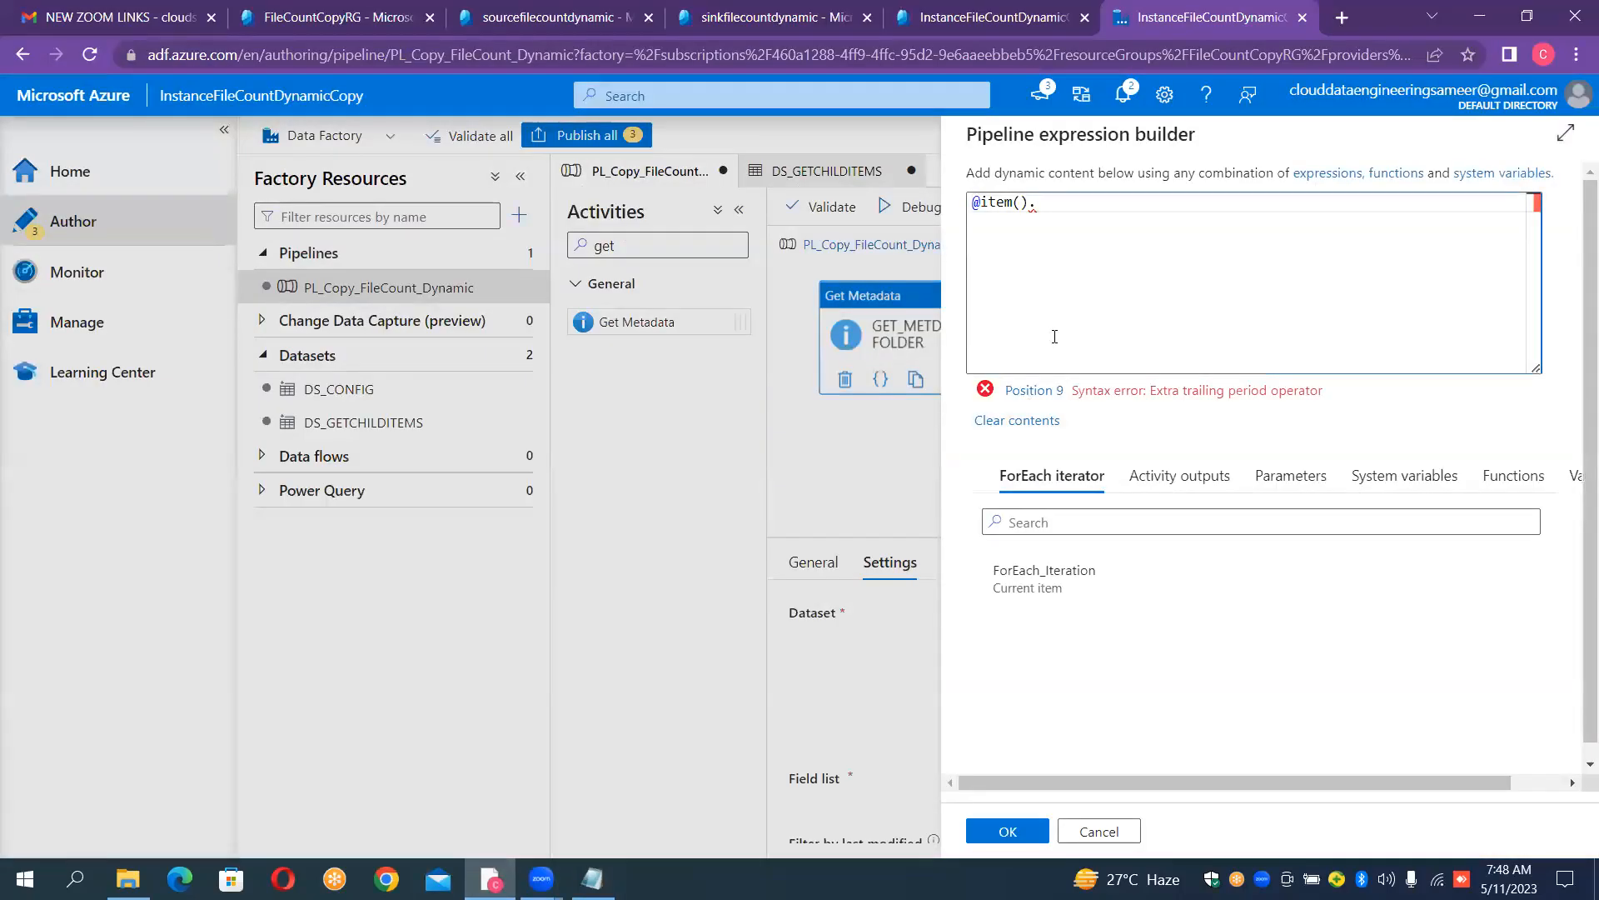
key(ctrl+v)
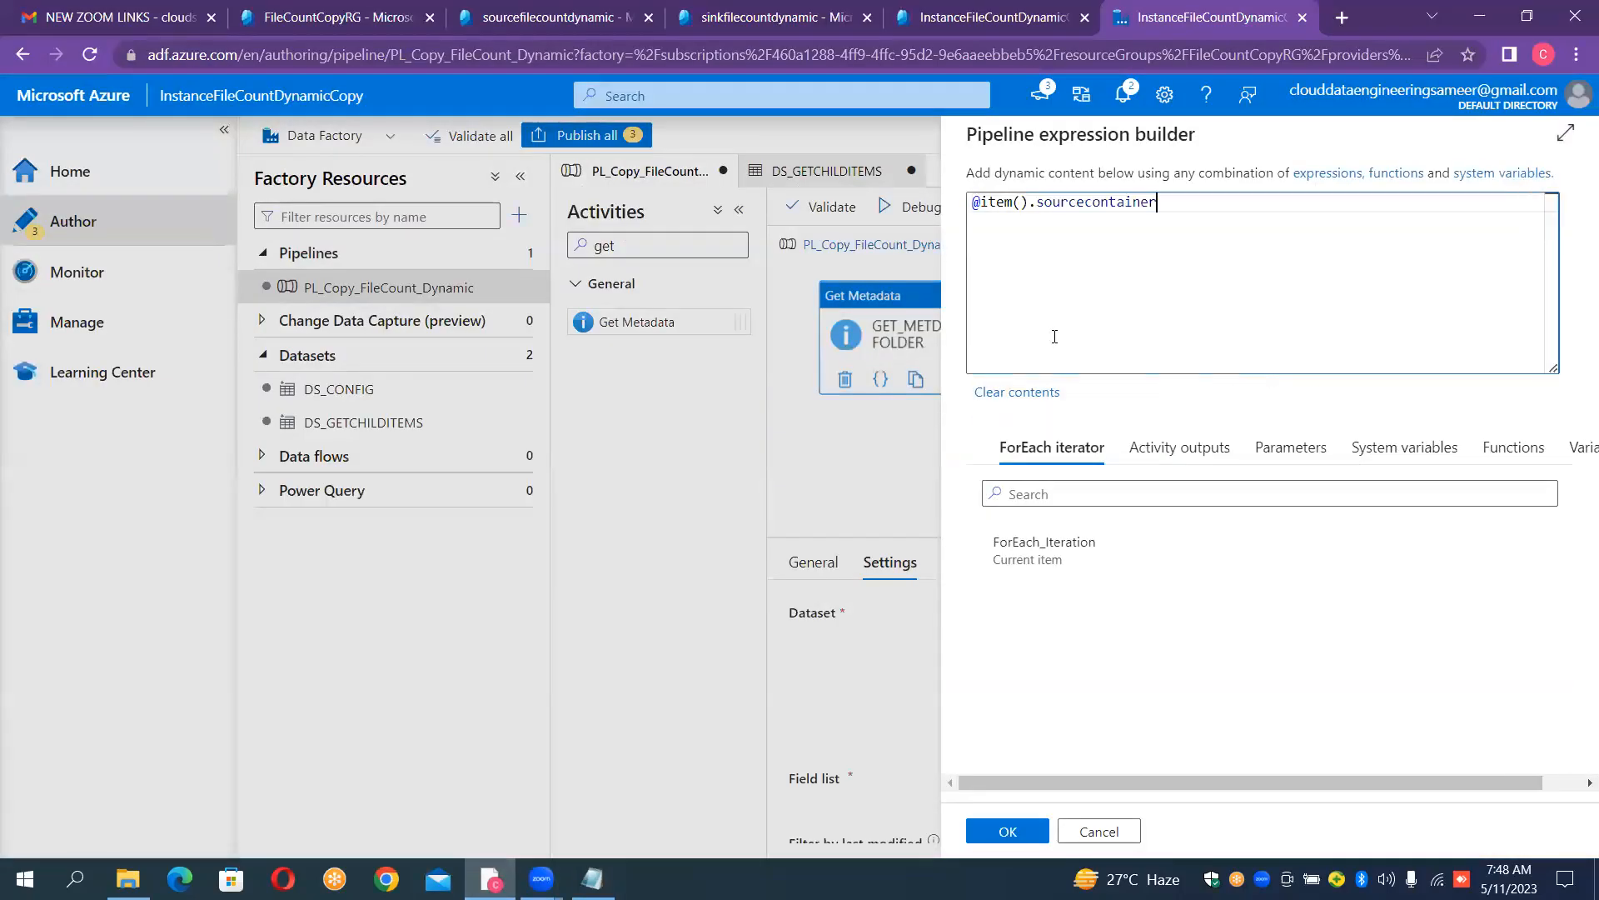
click(1009, 831)
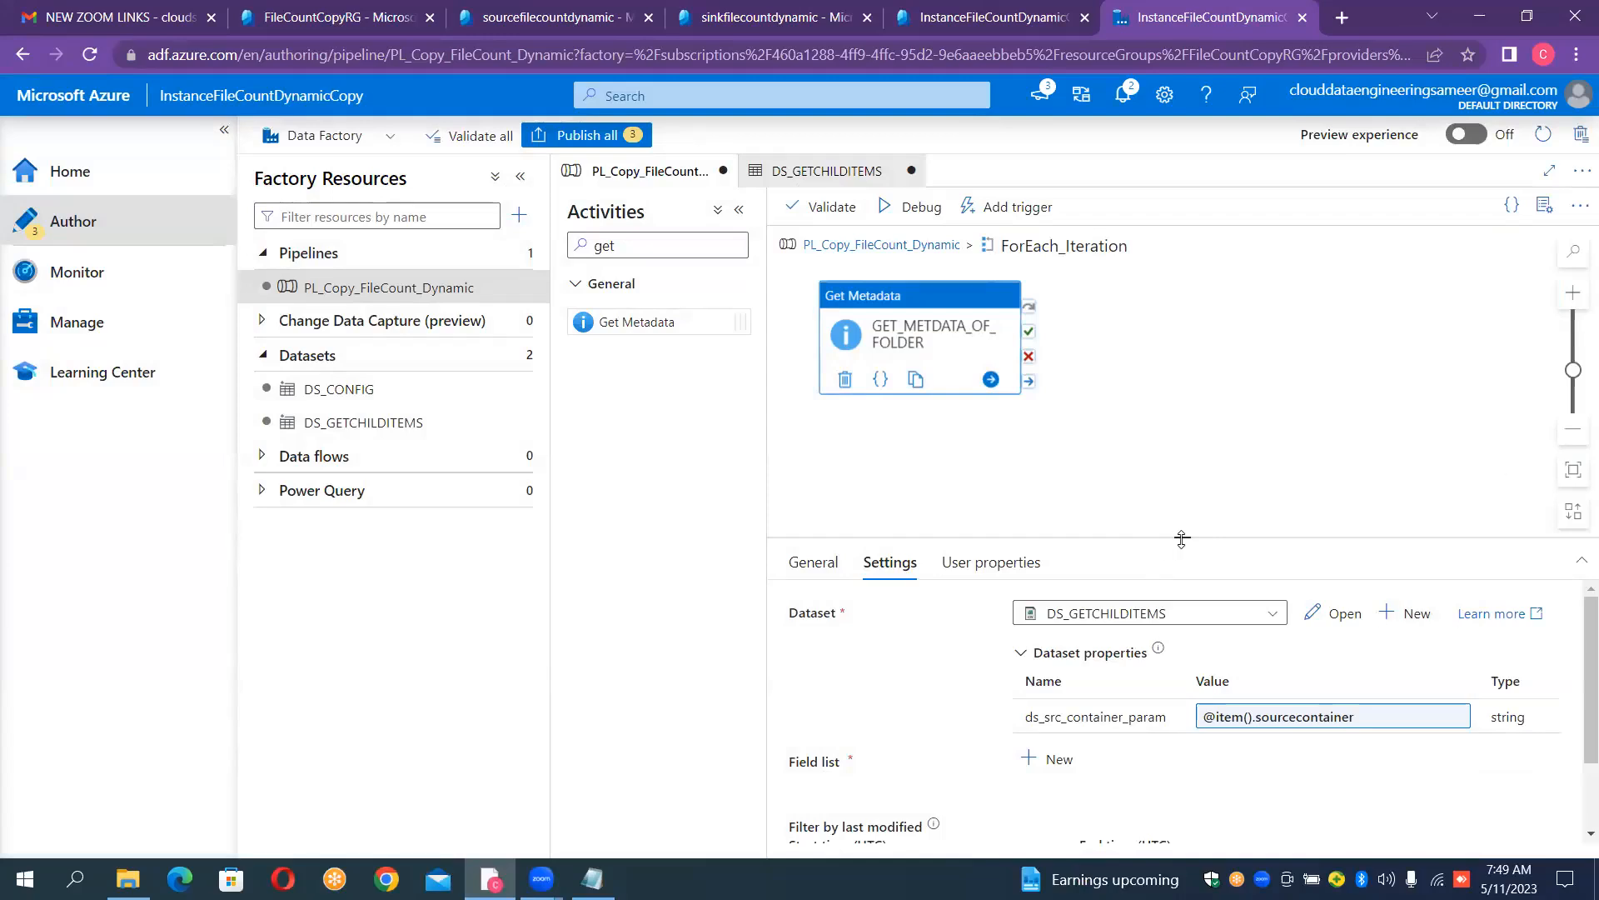
- Add a Child items argument to the field list of the GET_METDATA_OF_FOLDER activity
drag(1182, 539, 1218, 359)
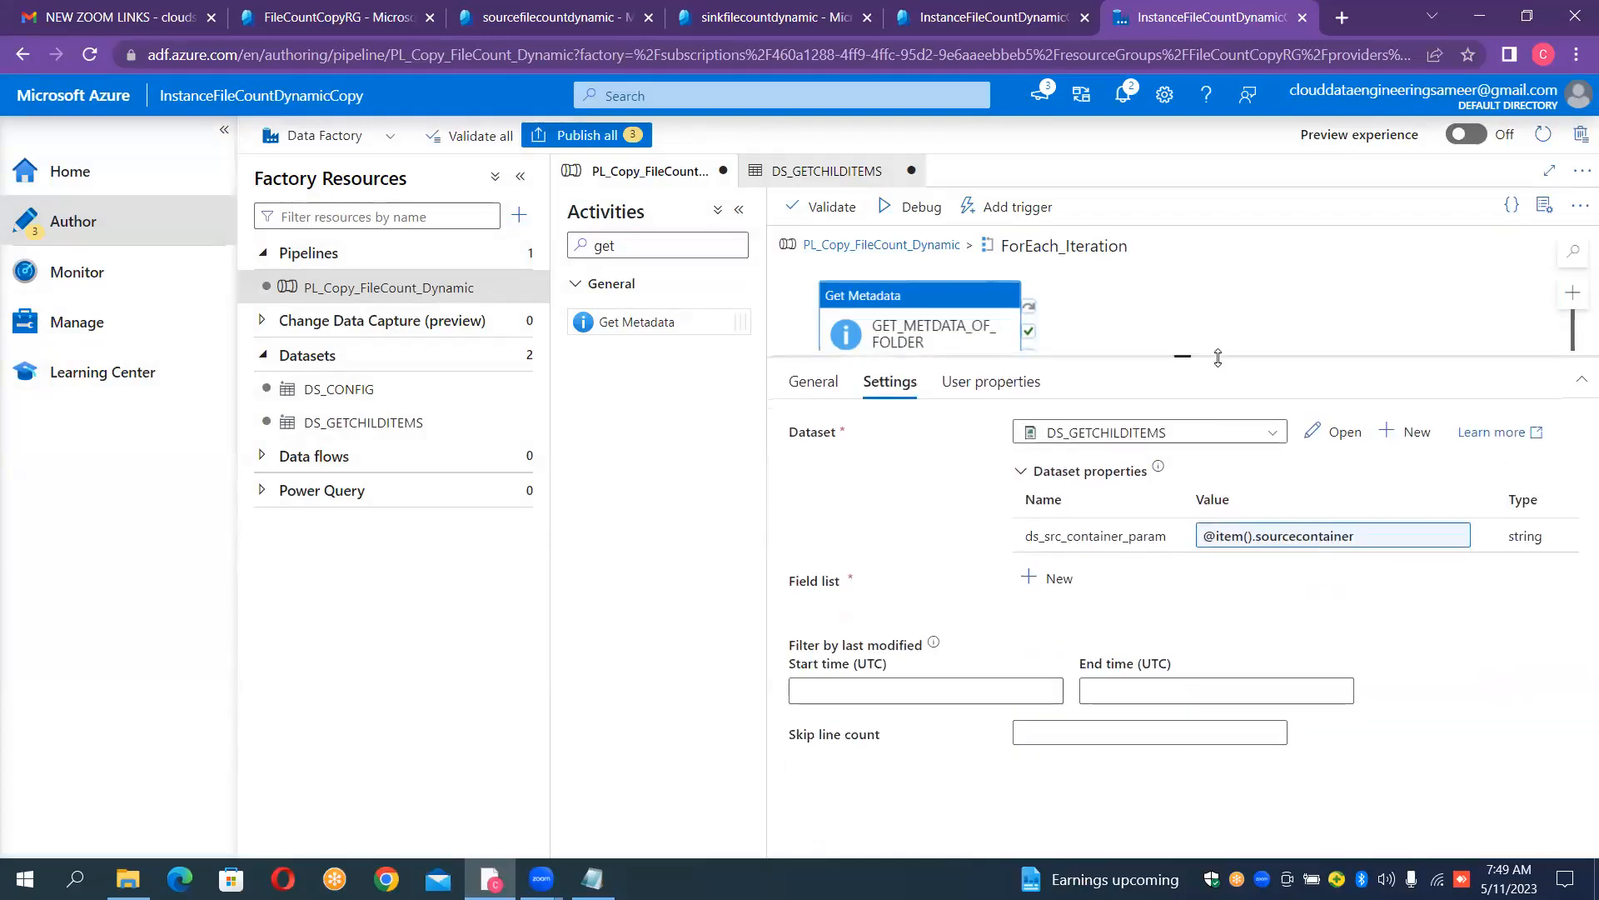
click(1029, 588)
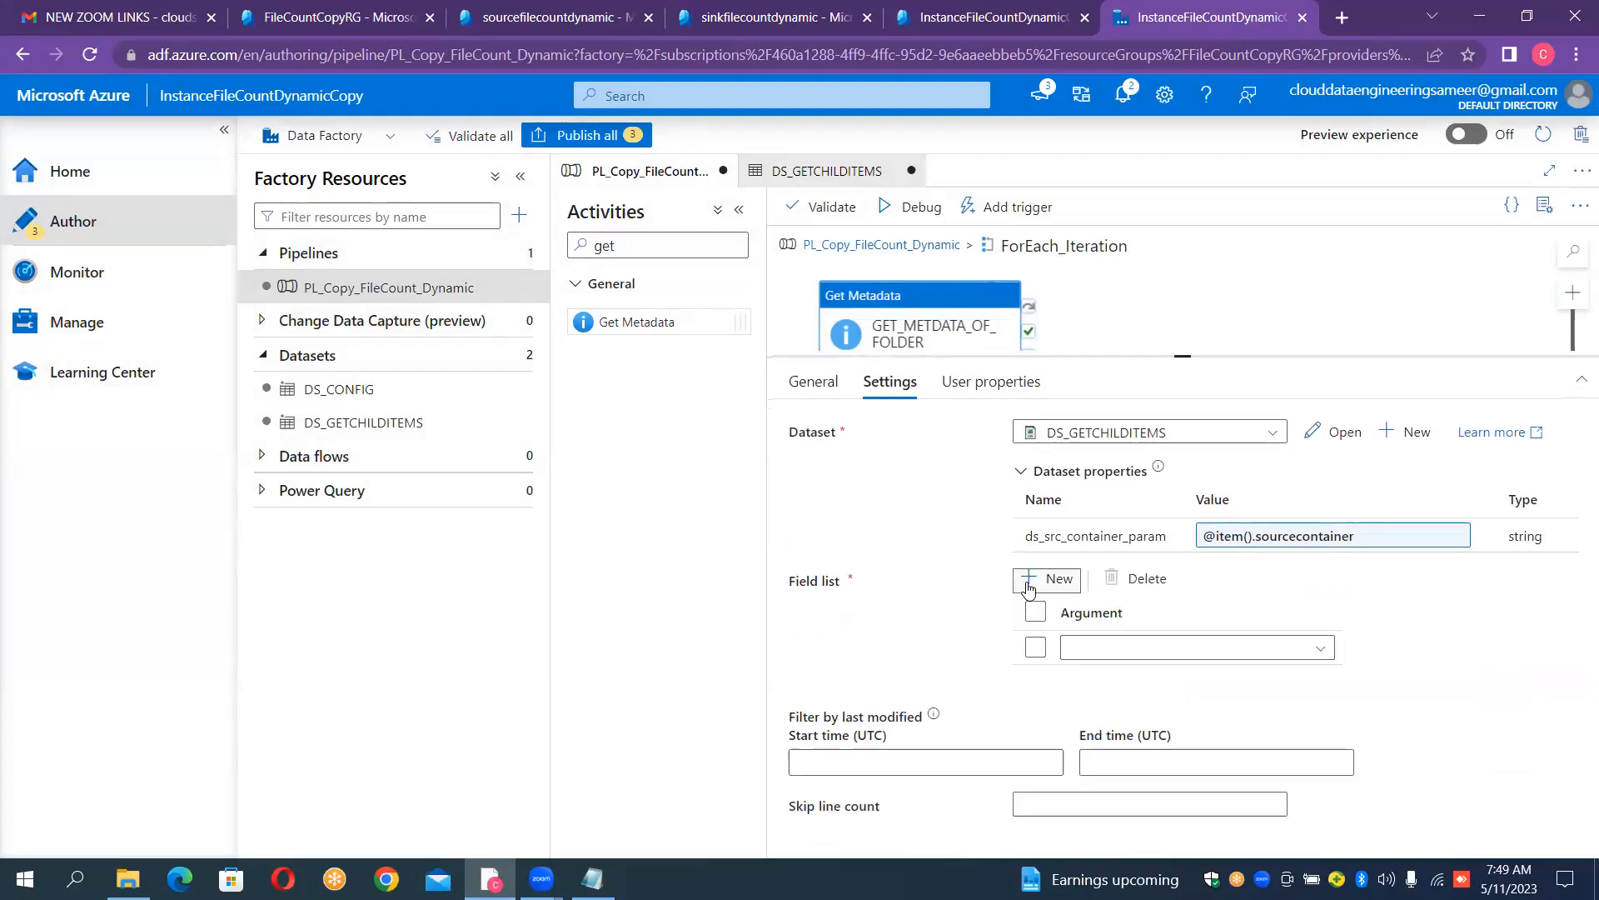
click(1320, 654)
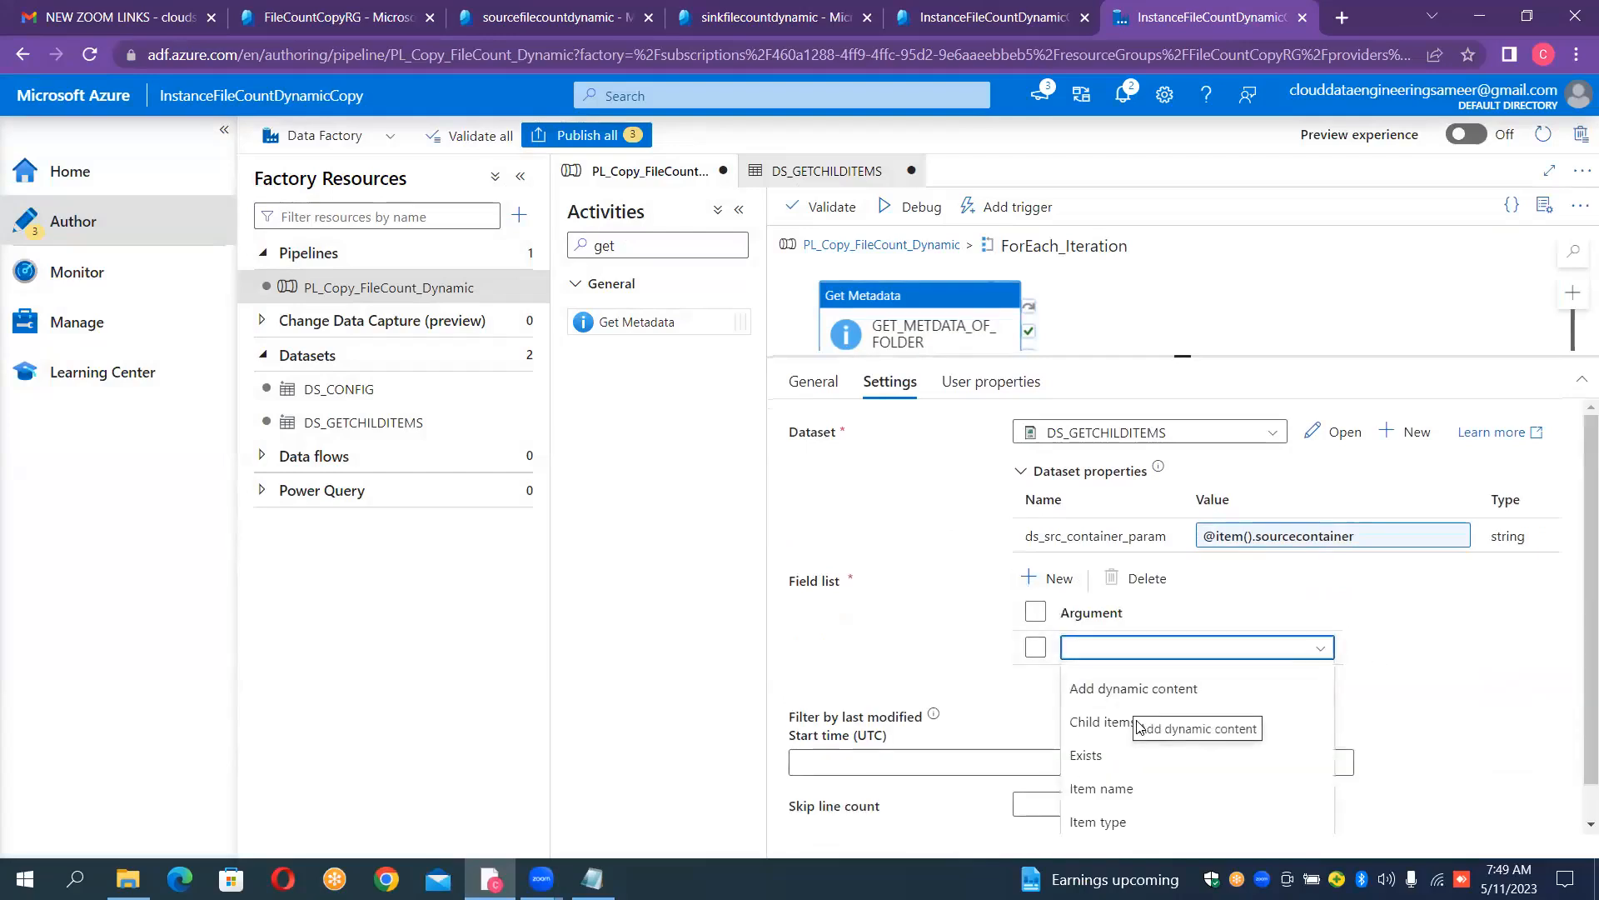
click(1109, 725)
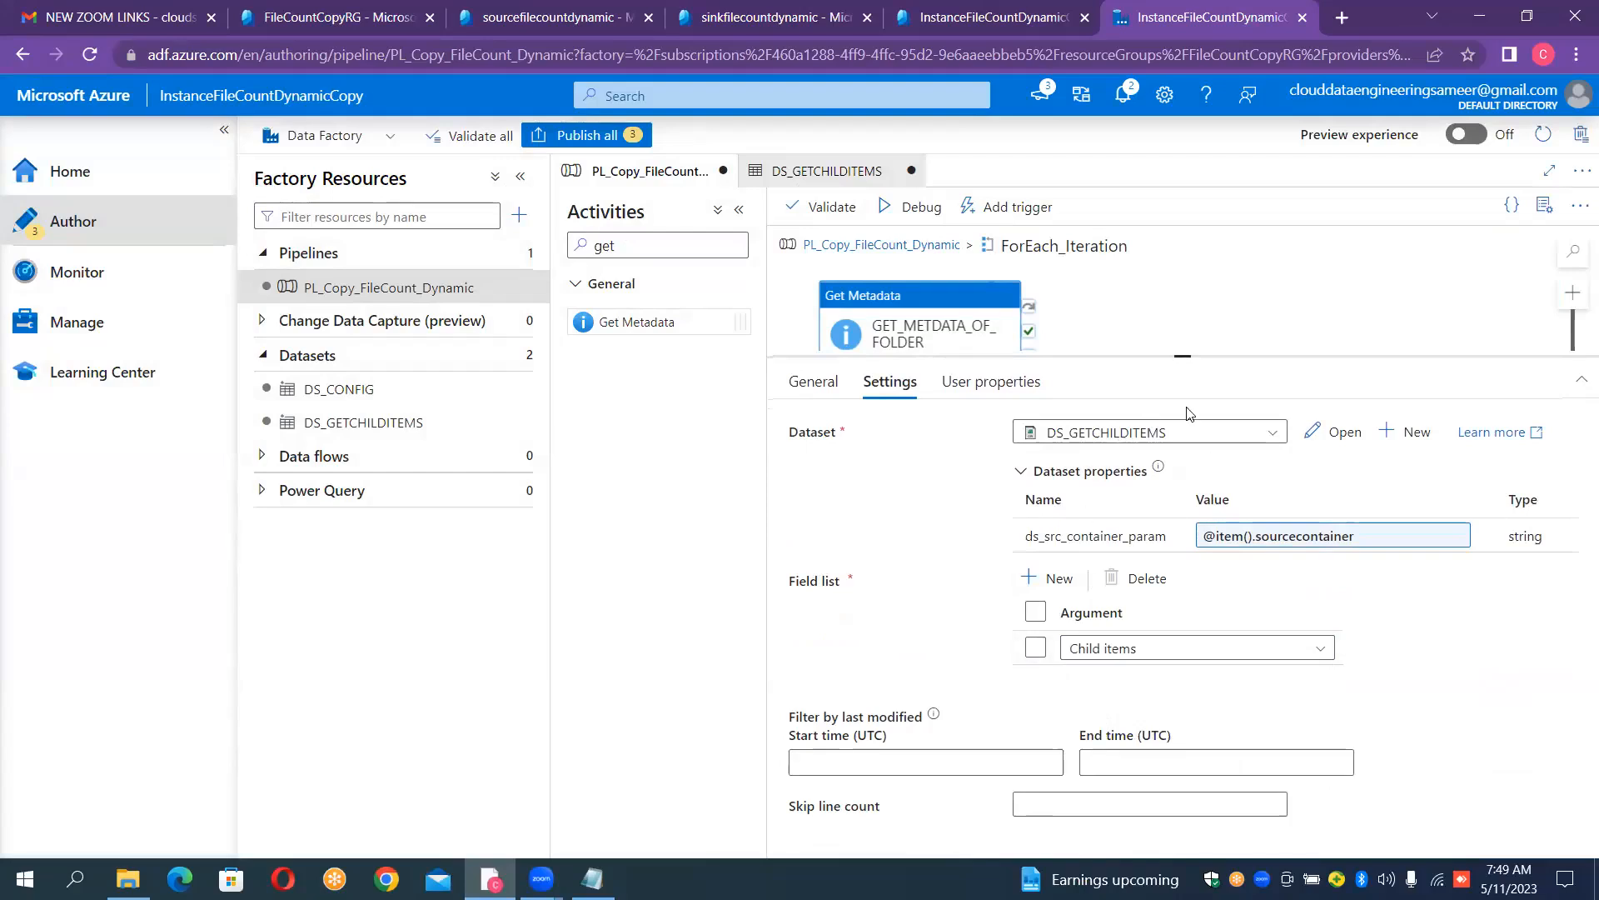
drag(1187, 356, 1200, 479)
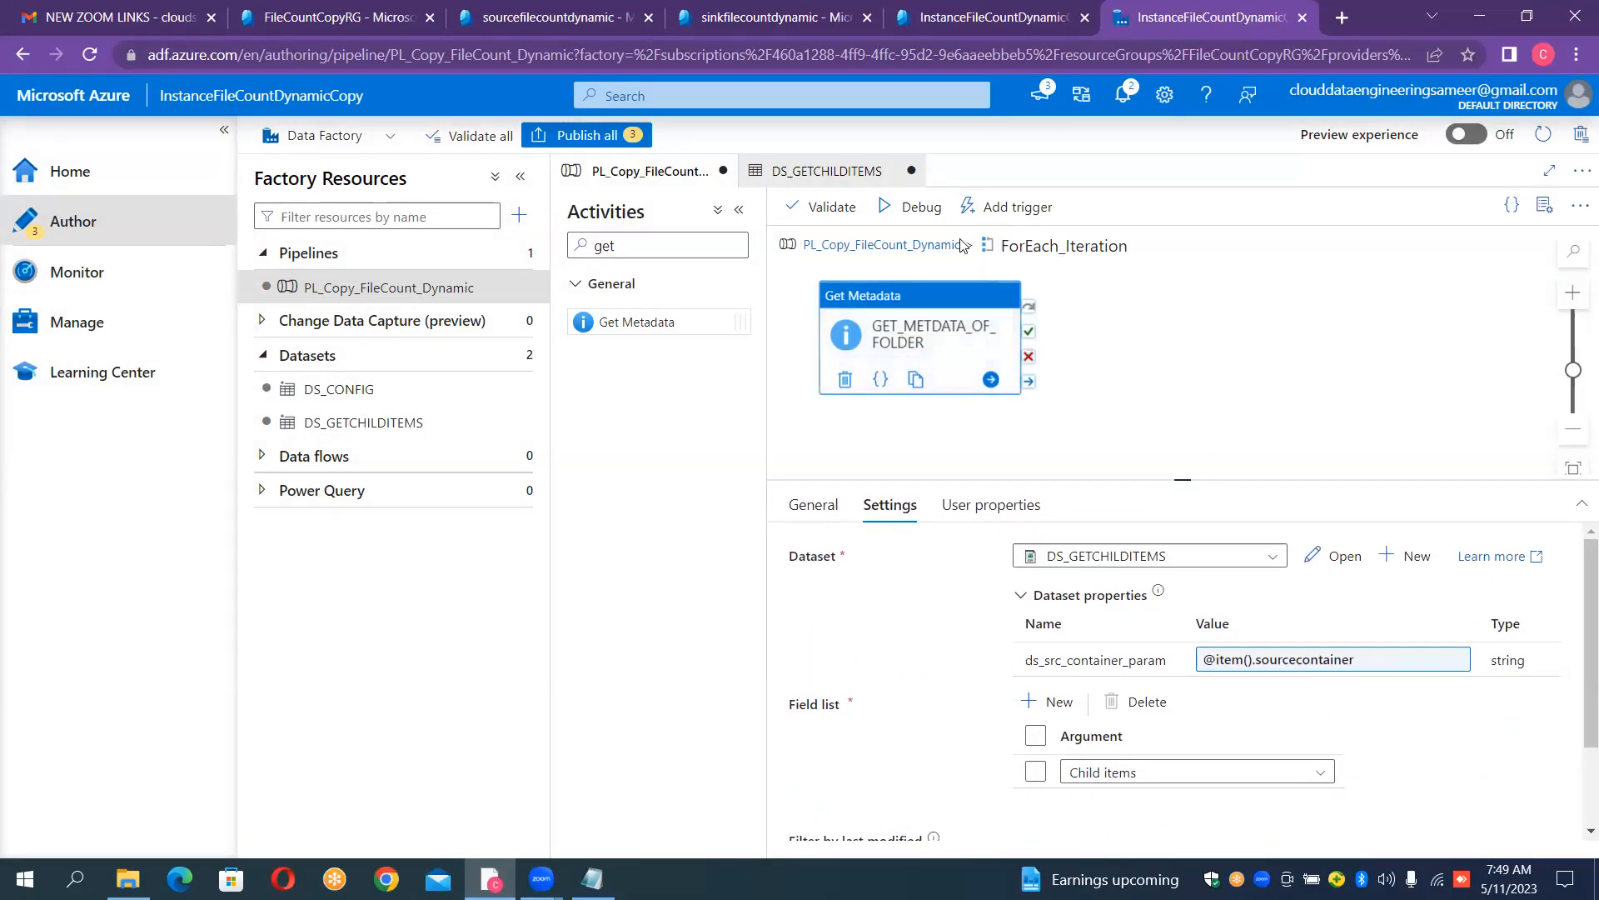
- Try to debug the pipeline, dismiss the validation output and return from ForEach_Iteration to the main PL_Copy_FileCount_Dynamic canvas
click(930, 222)
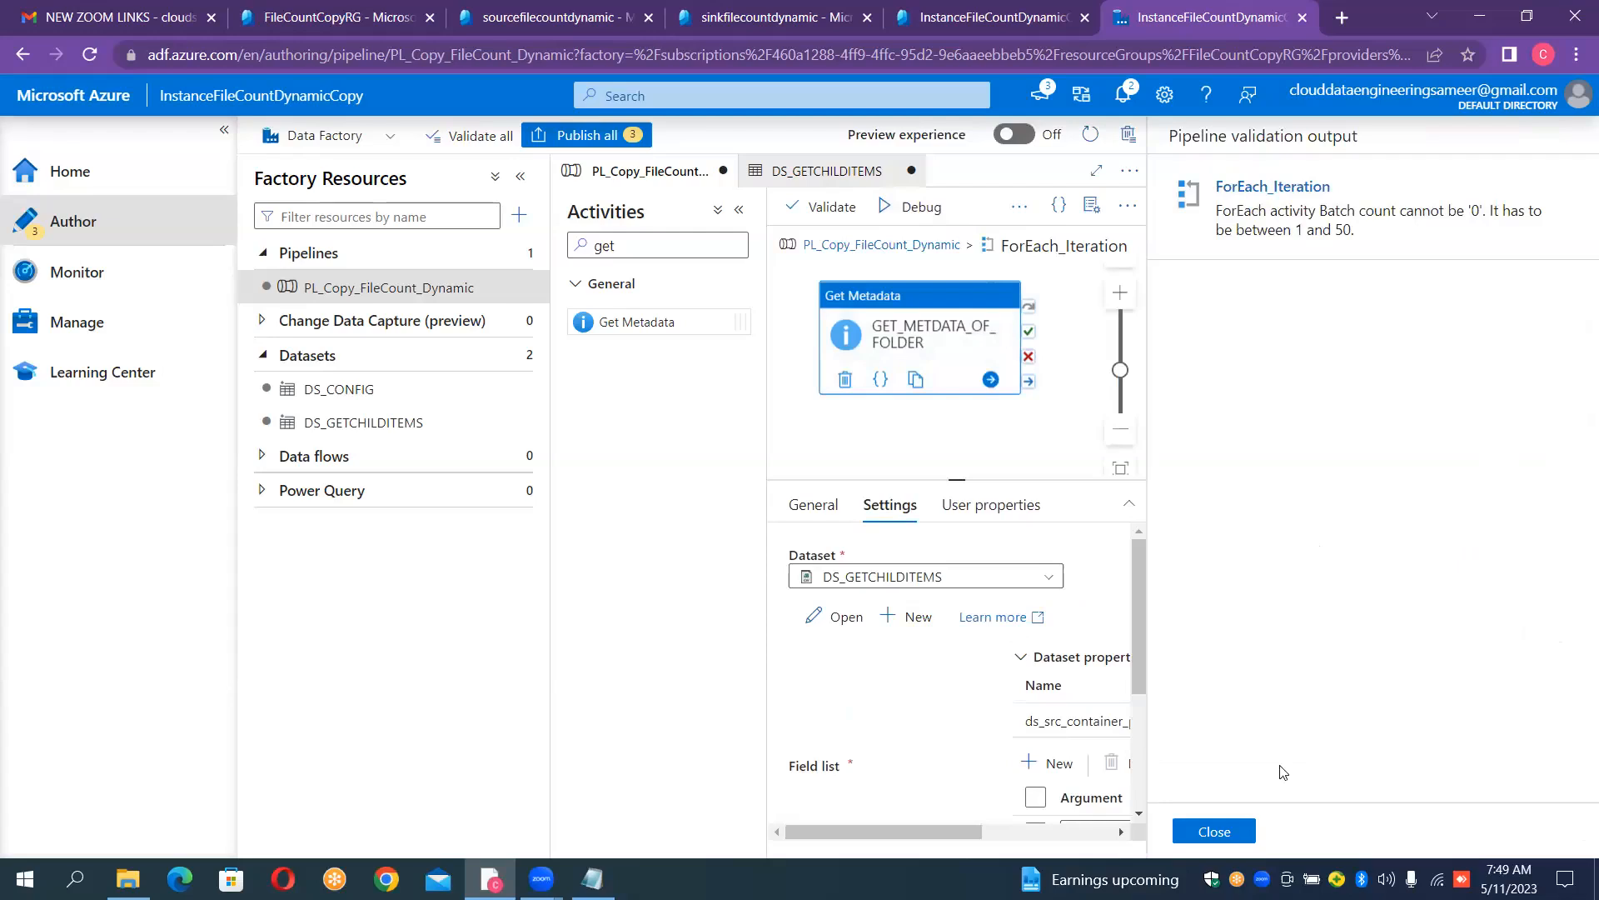
click(1215, 831)
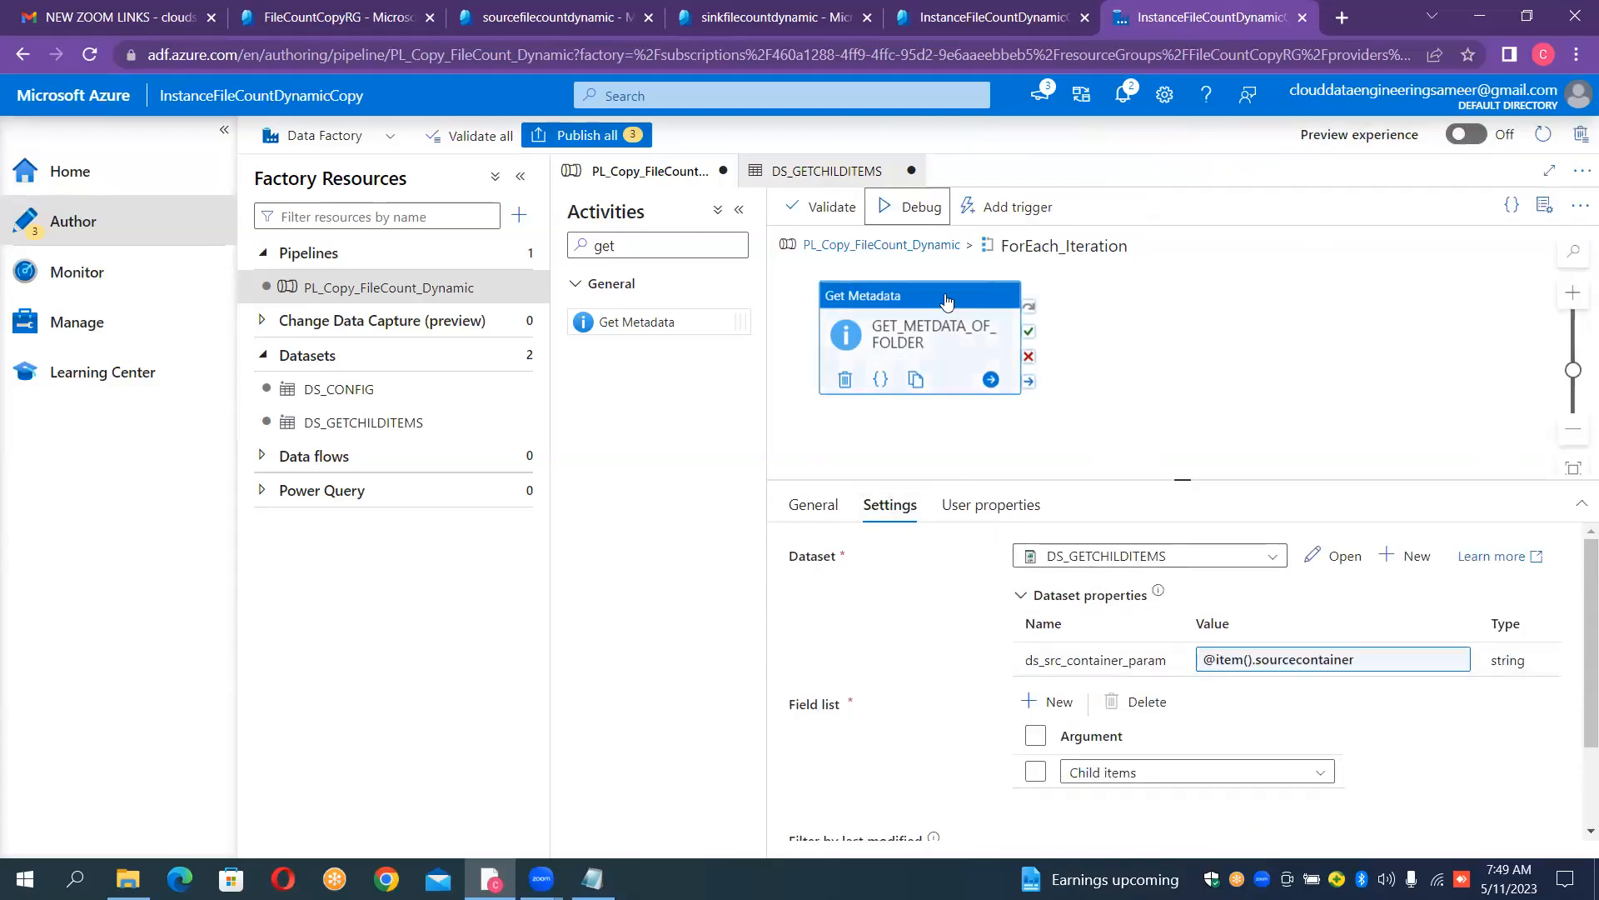
click(915, 246)
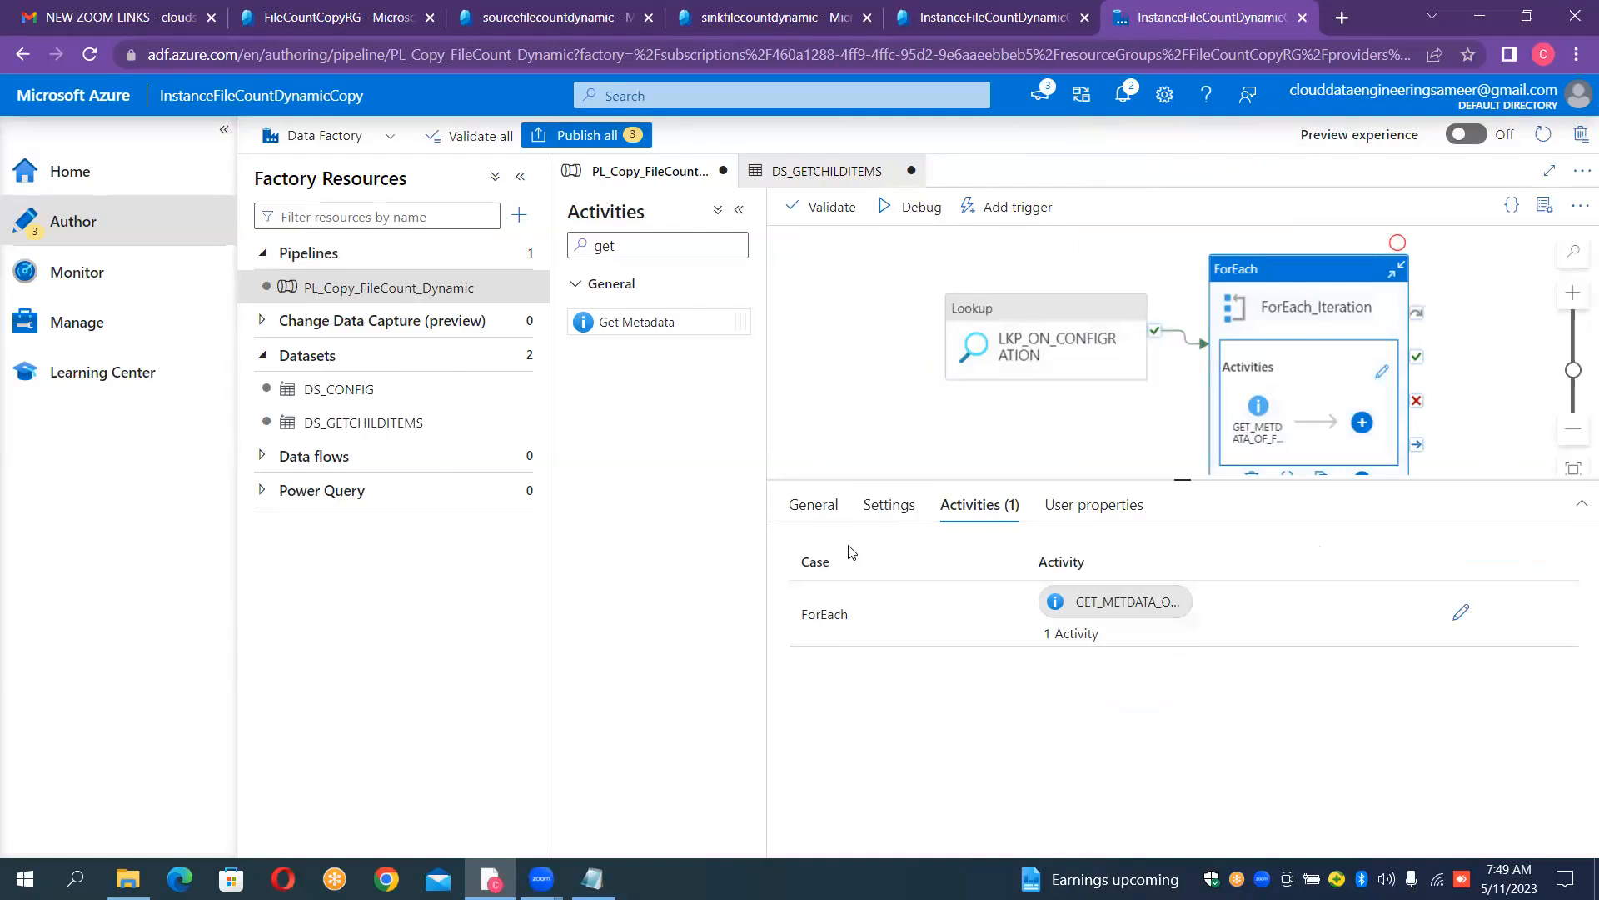
- Review ForEach_Iteration's Items expression, turn off Sequential to set the batch count to 1, and turn Sequential back on
click(888, 506)
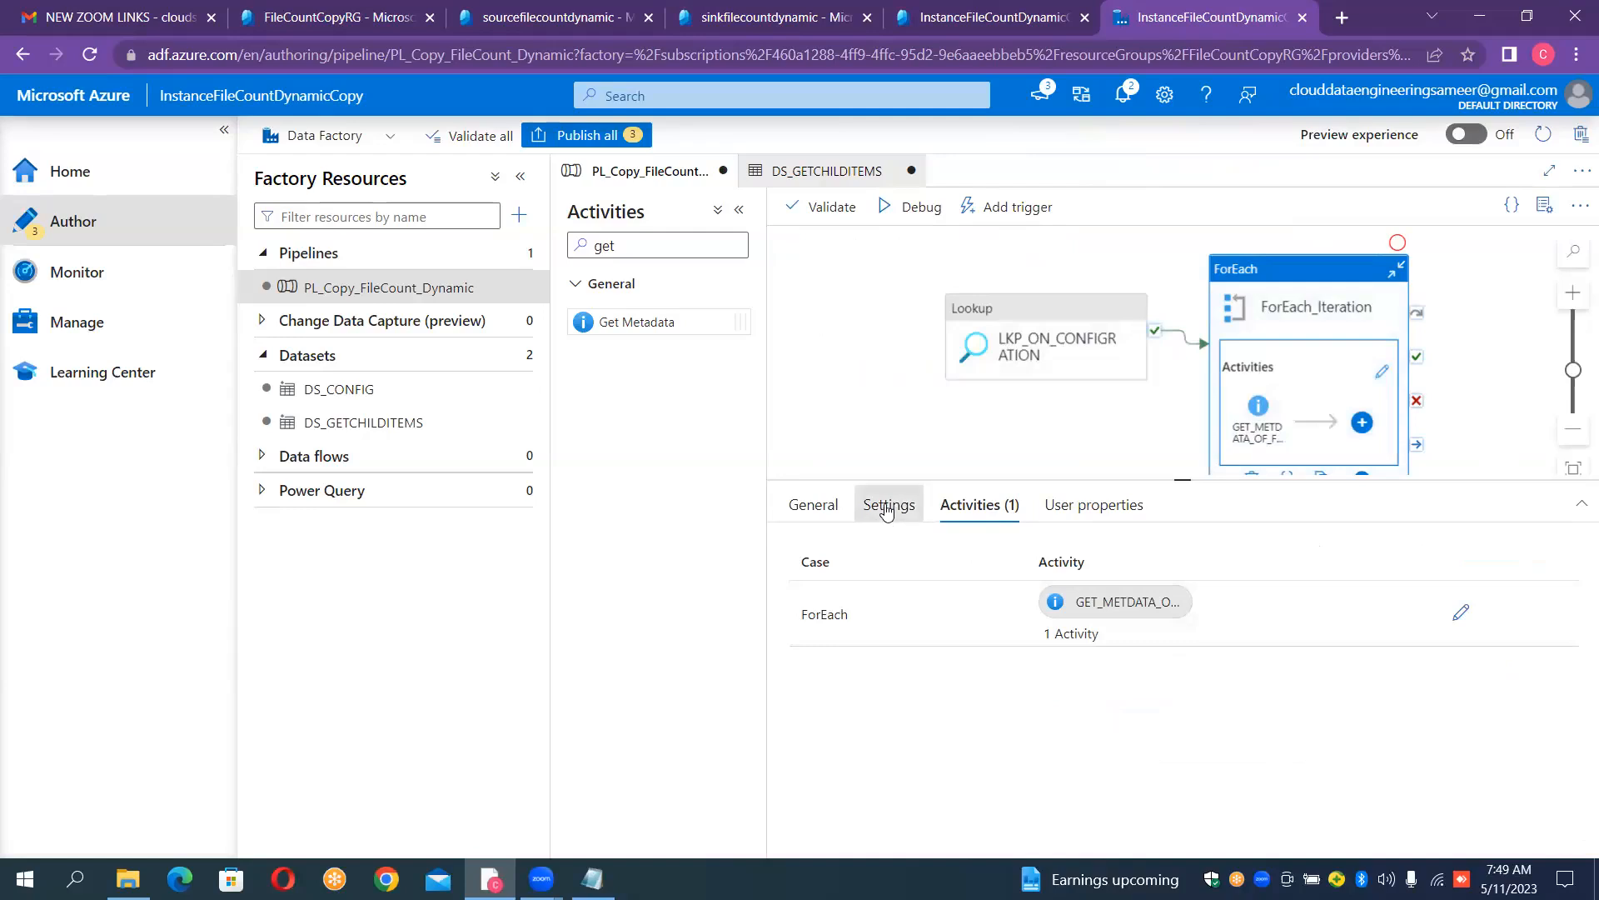
click(814, 506)
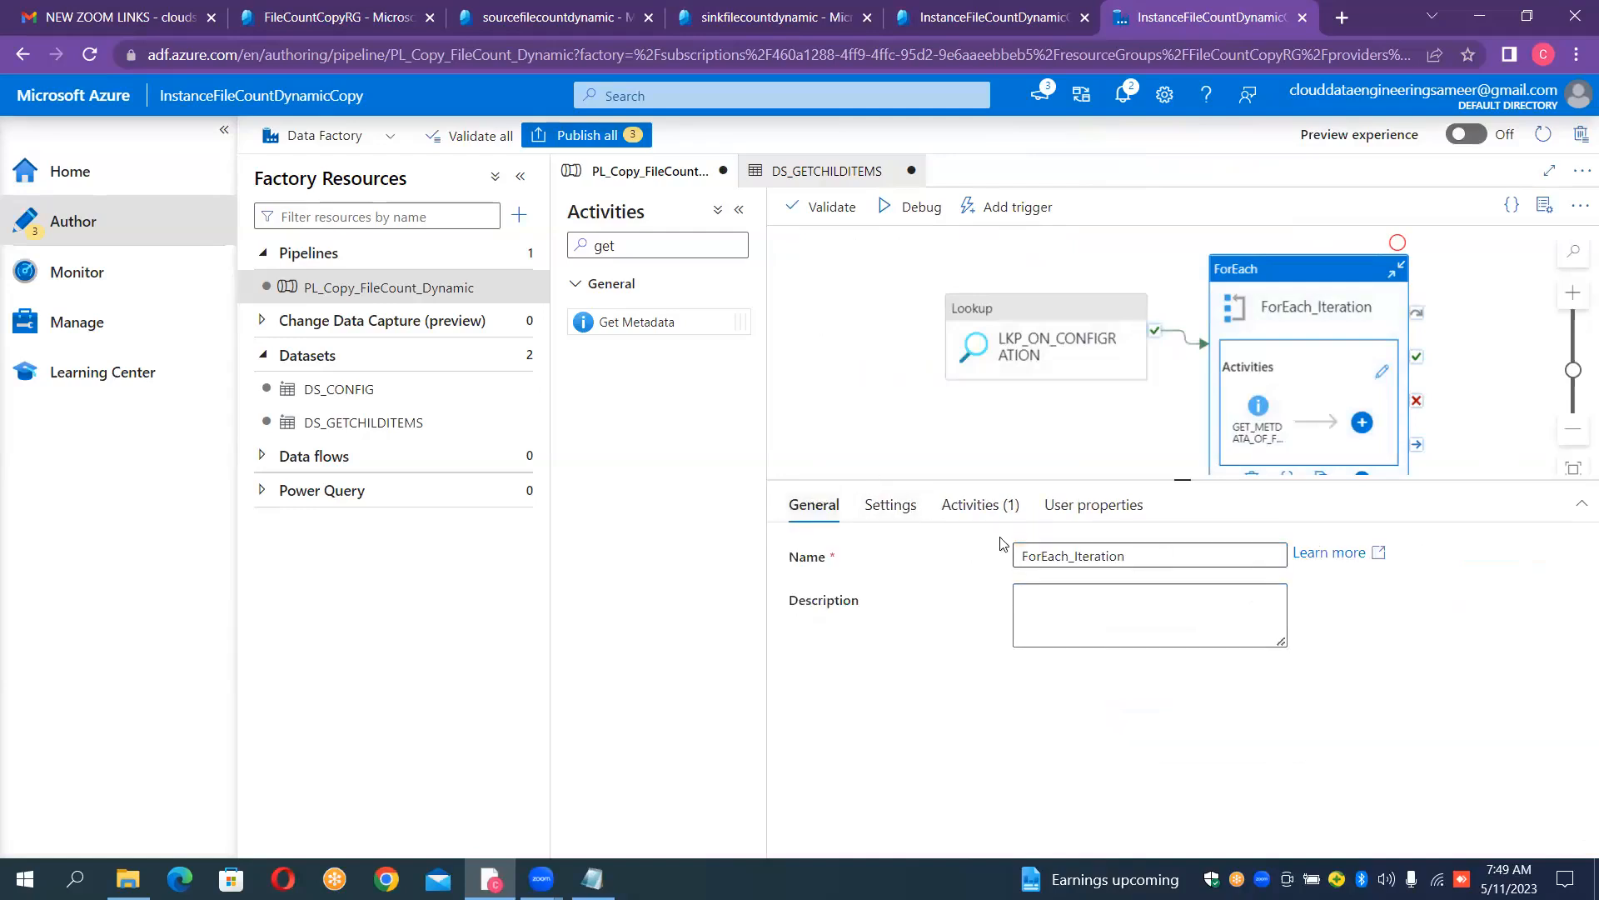
click(890, 510)
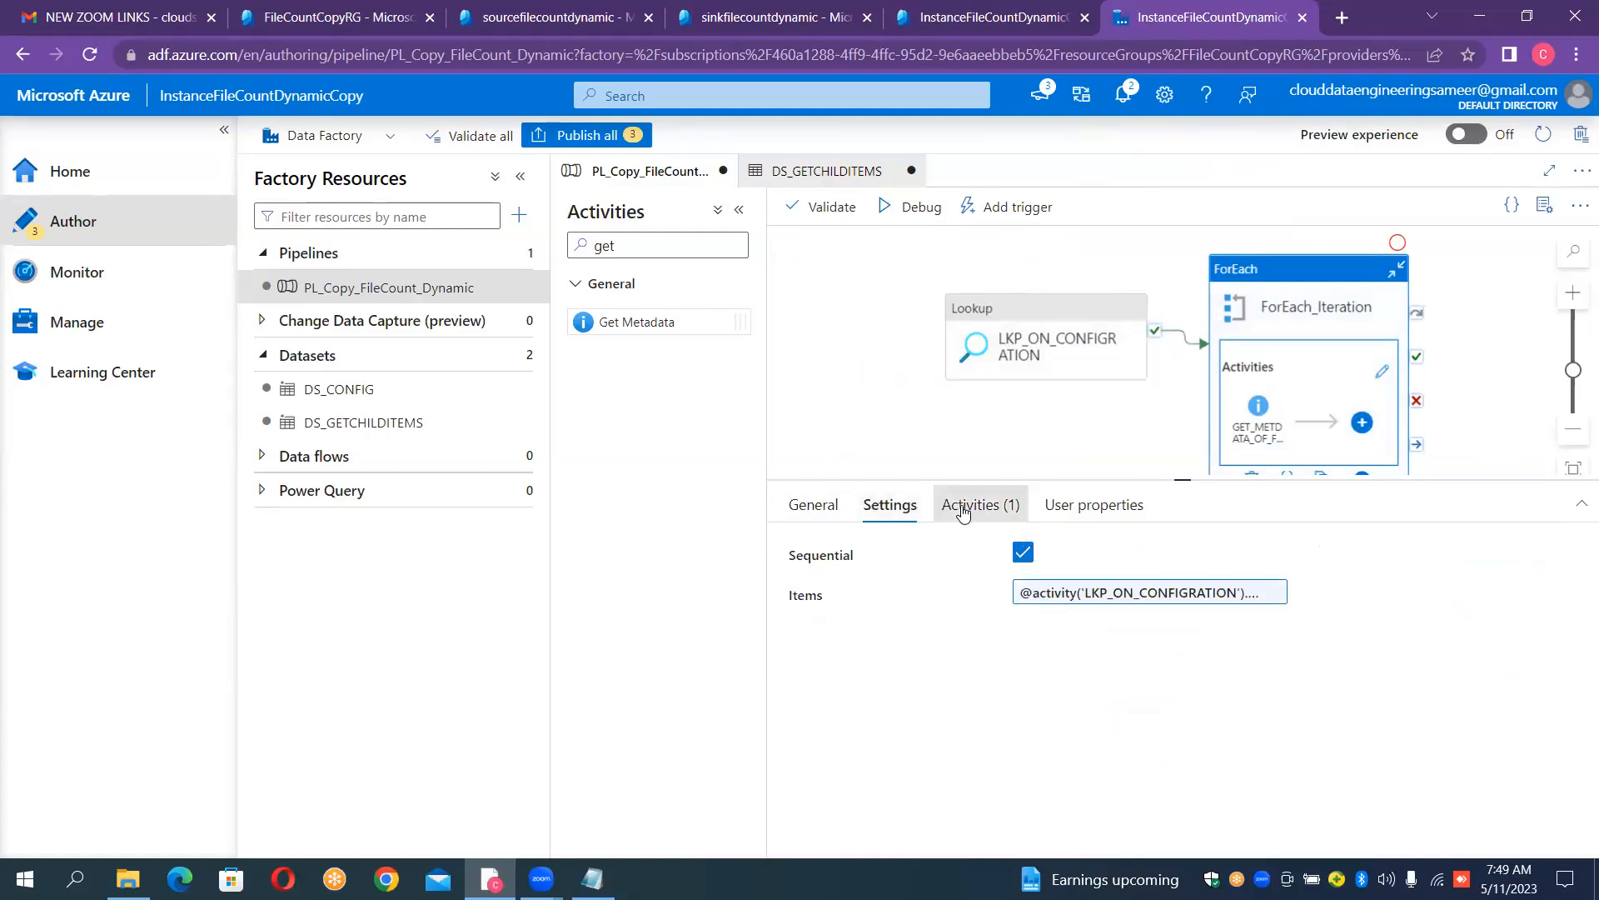
click(964, 510)
click(896, 515)
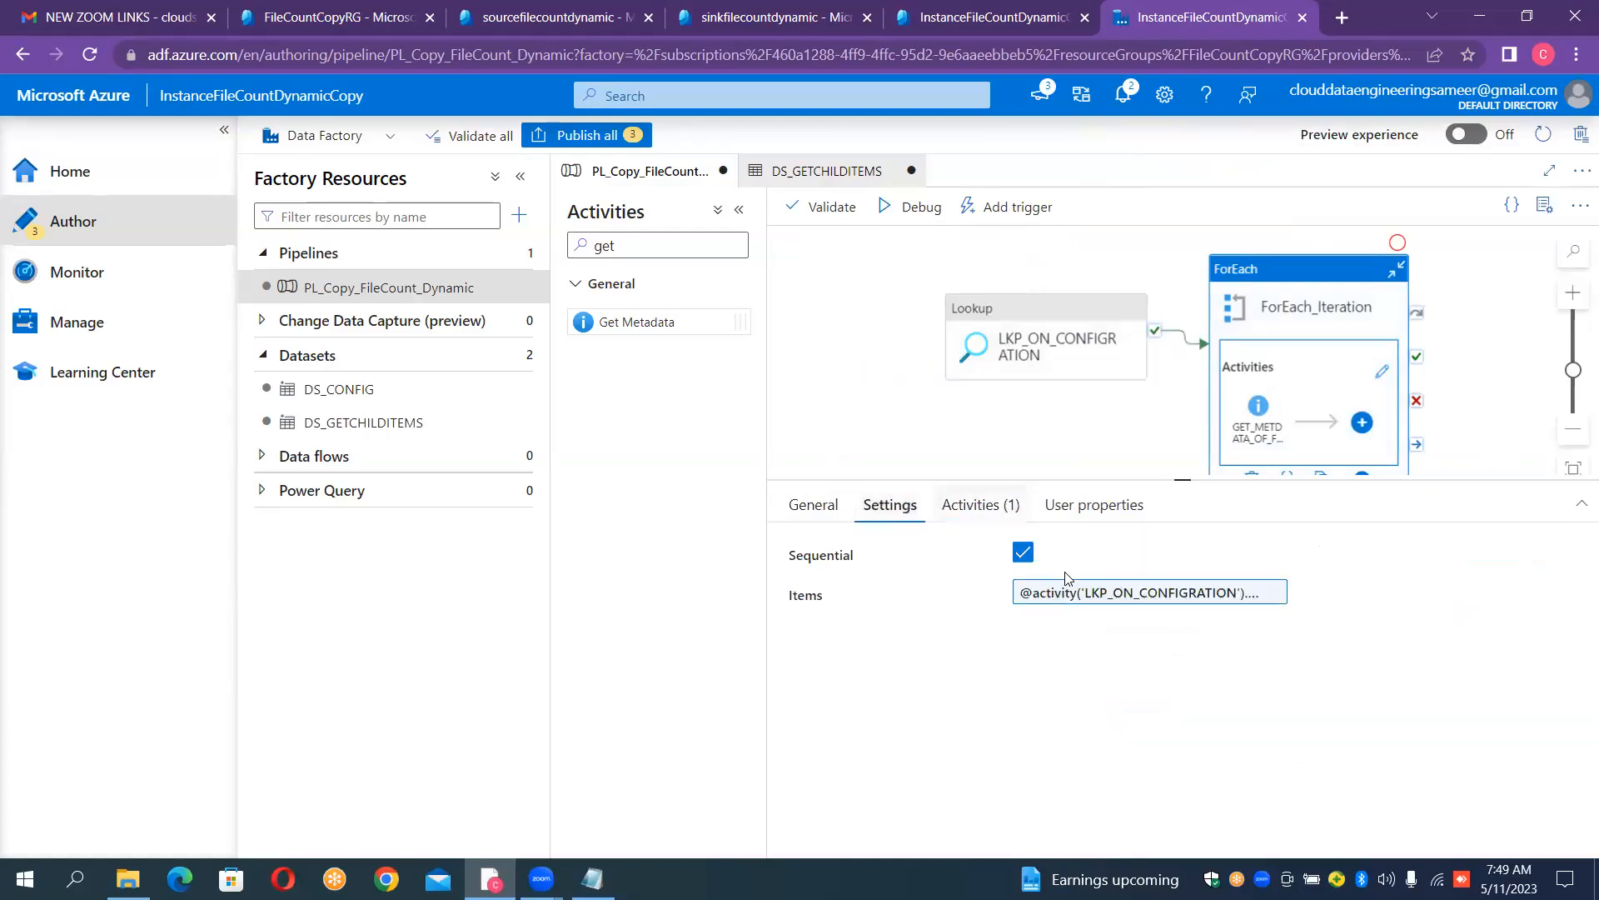
click(1083, 600)
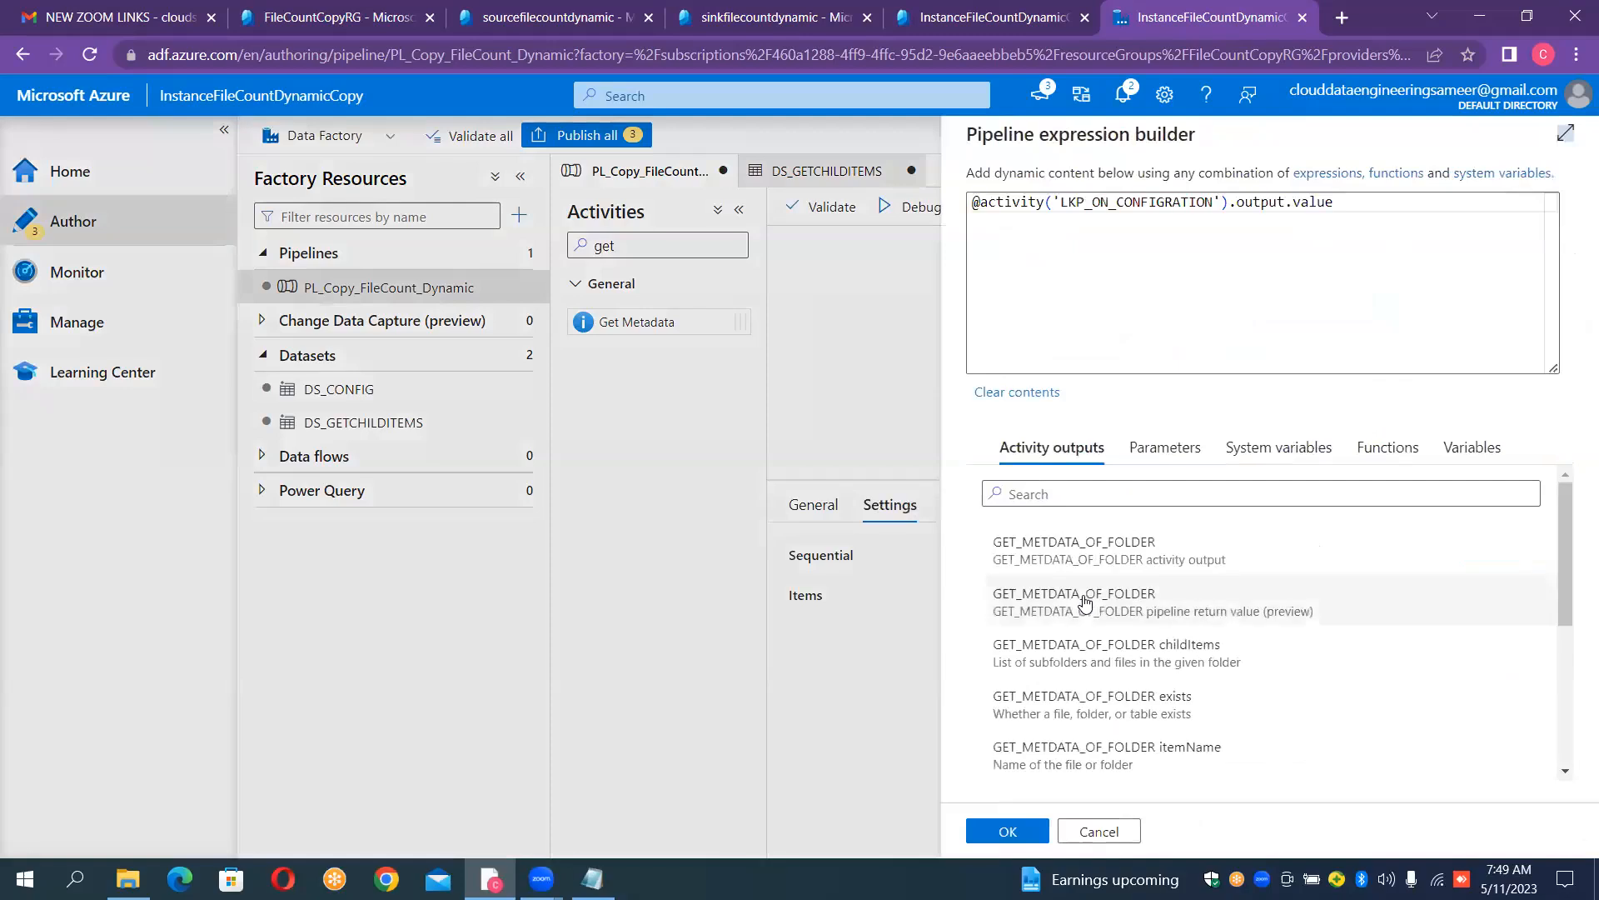
click(1009, 830)
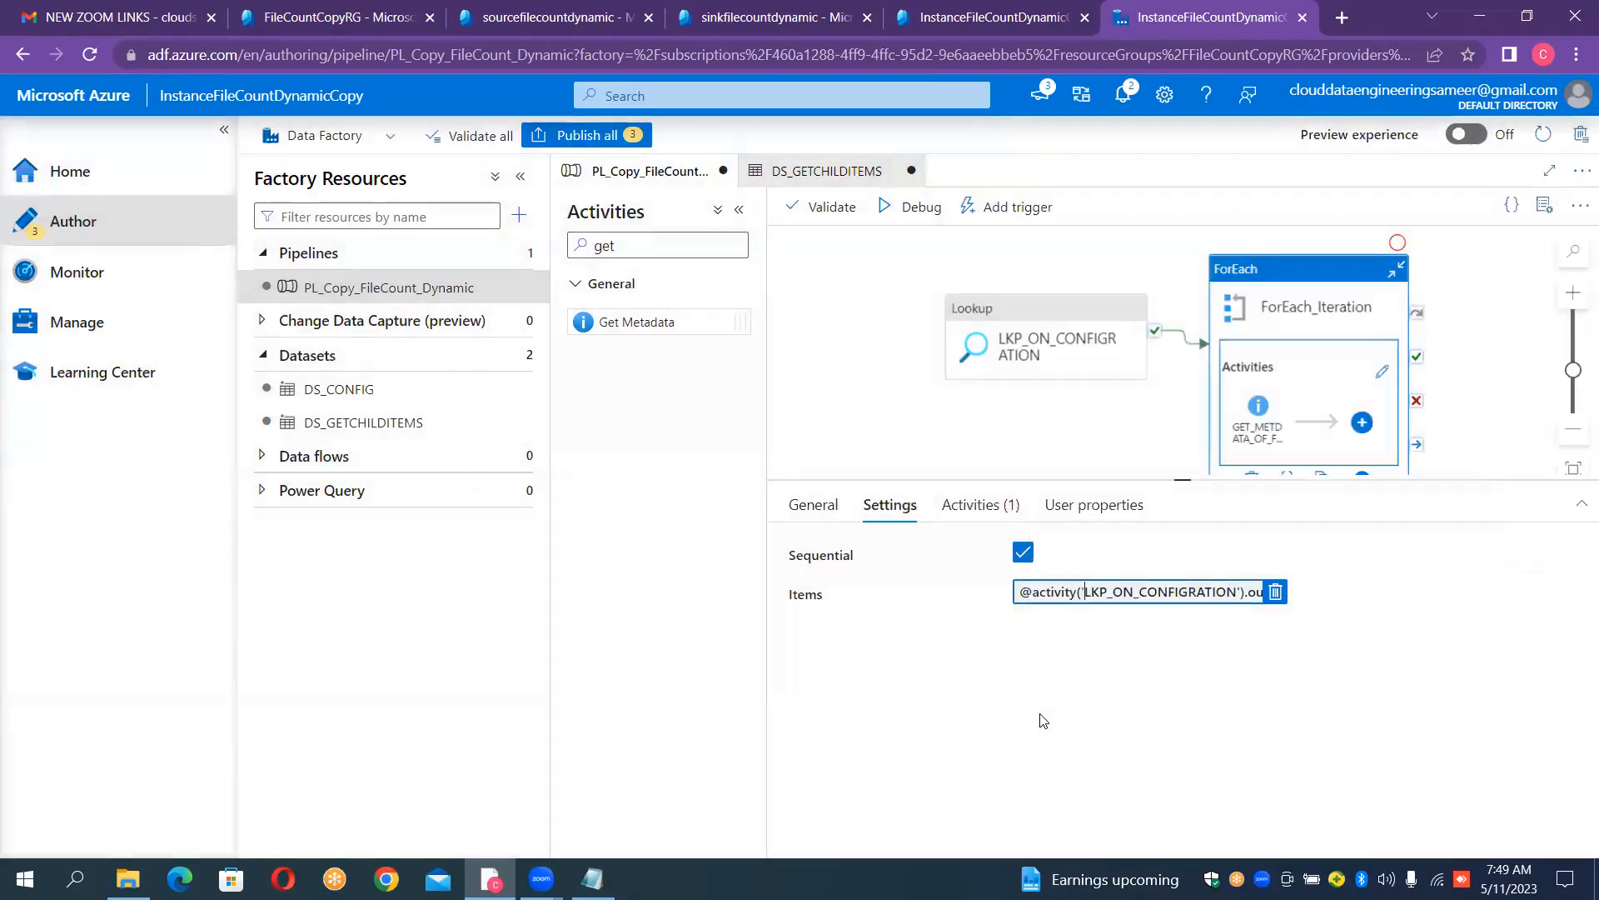
click(1023, 552)
click(1198, 592)
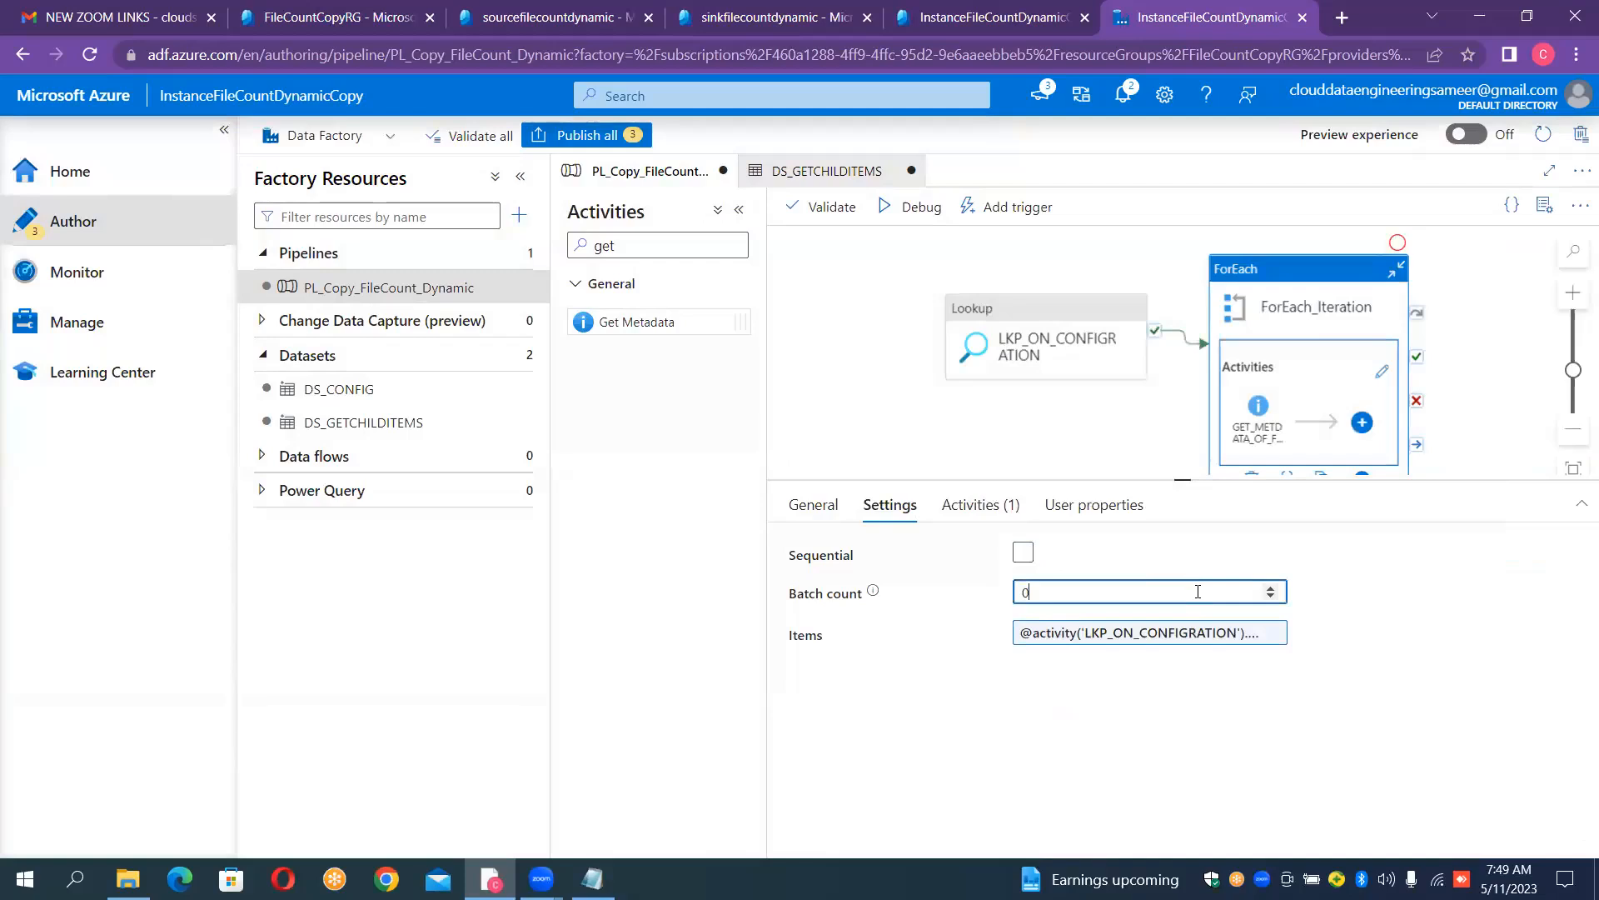
click(1270, 586)
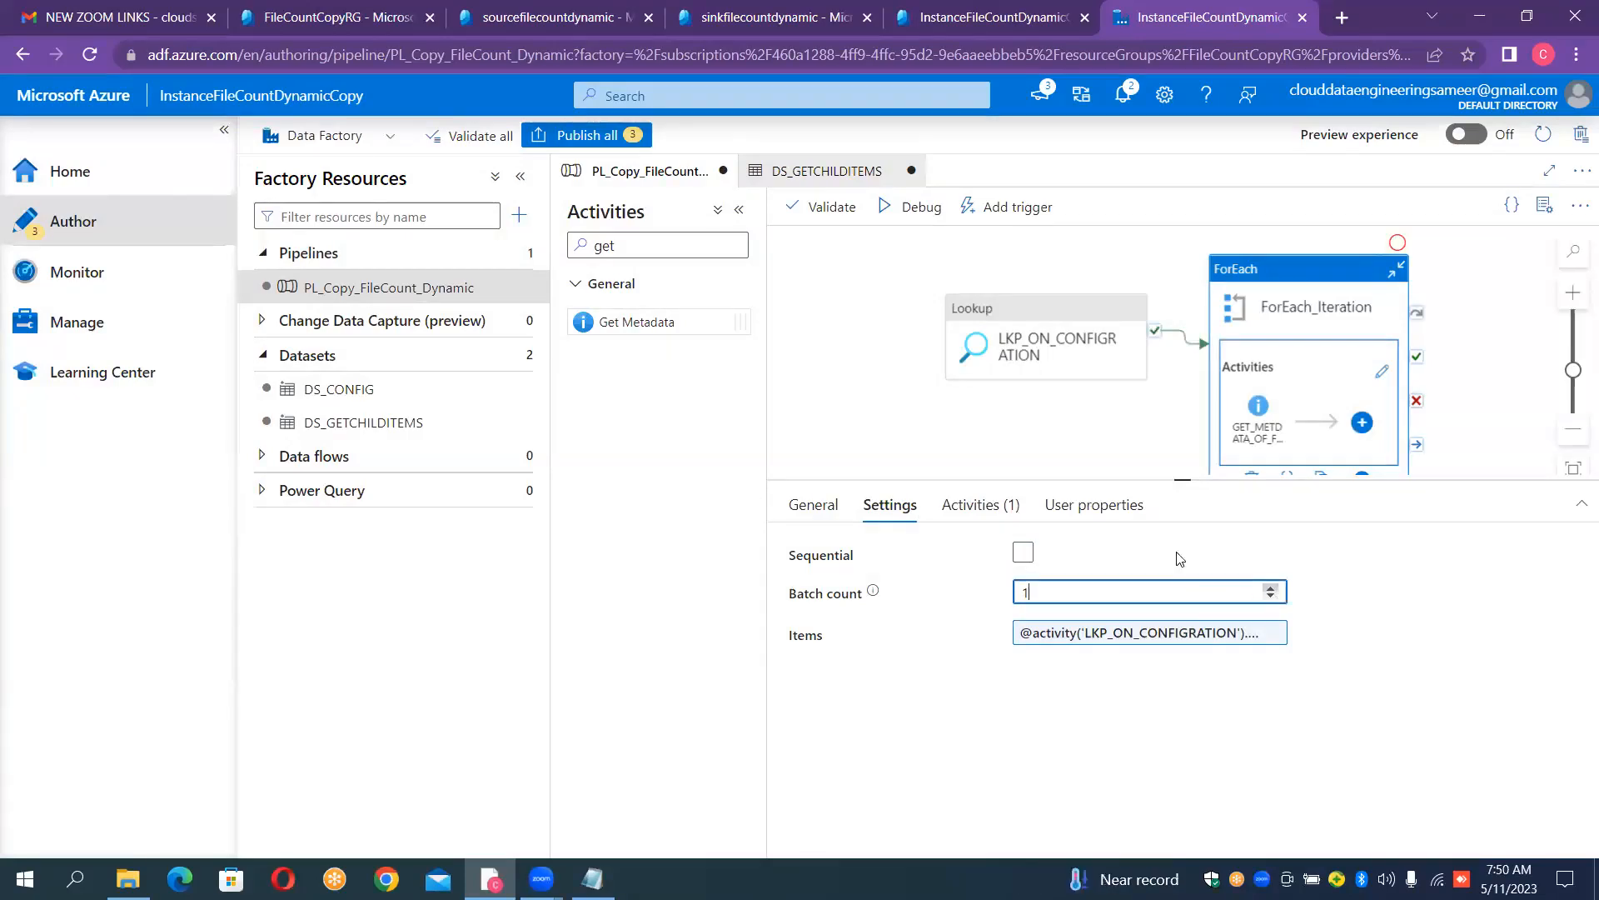
click(1023, 552)
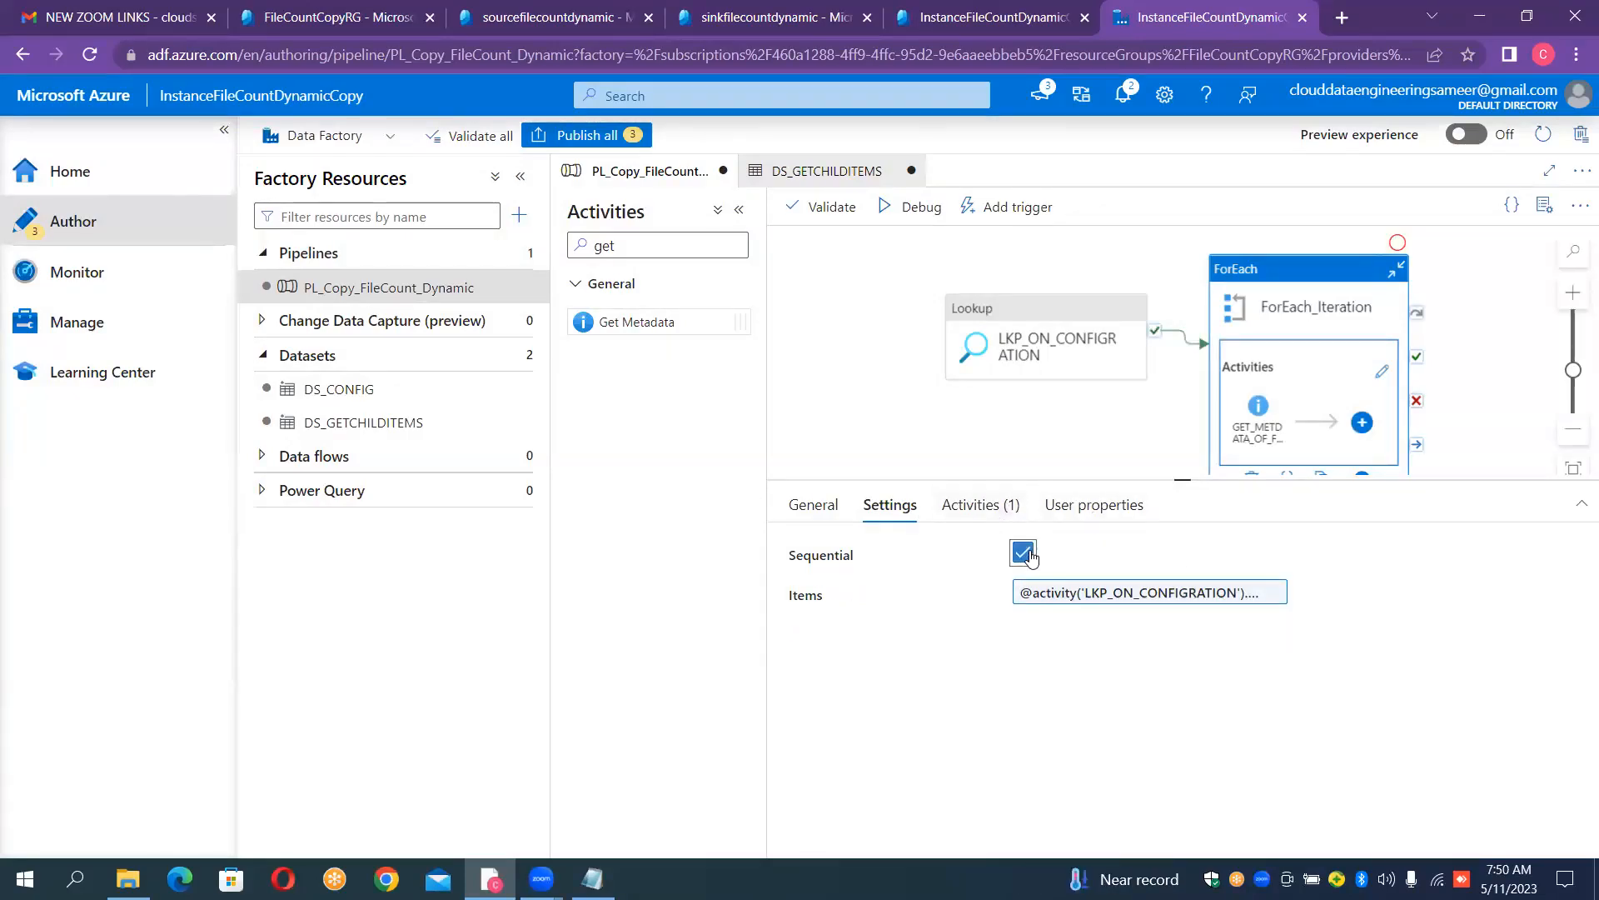
- Run the pipeline in debug mode and inspect the output of the most recent GET_METDATA_OF_FOLDER run
click(893, 208)
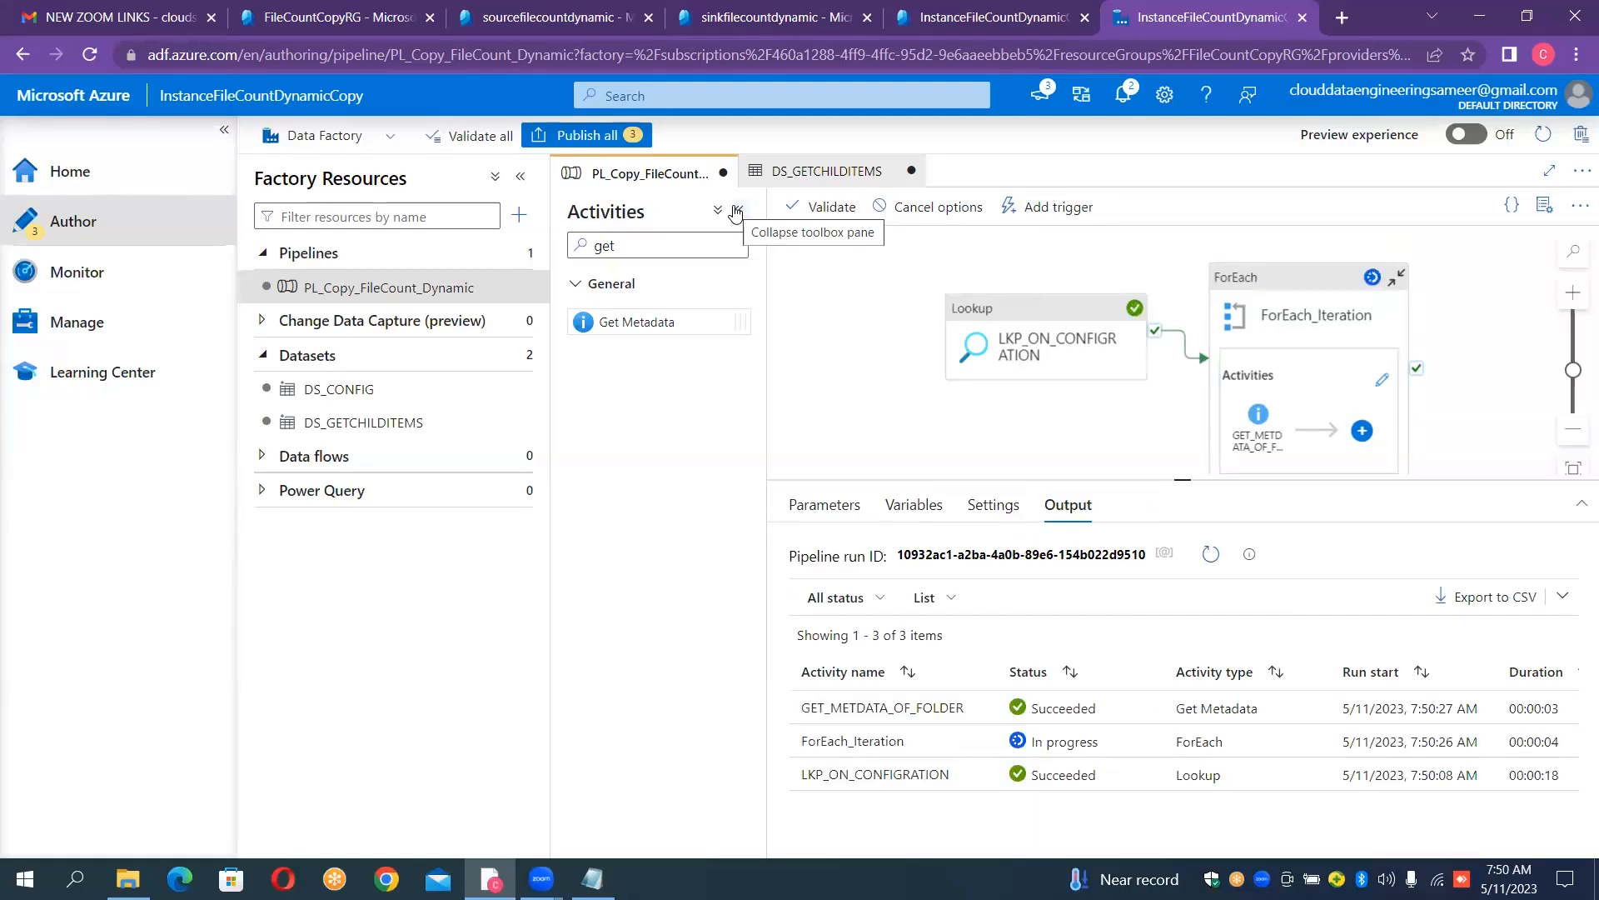
click(1011, 718)
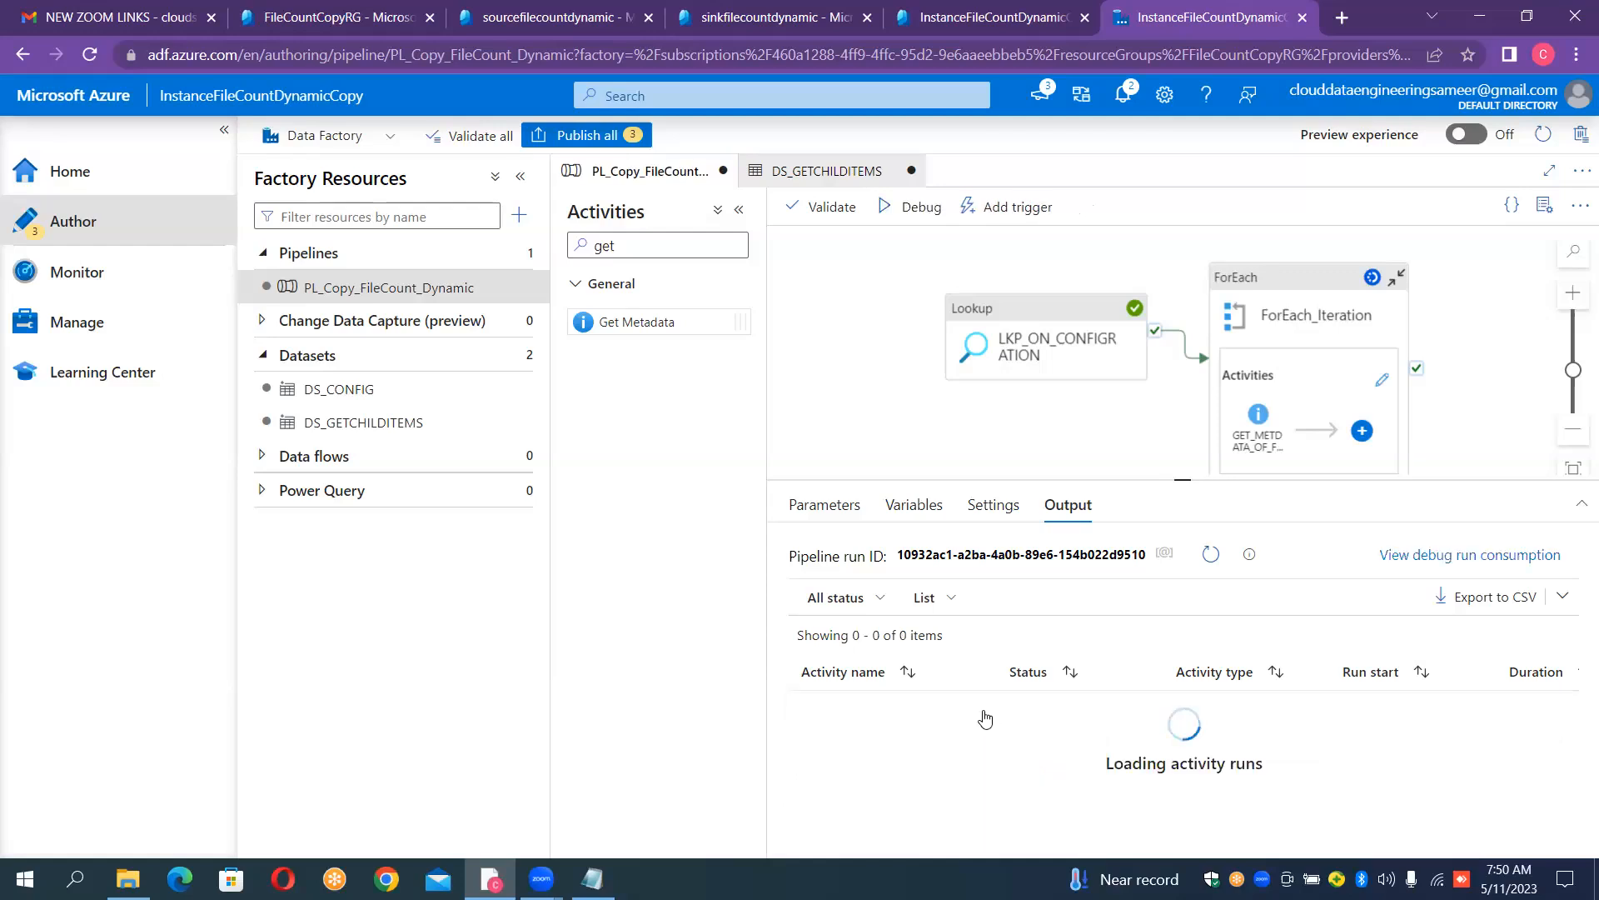
click(981, 709)
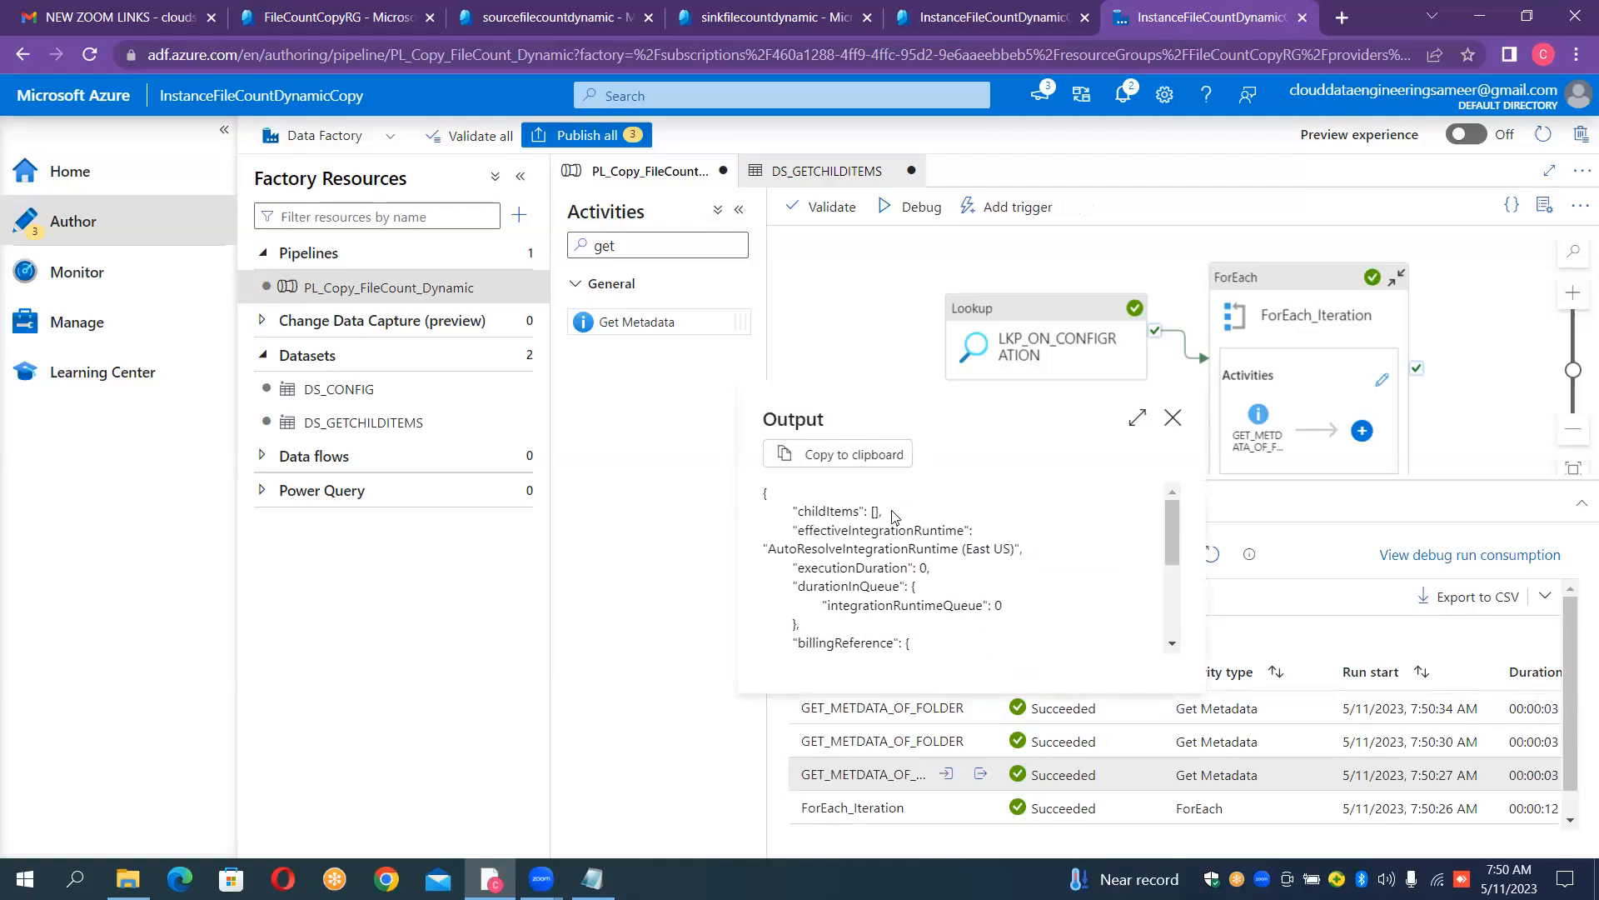
click(1176, 419)
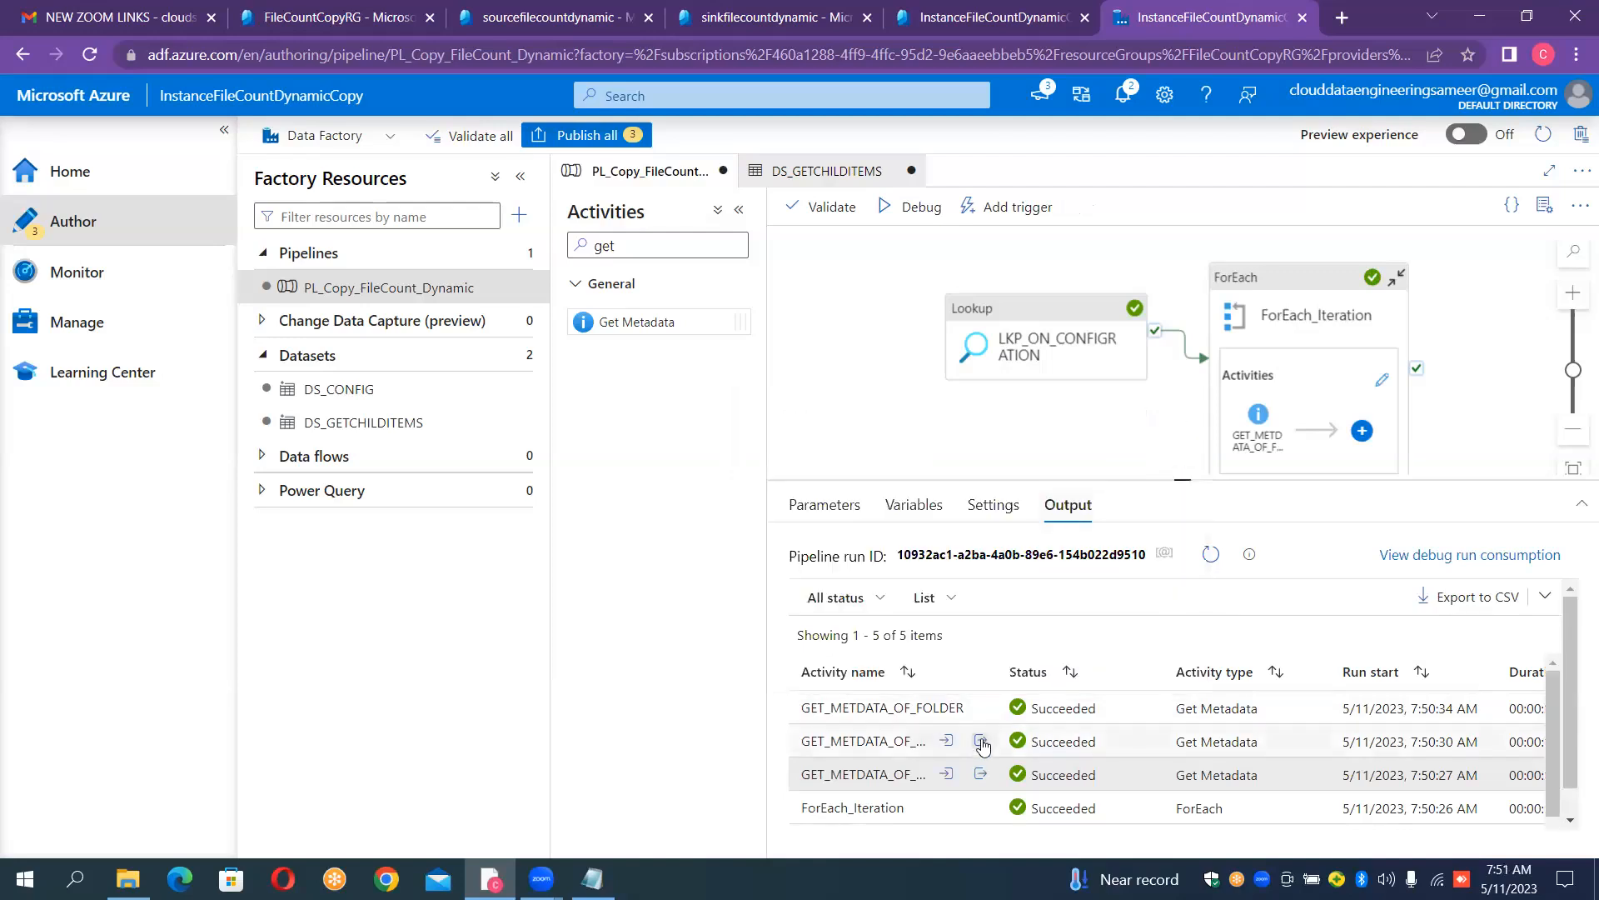
- Examine the maximized child items outputs of the two earlier GET_METDATA_OF_FOLDER runs, started at 7:50:30 and 7:50:27 AM
click(980, 741)
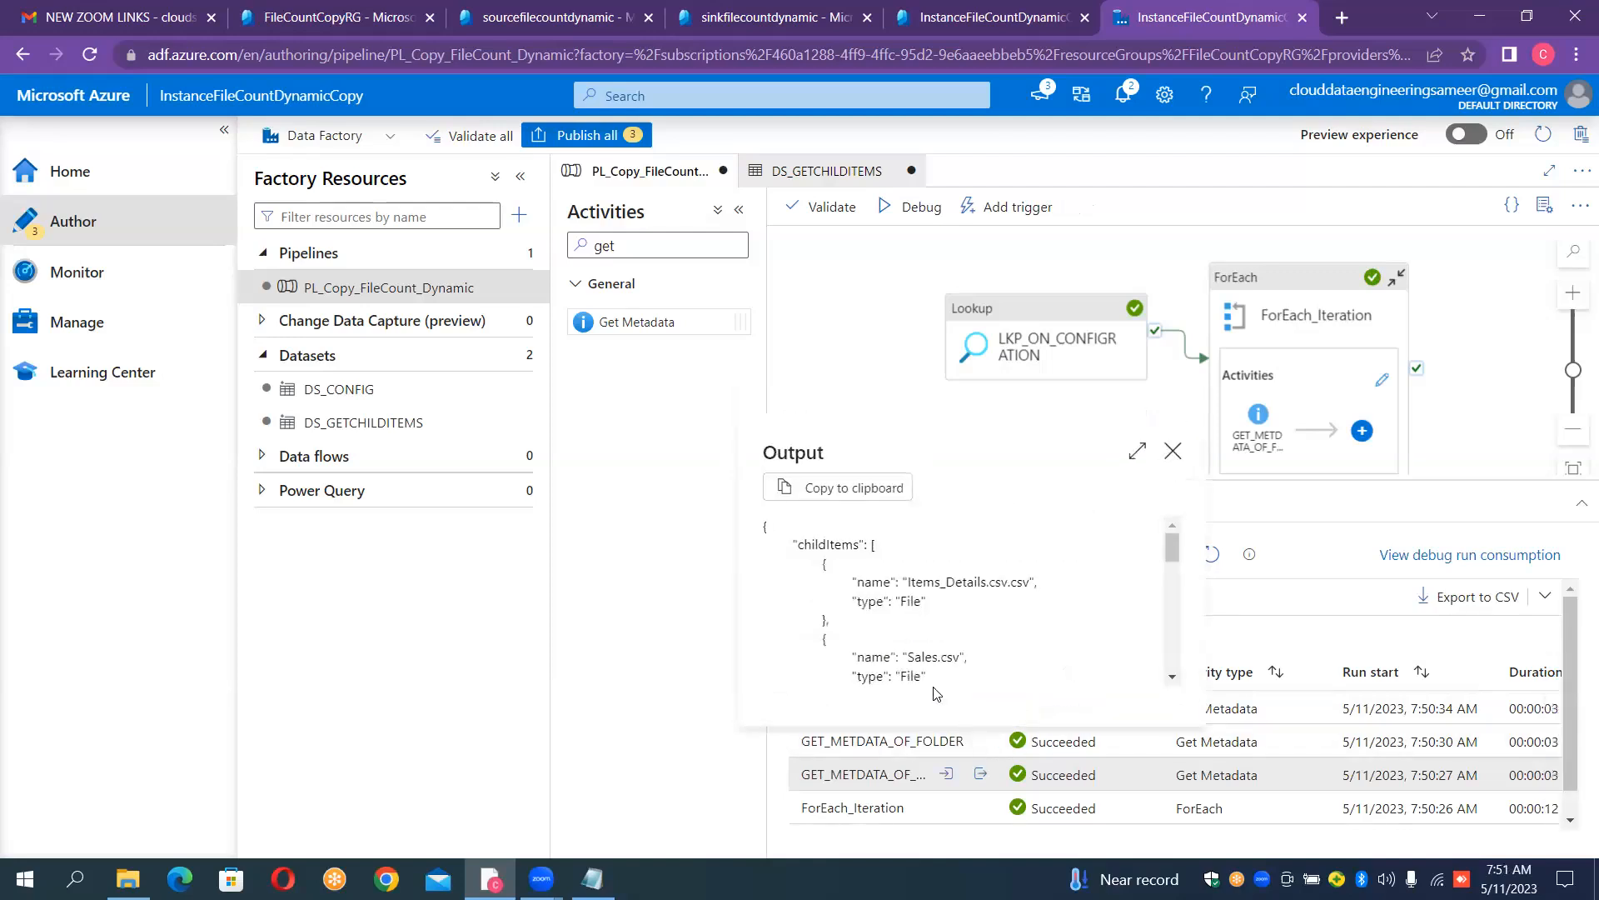
click(1142, 451)
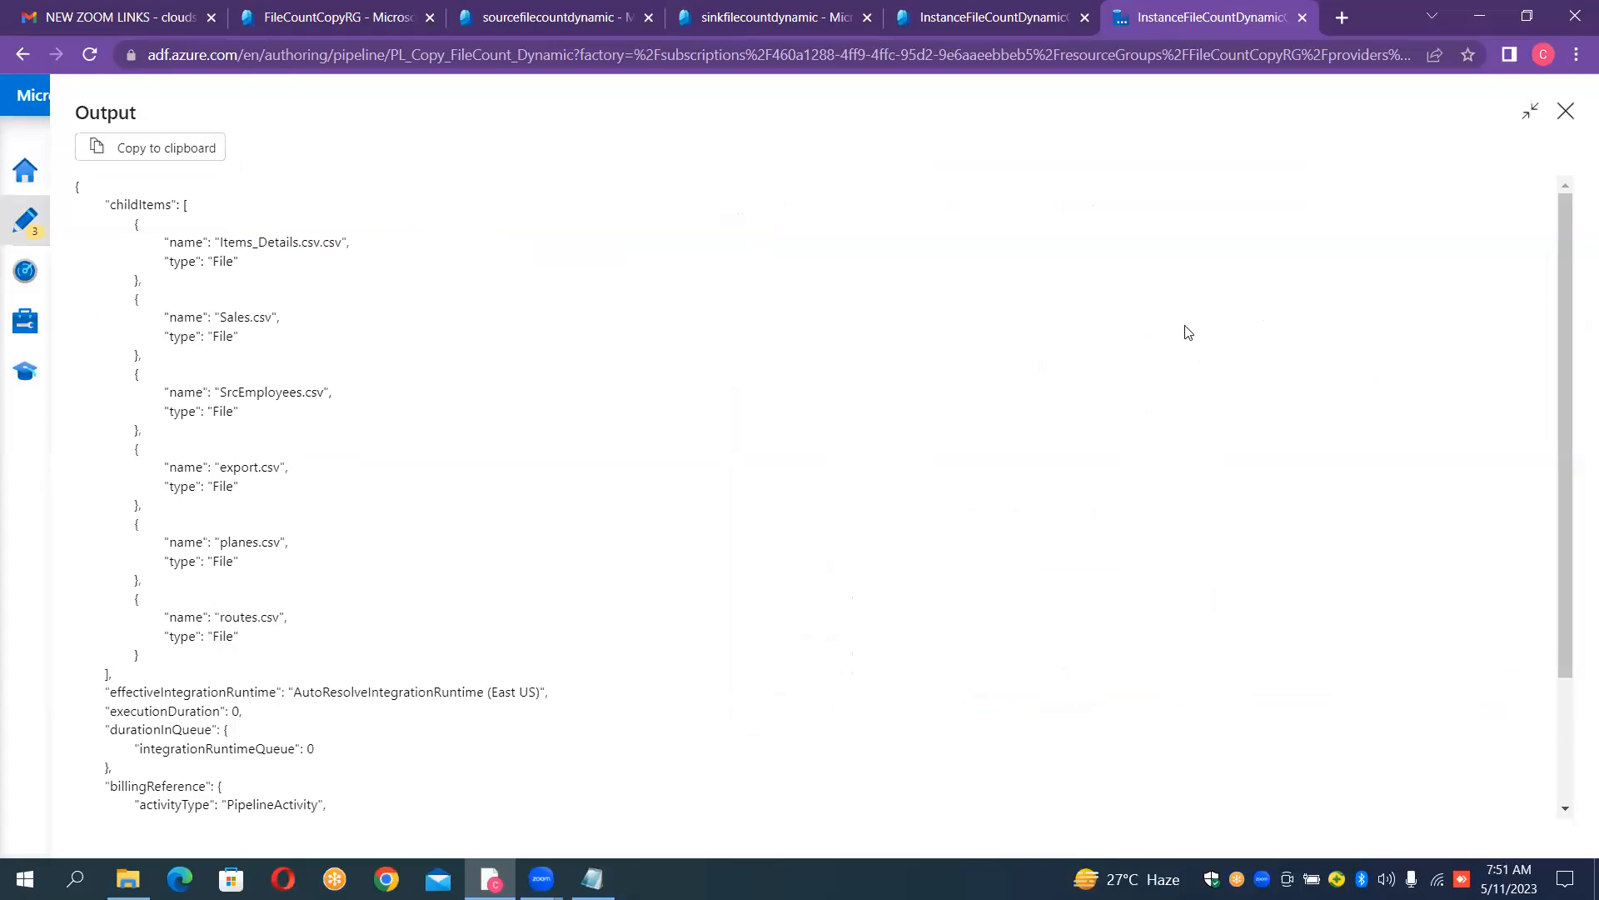
click(1566, 114)
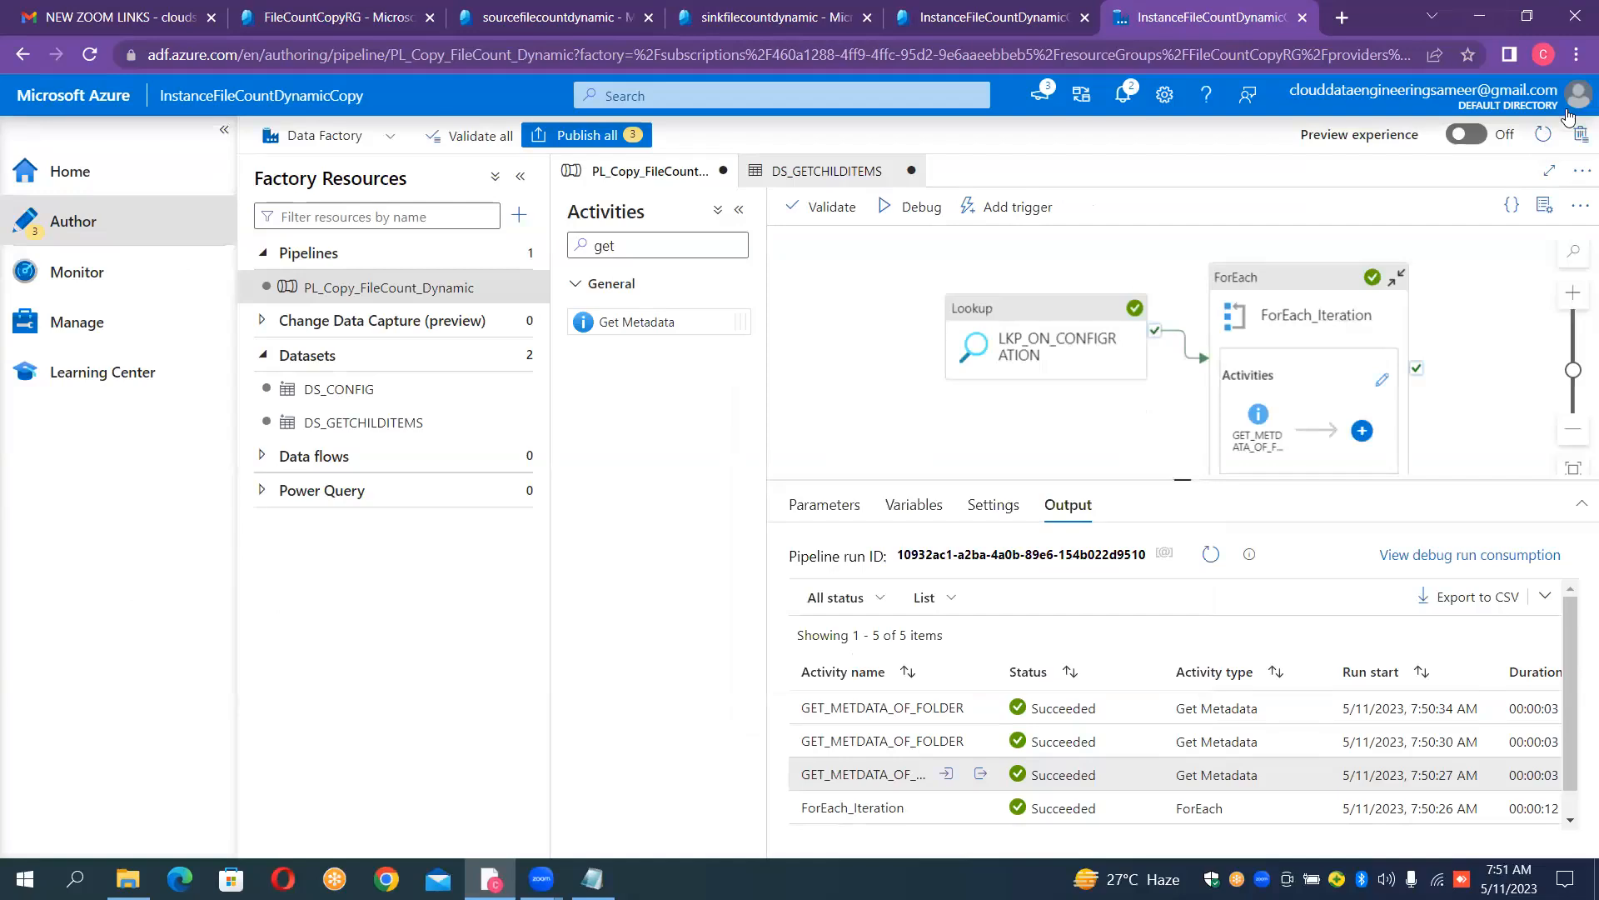
click(987, 778)
click(1138, 486)
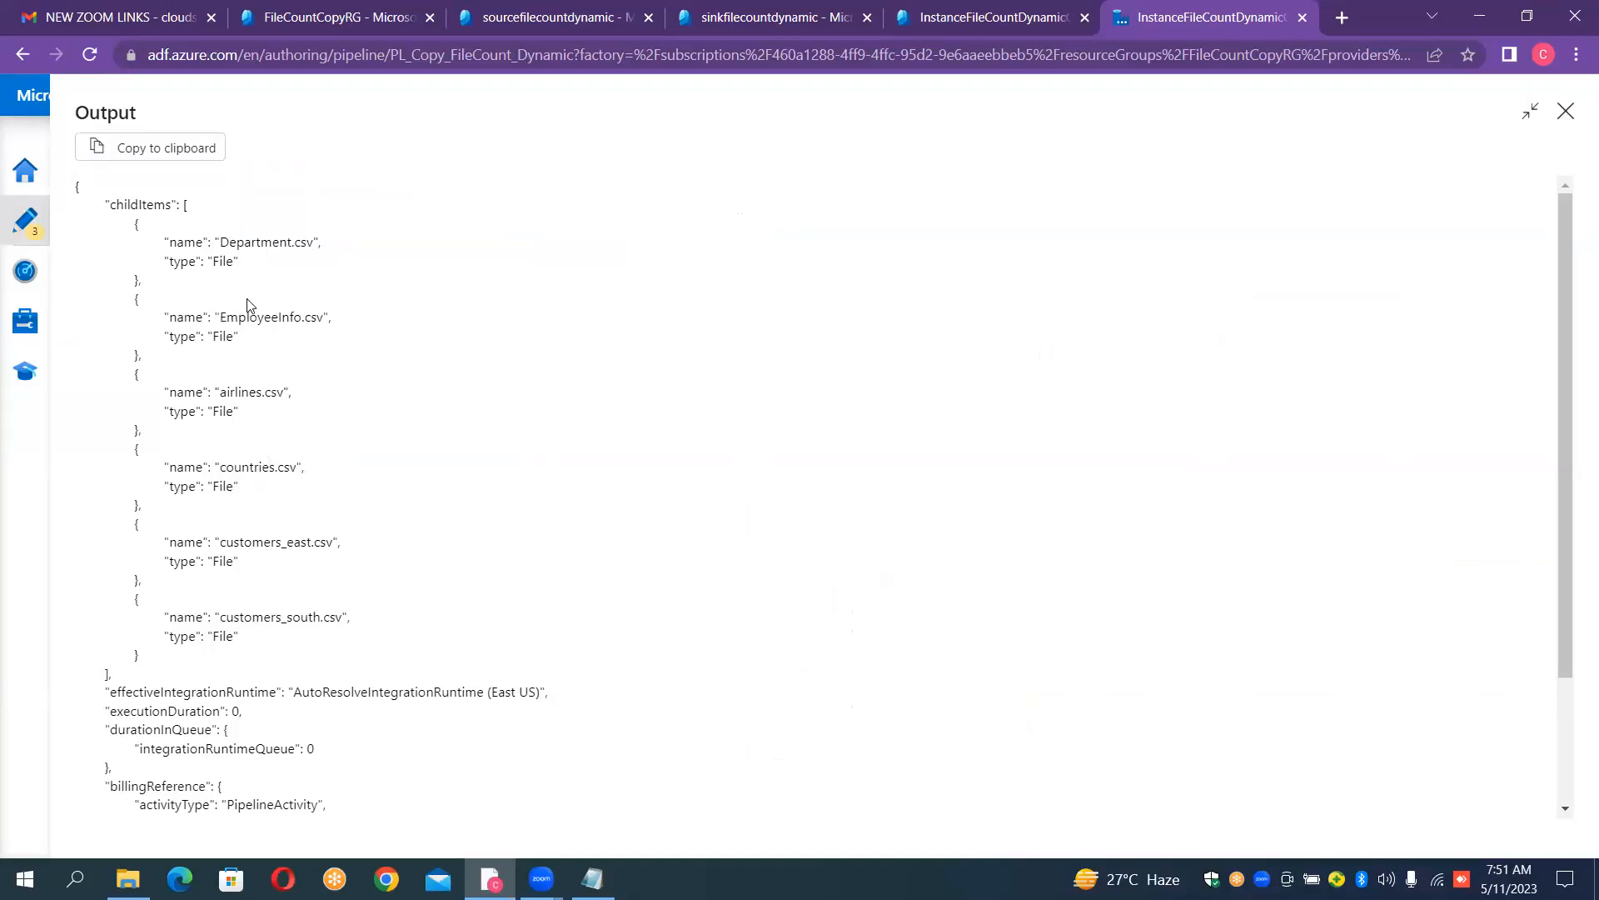
click(1567, 113)
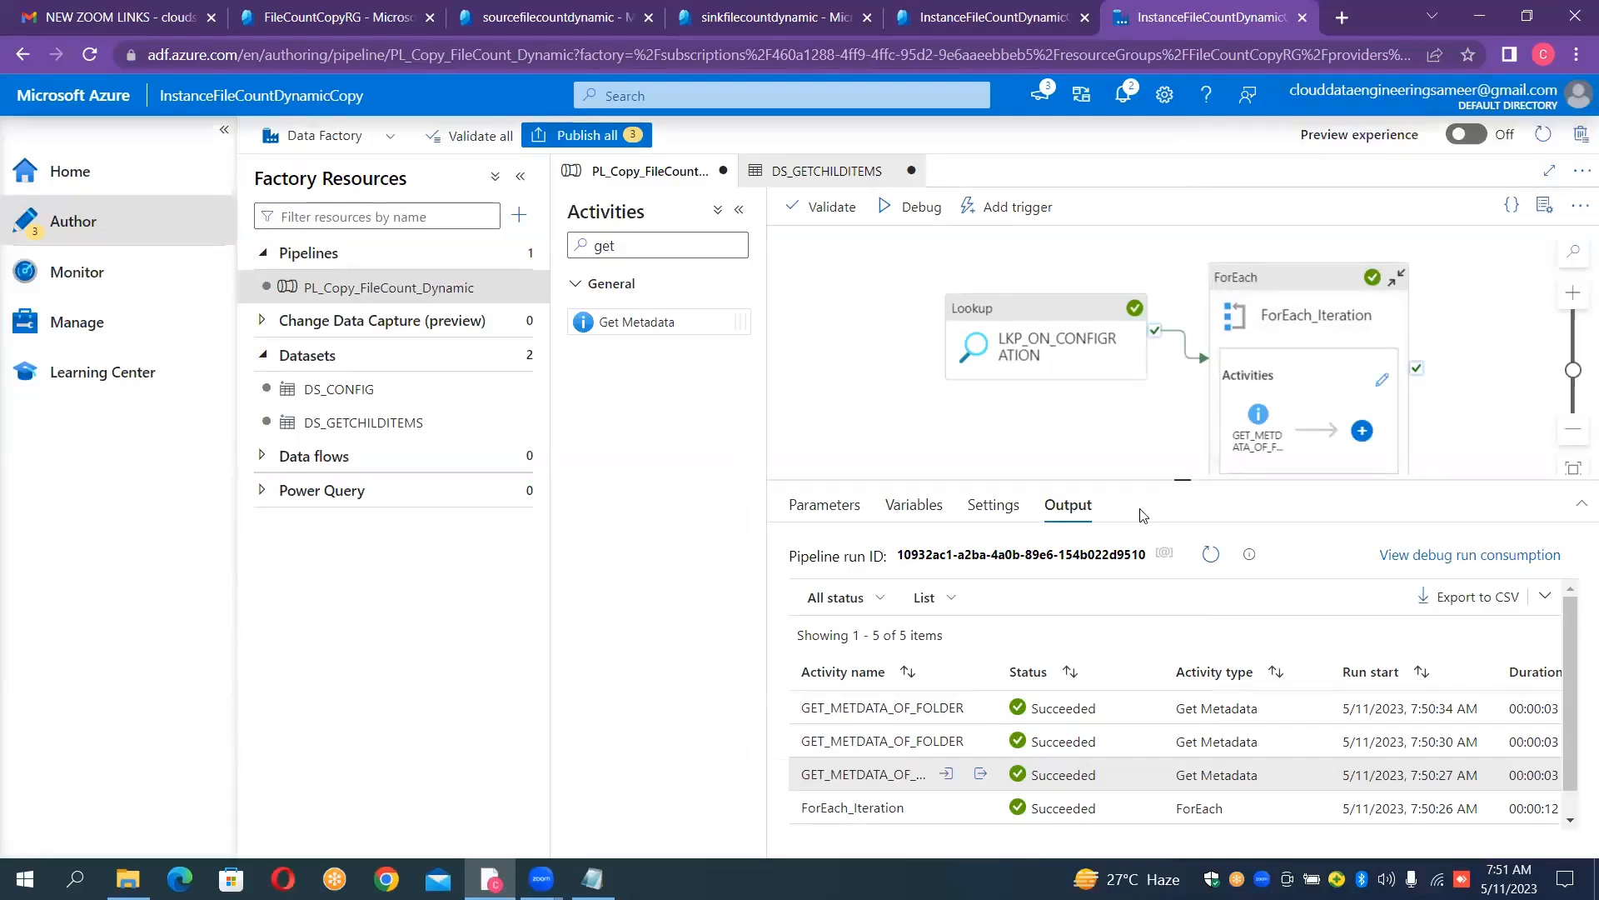
- Maximize the output of the 7:50:30 AM GET_METDATA_OF_FOLDER run and copy childItems through the Sales.csv entry
click(980, 741)
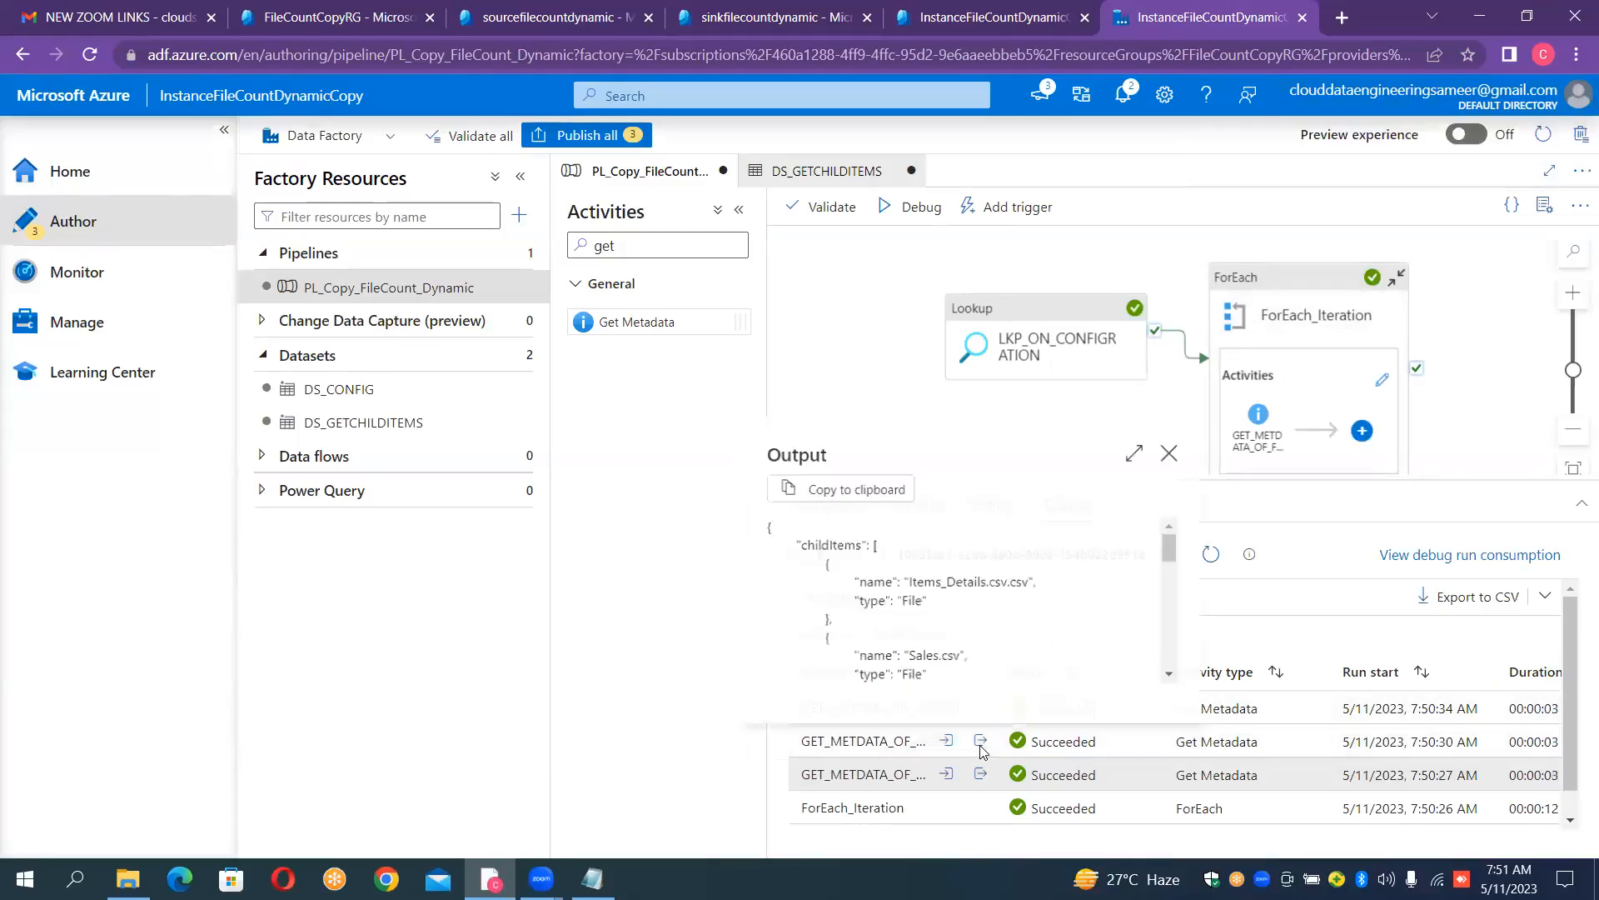
click(1137, 450)
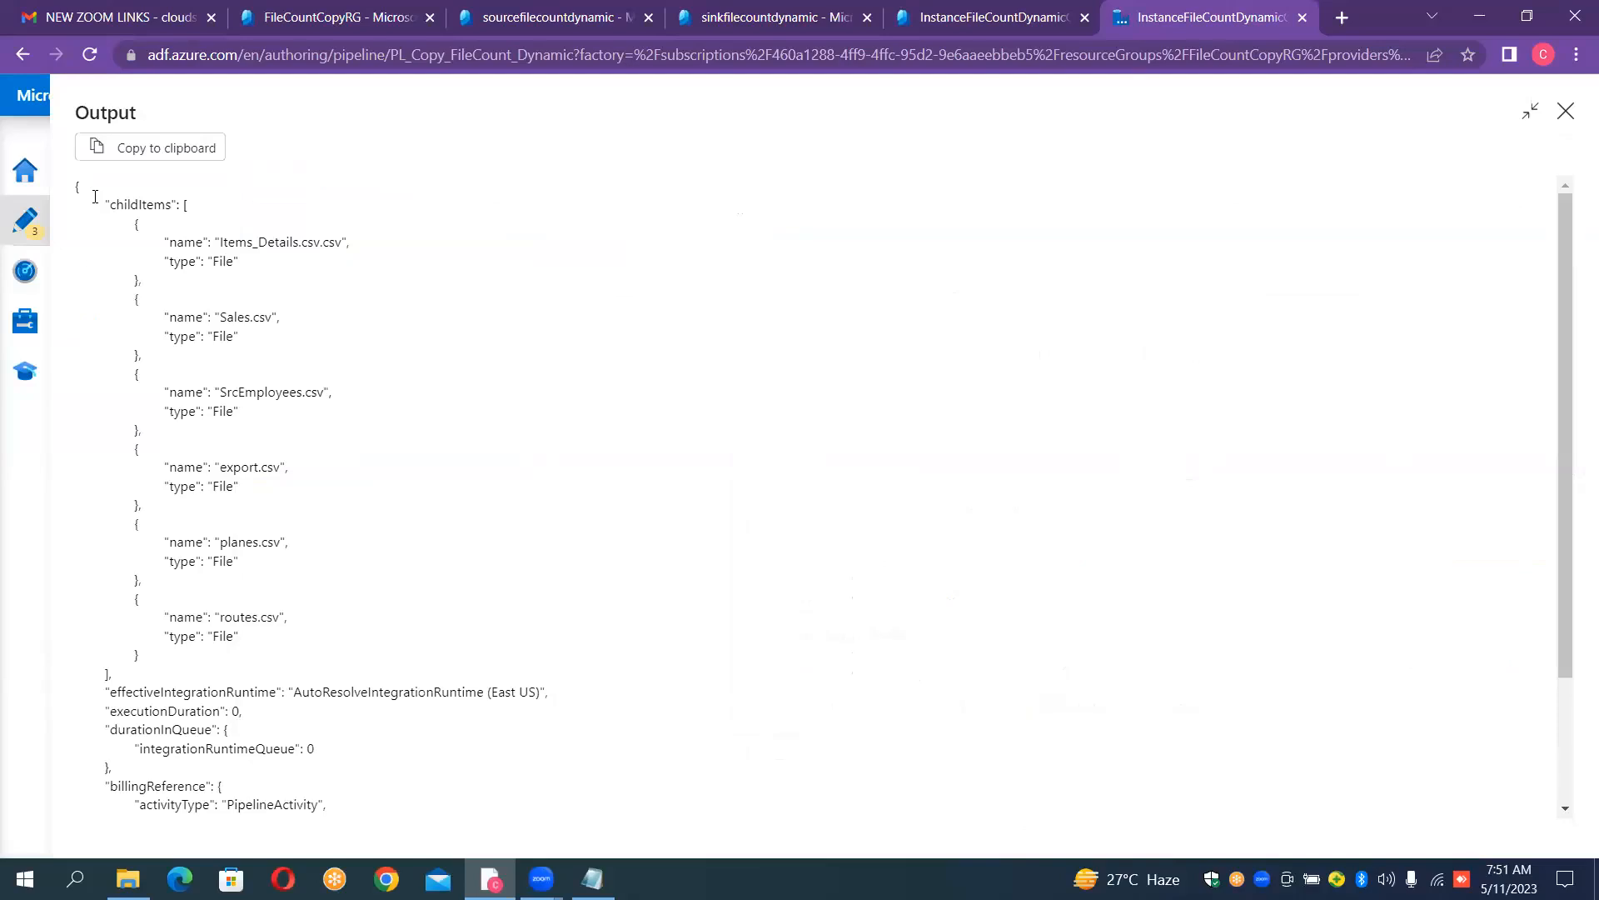
drag(95, 197, 281, 360)
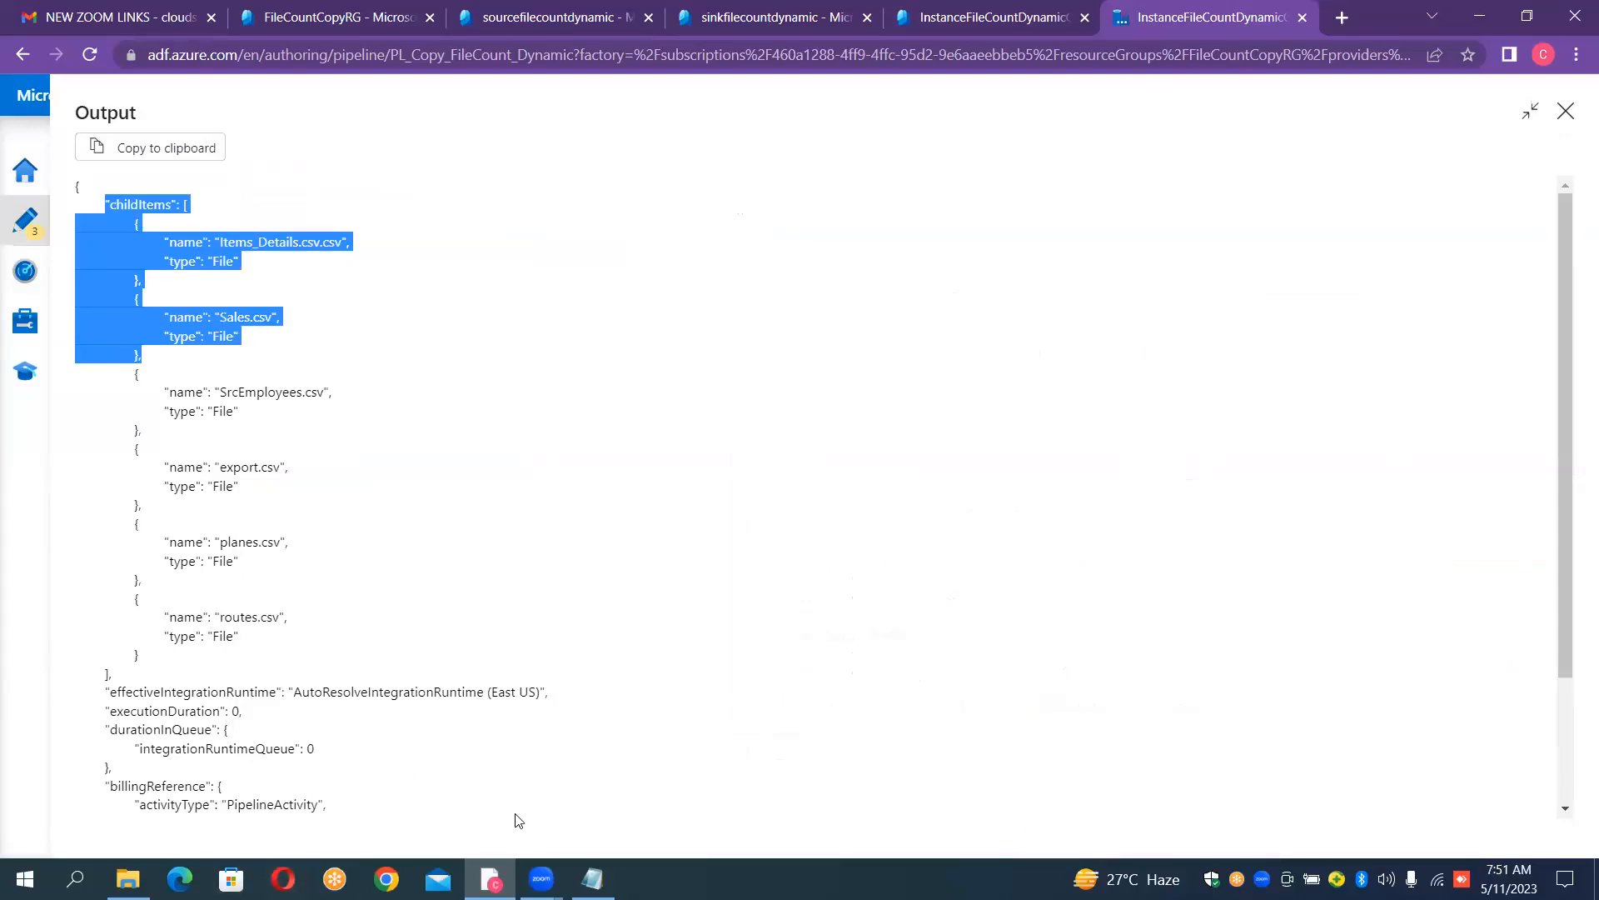
- Switch to Notepad and add the heading OUTPUT OF GETMETADATA below the 2.Getmetadata Activity line
click(593, 879)
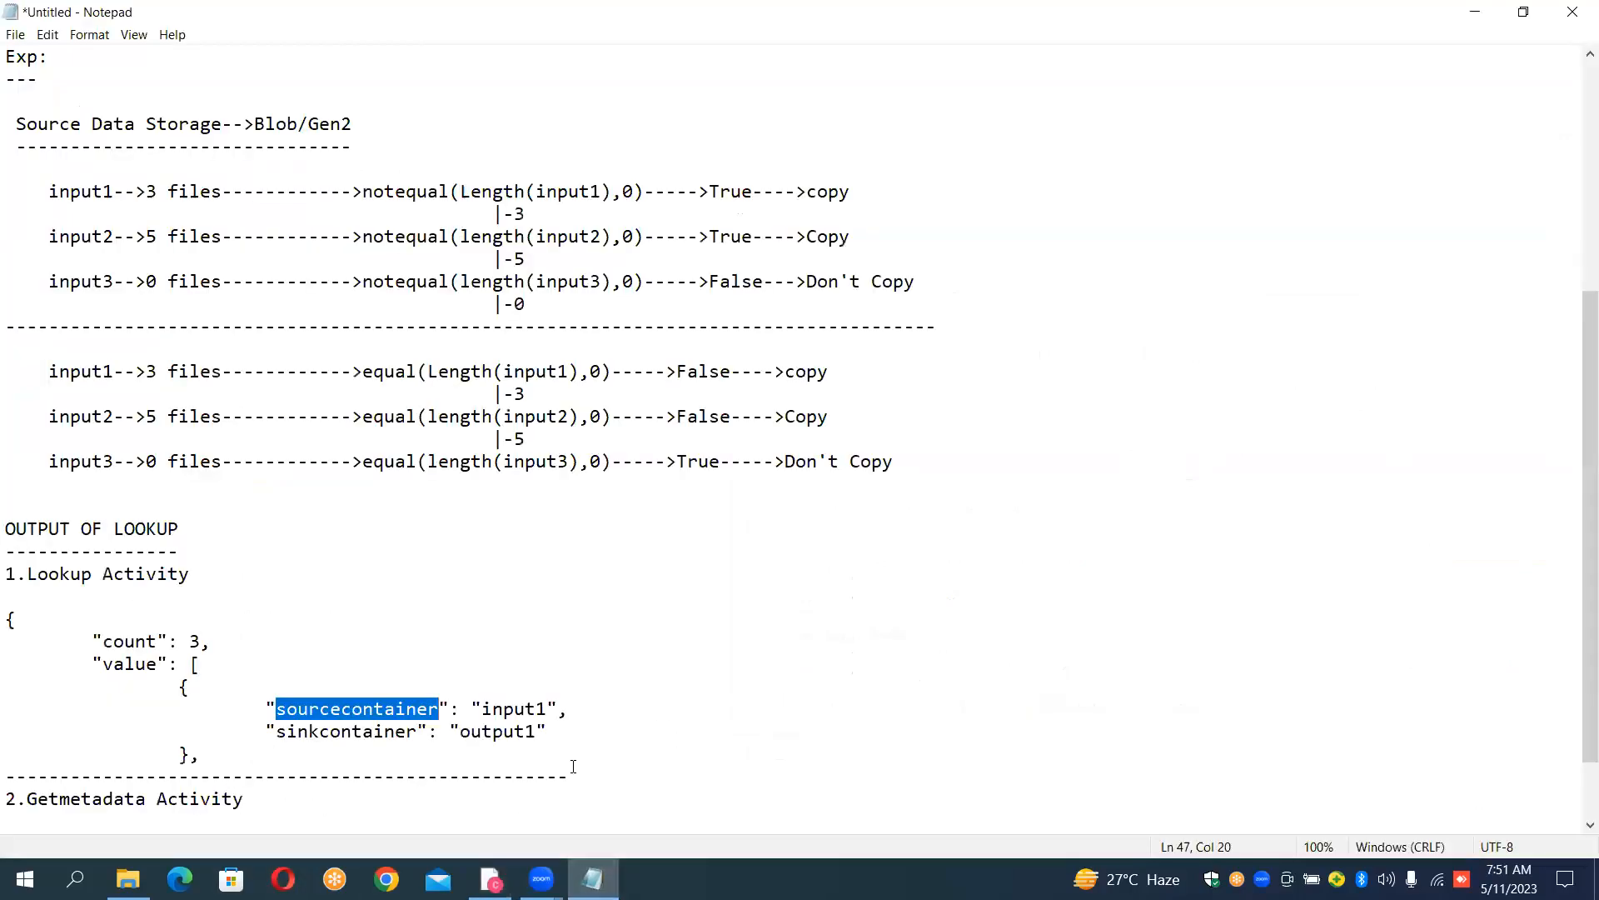
click(586, 786)
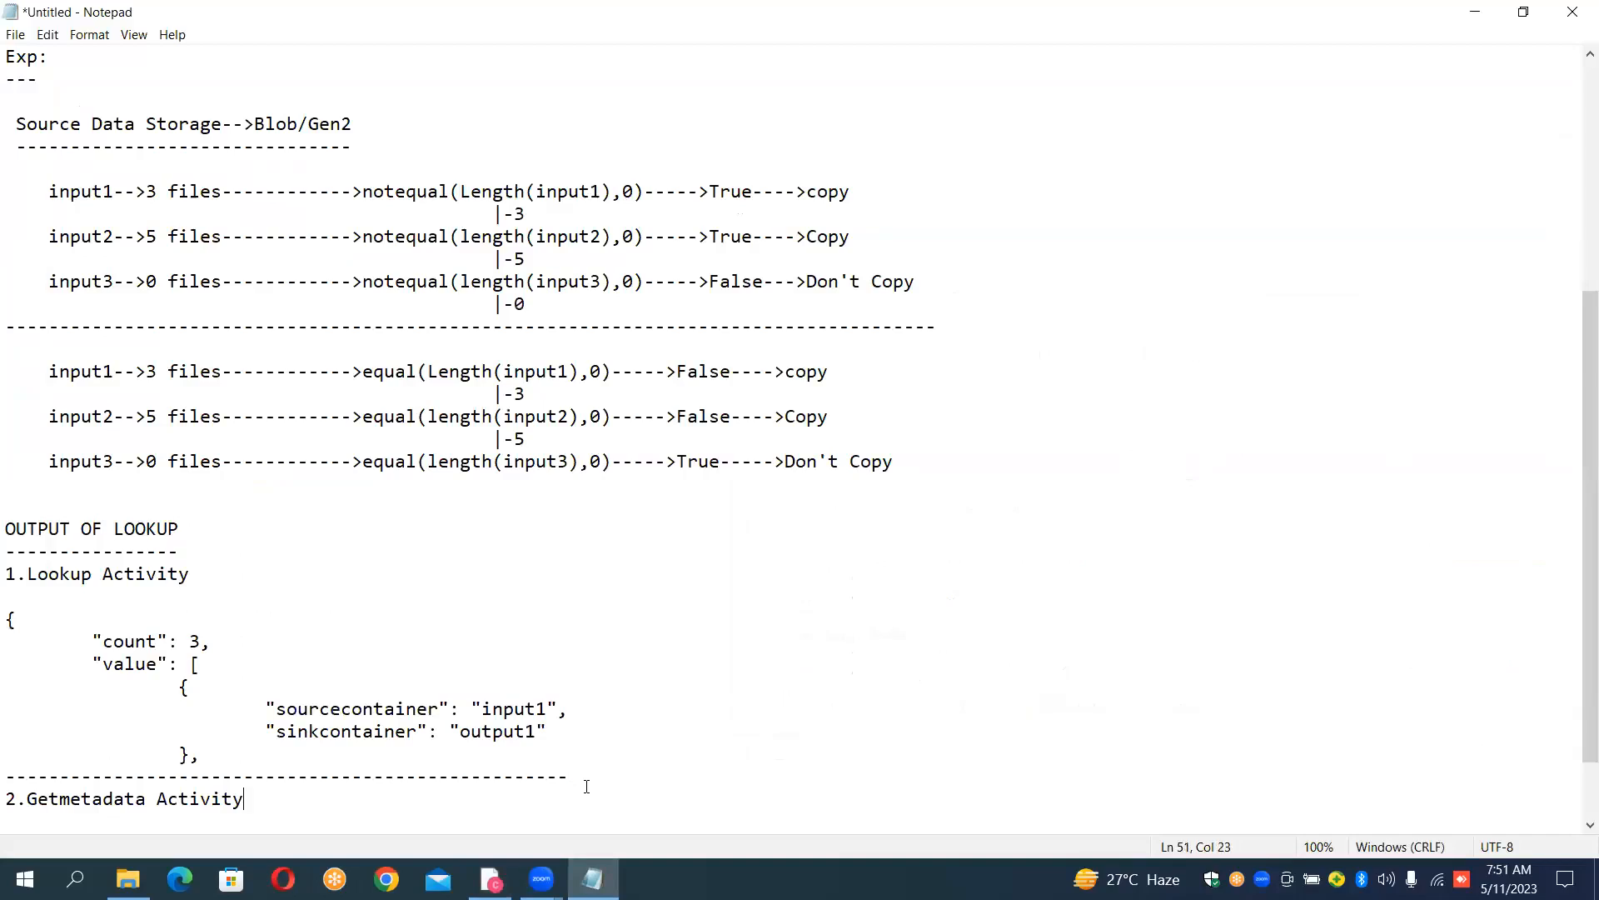
key(Return)
key(Return)
text(OUTPUT OG)
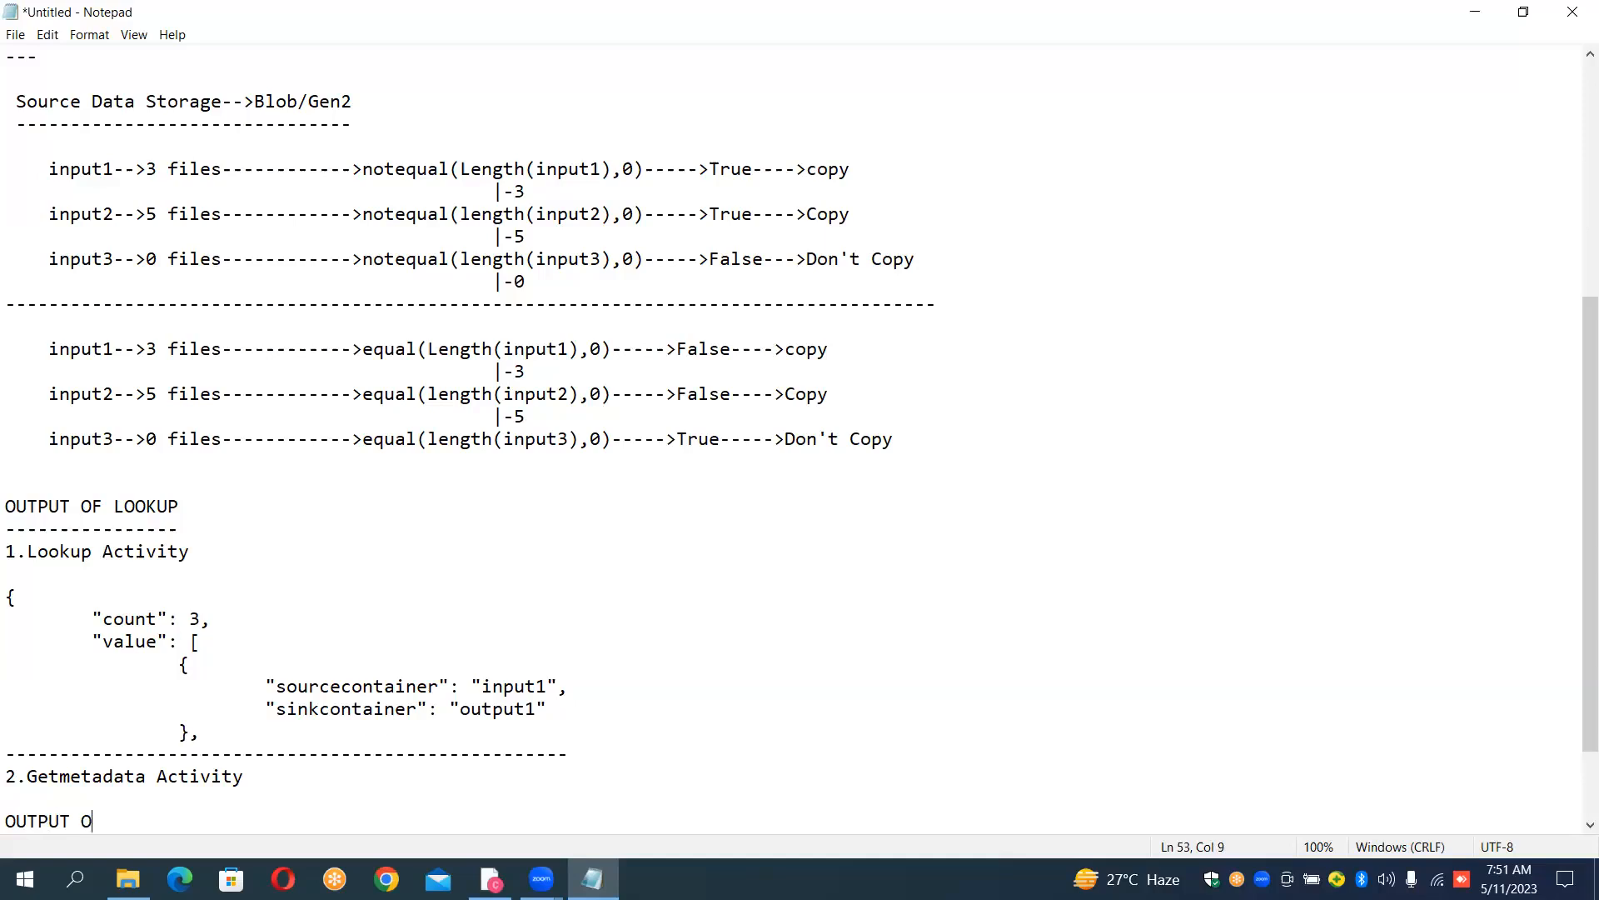
key(BackSpace)
key(BackSpace)
text(F GETMETADATA)
key(Return)
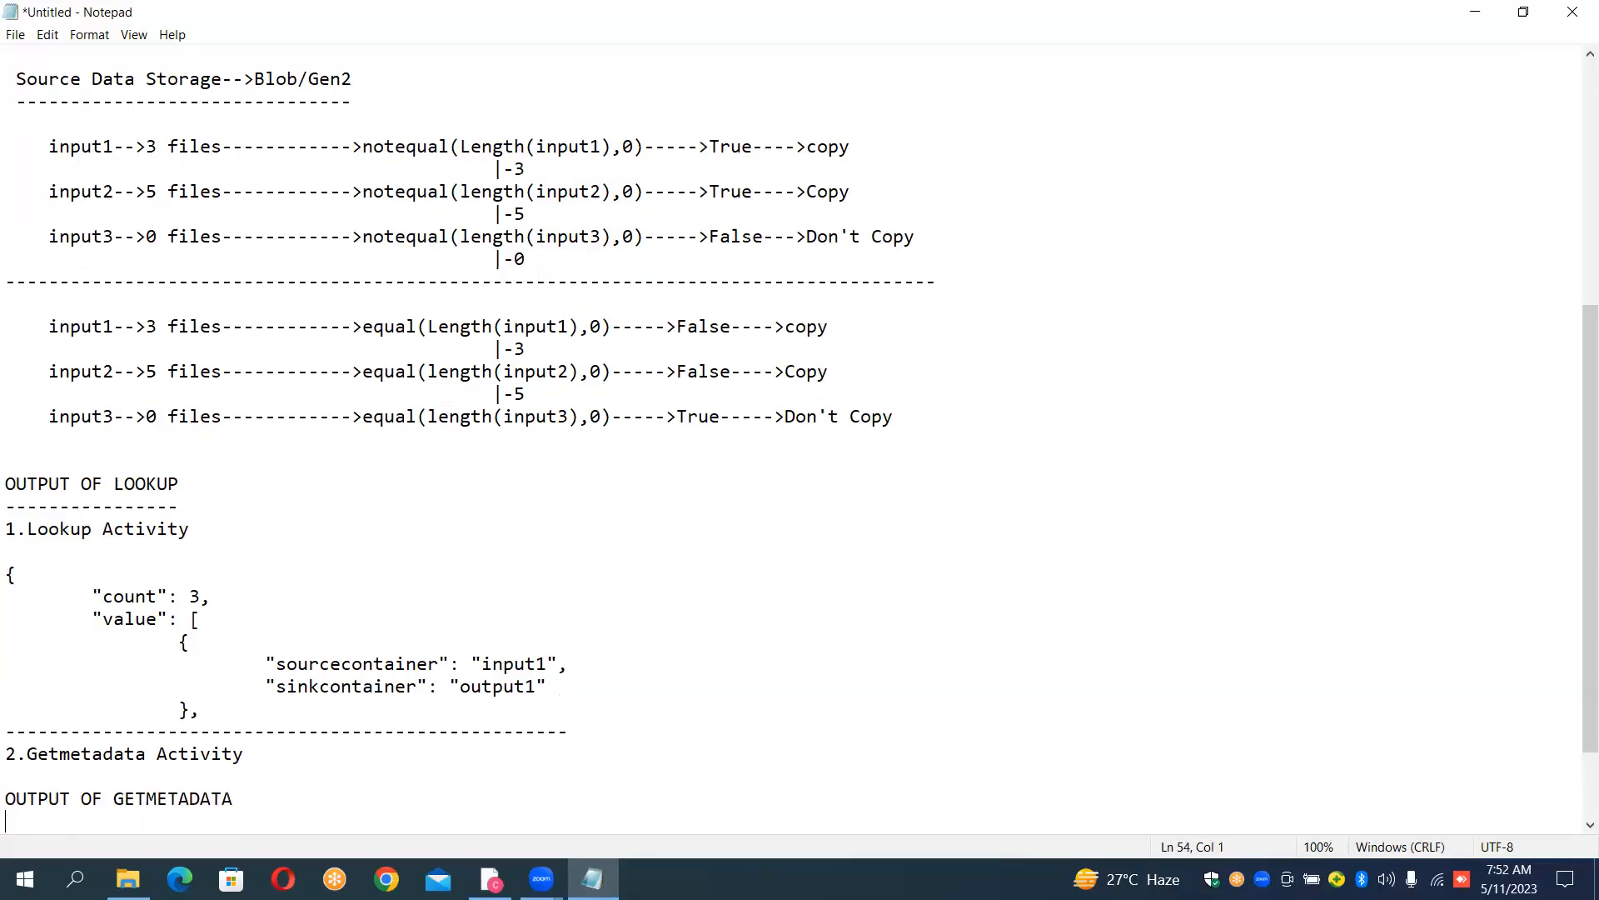
- Underline the OUTPUT OF GETMETADATA heading with dashes and paste the copied childItems excerpt beneath it
text(---------------------)
key(Return)
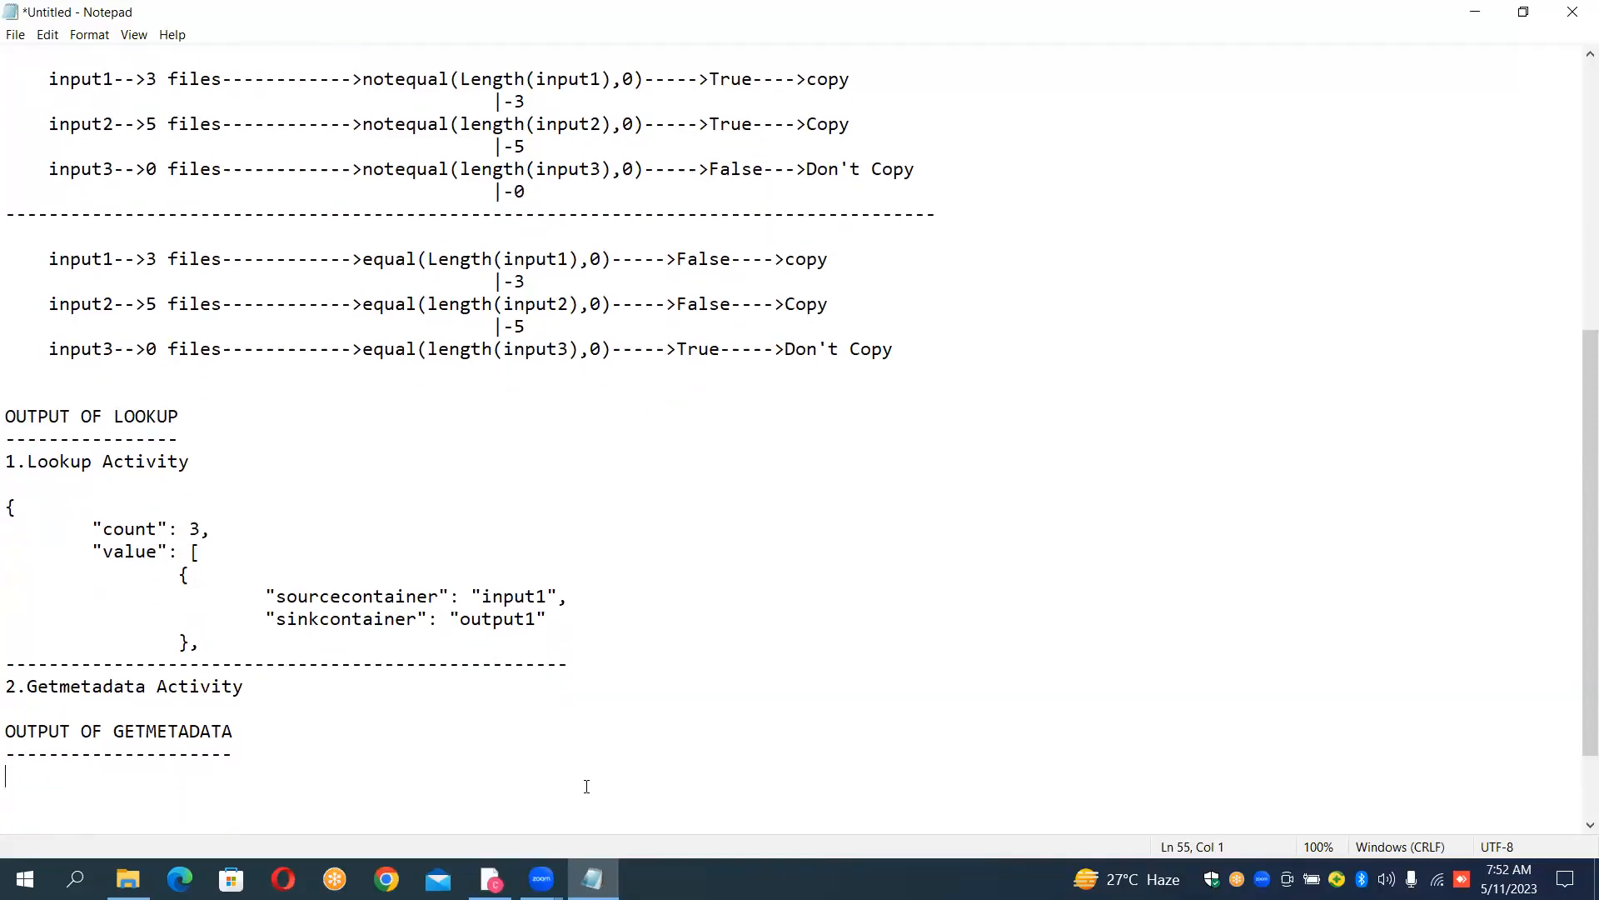
text("childItems": [ 		{ 			"name": "Items_Details.csv.csv", 			"type": "File" 		}, 		{ 			"name": "Sales.csv", 			"type": "File" 		},)
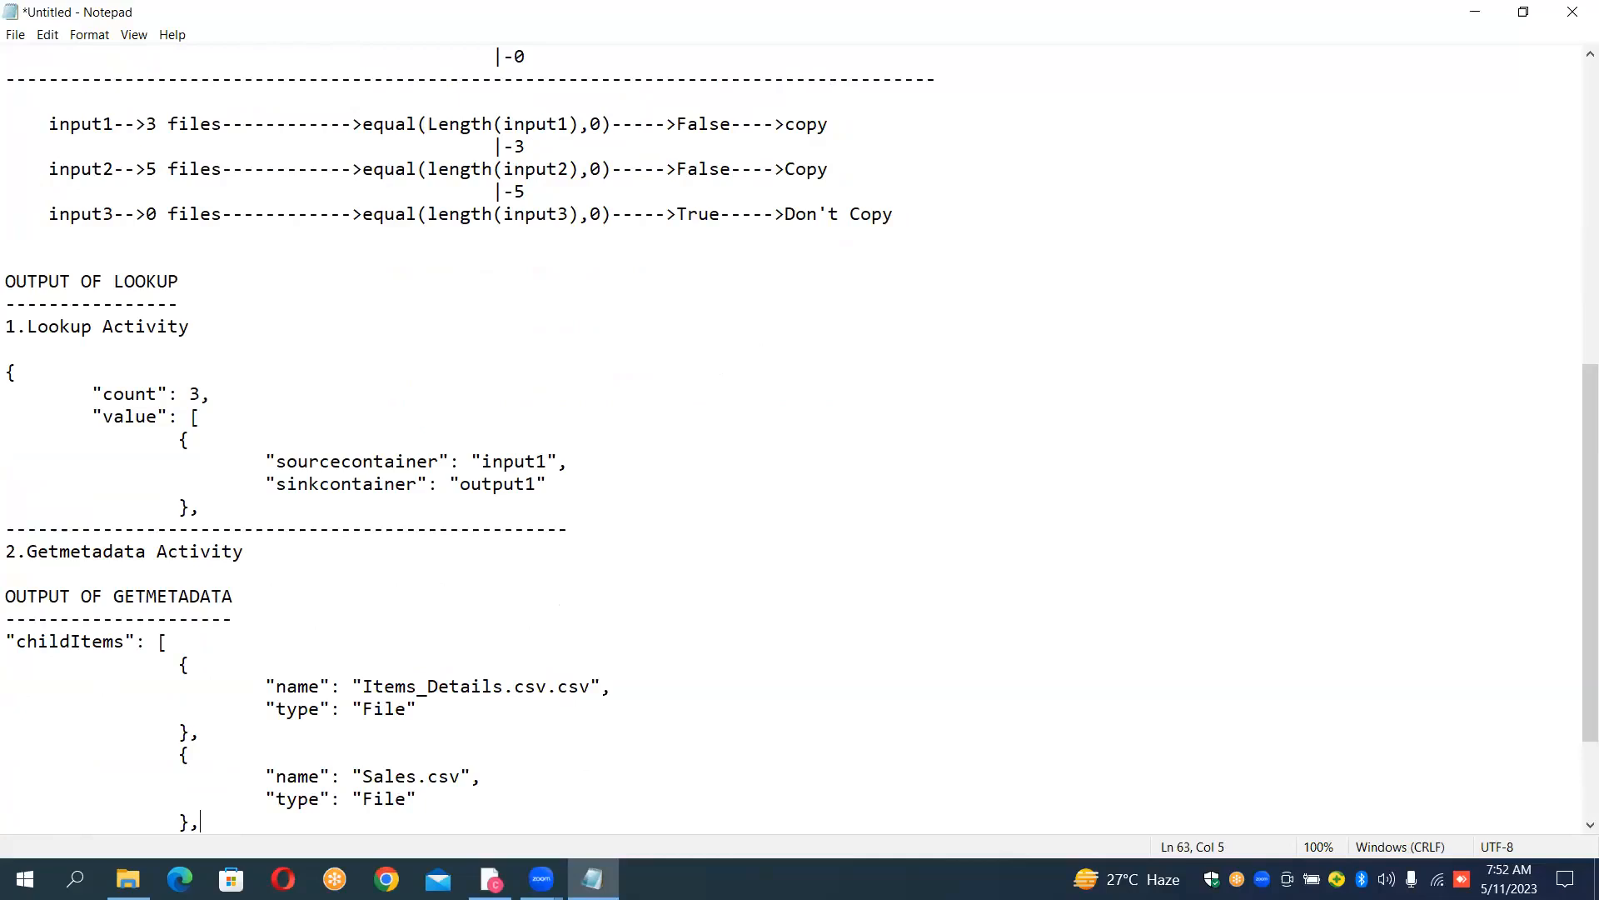
- Return to Data Factory, close the activity output and open ForEach_Iteration's inner activities for editing
click(491, 879)
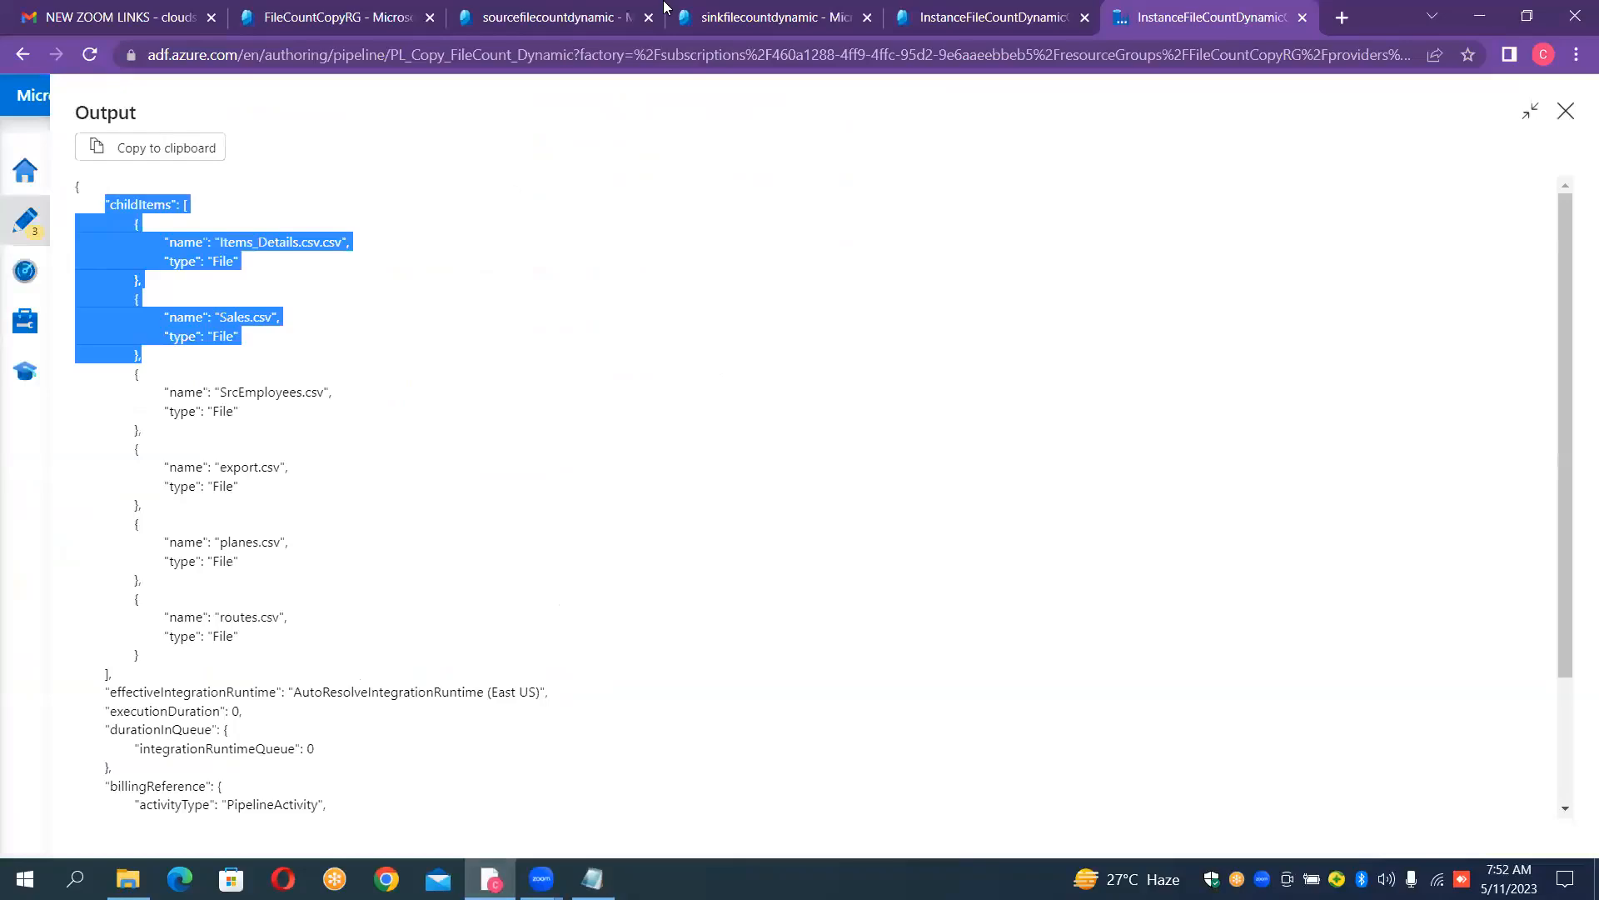
click(1565, 113)
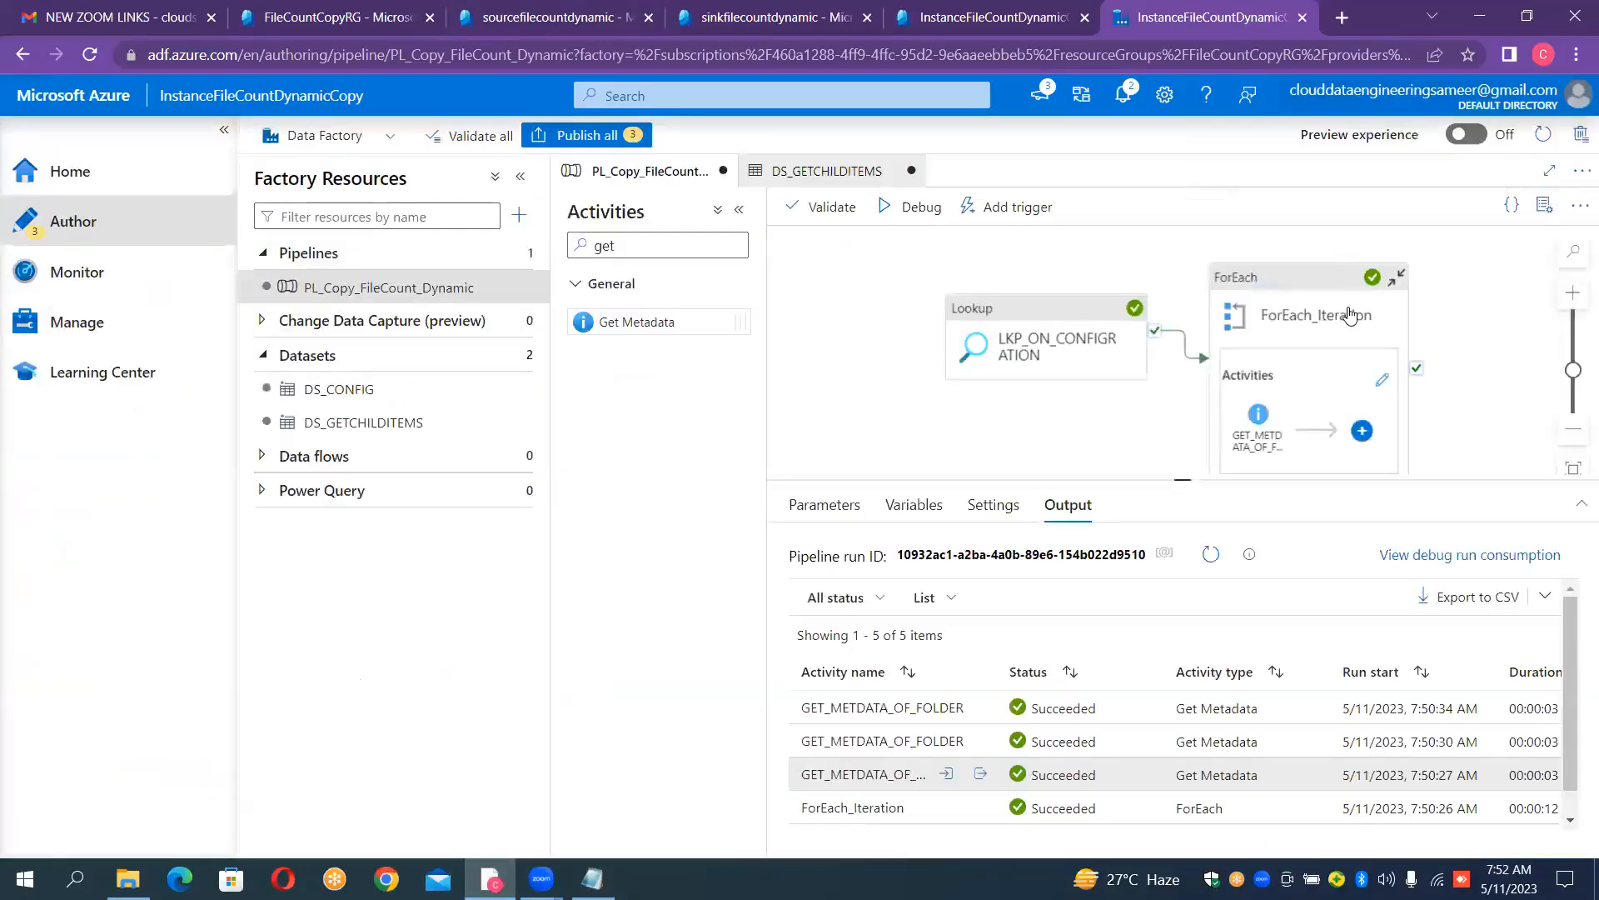
click(1381, 382)
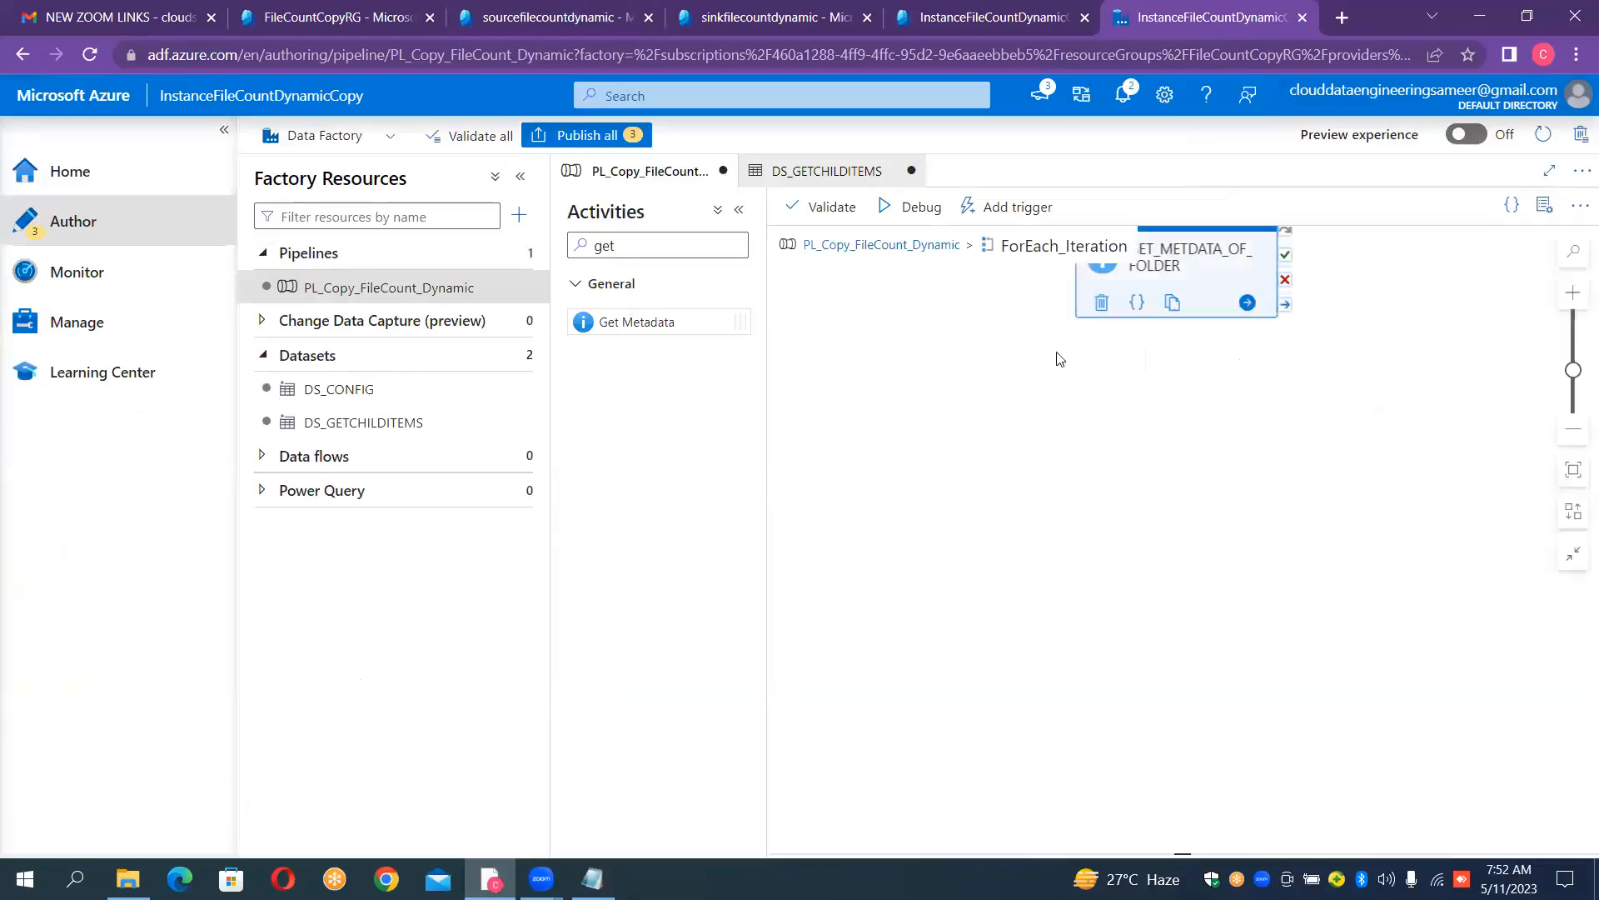
click(967, 363)
drag(968, 363, 832, 340)
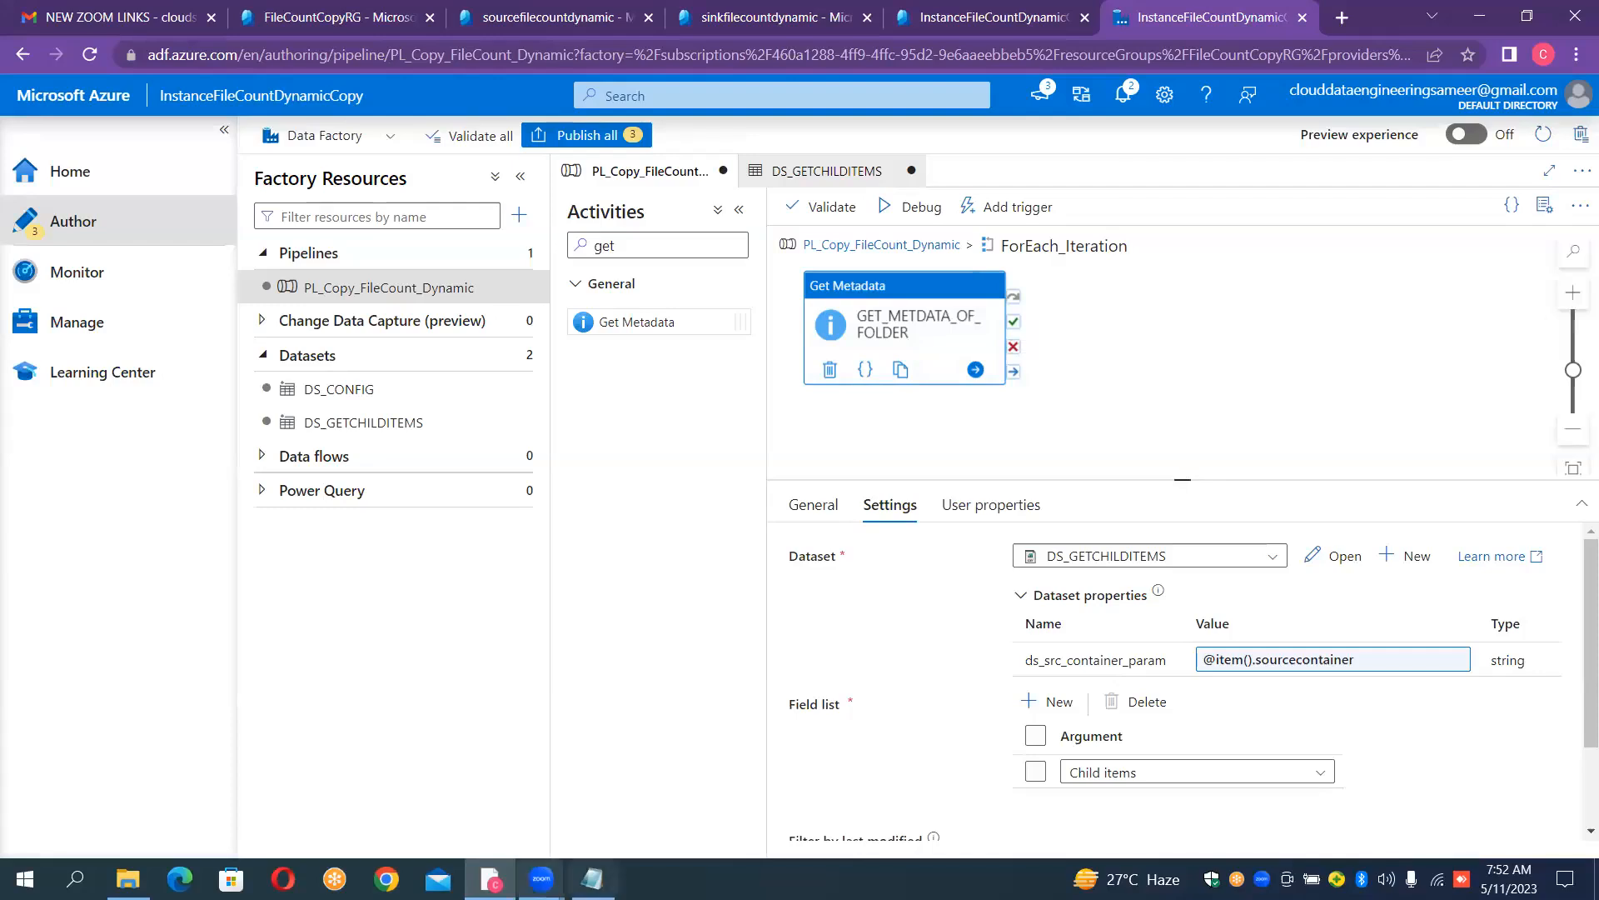
- Review the equal(length(input2),0) condition in the Notepad notes and return to Data Factory
key(alt+Tab)
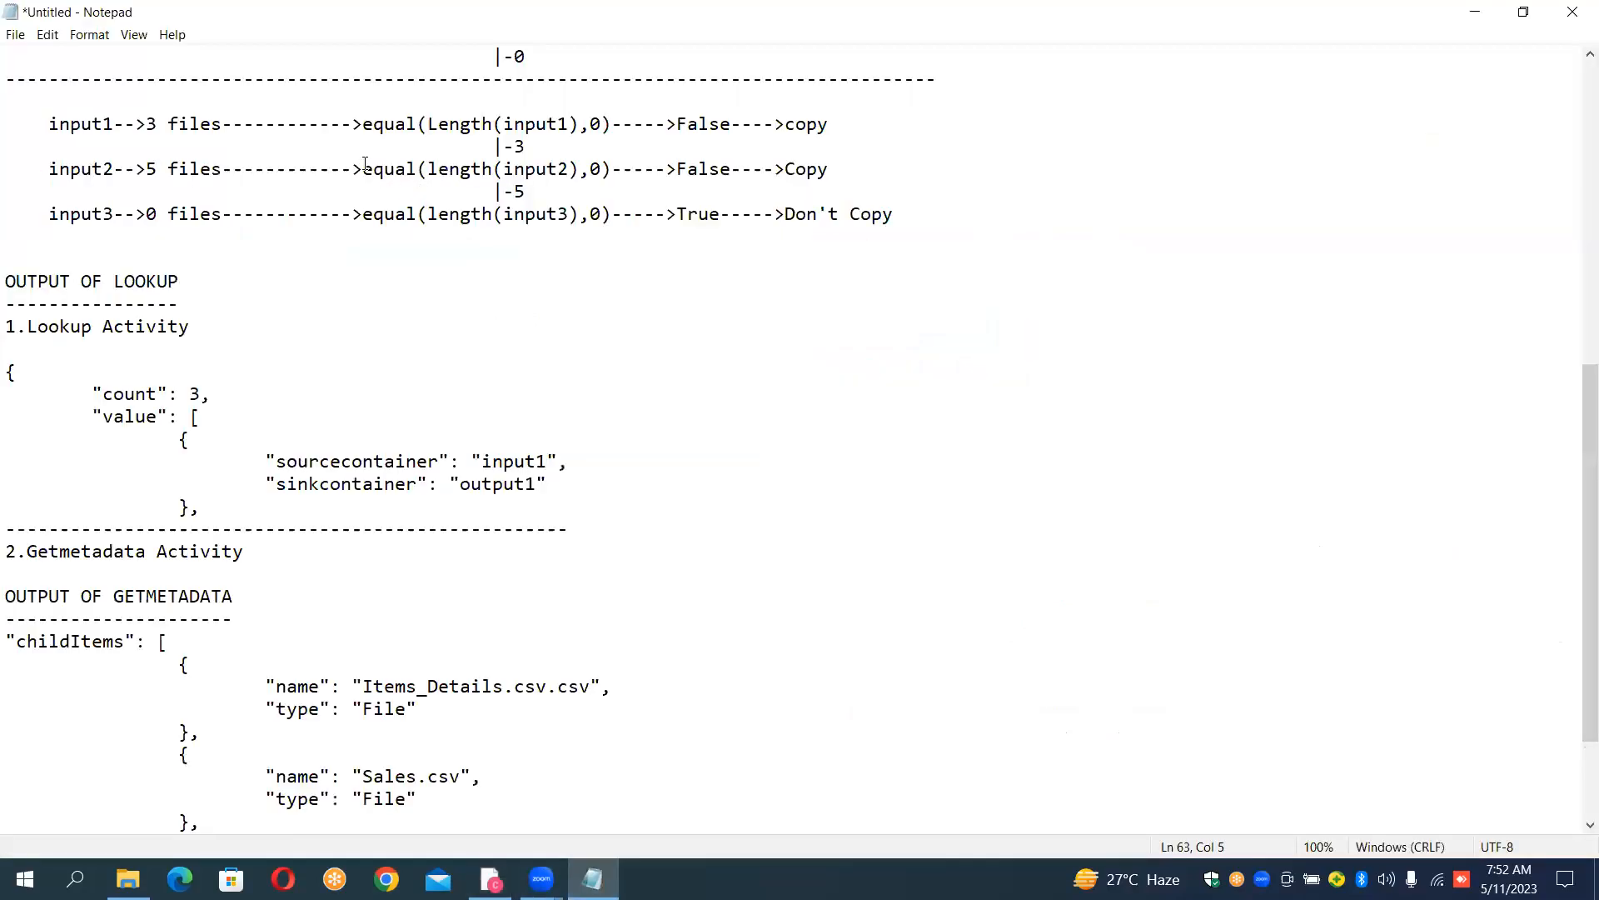
drag(364, 169, 416, 169)
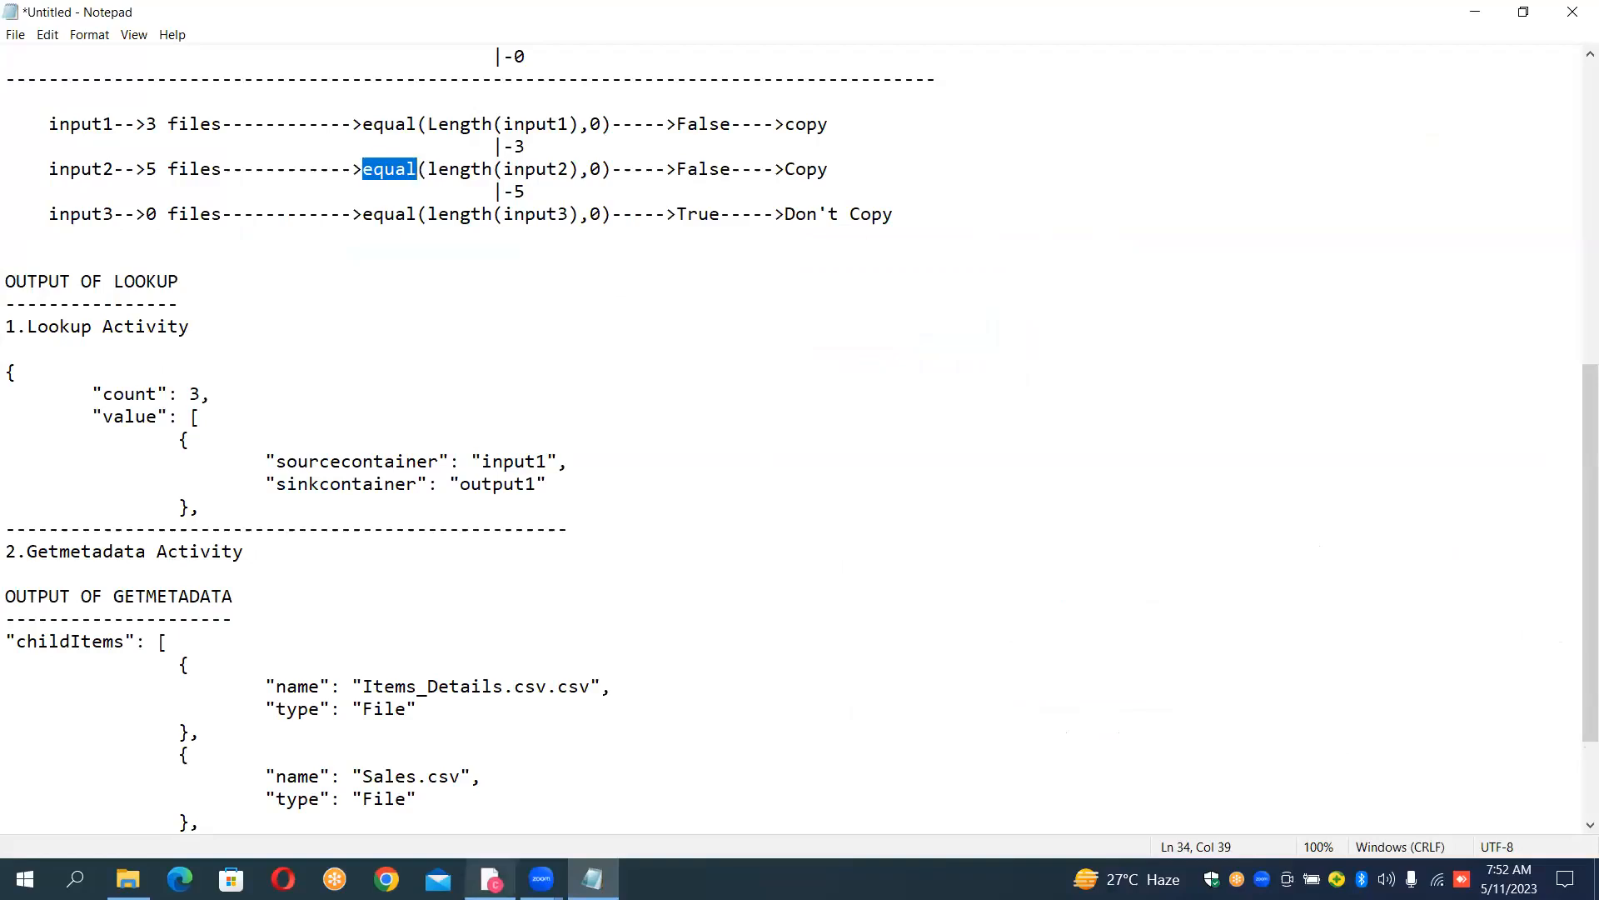
click(491, 879)
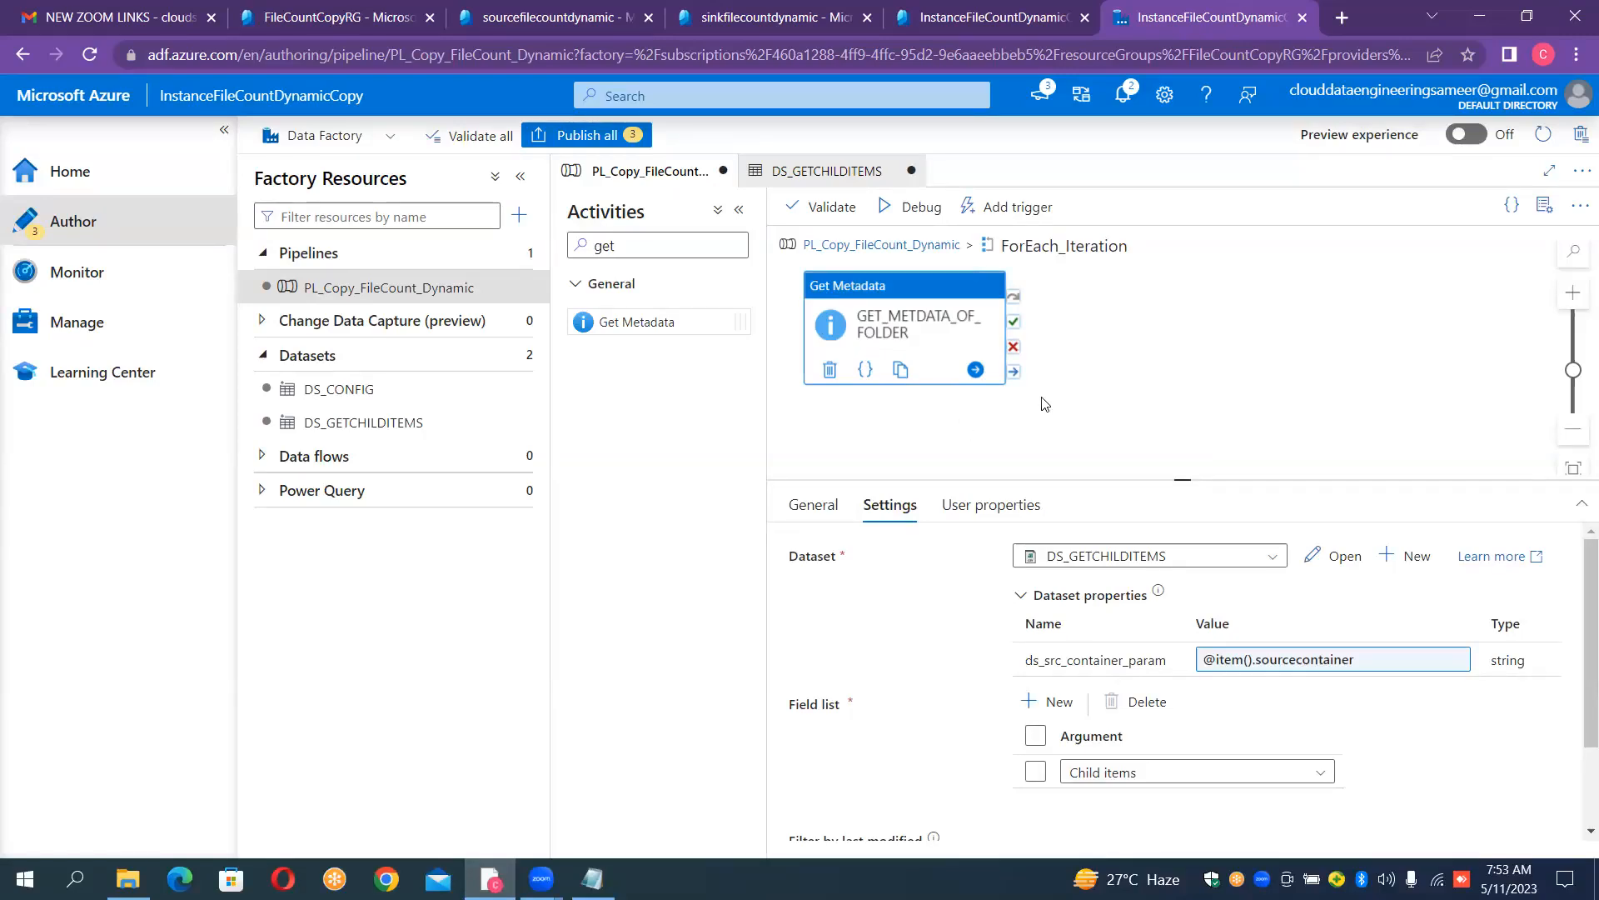
- Add an If Condition activity inside ForEach_Iteration and connect GET_METDATA_OF_FOLDER's success output to it
click(664, 247)
key(BackSpace)
key(BackSpace)
key(BackSpace)
text(if)
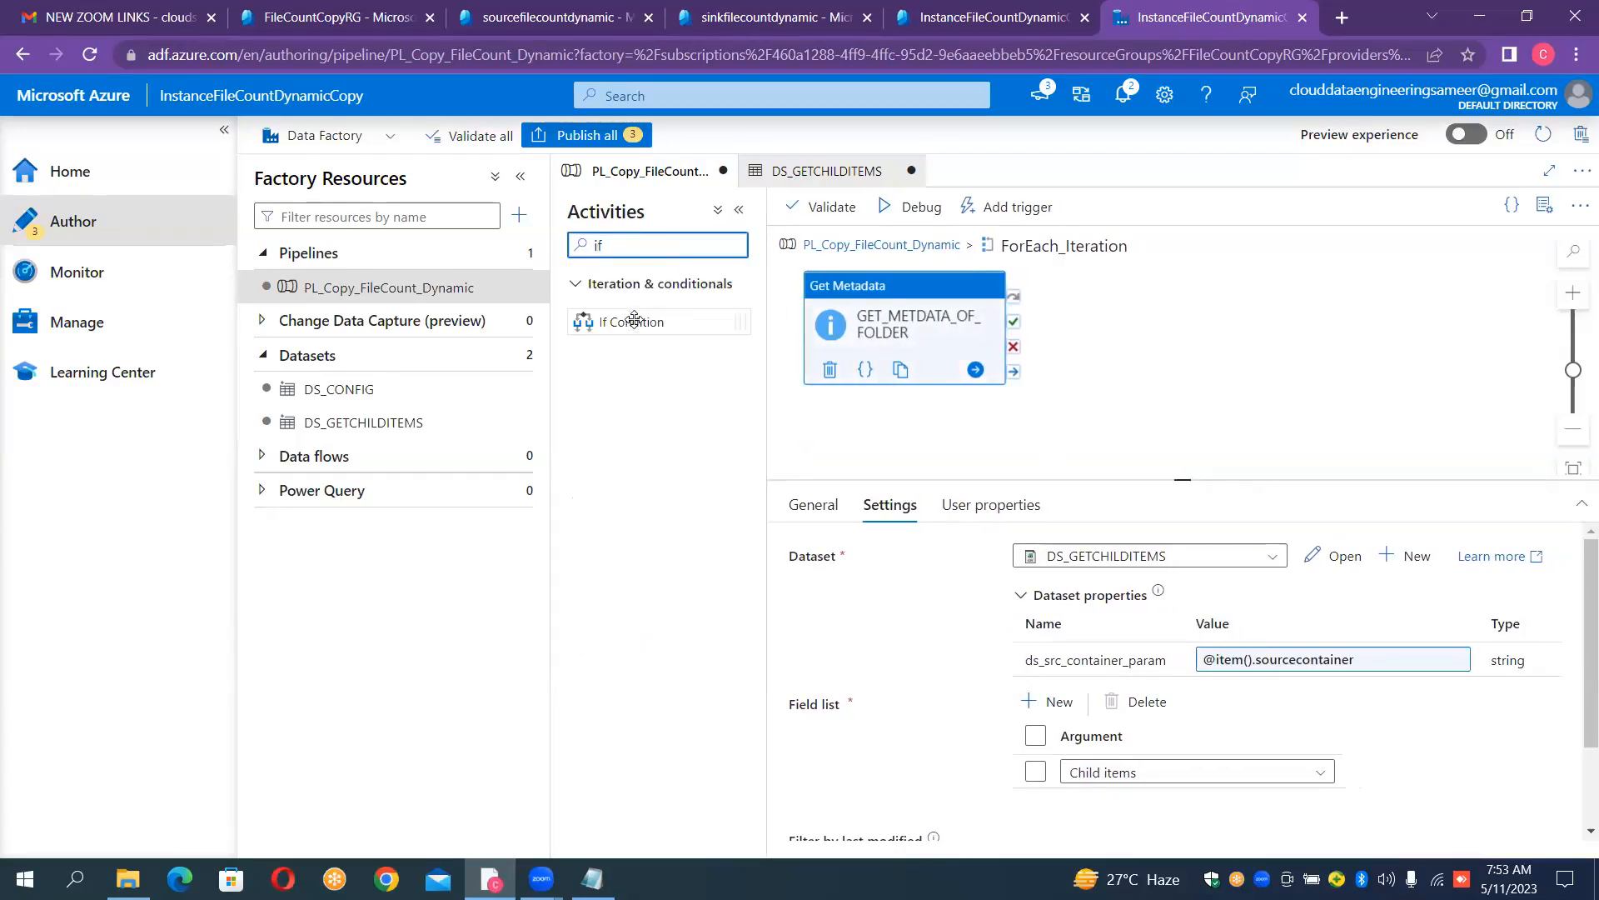
drag(635, 335, 1170, 314)
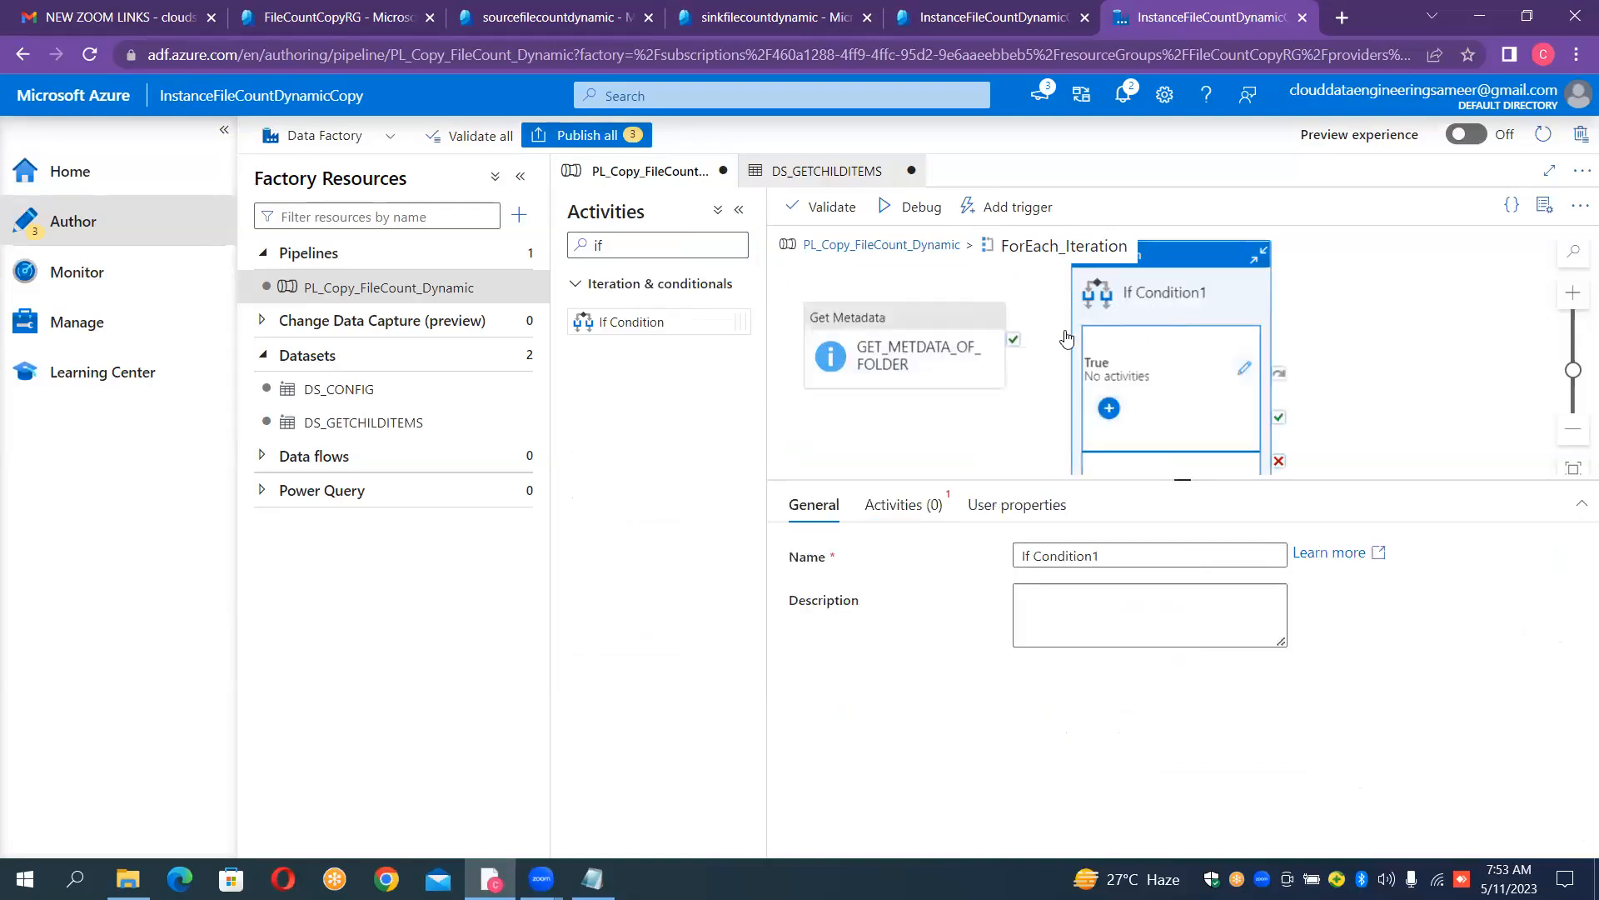
drag(1015, 344, 1111, 337)
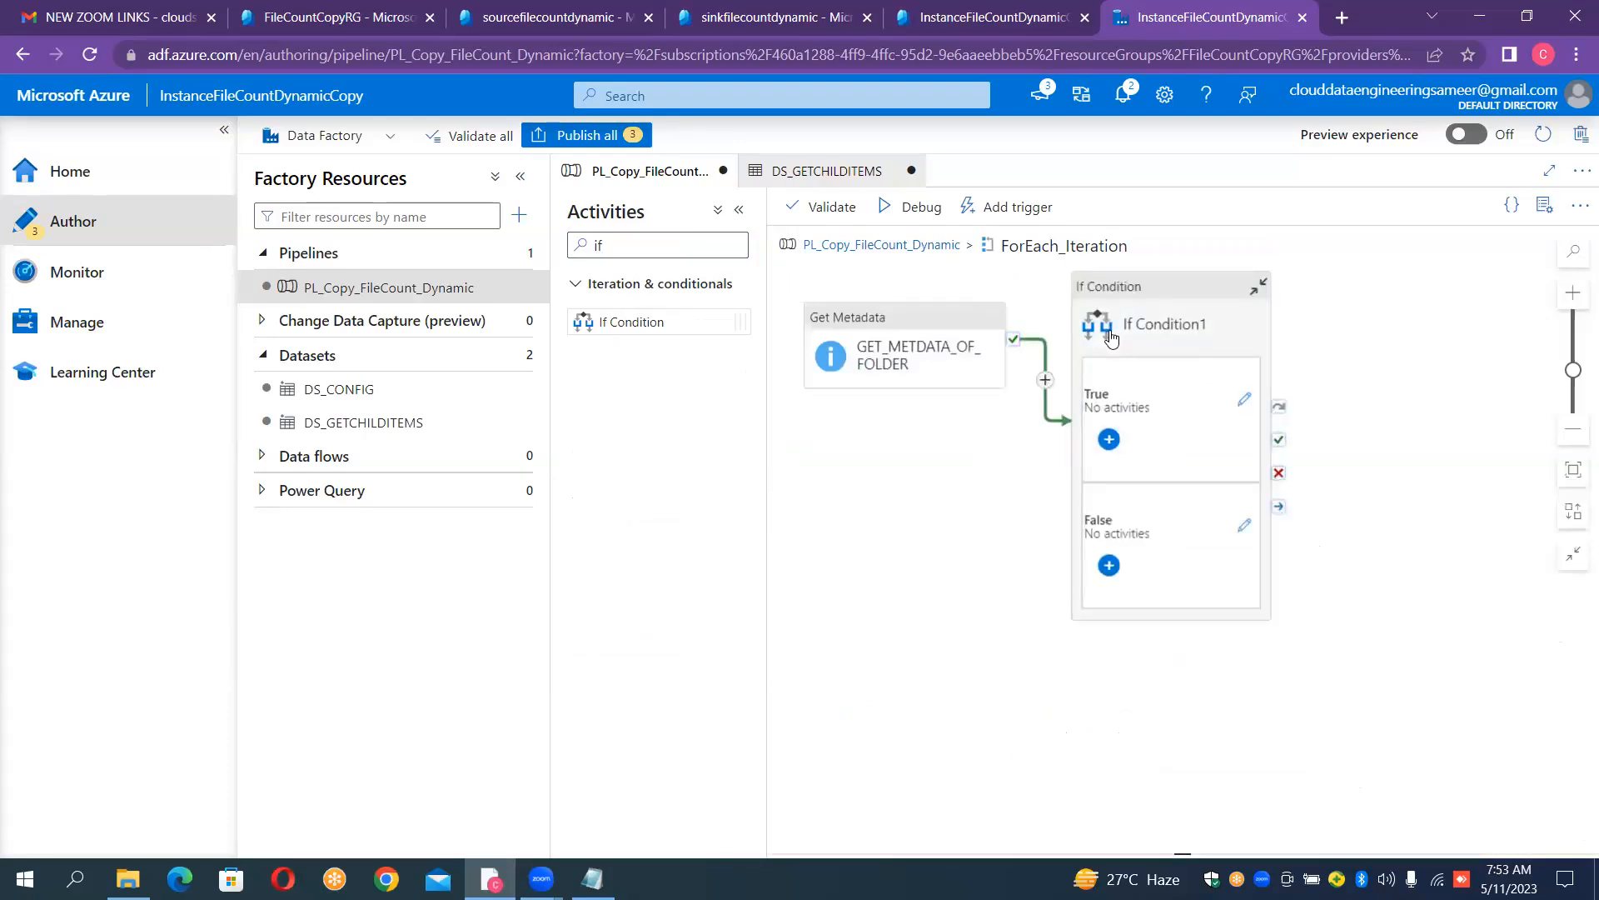
- Open the expression builder for If Condition1 and insert the logical function equals, found by searching for "eq"
click(1158, 326)
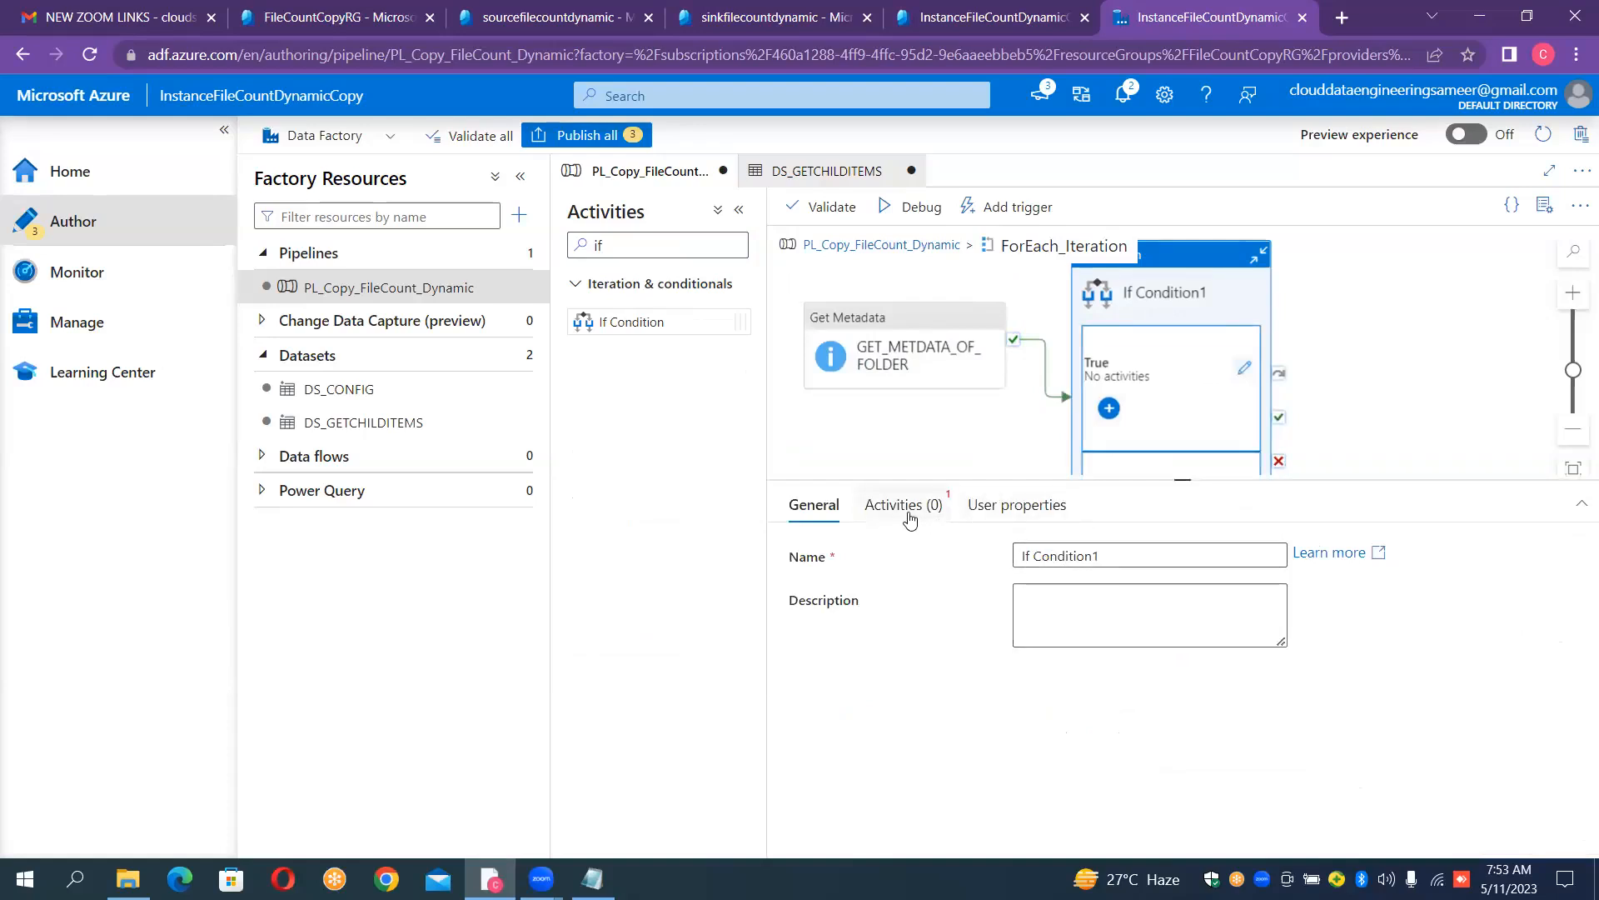
click(910, 519)
click(1091, 573)
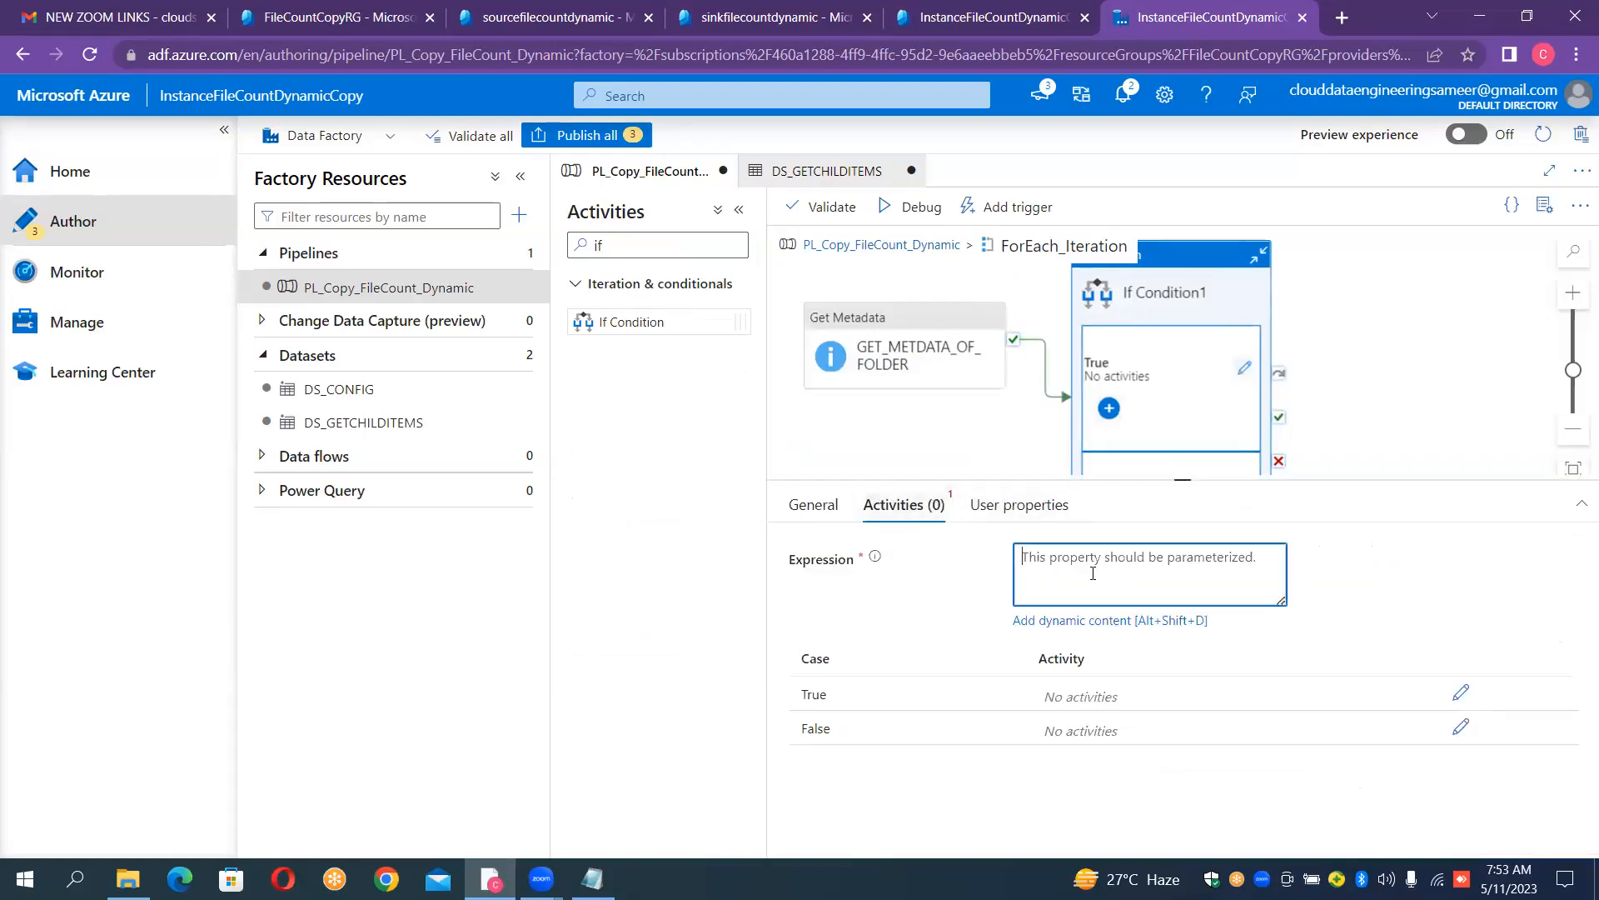
click(1105, 622)
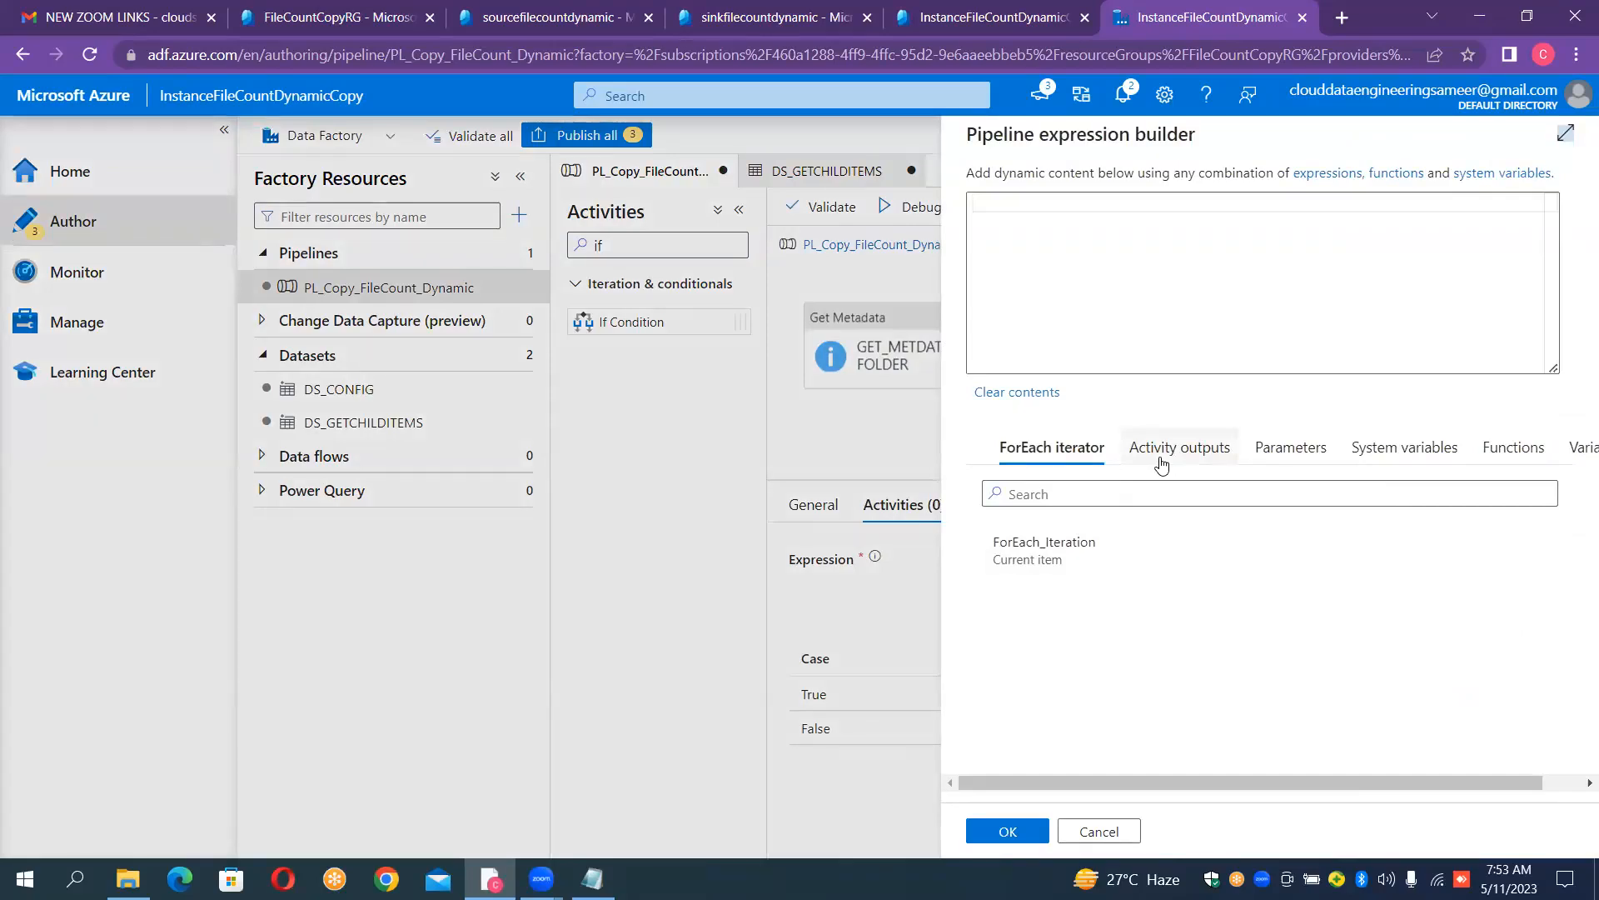
click(1511, 456)
click(1110, 501)
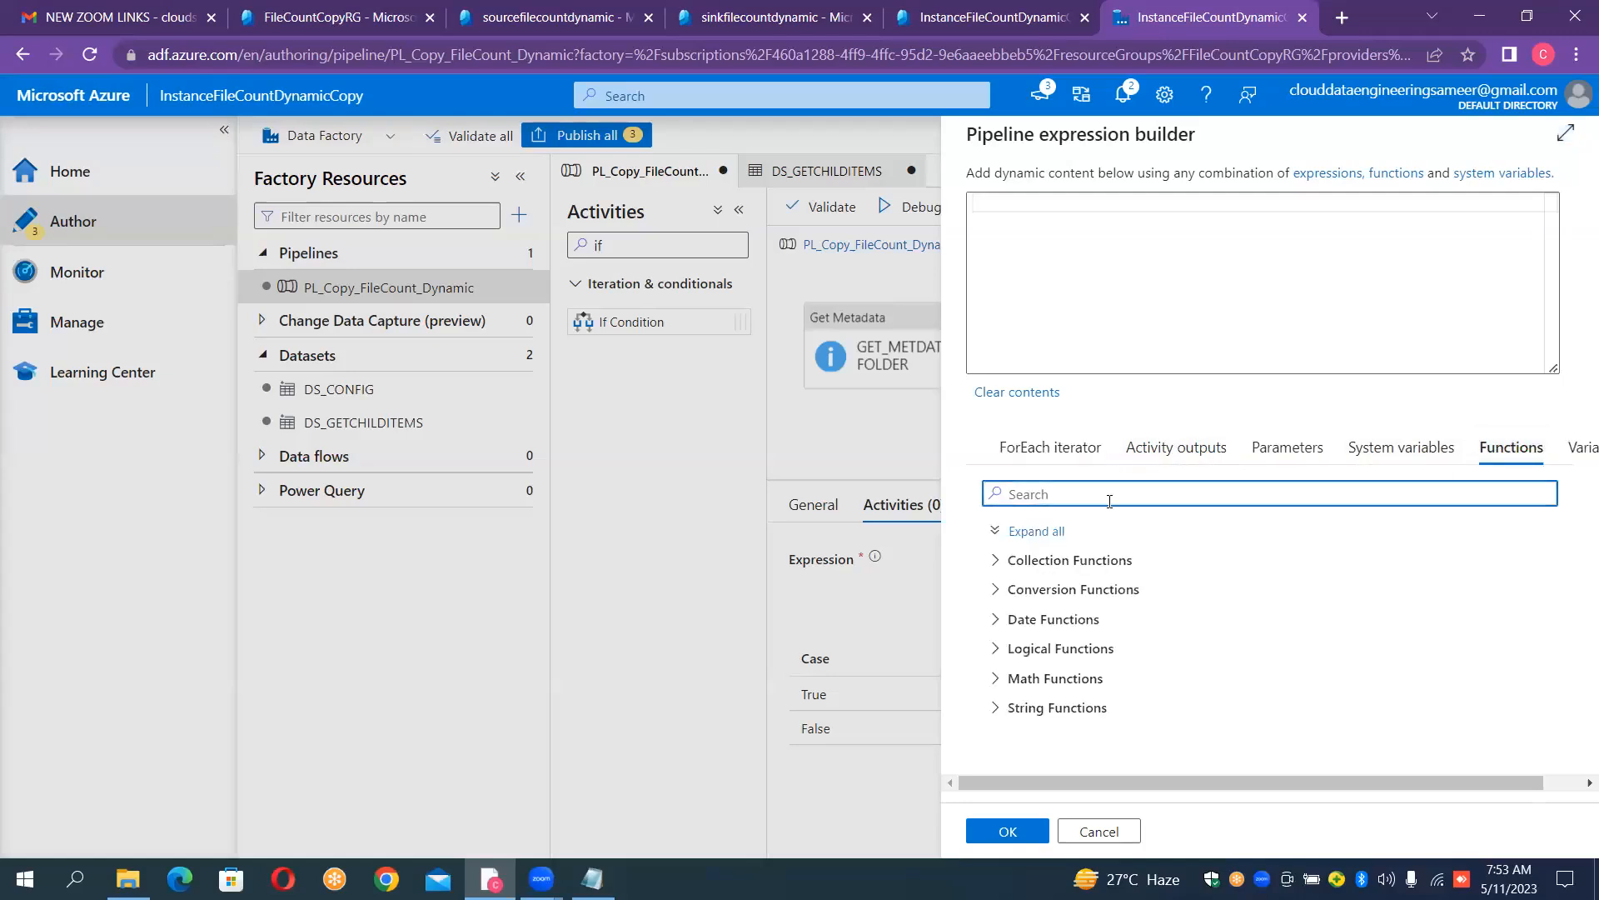
text(e)
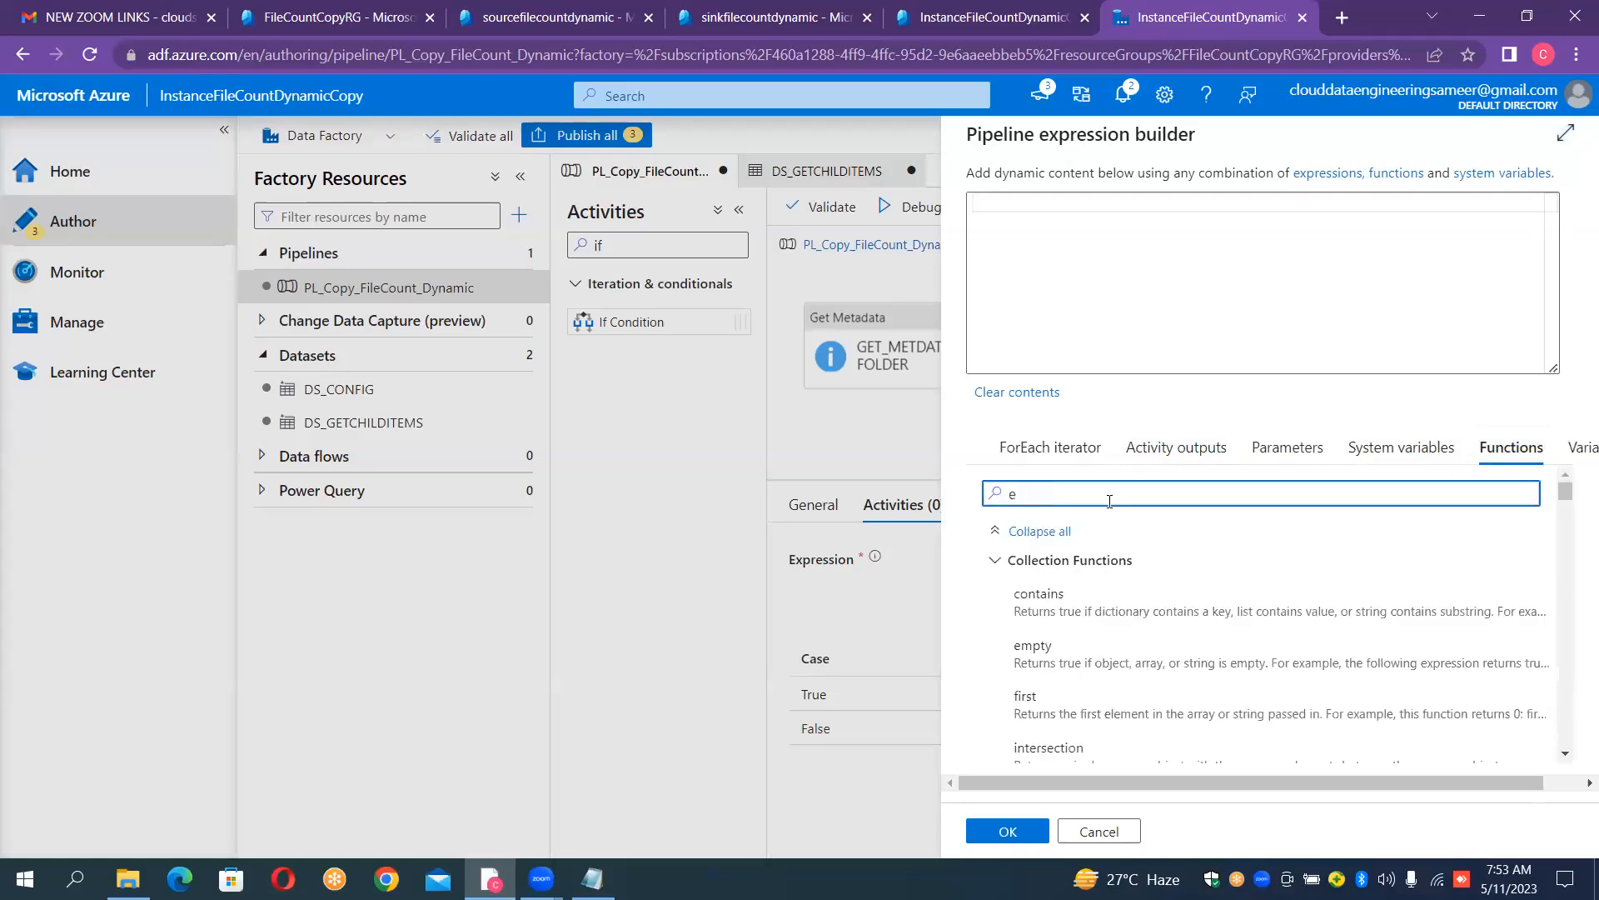
text(q)
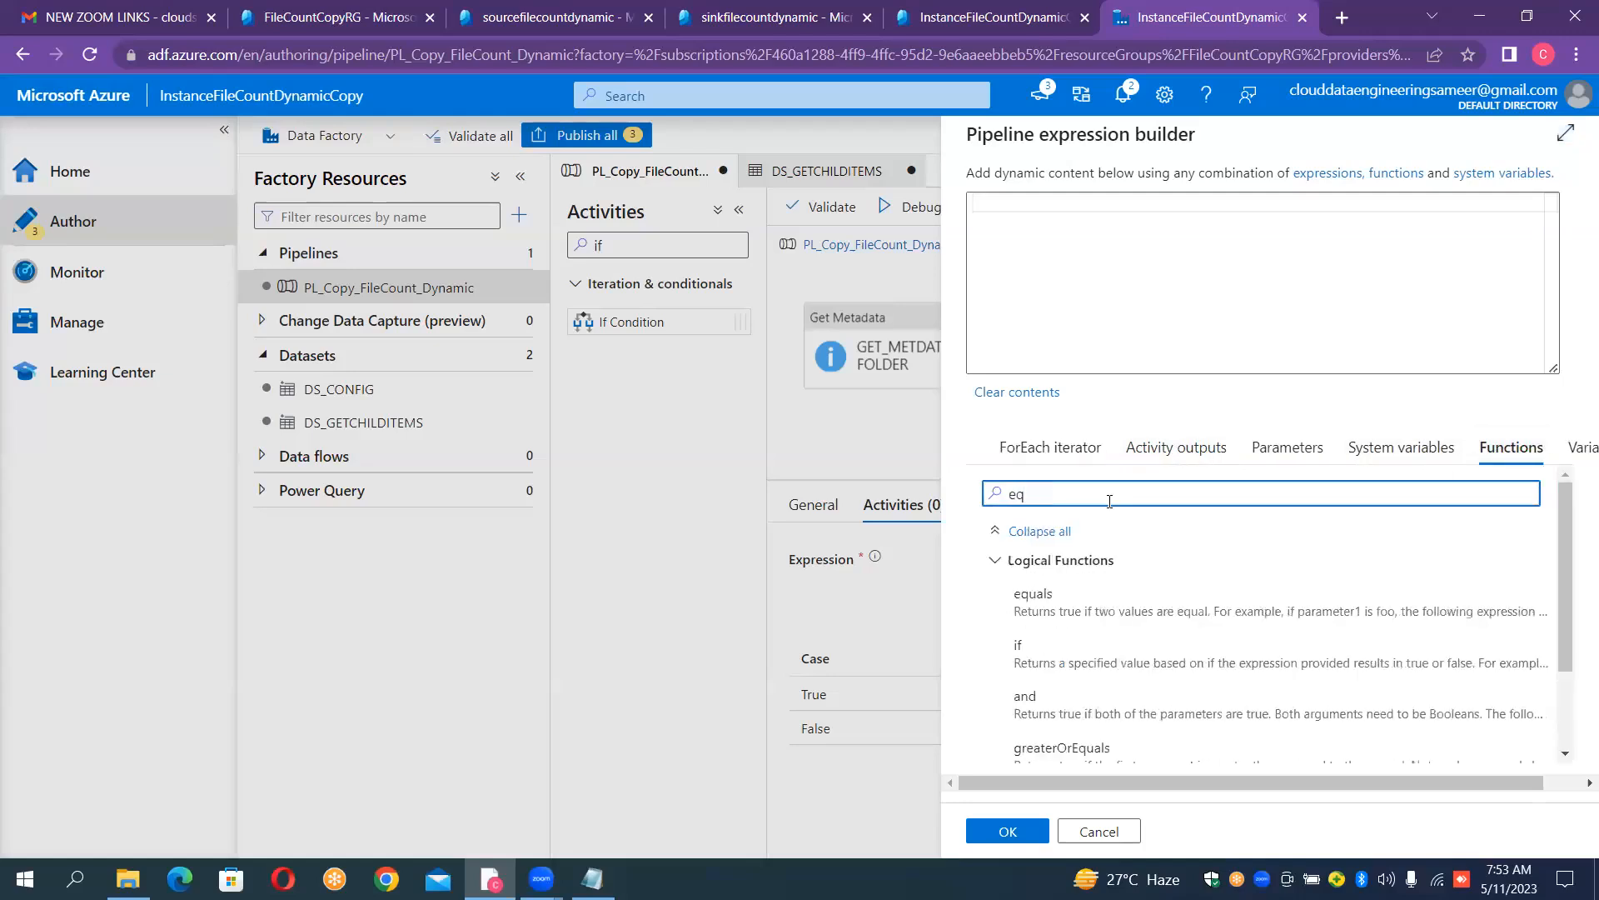
click(1038, 607)
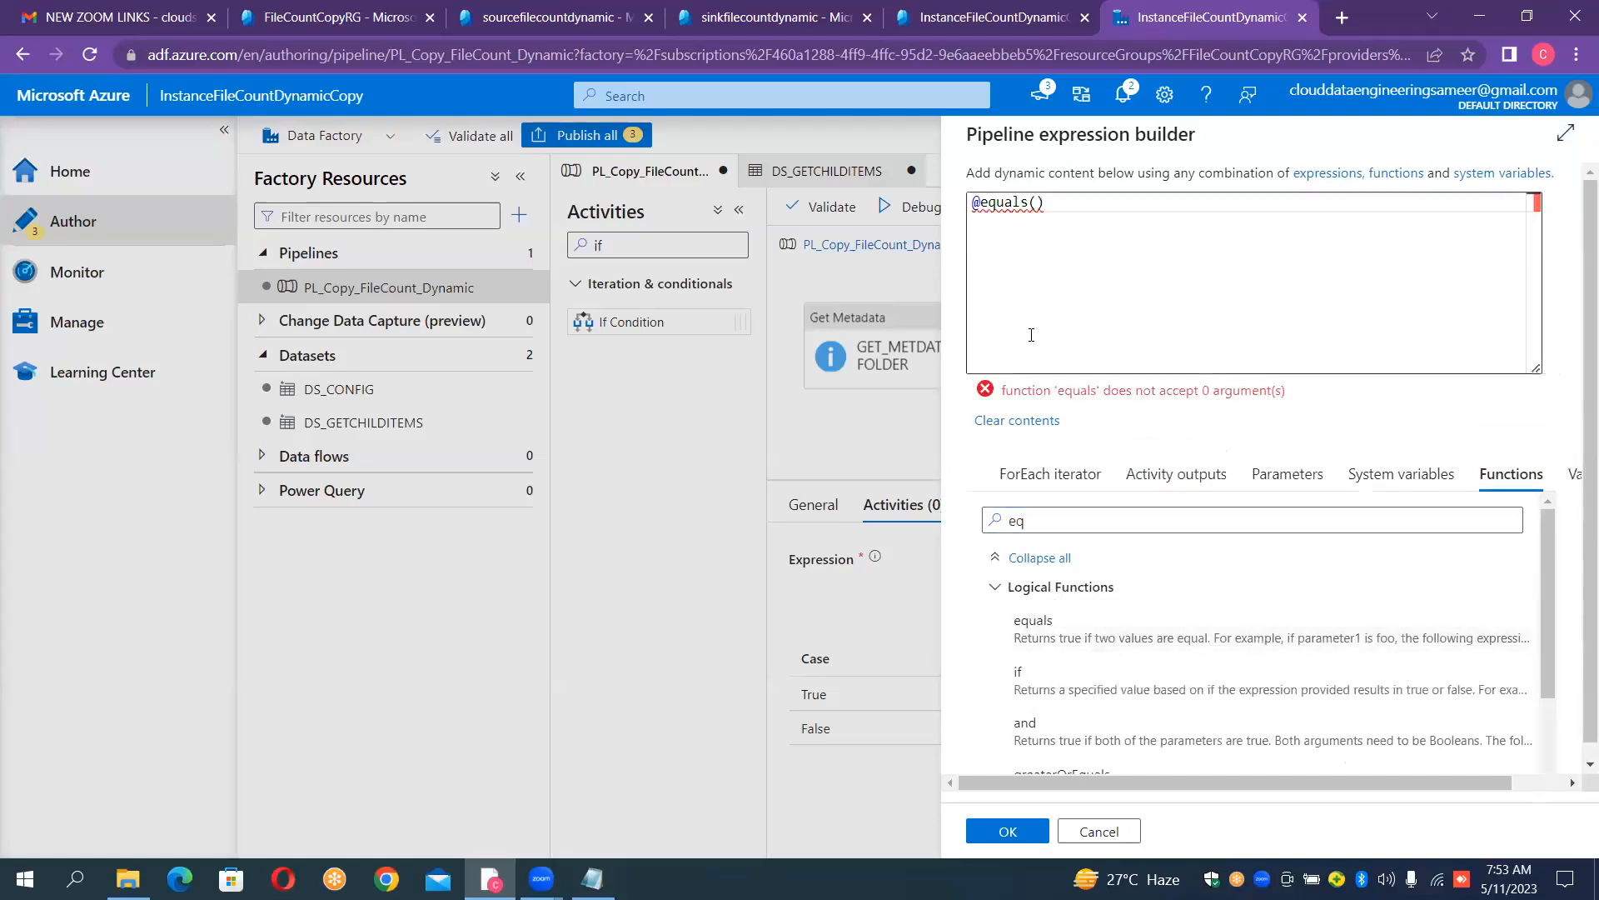
- Nest an empty length() function inside the equals function's parentheses
click(1038, 203)
text(len)
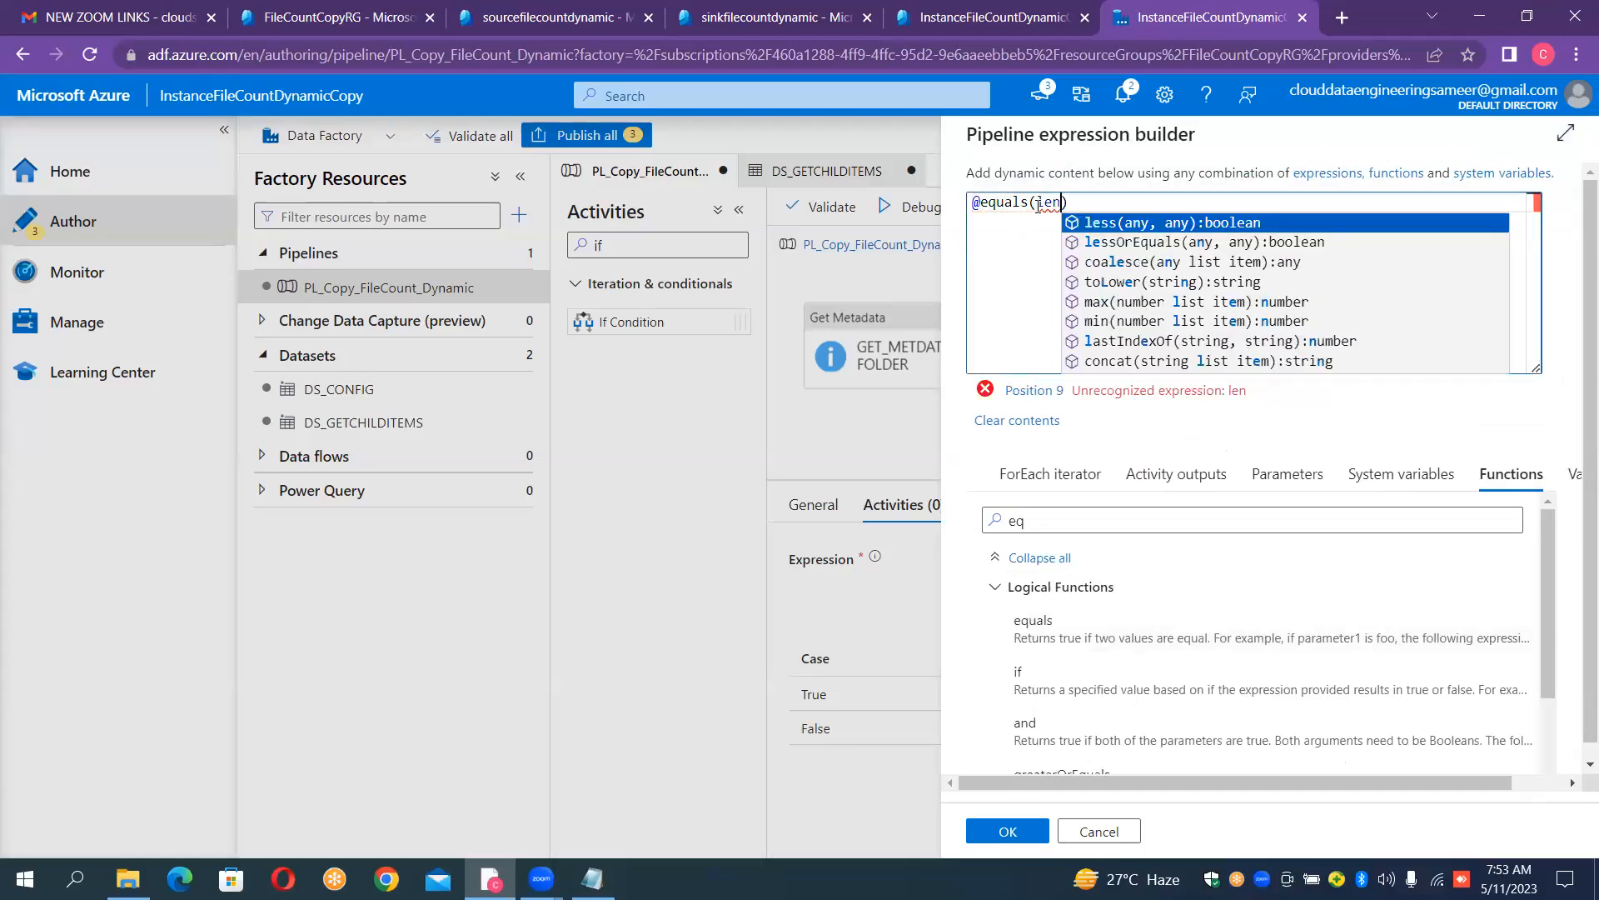
text(th)
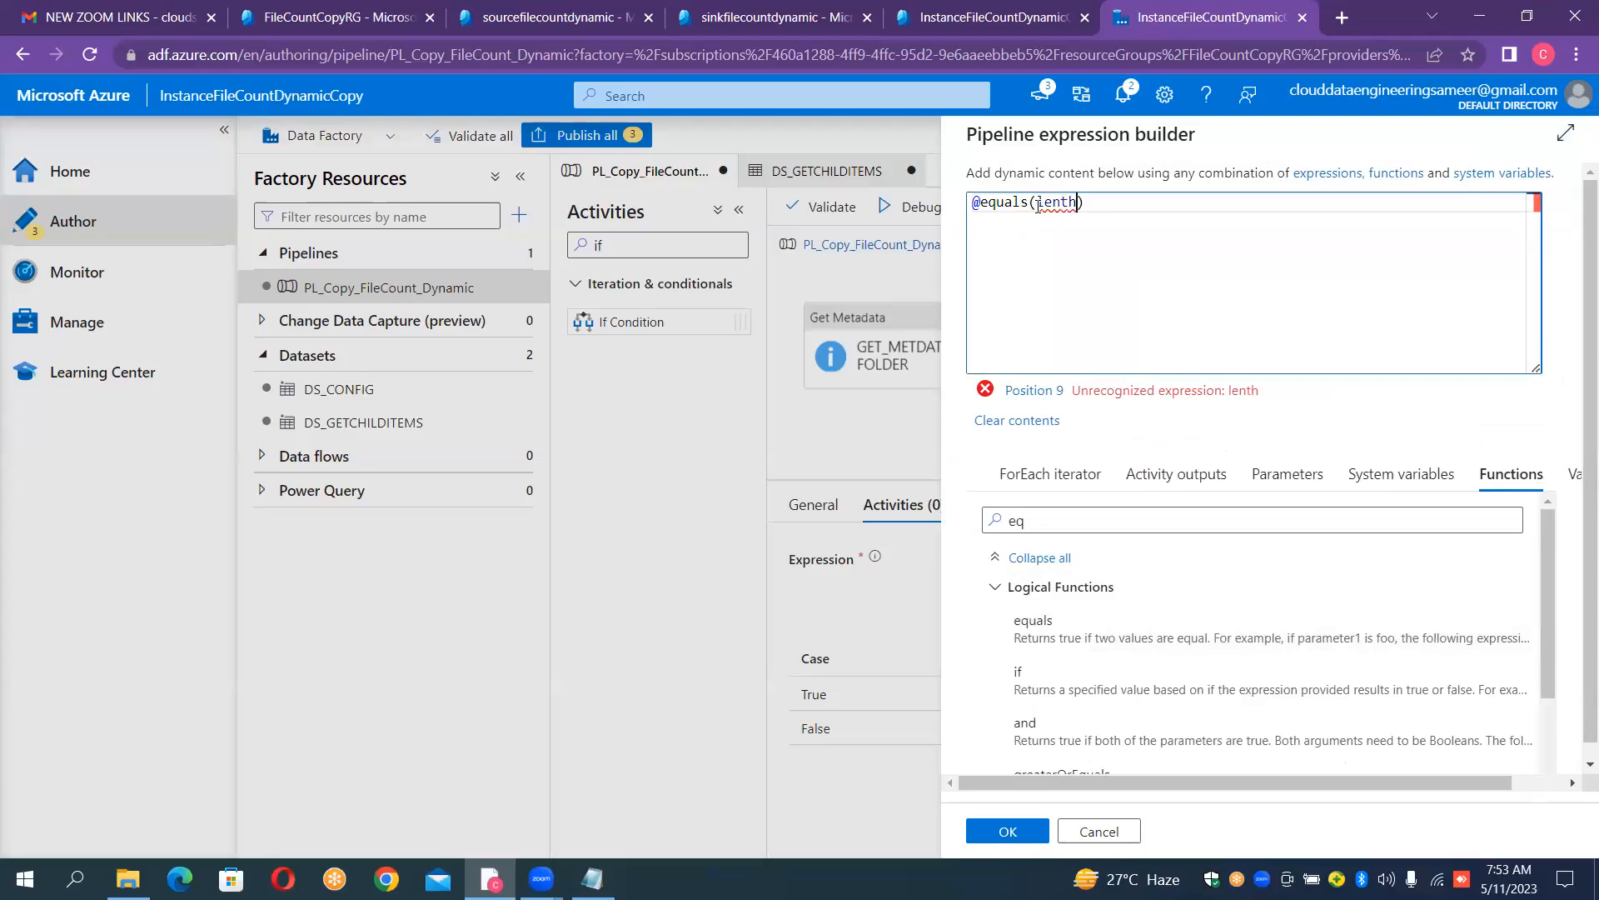
key(Left)
text(g)
text(9)
key(BackSpace)
text(()
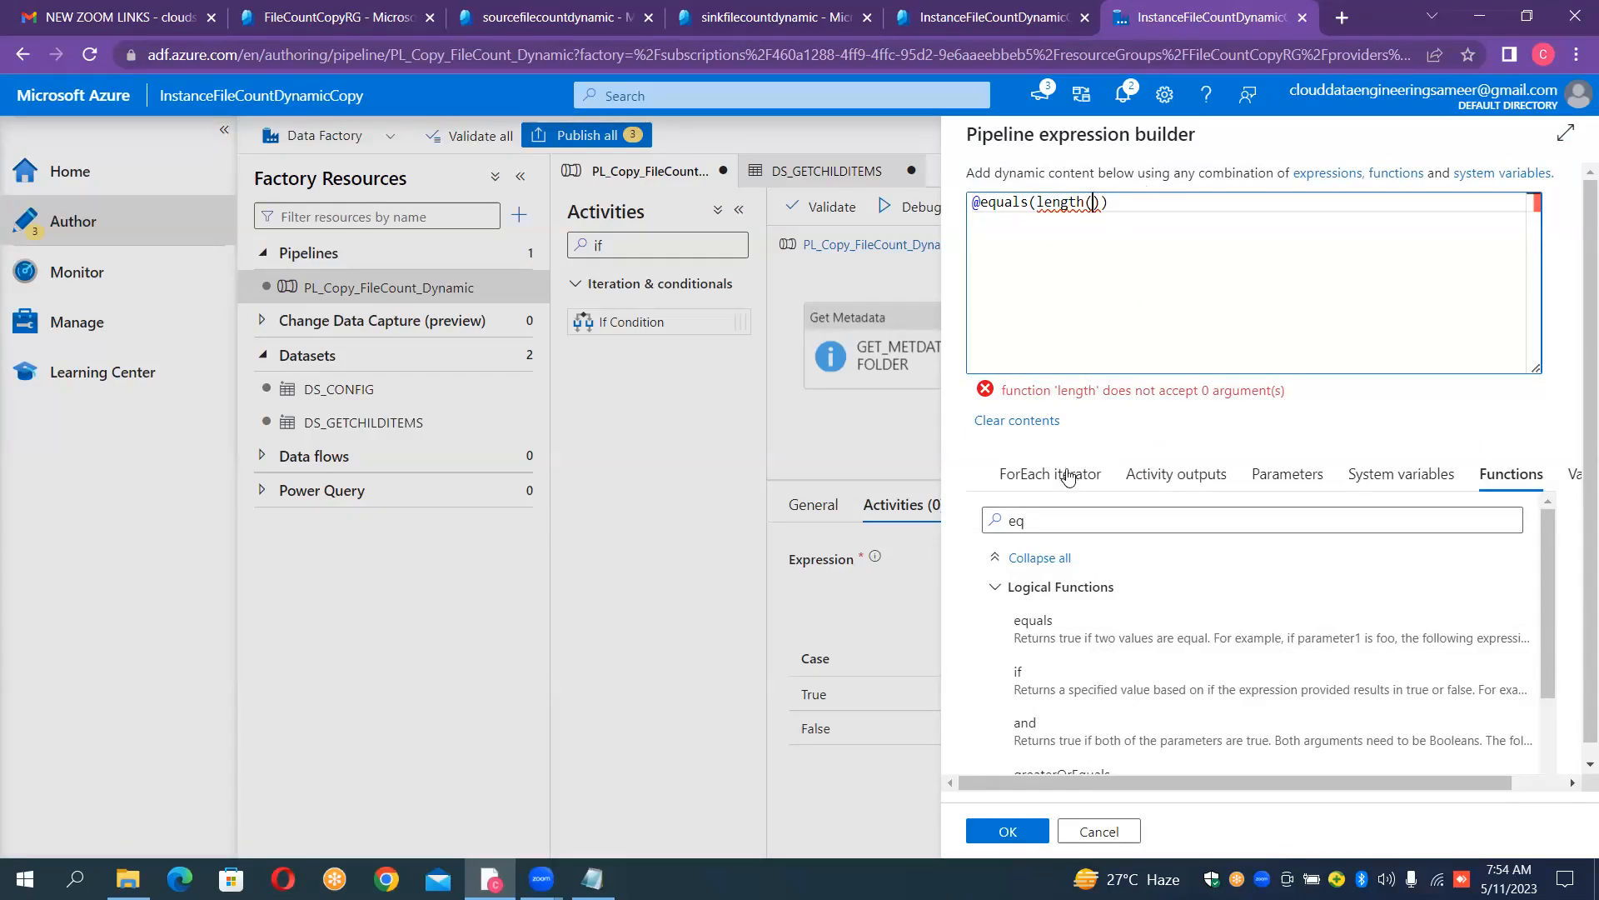
- Insert the GET_METDATA_OF_FOLDER activity output inside length() and append .childItems to it
click(1131, 483)
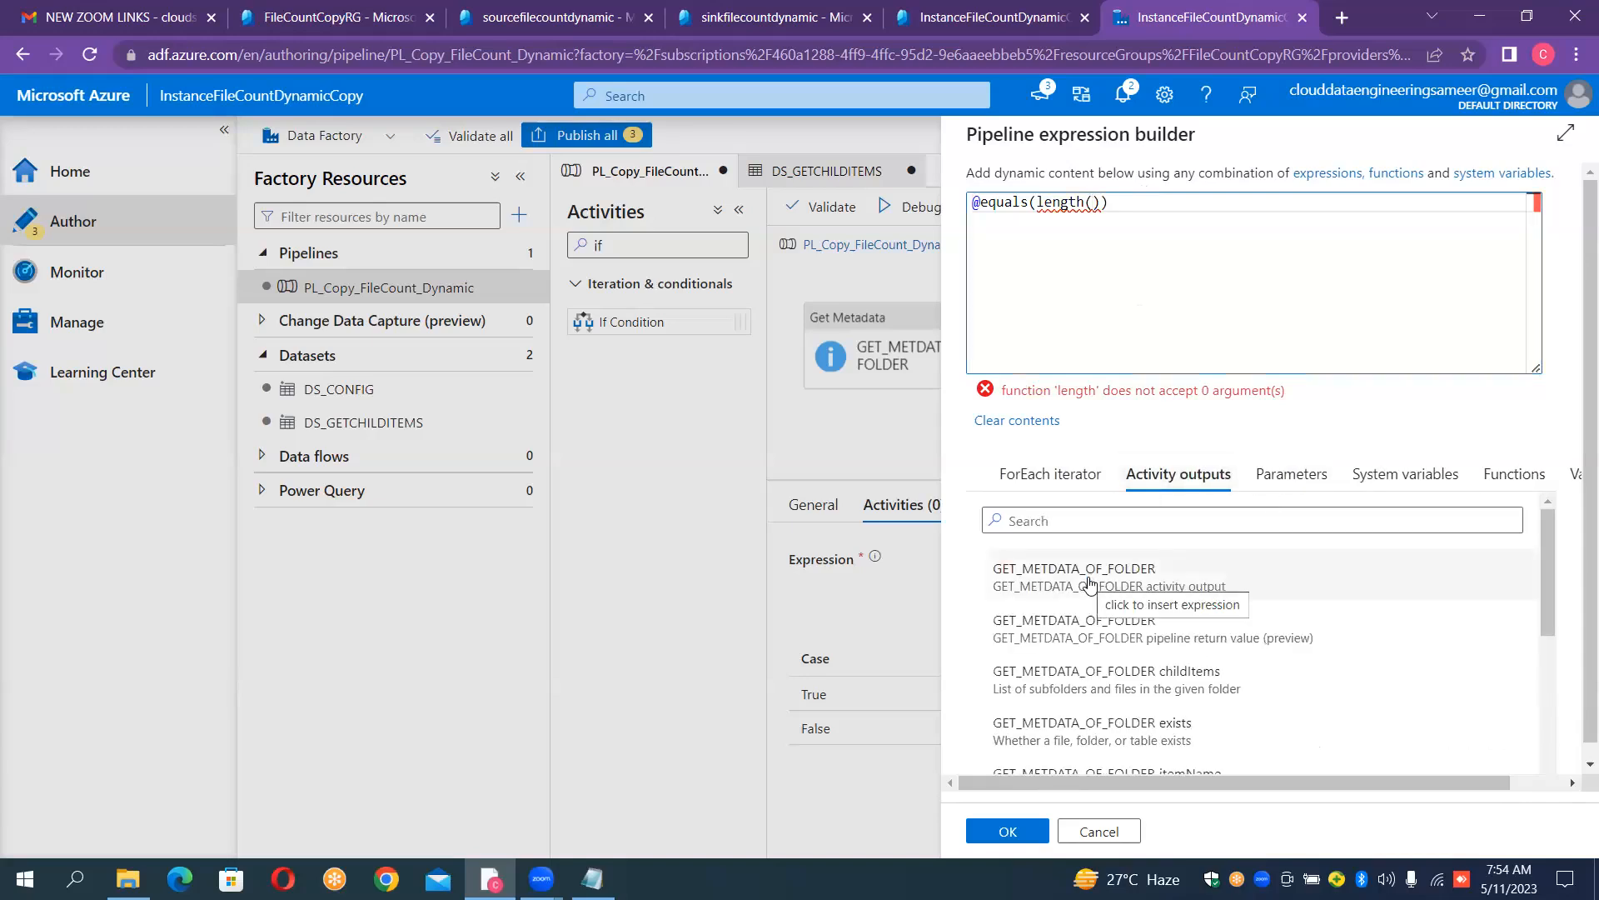
click(1096, 202)
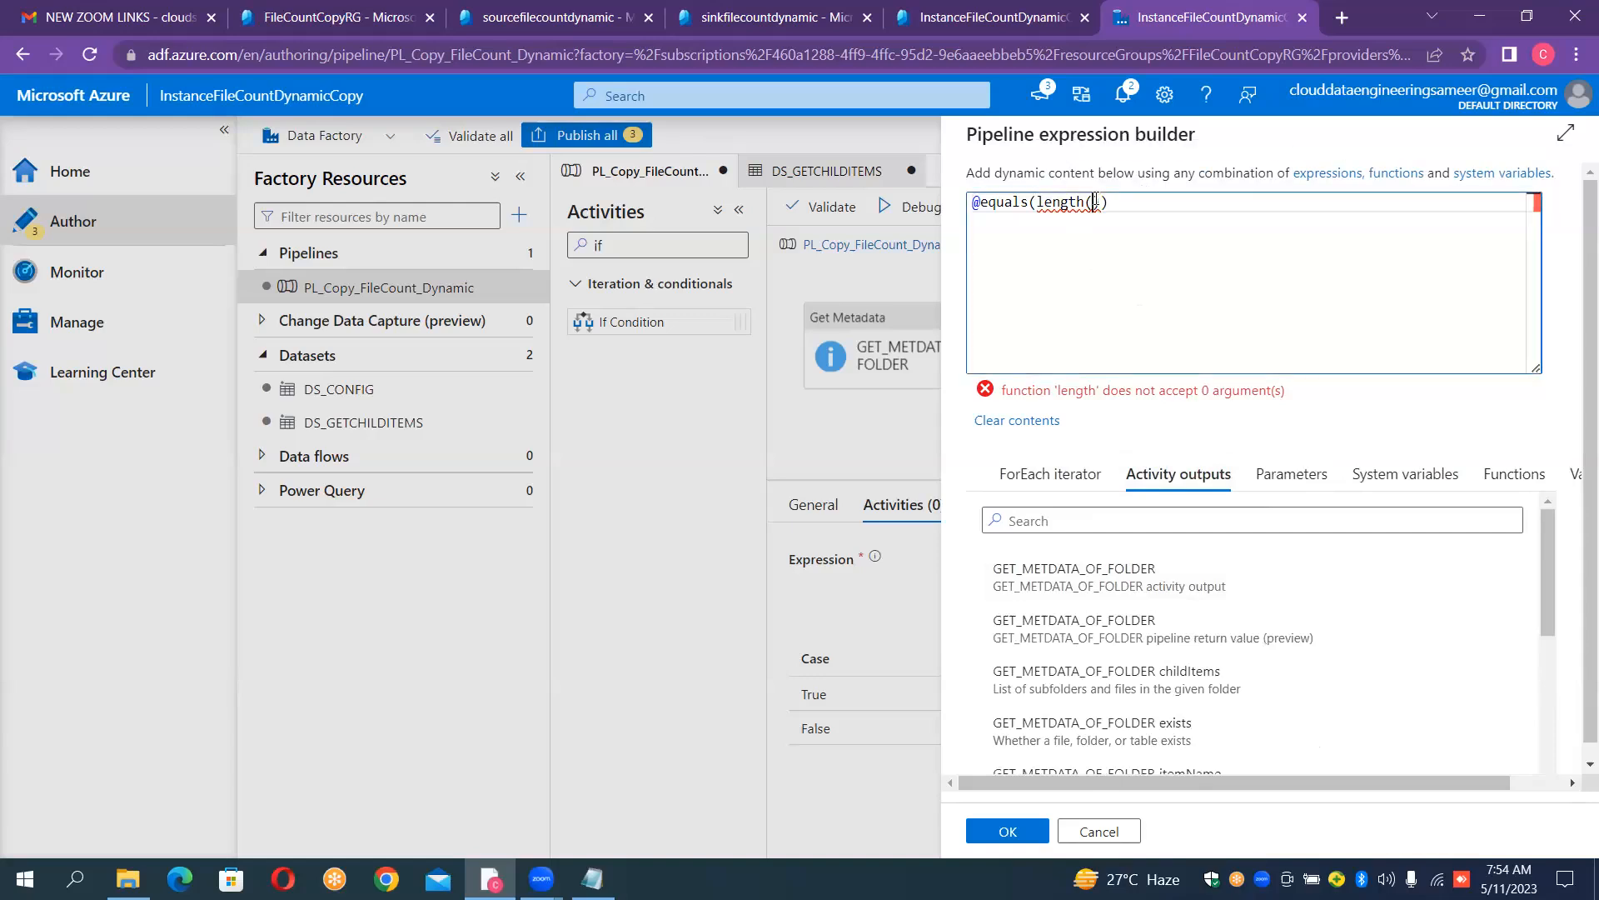
click(1119, 586)
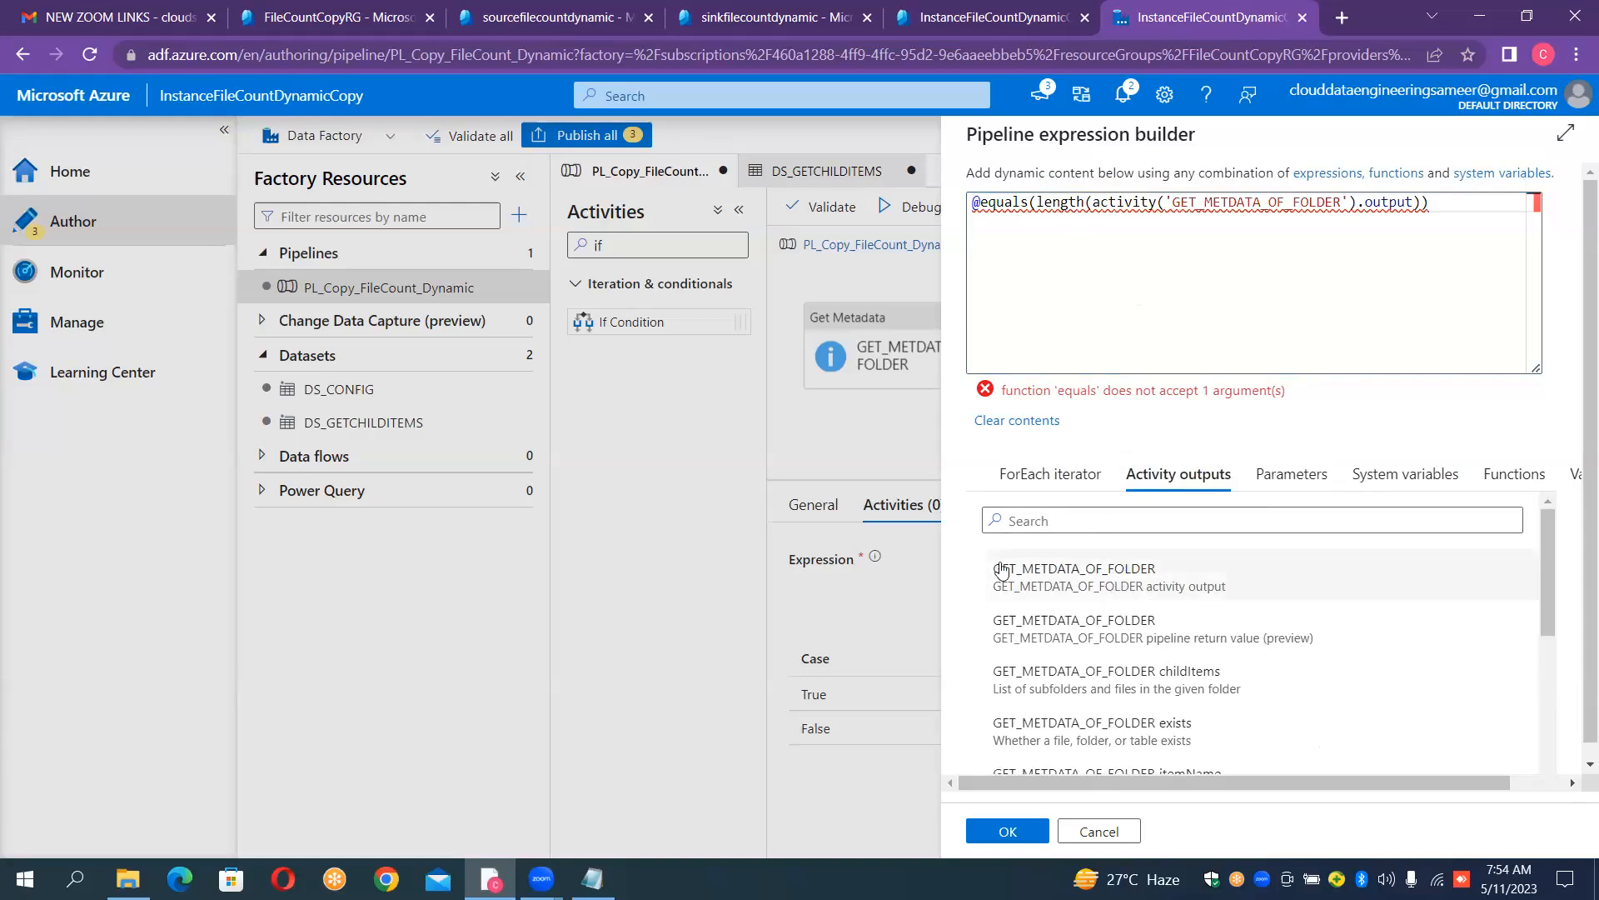
click(1415, 201)
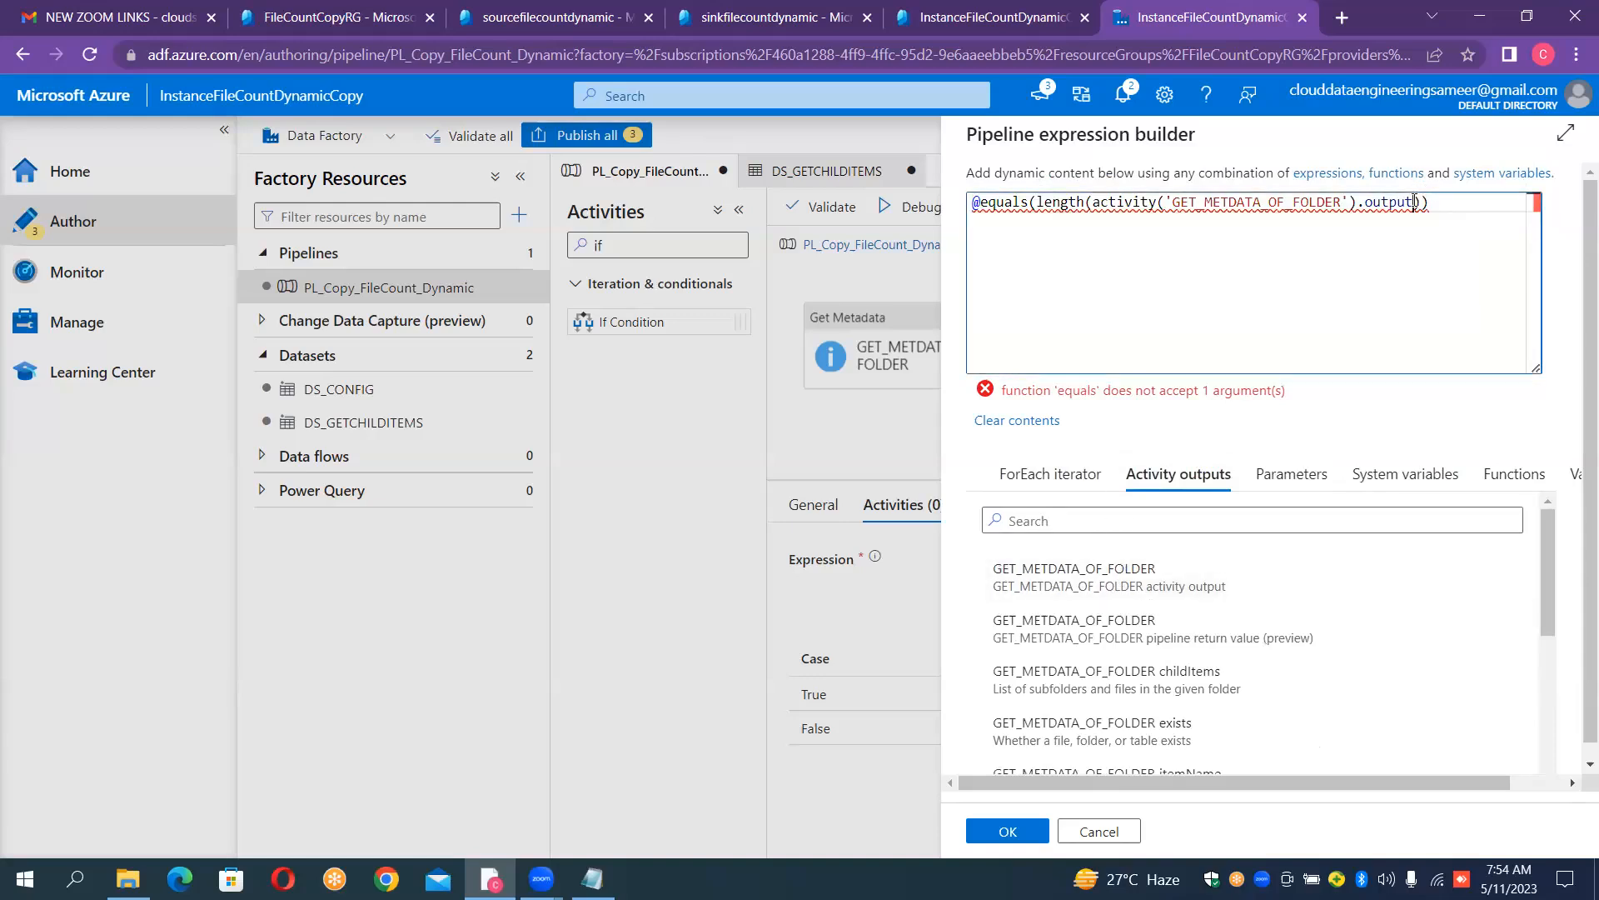
text(.)
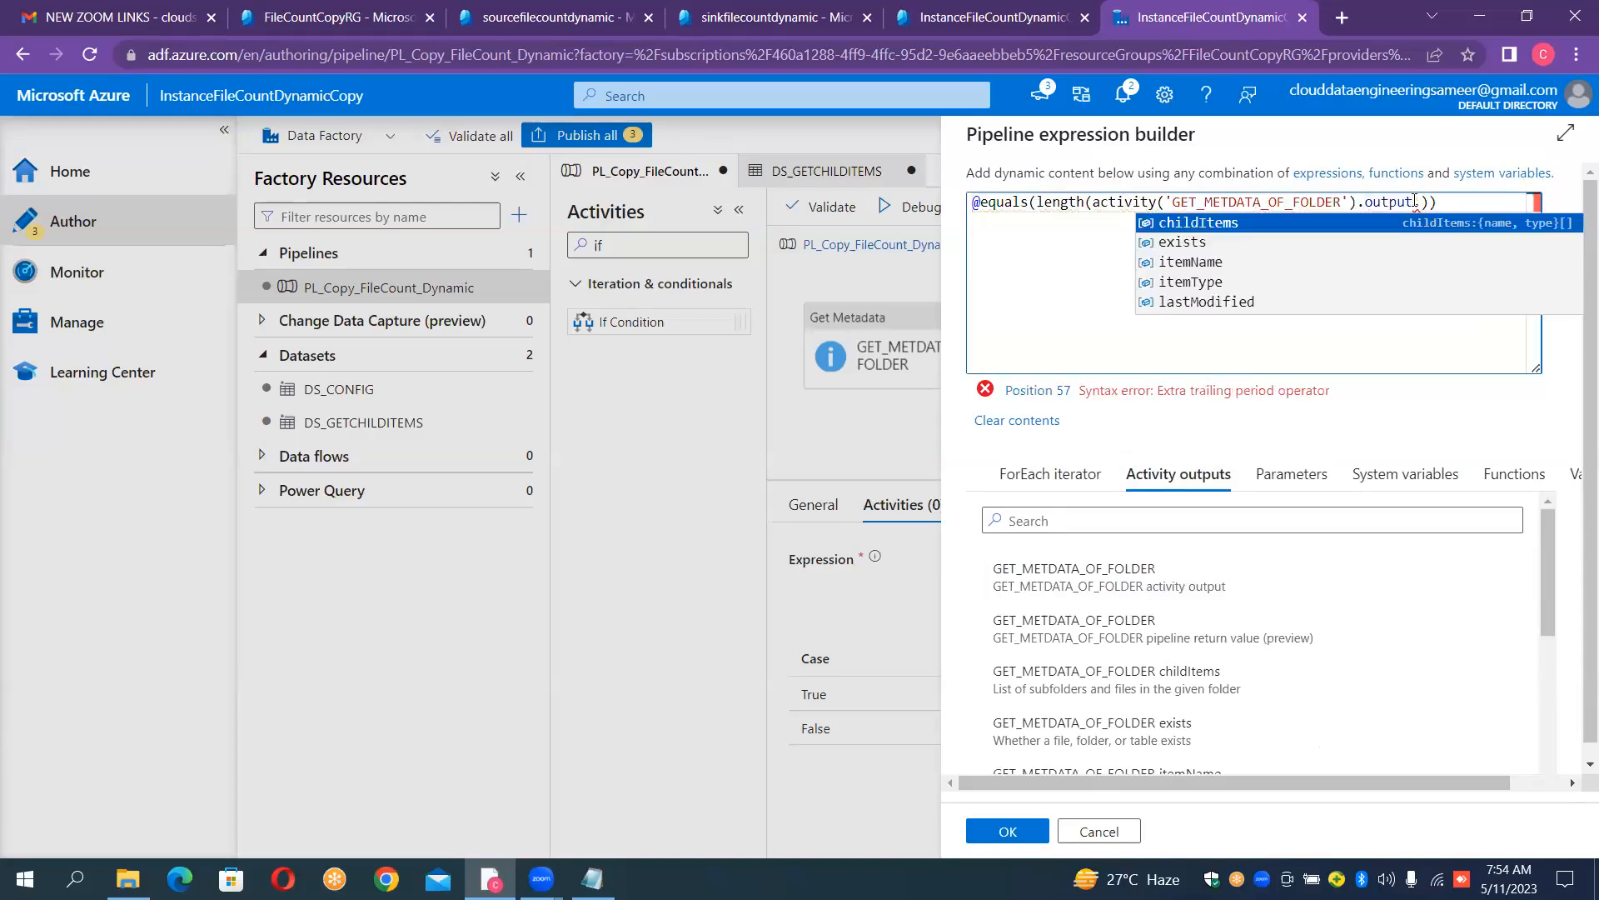
click(1178, 223)
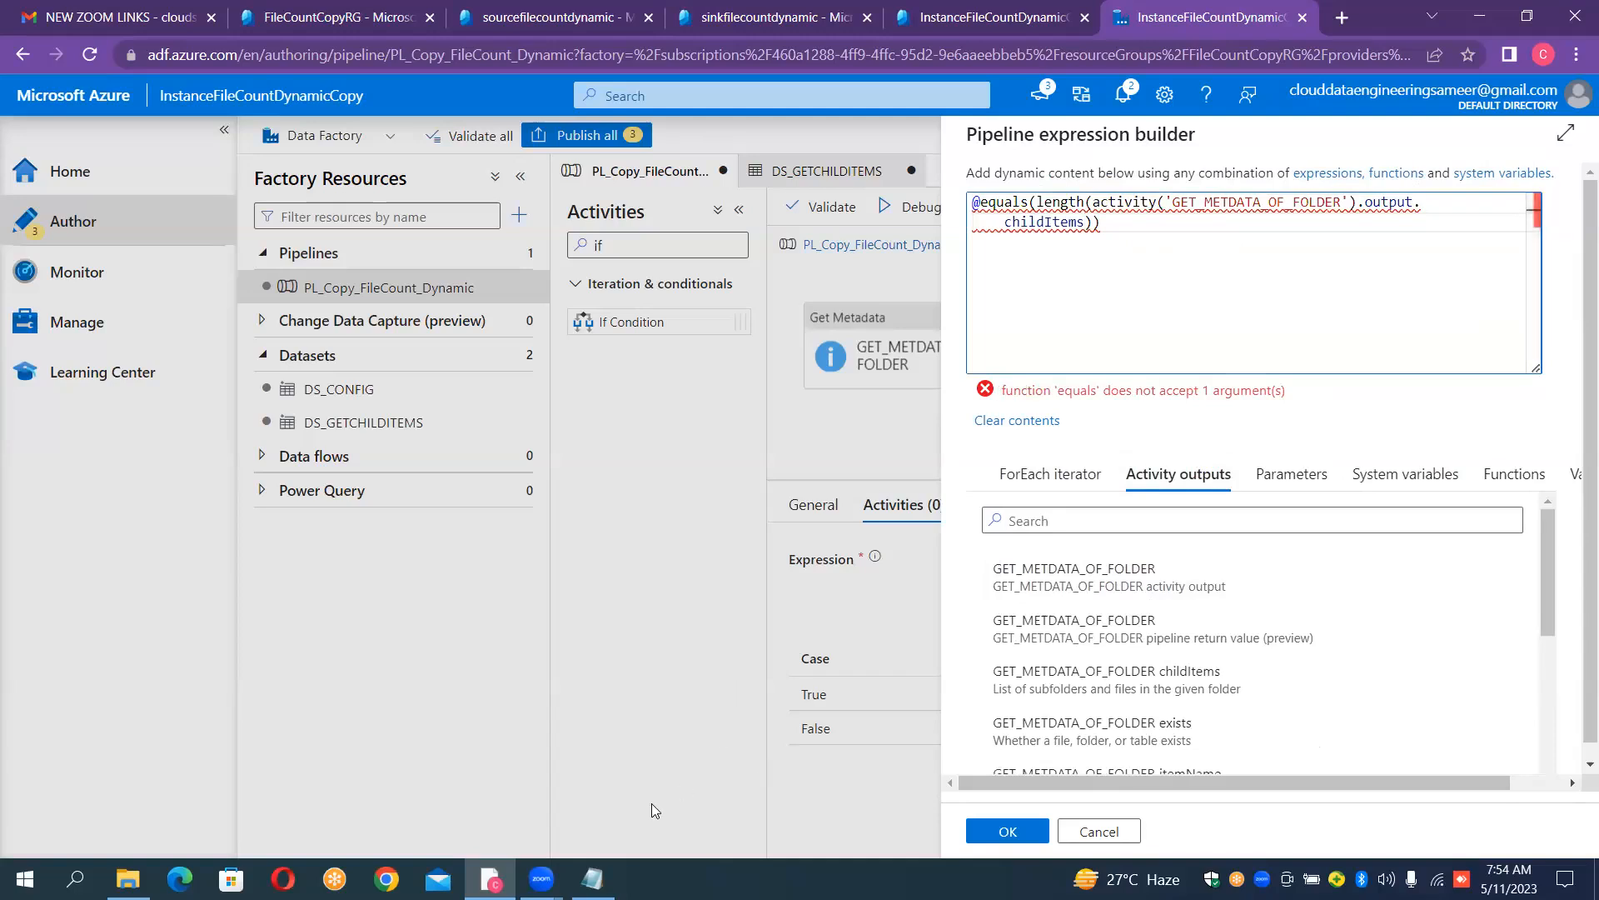
- Add 0 as the second argument of the equals function and accept the If Condition1 expression
click(592, 878)
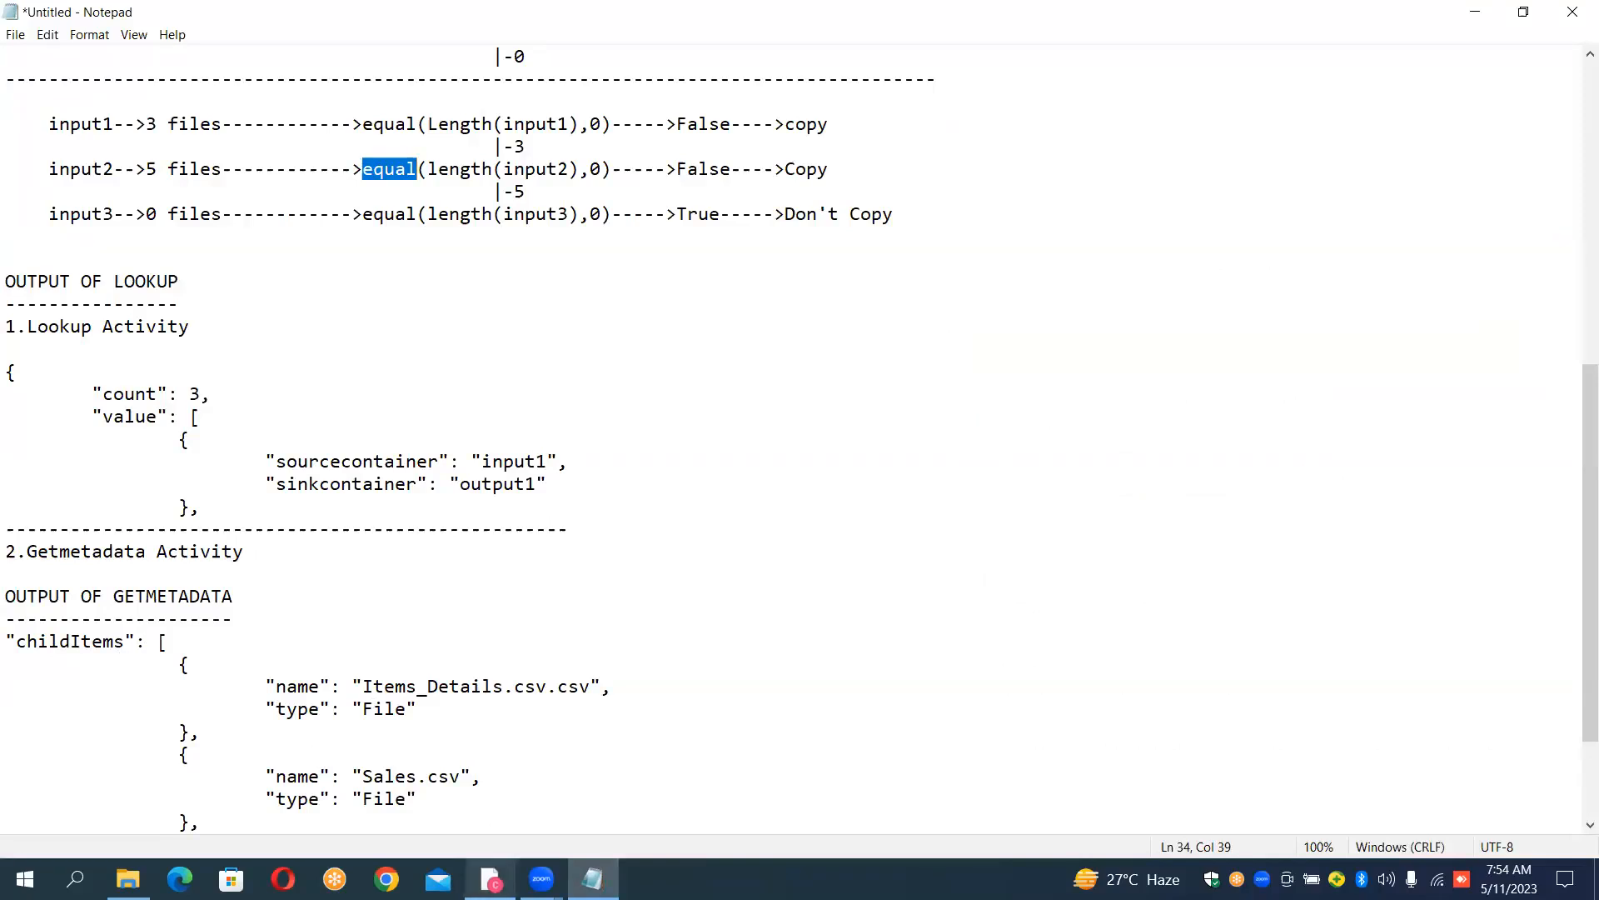
click(491, 879)
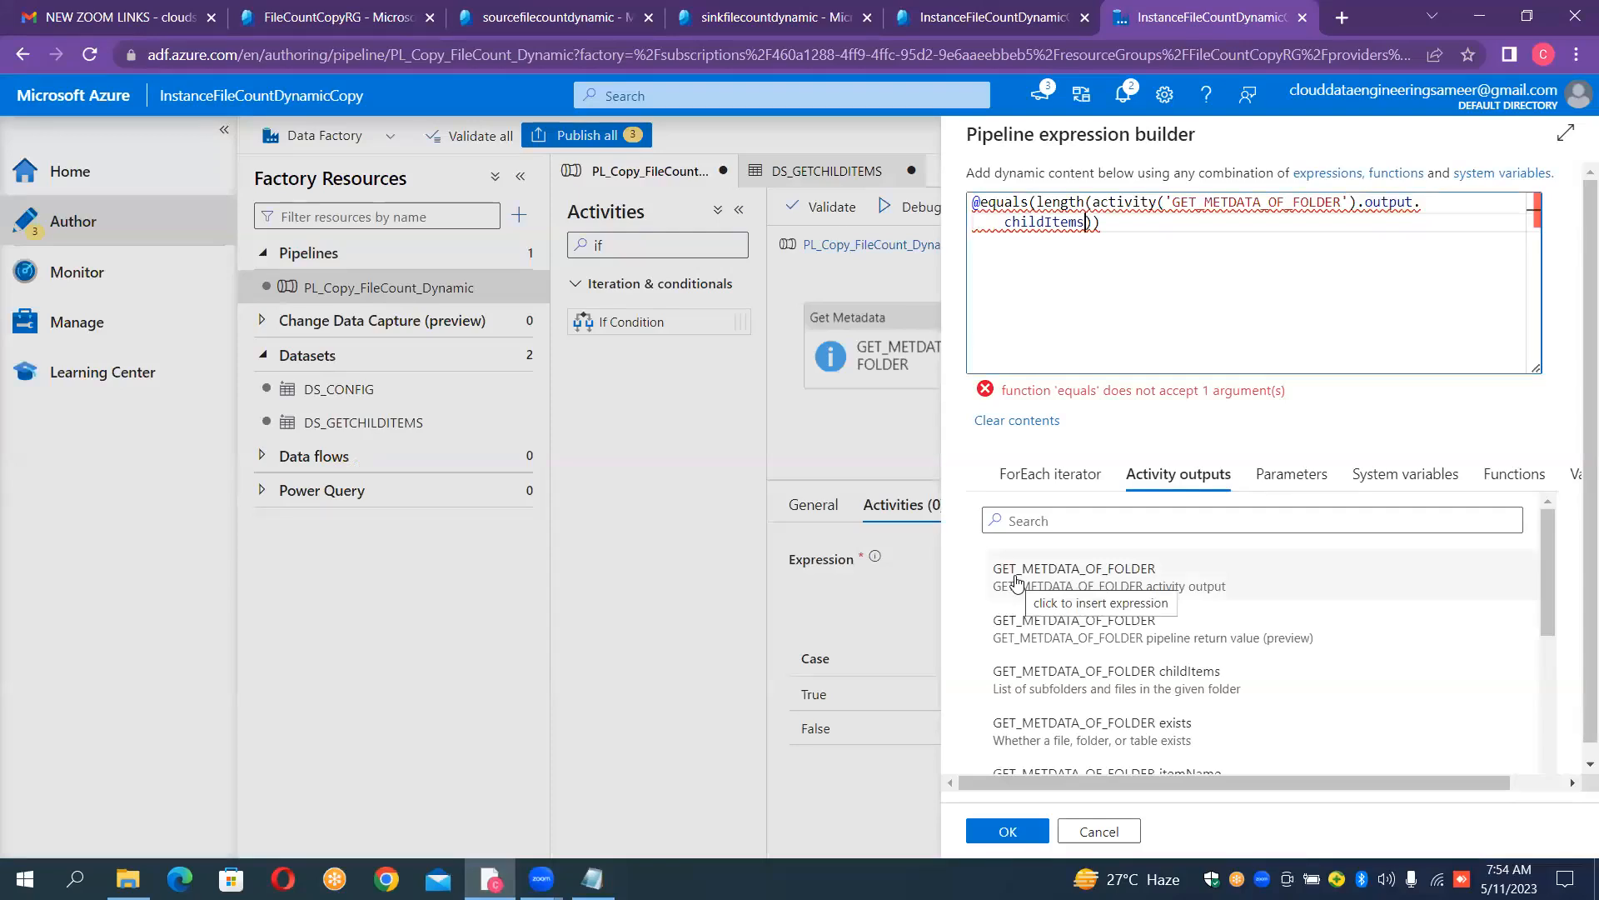
key(Right)
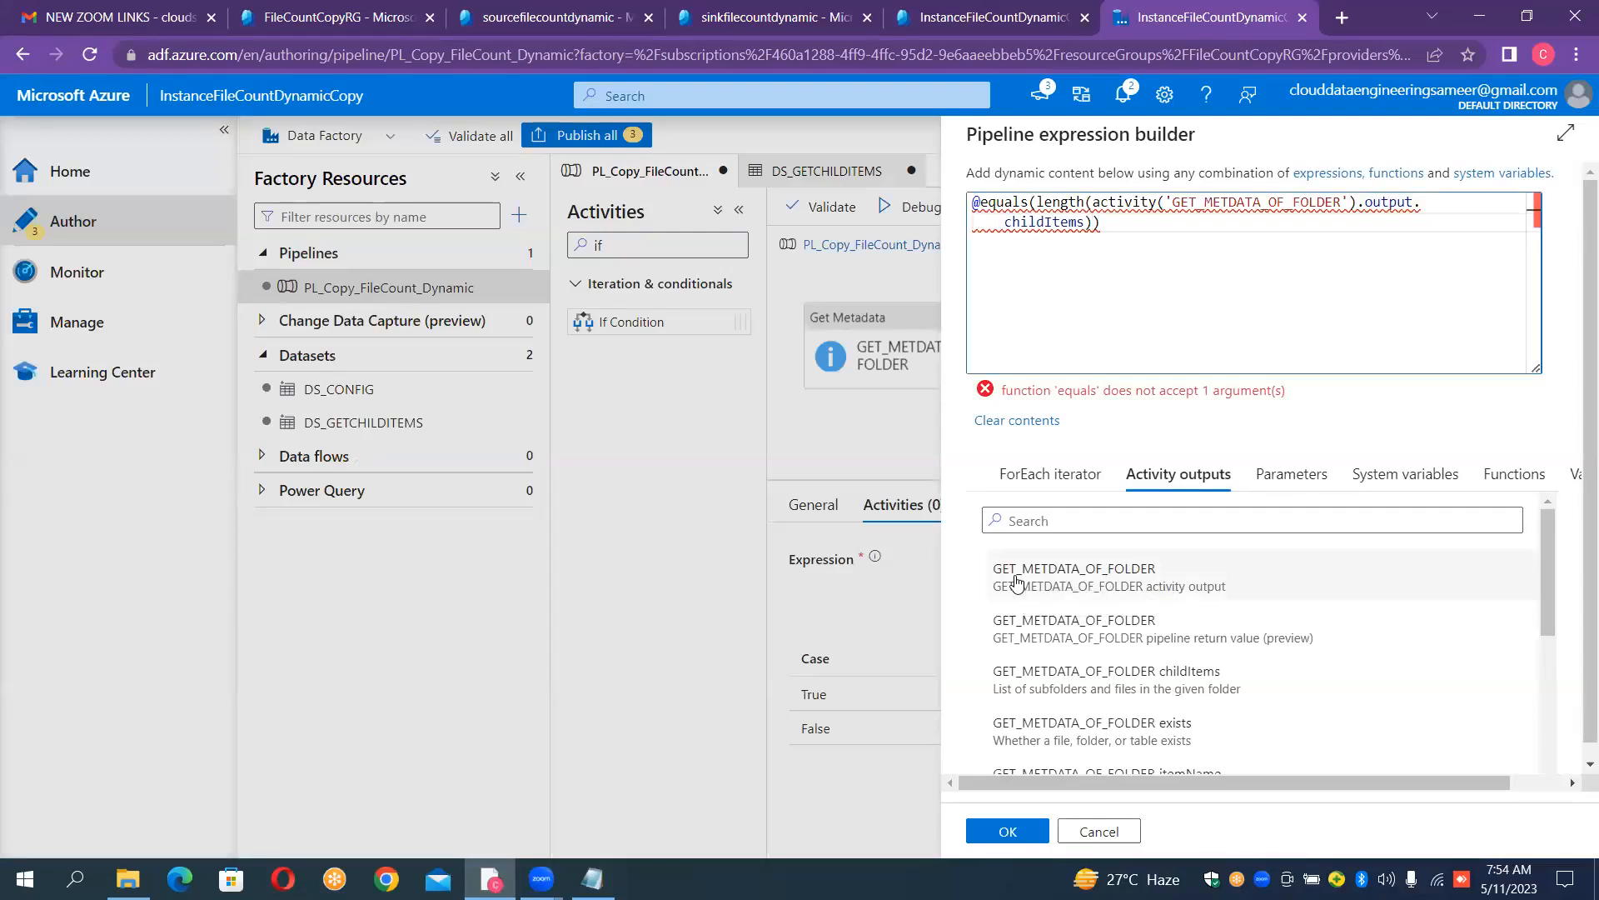
text(,0)
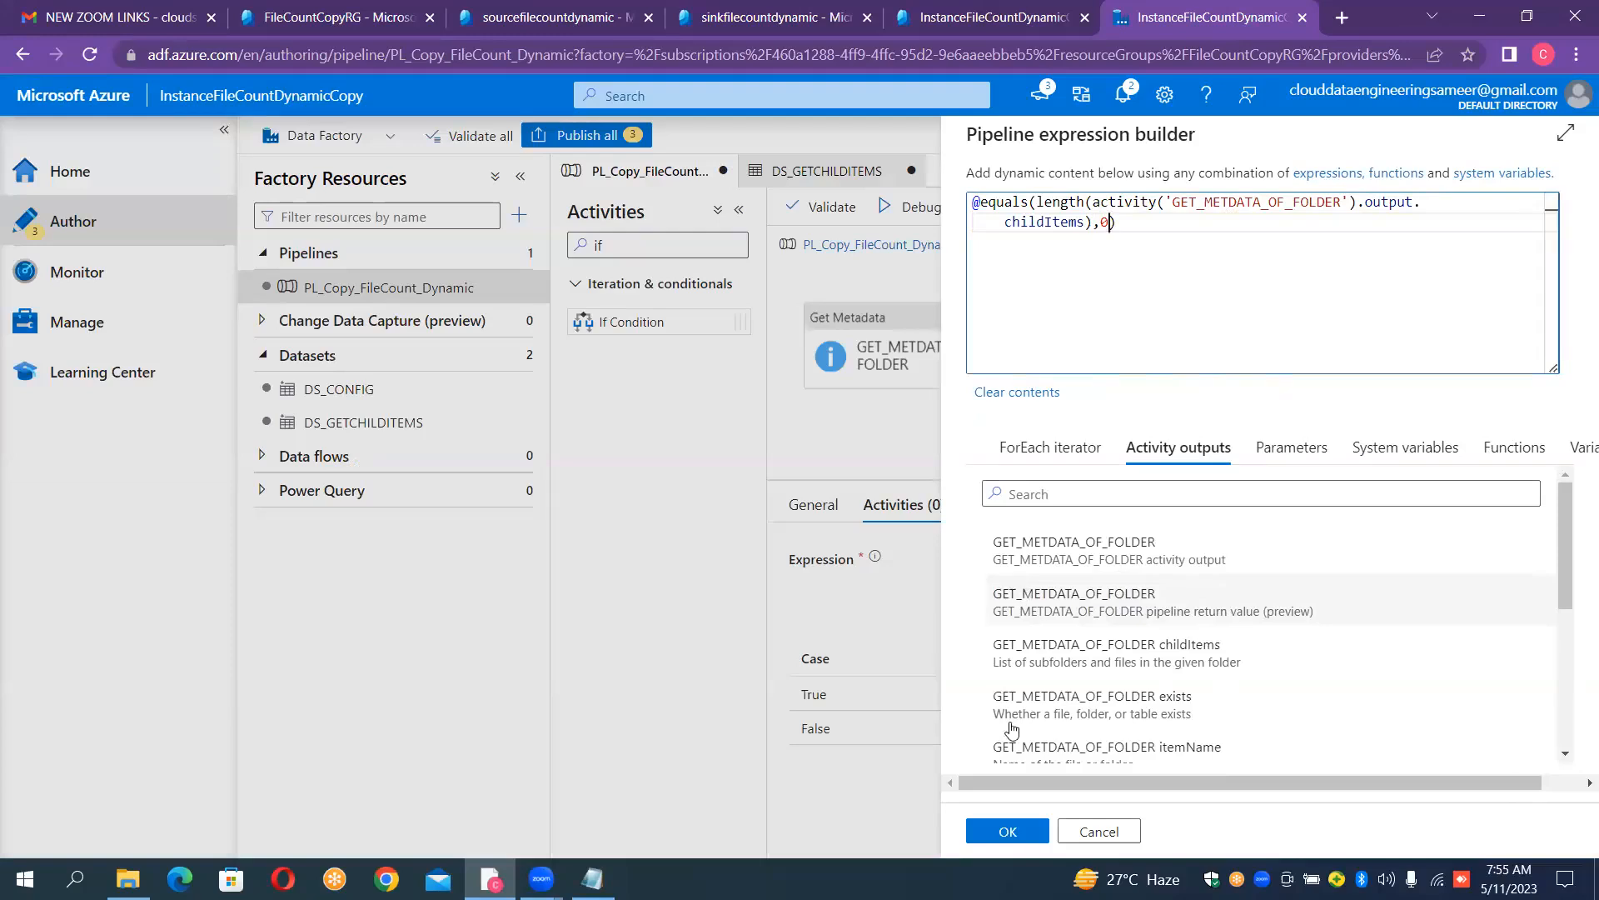
click(1005, 833)
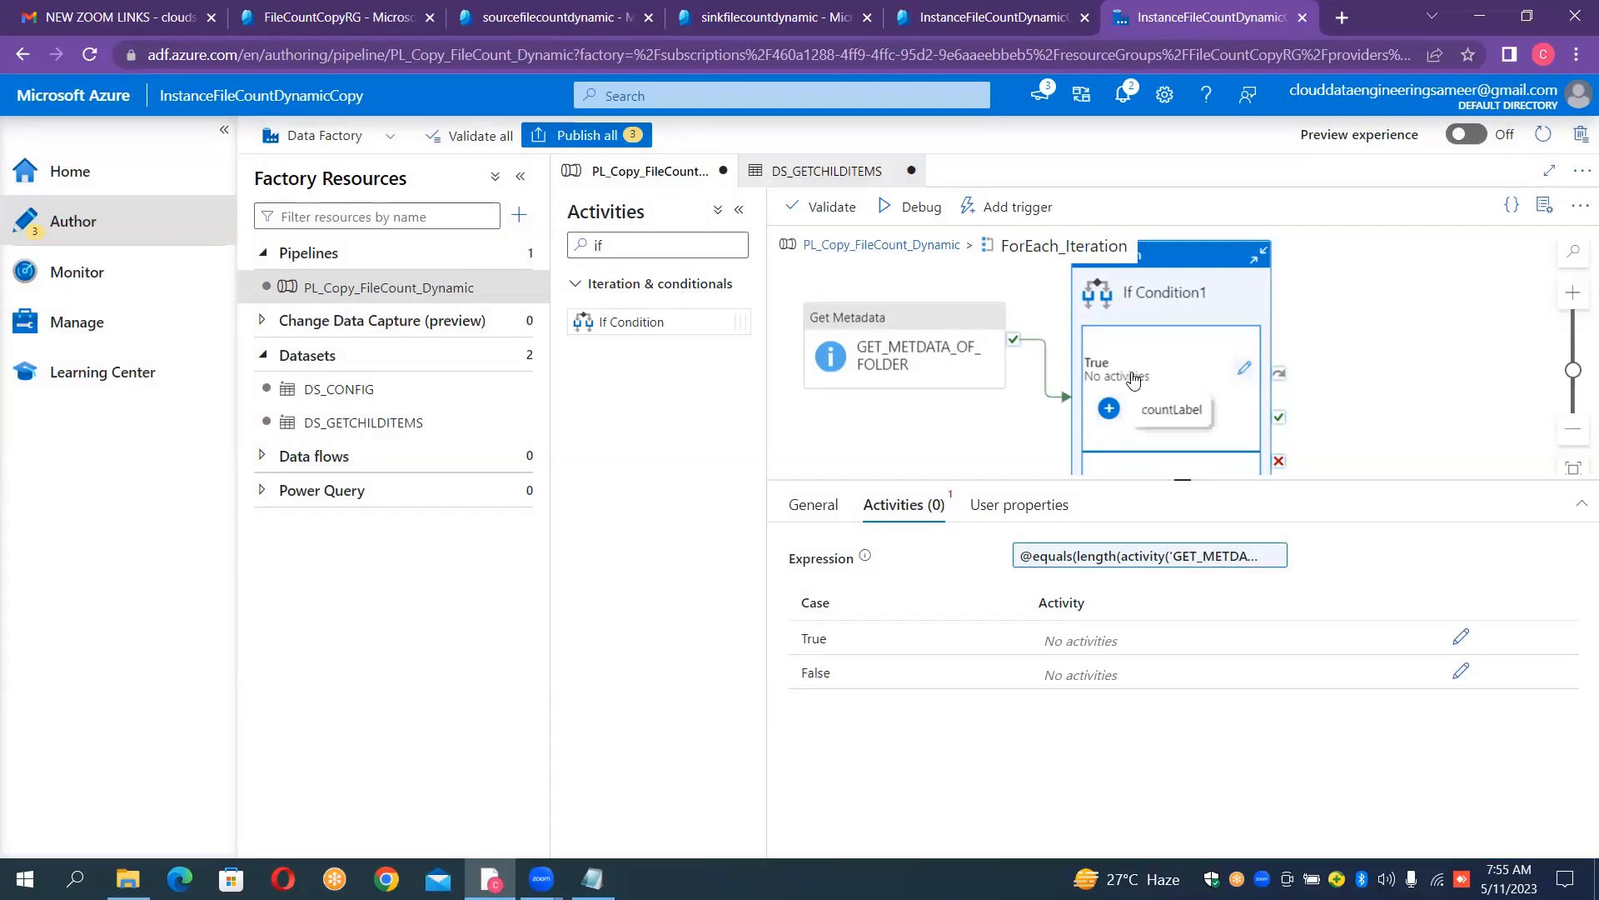
- Open the False activities of If Condition1 and add a Copy data activity found by searching for "copy"
click(593, 879)
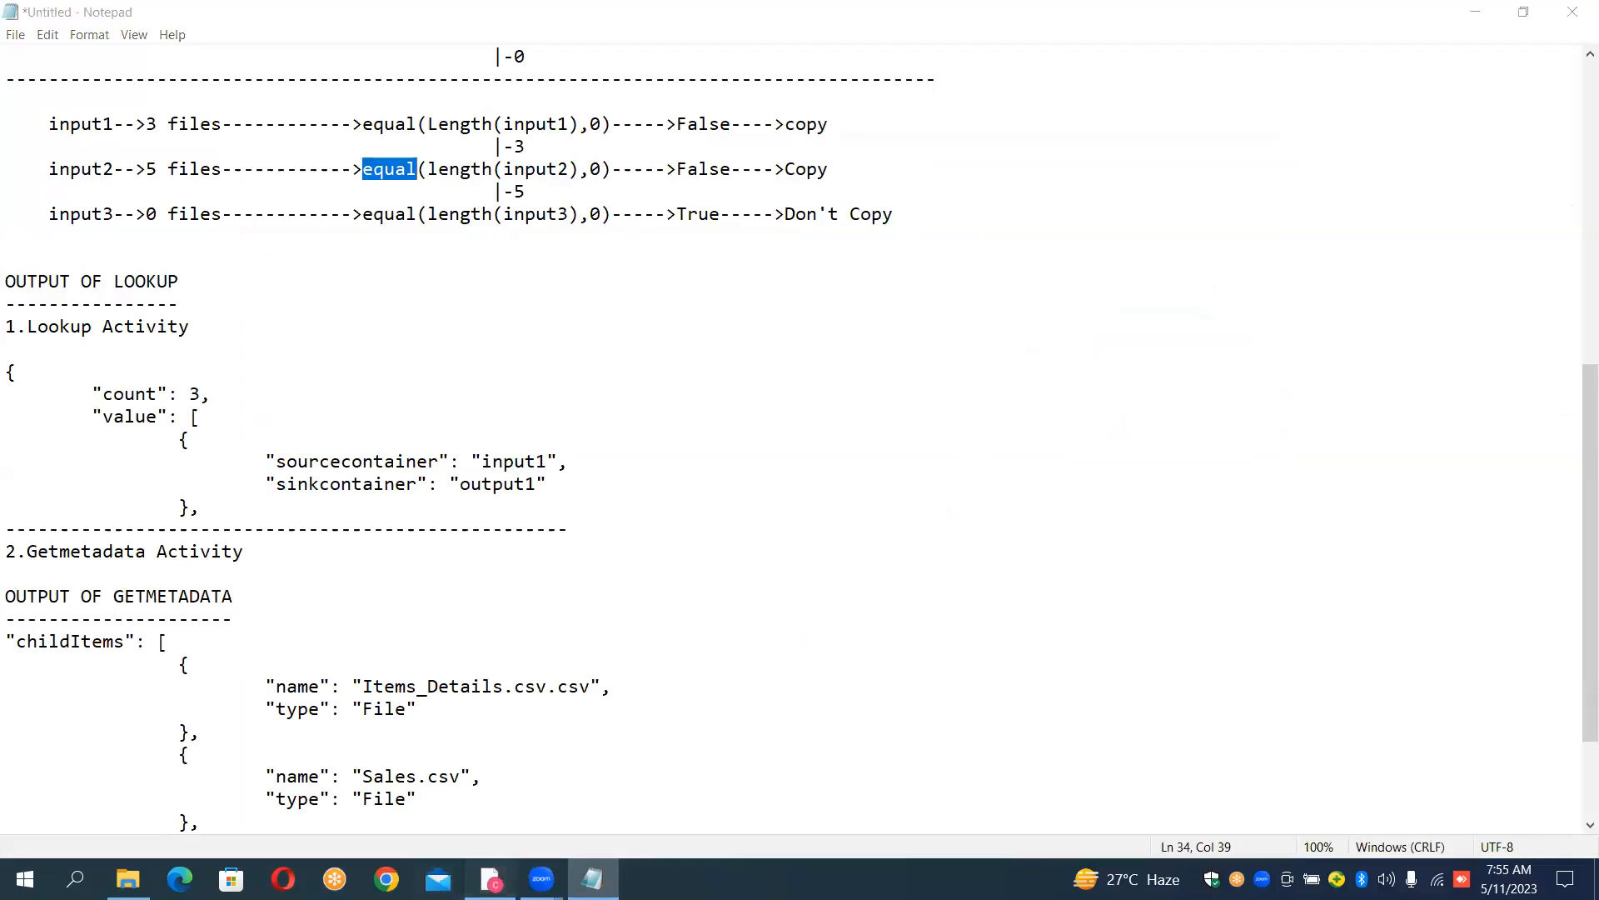
click(491, 879)
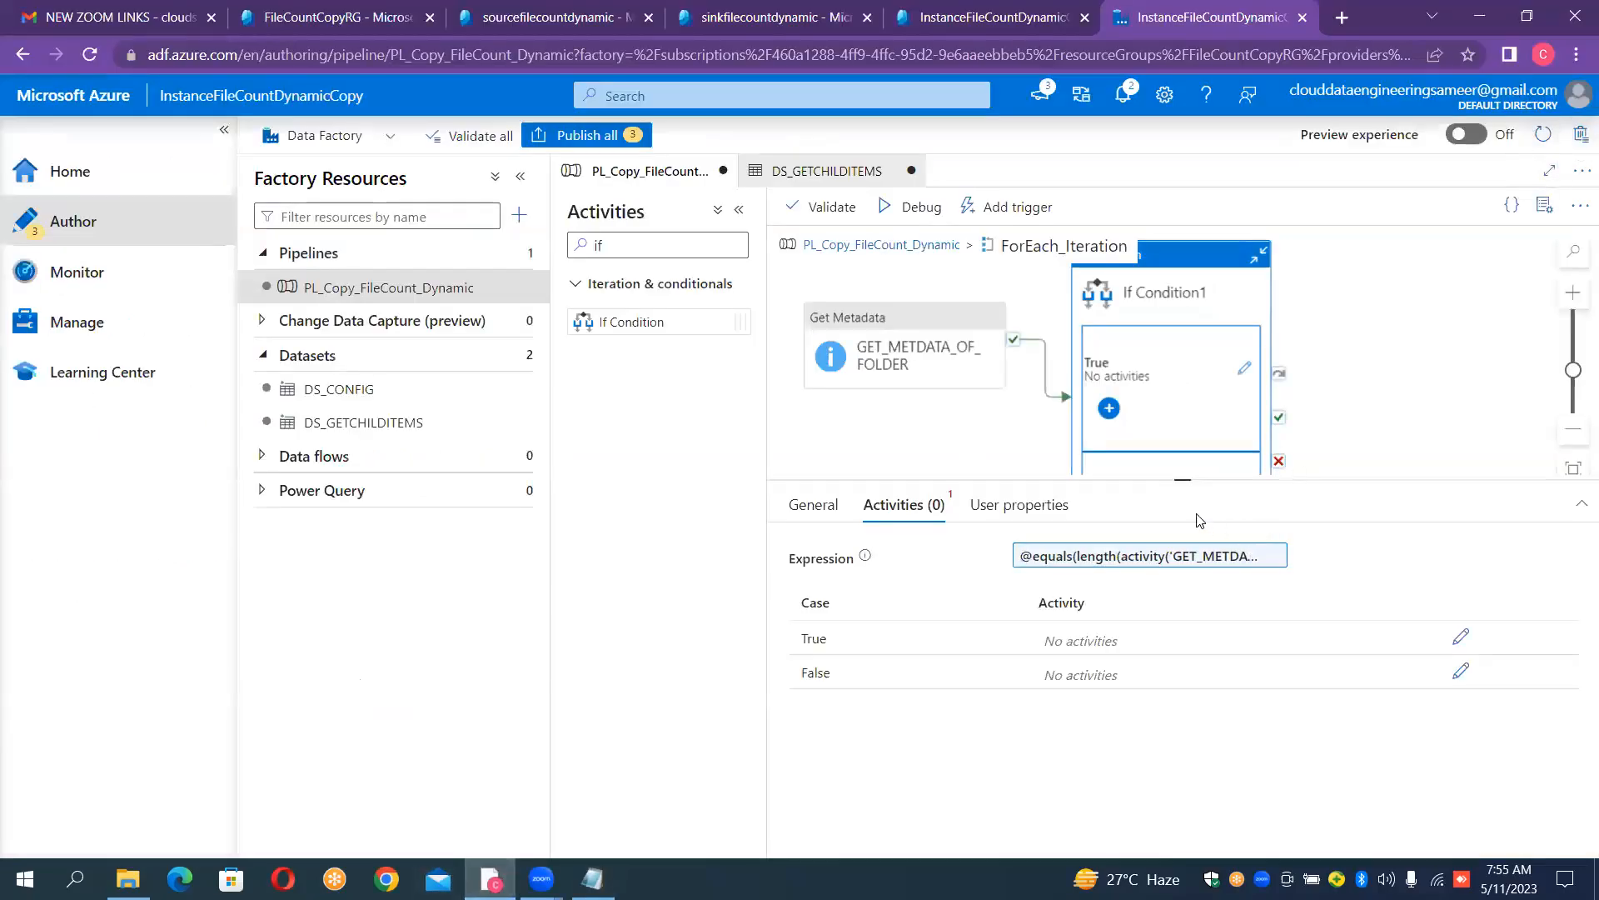
drag(1187, 479, 1199, 562)
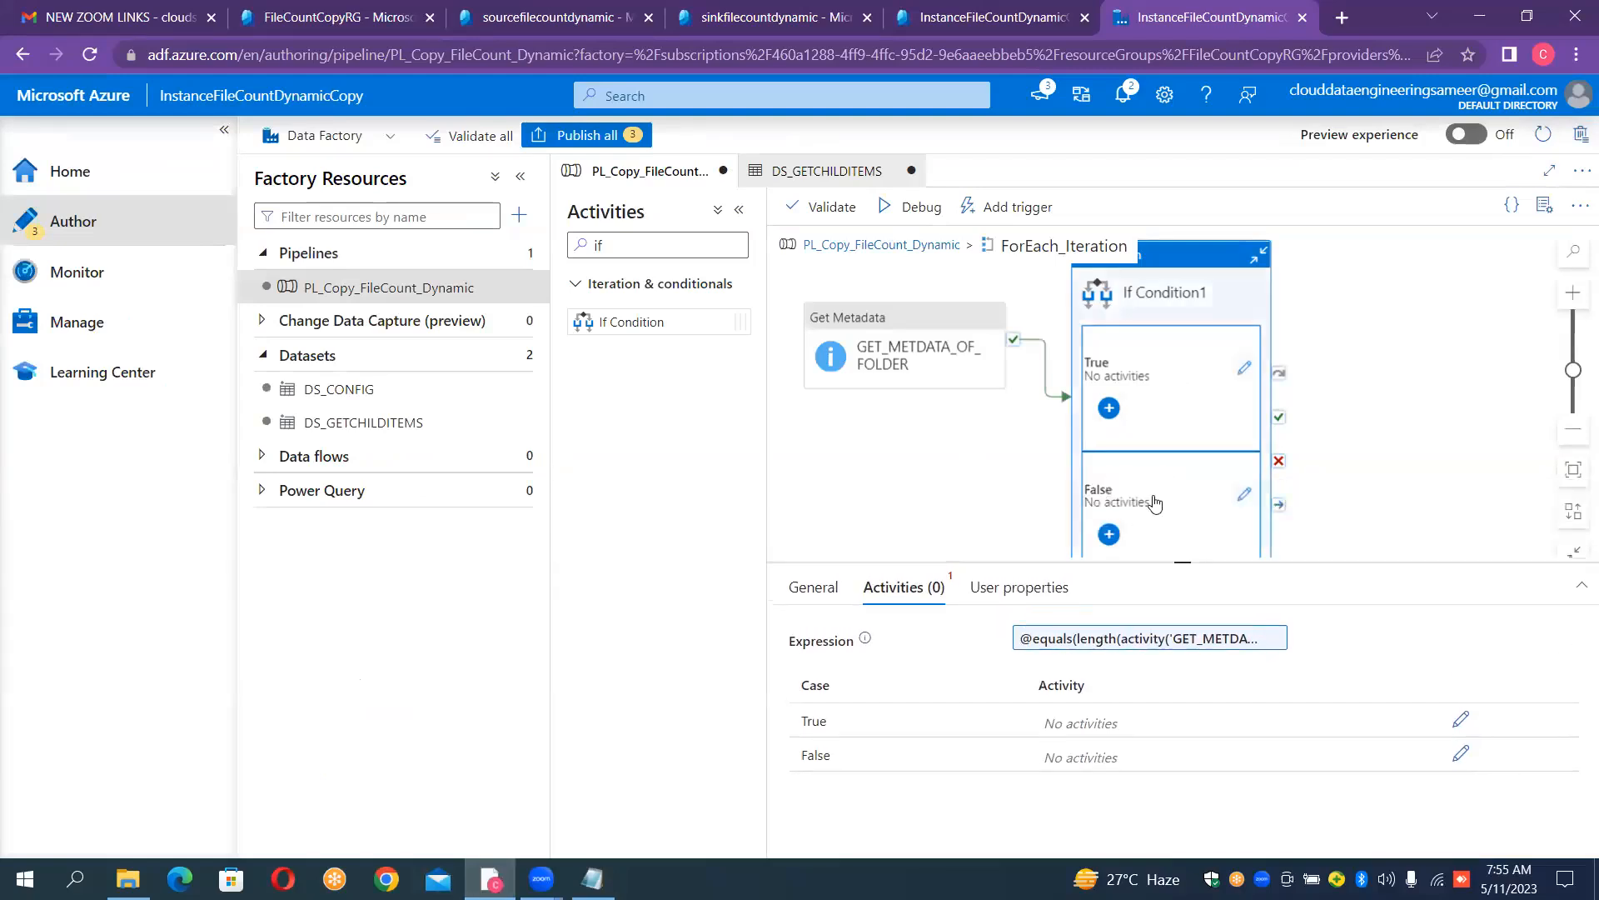
click(1244, 494)
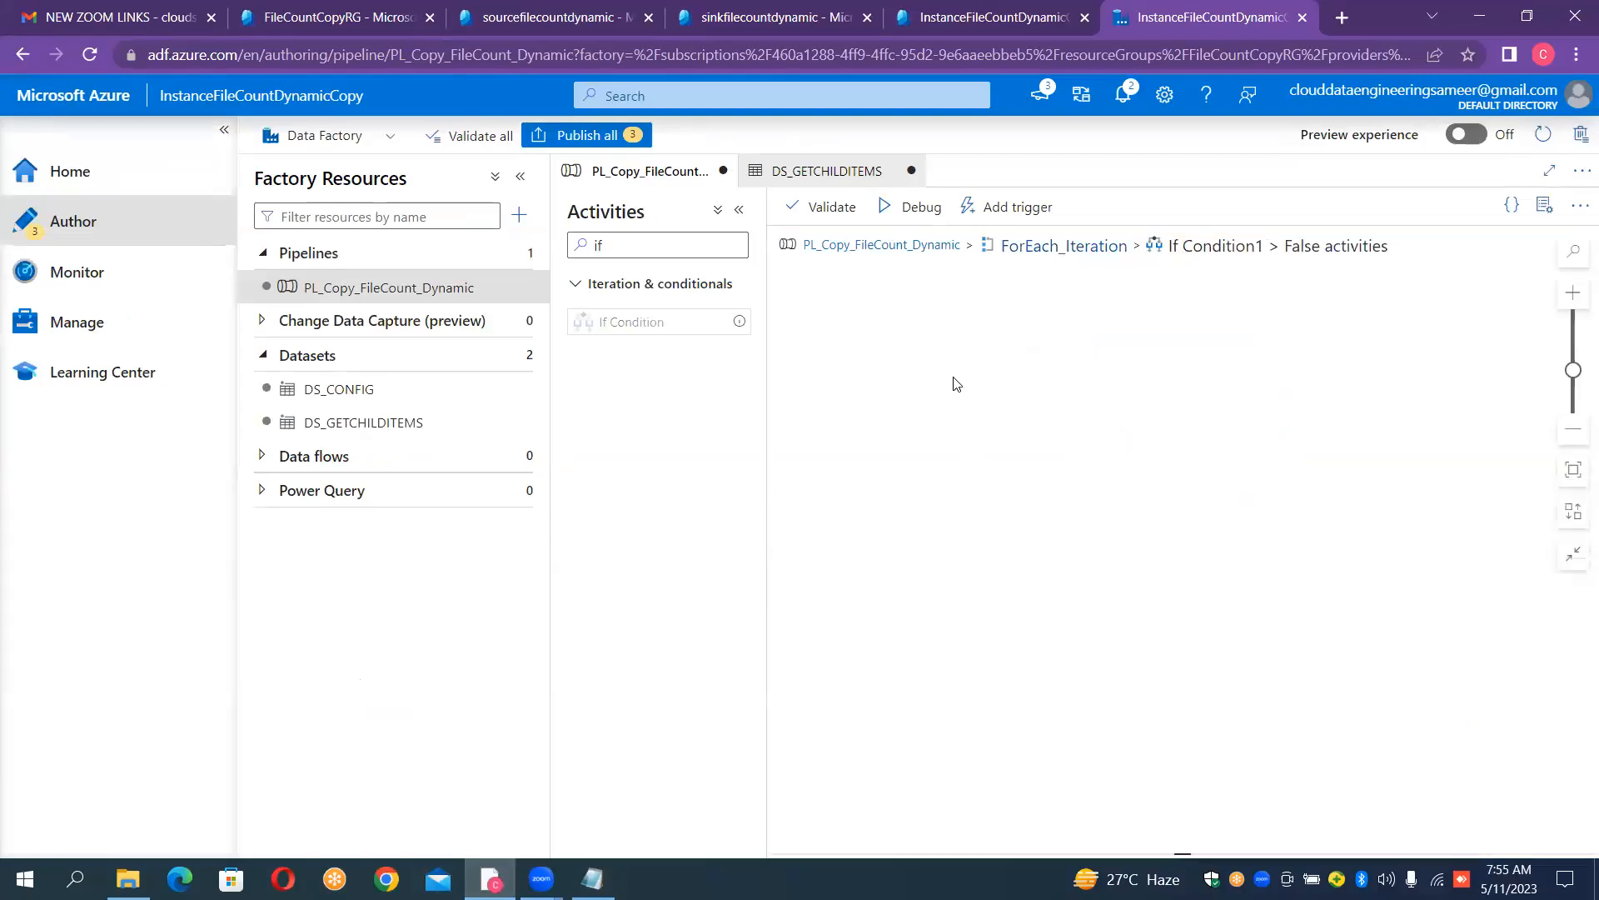
click(637, 255)
key(BackSpace)
key(BackSpace)
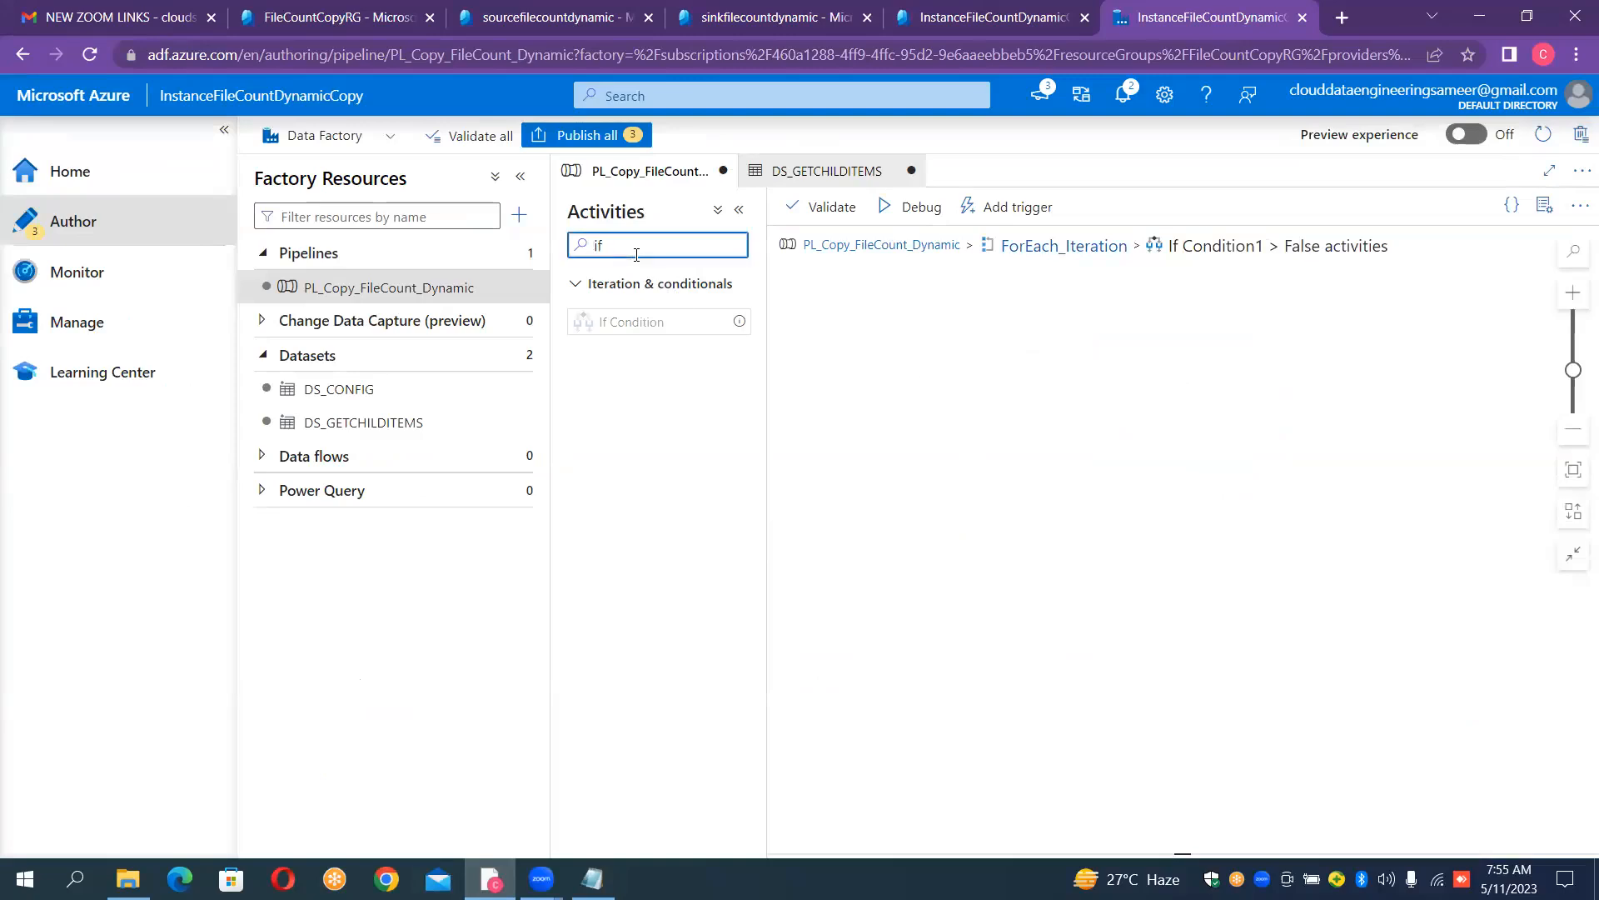
text(copy)
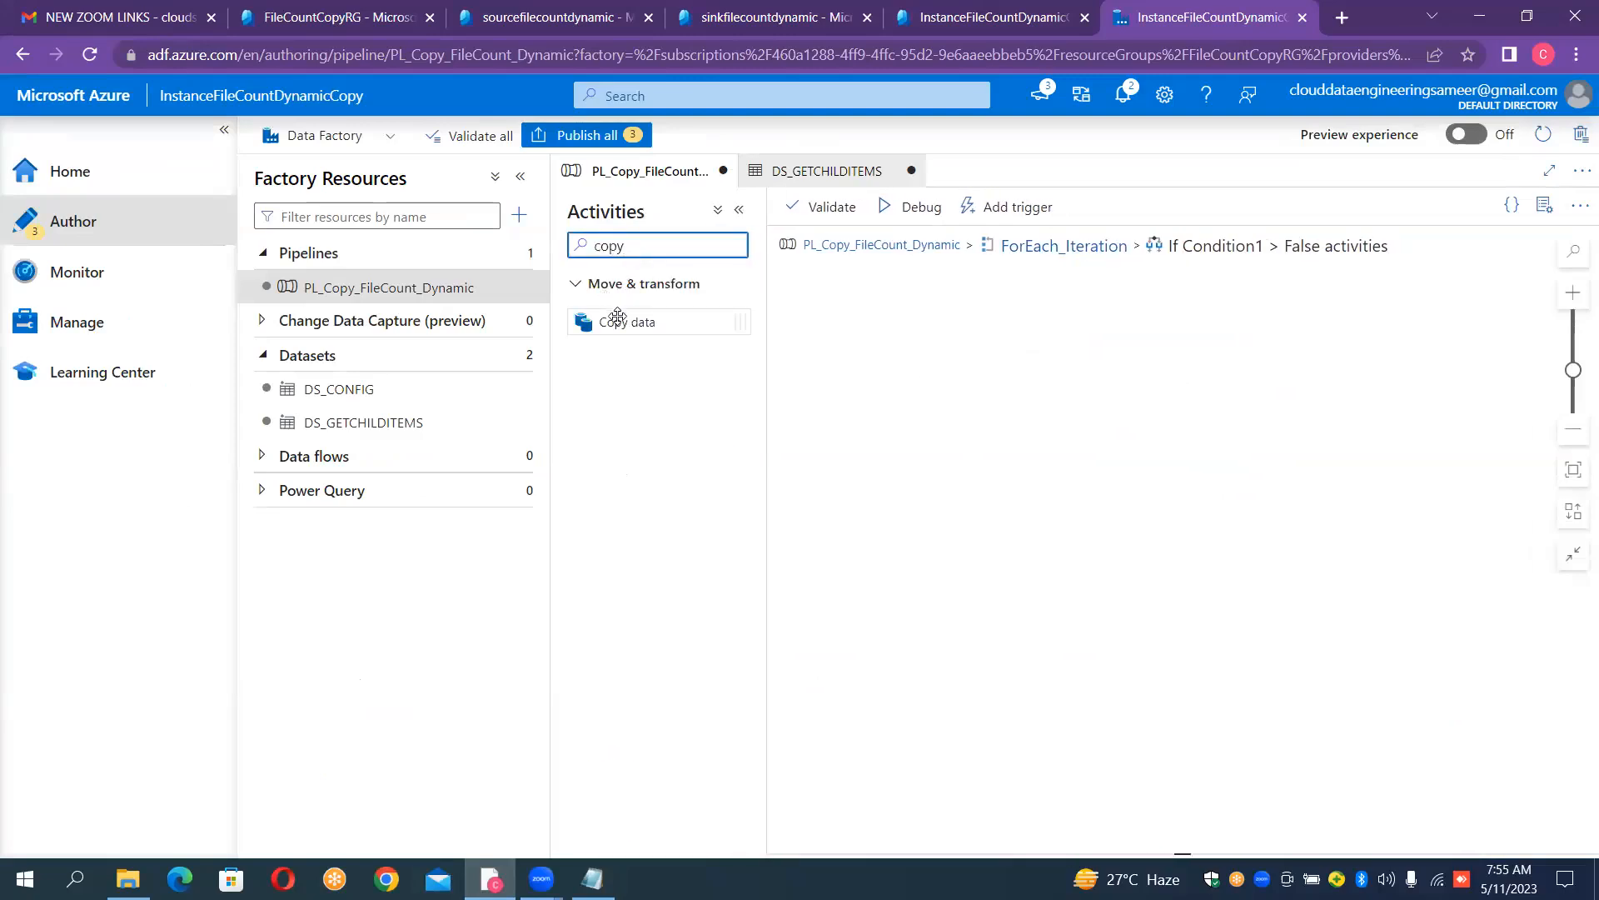
drag(628, 324, 868, 324)
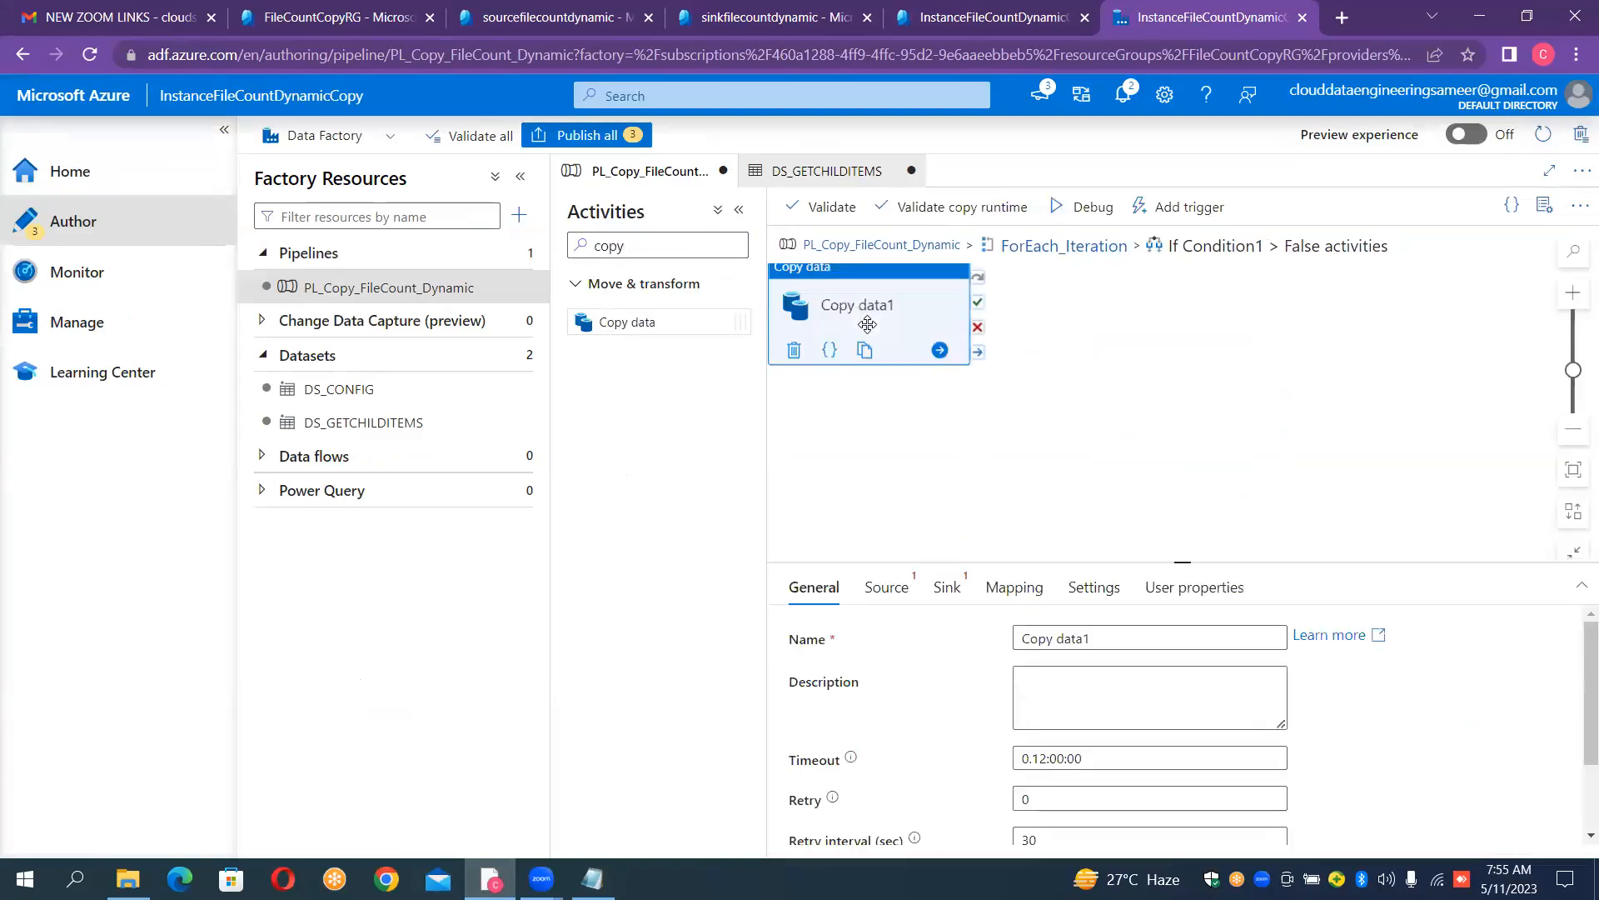
drag(936, 281, 979, 305)
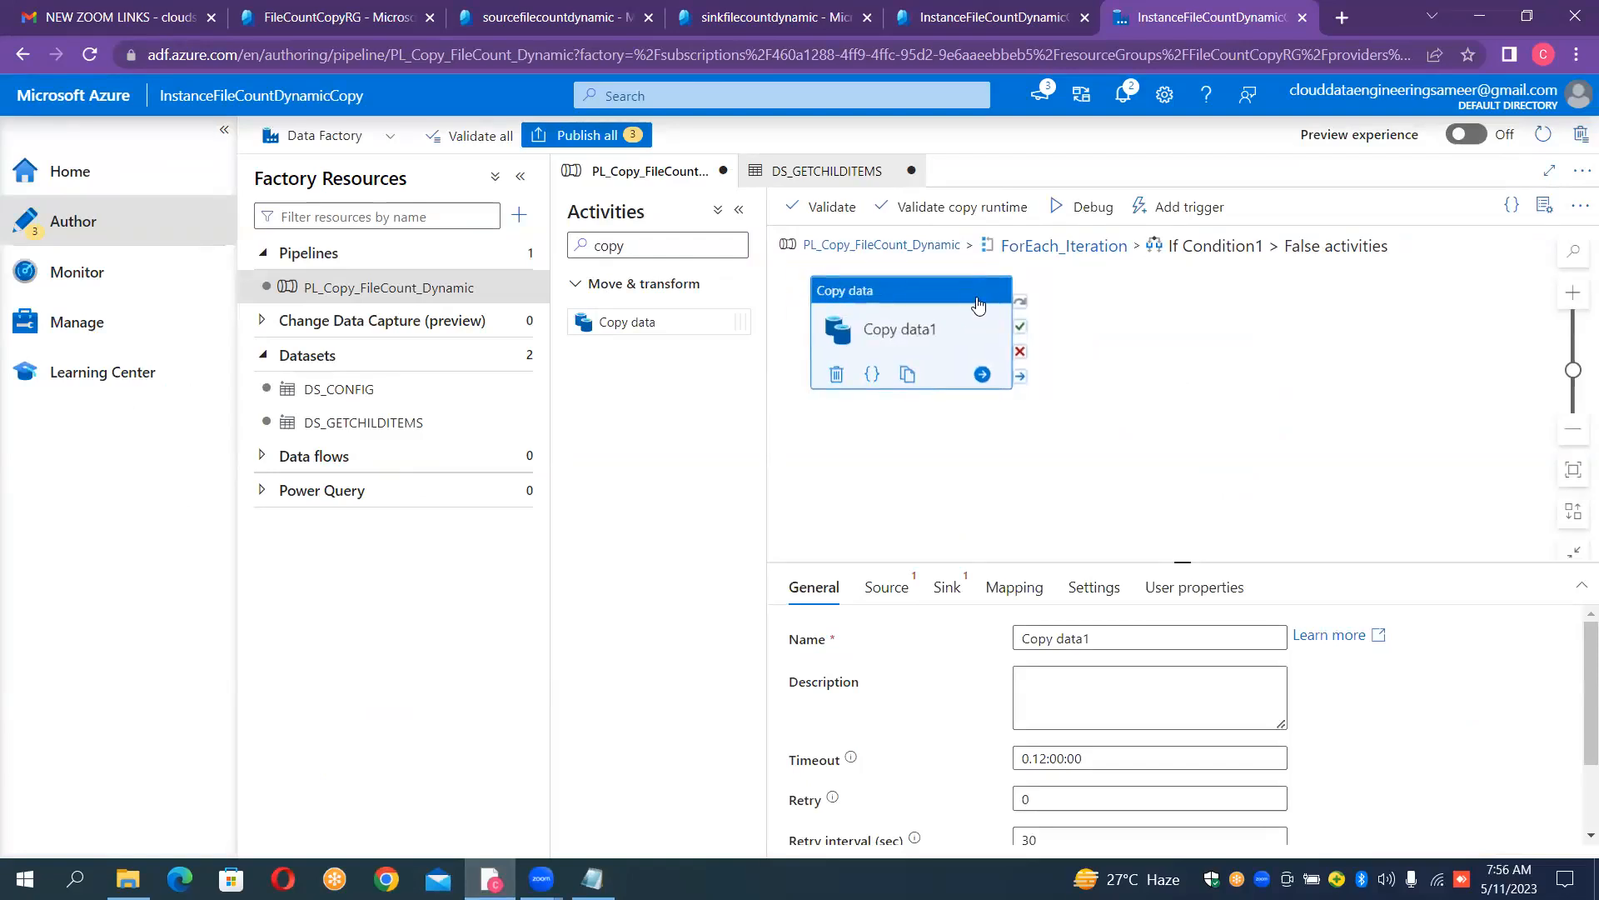
- Start a new source dataset for Copy data1 using Azure Blob Storage and the DelimitedText format
click(900, 585)
click(1311, 637)
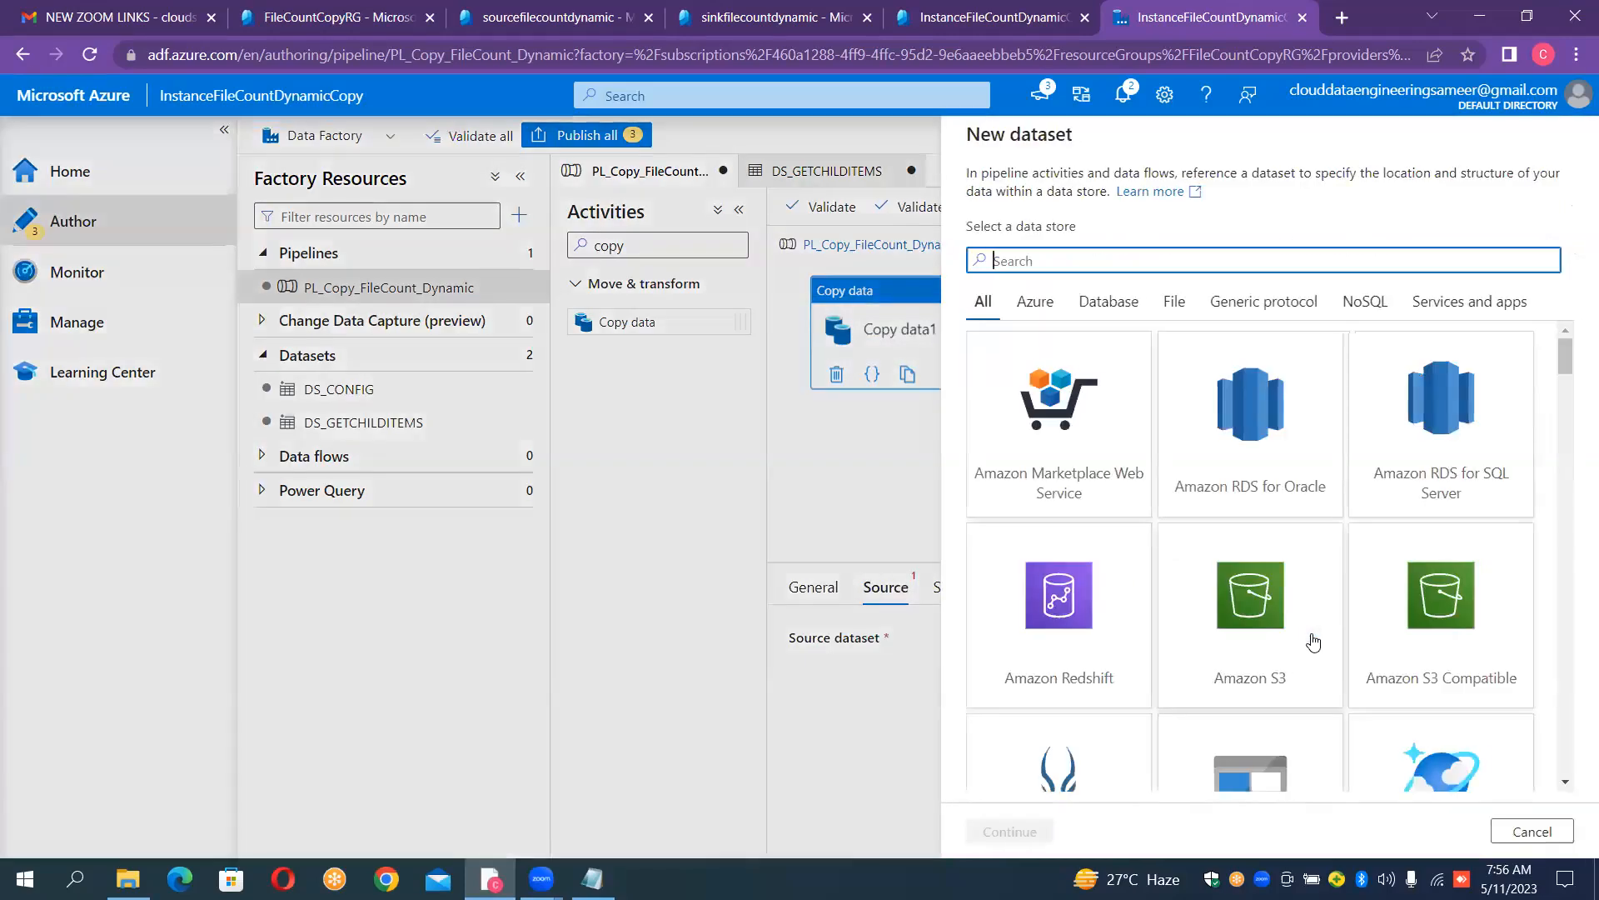
text(blob)
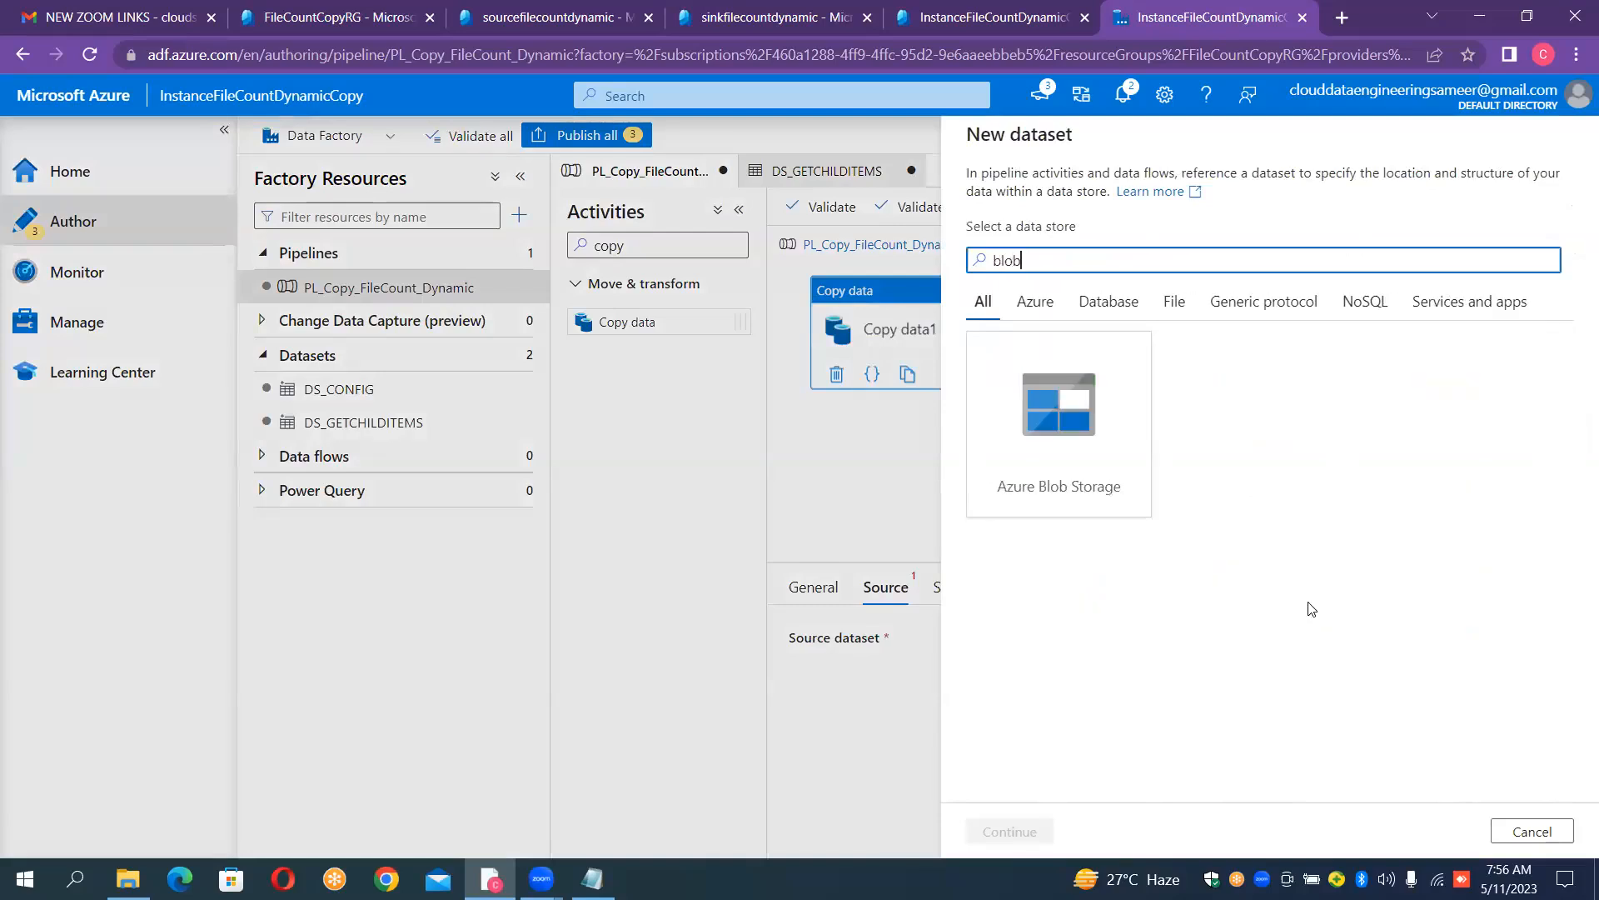
double_click(1048, 429)
double_click(1048, 426)
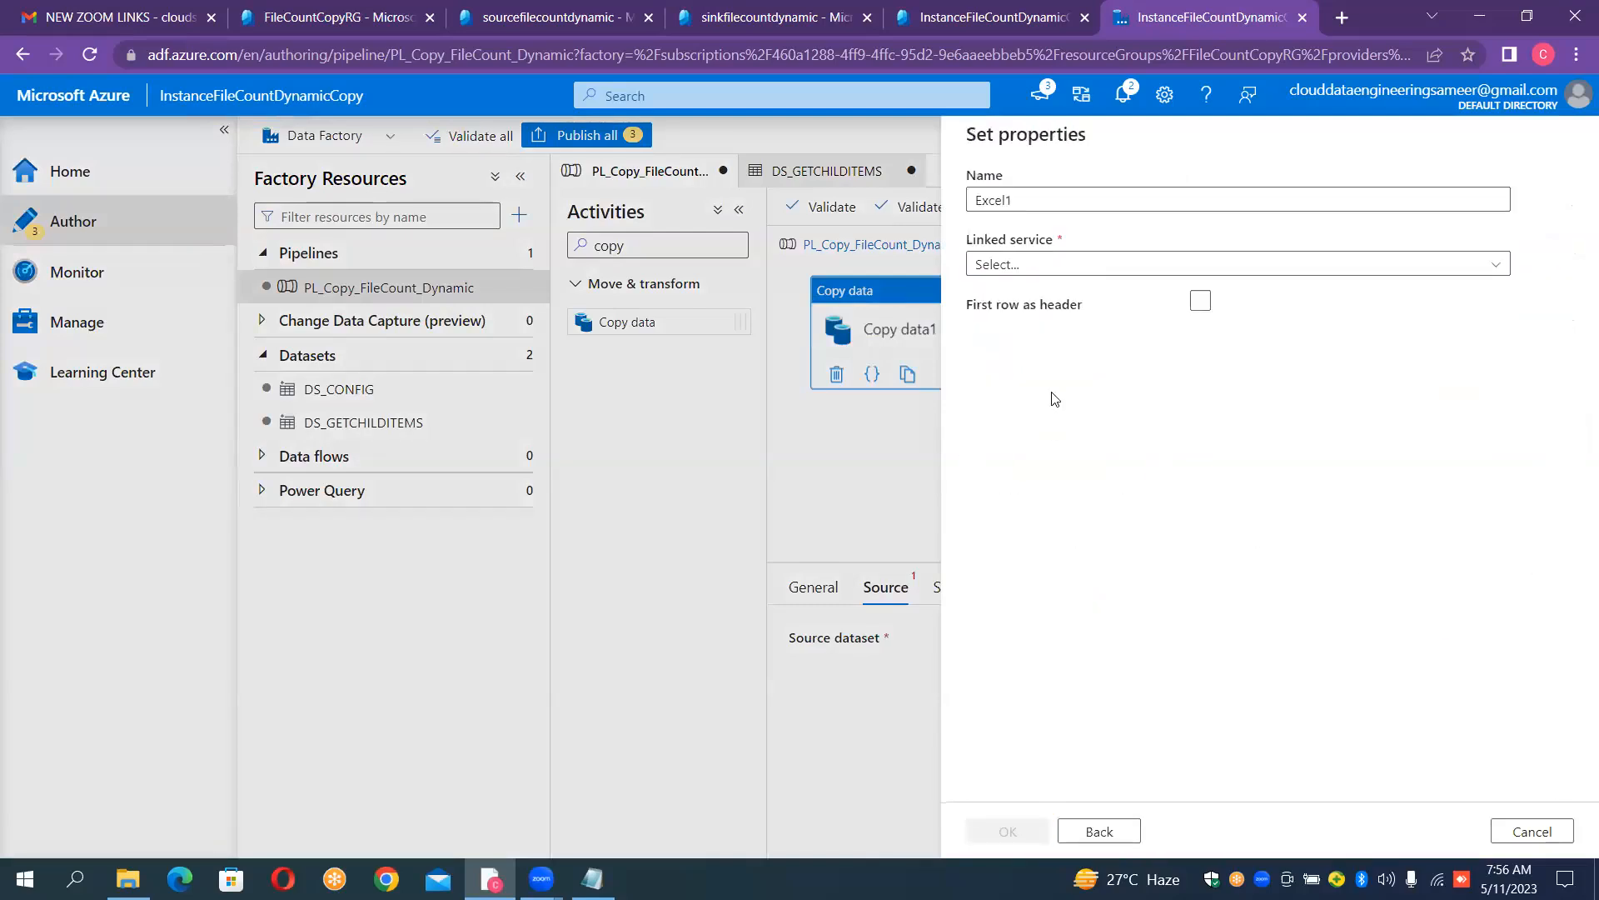
click(1100, 831)
double_click(1437, 290)
- Create the dataset as DS_Source with linked service LS_BLOB_SOURCE and first row as header enabled
click(1121, 196)
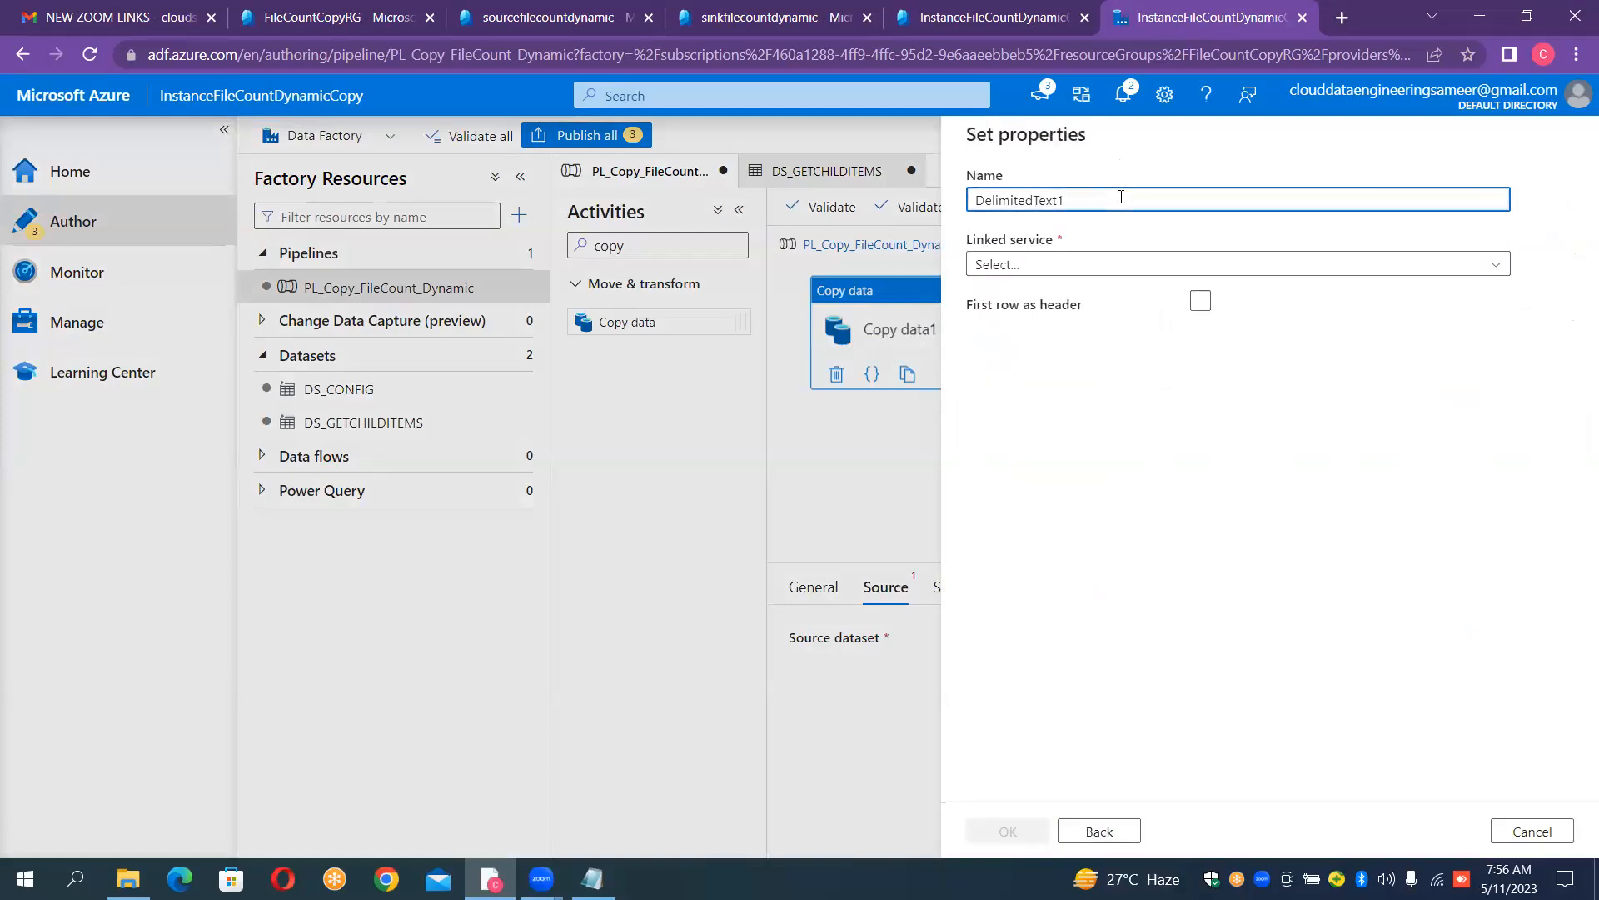
key(ctrl+a)
key(BackSpace)
text(DS_)
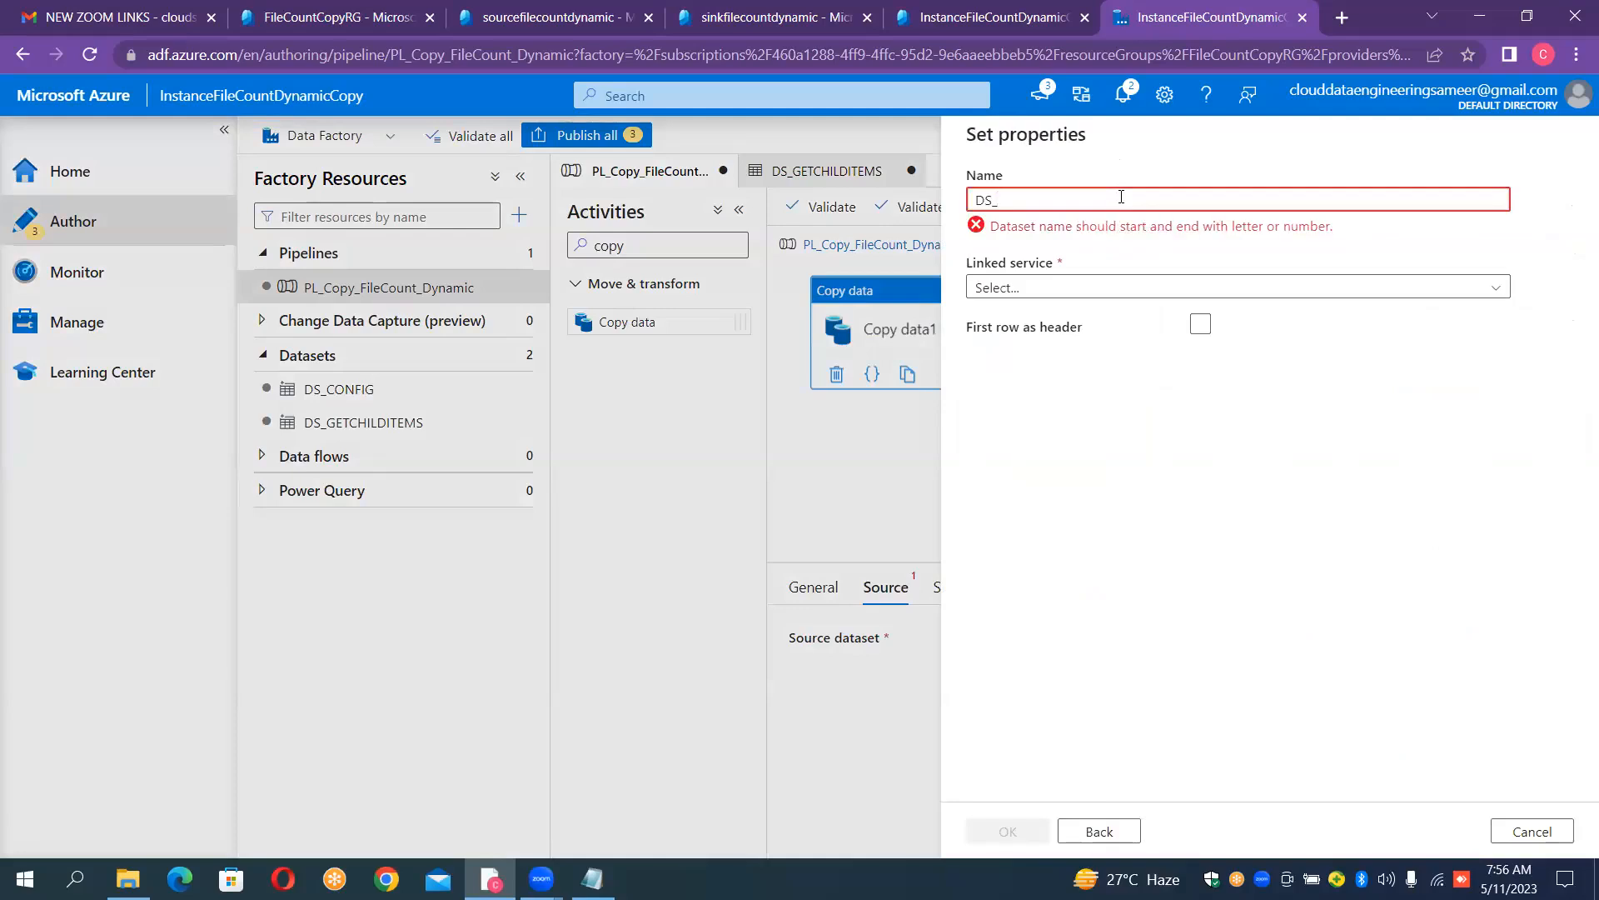
text(Source)
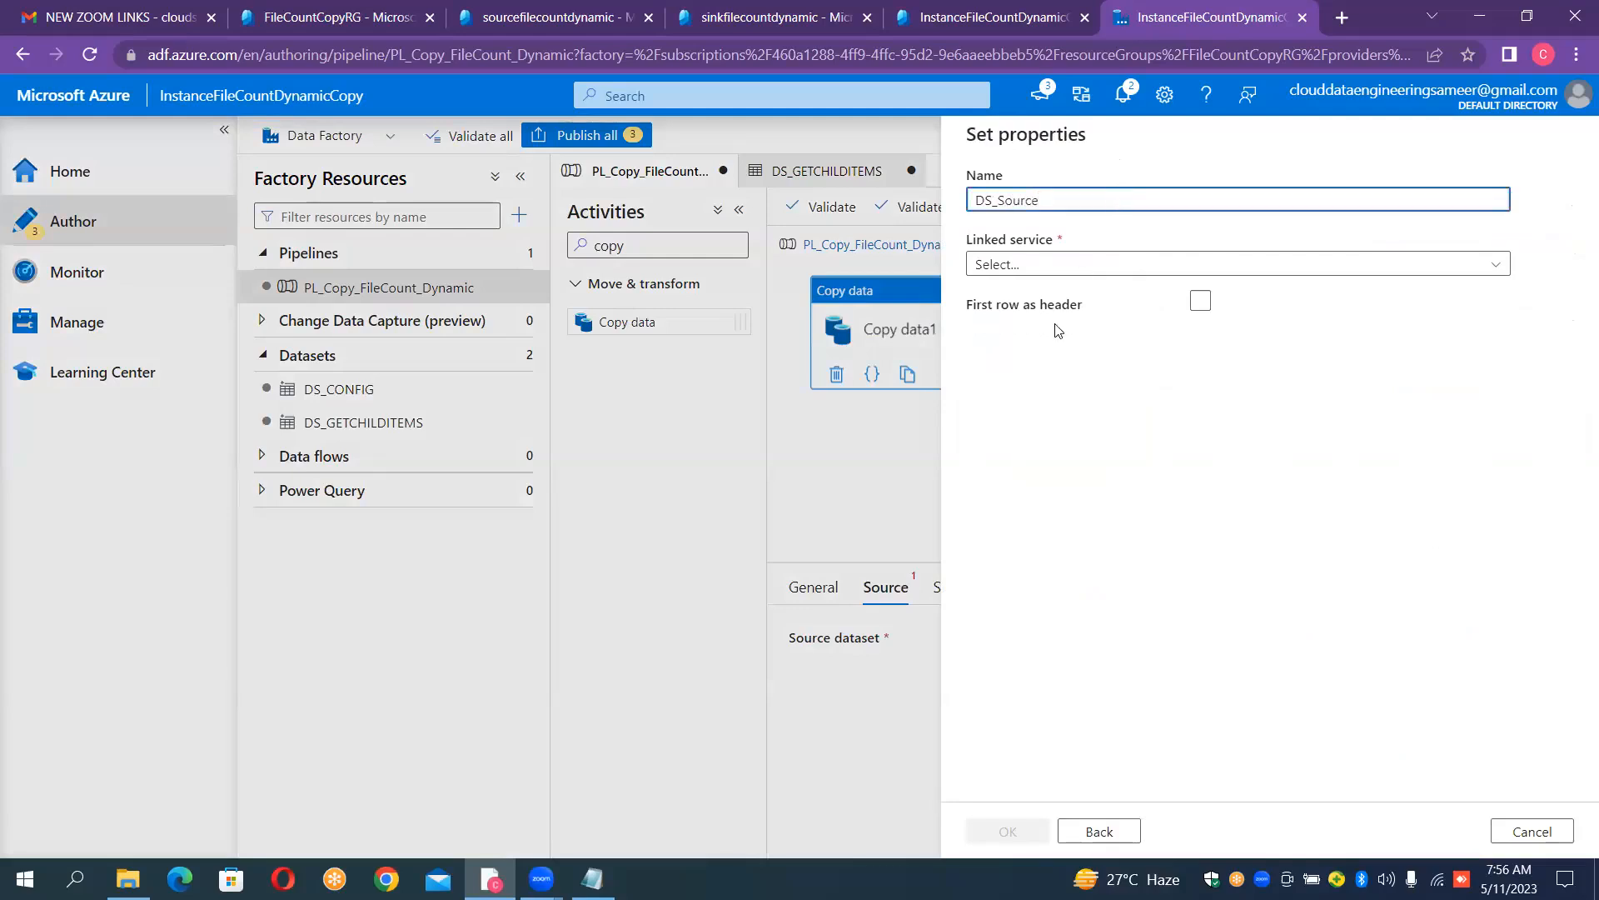
click(1099, 263)
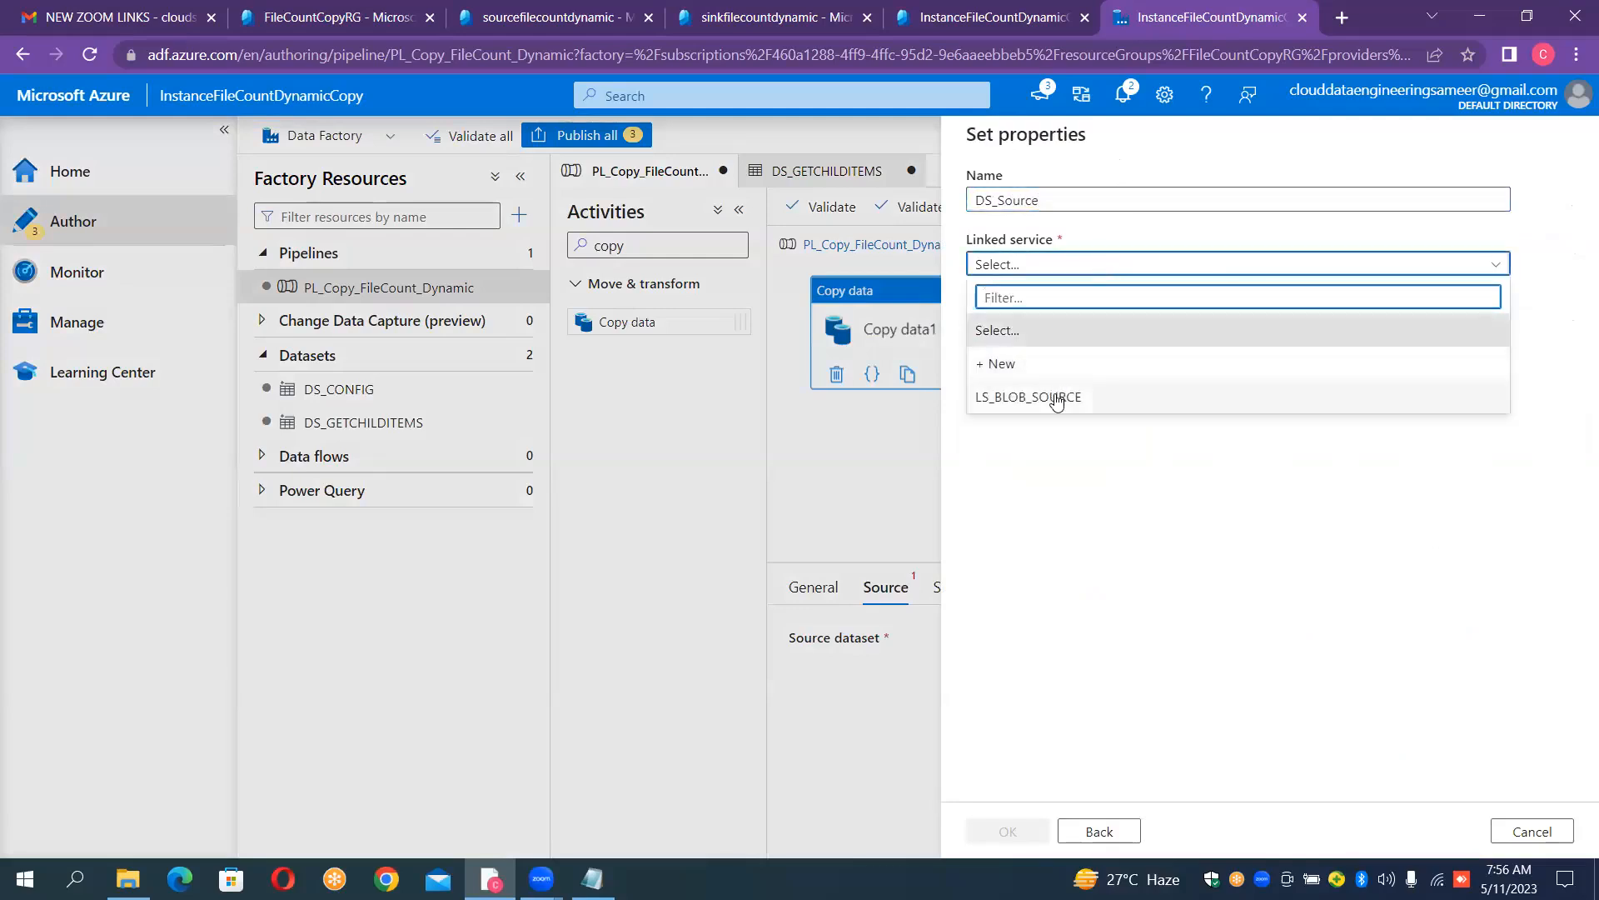
click(1056, 397)
click(1202, 364)
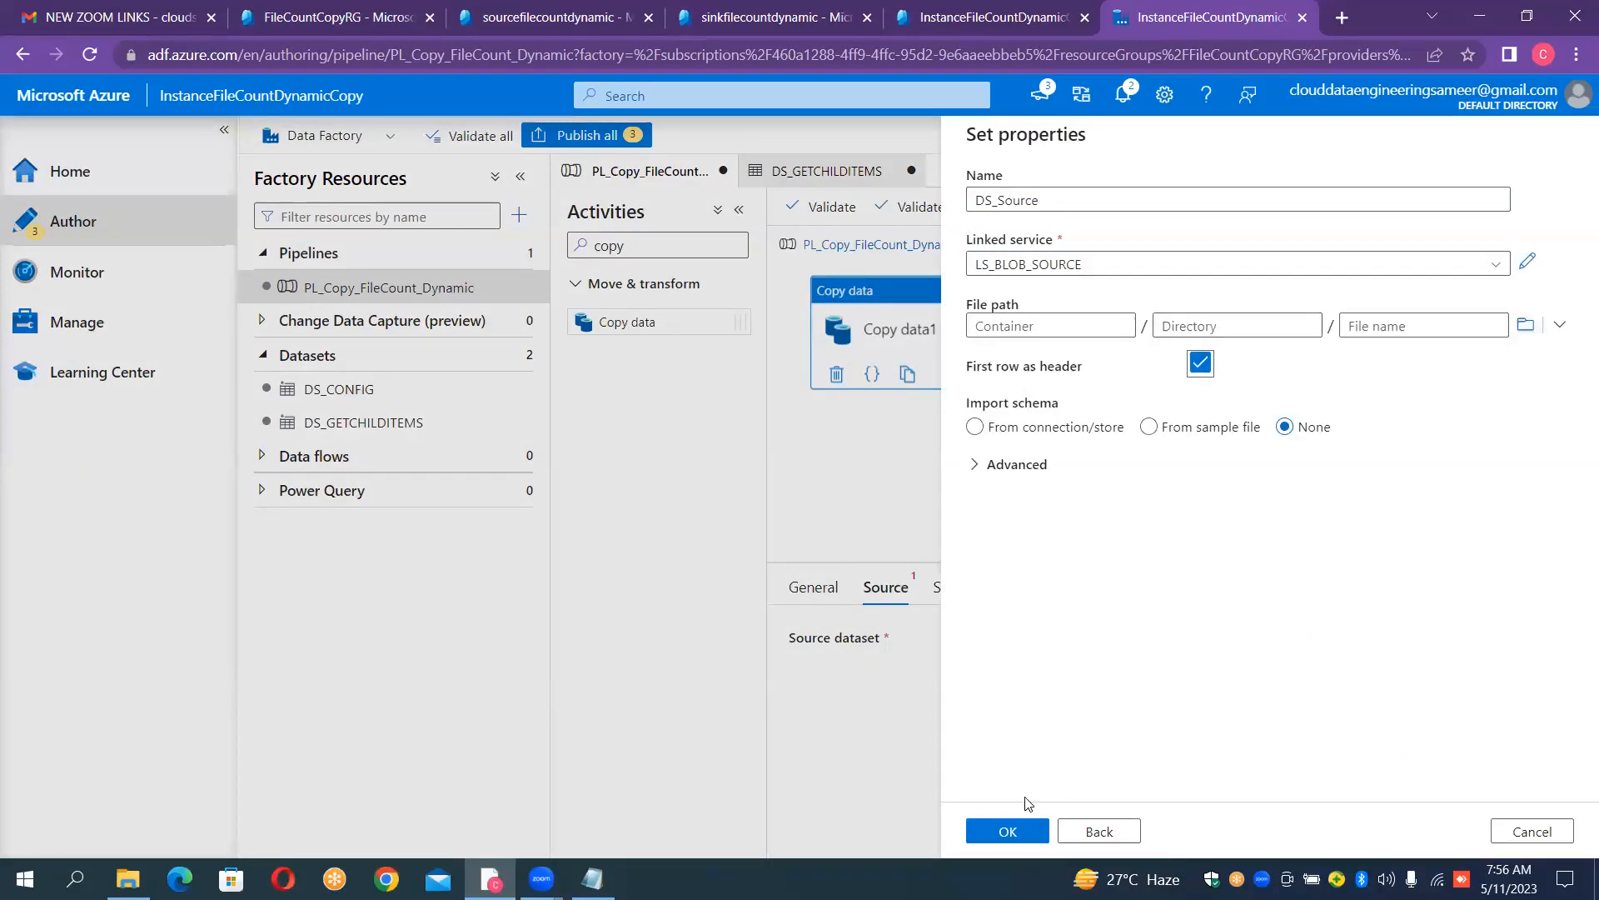
click(1010, 831)
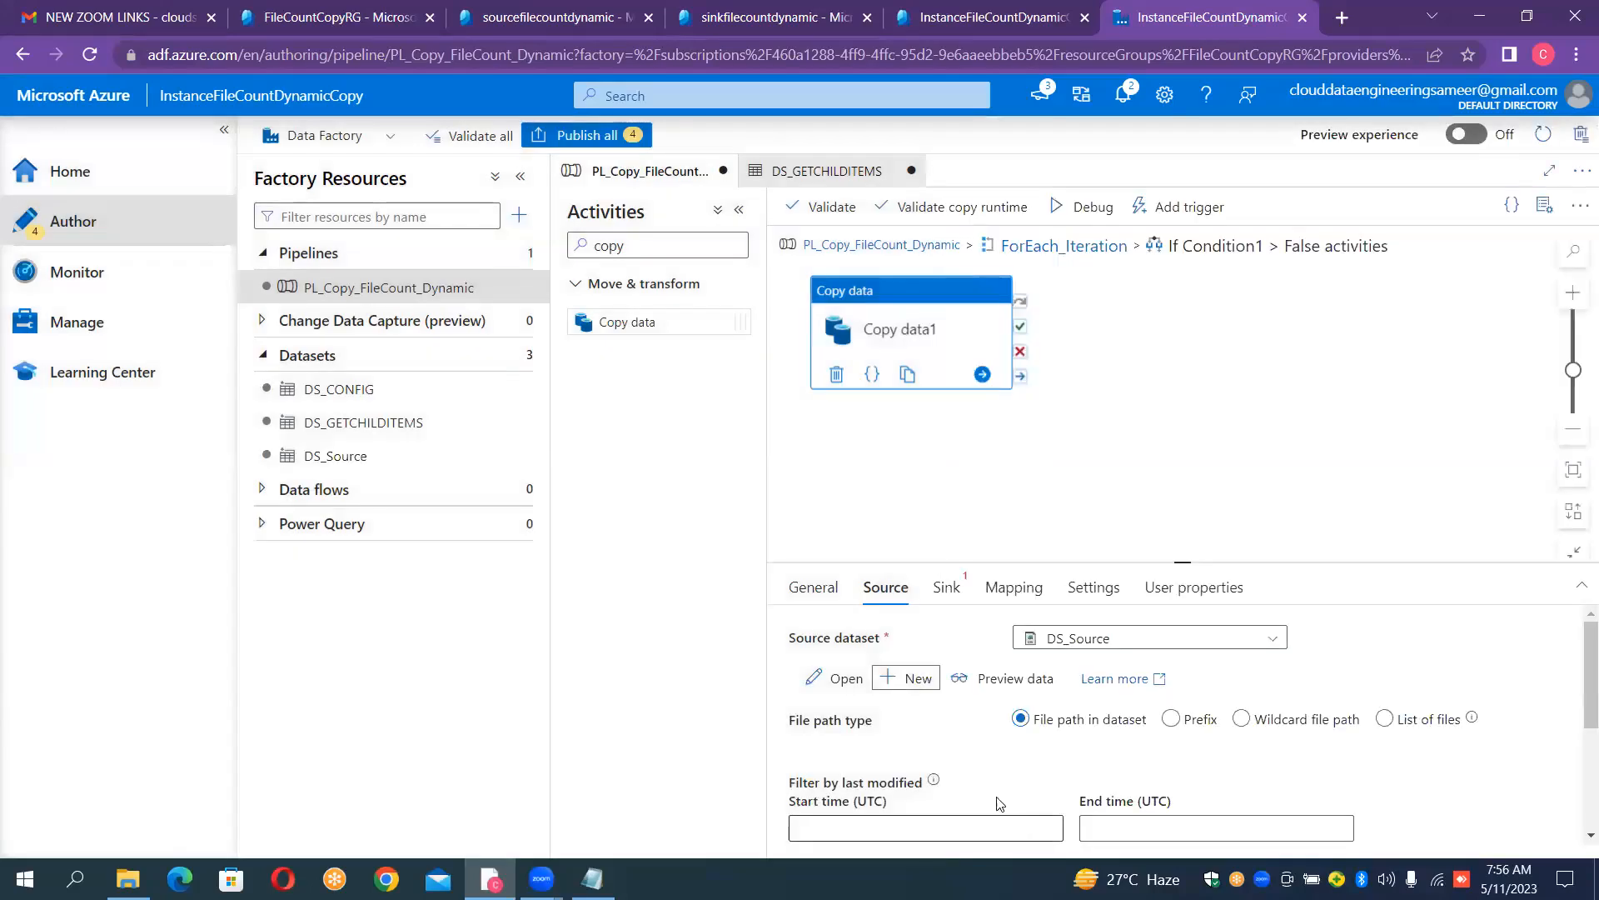
- Open the DS_Source dataset and add a String parameter named ds_srccontainer_param
click(360, 455)
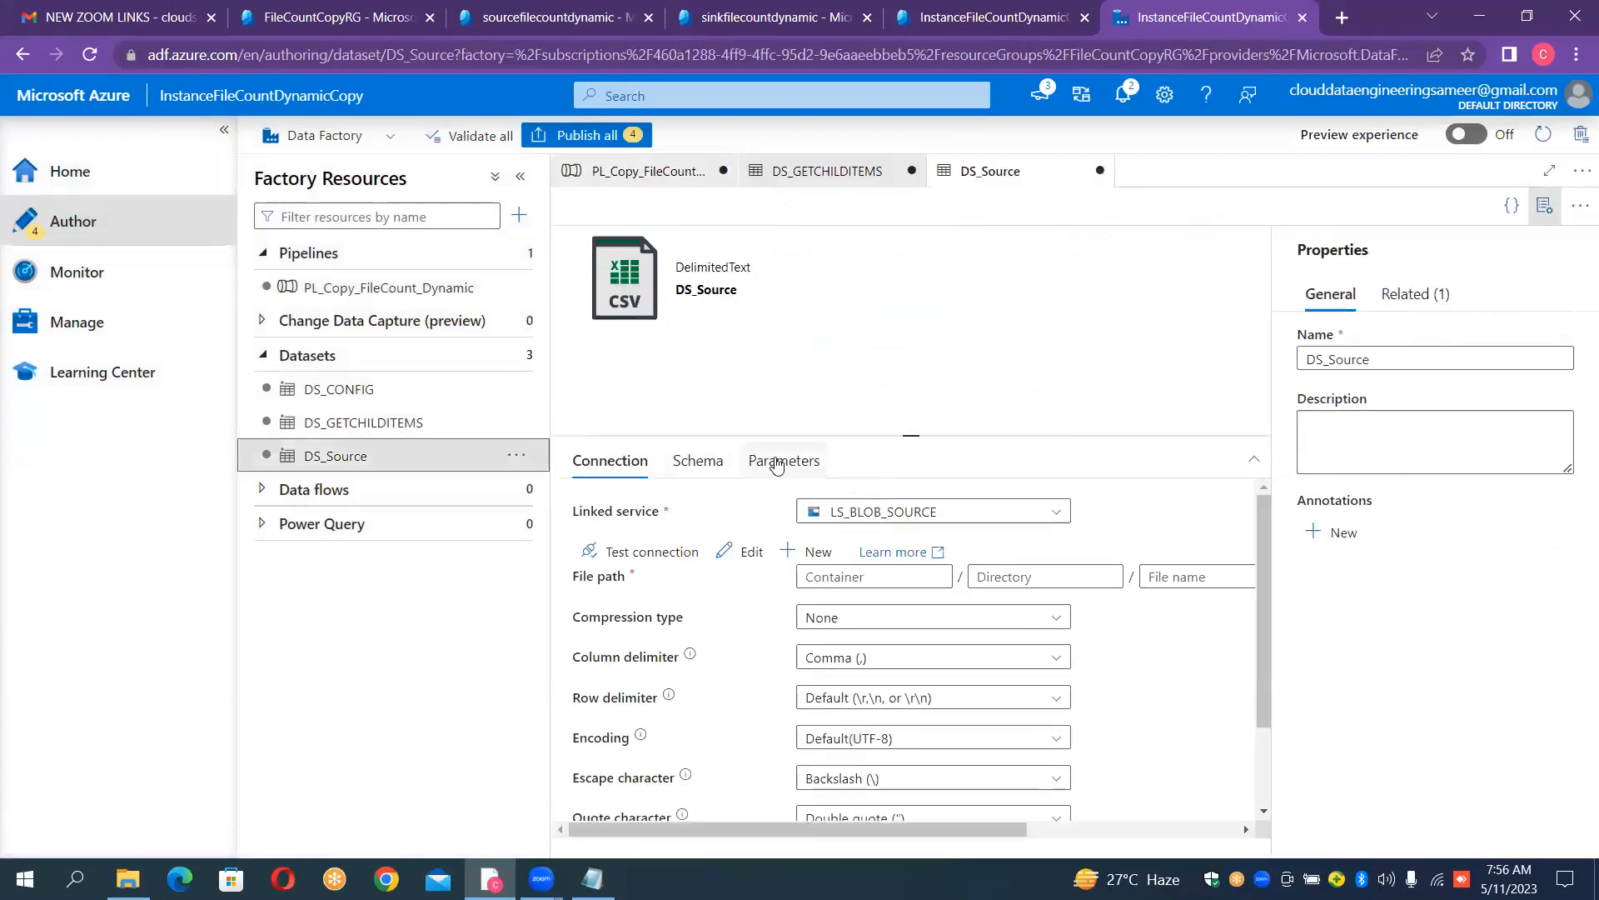
click(779, 463)
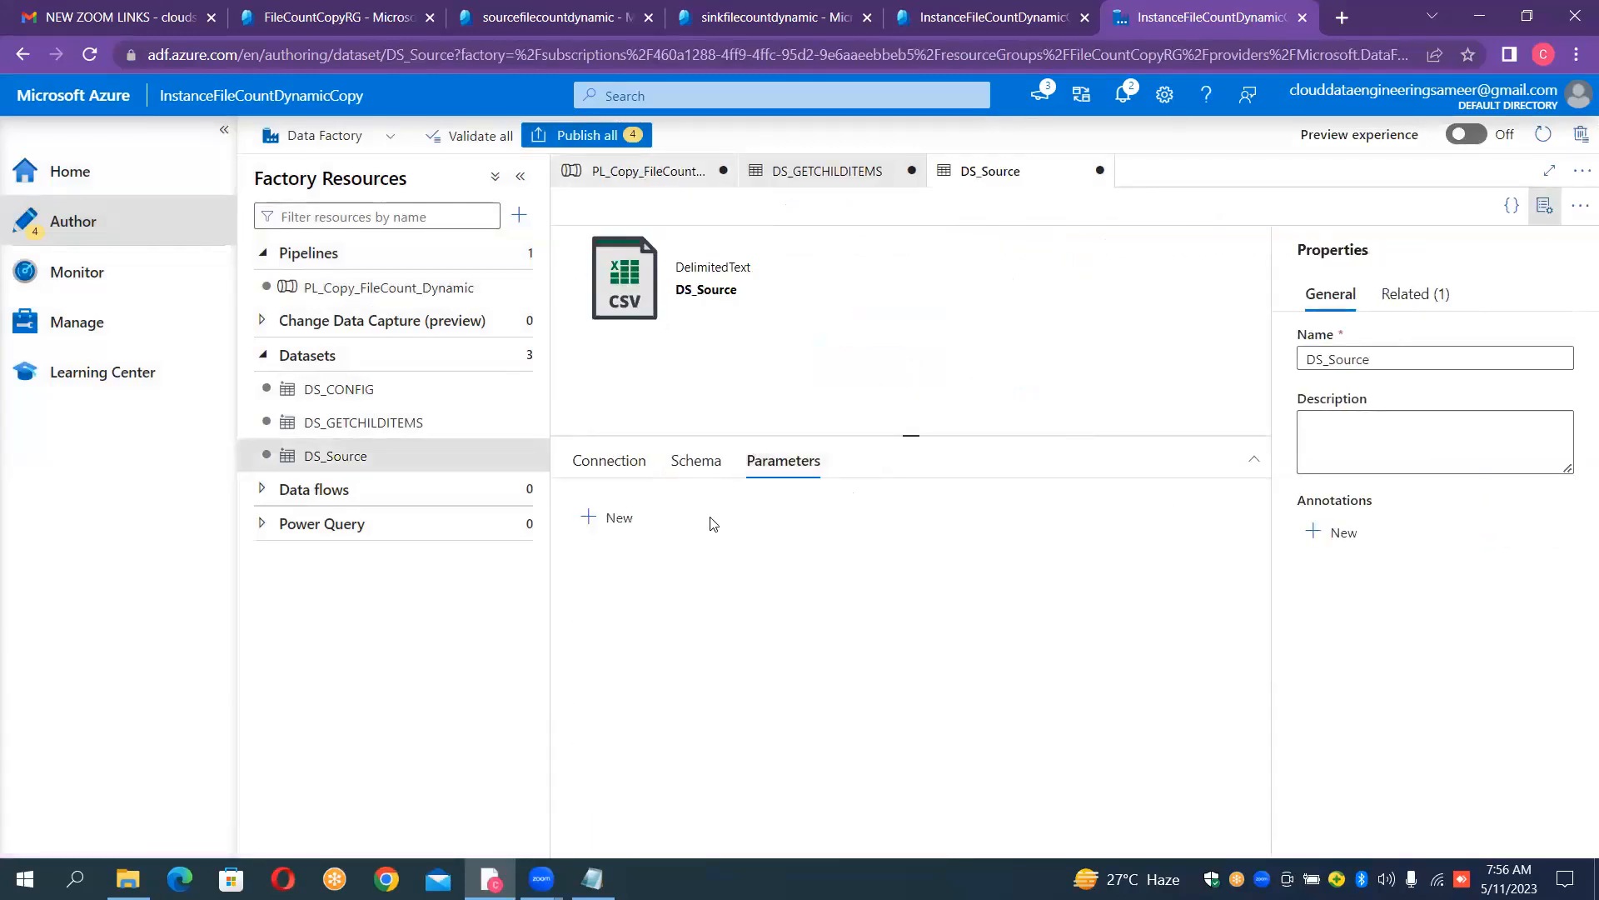
click(617, 538)
click(638, 584)
text(ds_src)
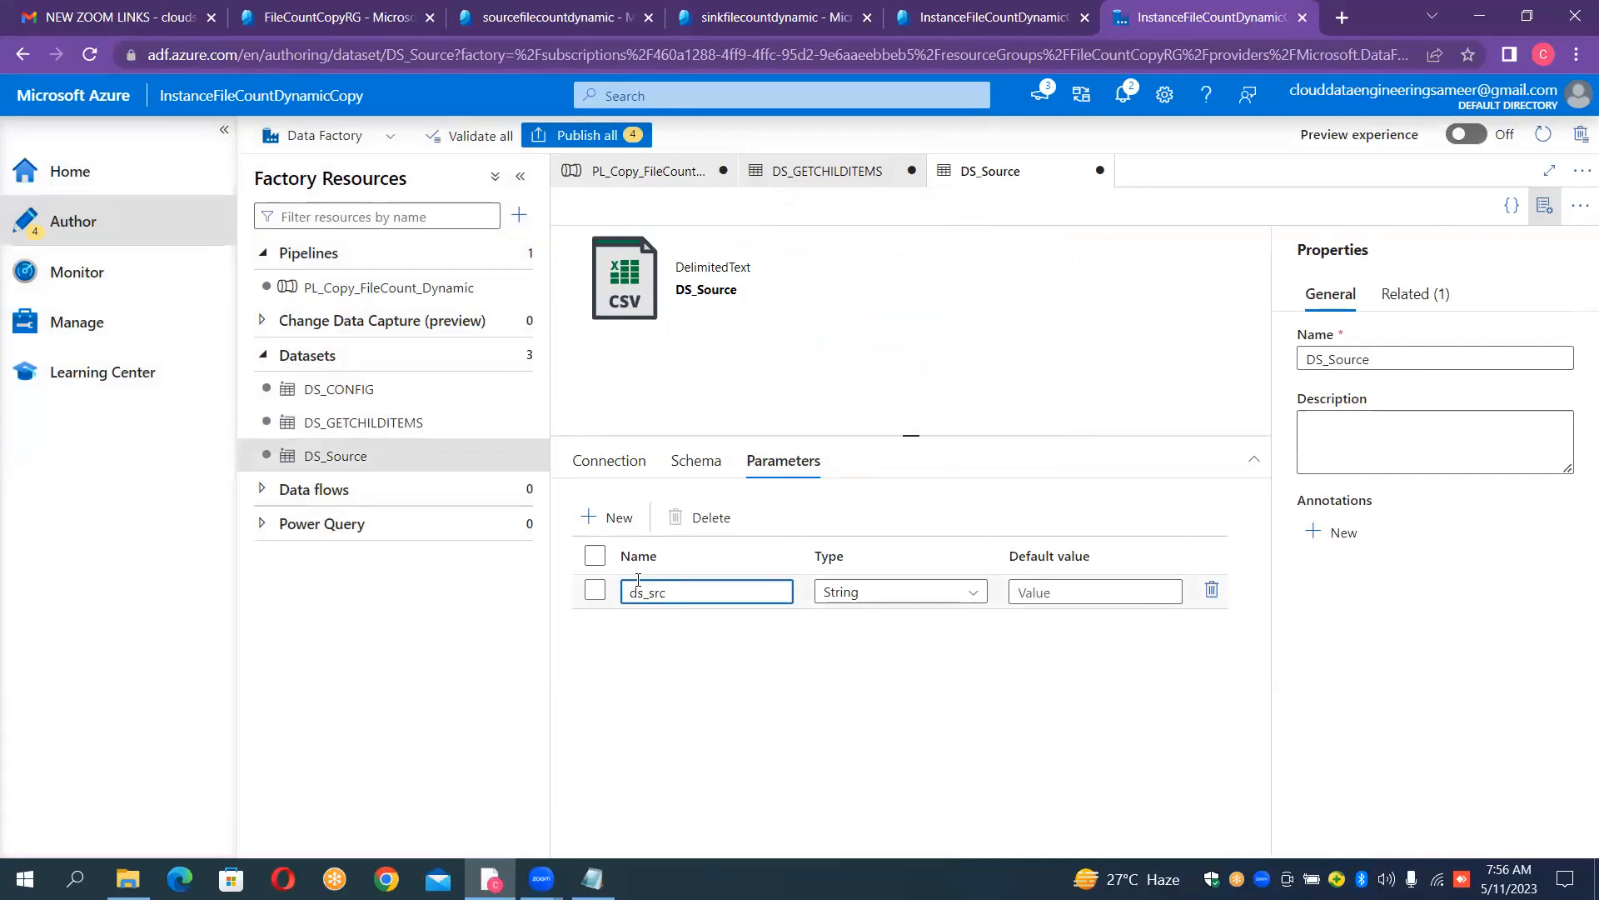
text(container_param)
click(610, 461)
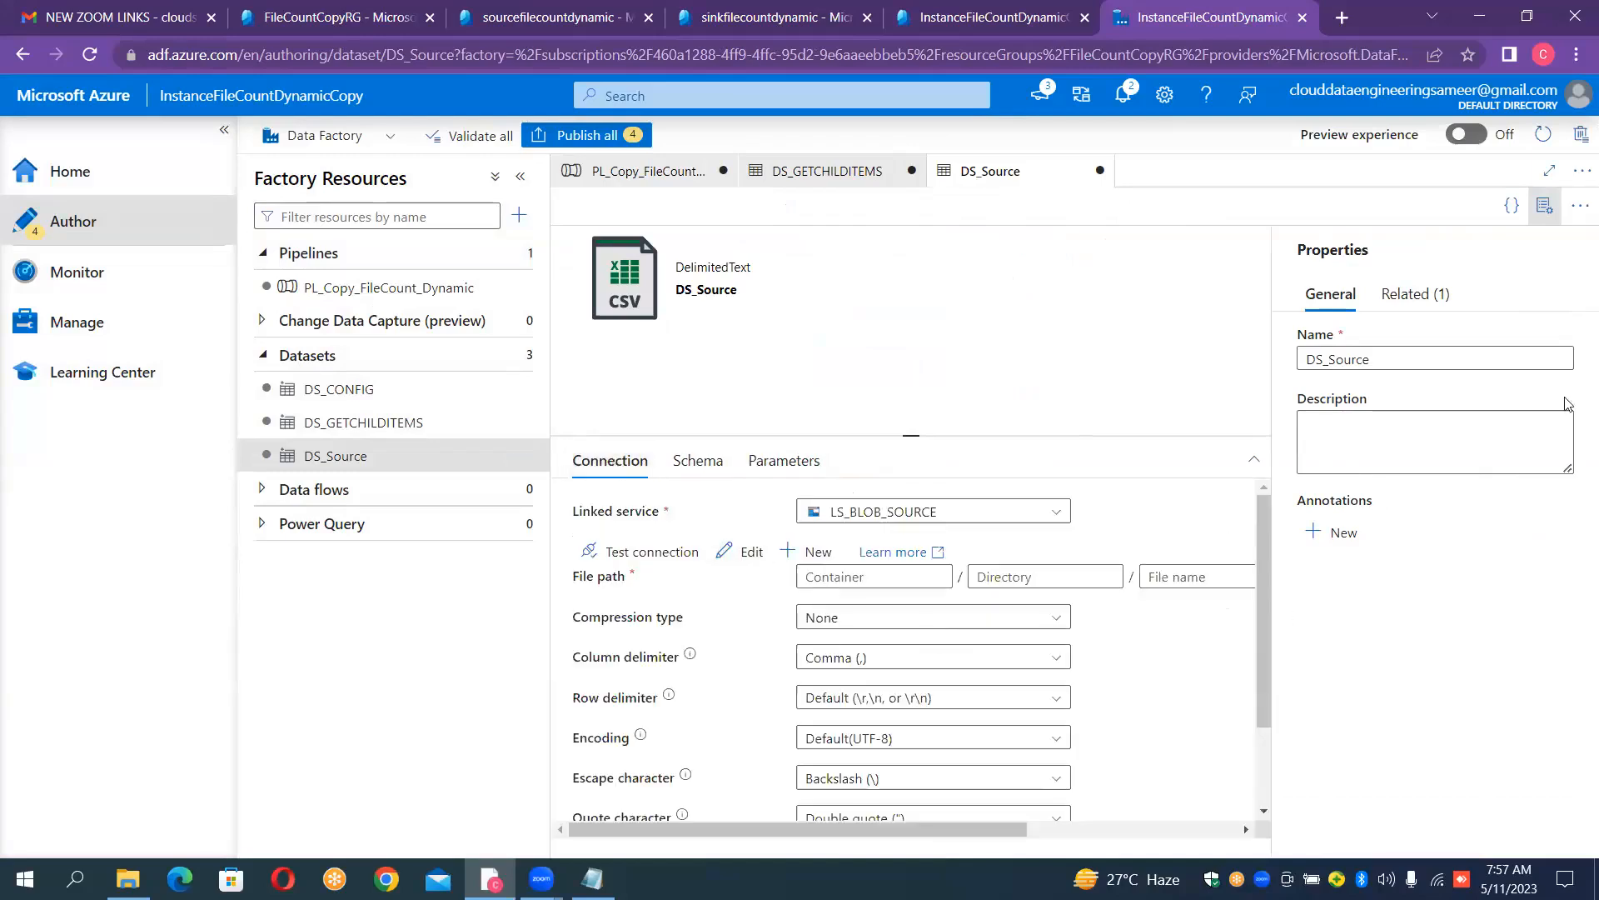
click(1546, 208)
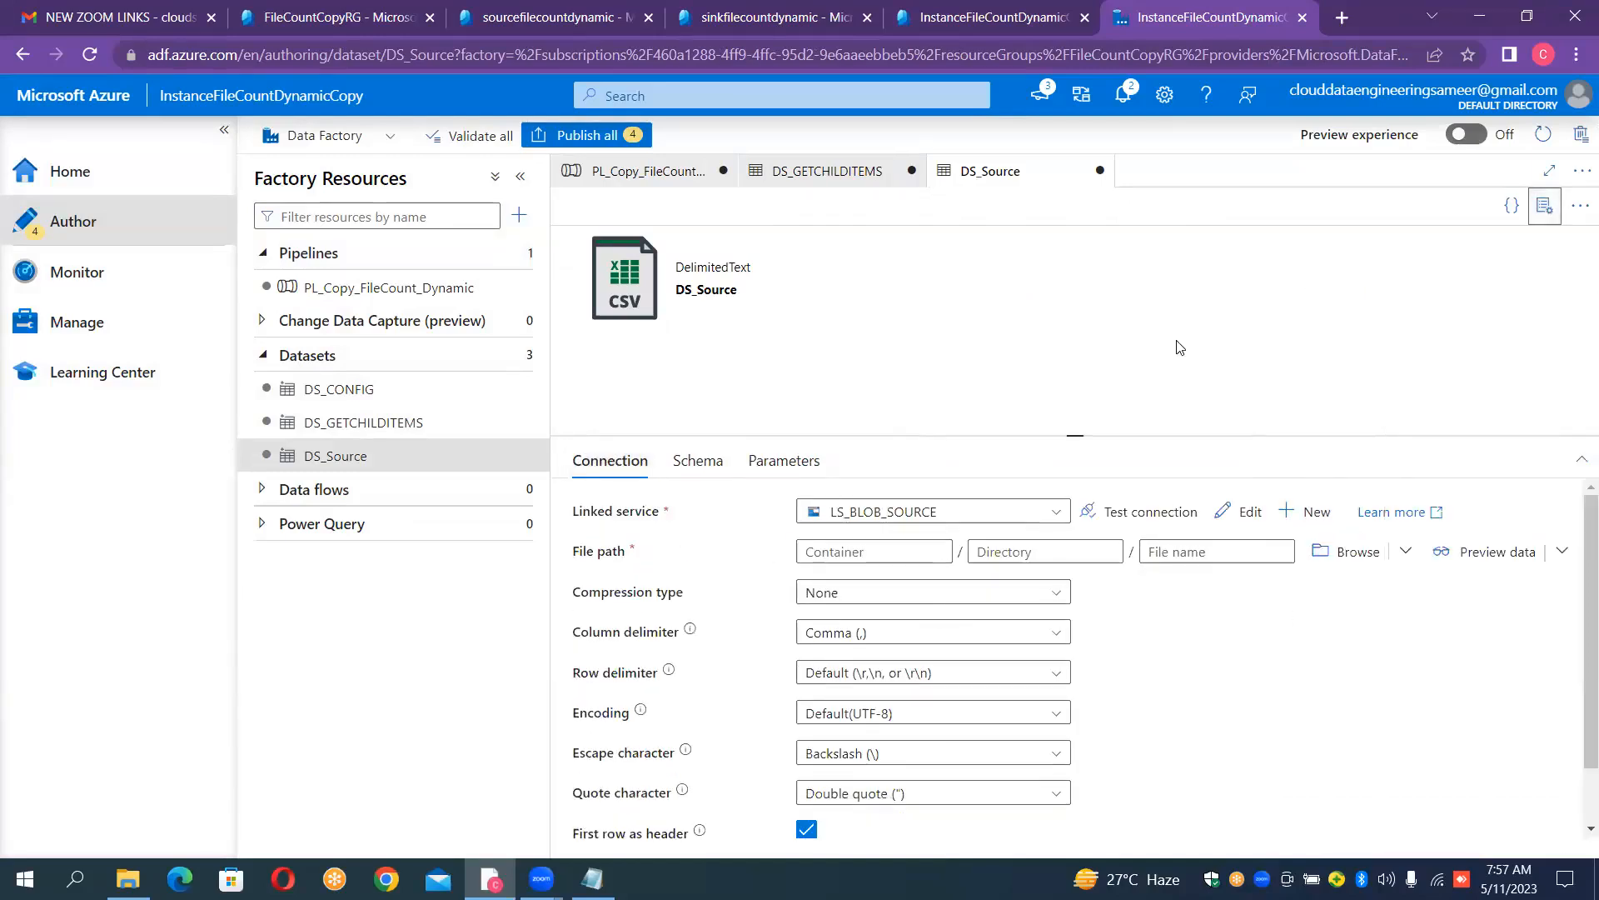
click(865, 555)
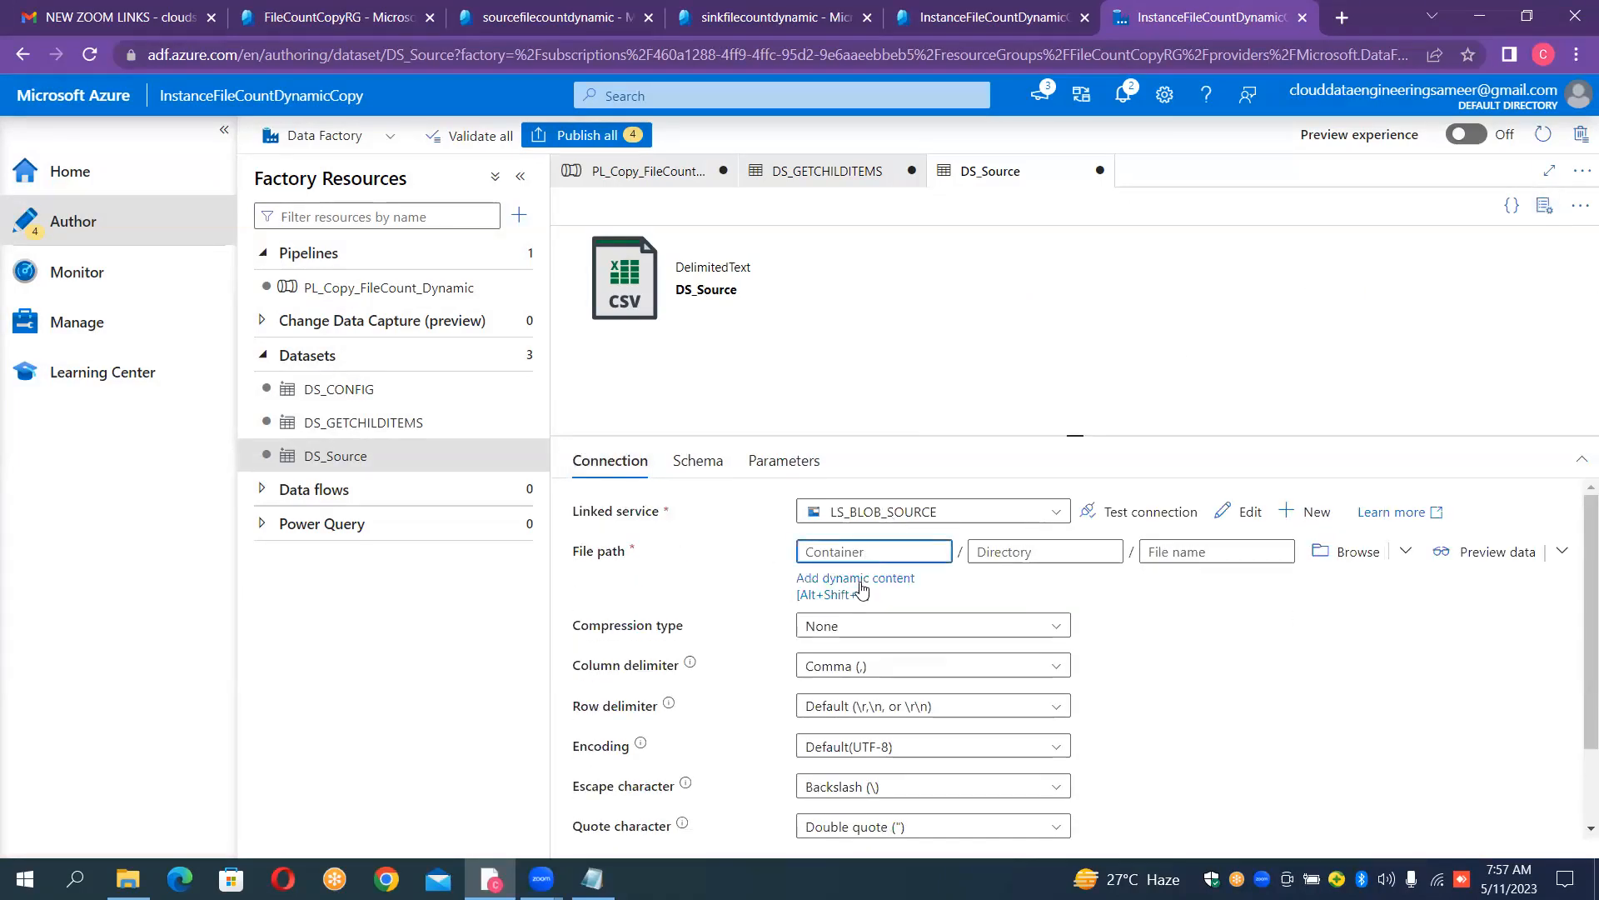
click(862, 590)
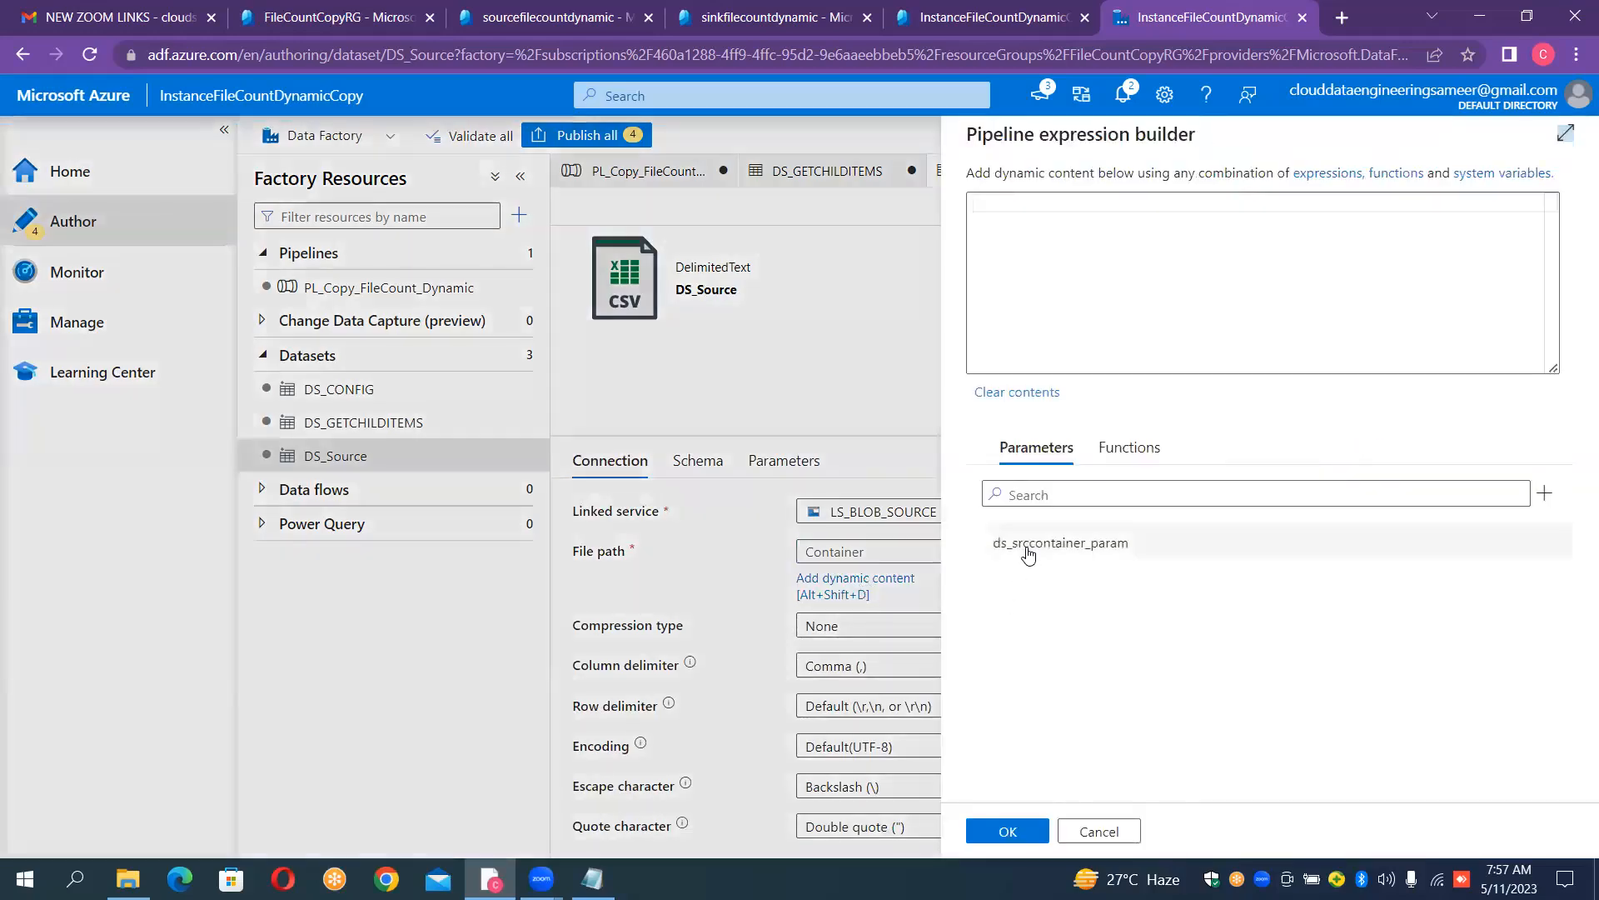
click(1027, 544)
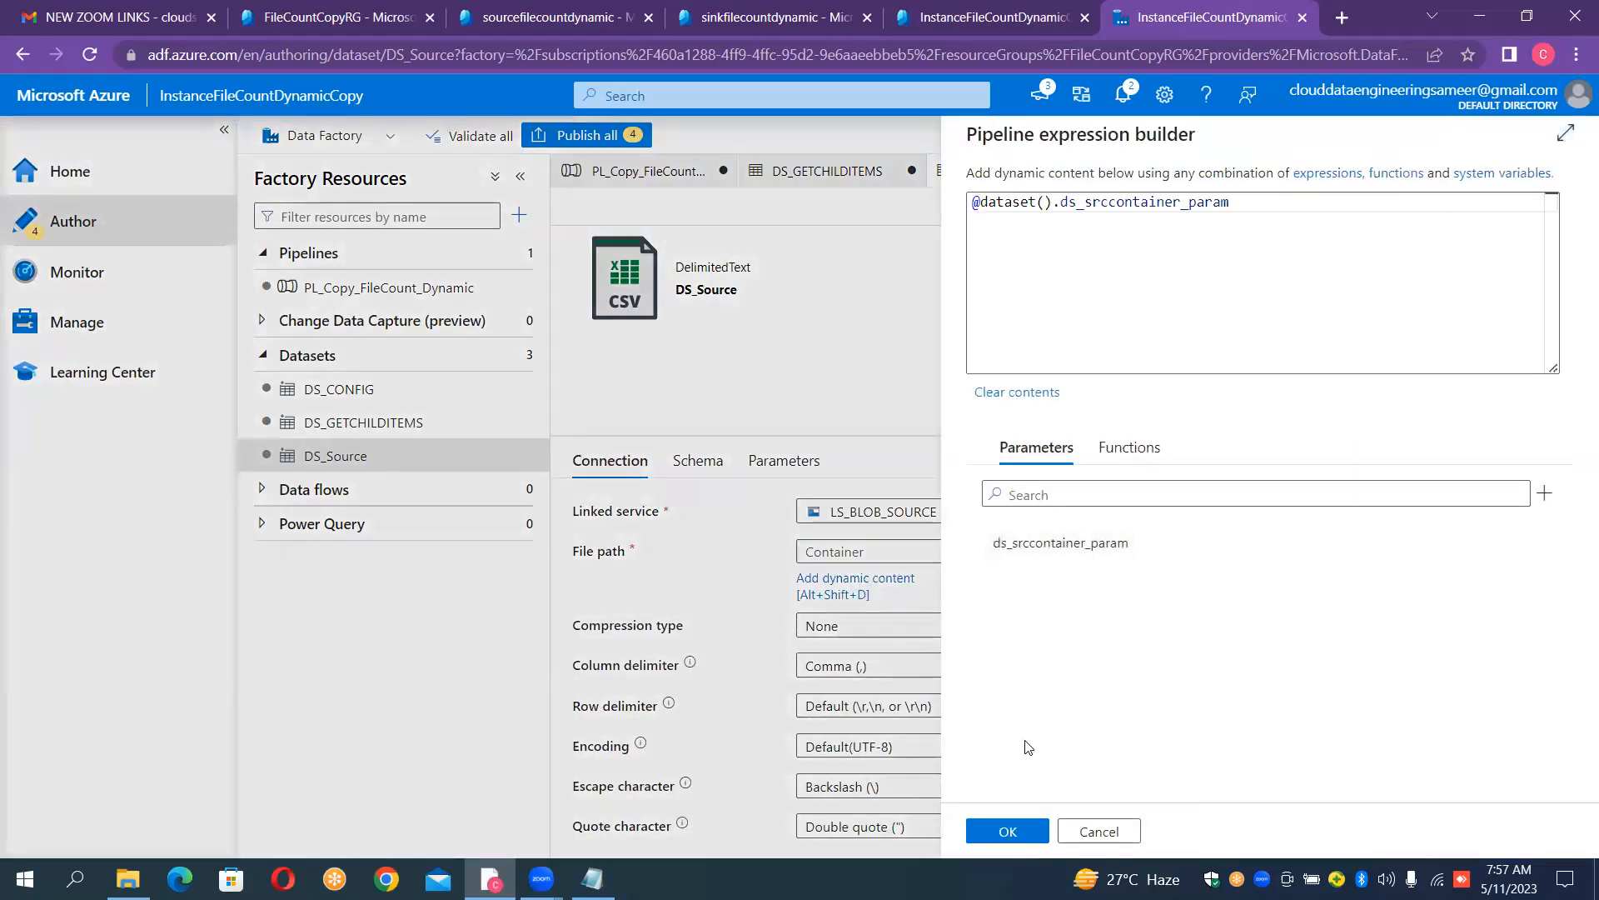
click(1009, 830)
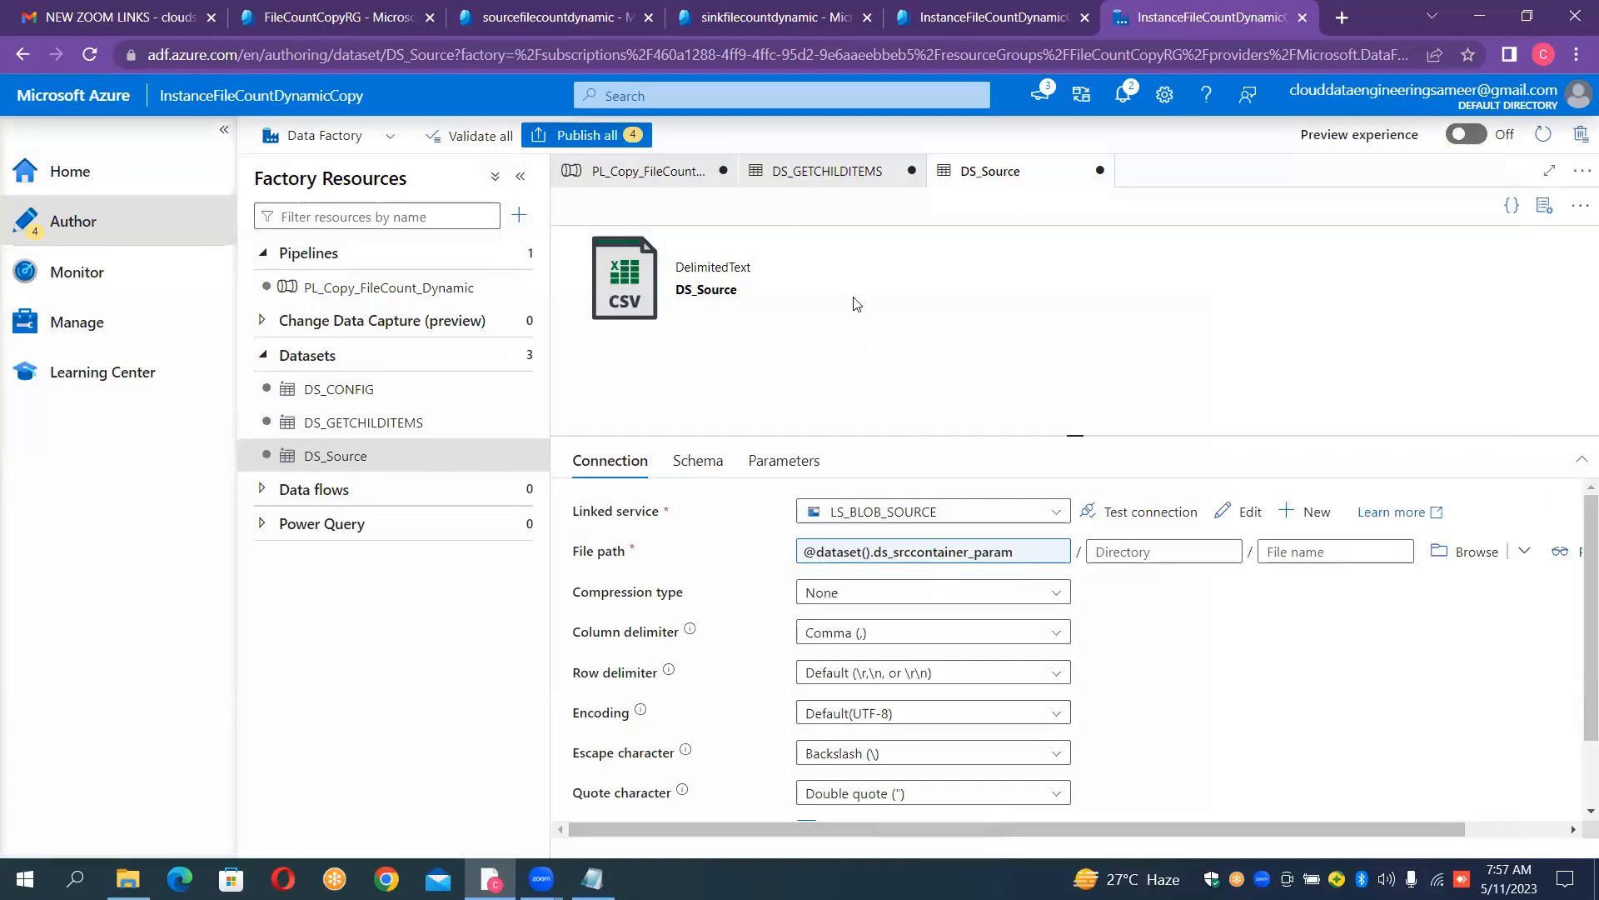
- Return to PL_Copy_FileCount_Dynamic and open the expression builder for Copy data1's ds_srccontainer_param source value
click(679, 174)
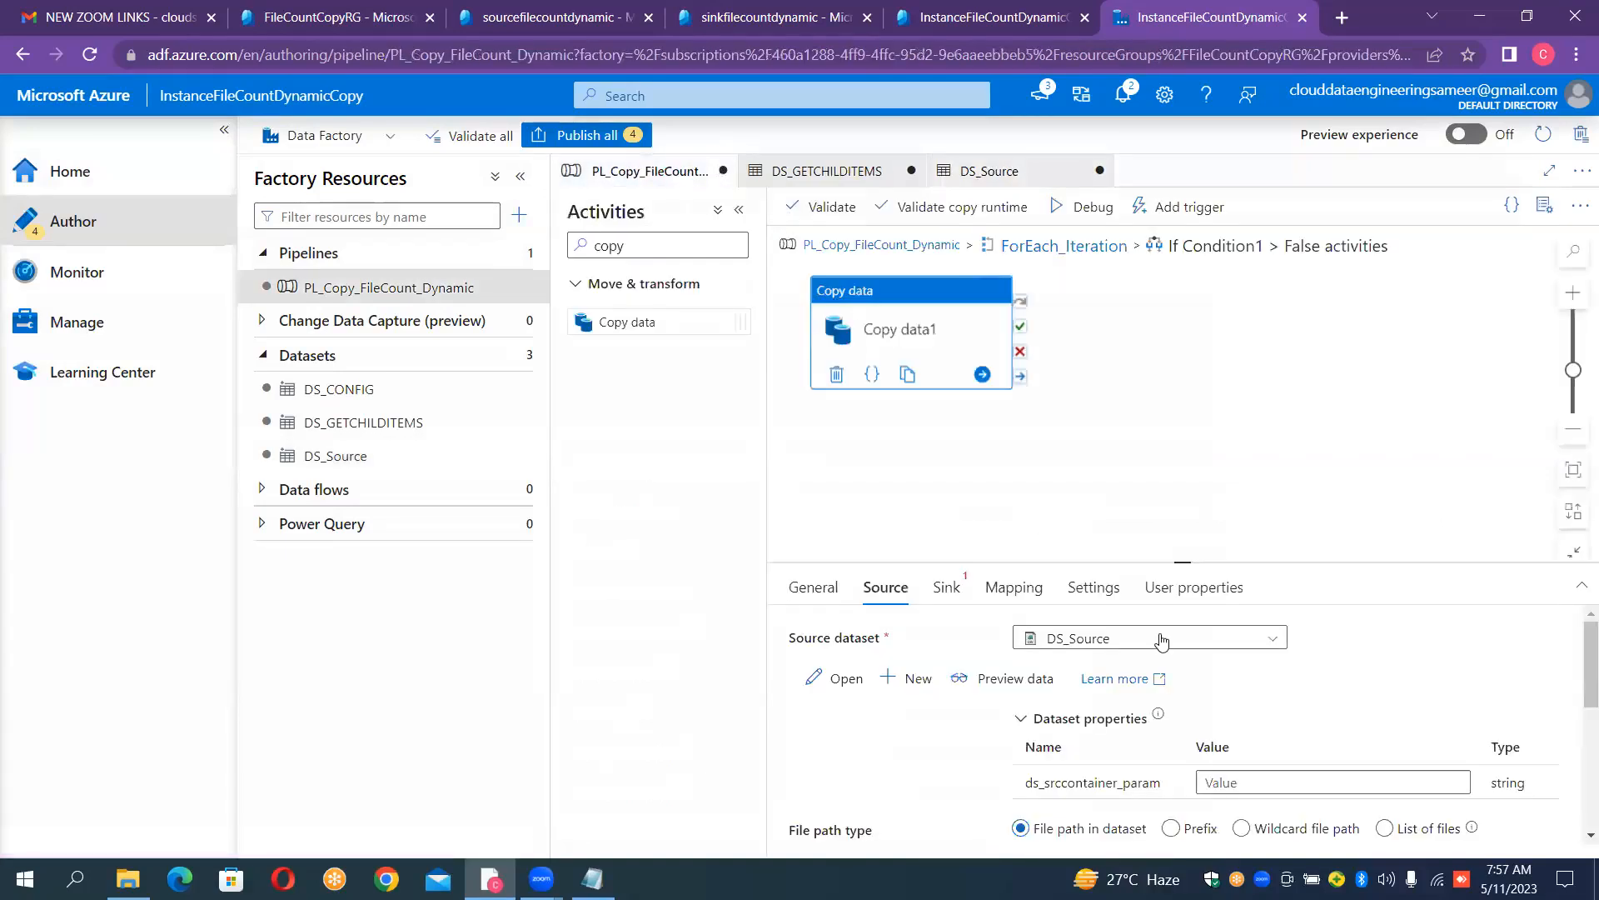
click(1249, 781)
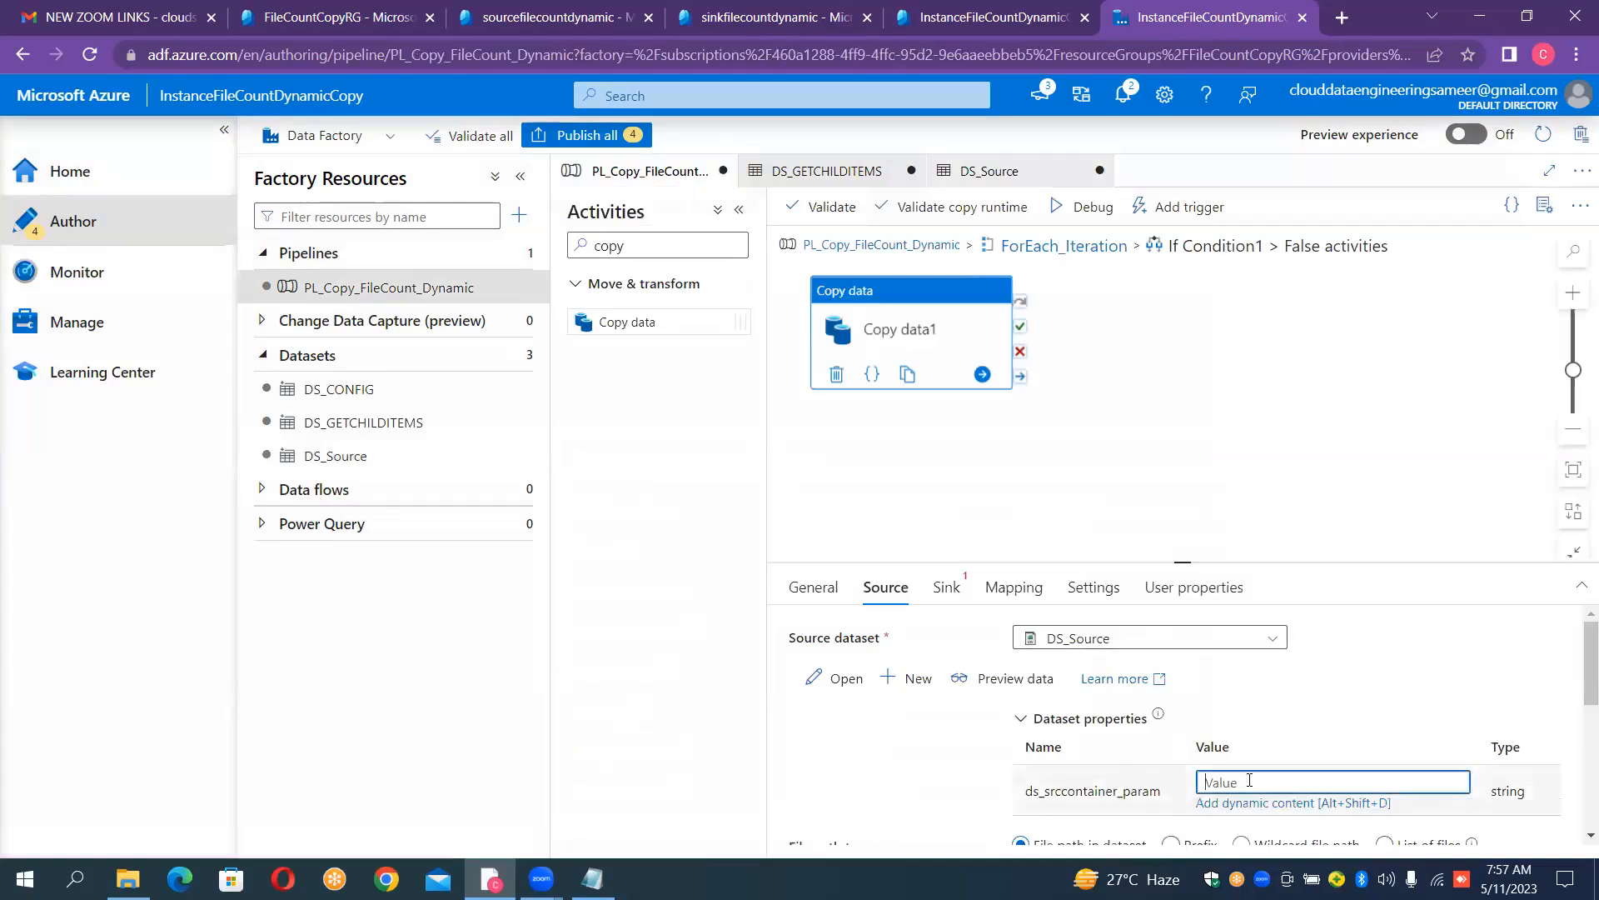
click(1261, 805)
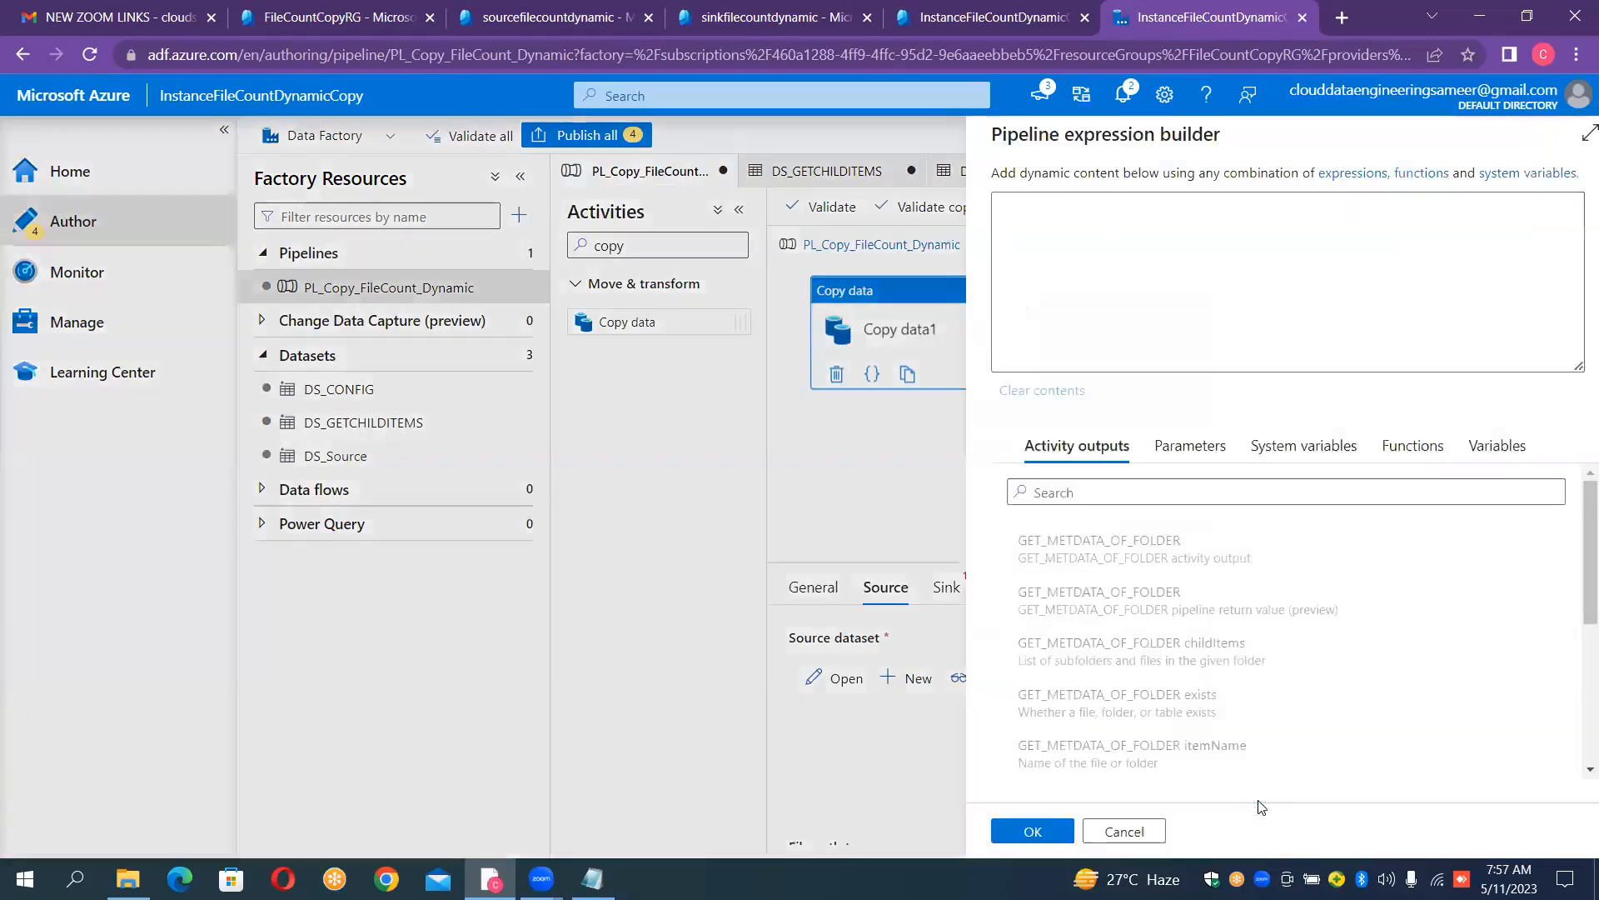
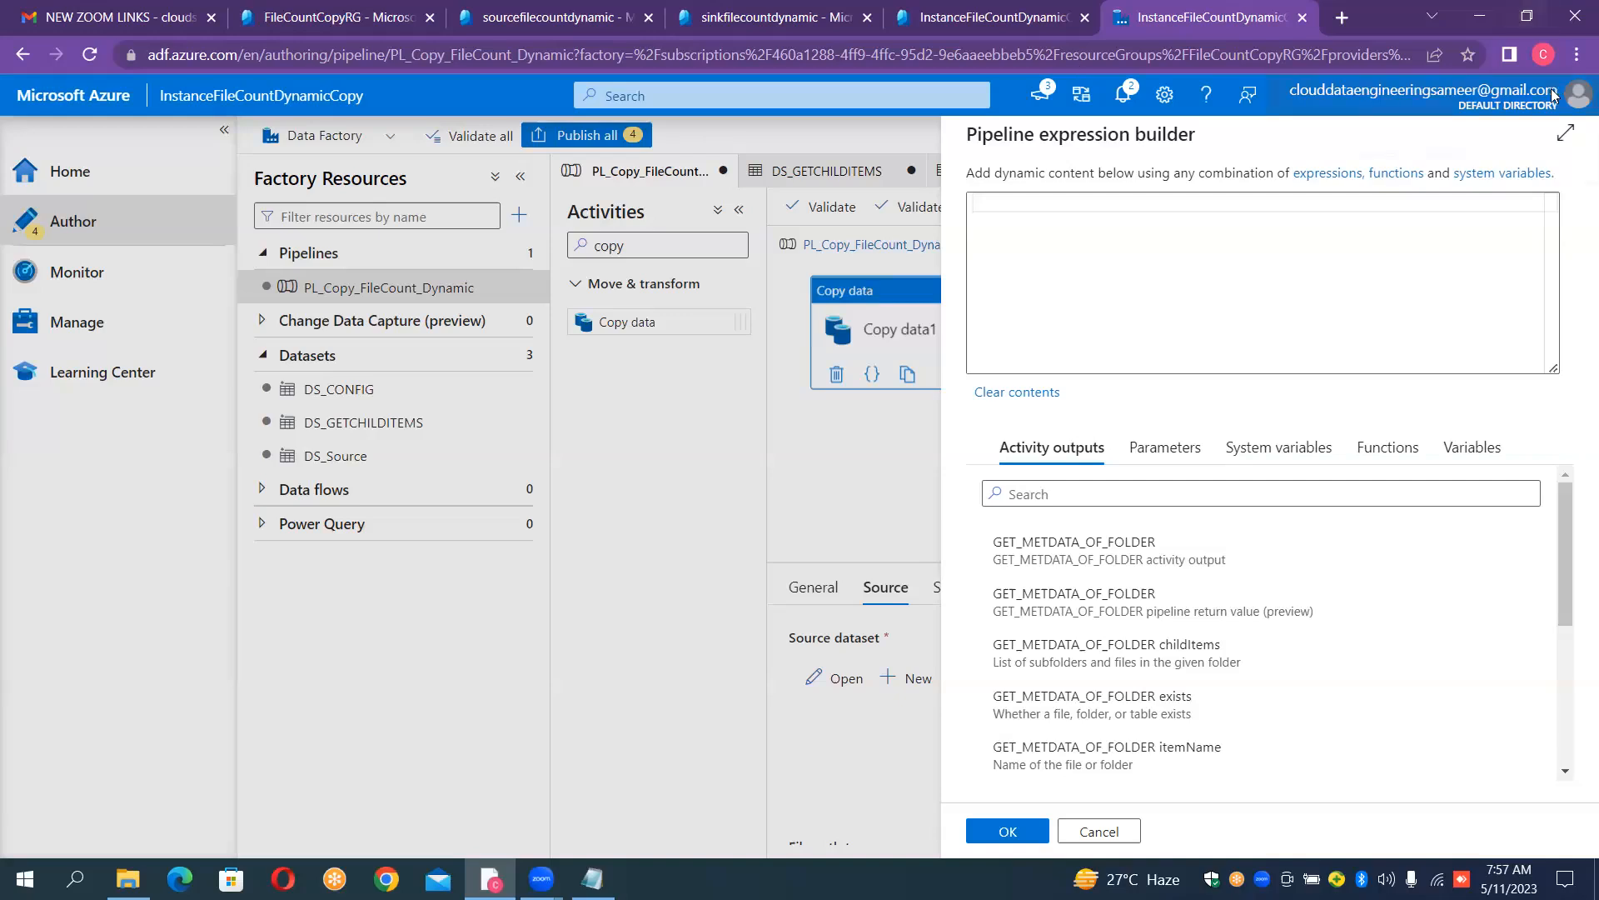
click(1111, 831)
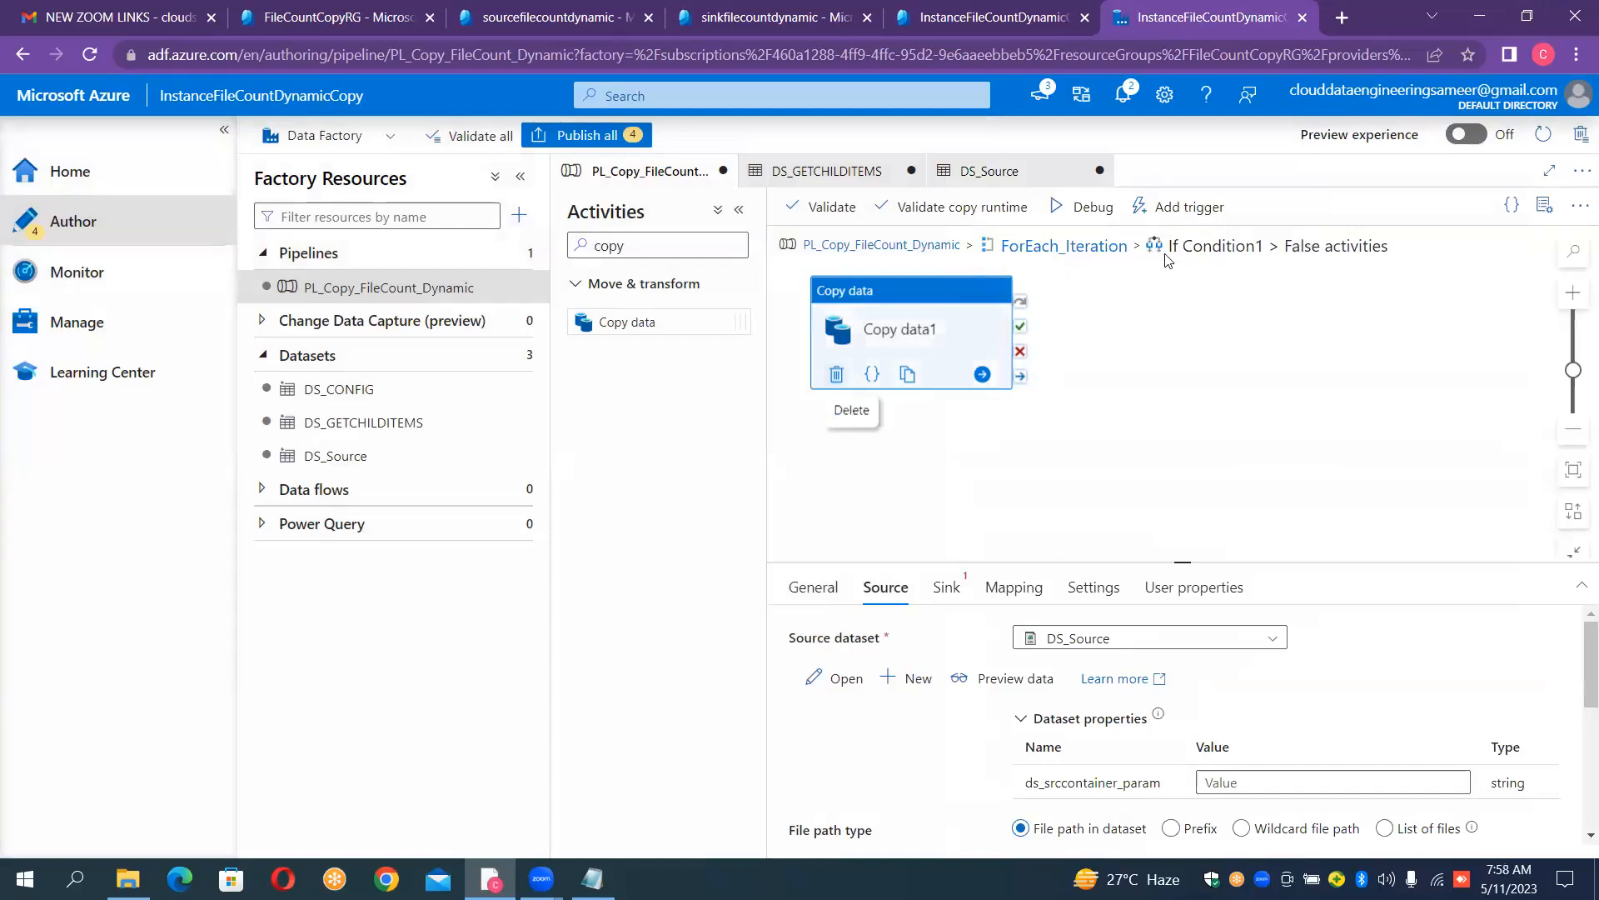
click(1241, 784)
click(1241, 784)
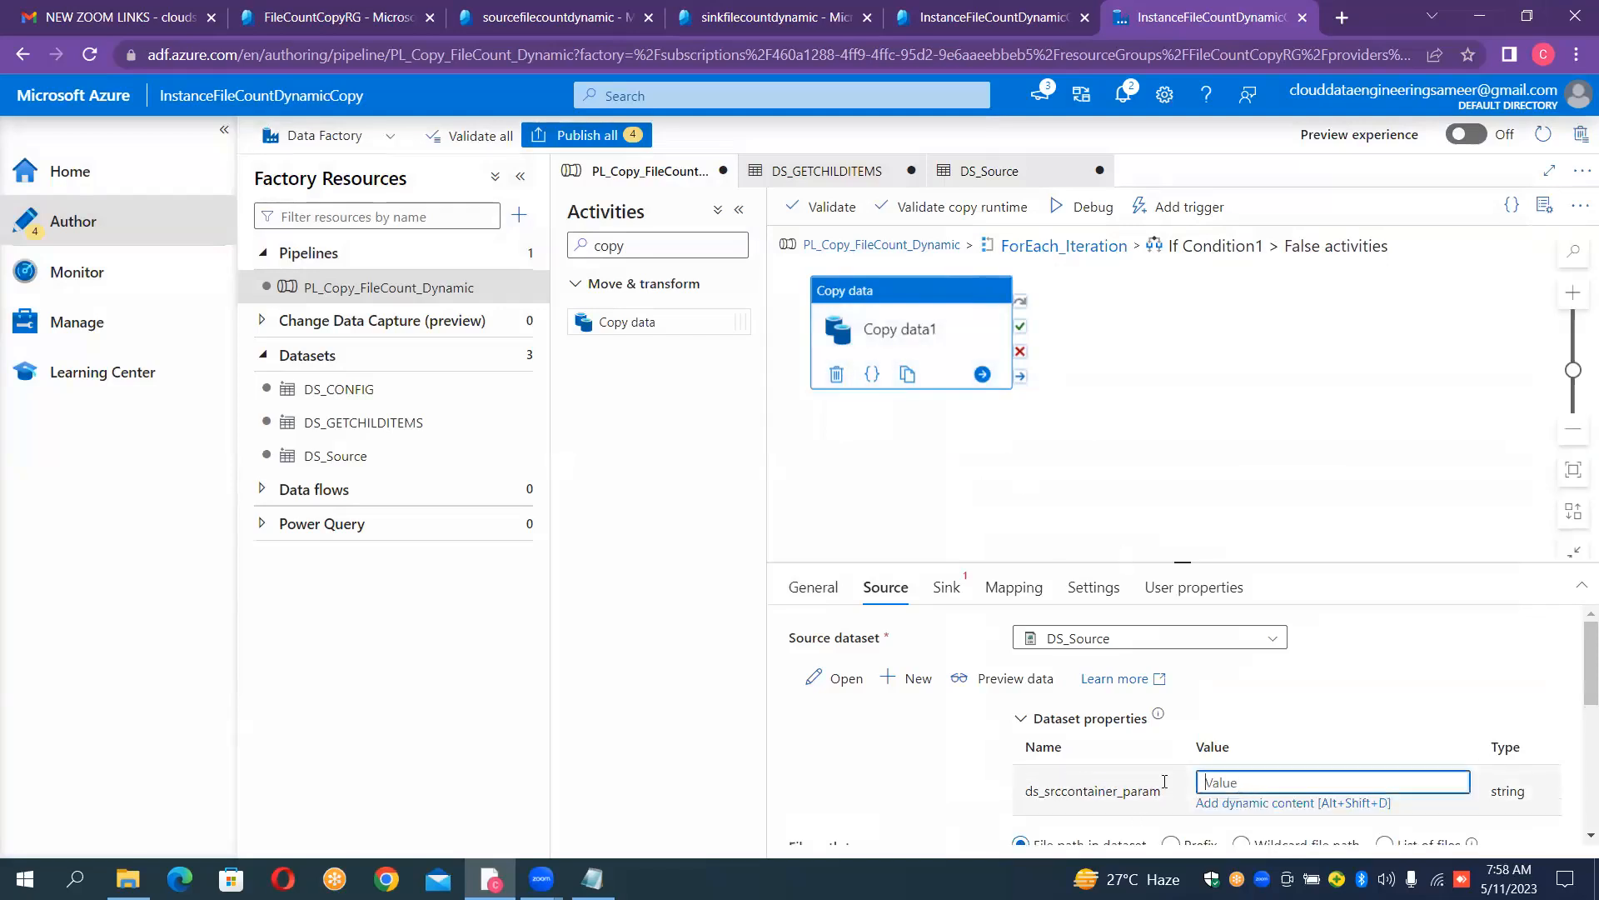
click(1272, 803)
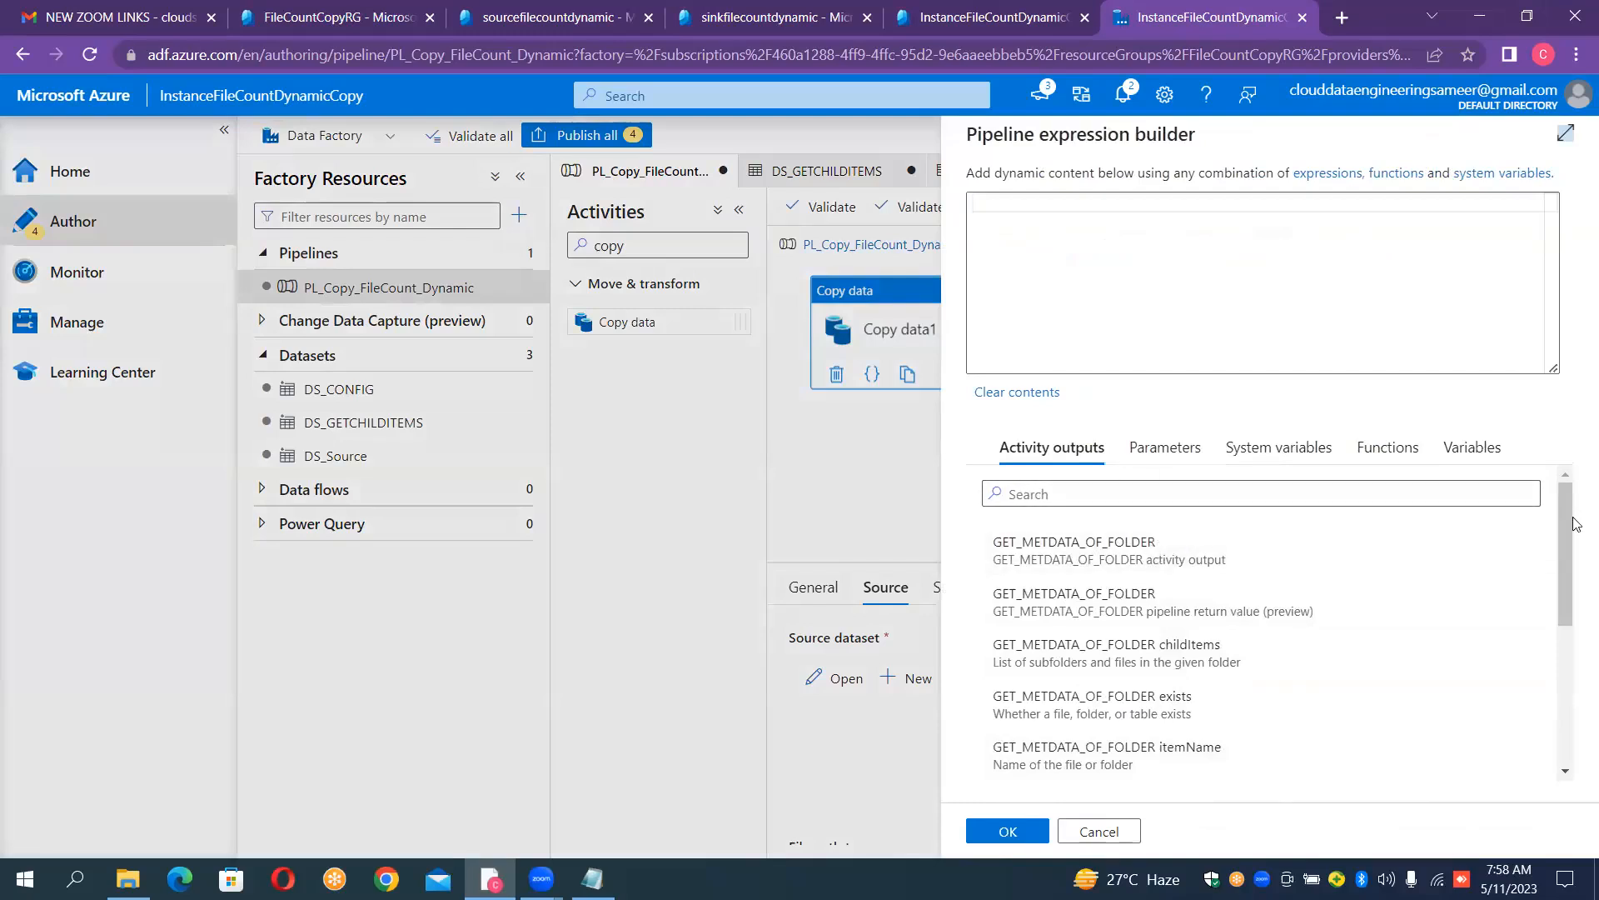
drag(1573, 549, 1577, 640)
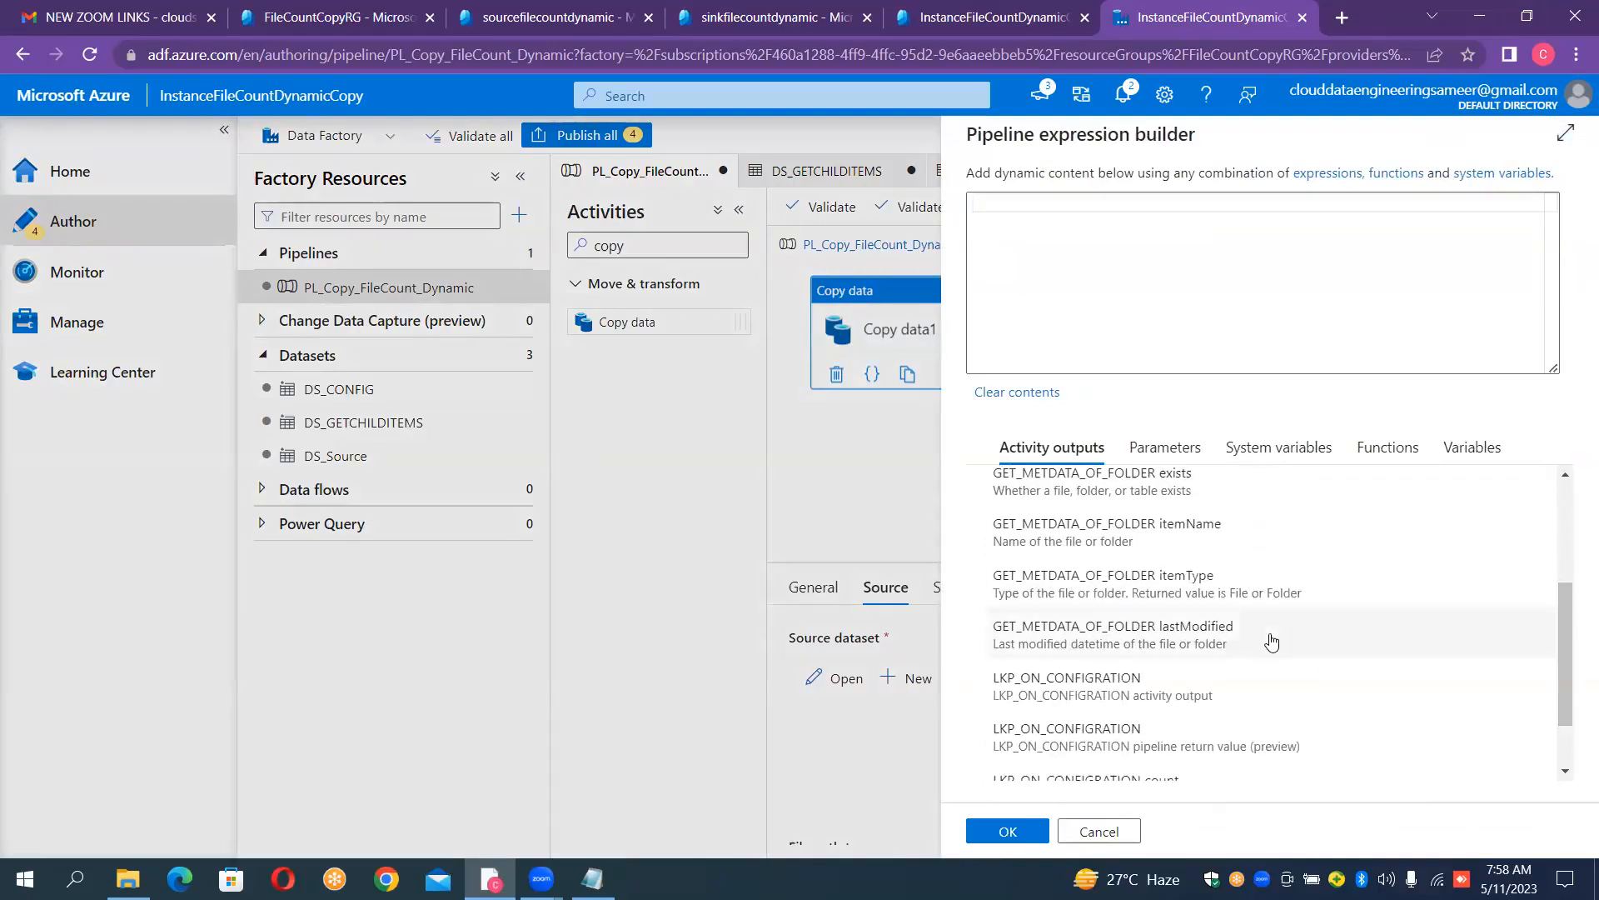
click(1175, 688)
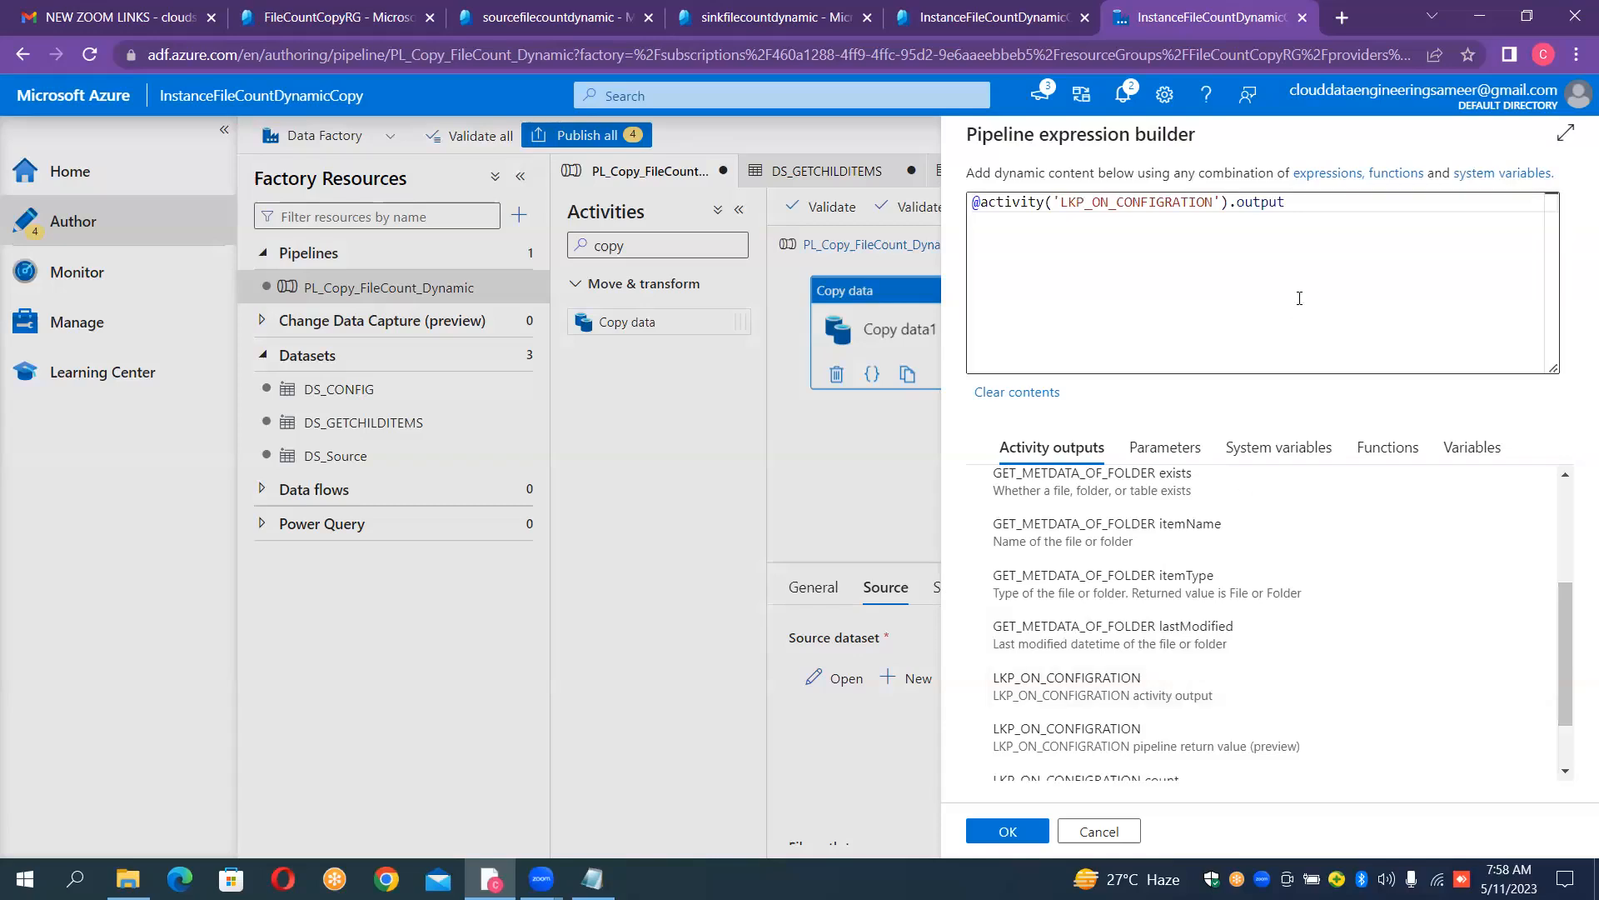
key(ctrl+a)
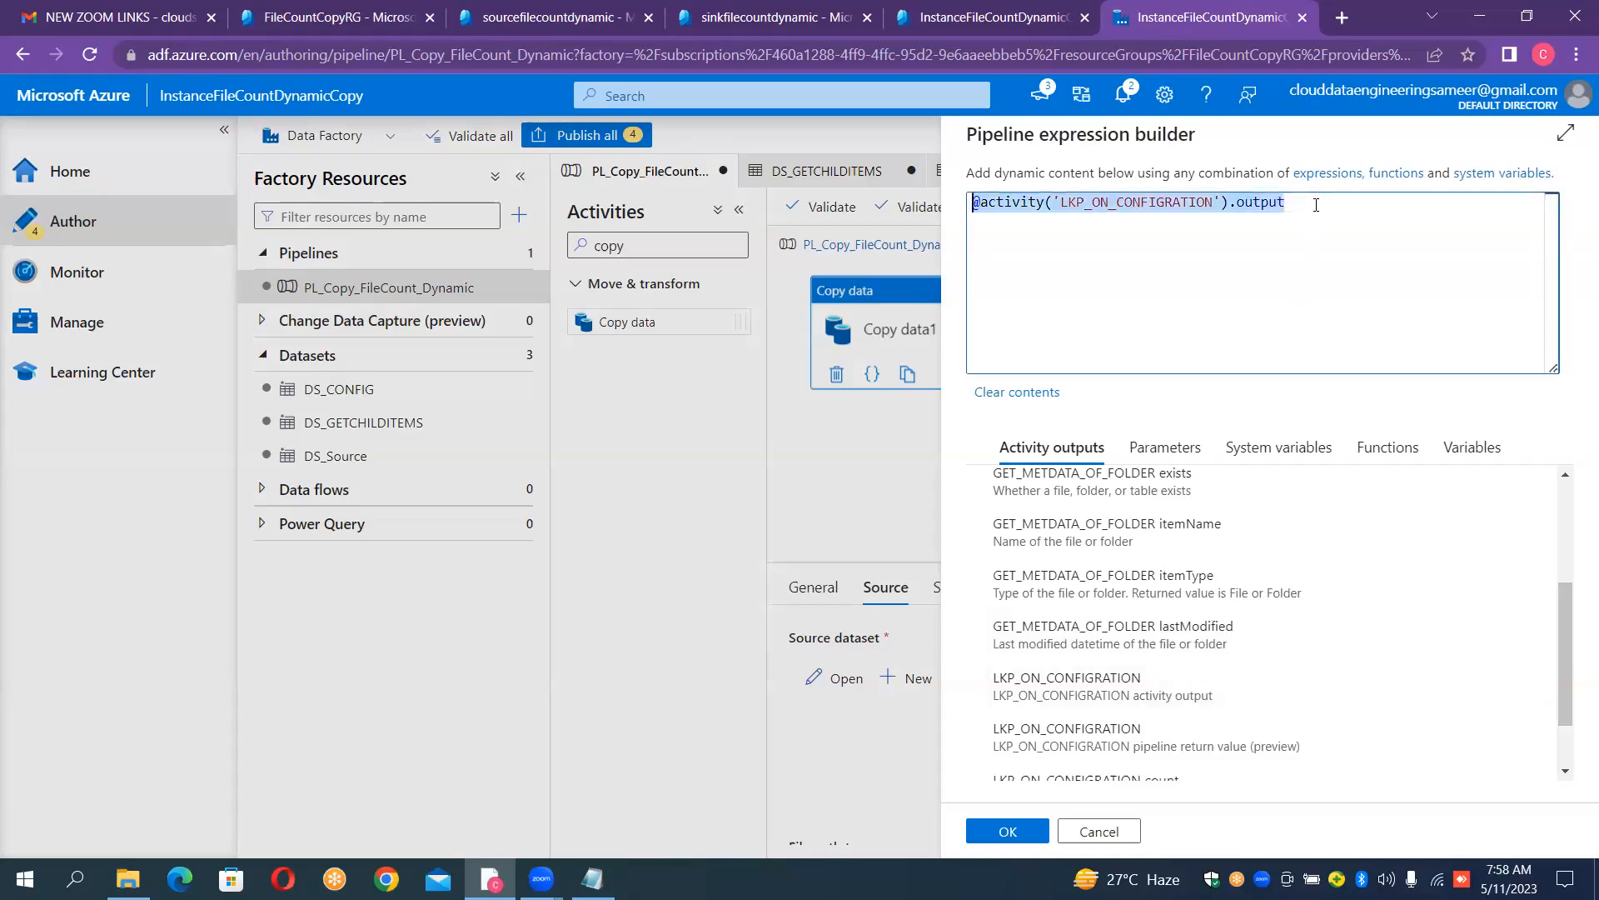
key(BackSpace)
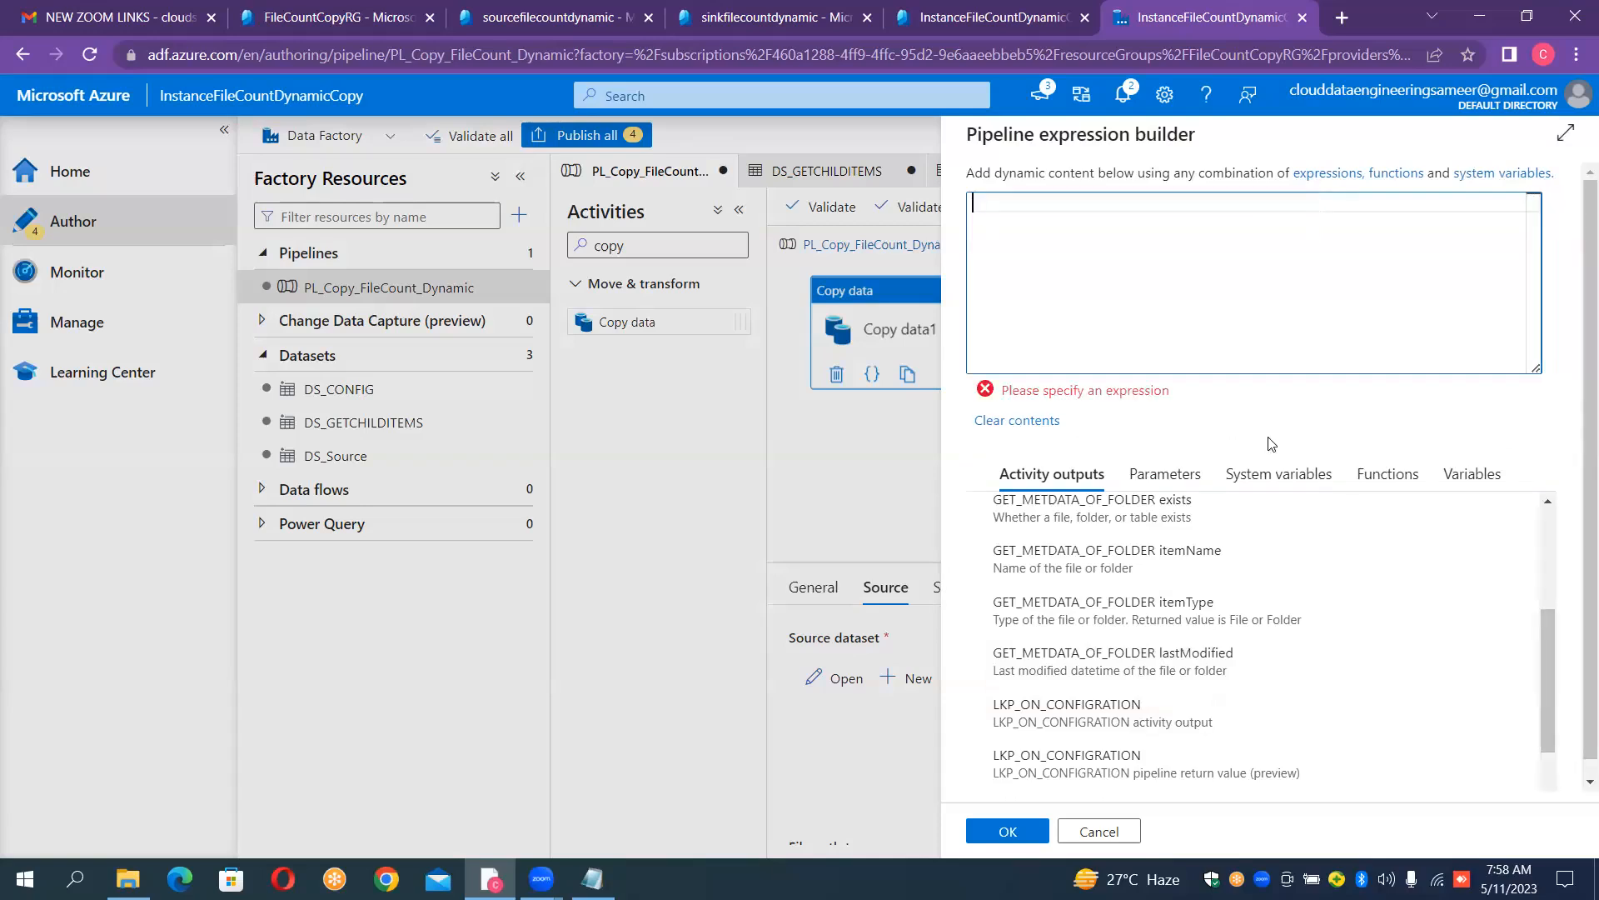
drag(1548, 673, 1545, 576)
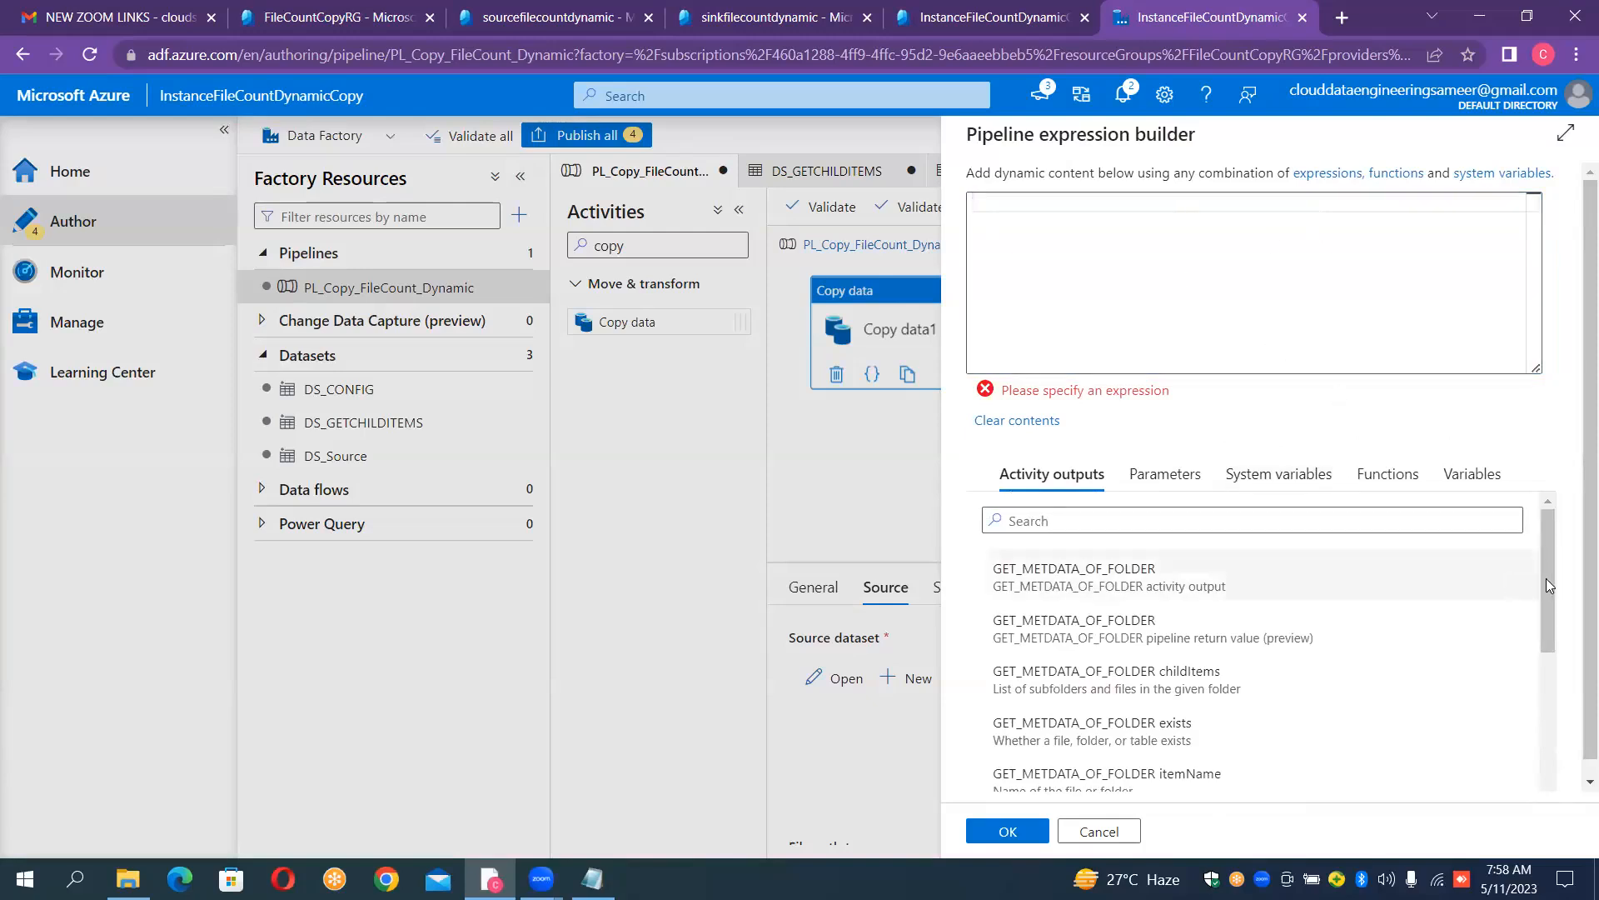
drag(1548, 578, 1577, 565)
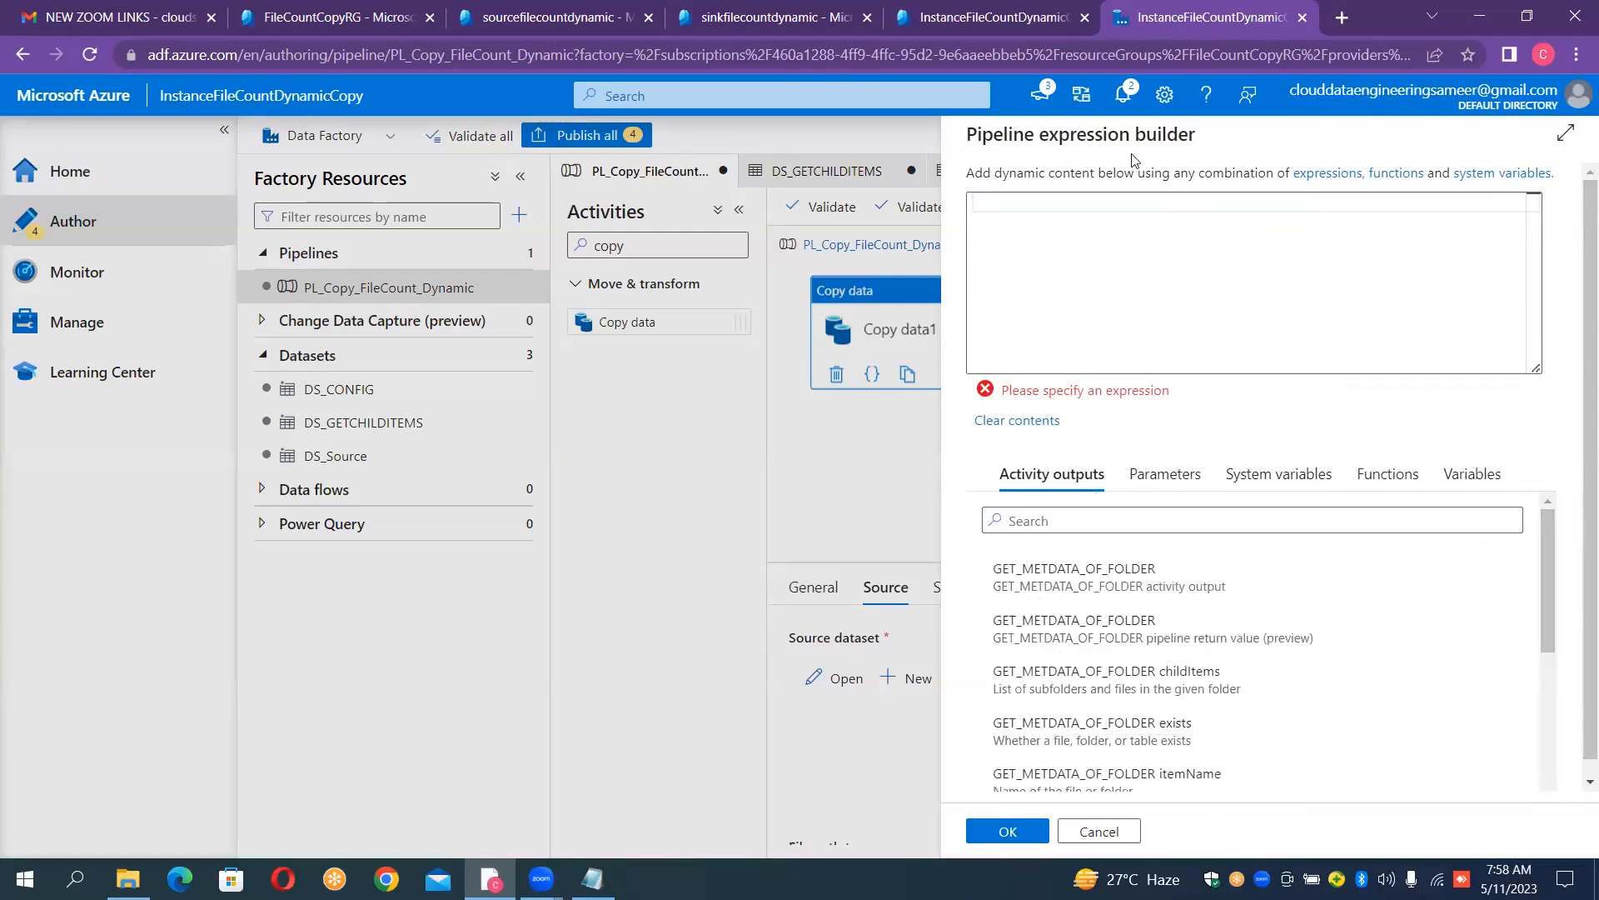
click(1005, 209)
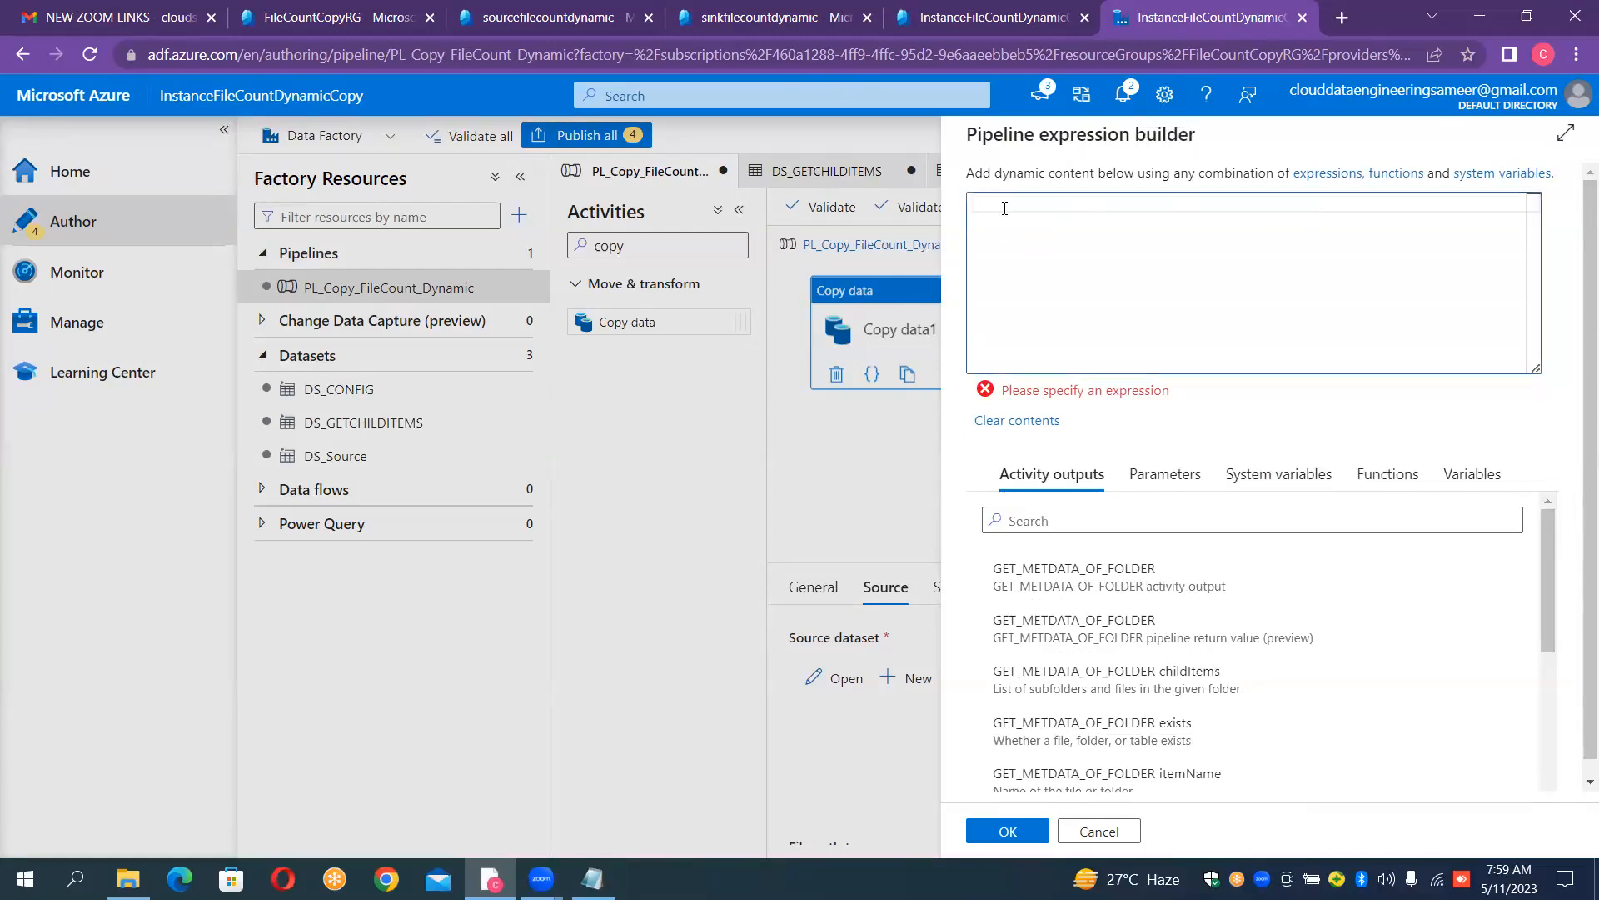
text(@it)
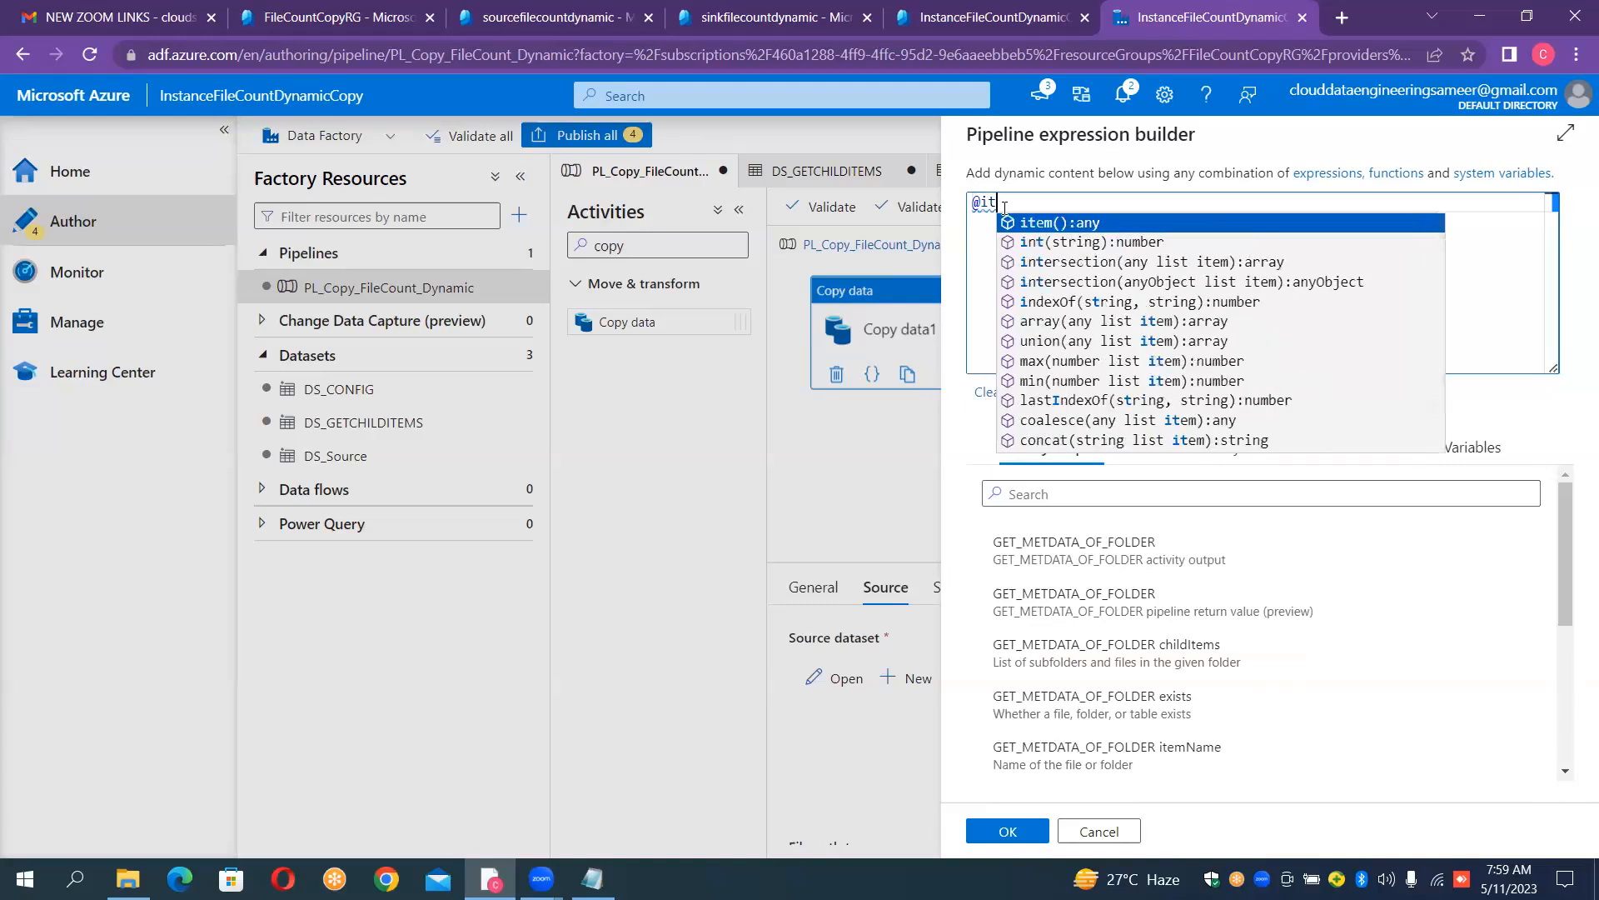
key(Return)
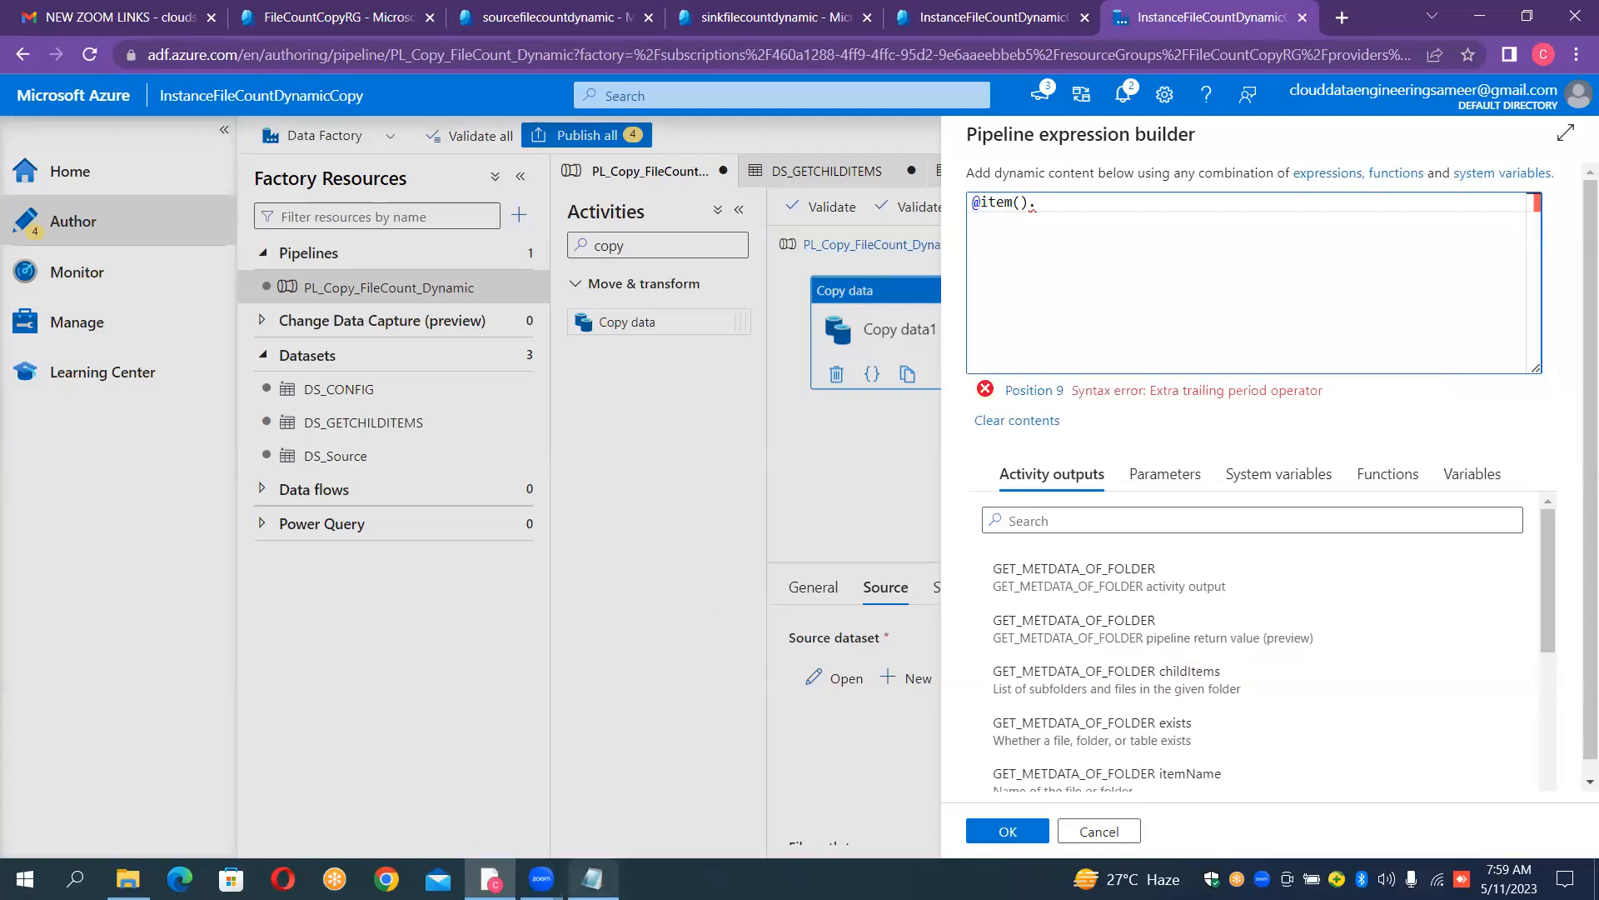
click(592, 878)
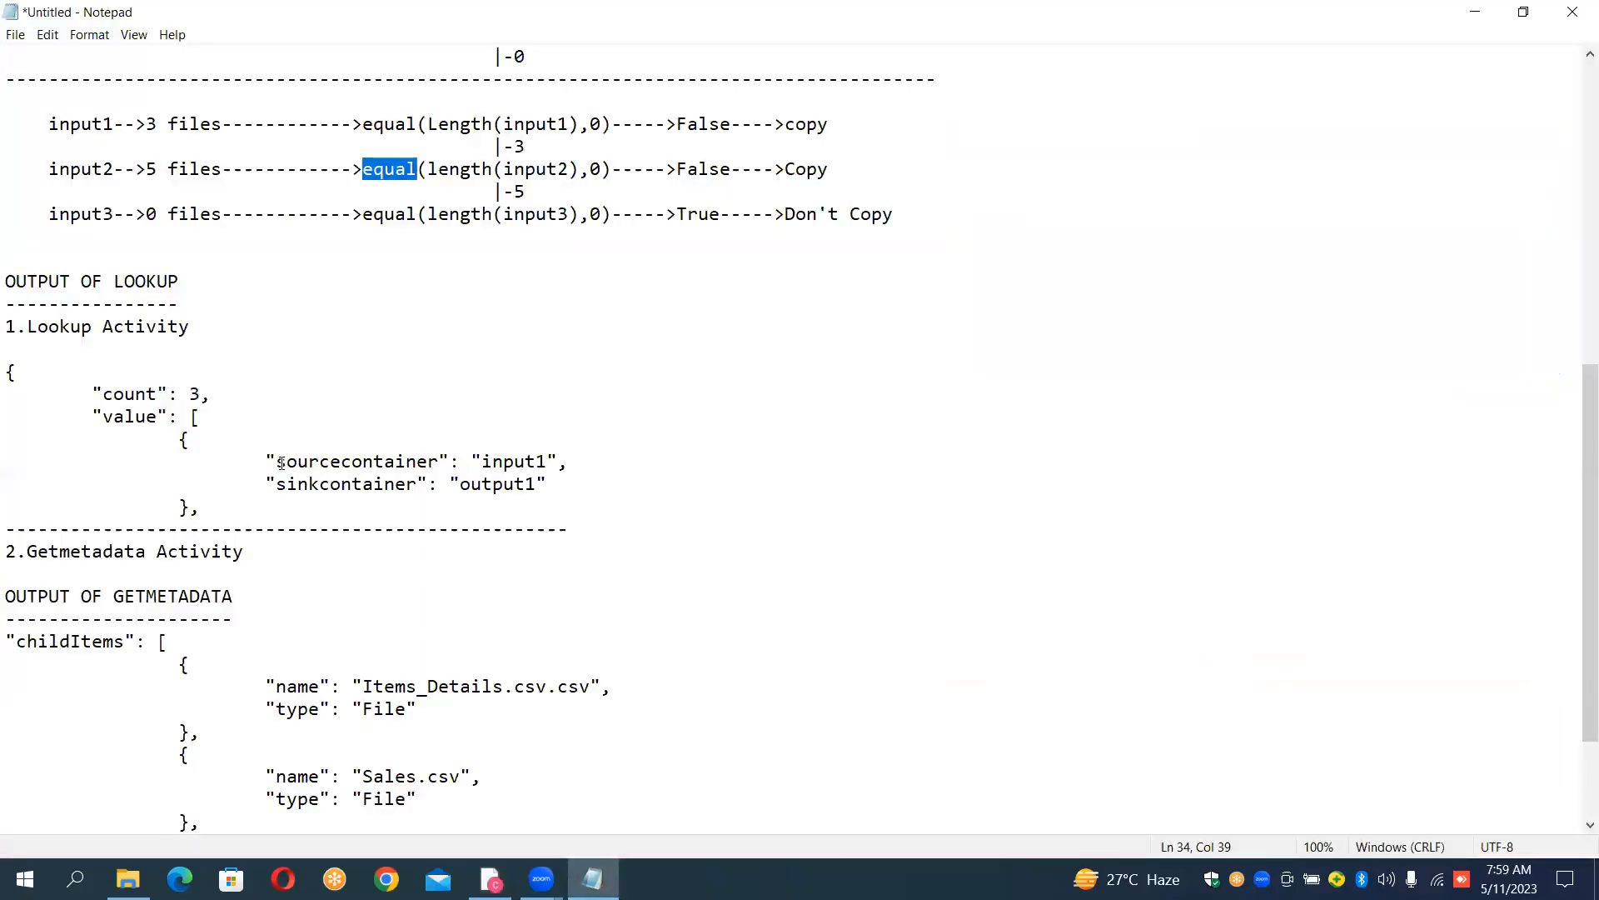
drag(273, 456, 439, 456)
key(ctrl+c)
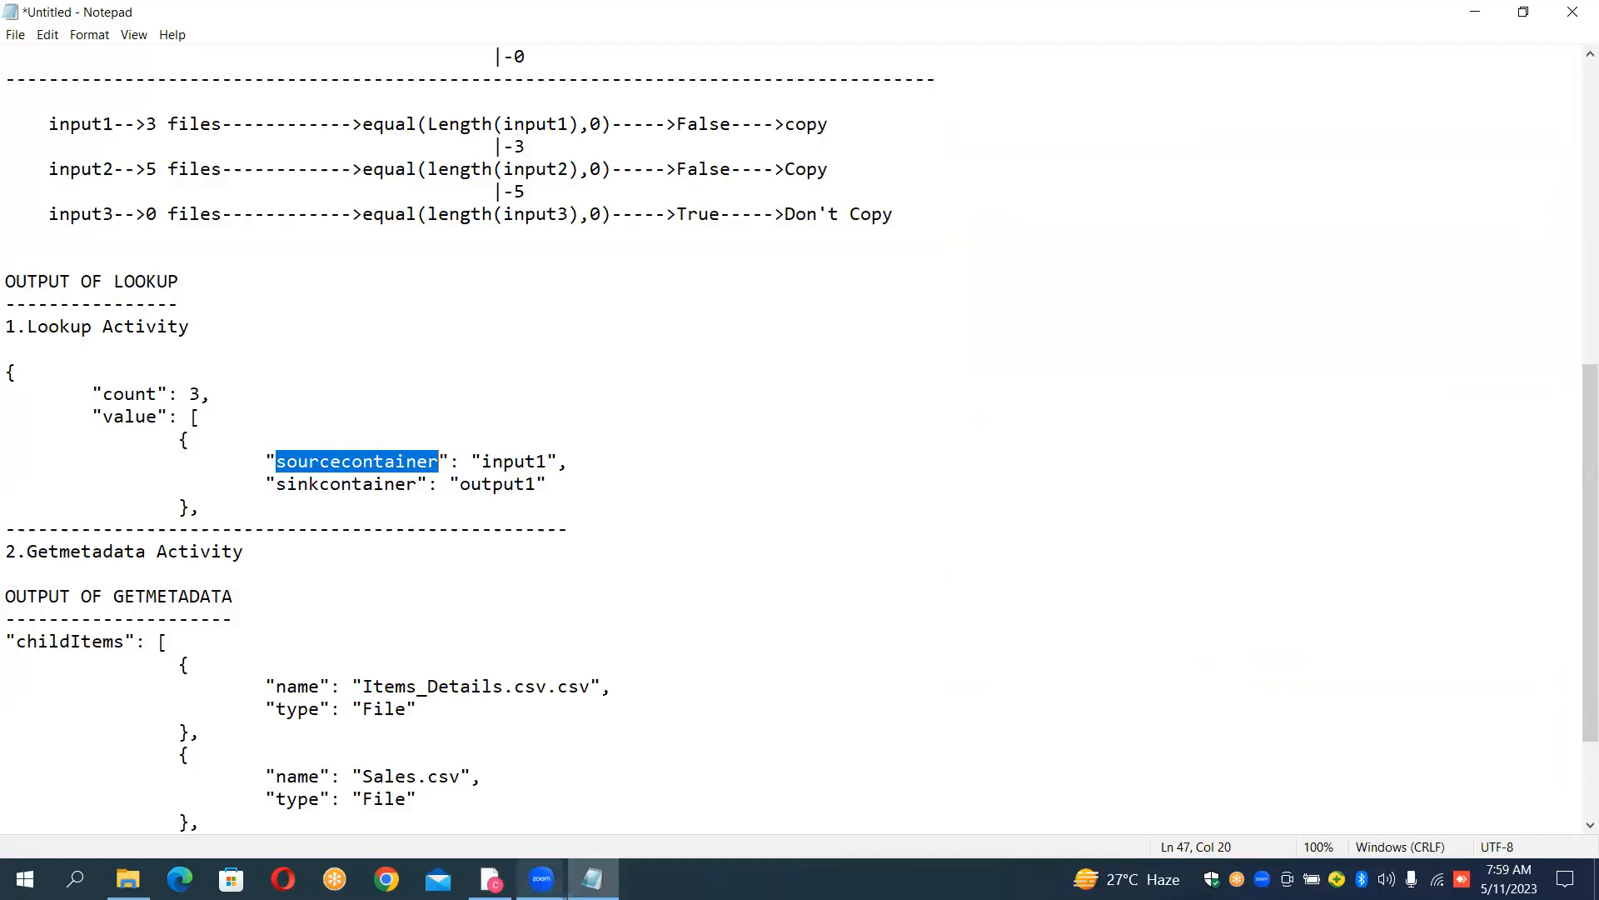
click(490, 879)
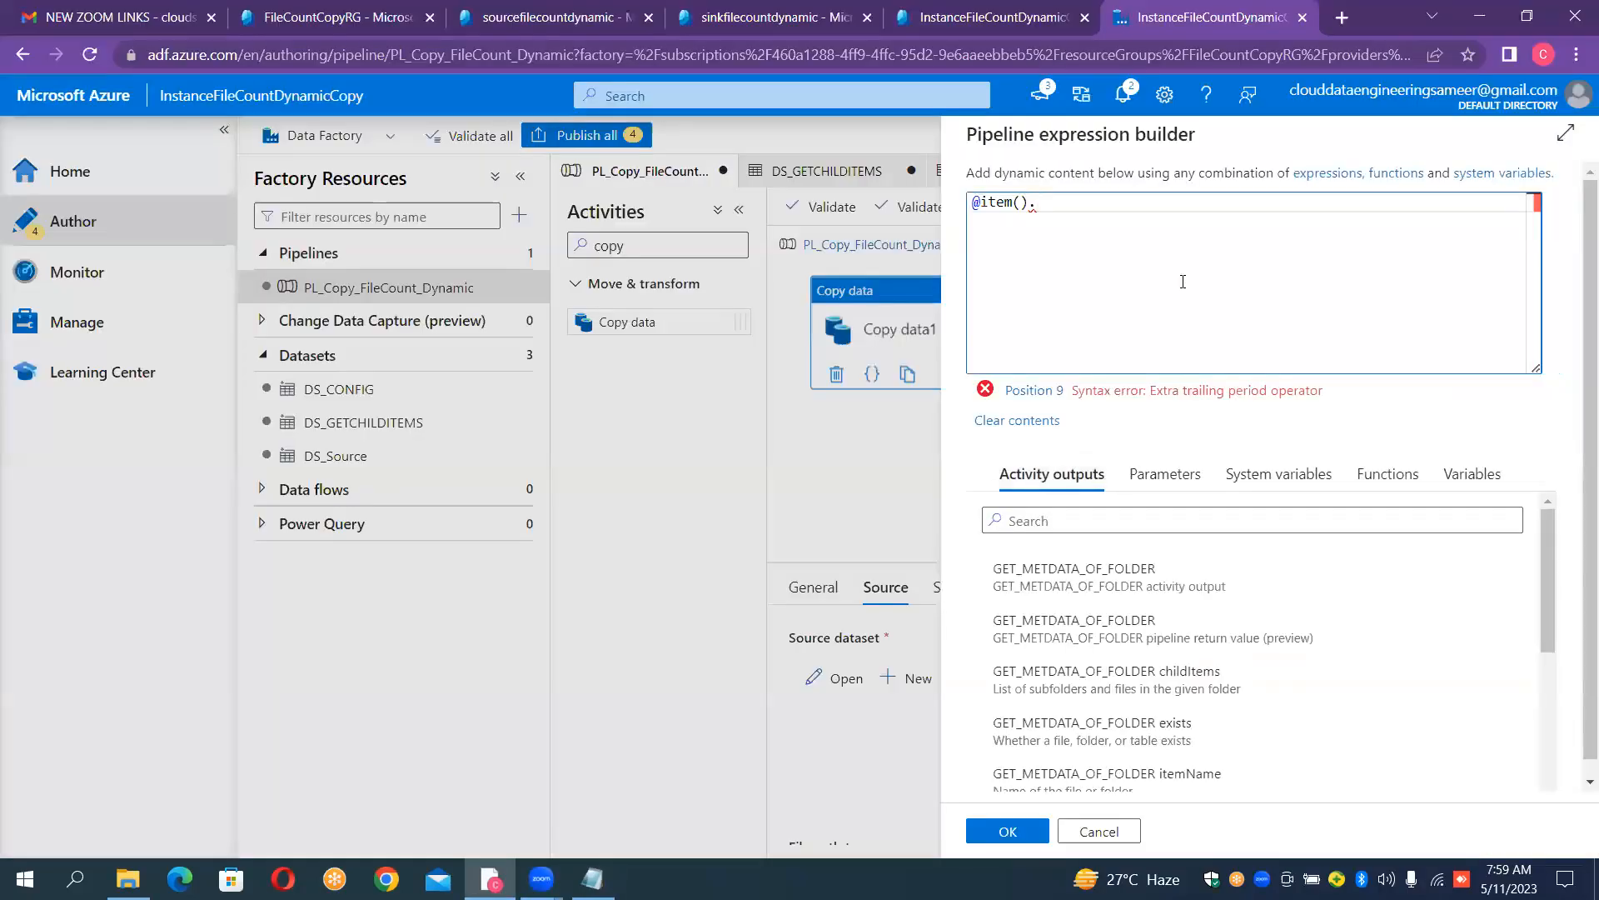
key(ctrl+v)
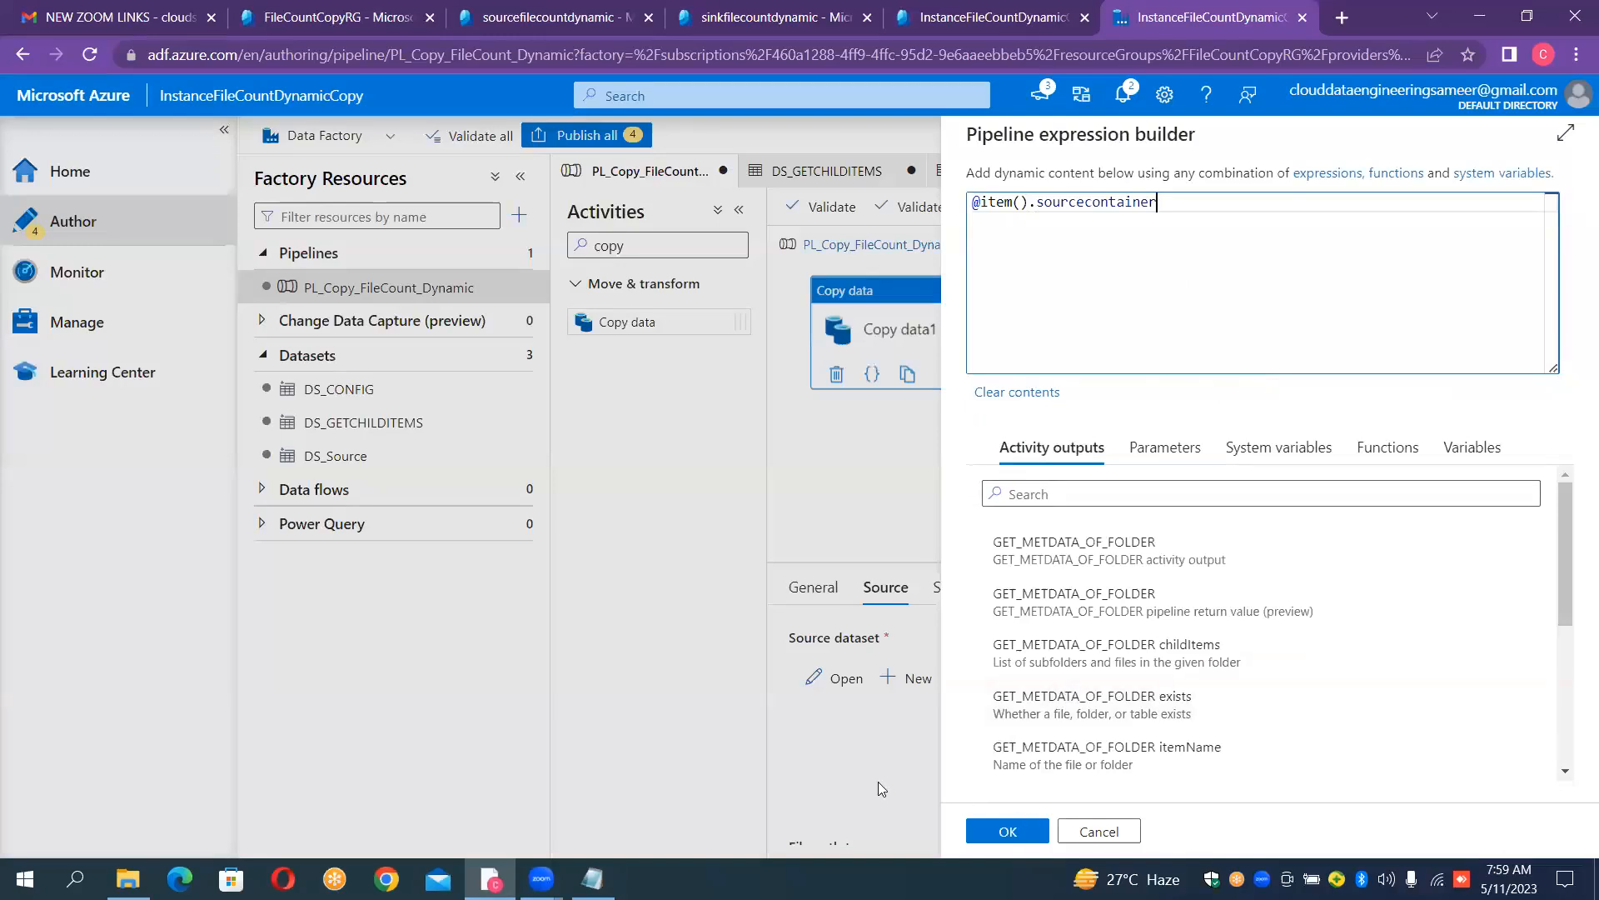
click(1007, 832)
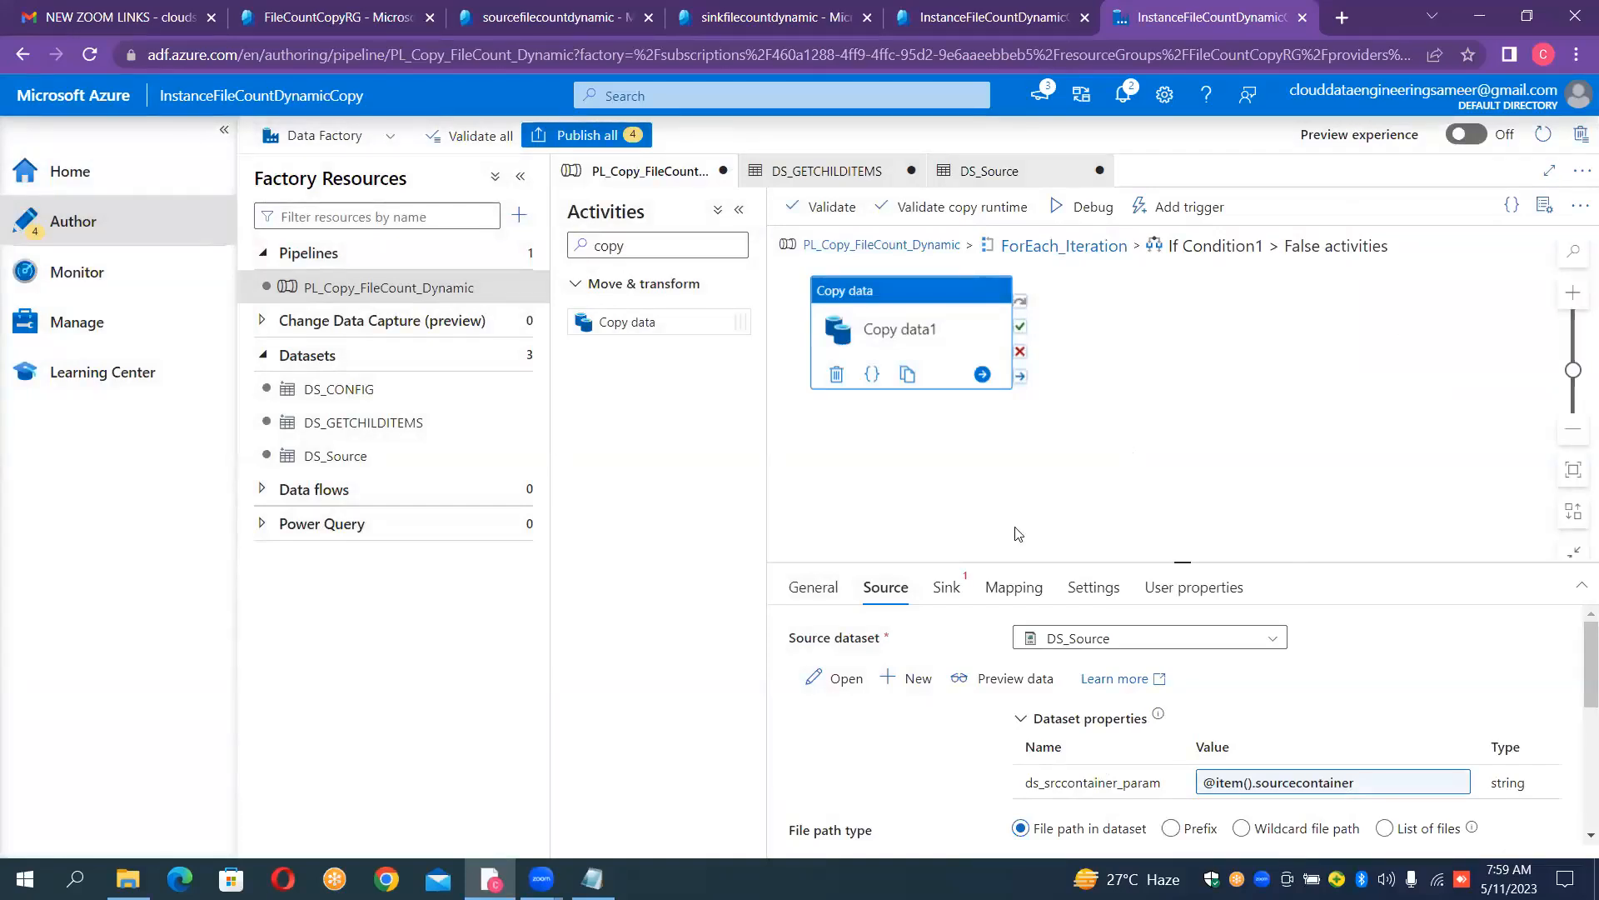
- Start a new sink dataset for Copy data1 using Azure Data Lake Storage Gen2 and the DelimitedText format
click(967, 581)
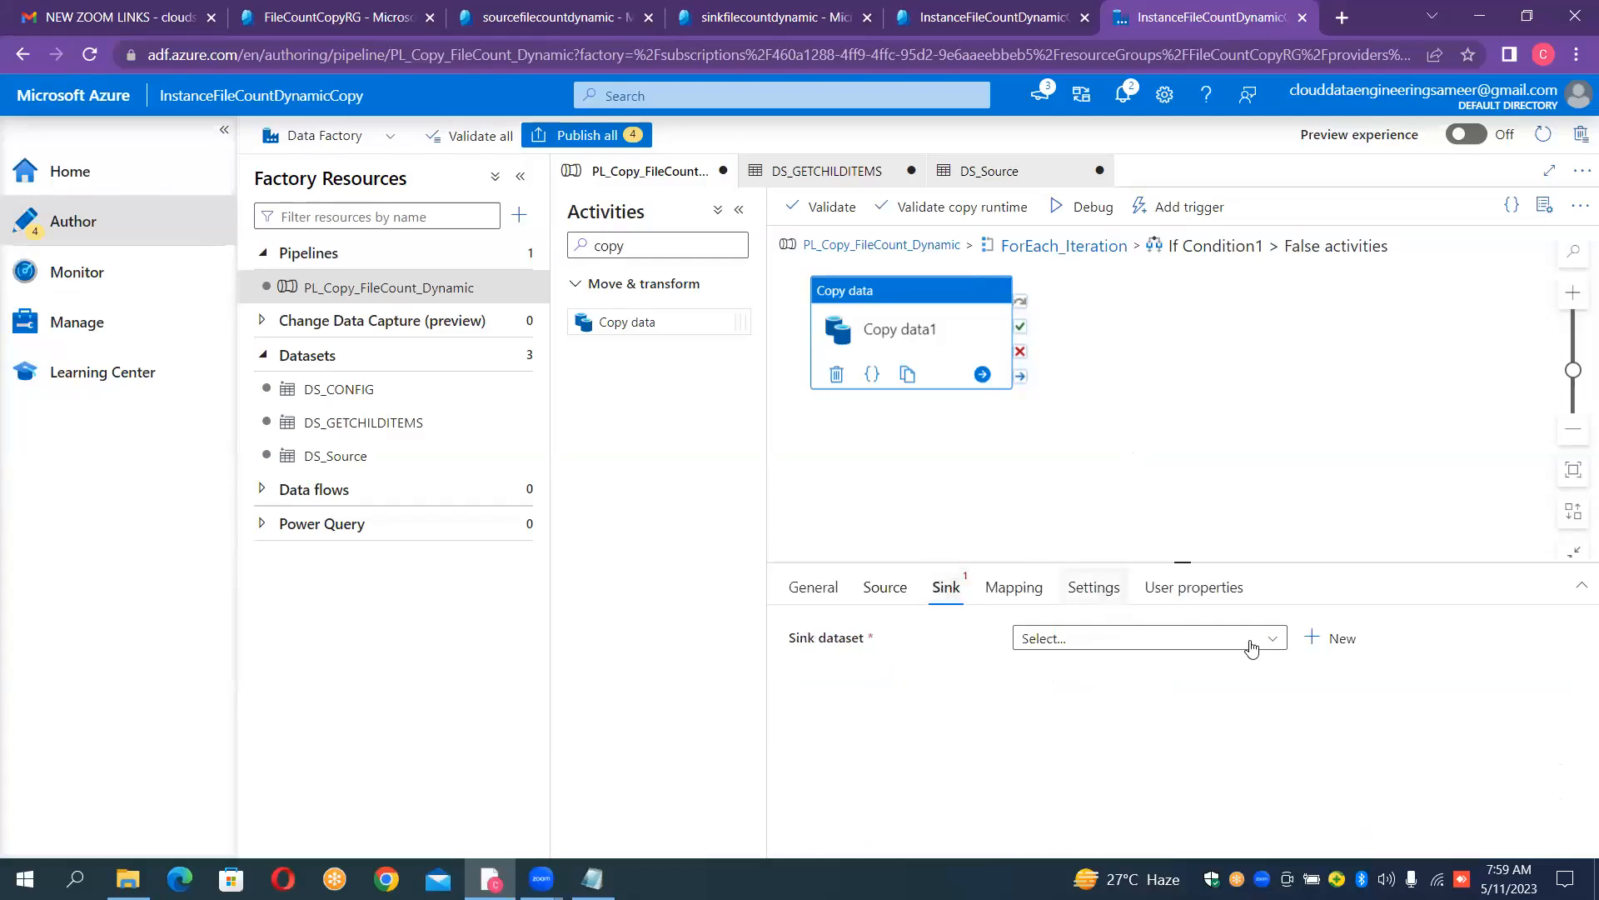
click(1308, 641)
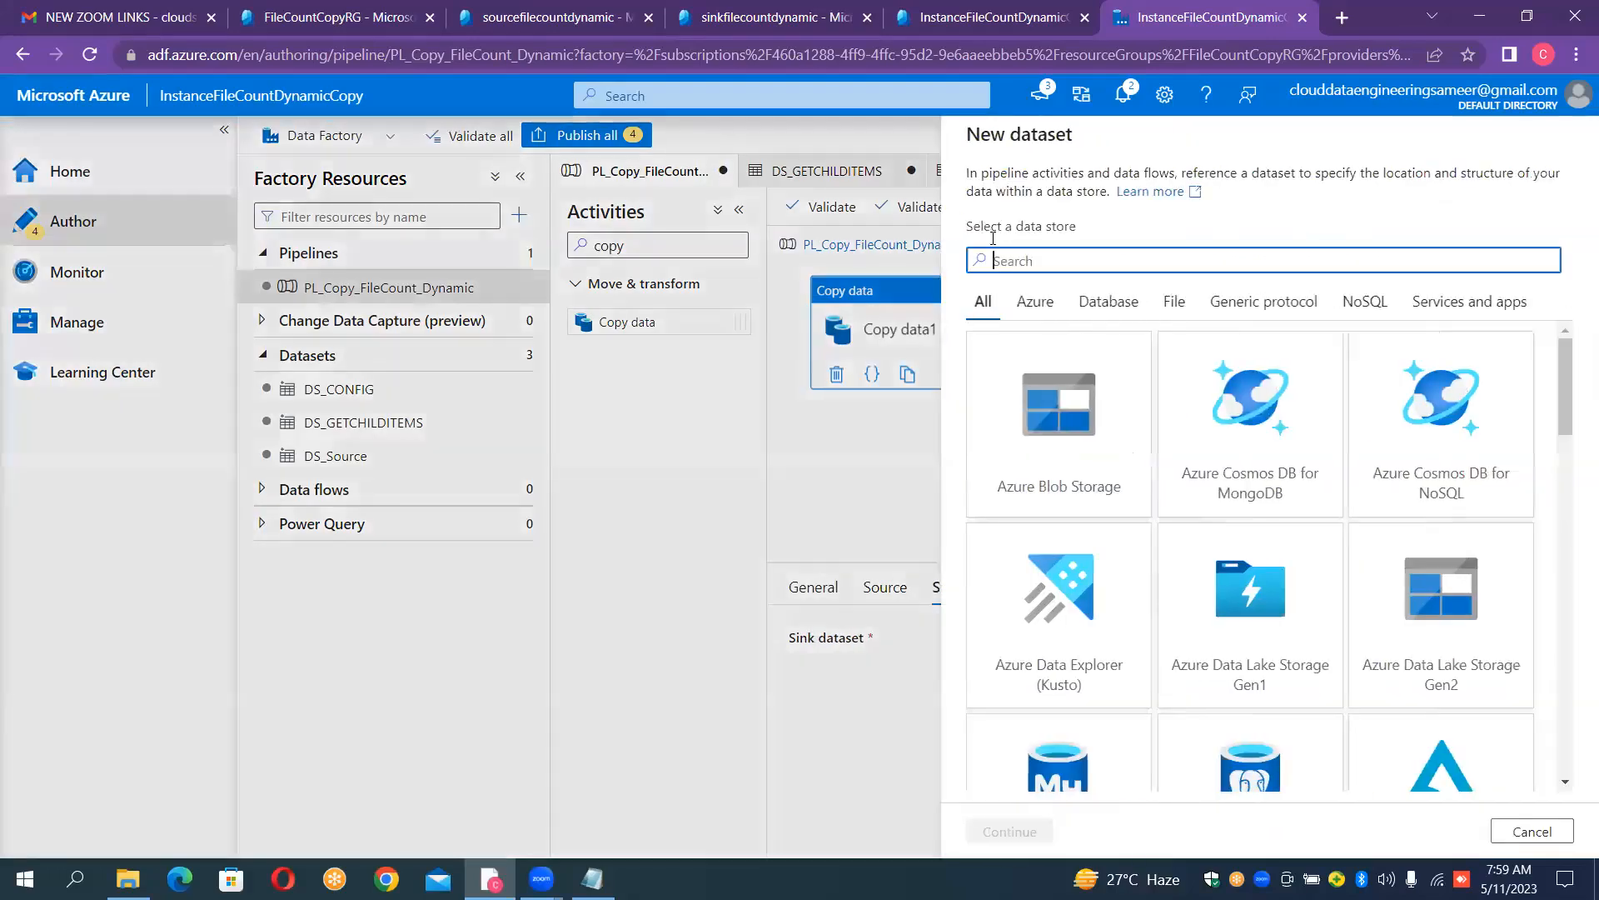
text(2)
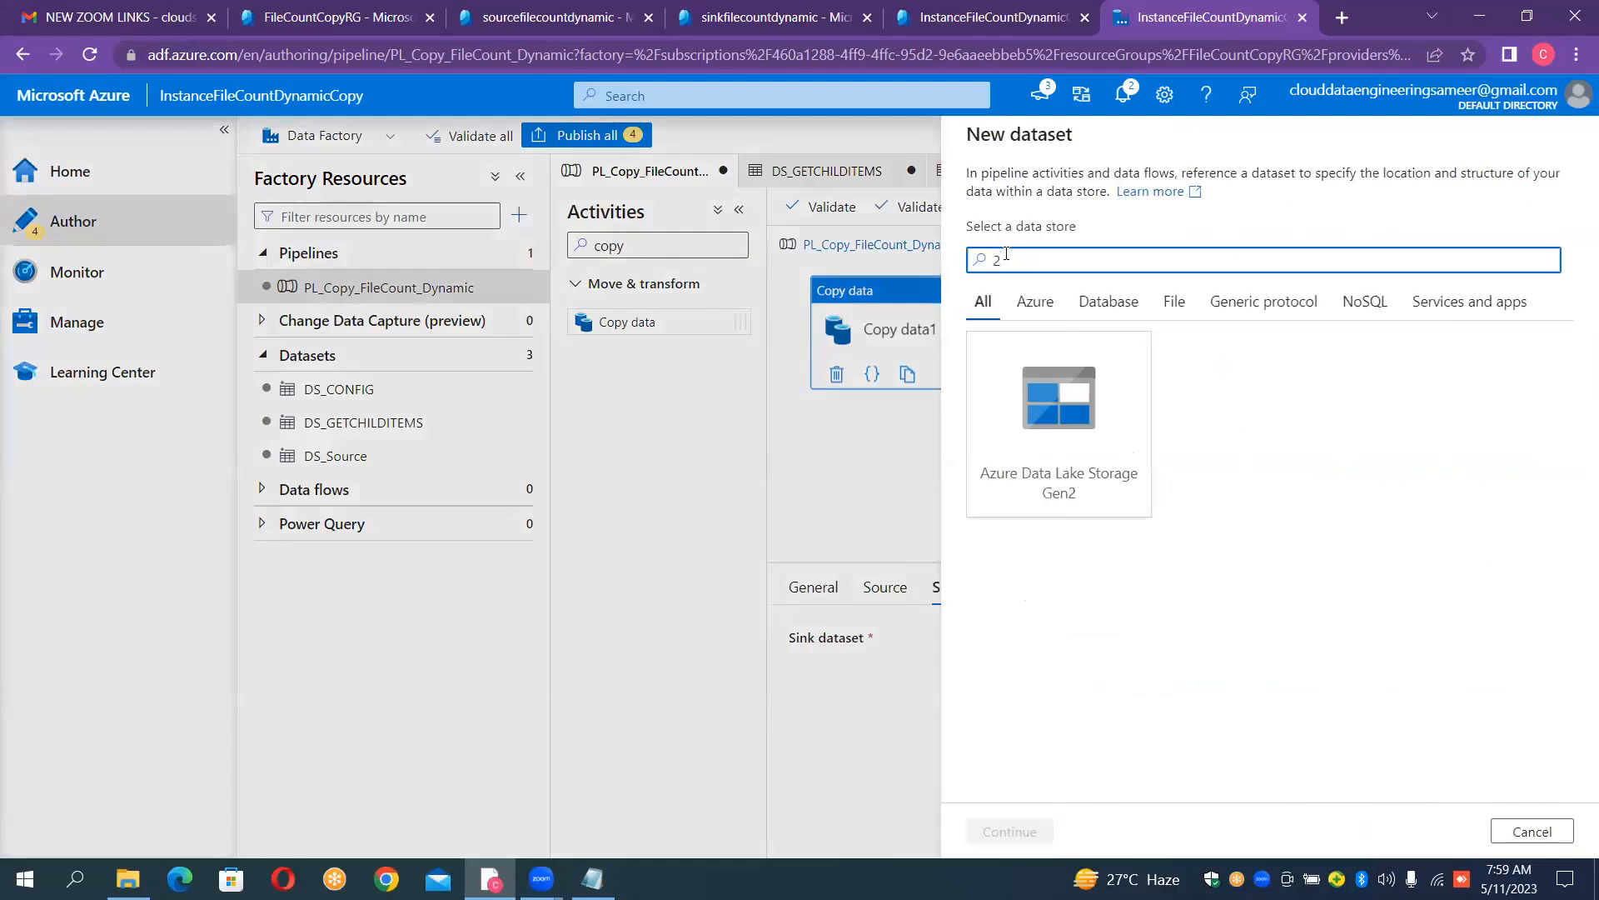
double_click(1067, 437)
double_click(1425, 293)
- Create the sink dataset as DS_SINK with linked service LS_ADLS_GEN2_SINK and first row as header enabled
click(1191, 198)
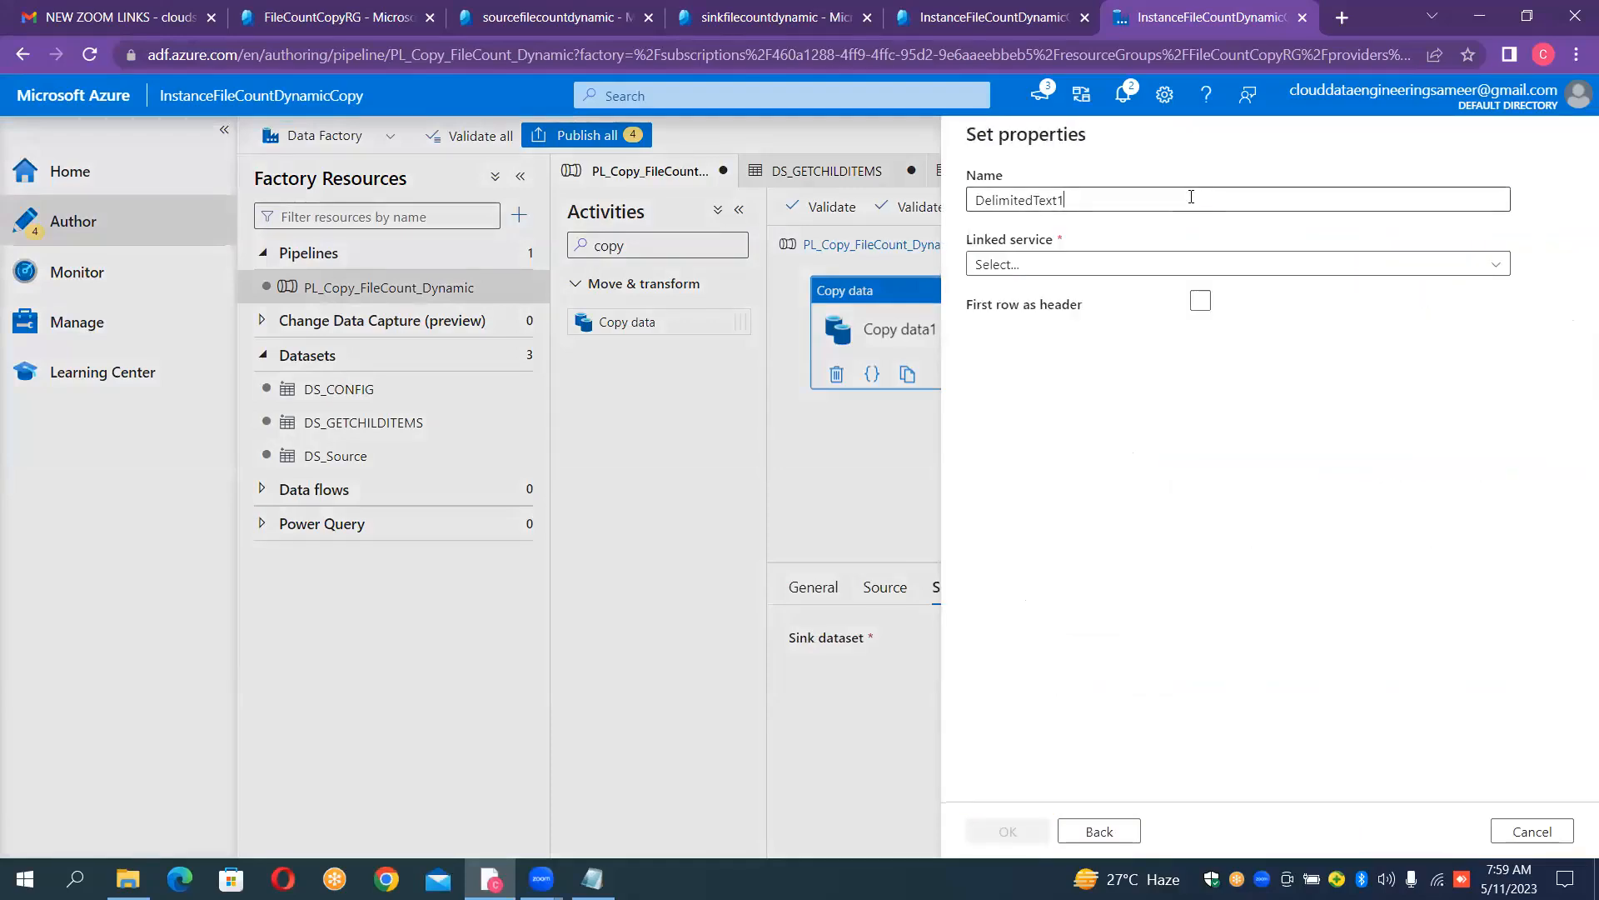
key(ctrl+a)
key(BackSpace)
text(DS)
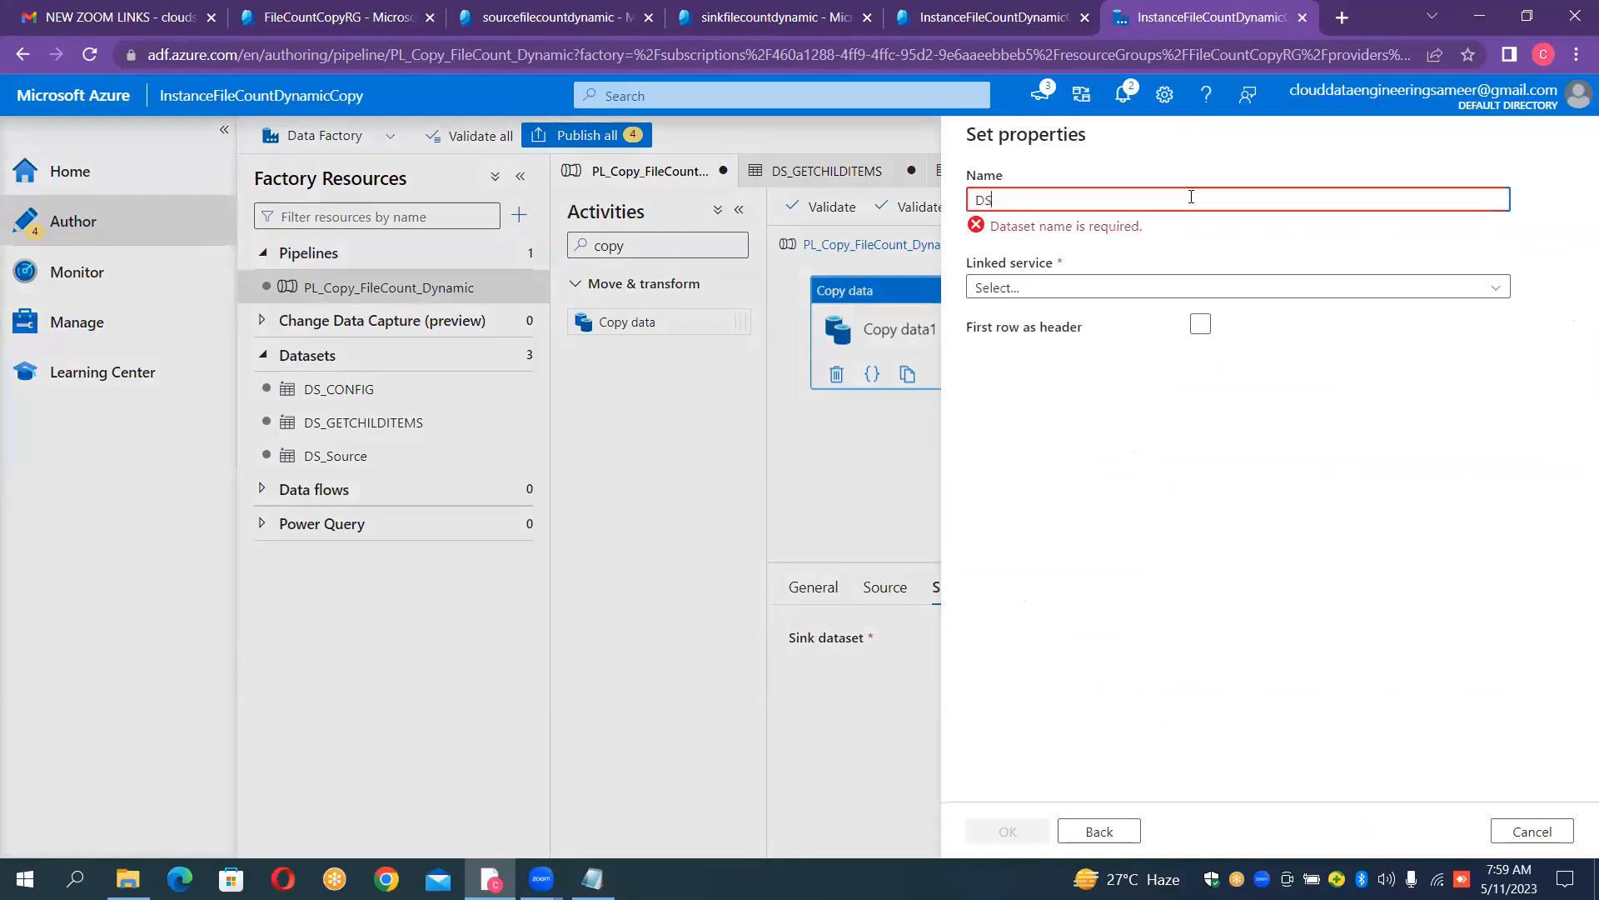
text(_SiNK)
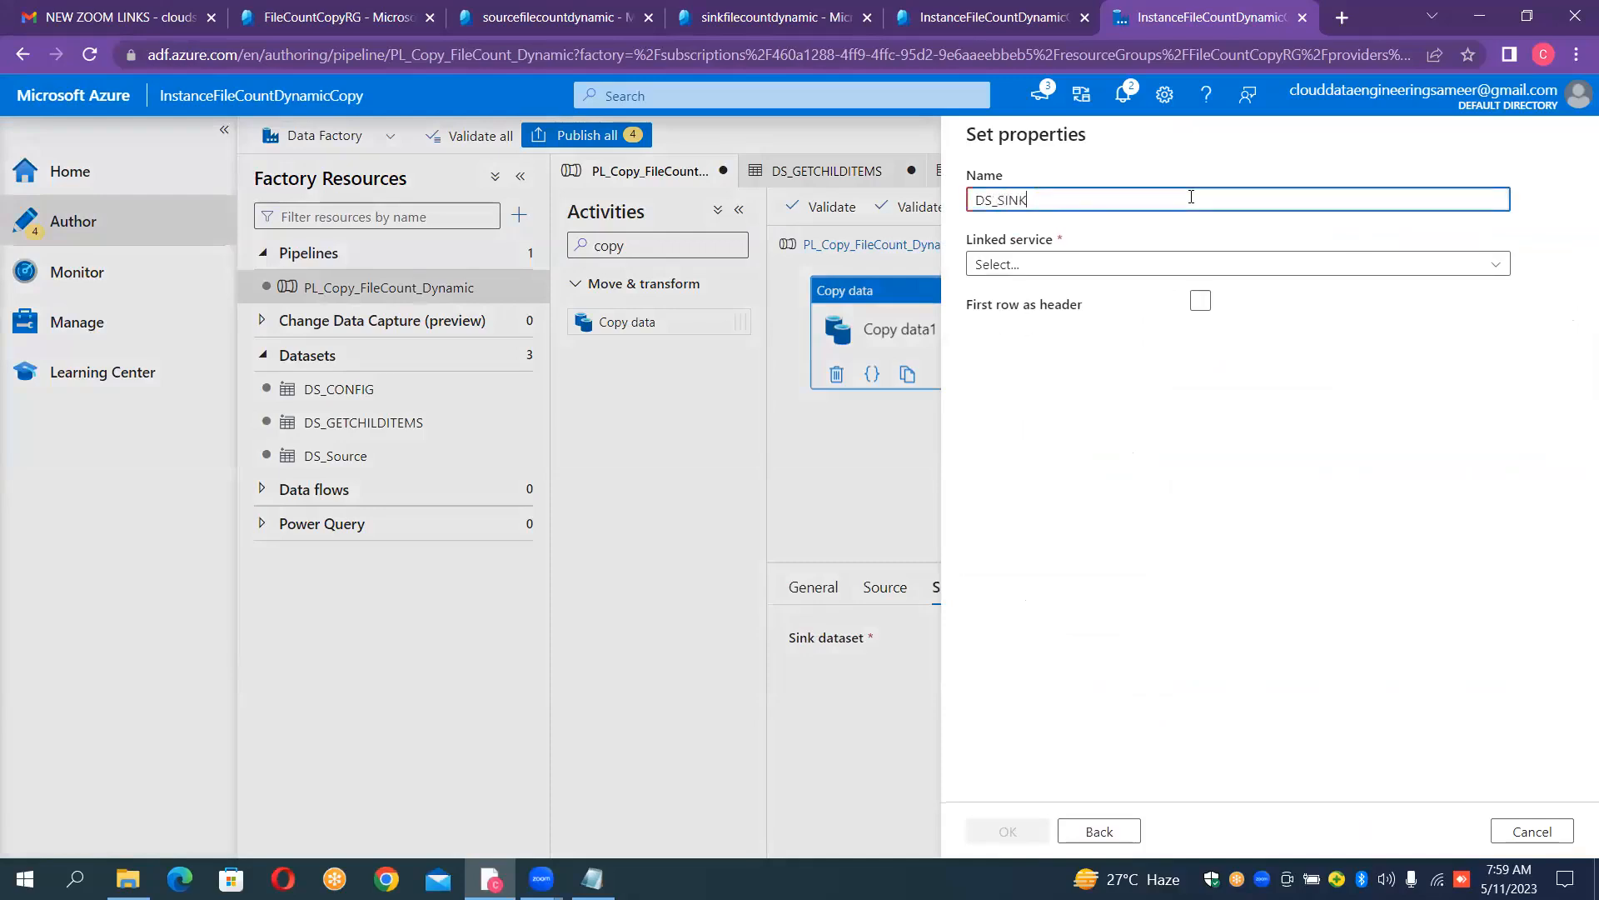
click(1136, 263)
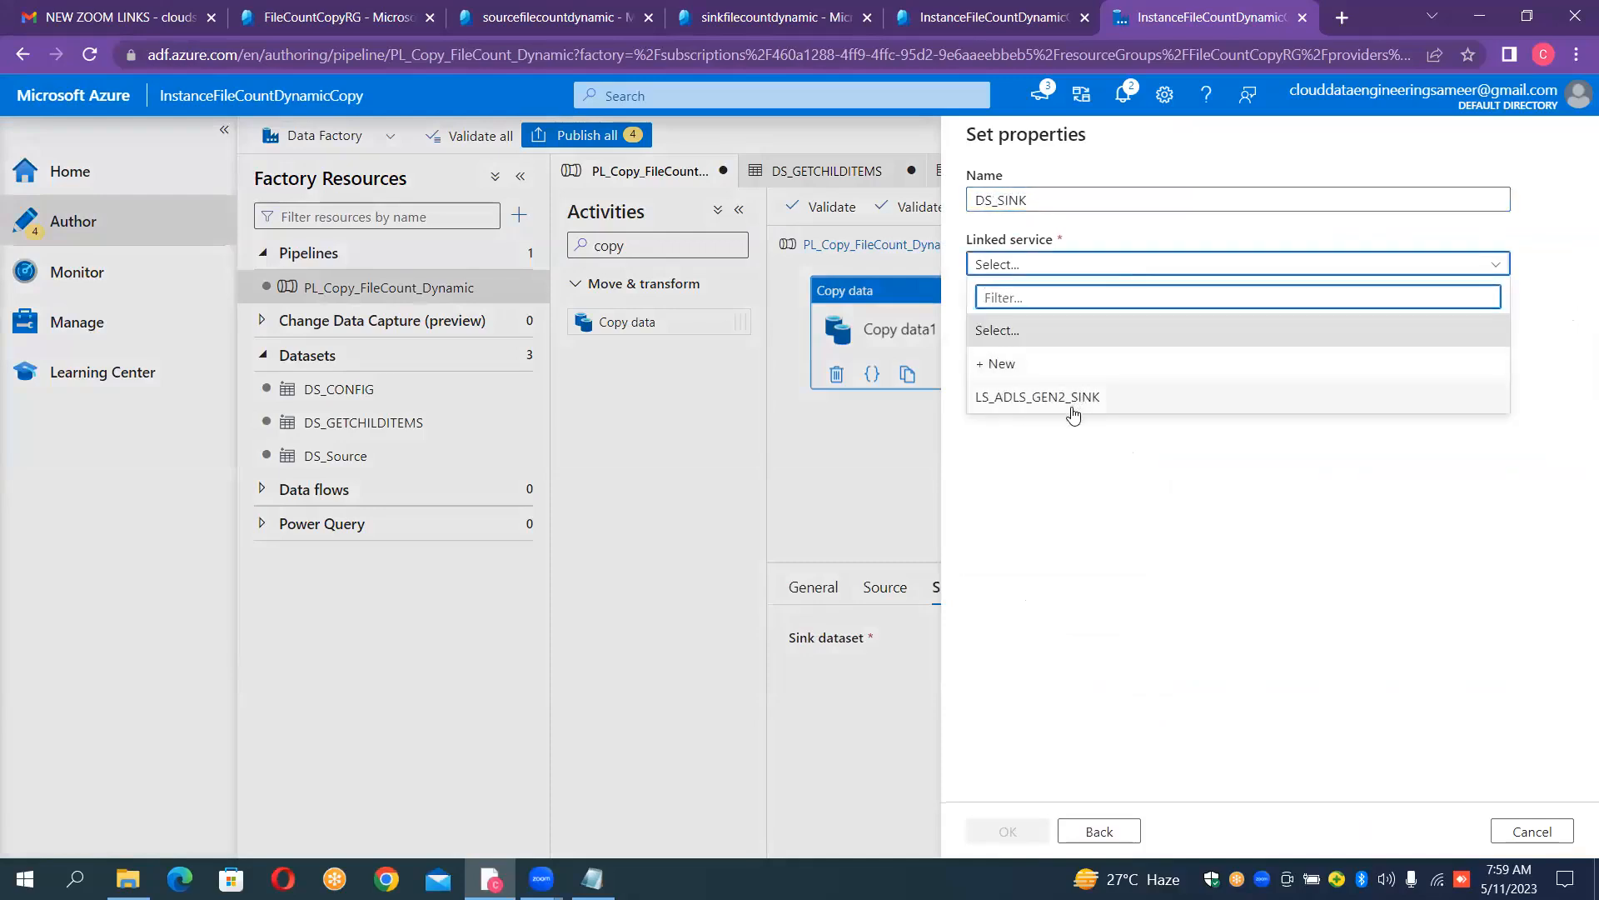
click(1073, 398)
click(1202, 371)
click(1202, 372)
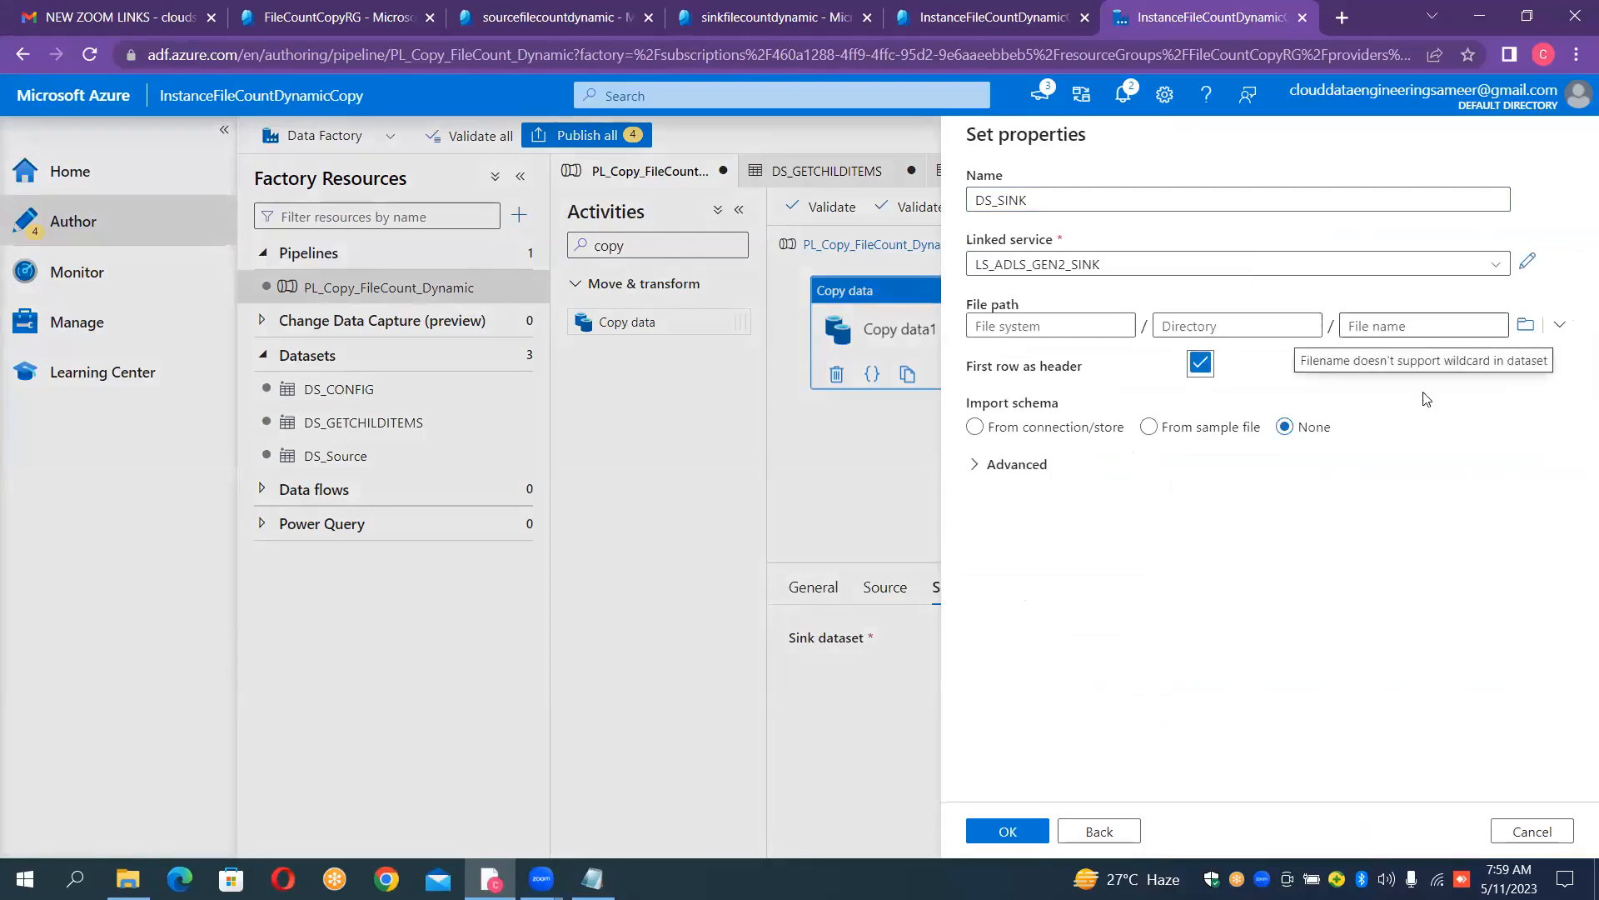
click(1016, 824)
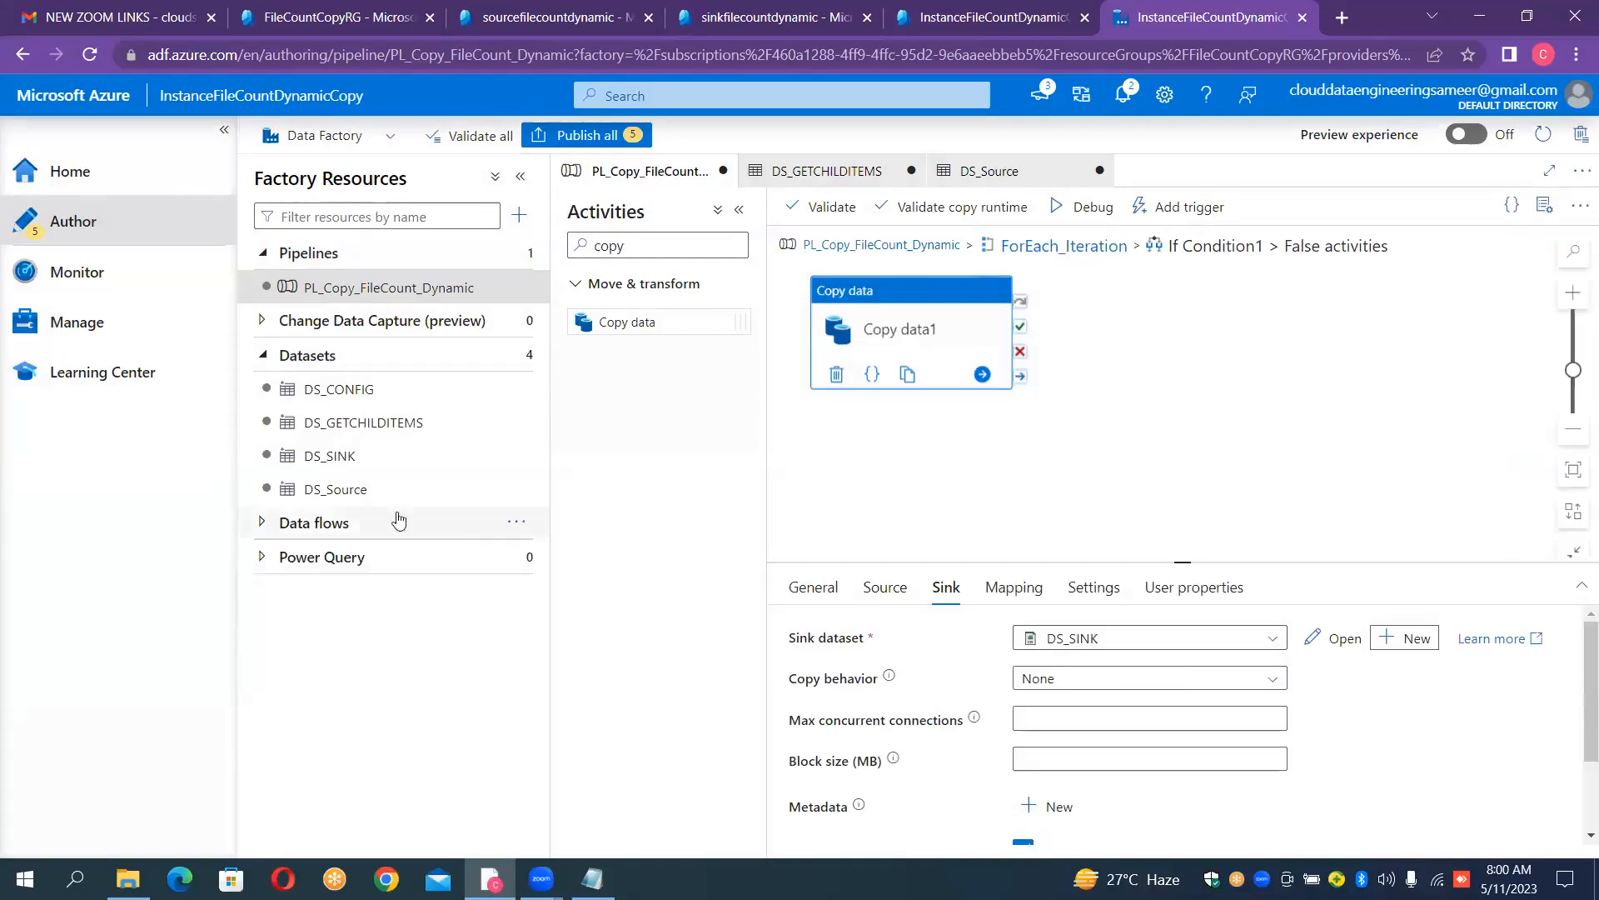
- Open the DS_SINK dataset and add a String parameter named ds_sink_container_param
click(375, 463)
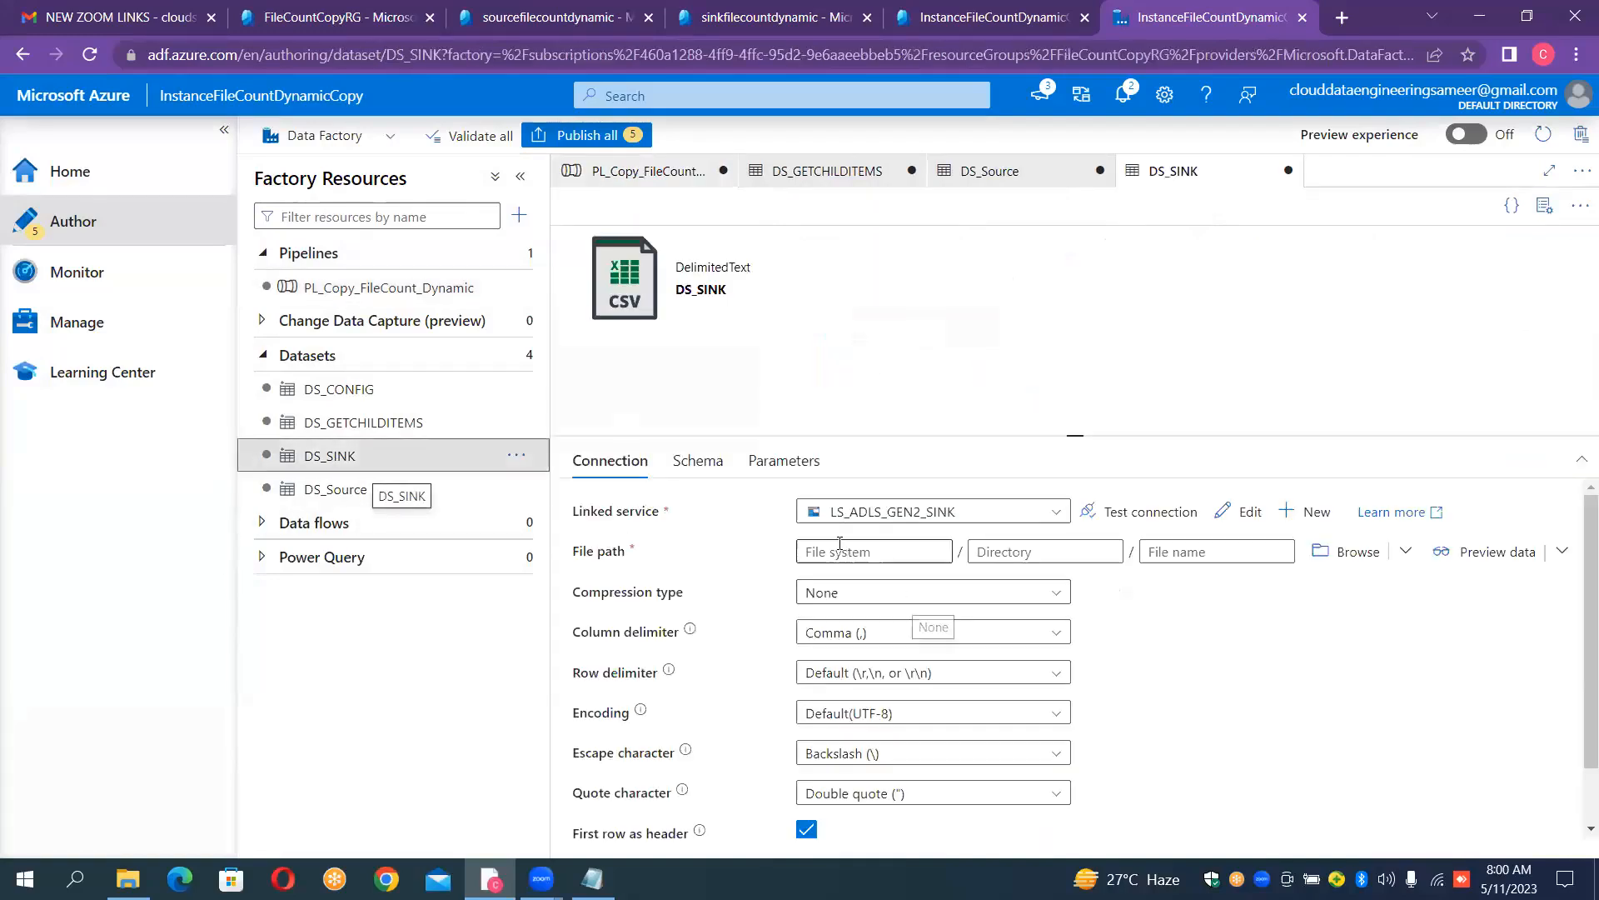
click(777, 467)
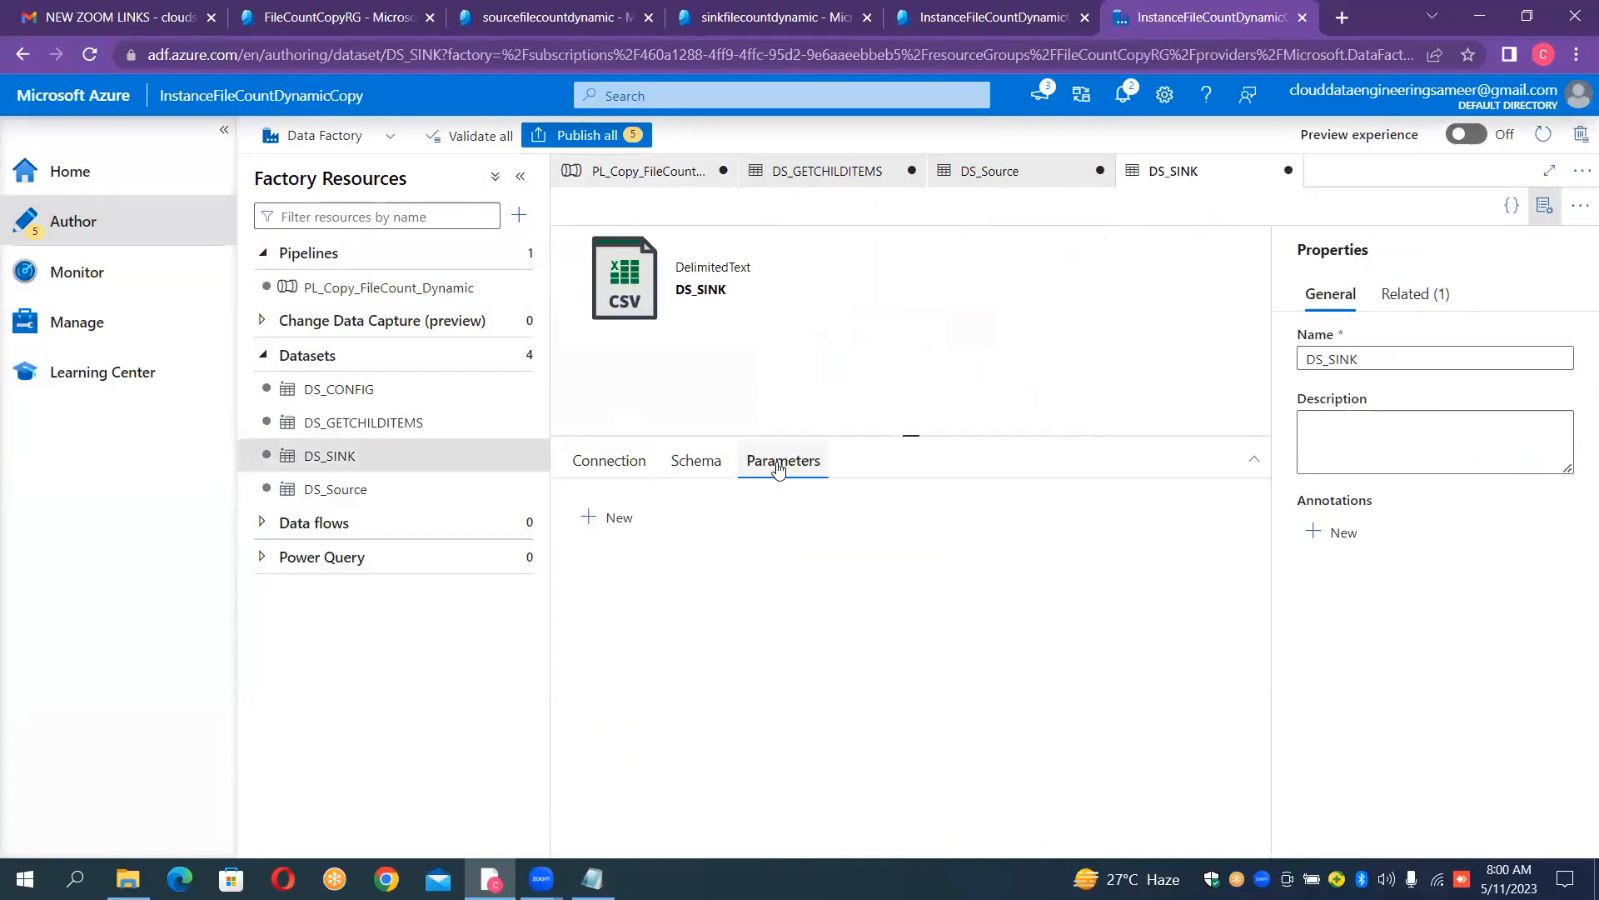
click(614, 517)
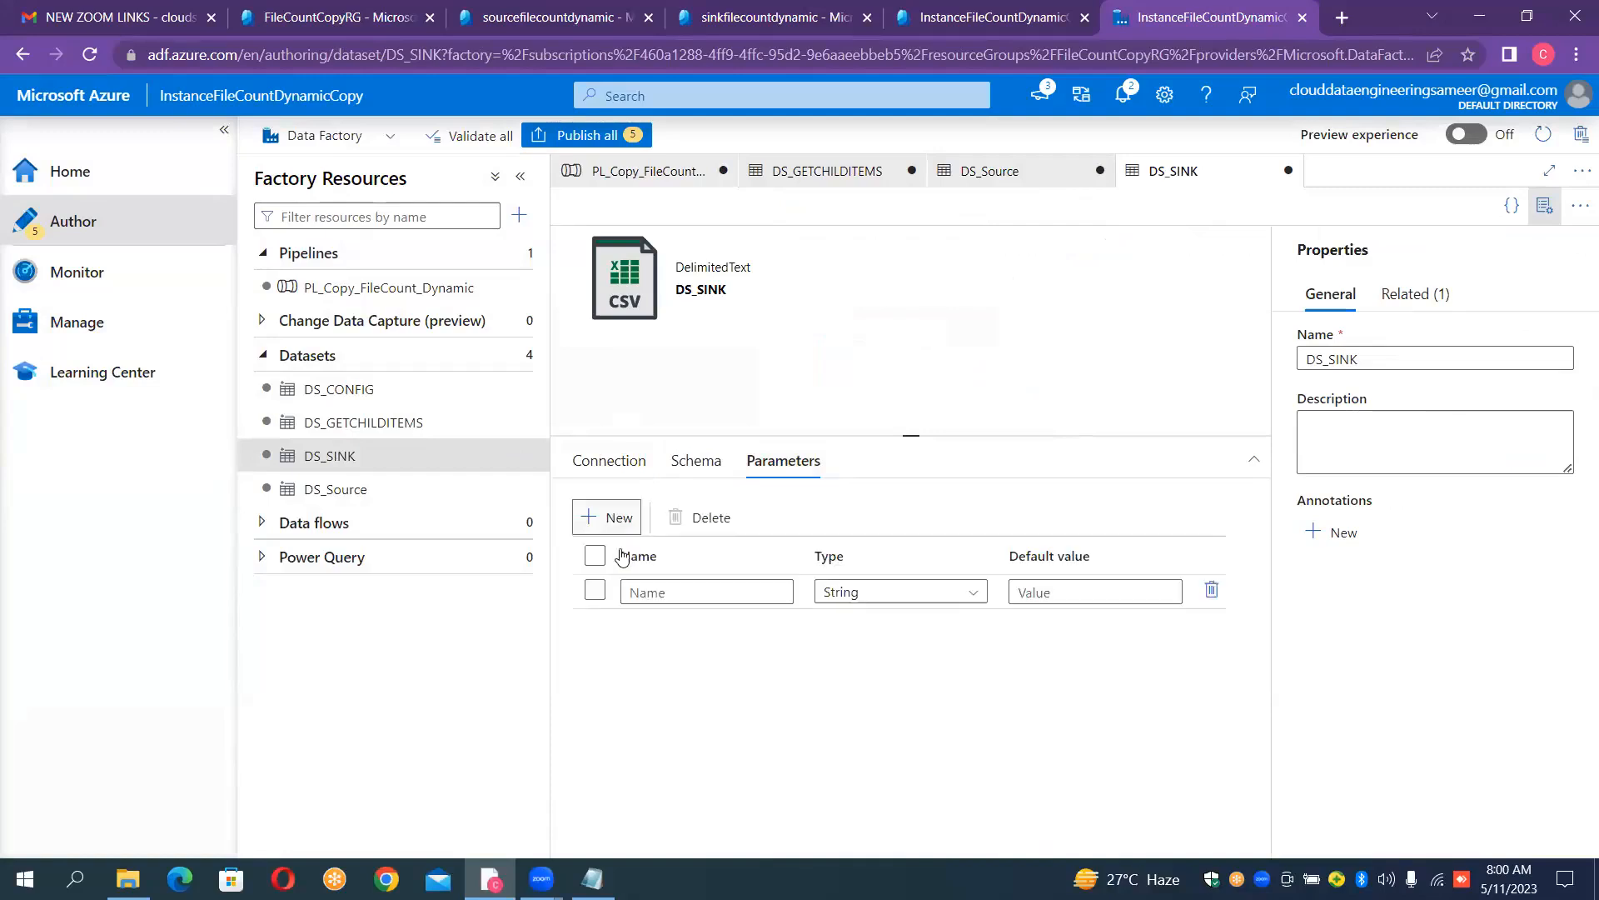
click(646, 592)
text(ds)
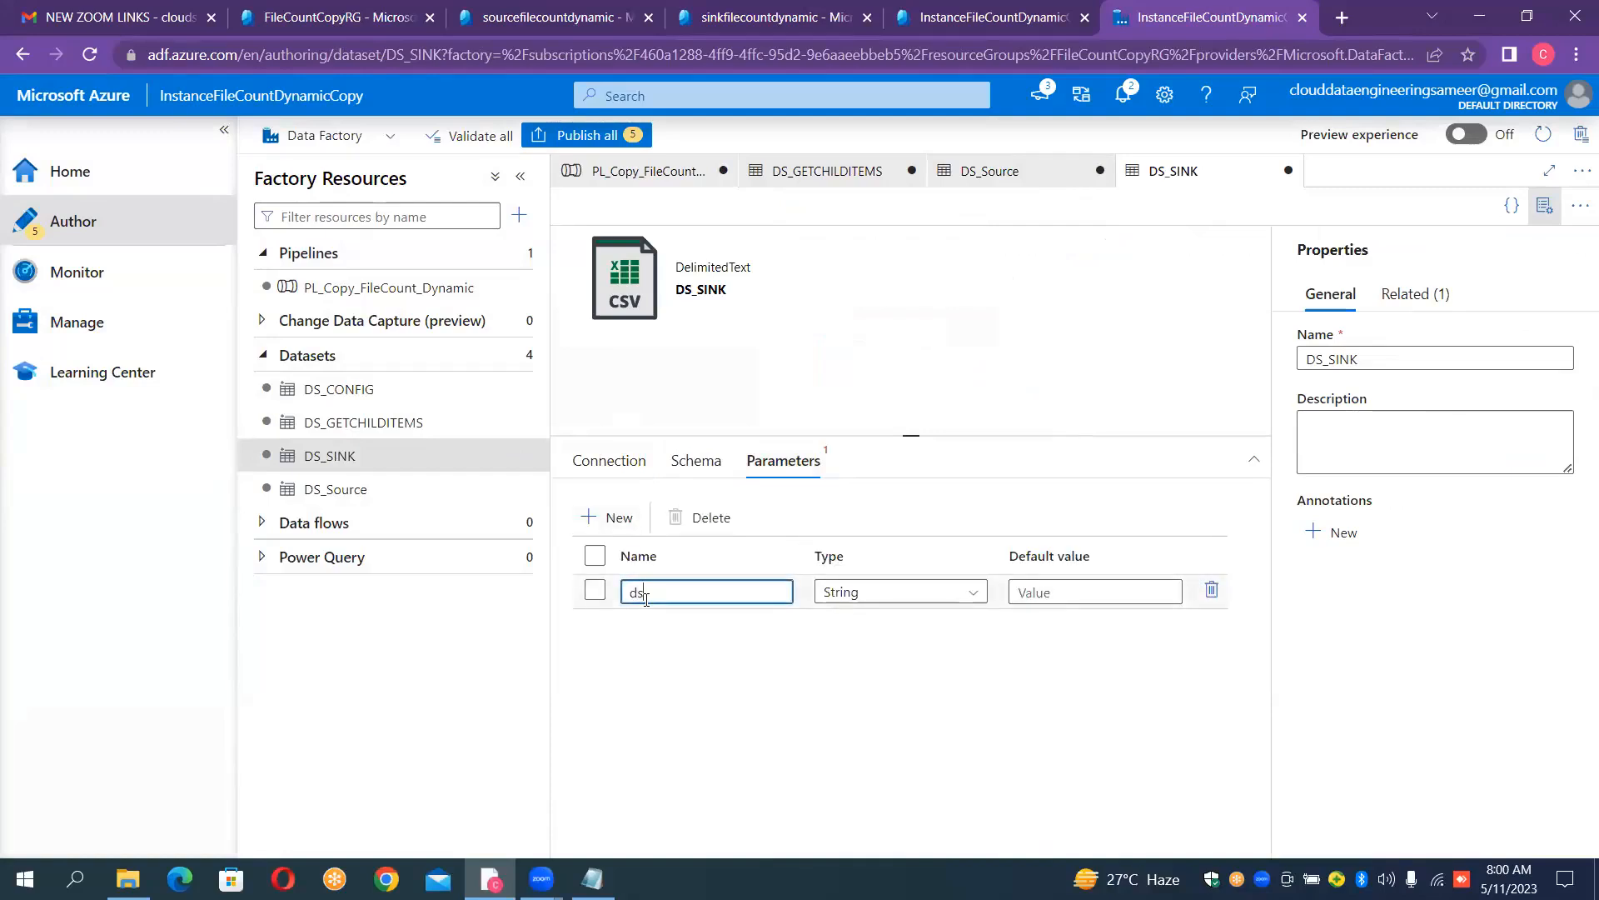
text(_sin)
text(_cona)
text(tiner)
key(BackSpace)
key(BackSpace)
key(BackSpace)
key(BackSpace)
key(BackSpace)
key(BackSpace)
text(tainer_param)
click(666, 592)
text(k)
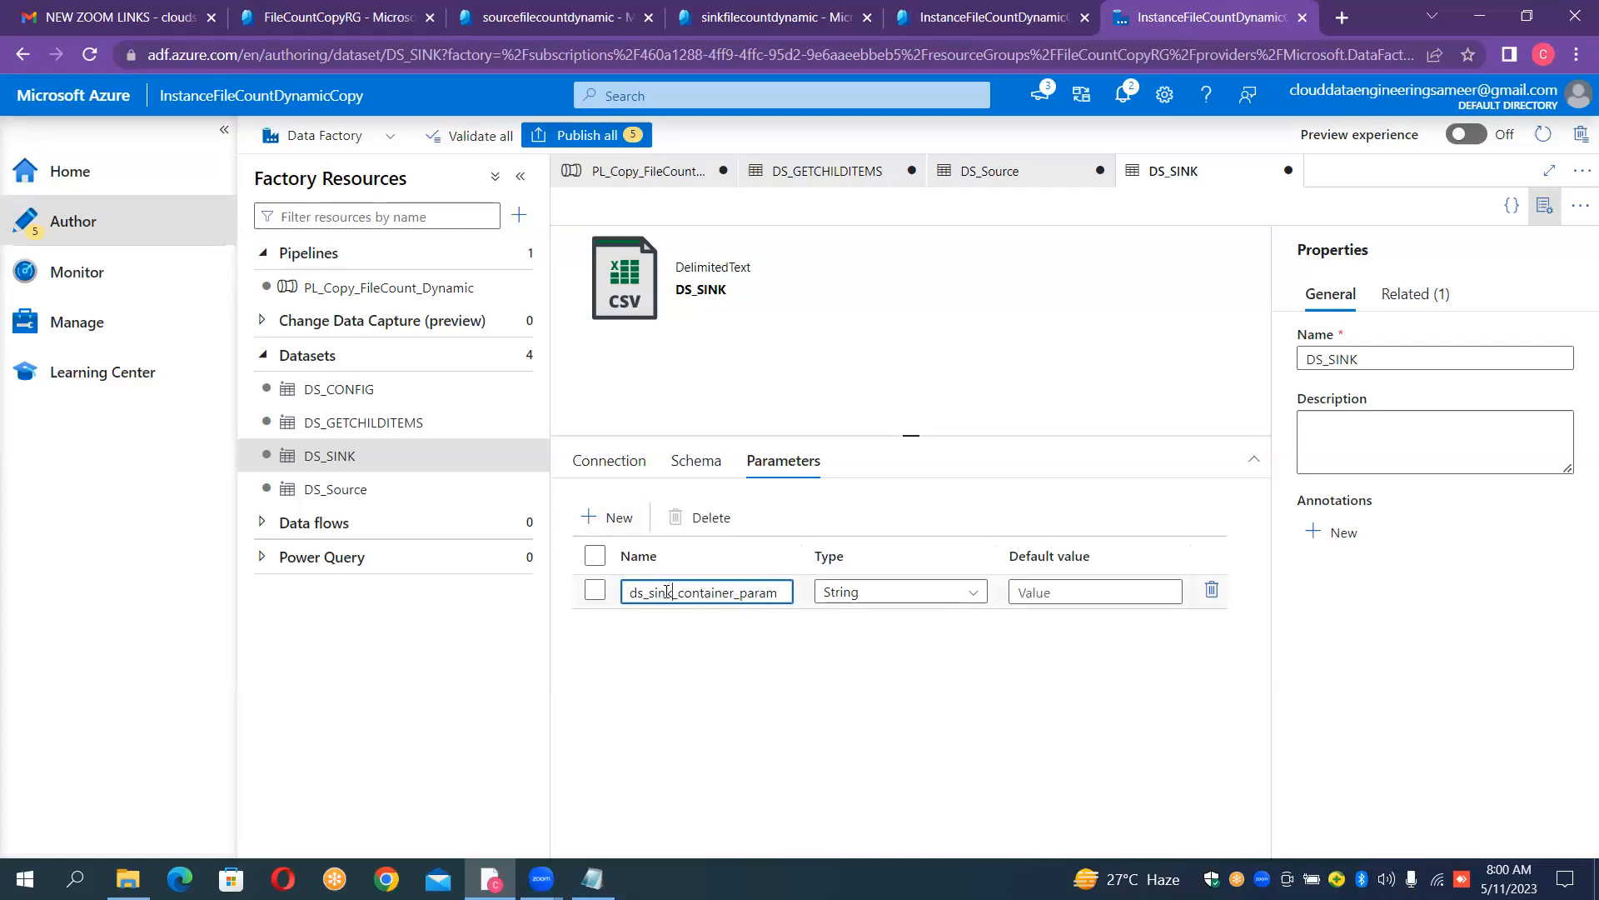
click(616, 460)
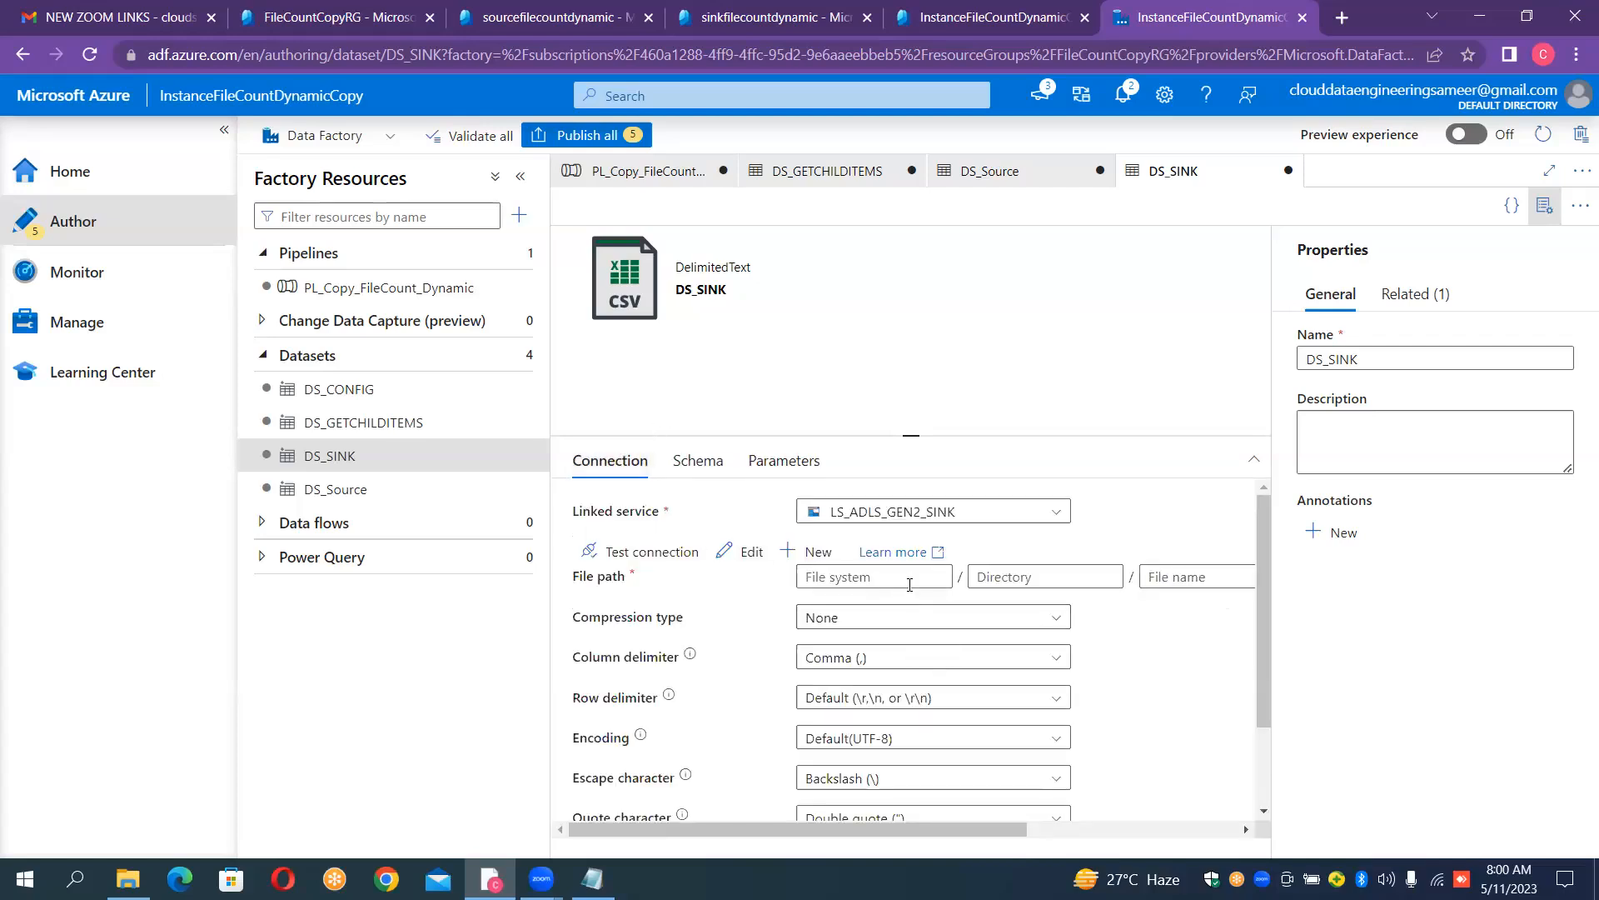
click(866, 577)
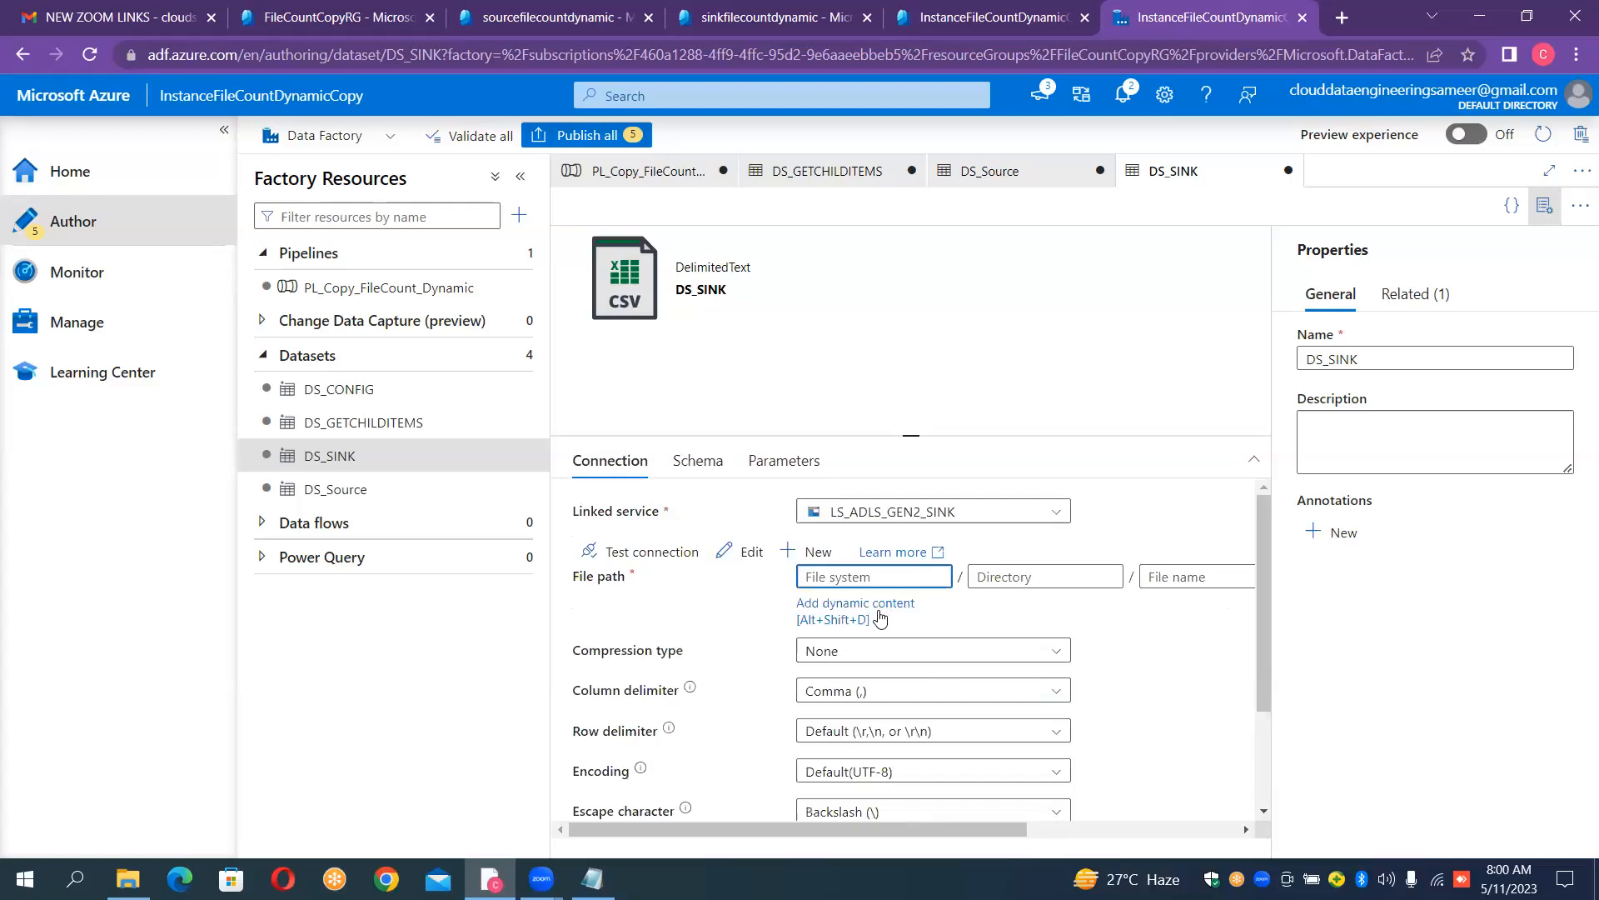
click(881, 618)
click(997, 544)
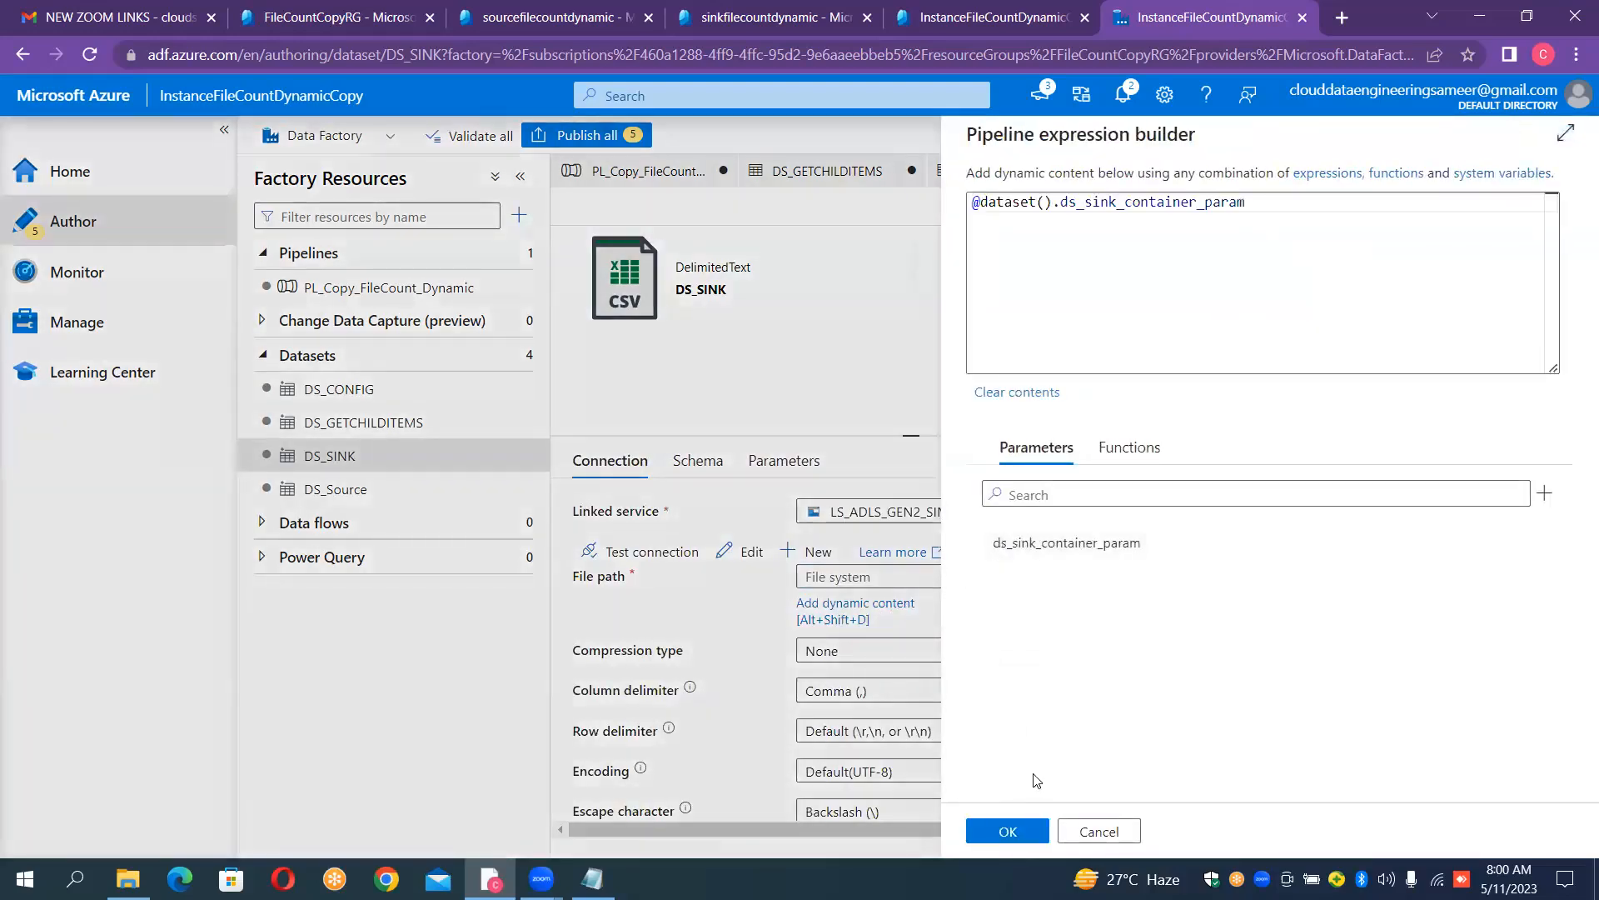
click(1010, 829)
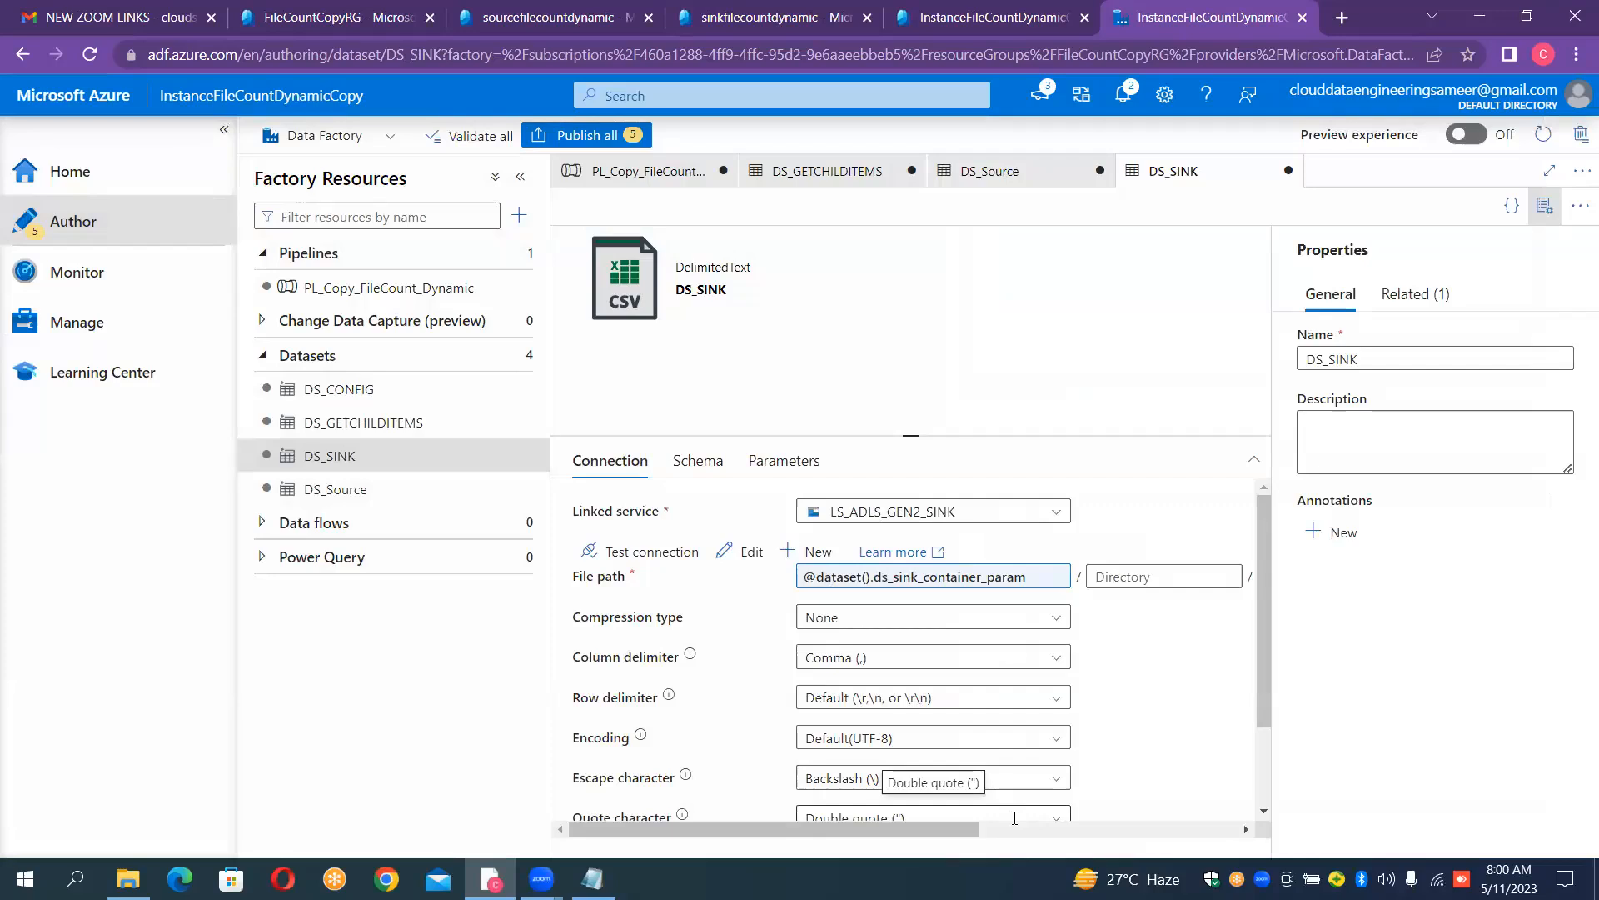
click(682, 182)
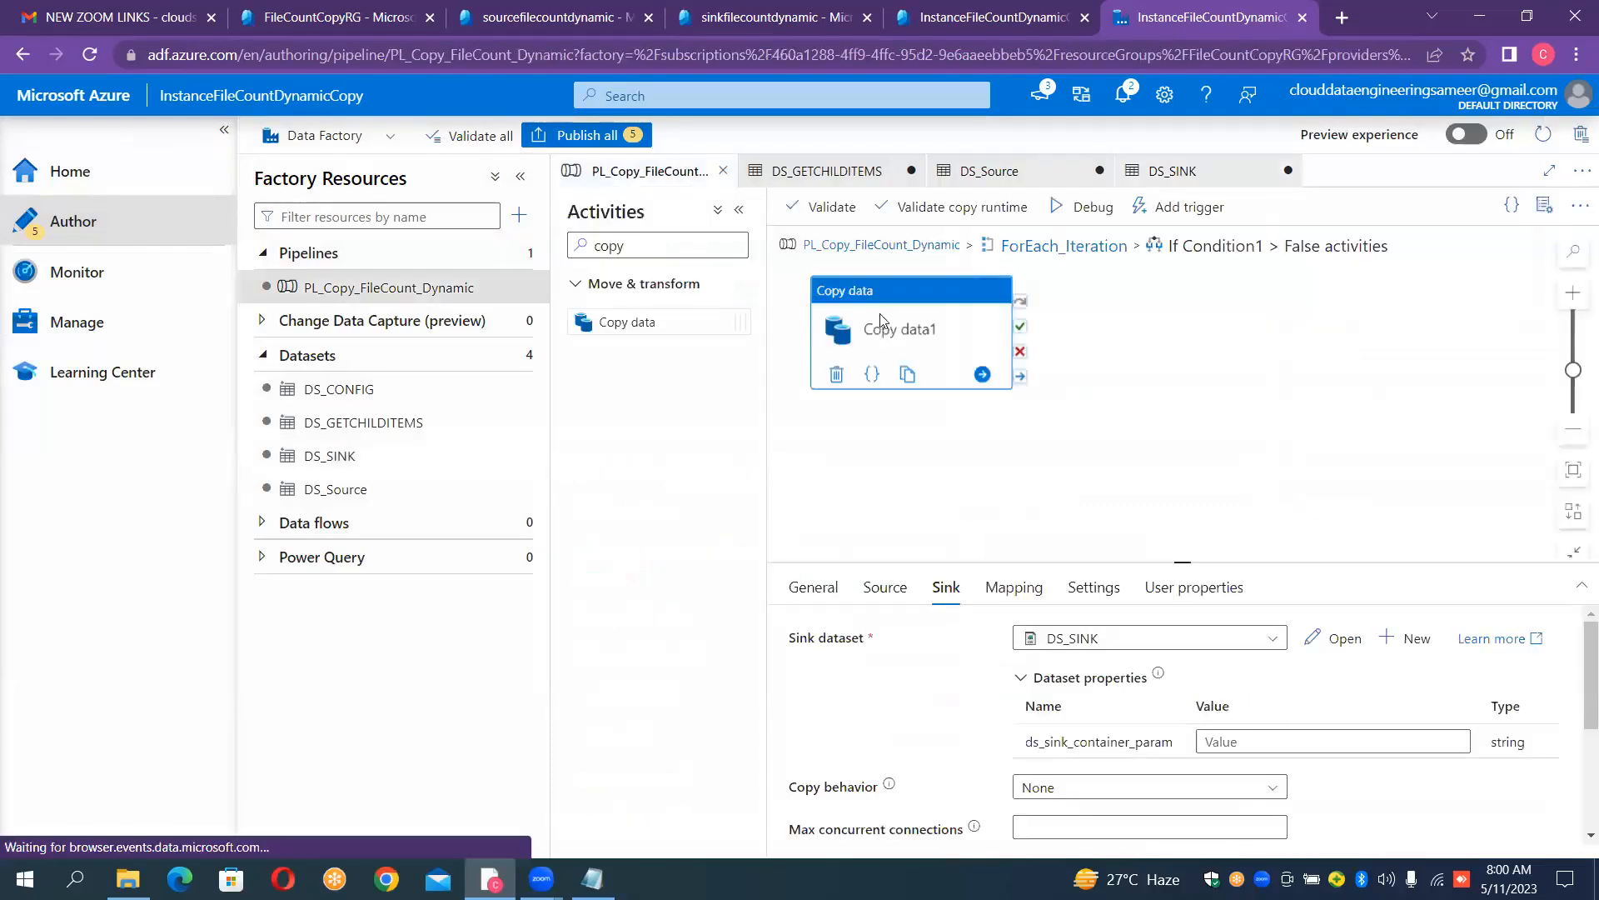
click(1267, 741)
click(1261, 763)
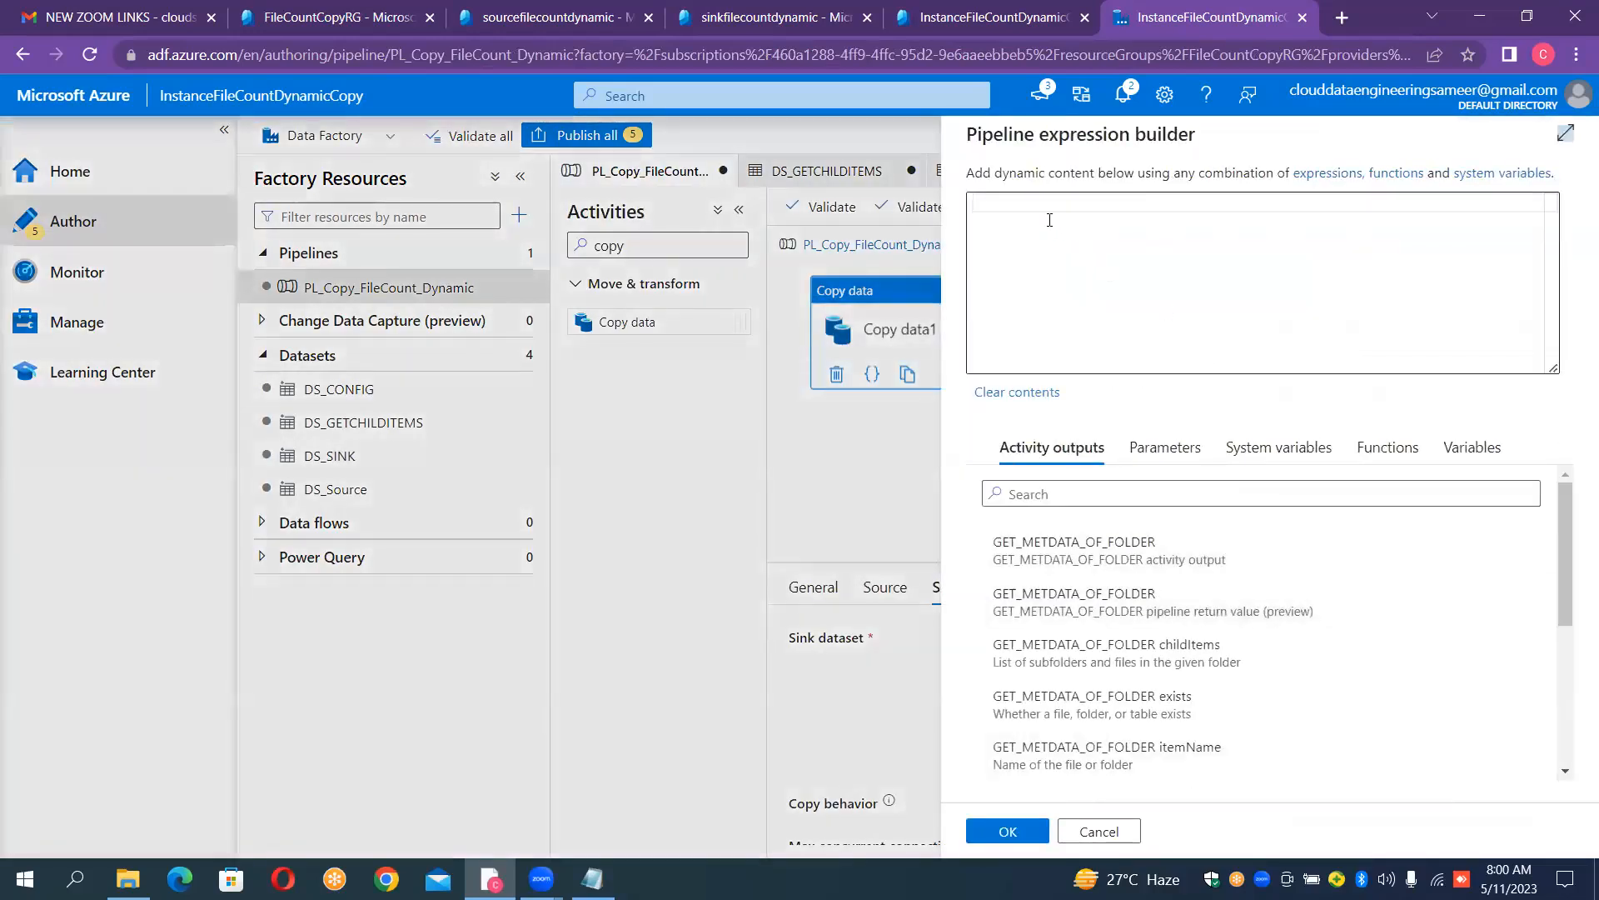
click(1042, 205)
text(@)
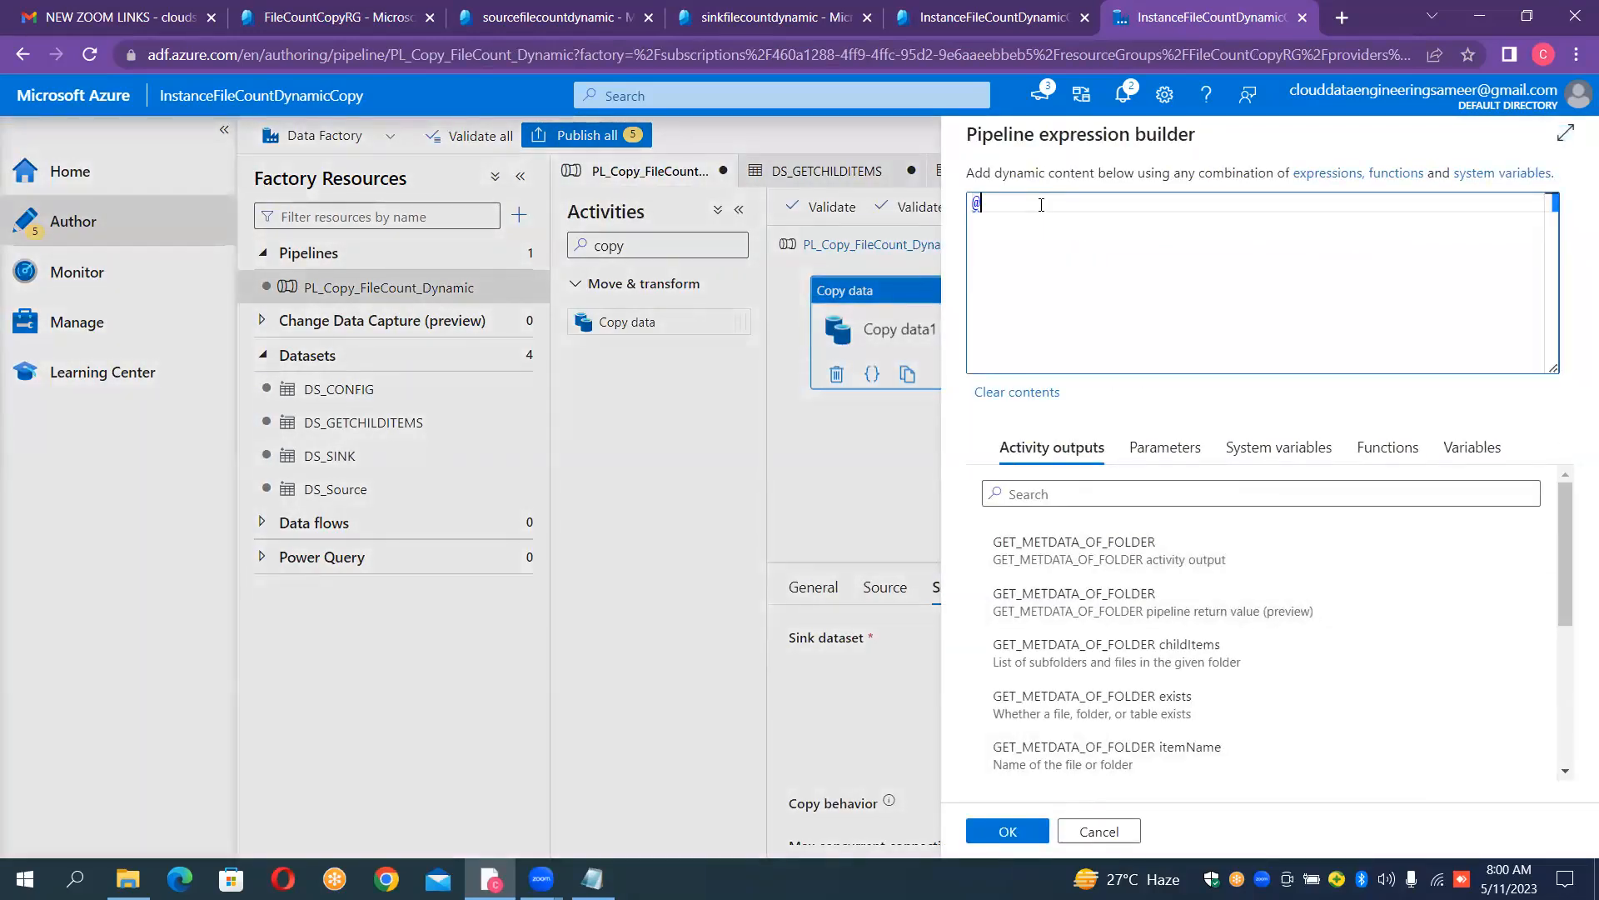
text(ite)
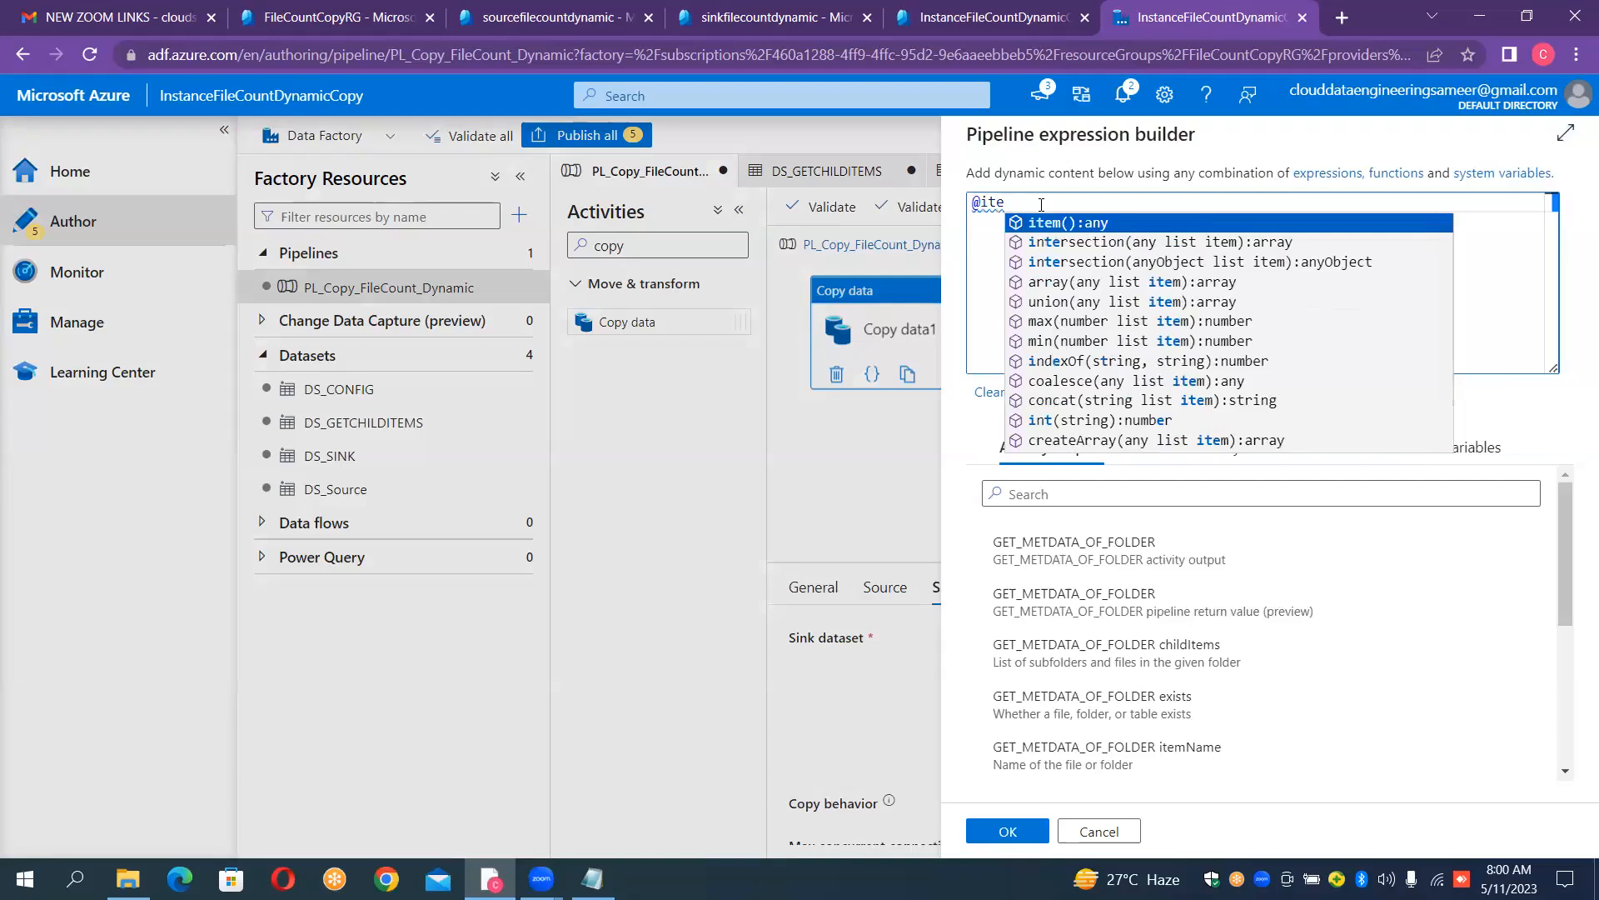
key(Return)
text(.)
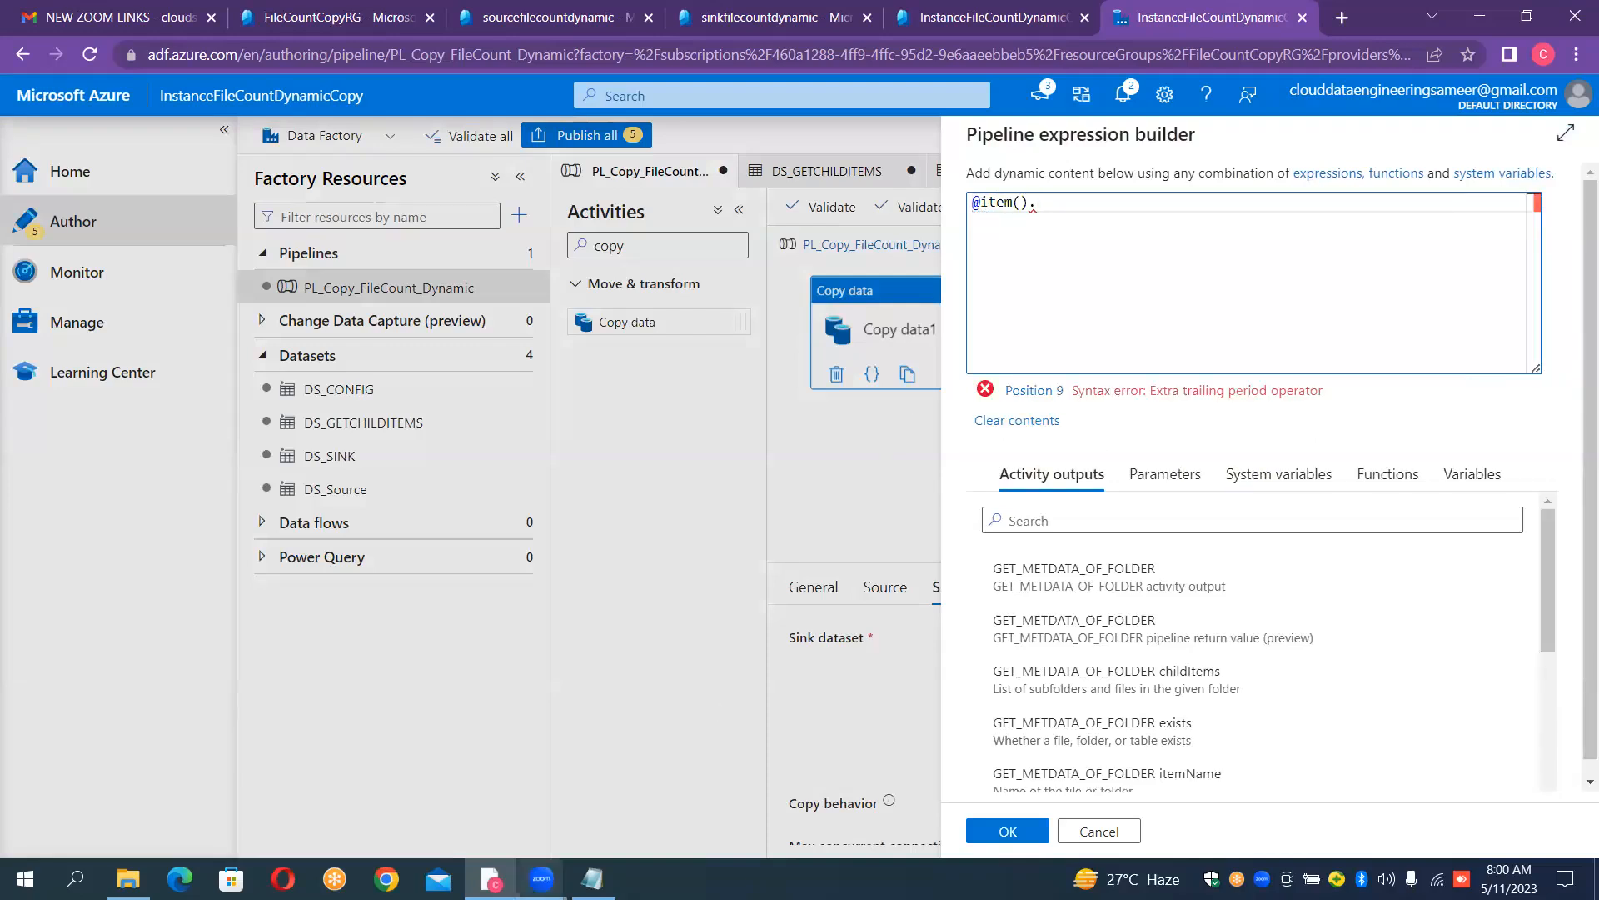
click(592, 879)
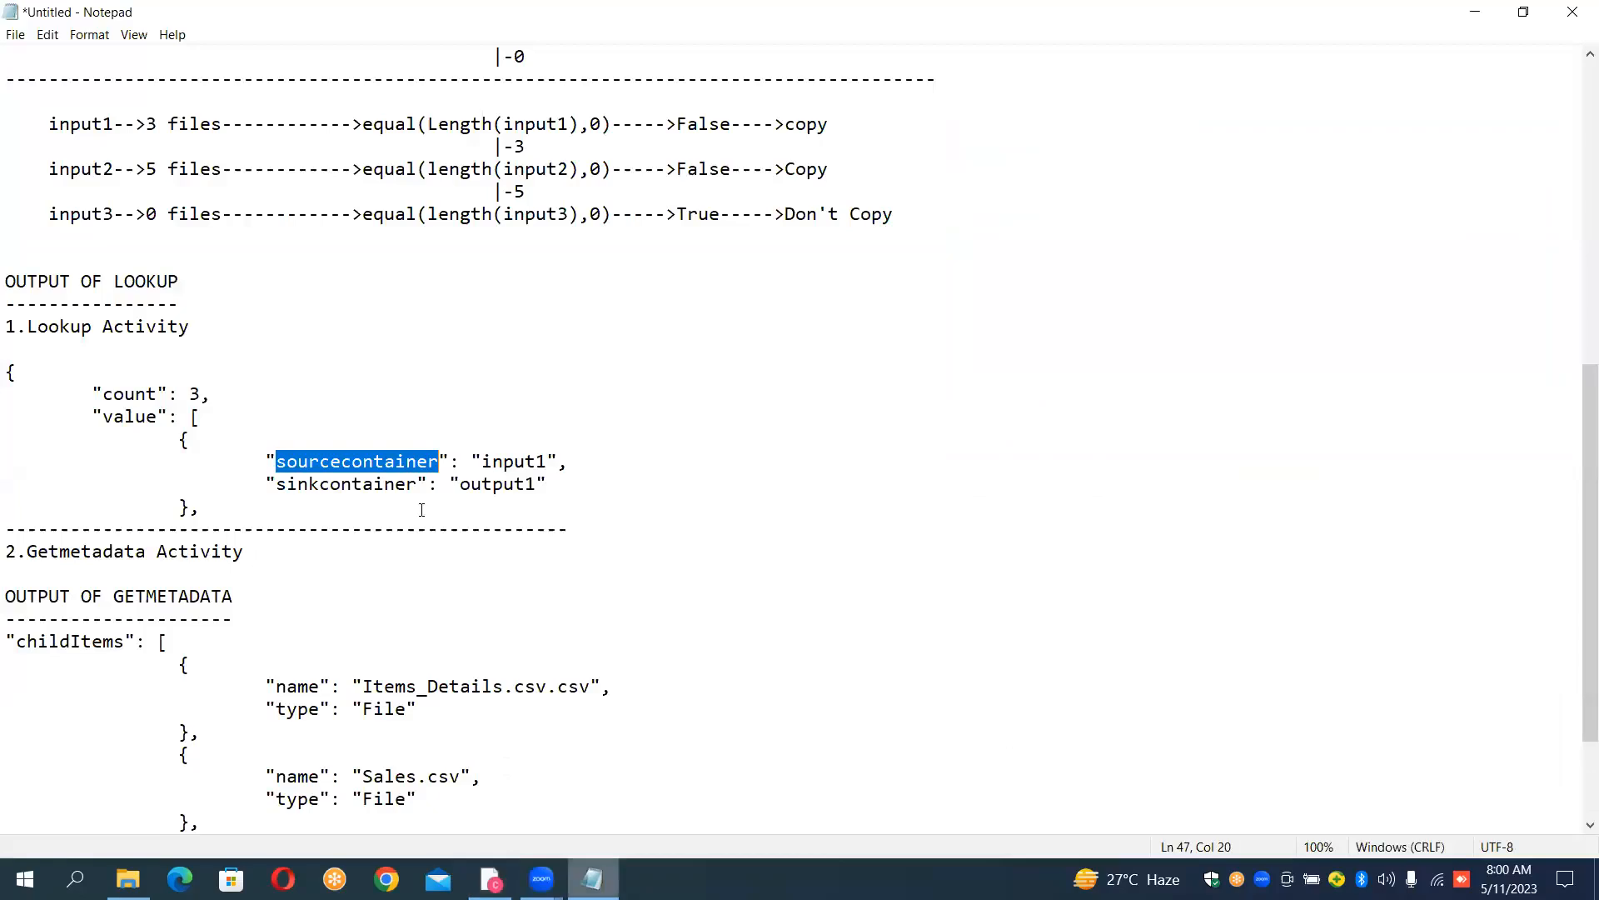
click(269, 491)
drag(277, 491, 415, 491)
key(ctrl+c)
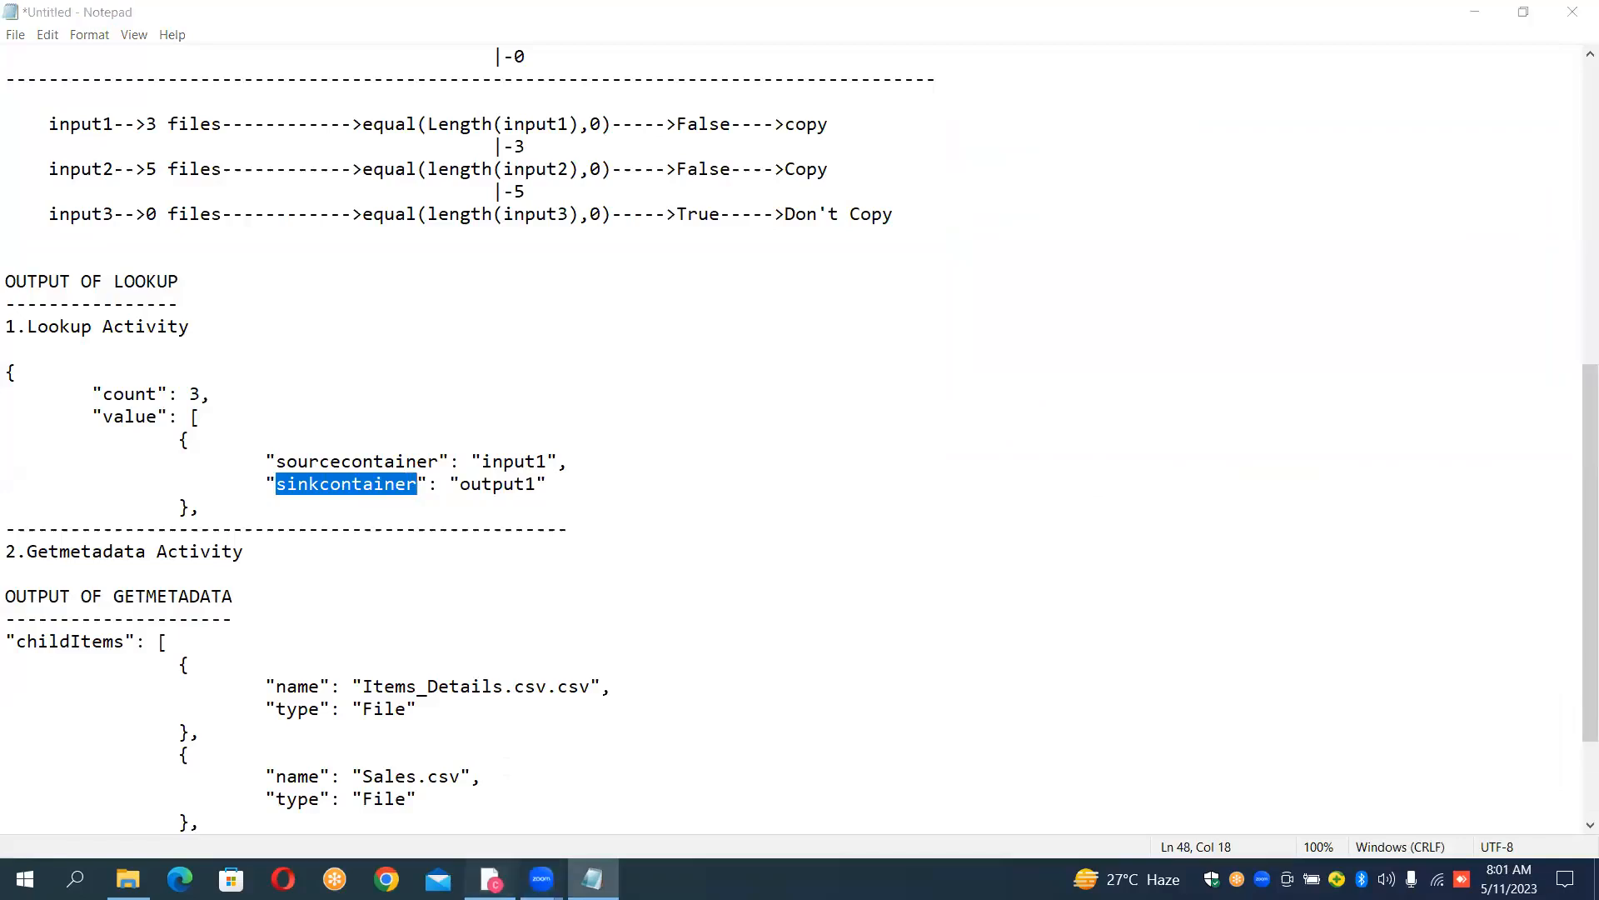
click(490, 879)
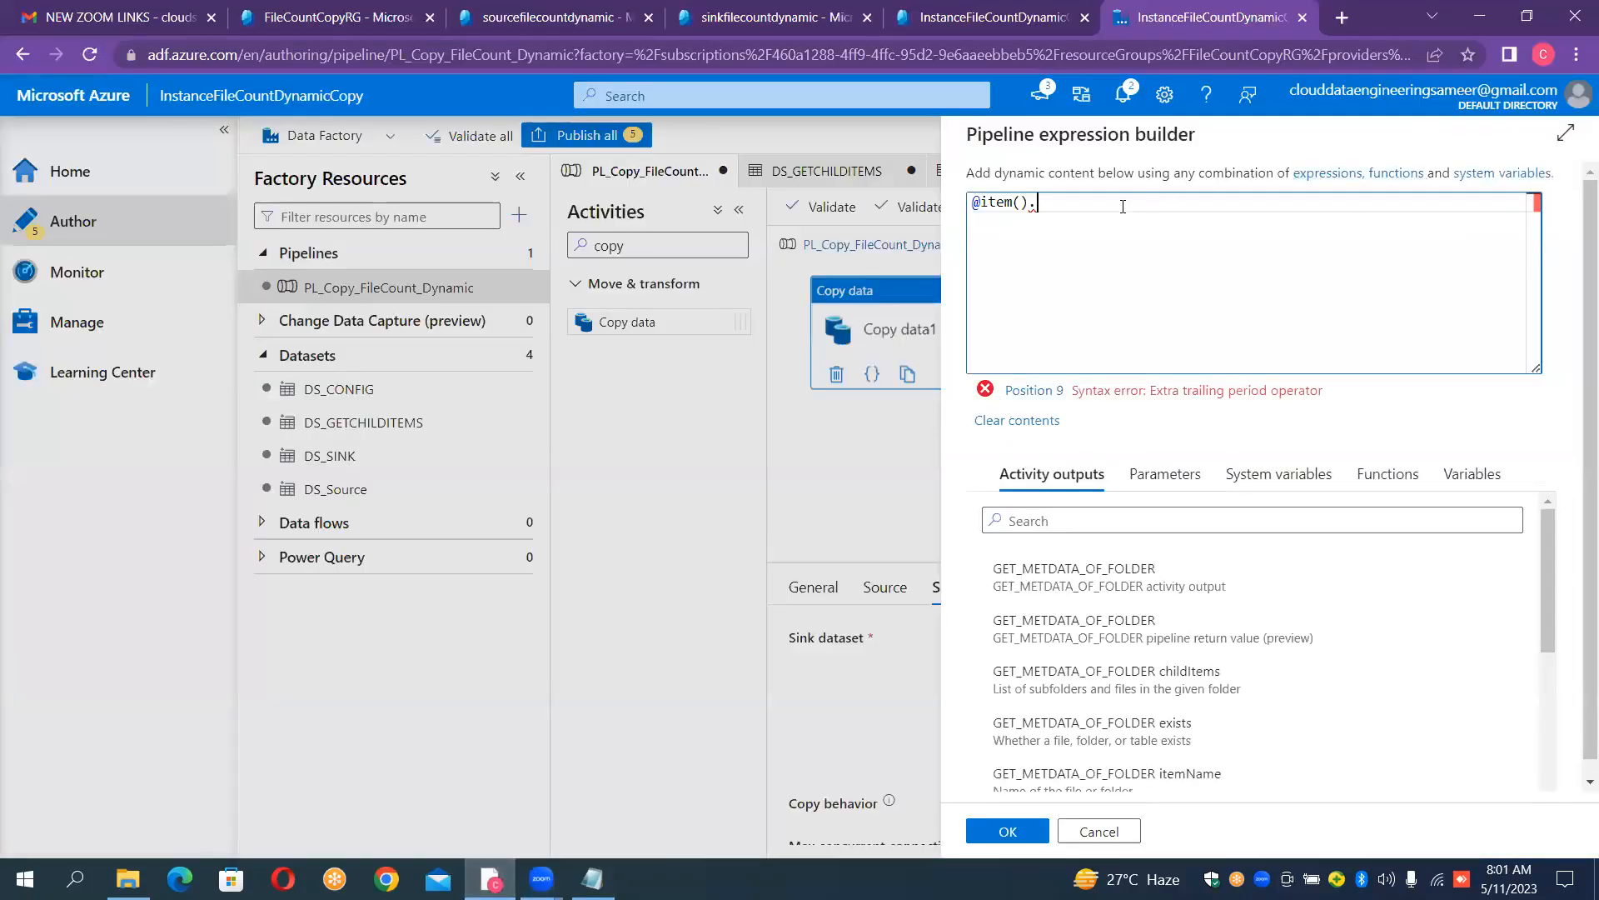
key(ctrl+v)
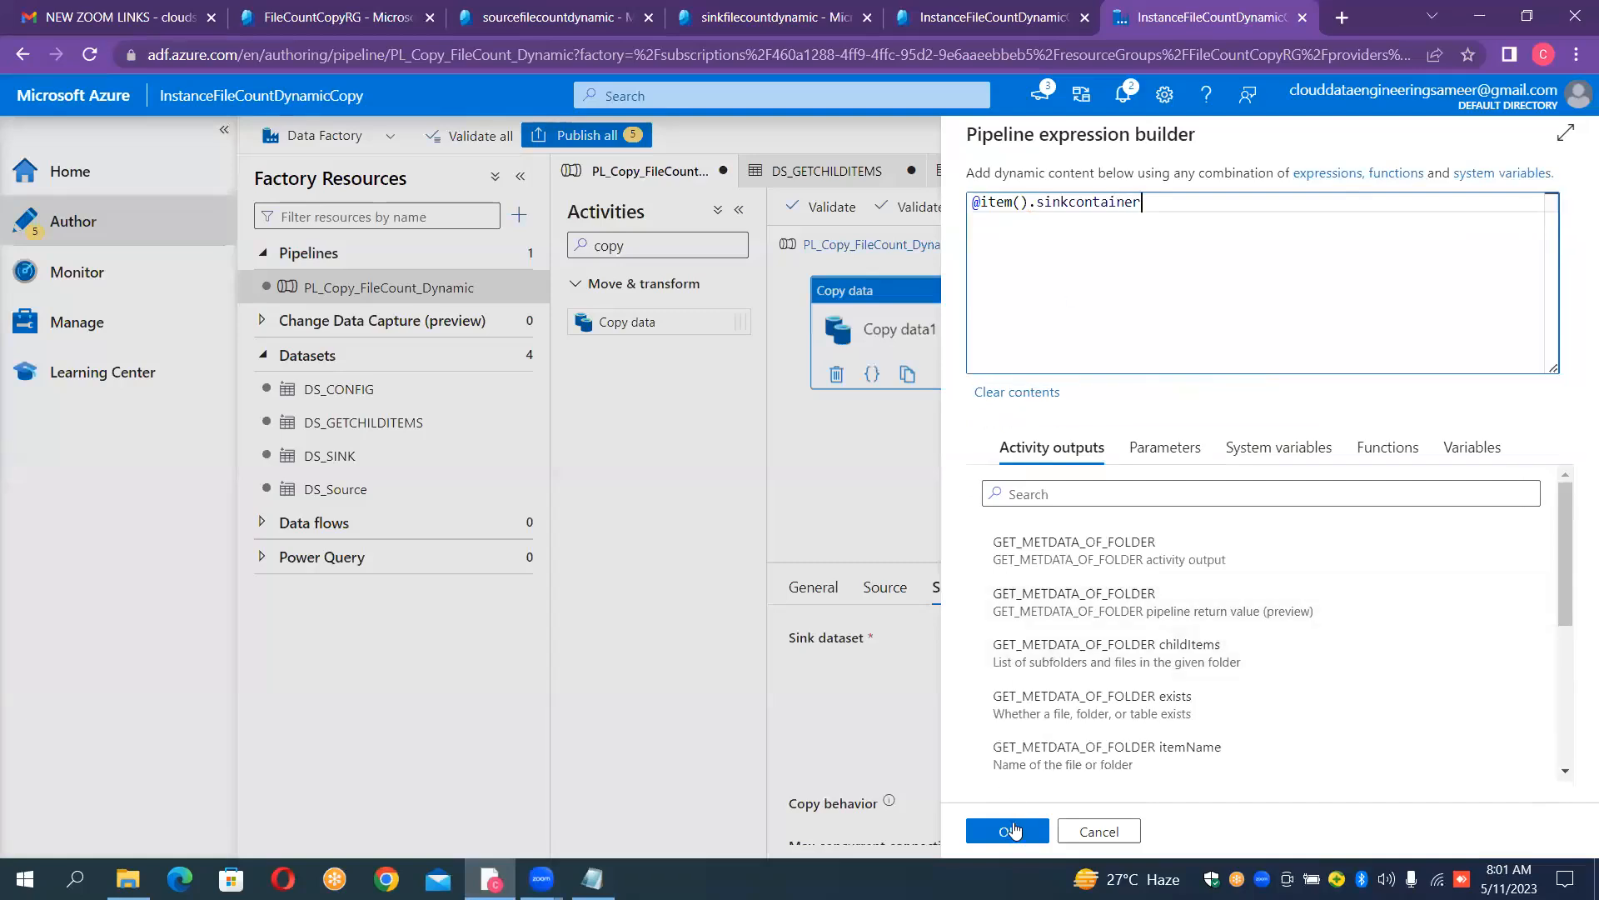
click(1013, 829)
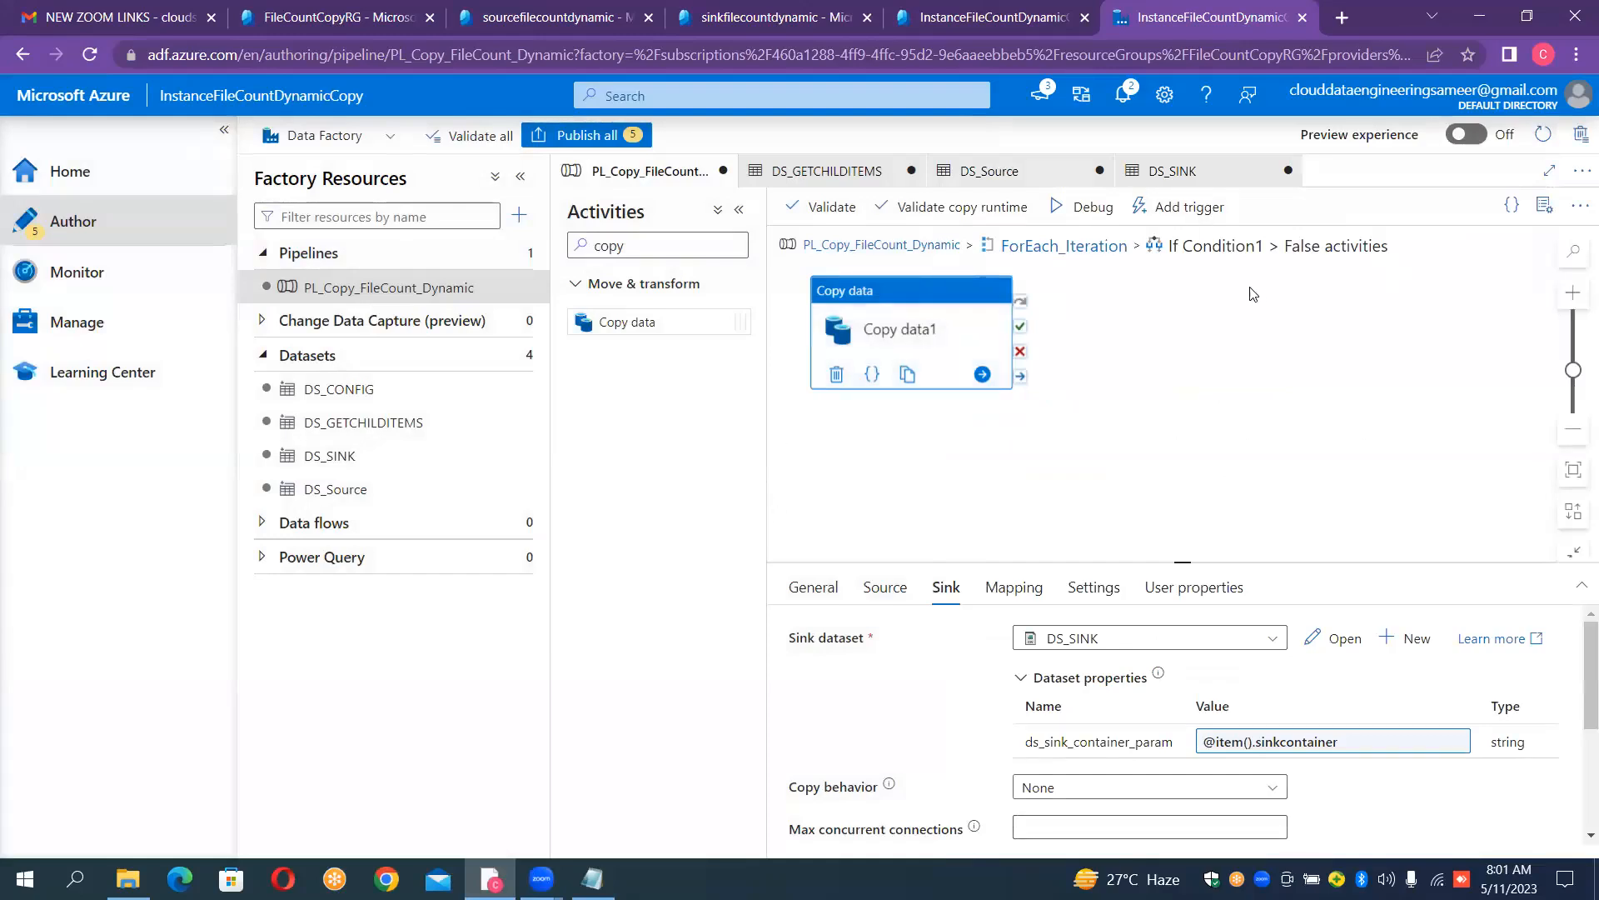
- Go back to ForEach_Iteration, open If Condition1's True activities and add a Wait activity there
click(1084, 254)
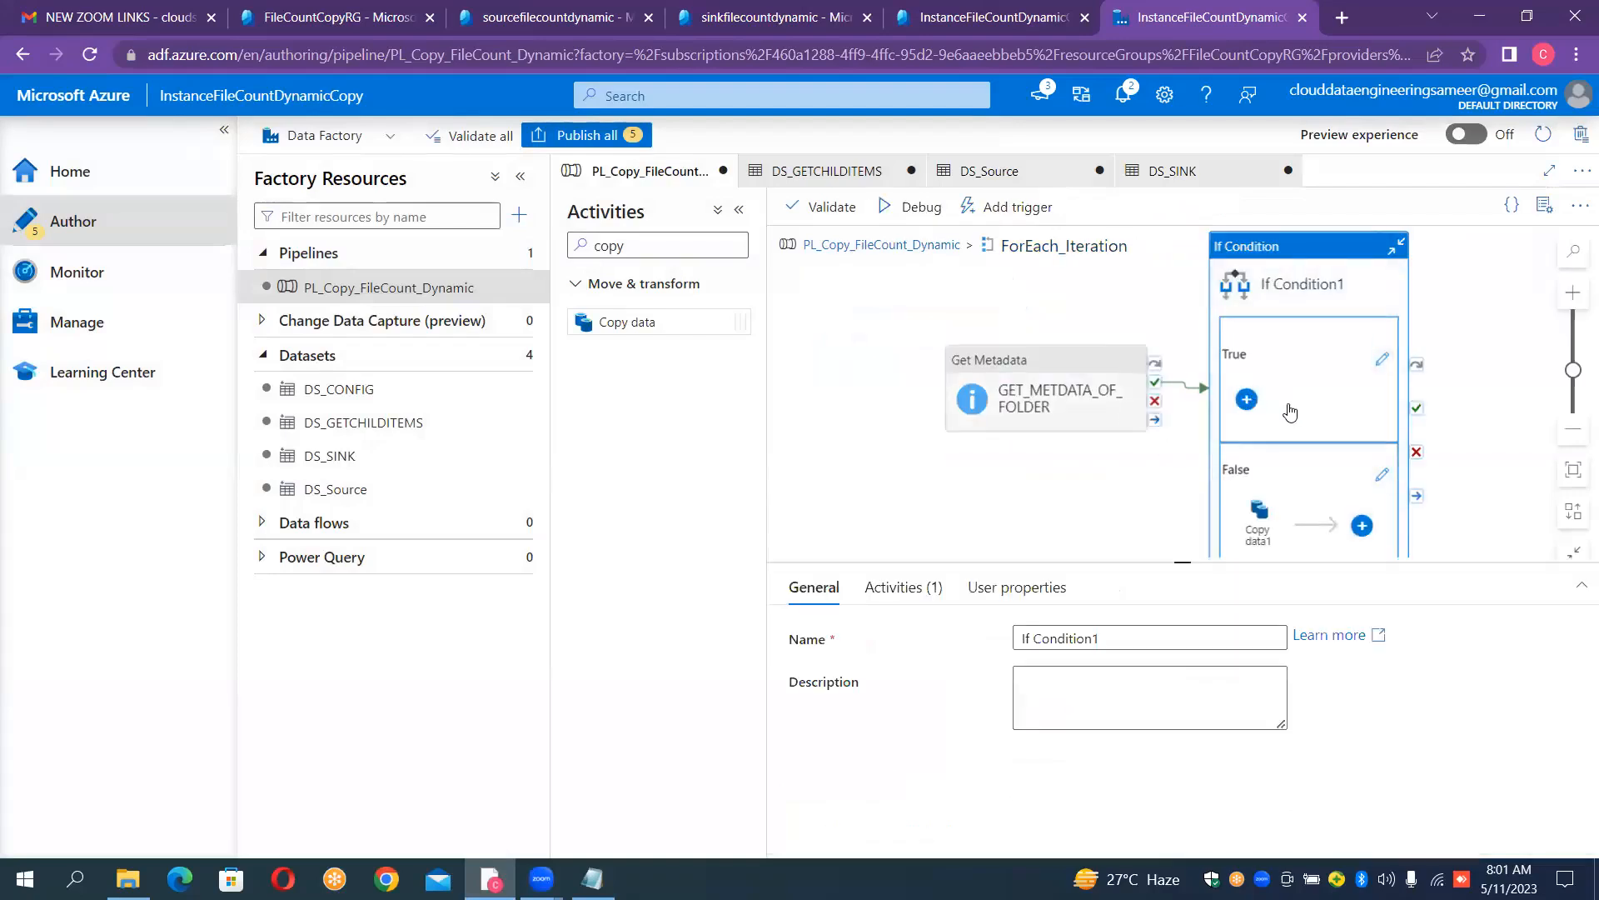
click(1310, 504)
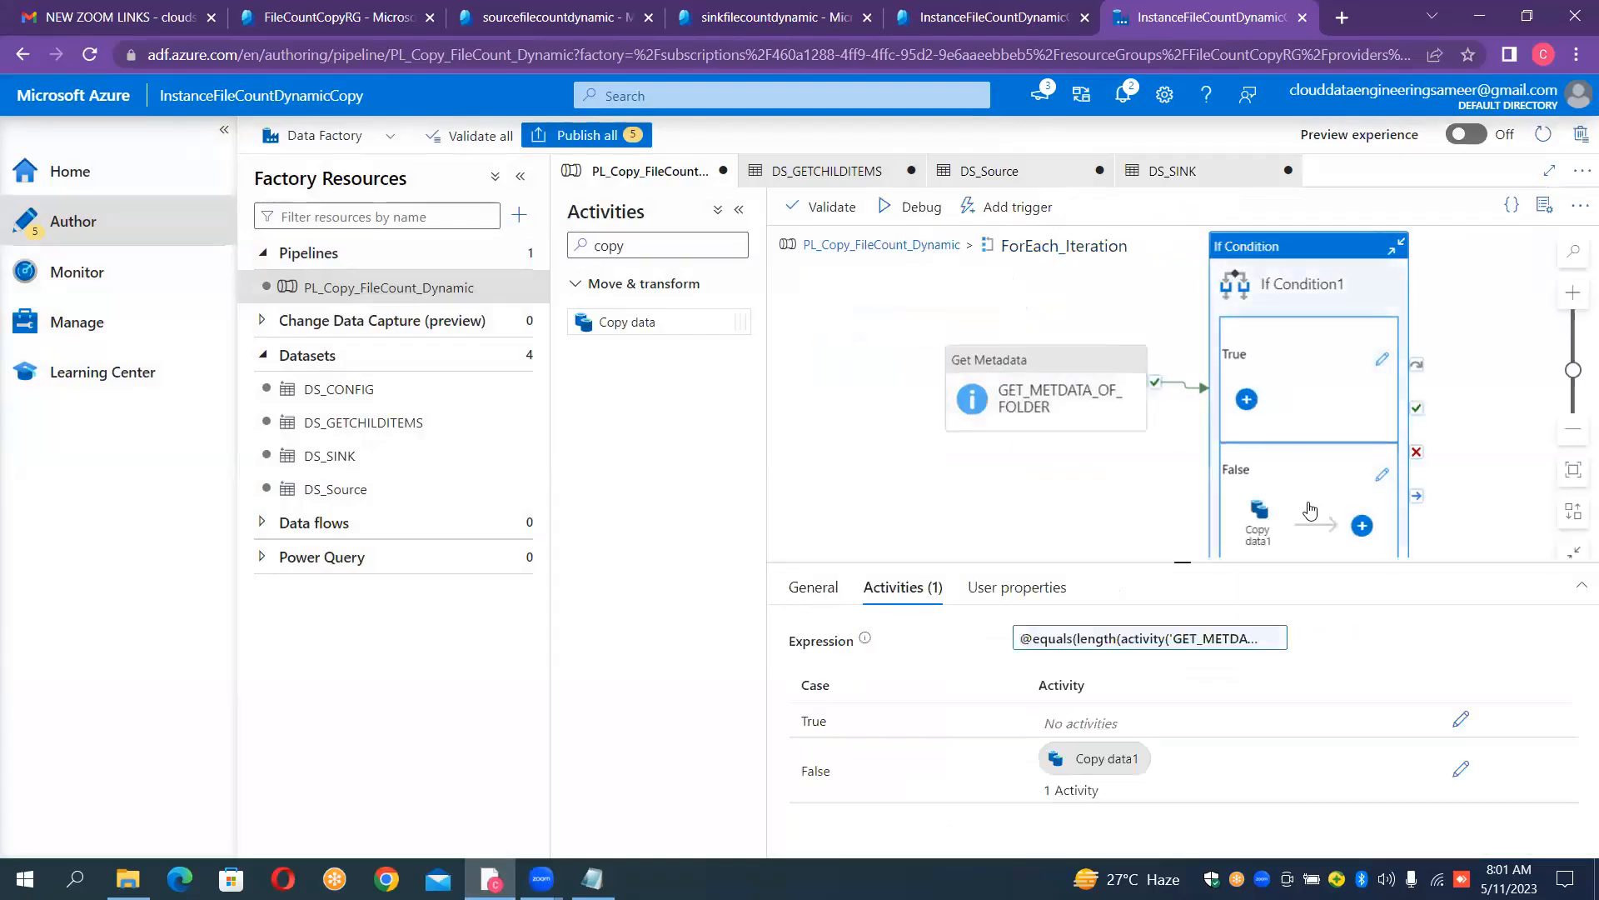
click(1383, 361)
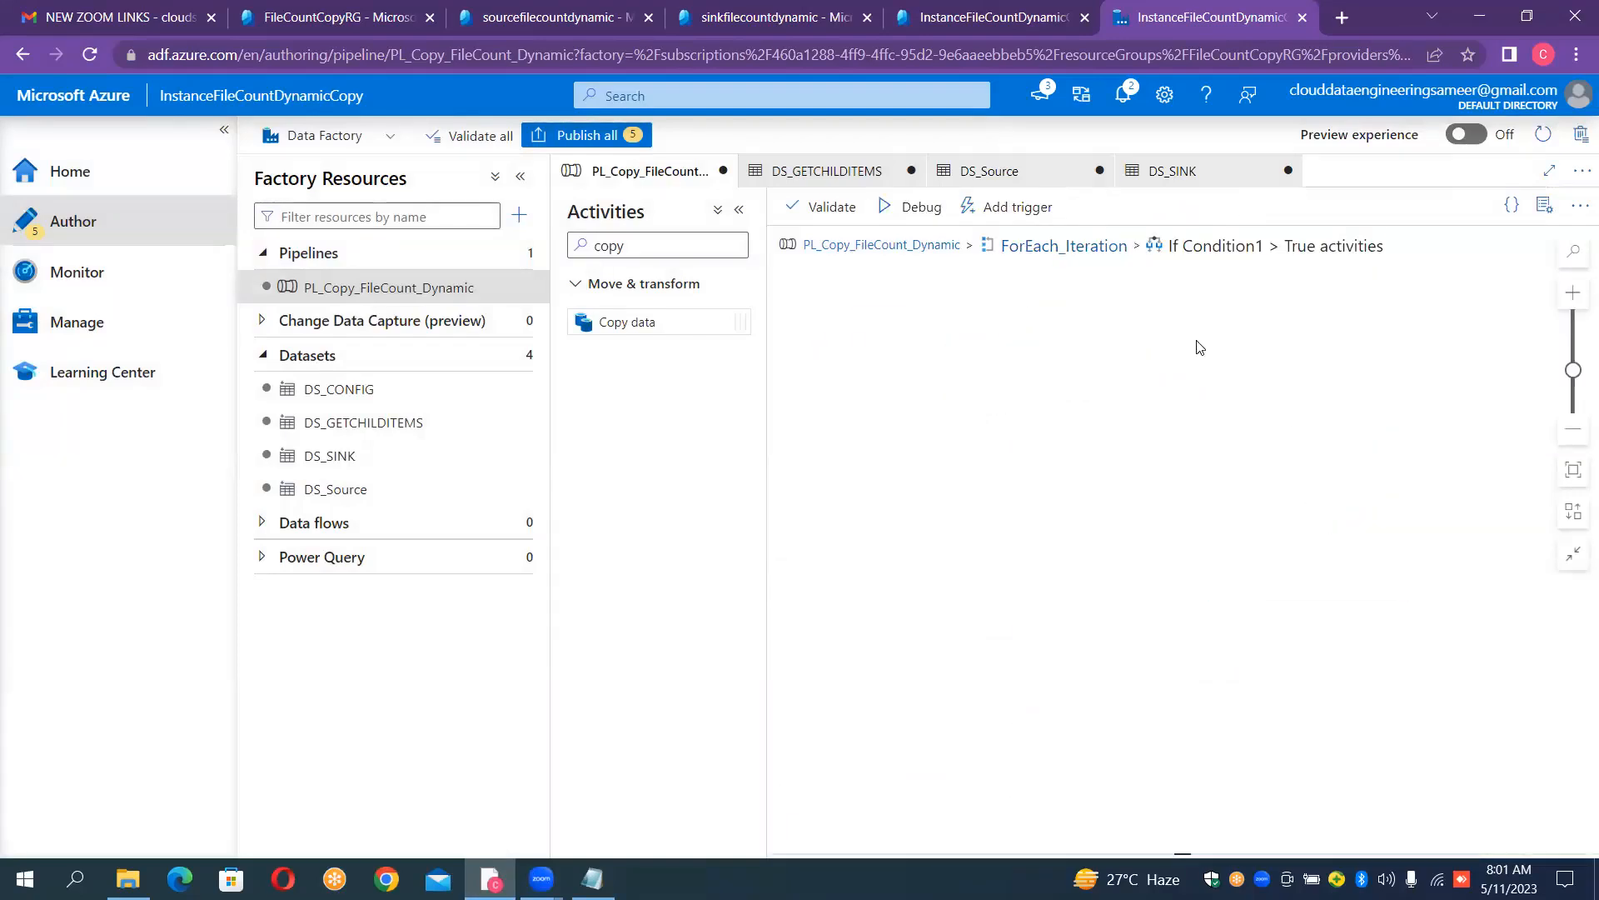
click(649, 245)
key(BackSpace)
key(BackSpace)
key(BackSpace)
key(BackSpace)
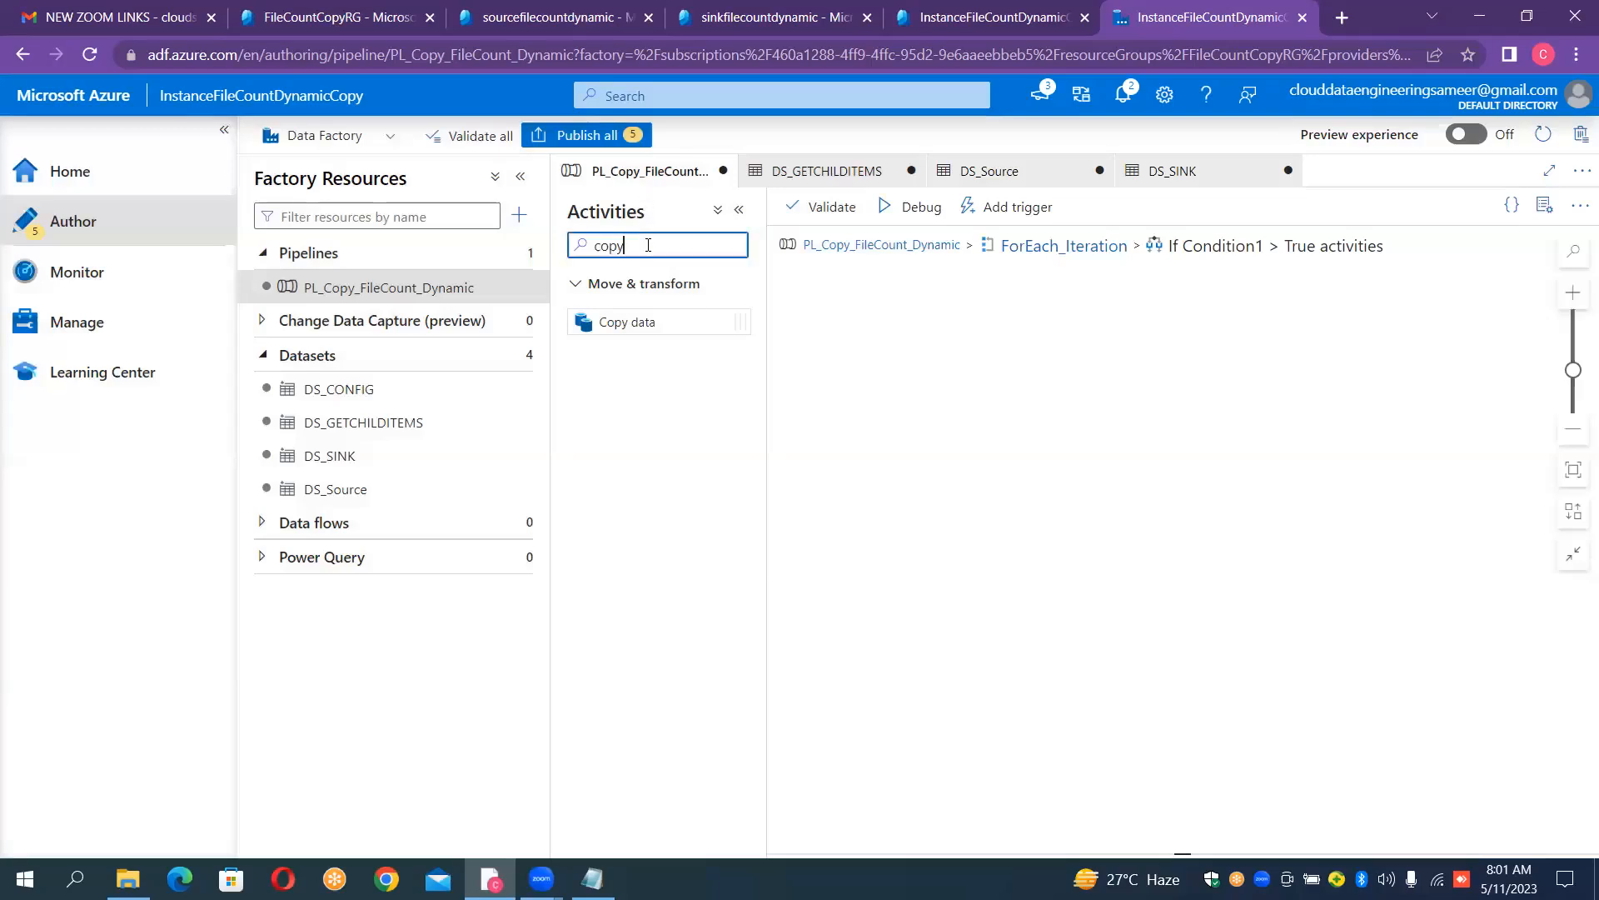
text(tr)
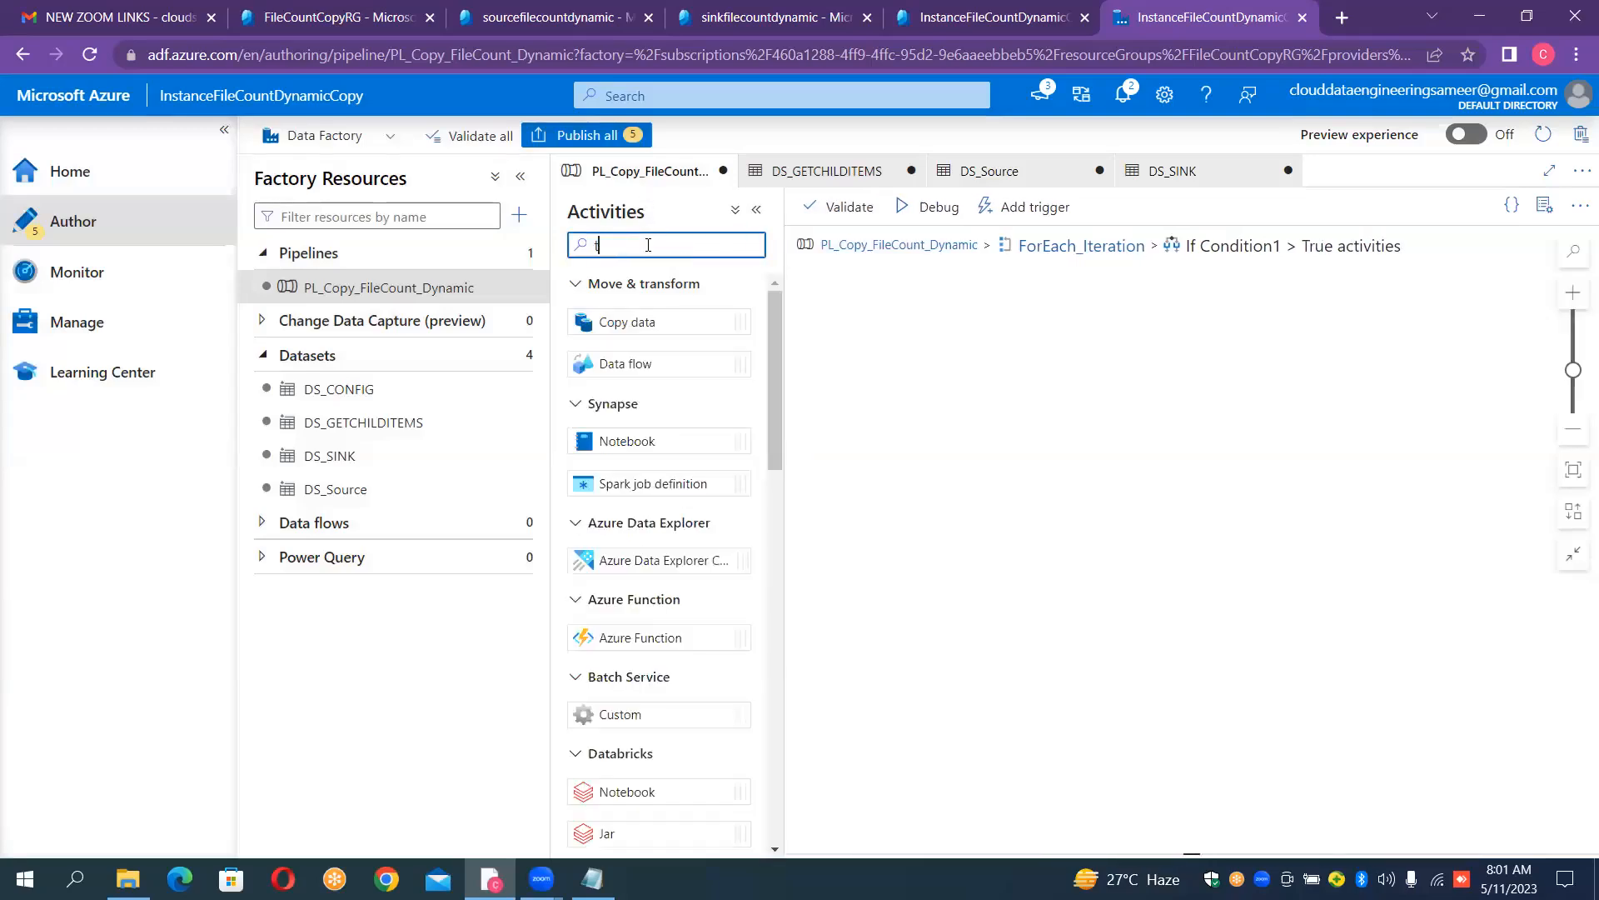
key(BackSpace)
key(BackSpace)
text(wait)
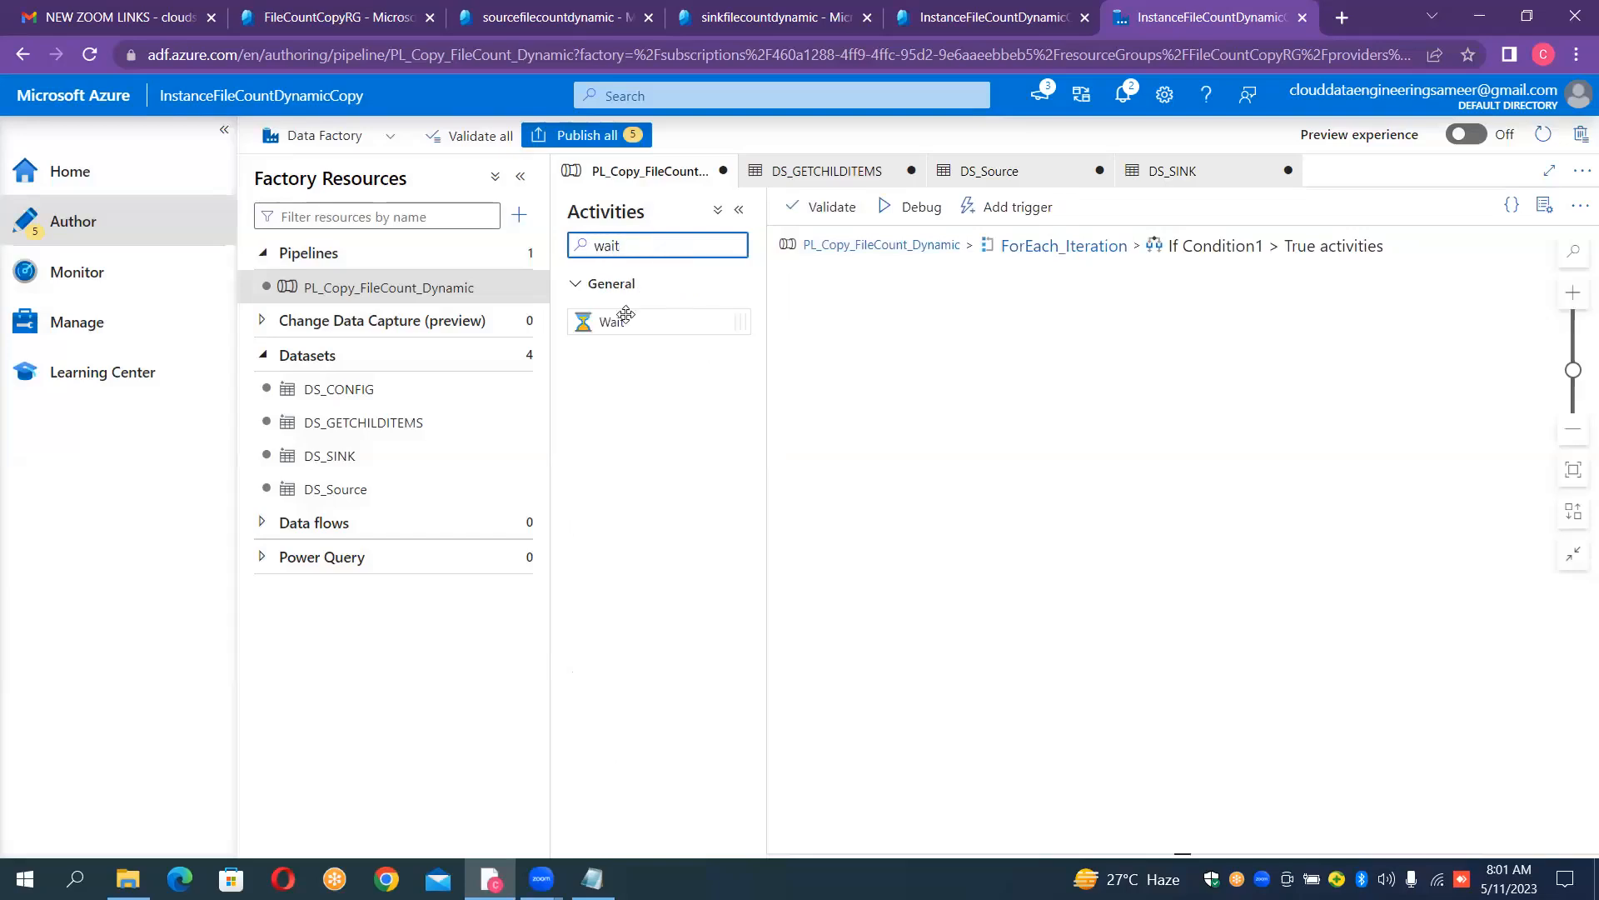
drag(609, 320, 1075, 371)
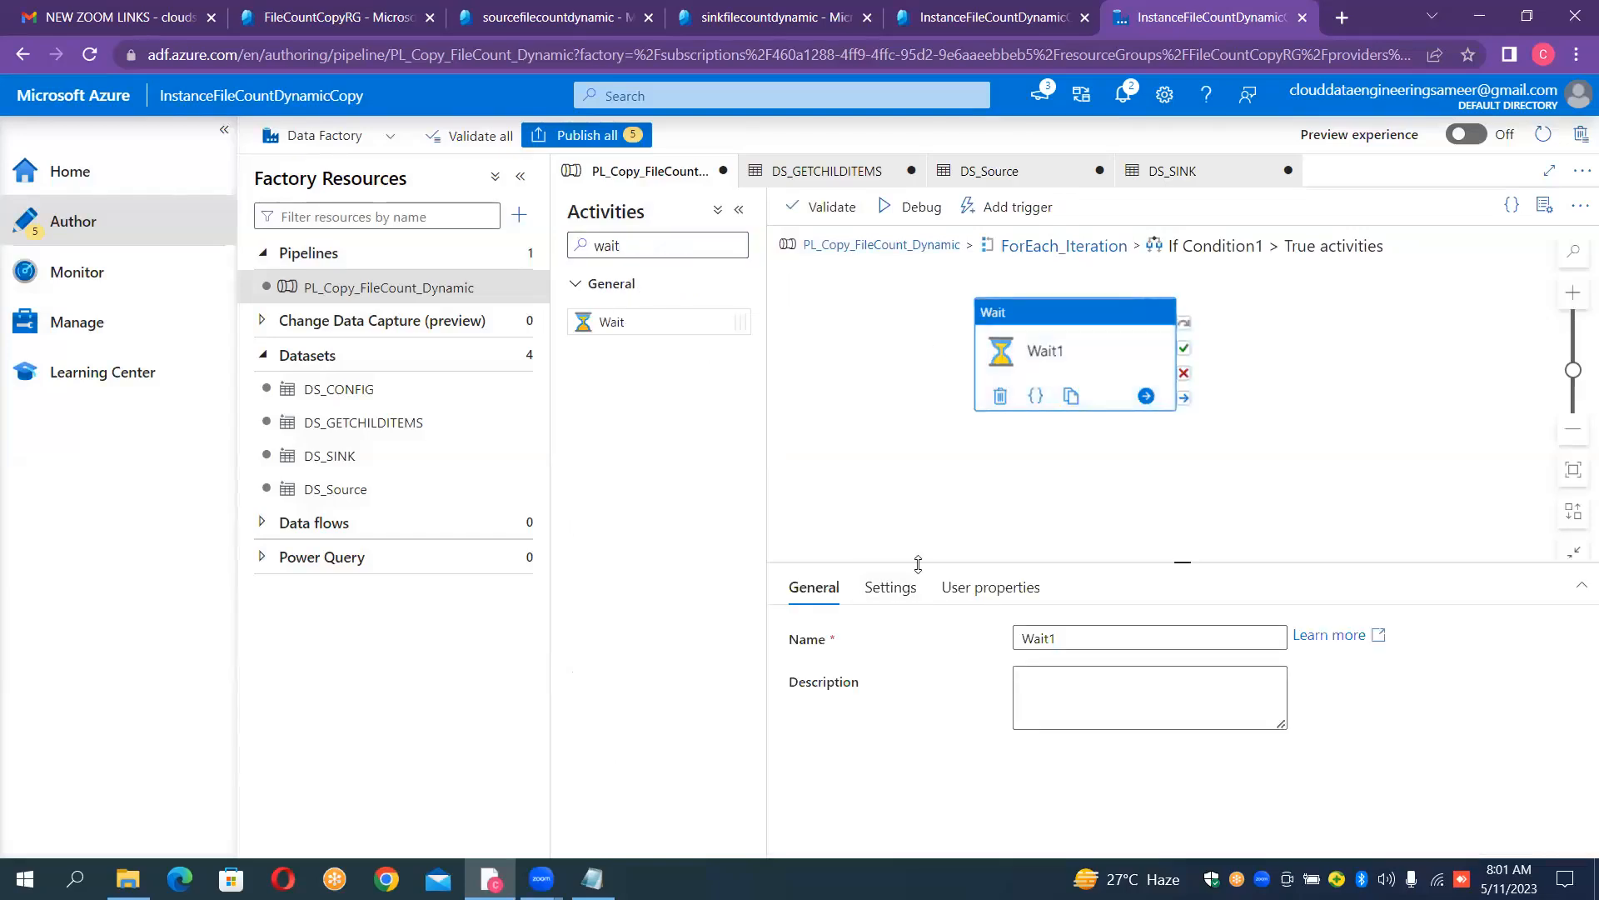
- Set the Wait activity's wait time to 10 seconds and return to ForEach_Iteration
click(909, 595)
click(1054, 635)
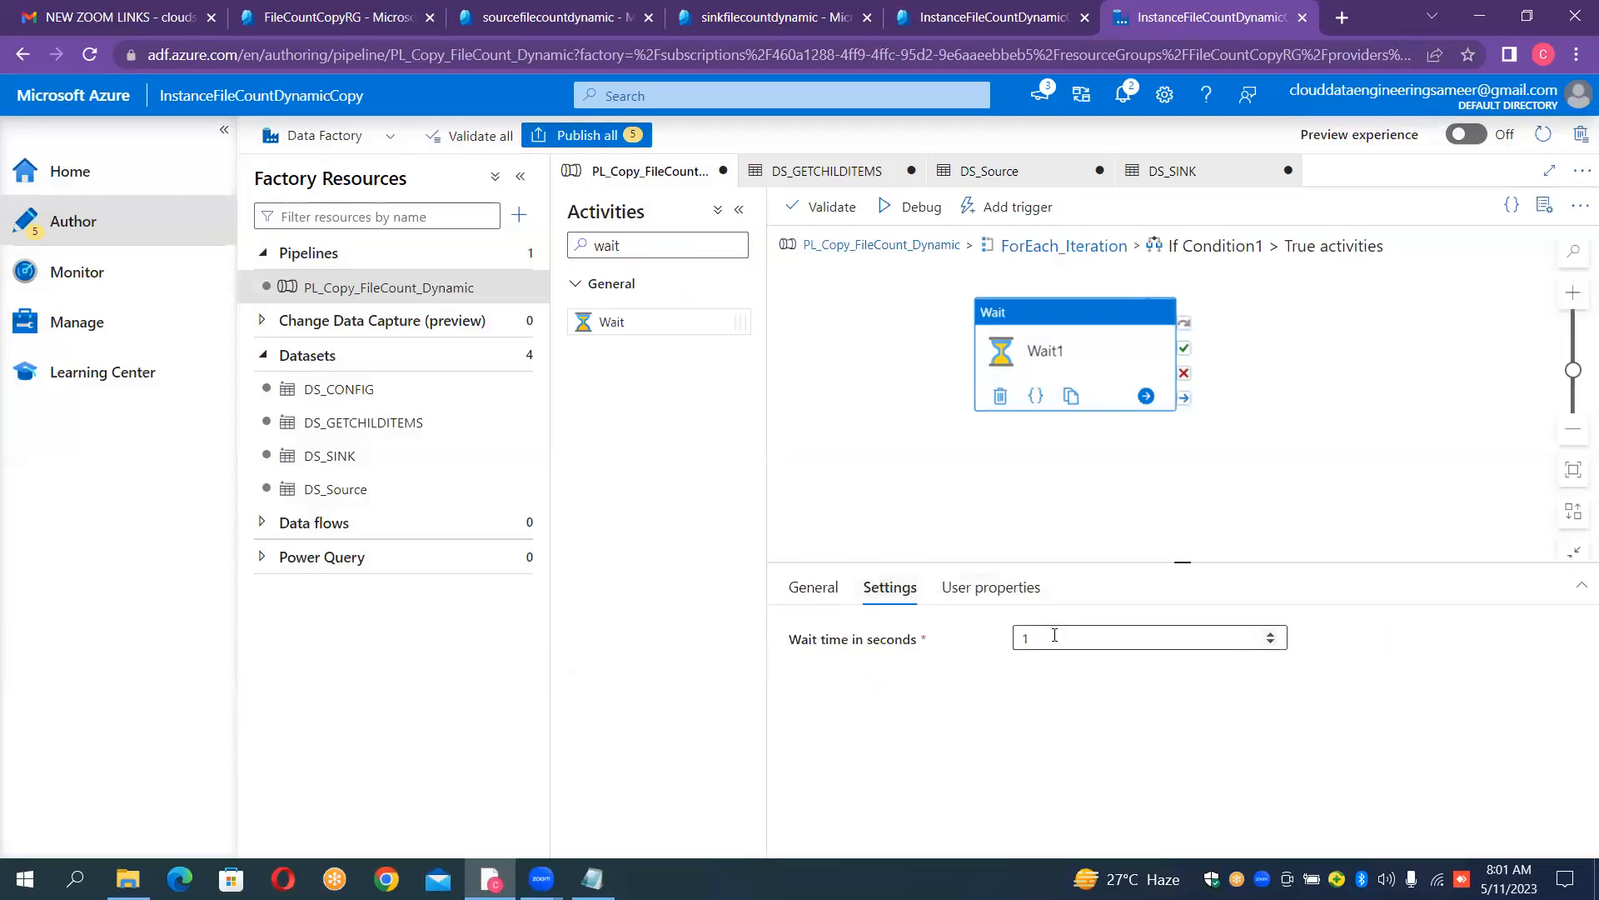
click(1055, 638)
text(10)
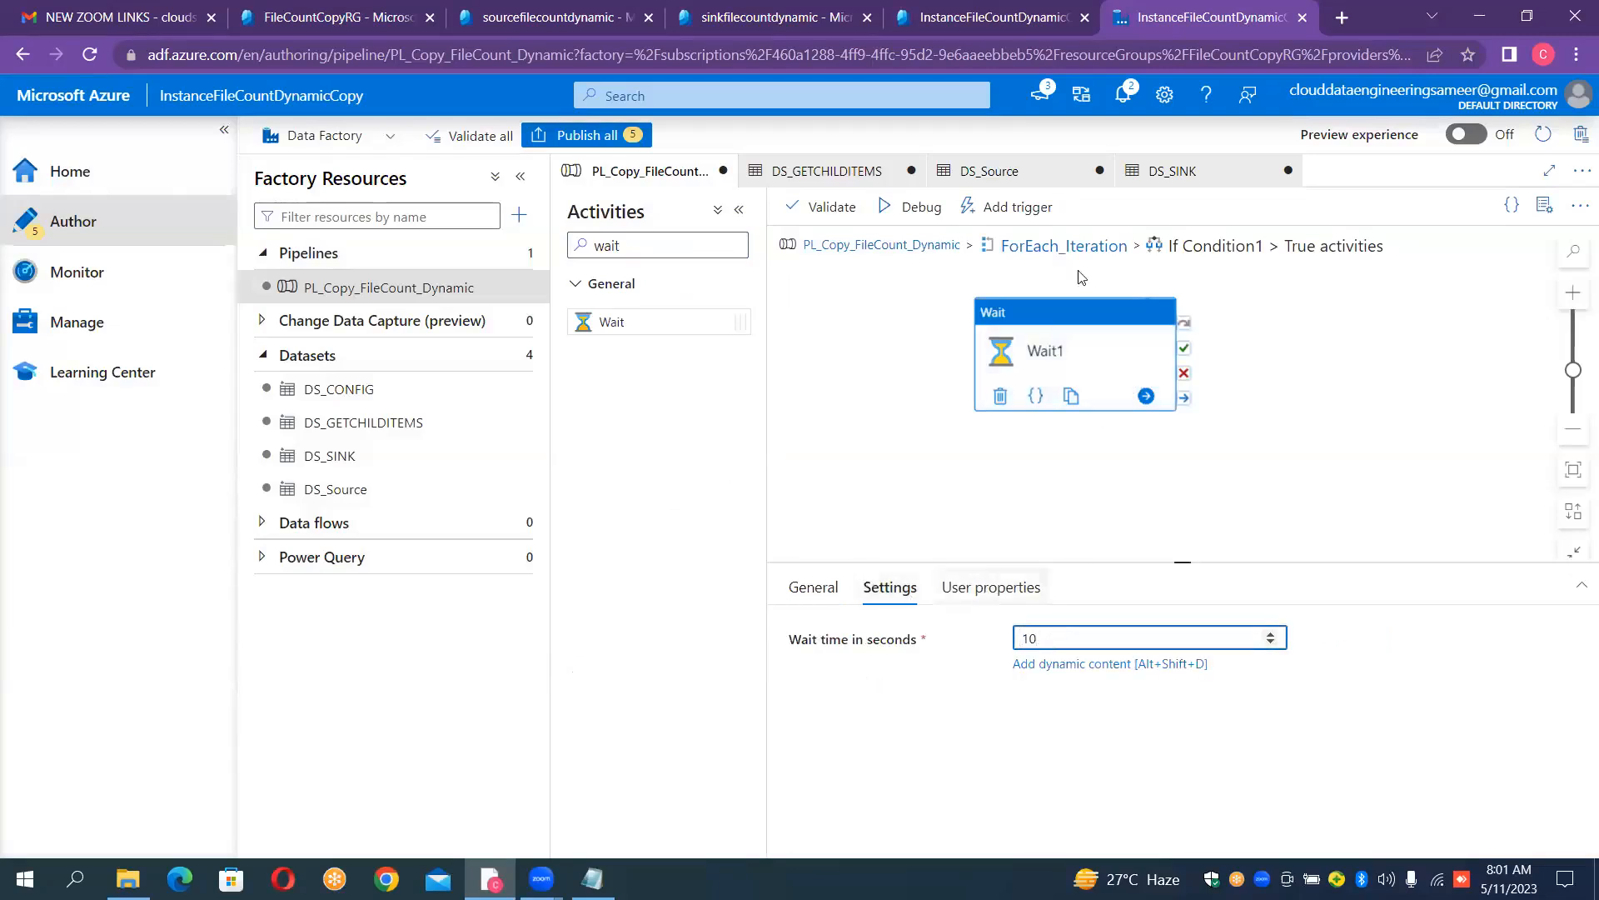
click(1037, 248)
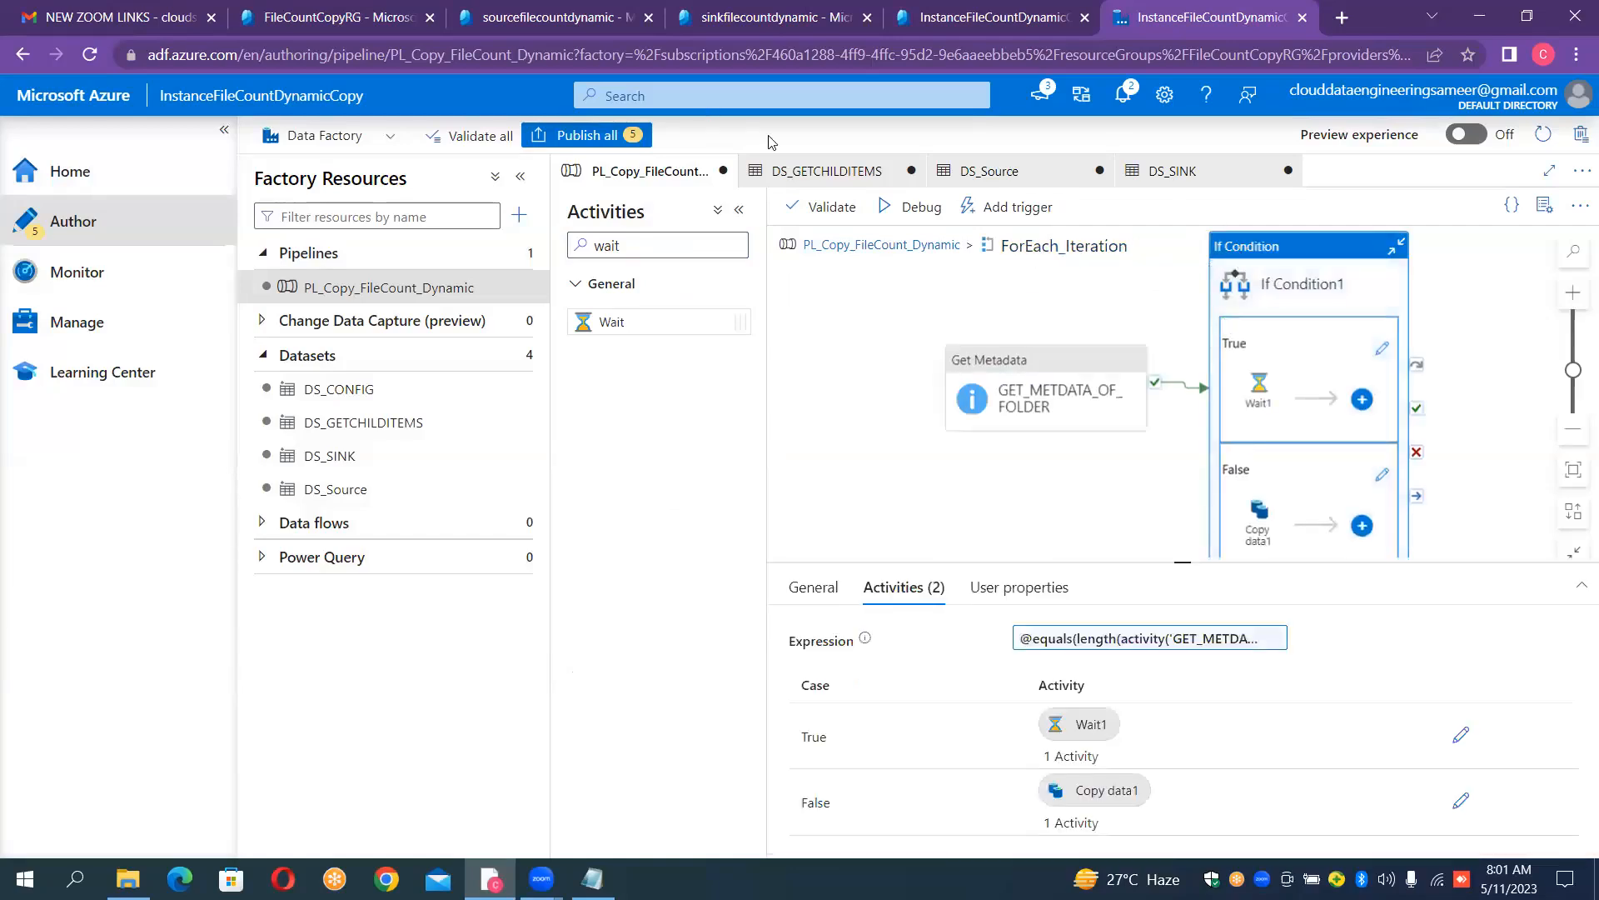
- Try to debug the pipeline, and set the file path type of Copy data1's source to Wildcard file path
click(890, 219)
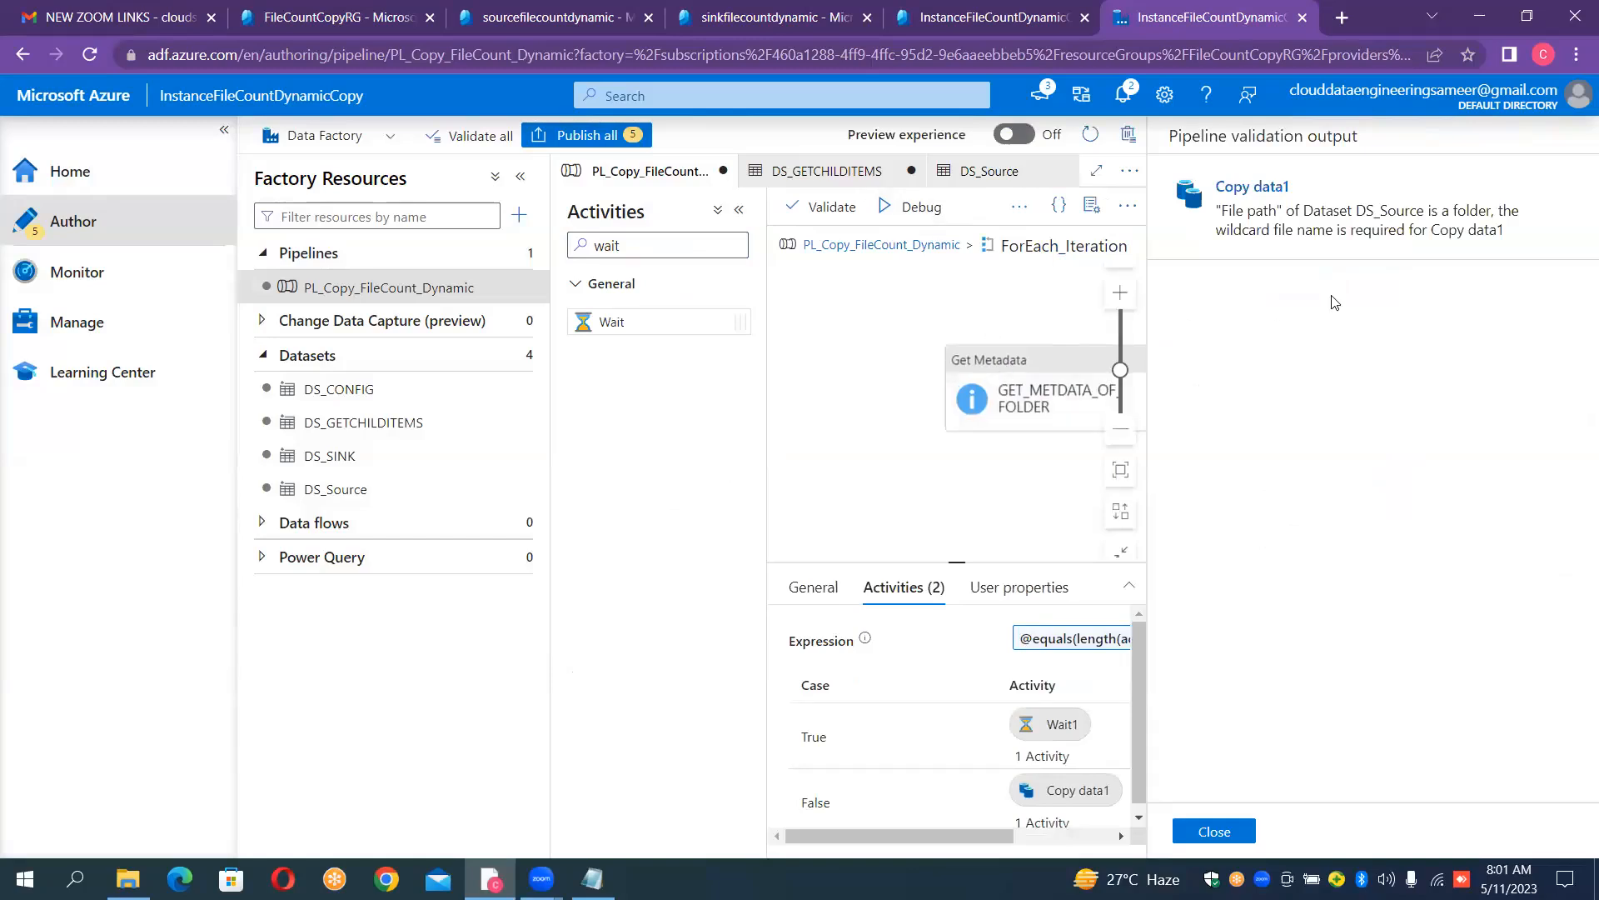
click(1229, 831)
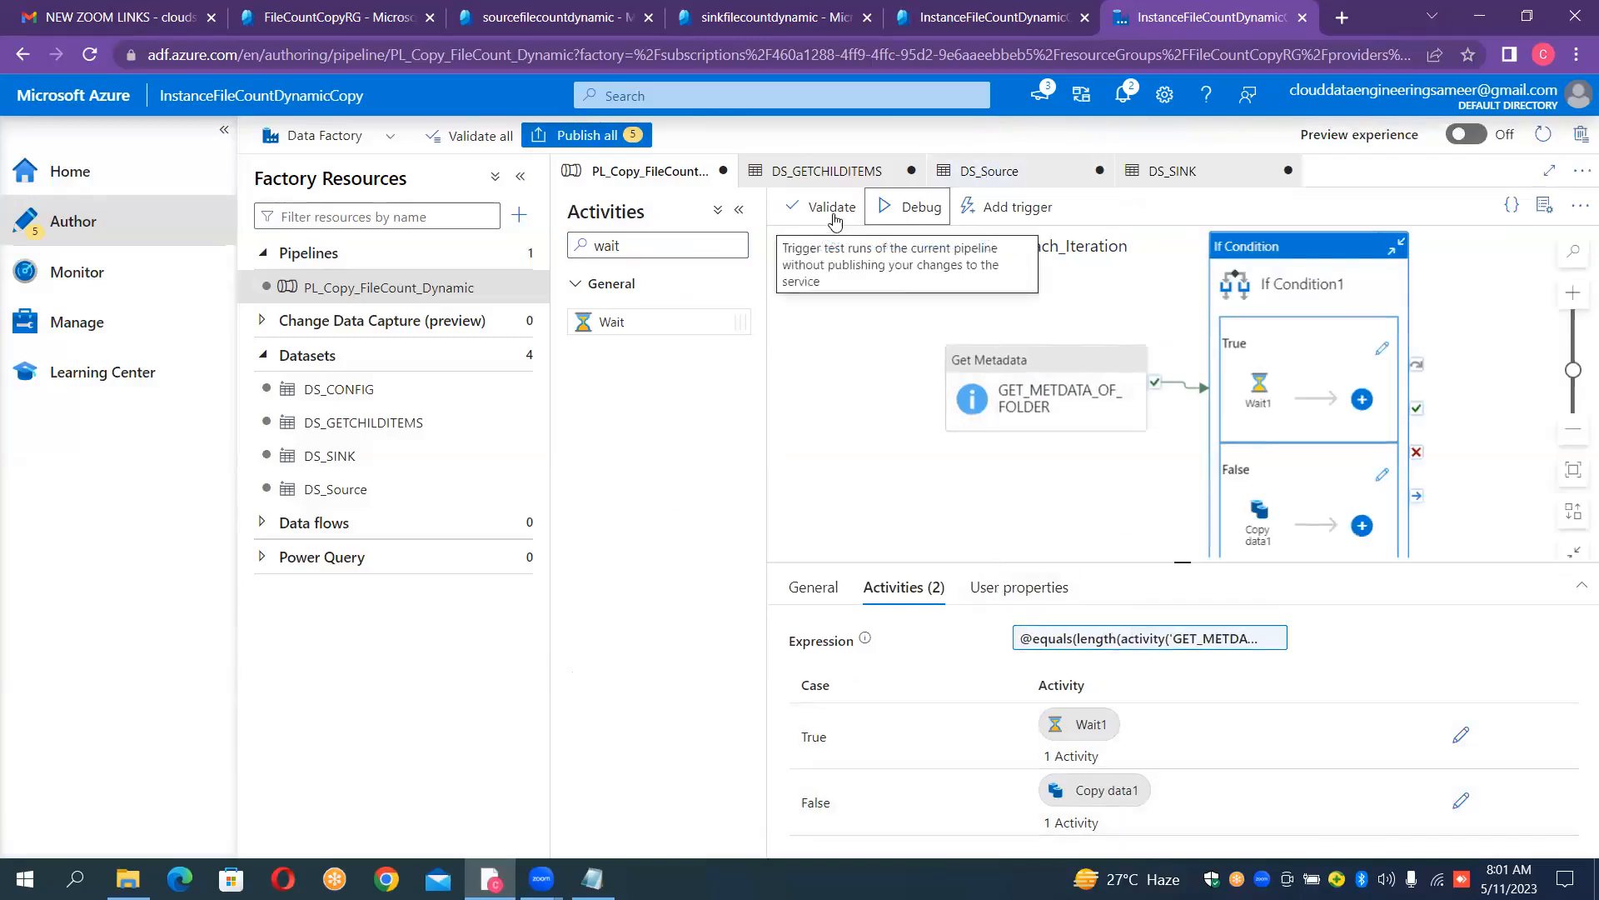
click(1259, 534)
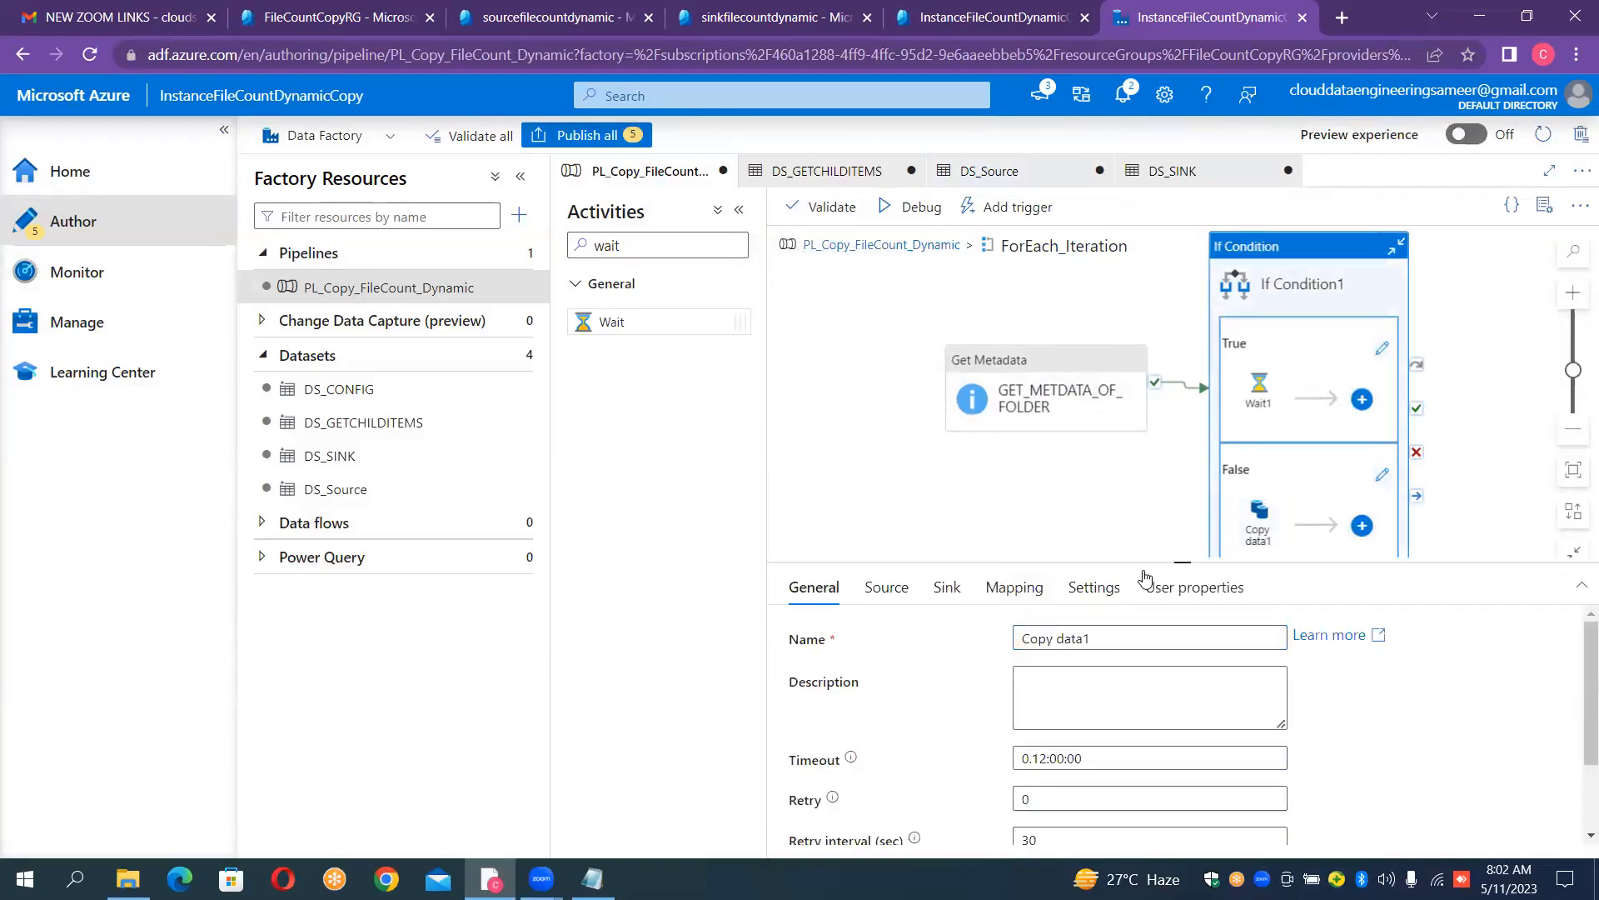
click(888, 587)
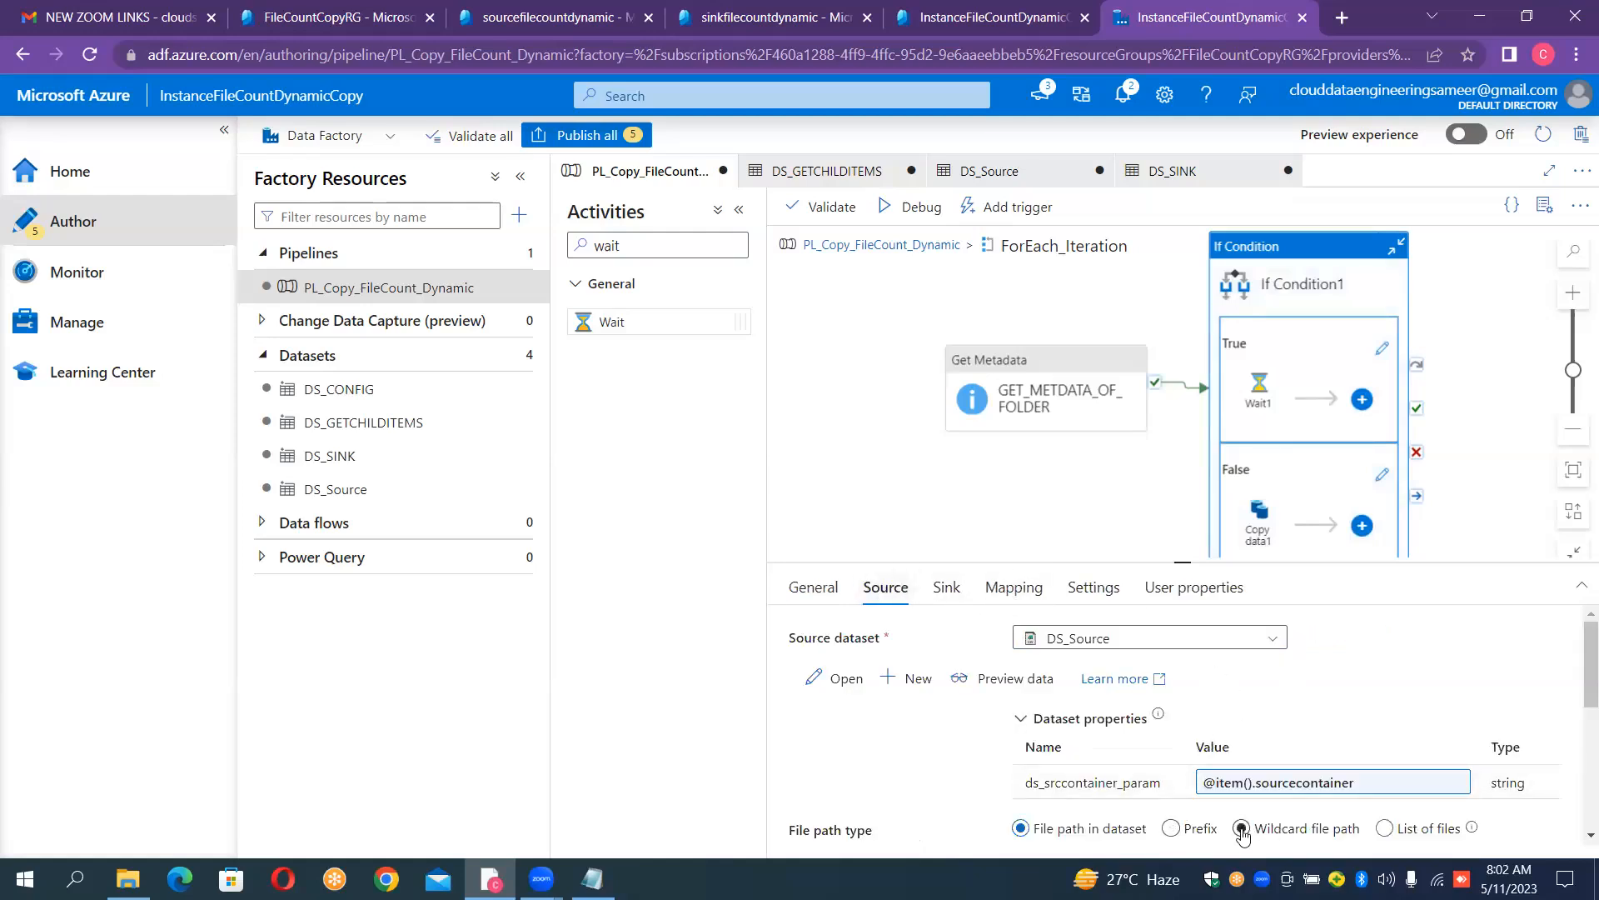
click(1281, 835)
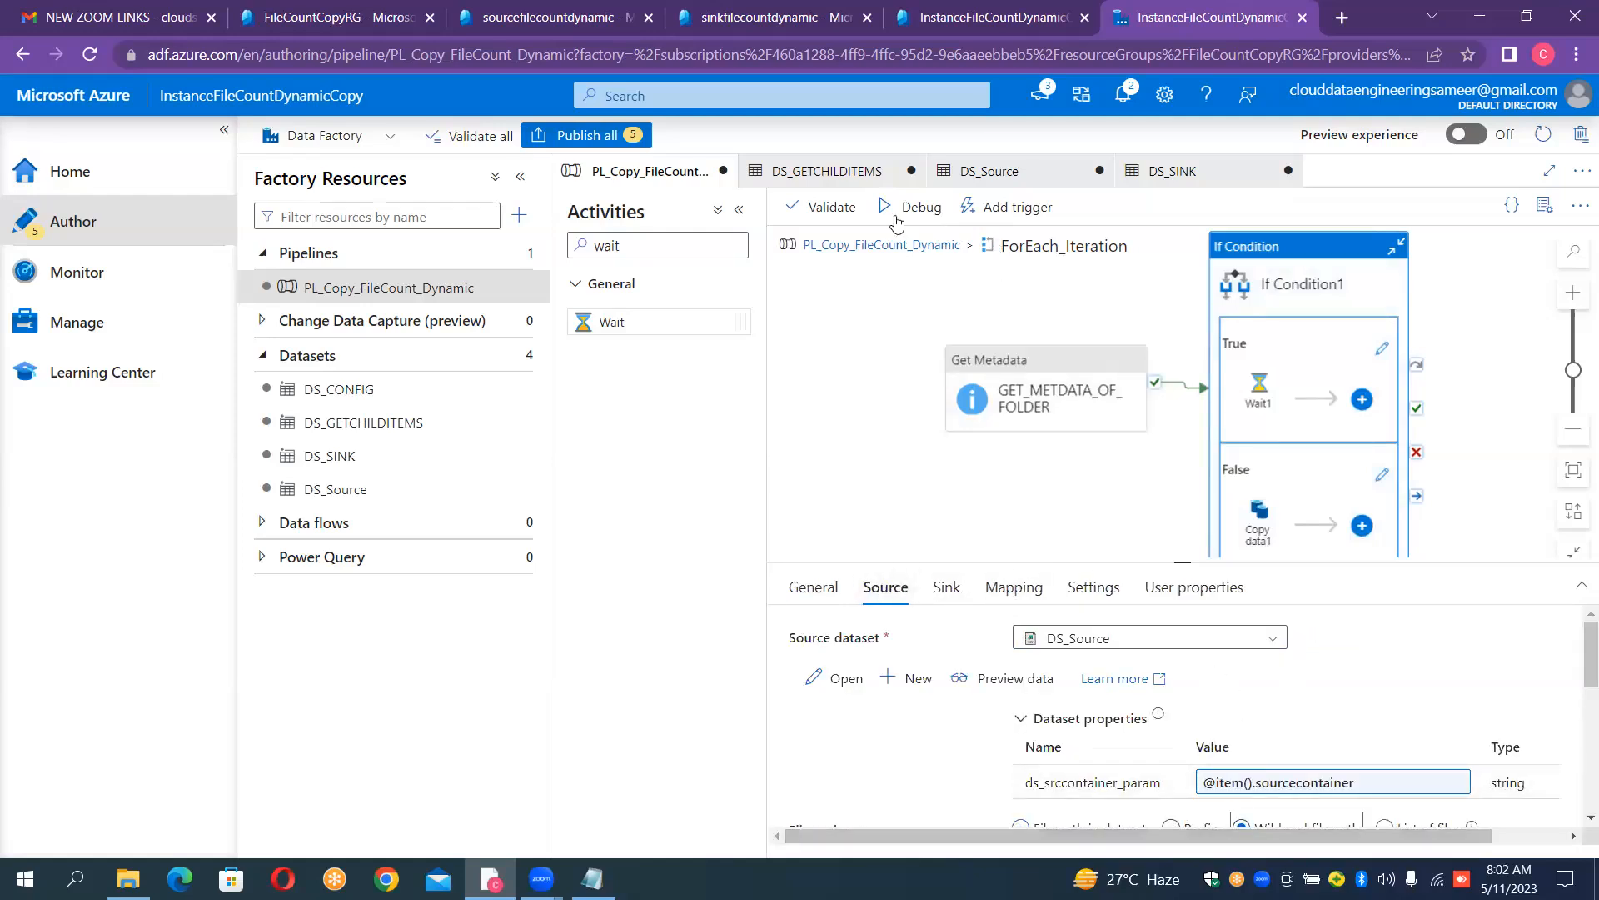
- Run the pipeline in debug mode and enlarge the run output area to review the activity runs
click(895, 220)
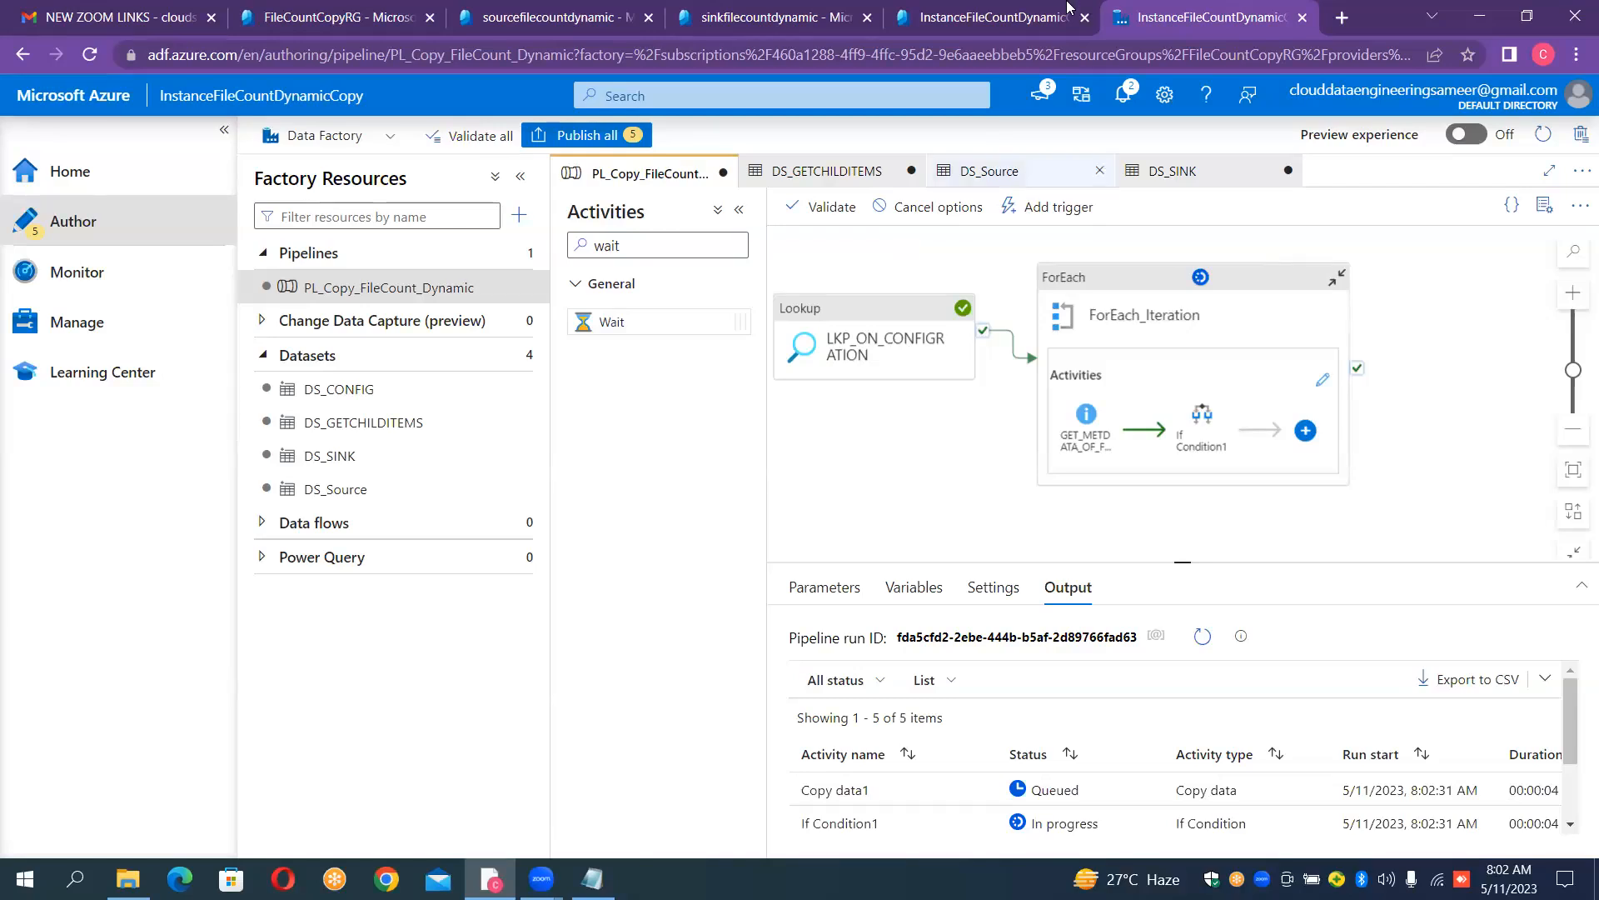
click(738, 215)
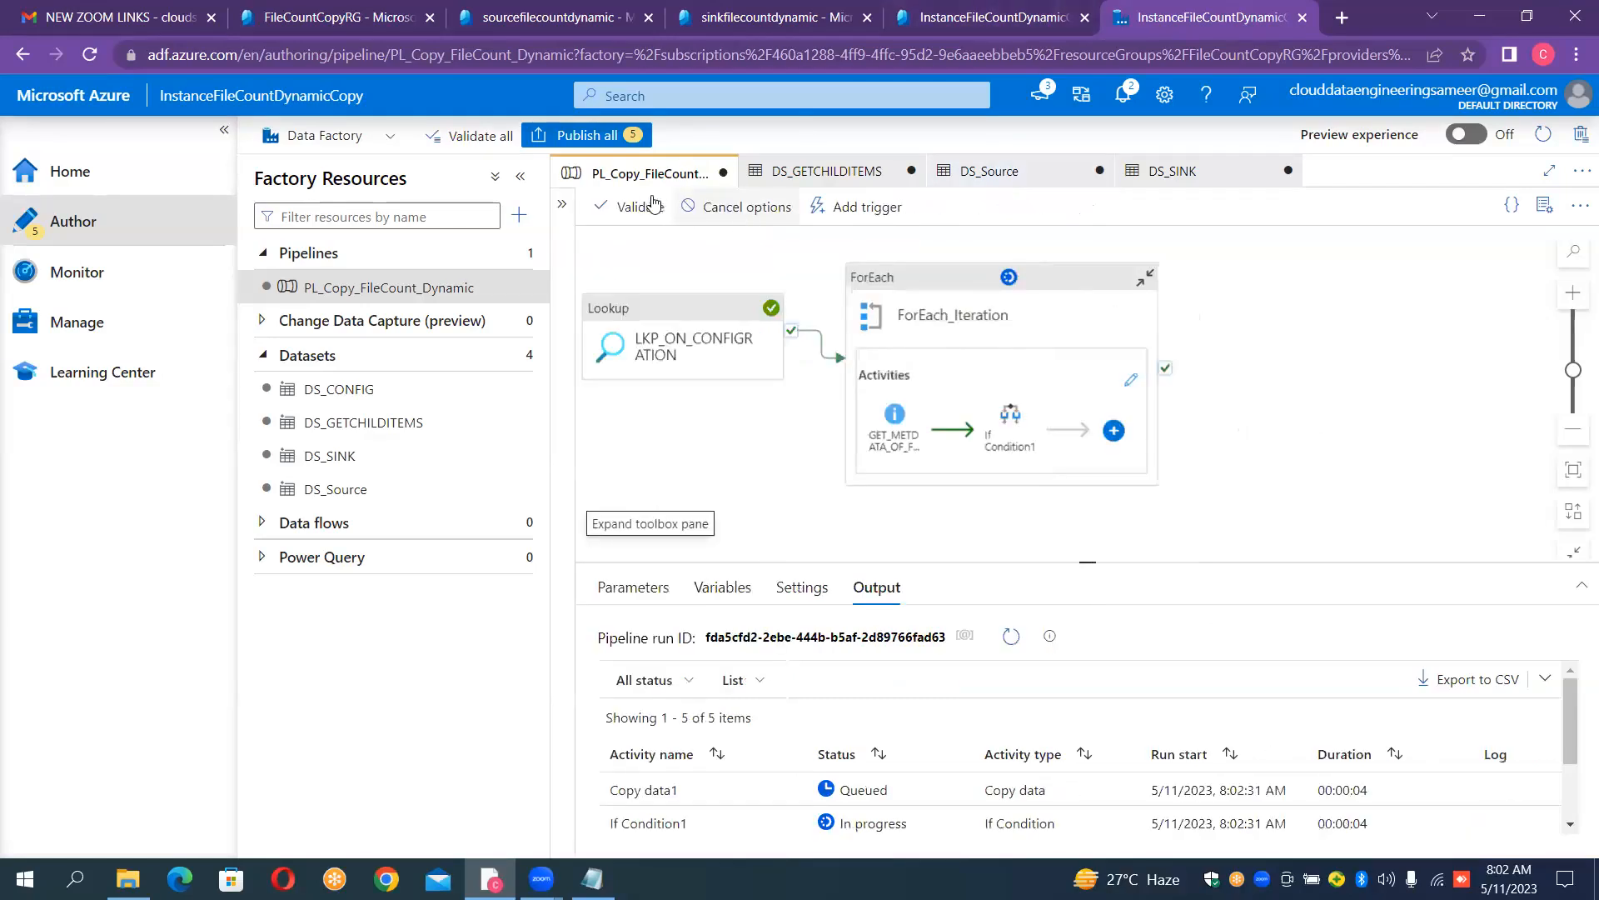
click(522, 180)
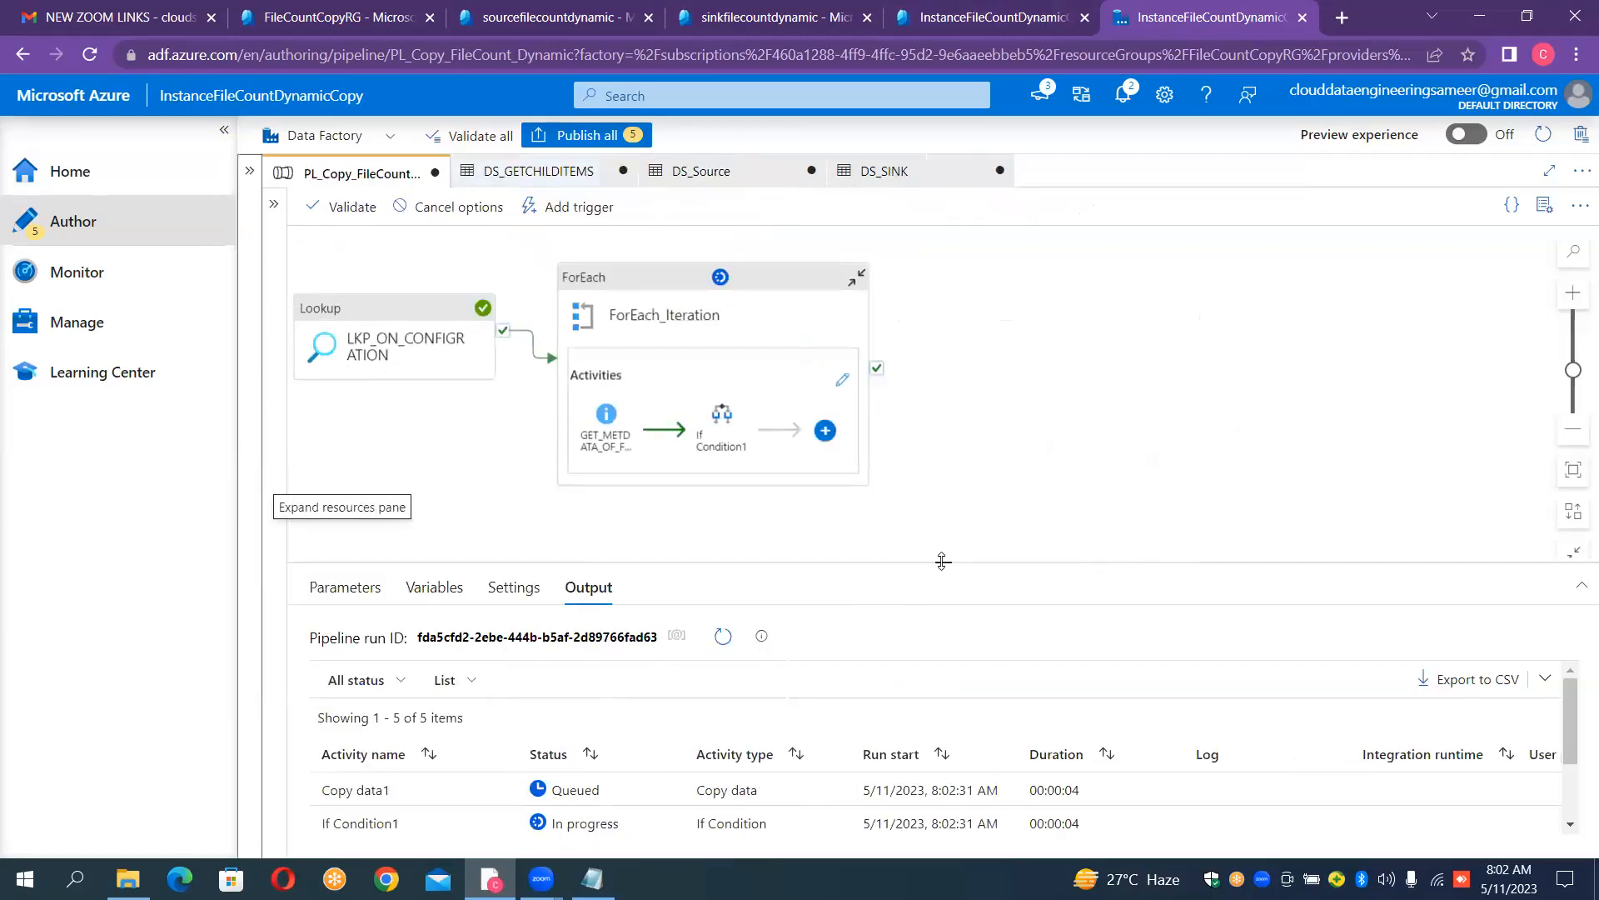
drag(942, 557, 1009, 331)
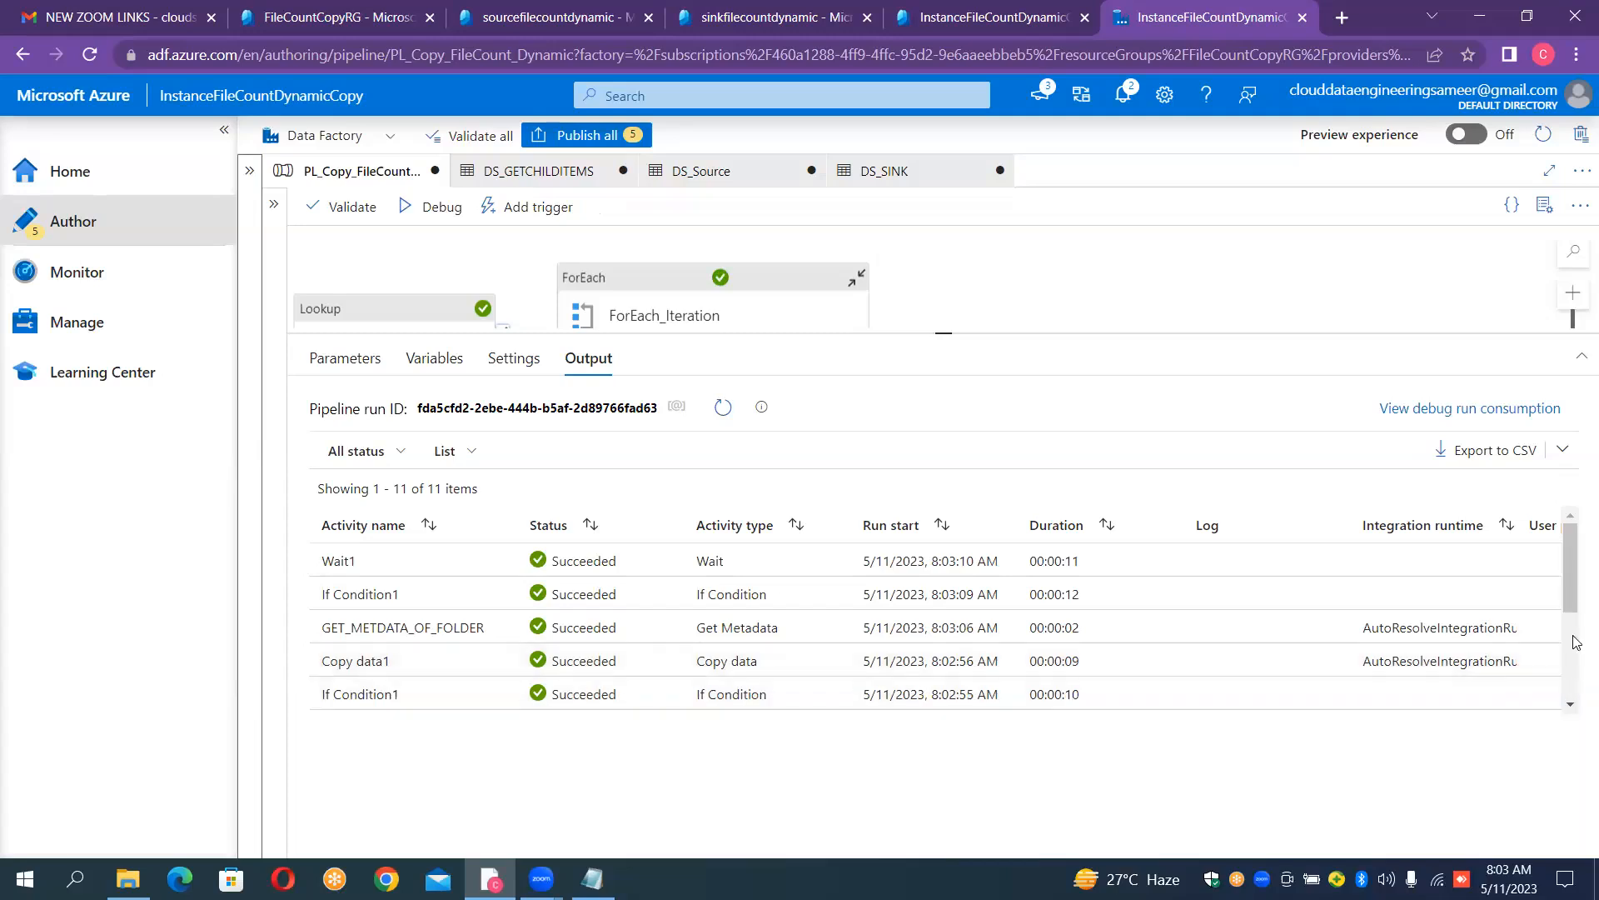
drag(1572, 583, 1572, 658)
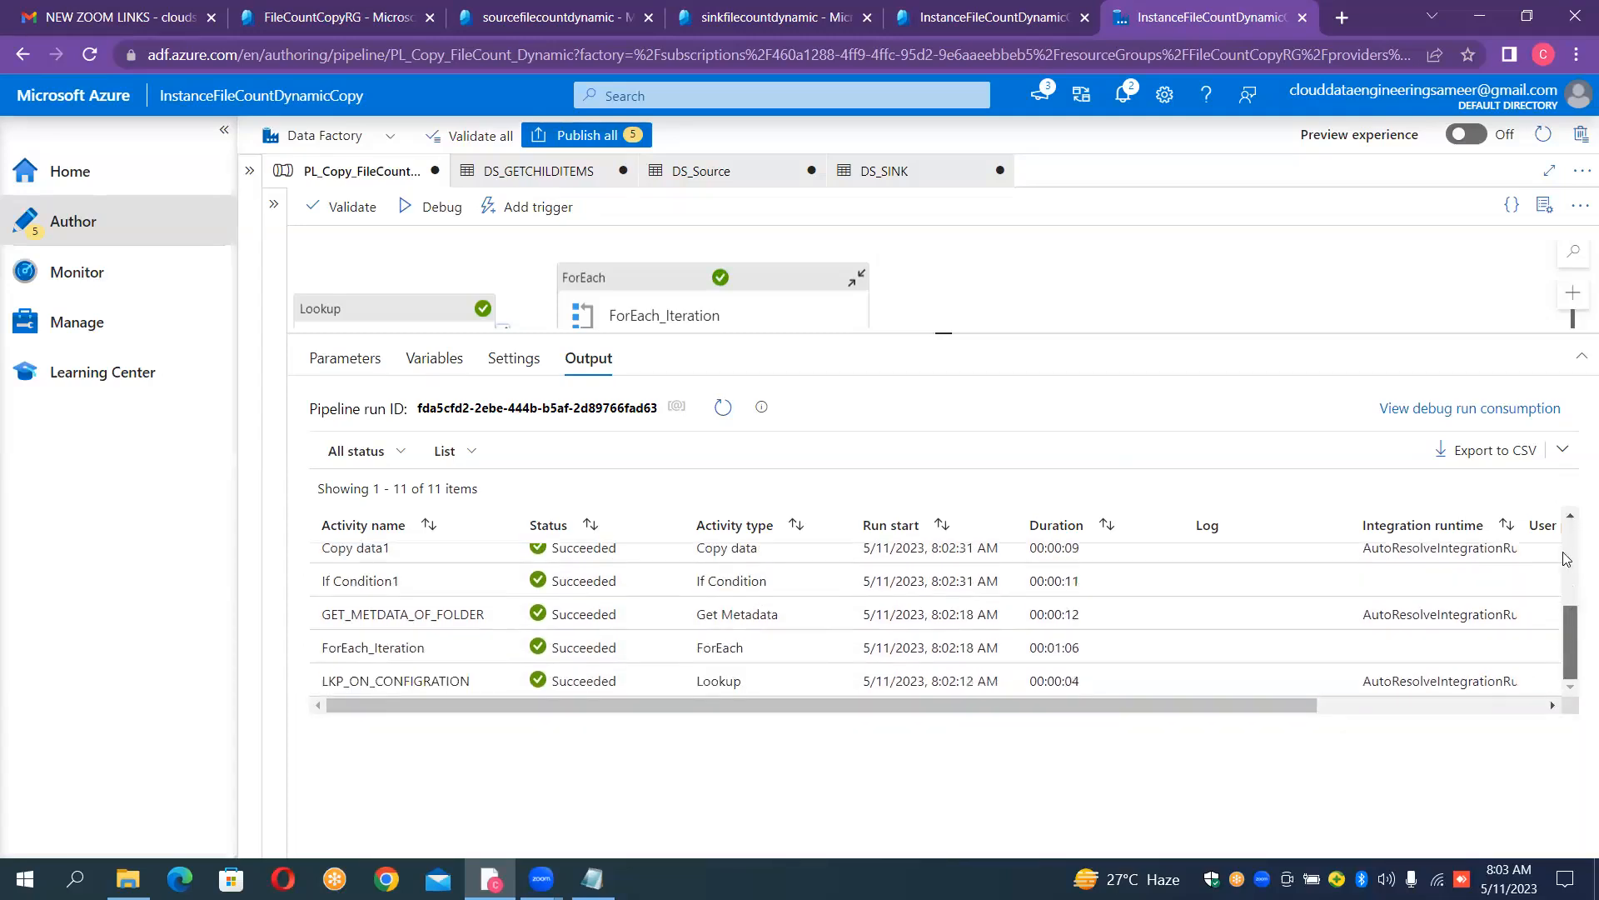
- Refresh the containers of the sinkfilecountdynamic storage account and examine the files in output1 and output2
click(743, 25)
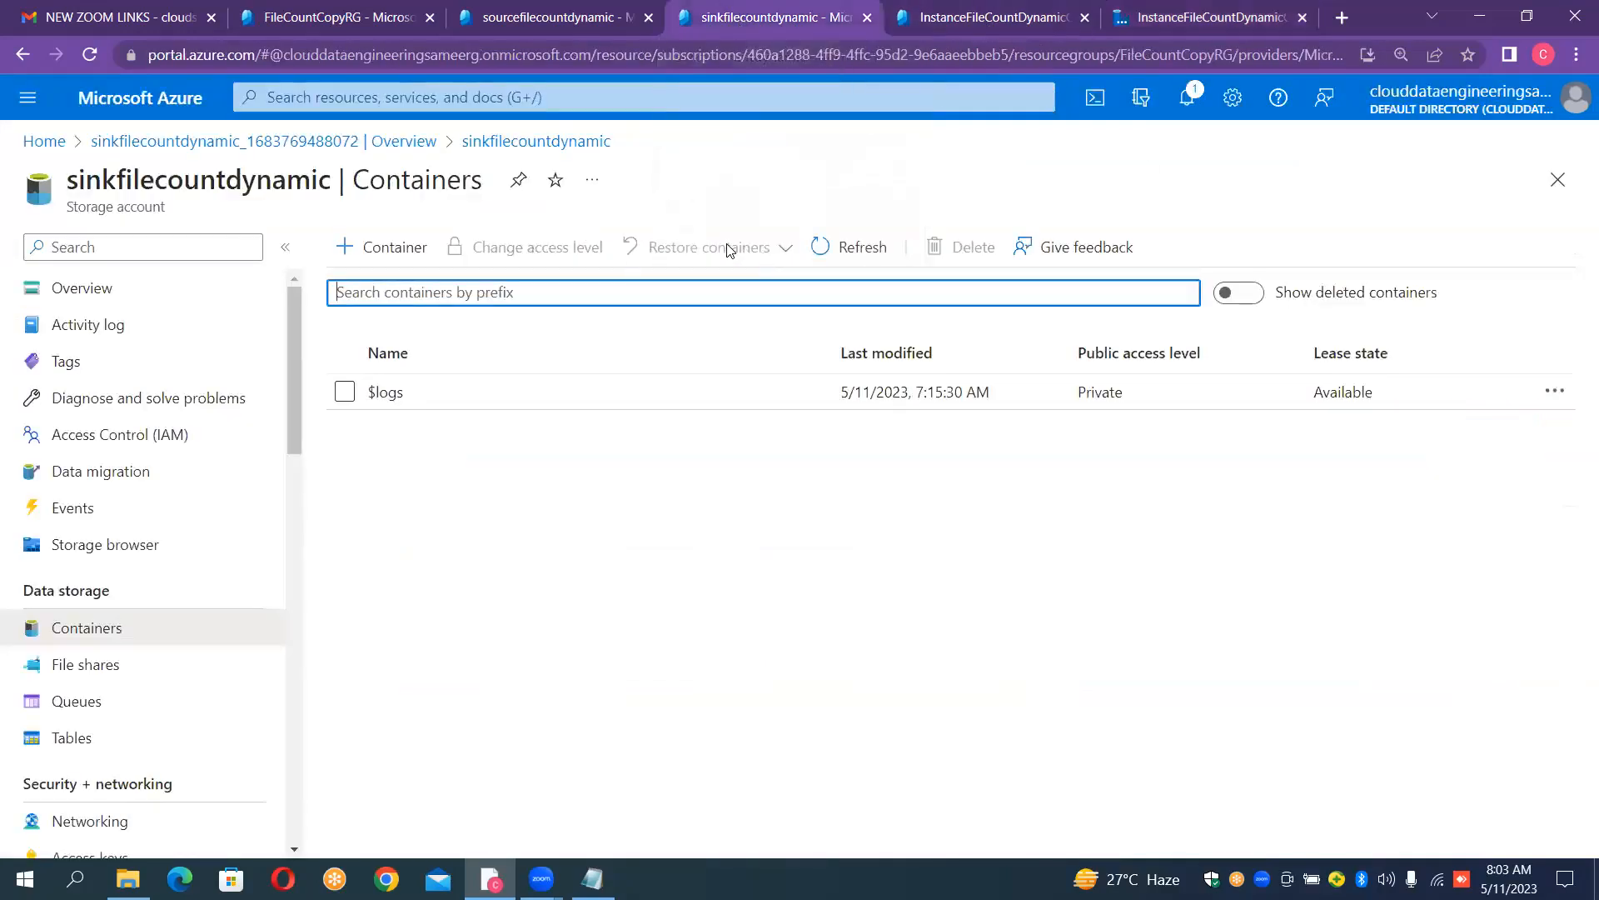
click(837, 250)
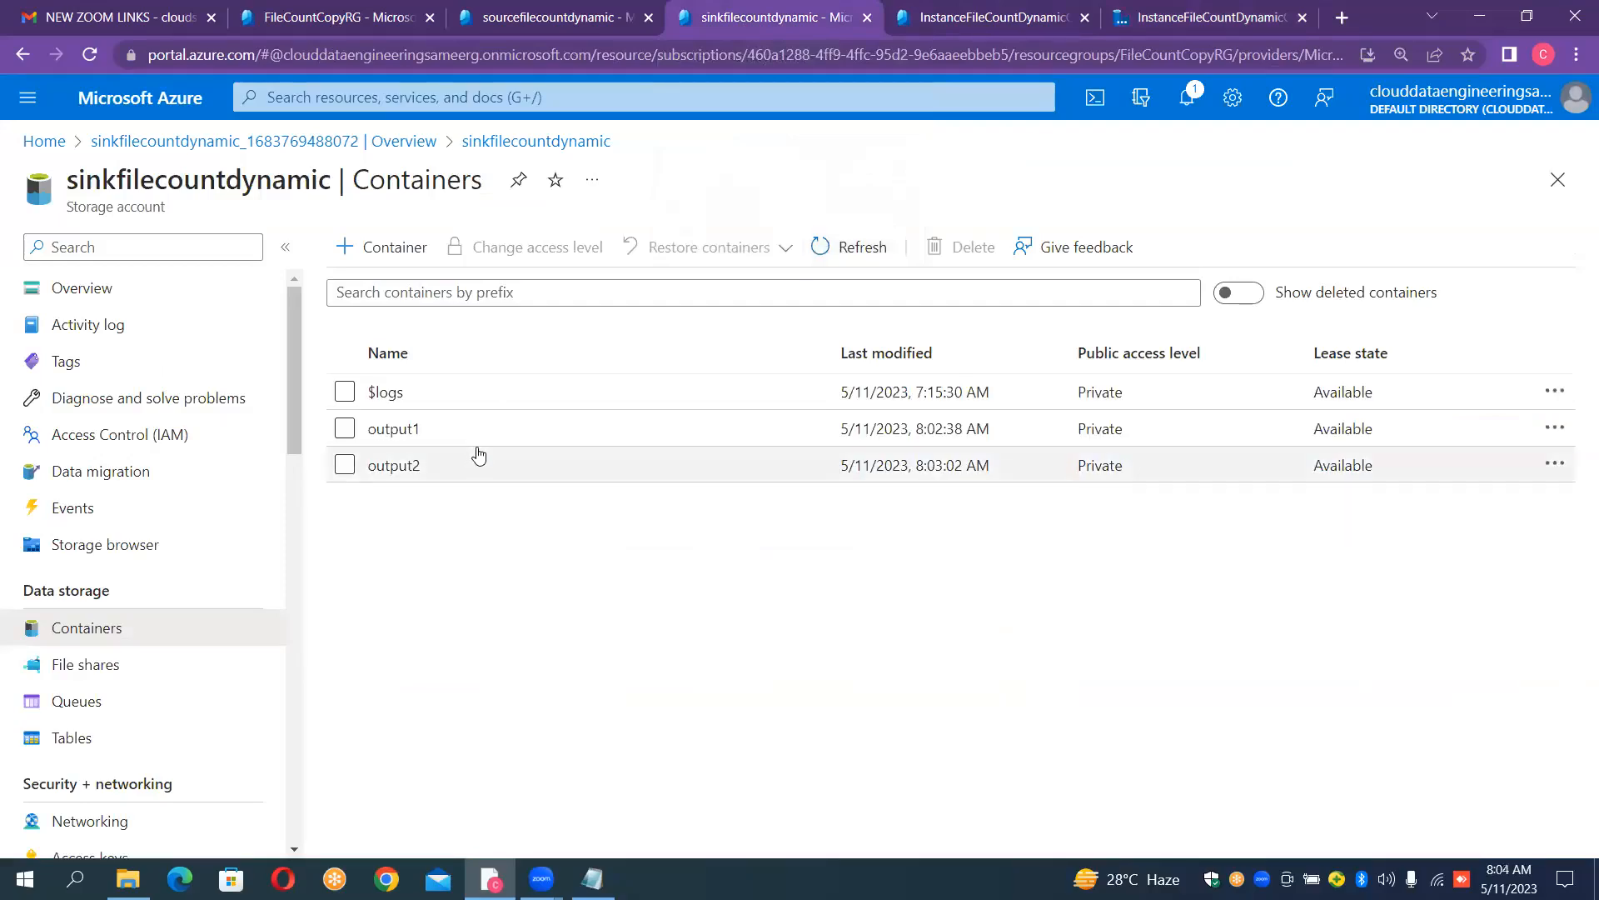
click(393, 428)
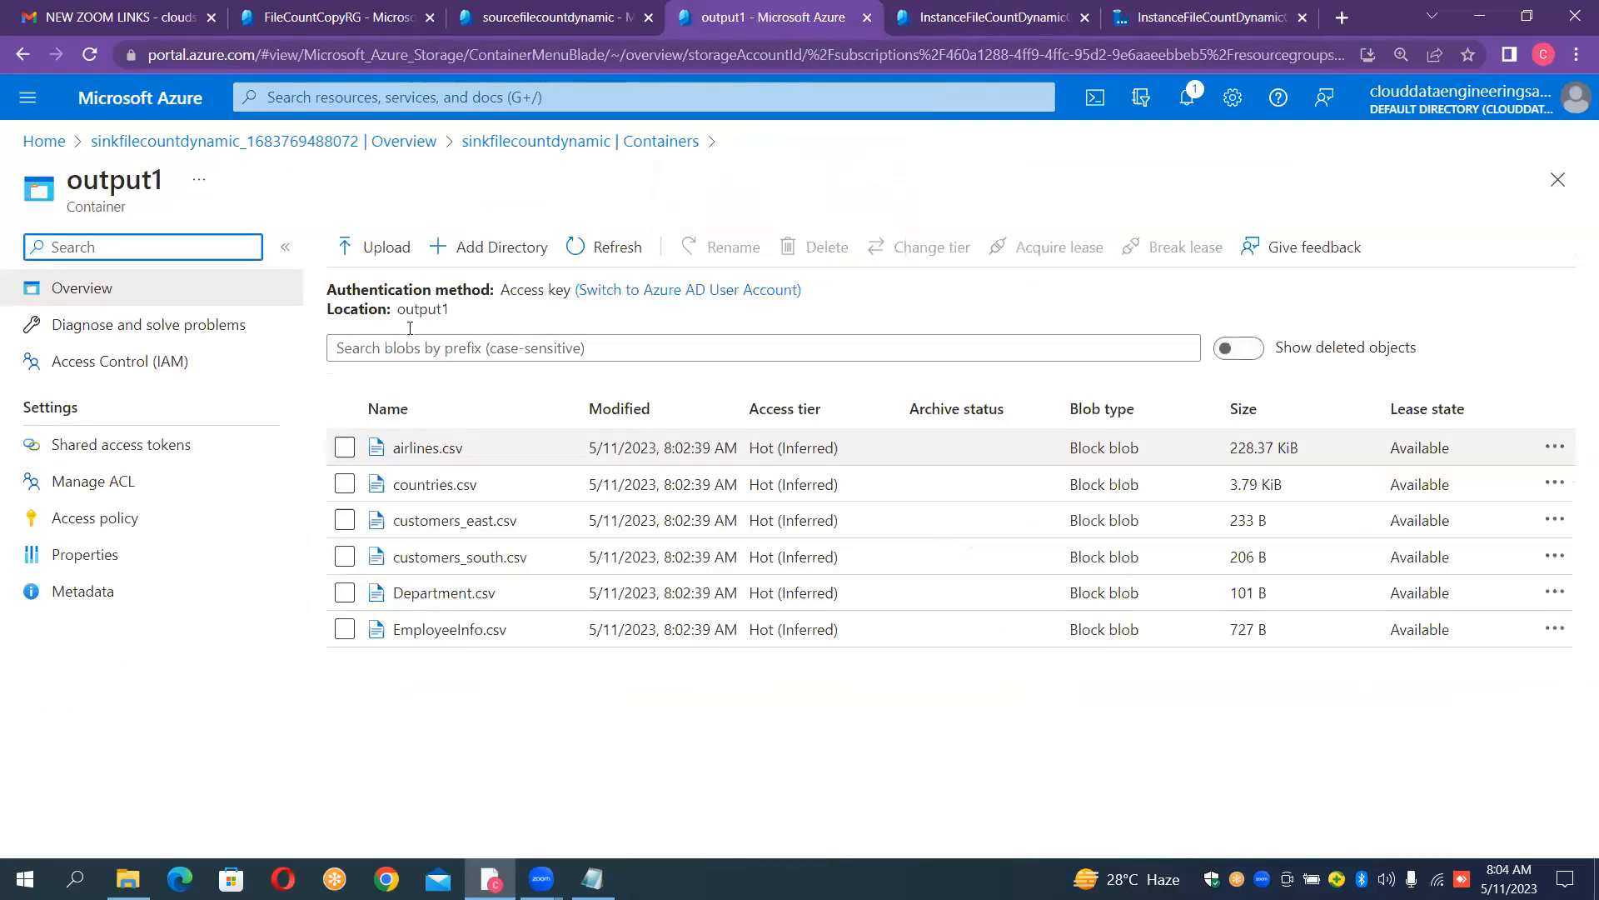
click(513, 143)
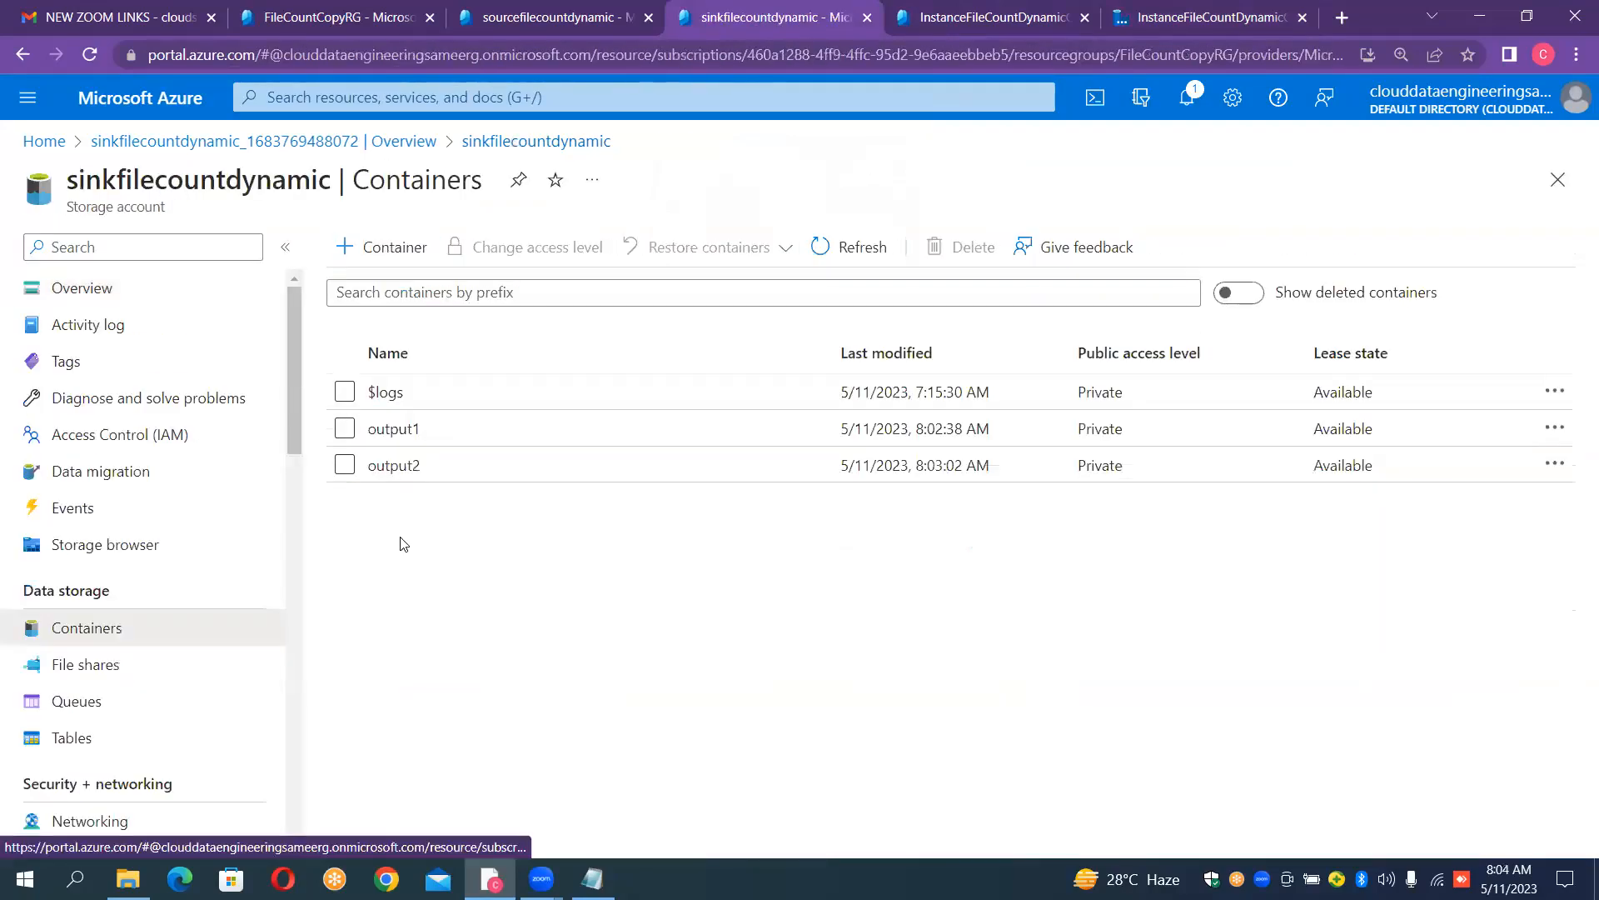
click(393, 465)
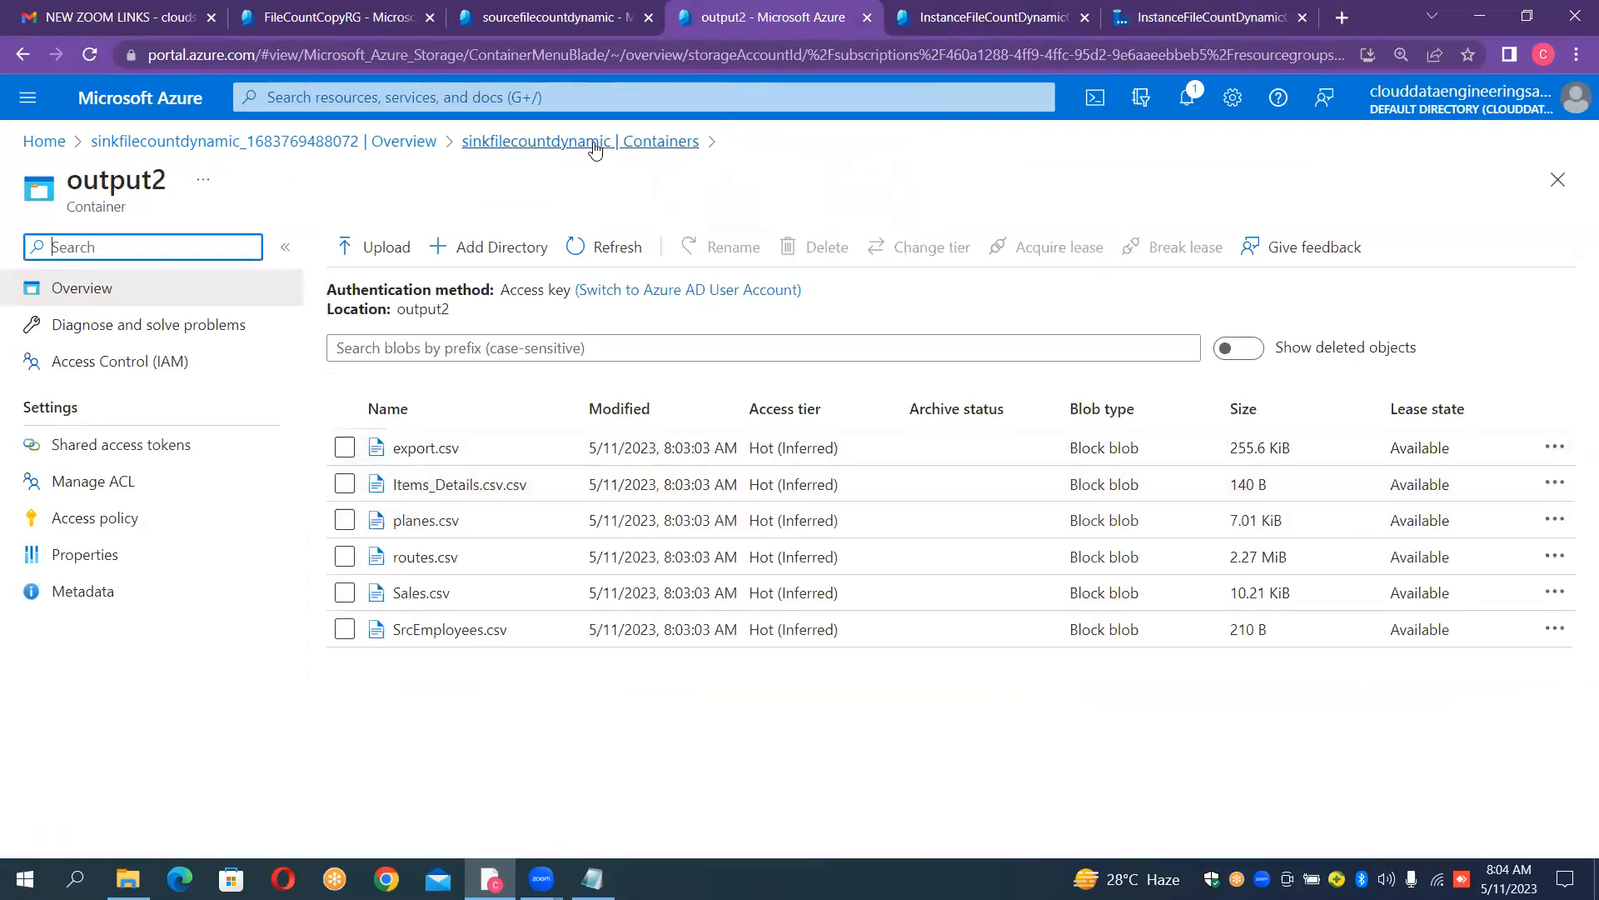
click(658, 143)
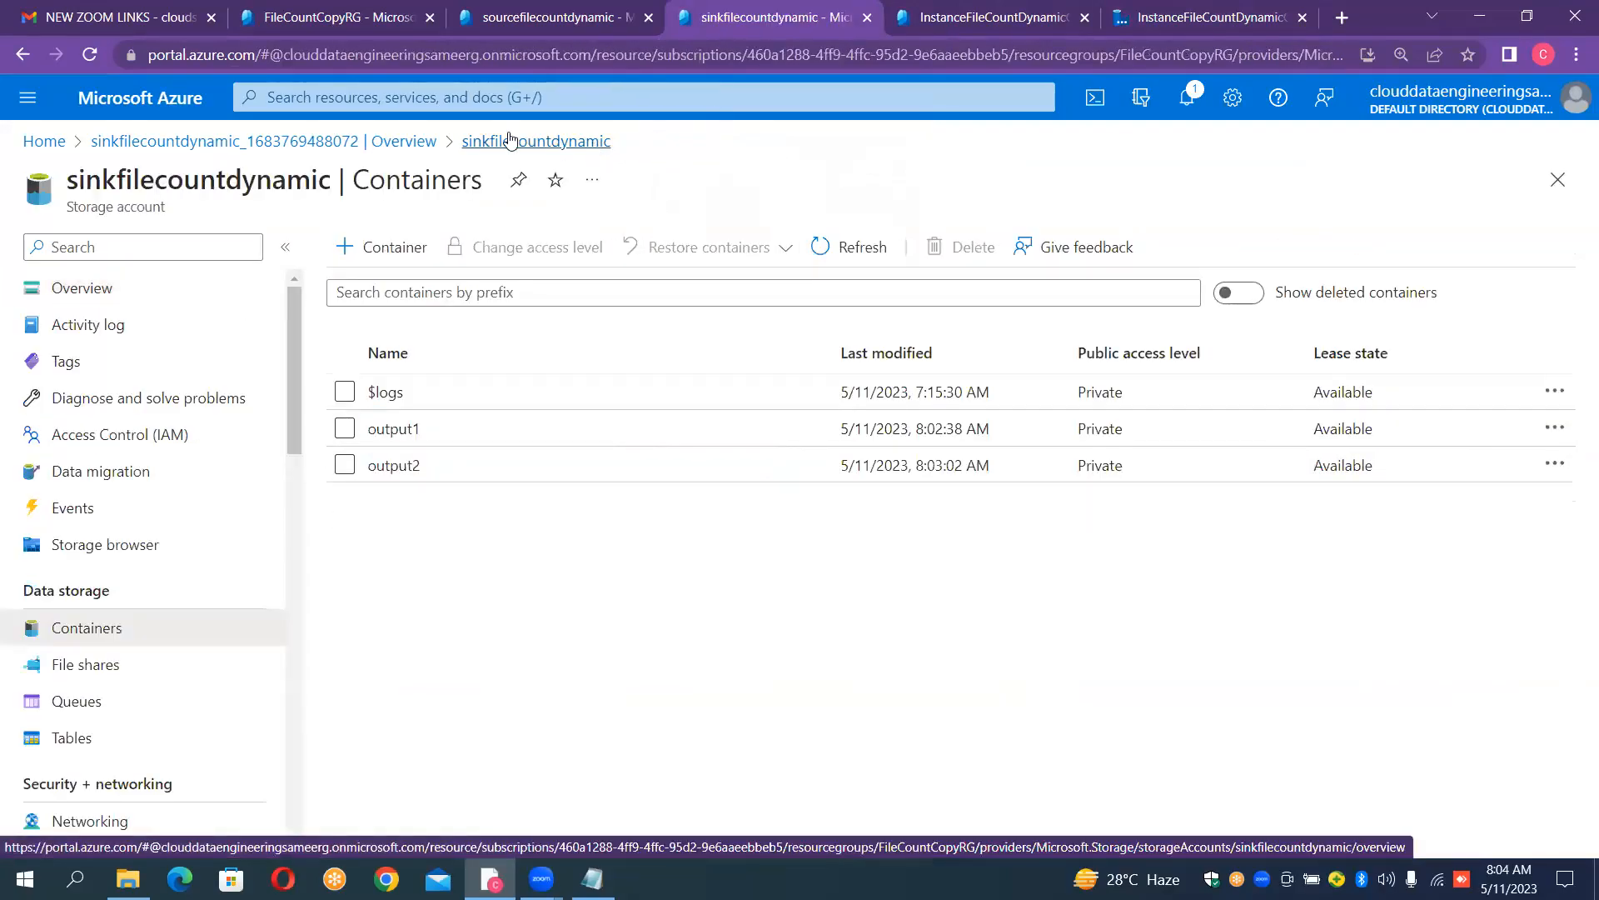